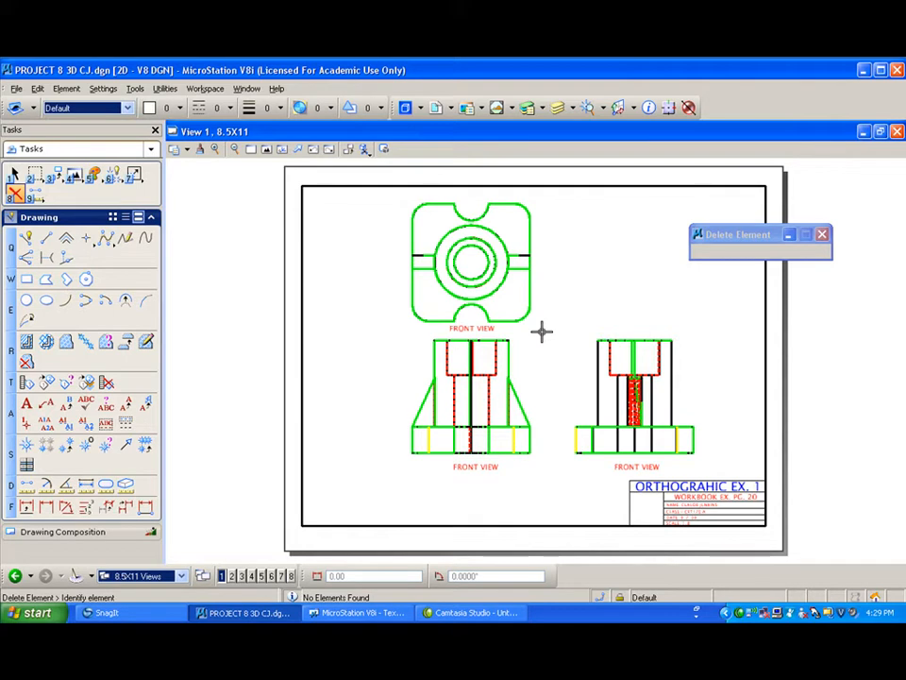
Step: Toggle the Association lock off and back on, and check that it is enabled
{"action": "left_click", "coordinate": [622, 601]}
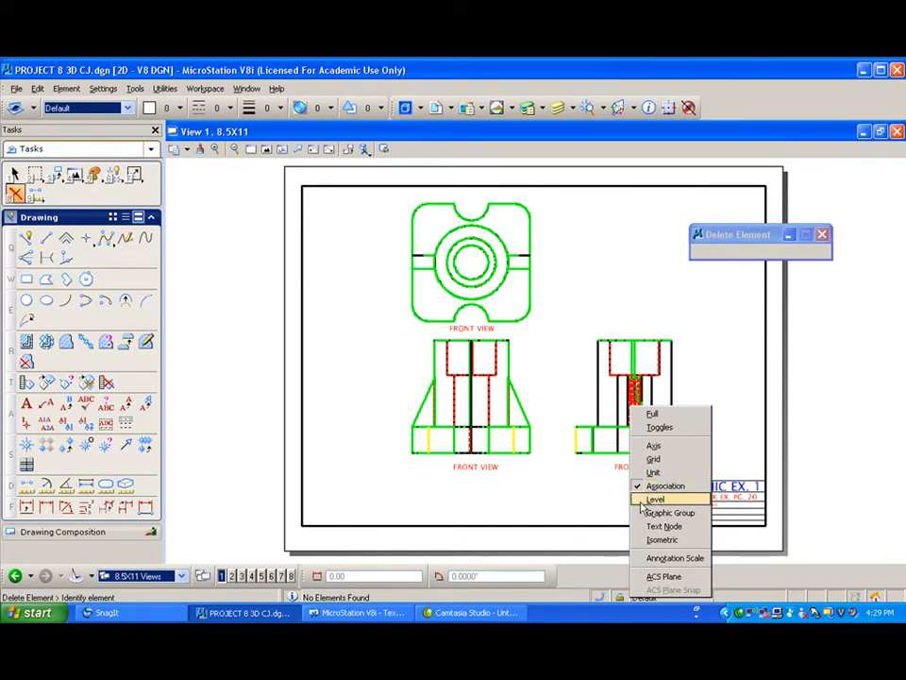
{"action": "left_click", "coordinate": [668, 486]}
{"action": "left_click", "coordinate": [620, 598]}
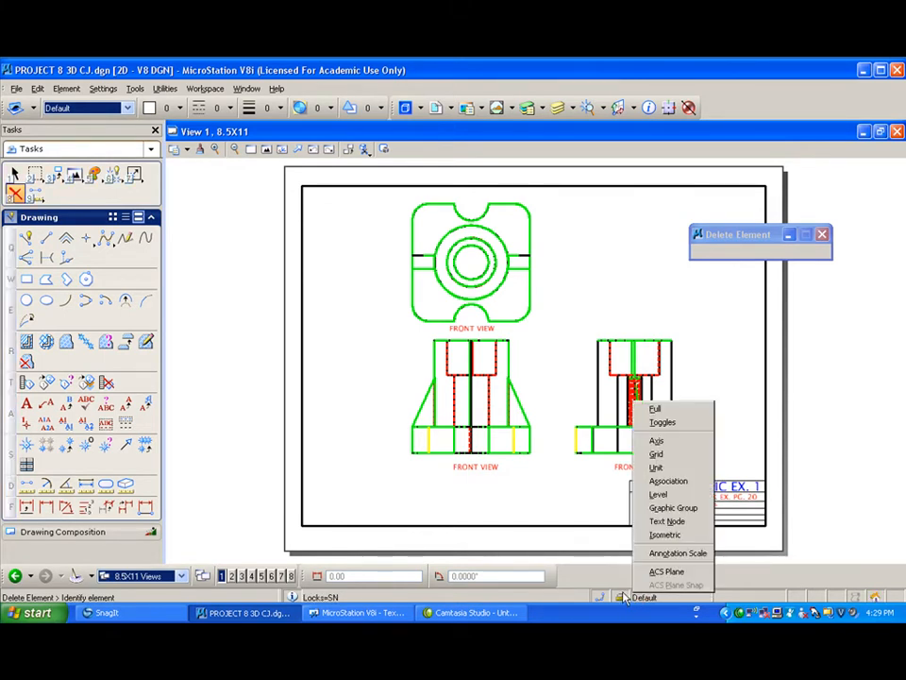
{"action": "left_click", "coordinate": [657, 484]}
{"action": "left_click", "coordinate": [620, 598]}
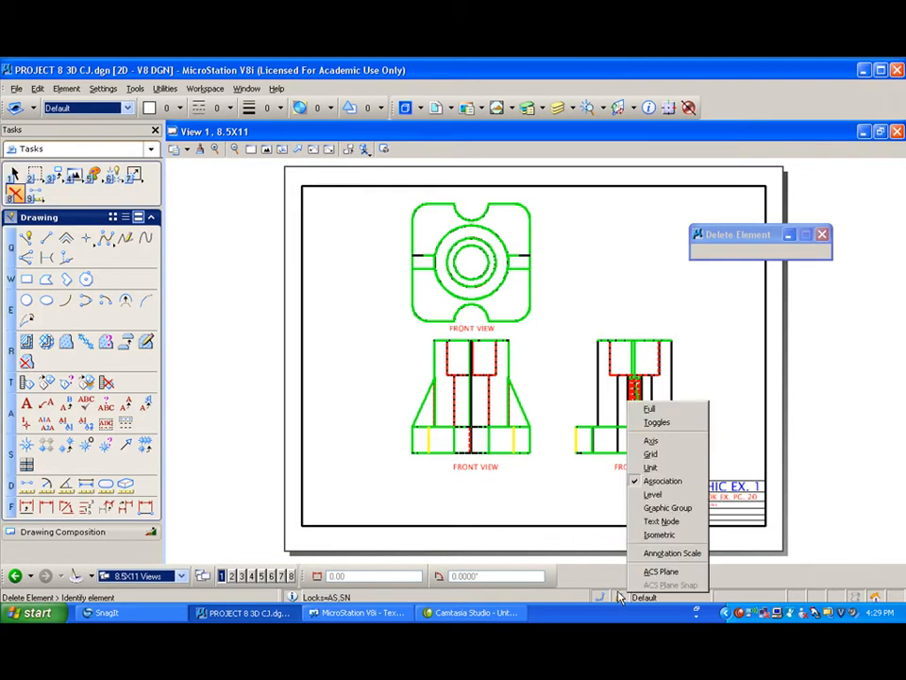
{"action": "left_click", "coordinate": [569, 486]}
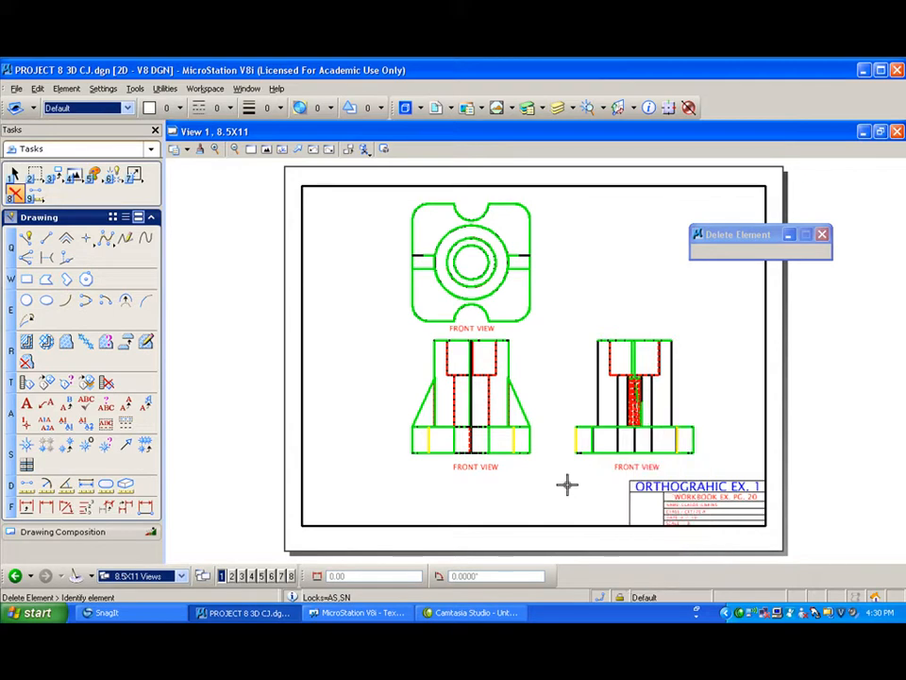
Step: Hide every level except PRIMARY in the Top-1 reference of the 3D model, with the upper view of the sheet framed
{"action": "left_click", "coordinate": [252, 150]}
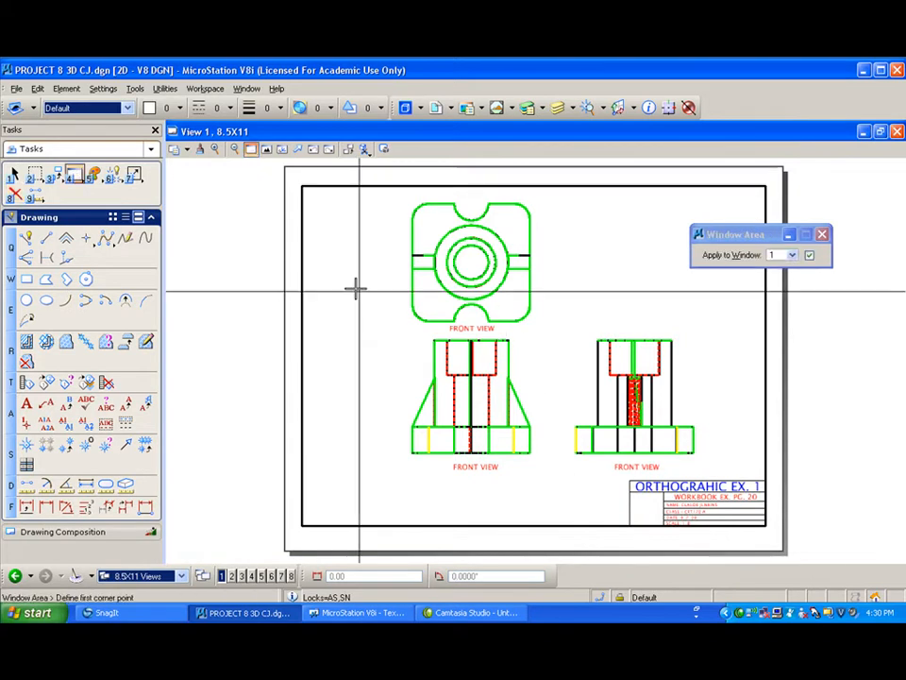
{"action": "left_click", "coordinate": [398, 340]}
{"action": "left_click", "coordinate": [562, 196]}
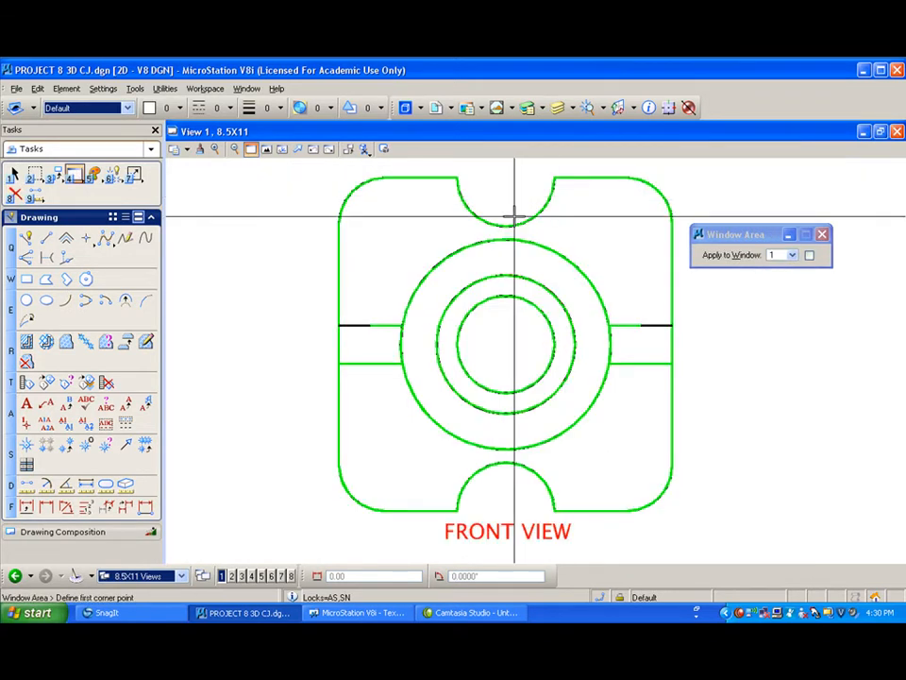
{"action": "left_click", "coordinate": [559, 108]}
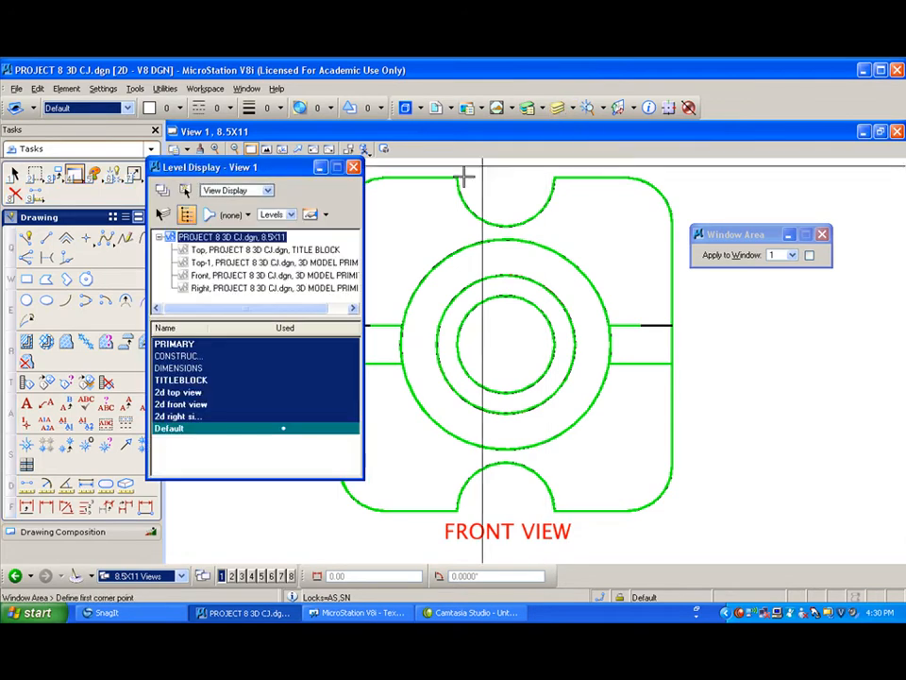
{"action": "left_click", "coordinate": [222, 263]}
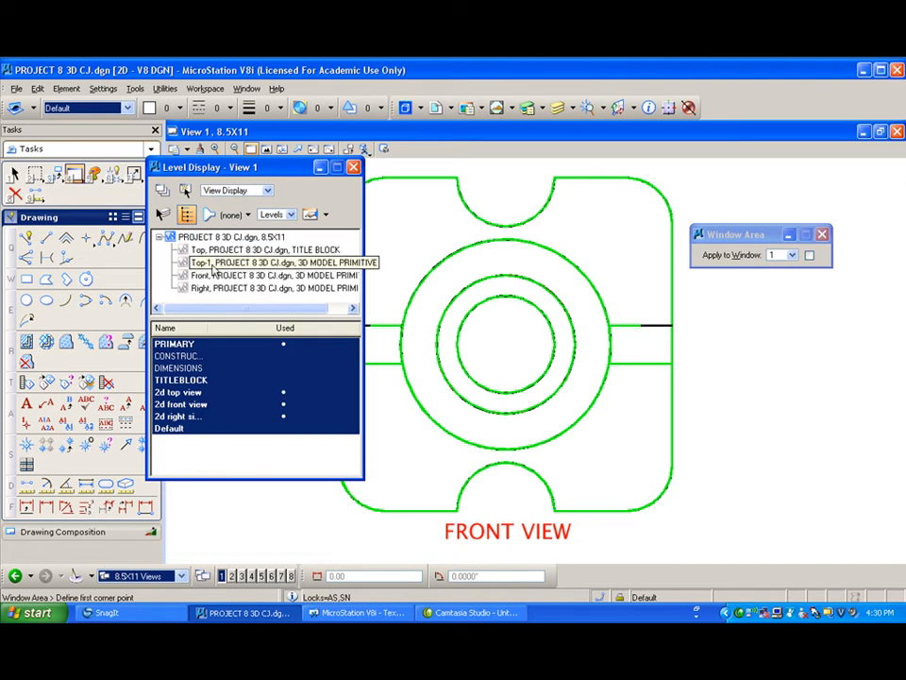
{"action": "left_click", "coordinate": [230, 265]}
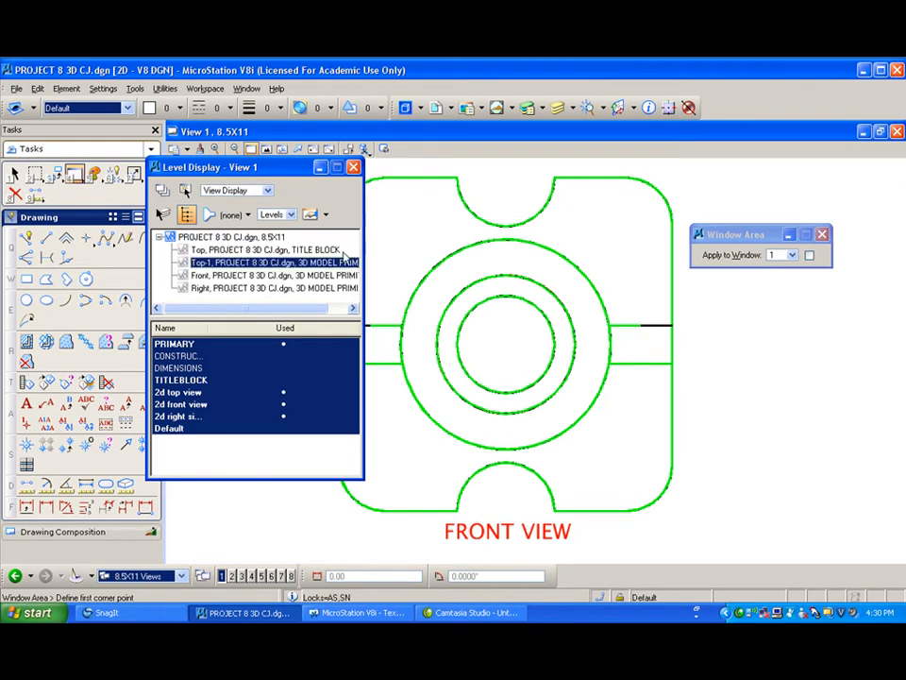
{"action": "left_click_drag", "start_coordinate": [217, 356], "coordinate": [211, 424]}
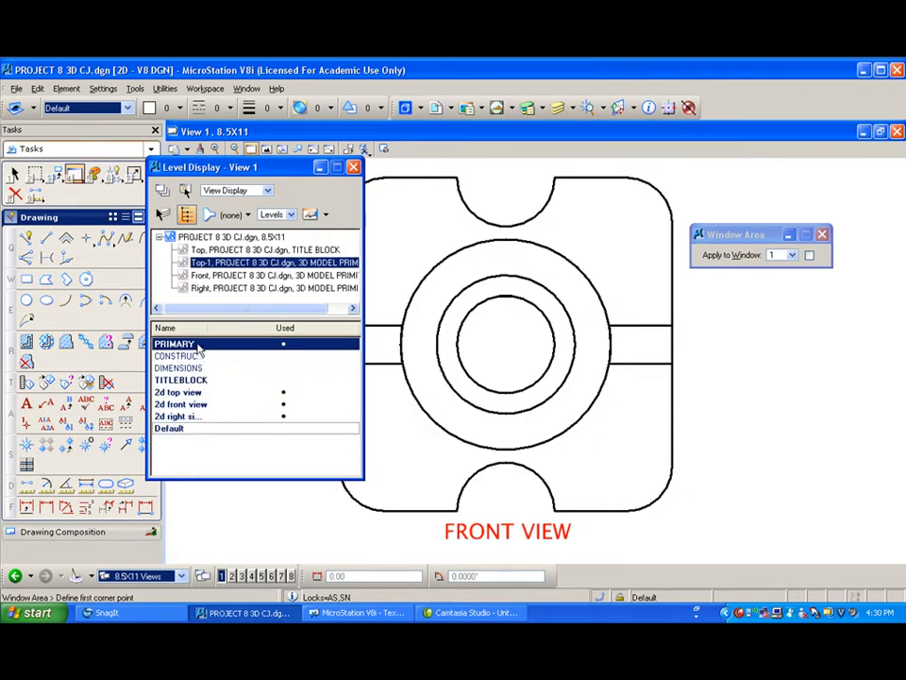
{"action": "left_click", "coordinate": [354, 166]}
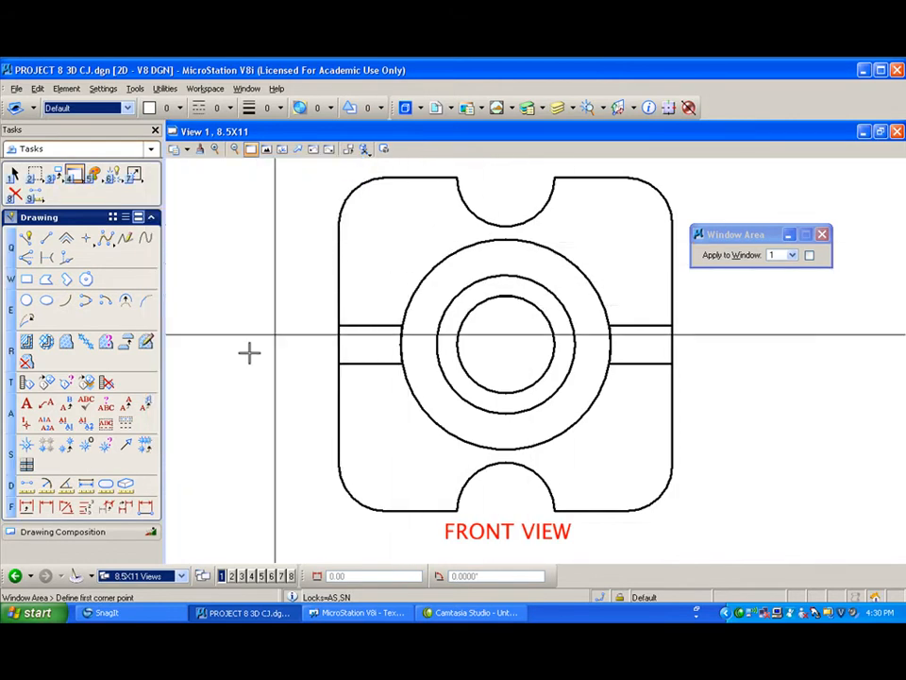
Step: Dimension the diameter of the largest concentric circle with an extended leader, placing the text above and right of it
{"action": "left_click", "coordinate": [26, 508]}
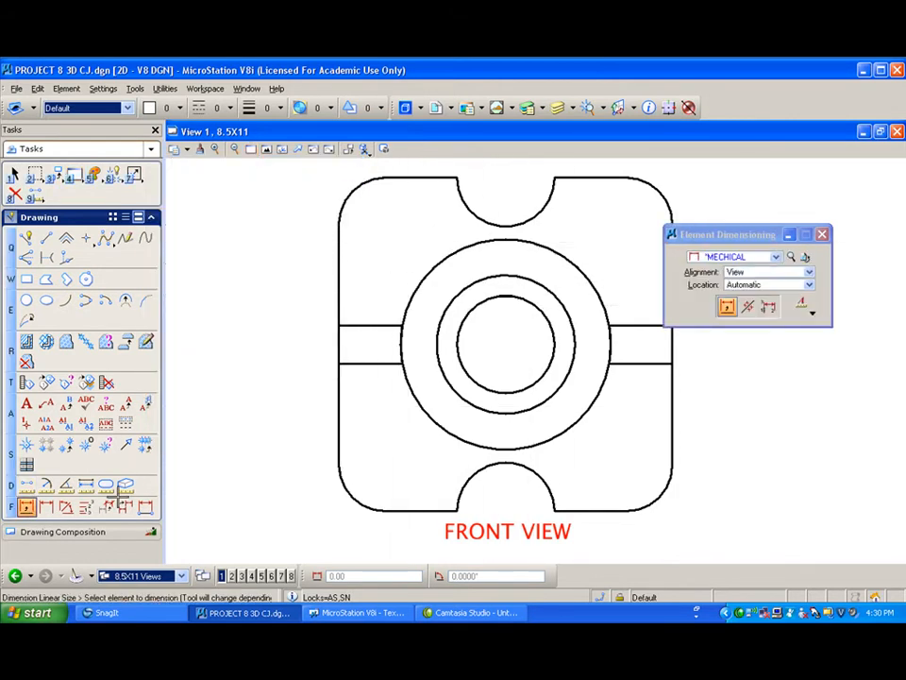
{"action": "left_click", "coordinate": [603, 252]}
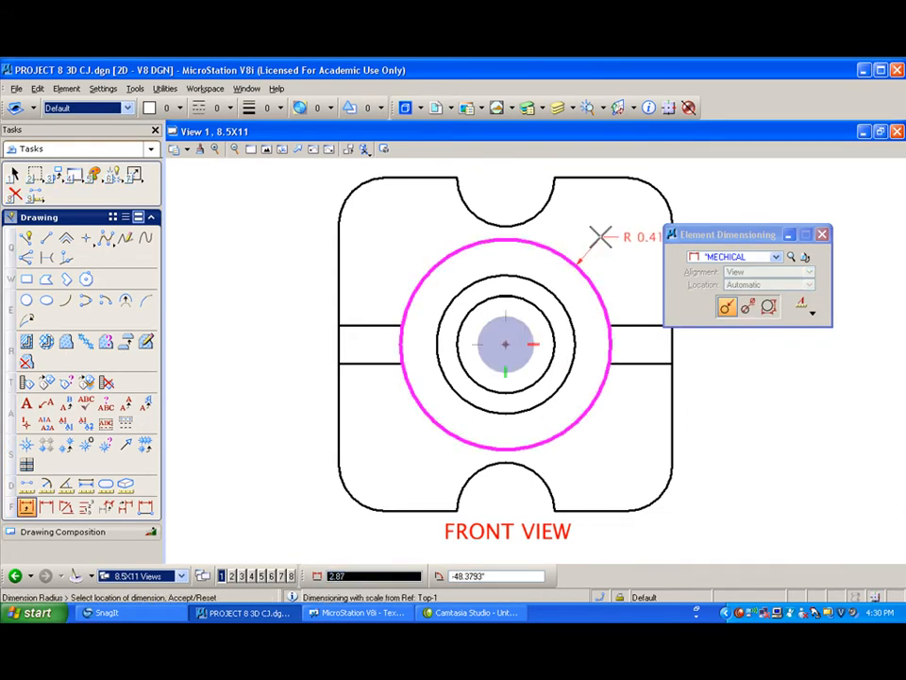
{"action": "left_click", "coordinate": [748, 308]}
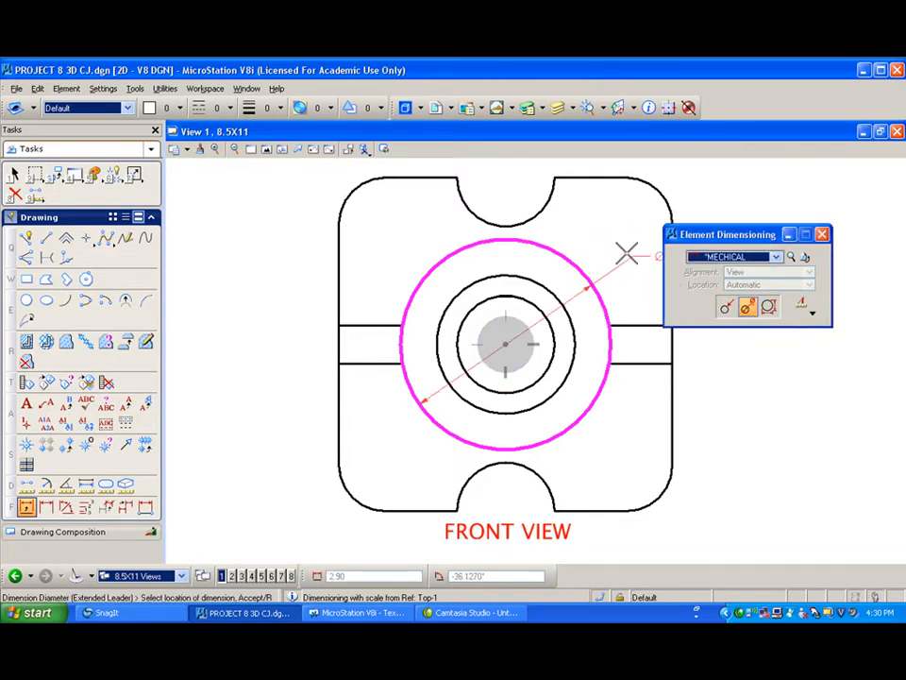
{"action": "left_click", "coordinate": [582, 228]}
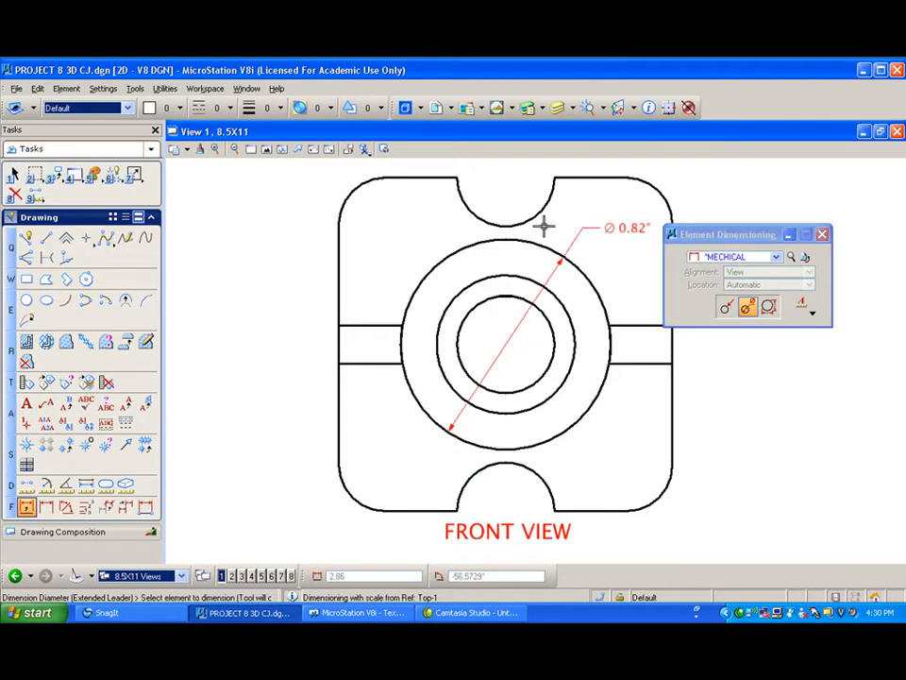
Step: Add diameter dimensions to the middle and innermost circles, placing them at the upper left and lower right of the circles
{"action": "left_click", "coordinate": [461, 285]}
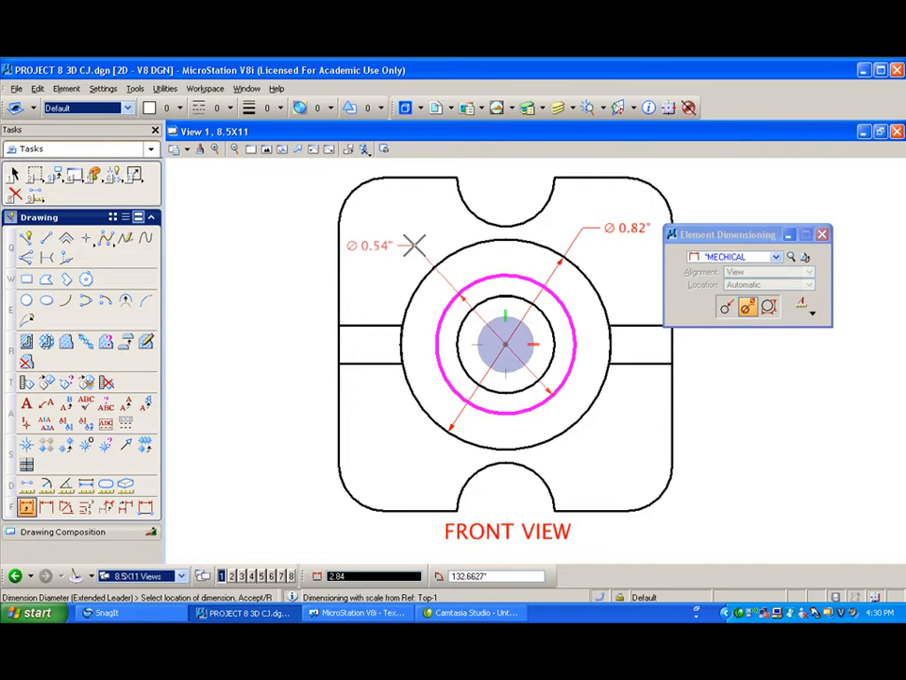
{"action": "left_click", "coordinate": [415, 245]}
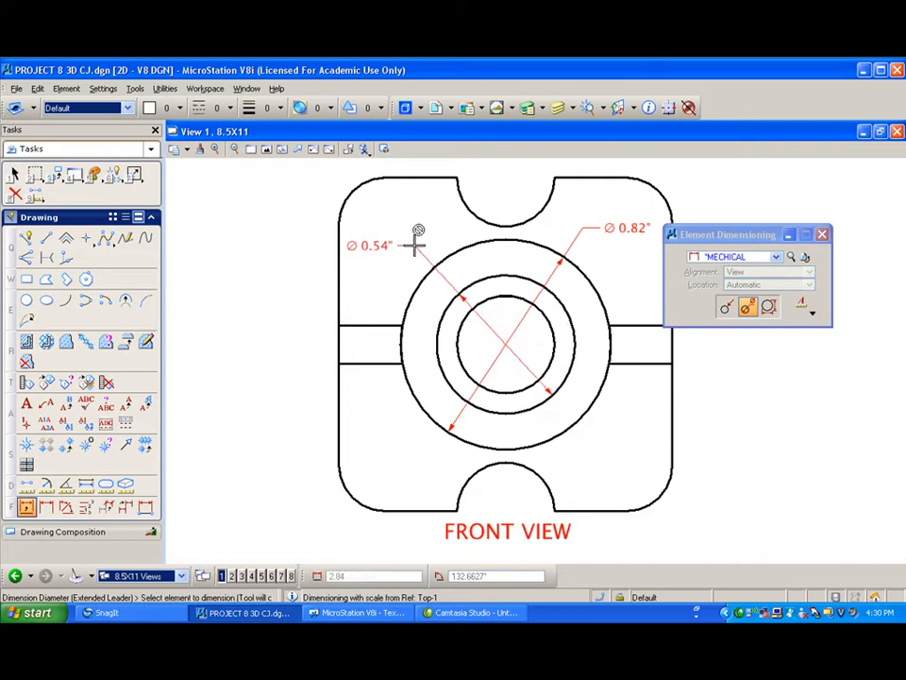
{"action": "left_click", "coordinate": [551, 363]}
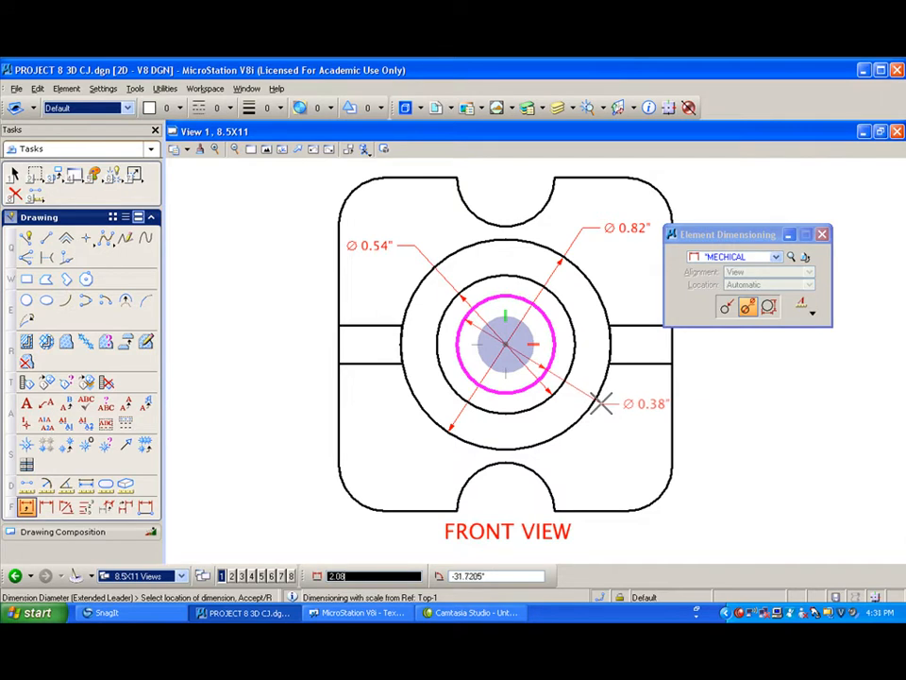
{"action": "left_click", "coordinate": [600, 403]}
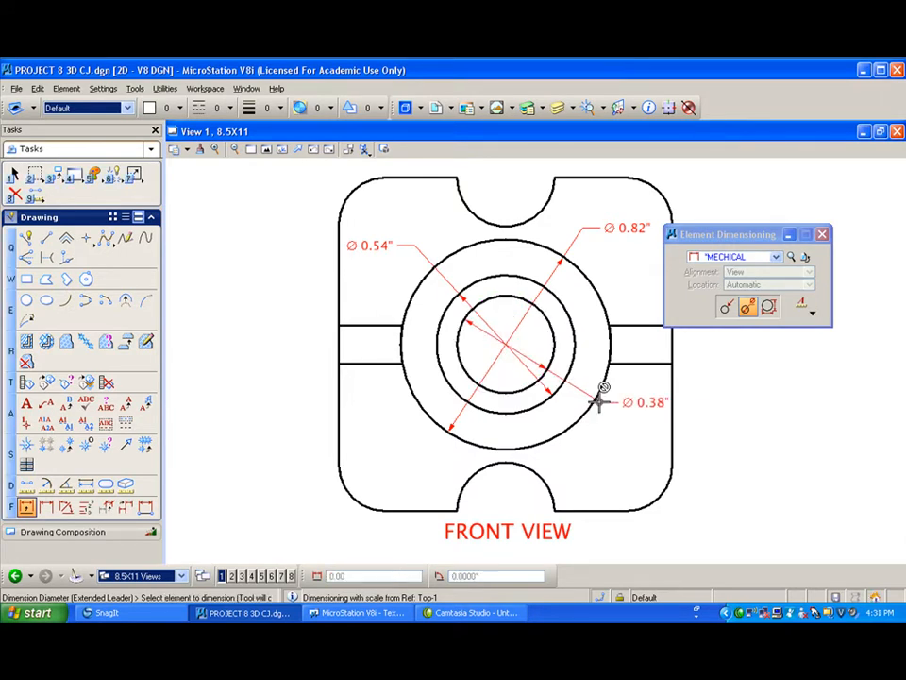
Step: Expand the element dimensioning options and enable Center Mark
{"action": "left_click_drag", "start_coordinate": [733, 238], "coordinate": [793, 340]}
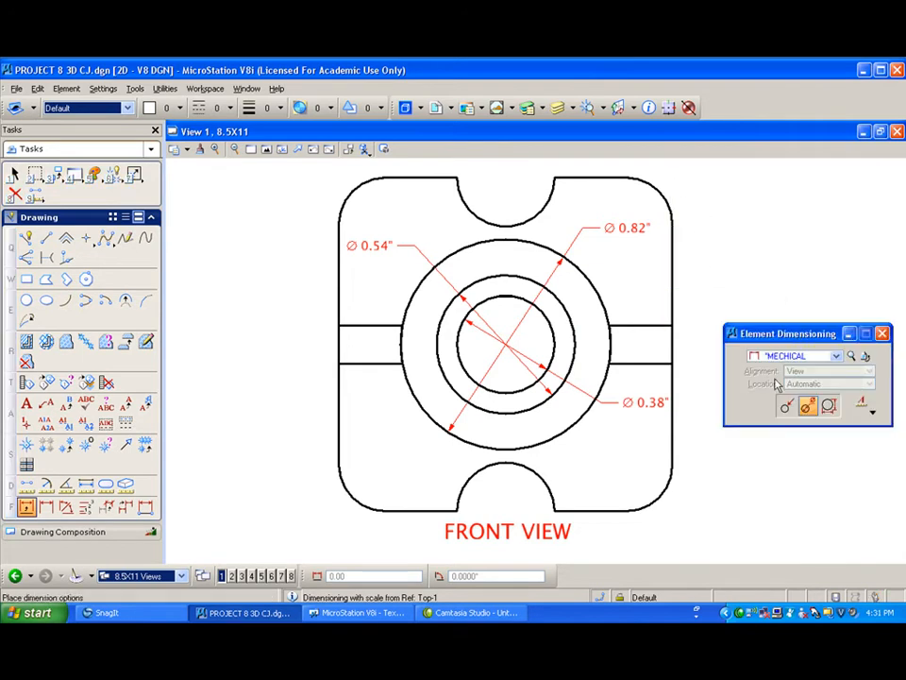
{"action": "left_click", "coordinate": [871, 409]}
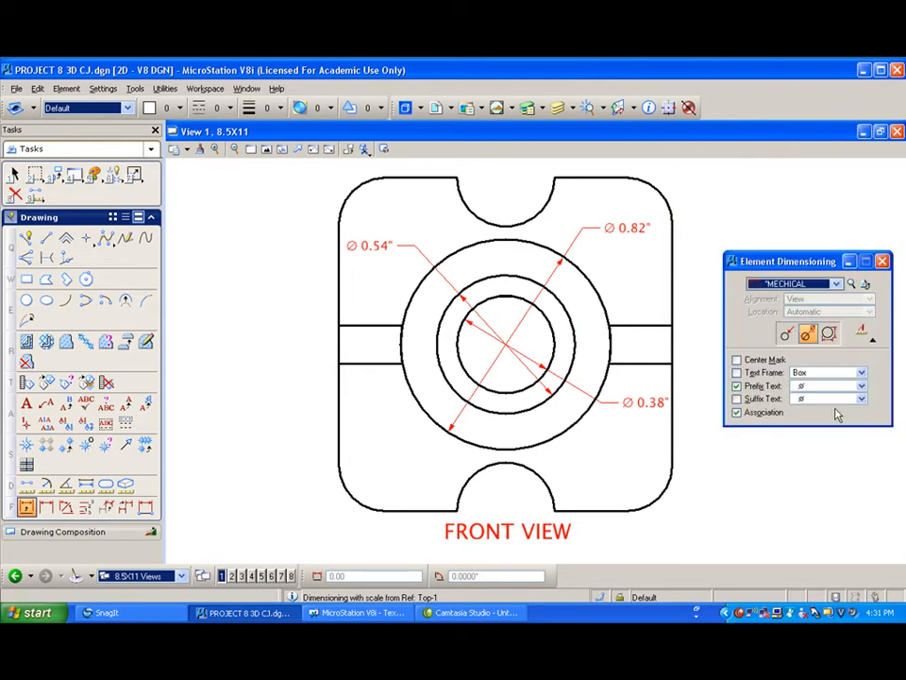
{"action": "left_click", "coordinate": [737, 360]}
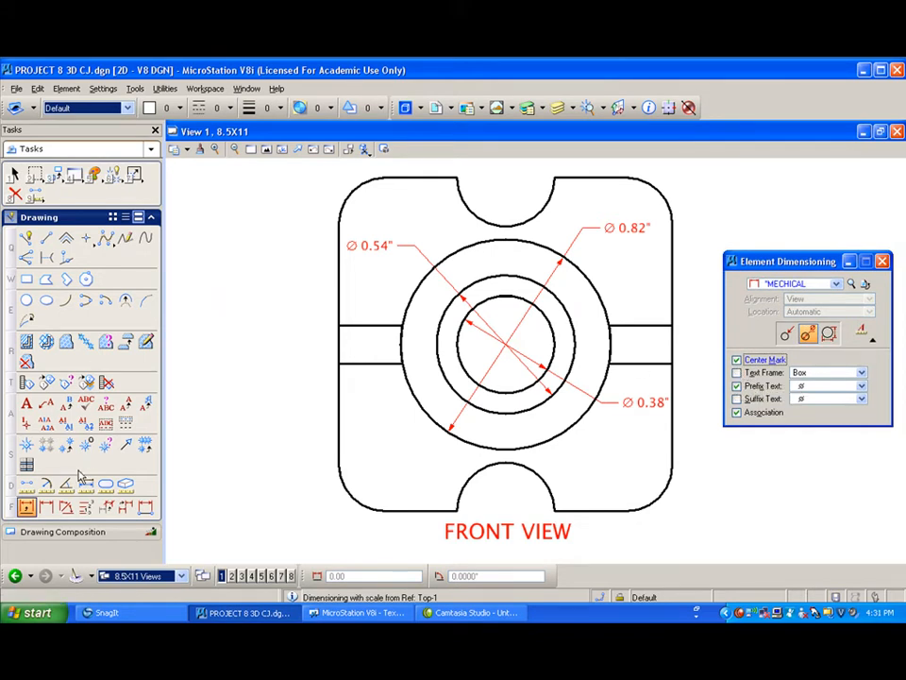
Step: Delete the innermost circle's diameter dimension and place it again at the lower right with a center mark
{"action": "left_click", "coordinate": [15, 194]}
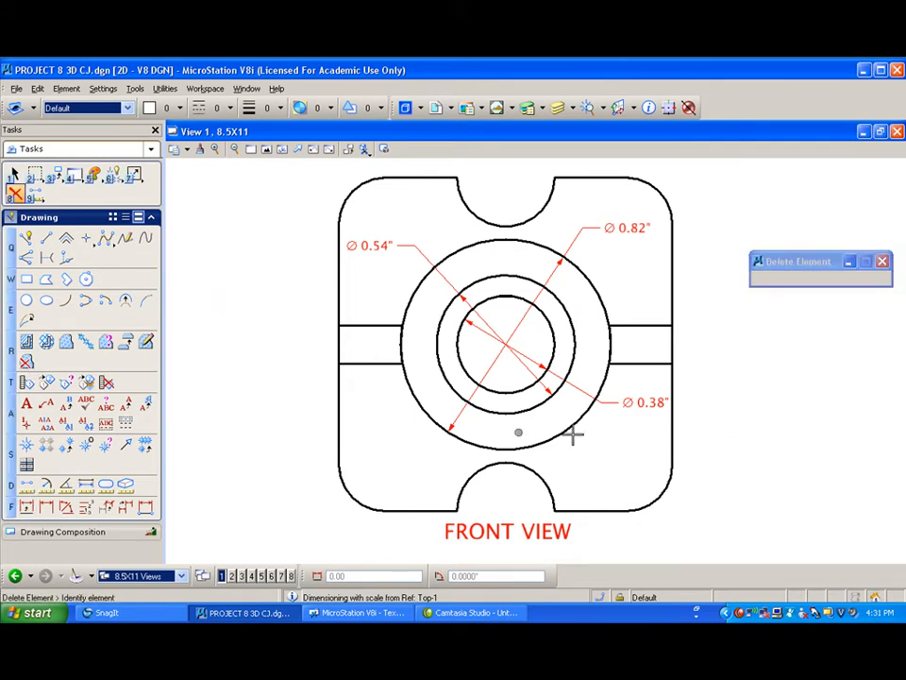
{"action": "left_click", "coordinate": [654, 405]}
{"action": "left_click", "coordinate": [47, 508]}
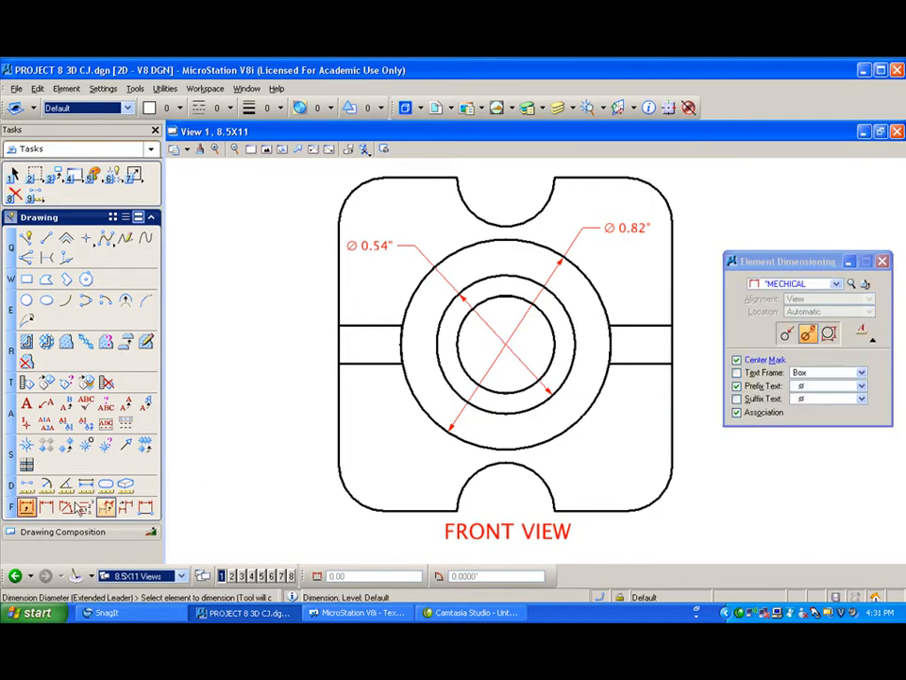
{"action": "left_click", "coordinate": [551, 366]}
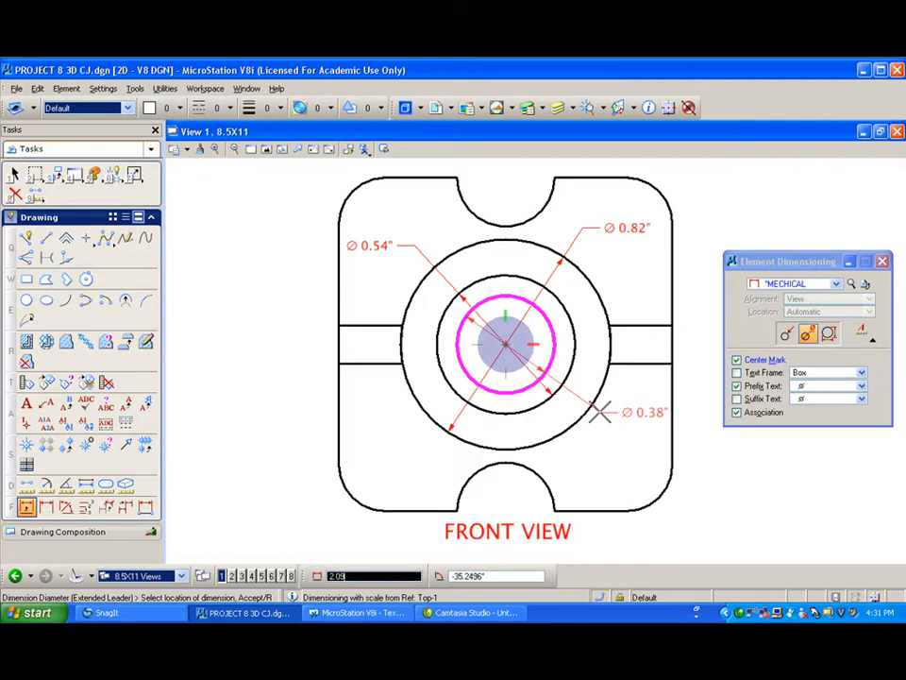
{"action": "left_click", "coordinate": [601, 413]}
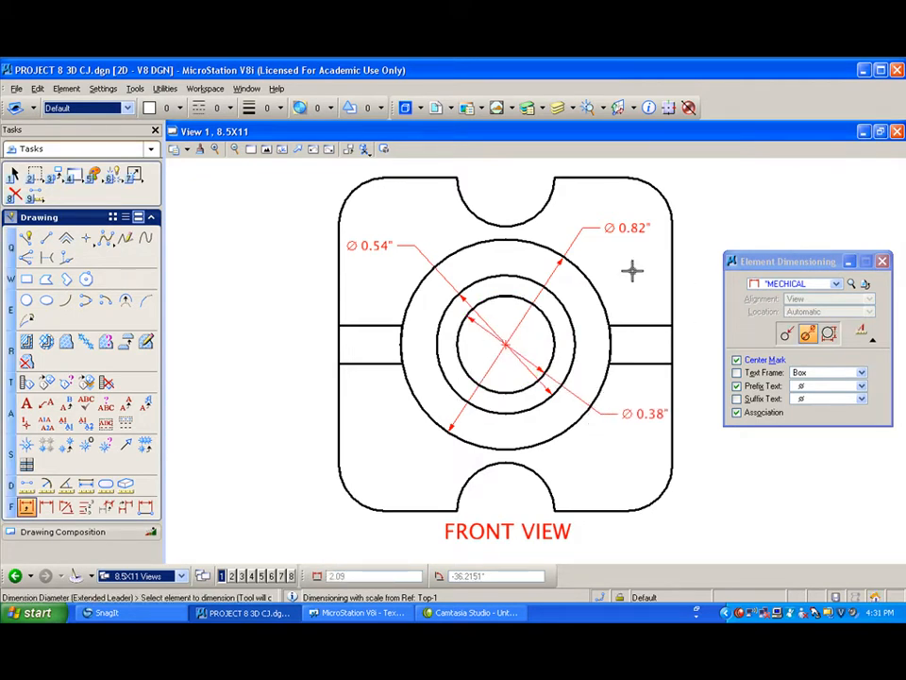
Step: Add radius dimensions with center marks to the upper and lower semicircular notches, placing each left of its arc
{"action": "left_click", "coordinate": [472, 213]}
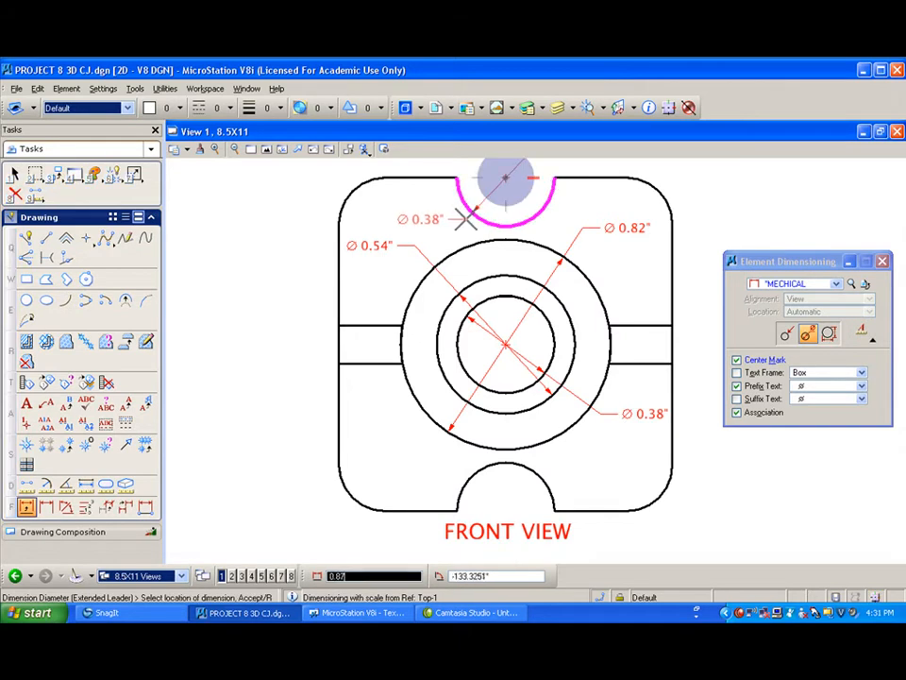
{"action": "left_click", "coordinate": [787, 334]}
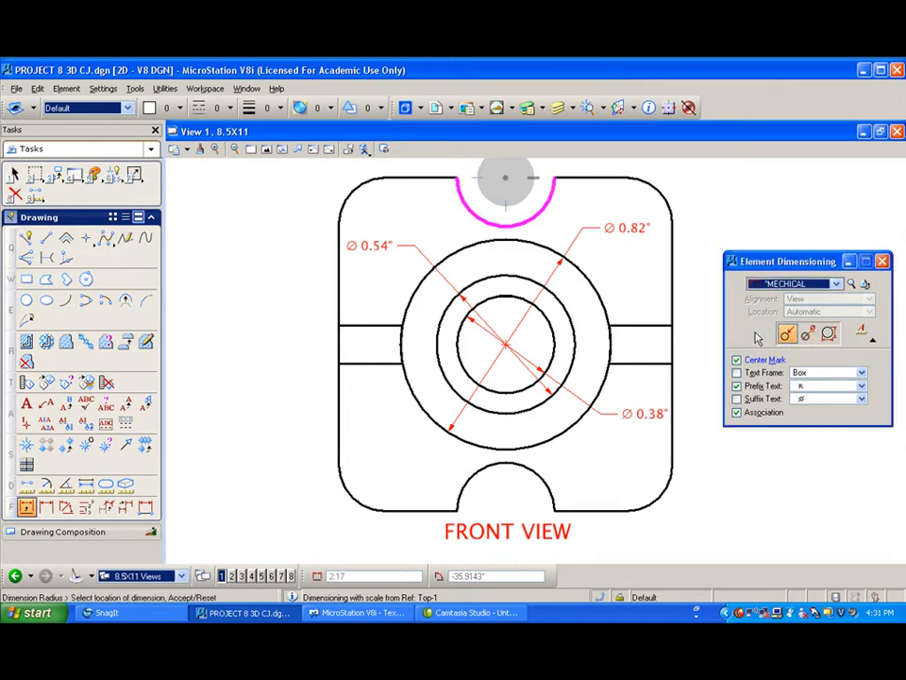
{"action": "left_click", "coordinate": [456, 222]}
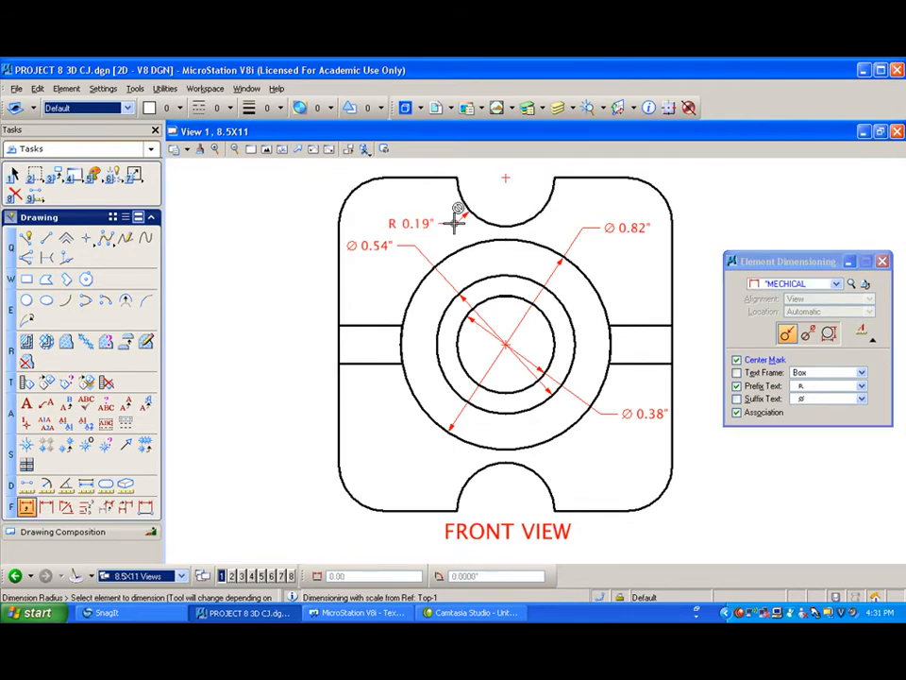
{"action": "left_click", "coordinate": [469, 480]}
{"action": "left_click", "coordinate": [456, 462]}
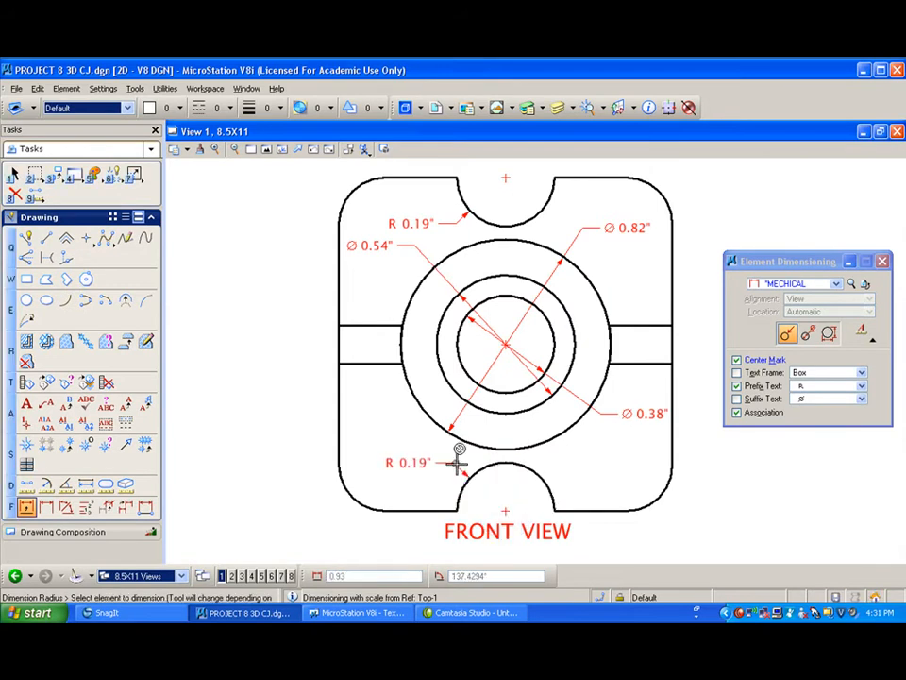
Step: Add radius dimensions with center marks to the four rounded corners of the upper view, placing each outside the outline
{"action": "left_click", "coordinate": [650, 486]}
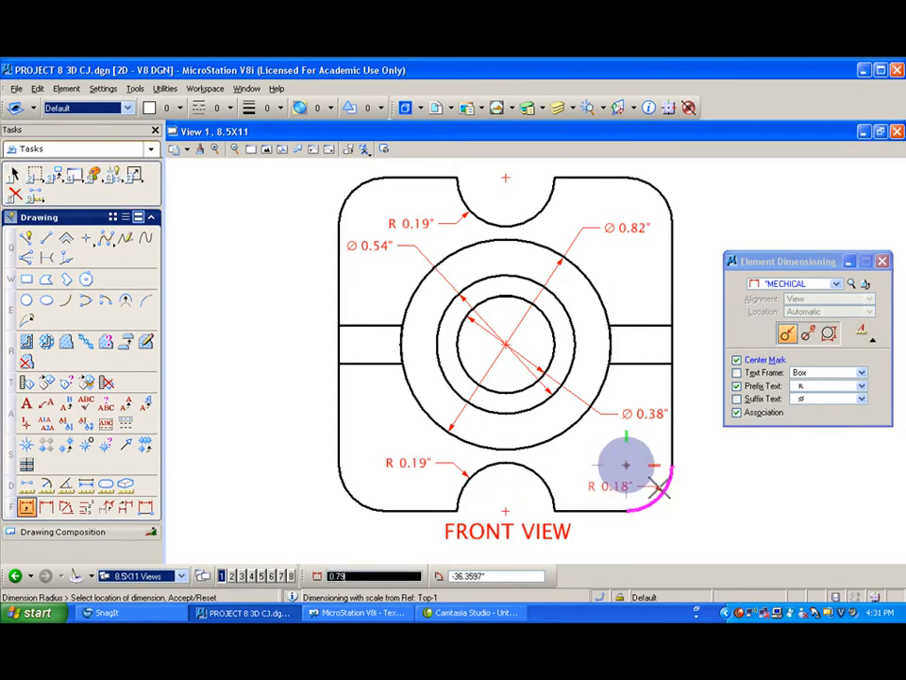
{"action": "left_click", "coordinate": [682, 494]}
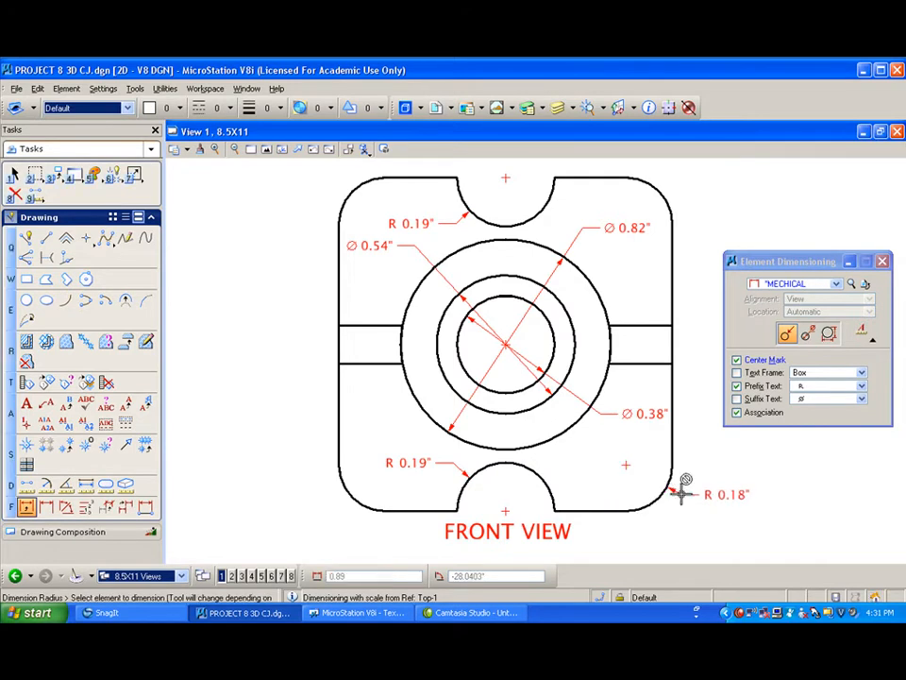
{"action": "left_click", "coordinate": [665, 197]}
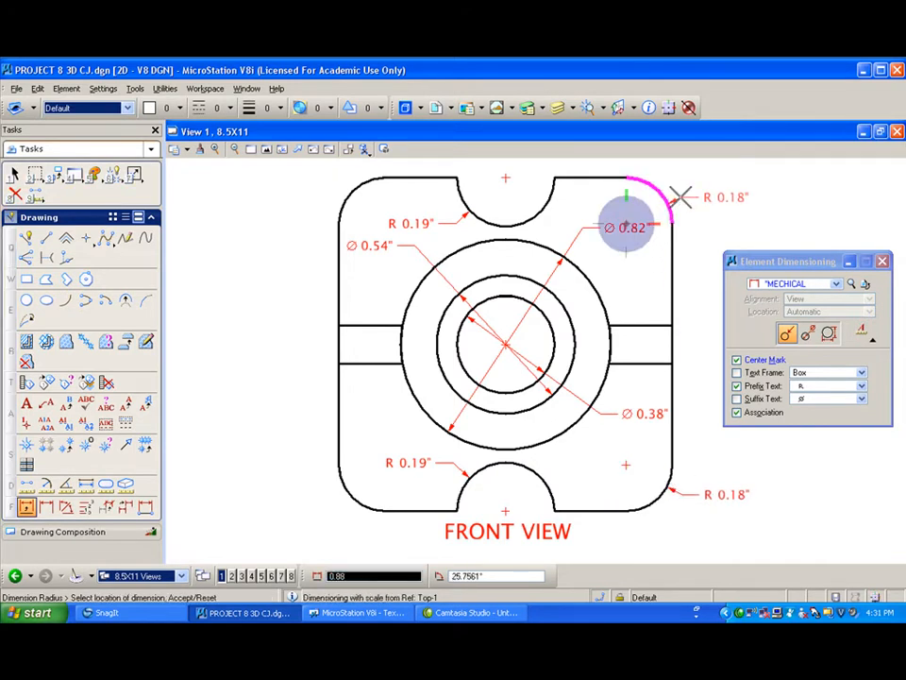
{"action": "left_click", "coordinate": [679, 196]}
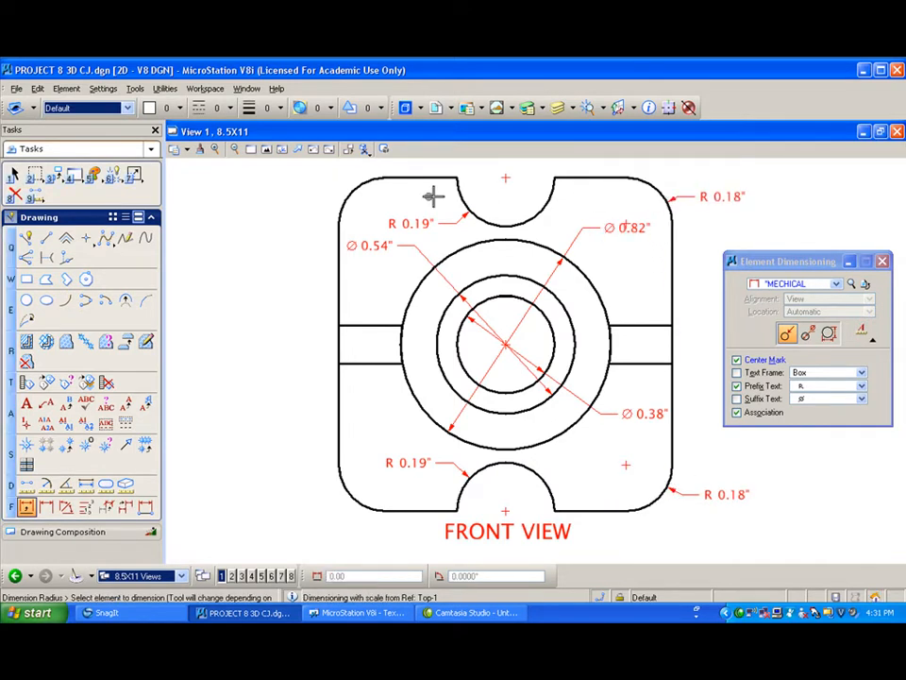
{"action": "left_click", "coordinate": [347, 195]}
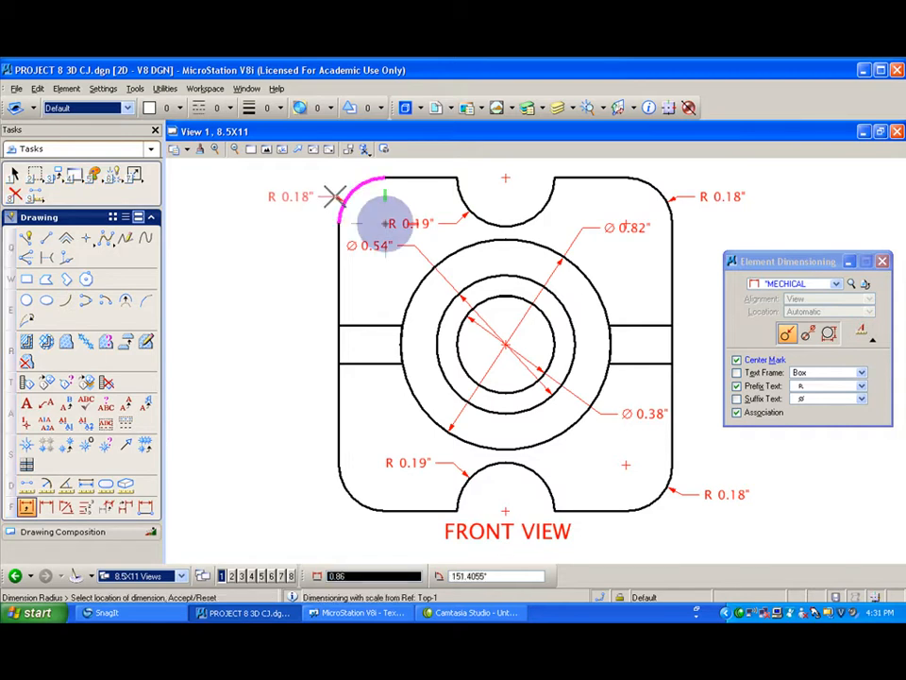
{"action": "left_click", "coordinate": [335, 196]}
{"action": "left_click", "coordinate": [346, 494]}
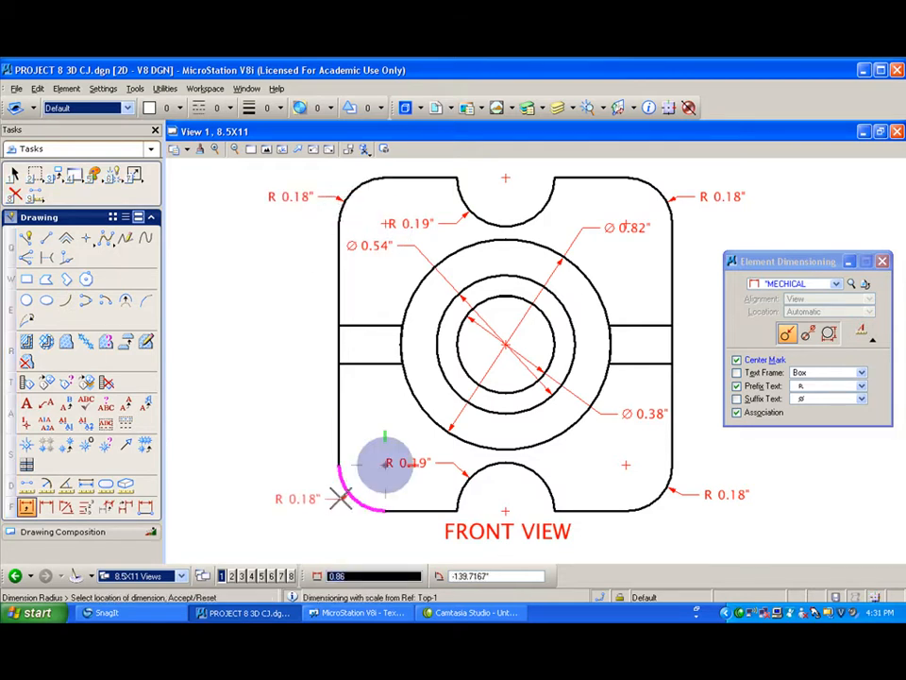
{"action": "left_click", "coordinate": [335, 498]}
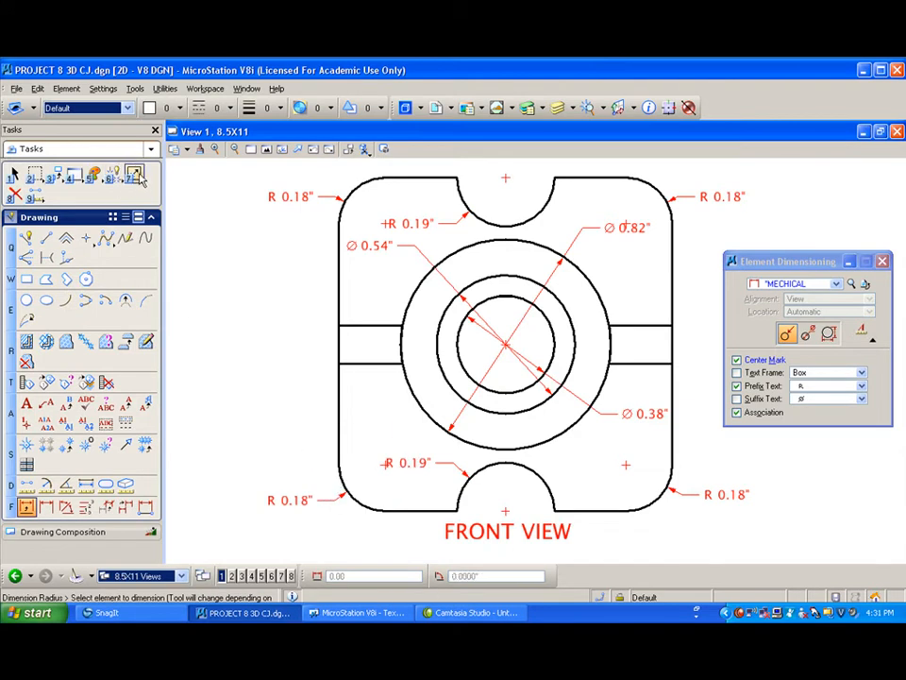
Step: Reposition both notch radius dimensions and the outermost circle's diameter dimension with Modify Element so their text clears the corner center marks
{"action": "left_click", "coordinate": [141, 177]}
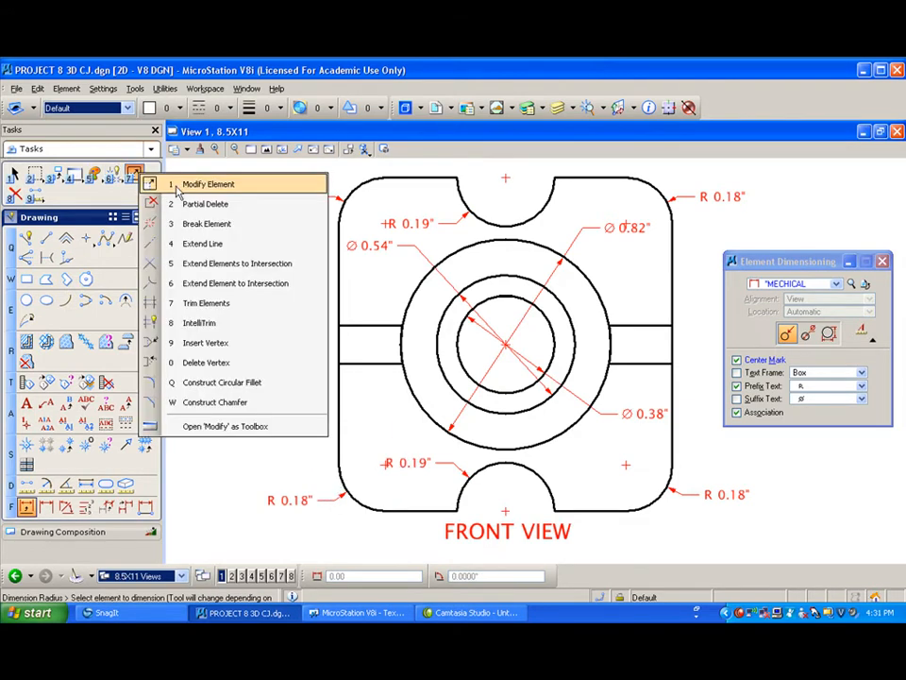
{"action": "left_click", "coordinate": [198, 184]}
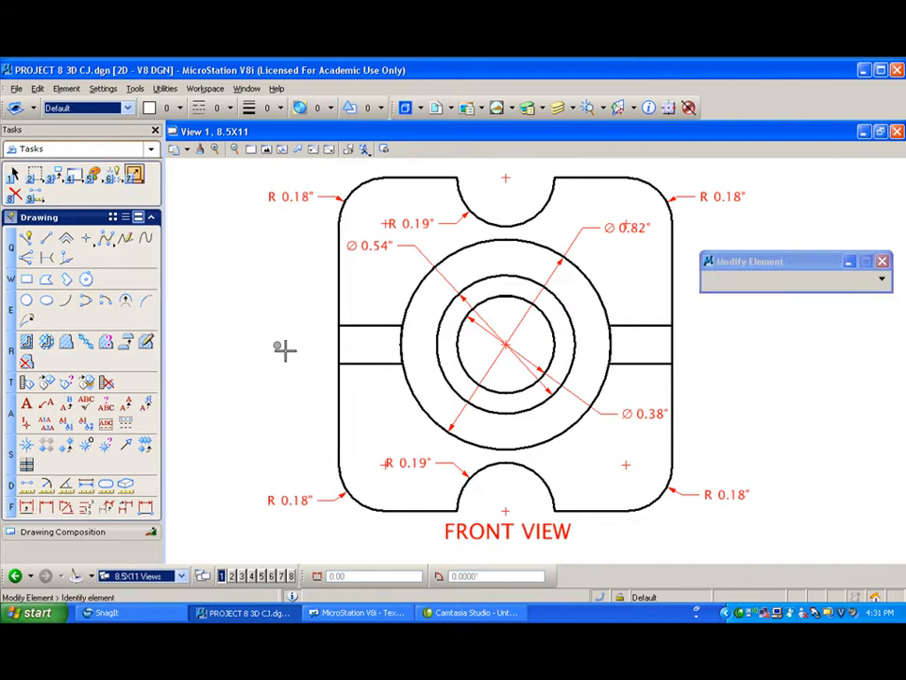
{"action": "left_click", "coordinate": [416, 460]}
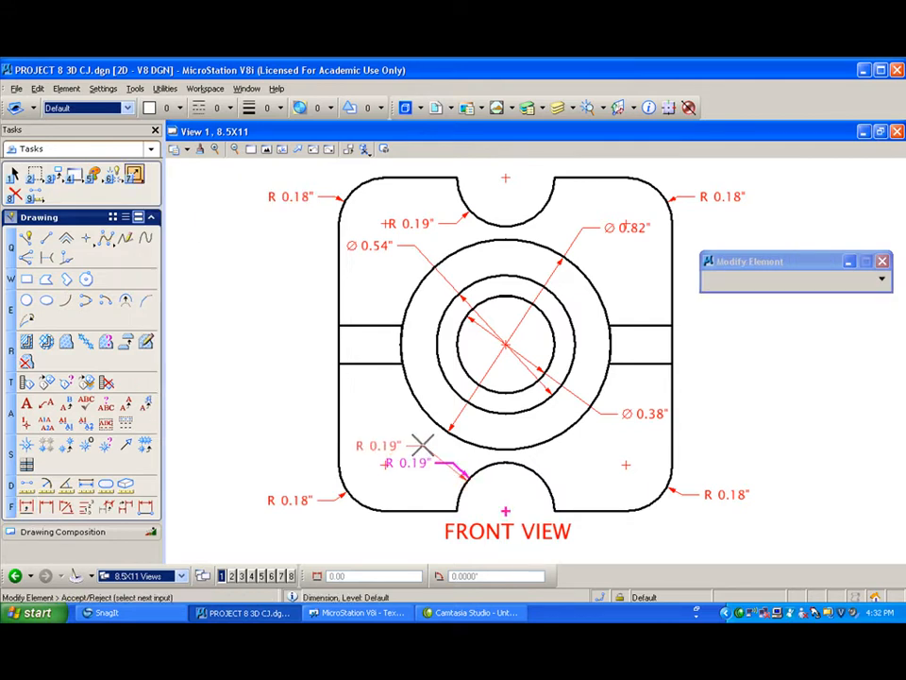
{"action": "left_click", "coordinate": [423, 438]}
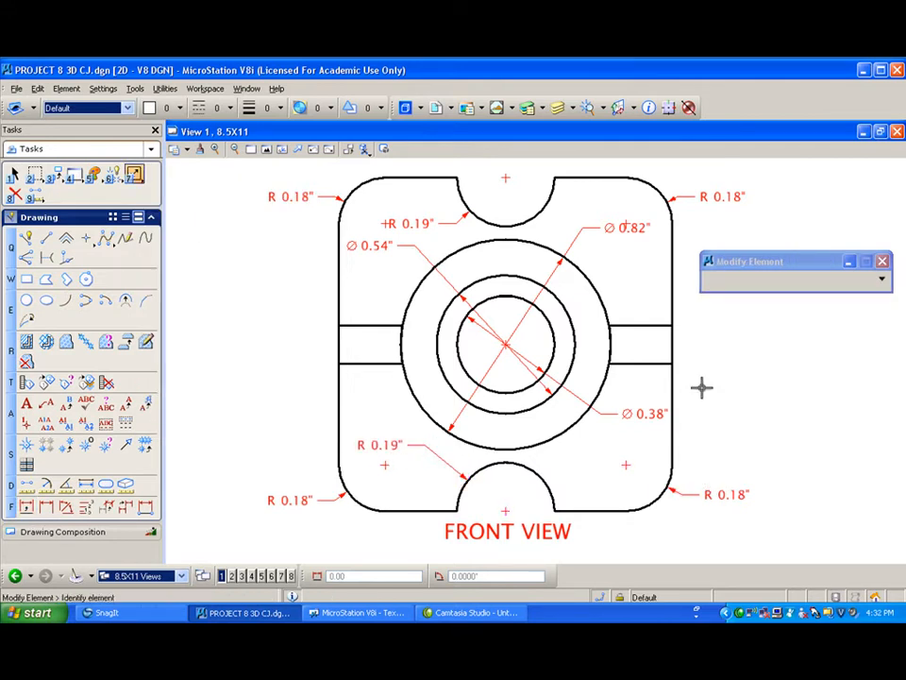
{"action": "left_click", "coordinate": [652, 227]}
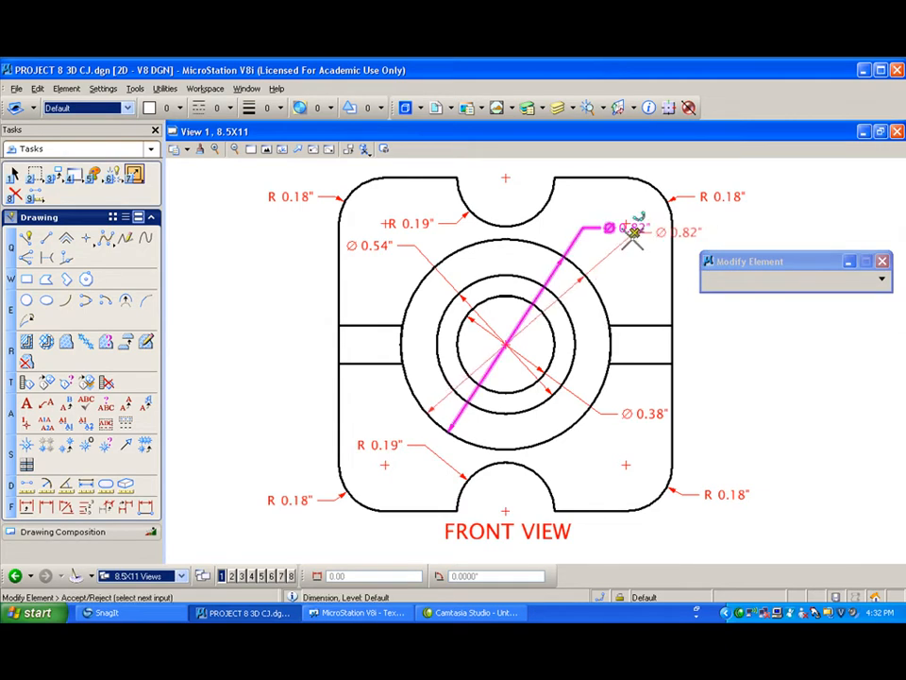
{"action": "left_click", "coordinate": [599, 239]}
{"action": "left_click", "coordinate": [412, 222]}
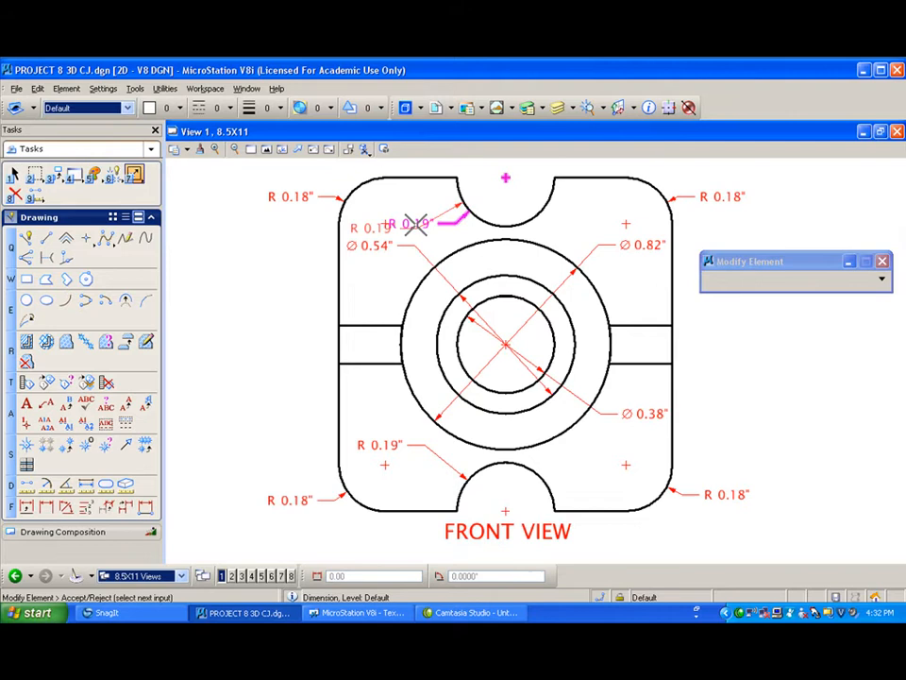
{"action": "left_click", "coordinate": [464, 217]}
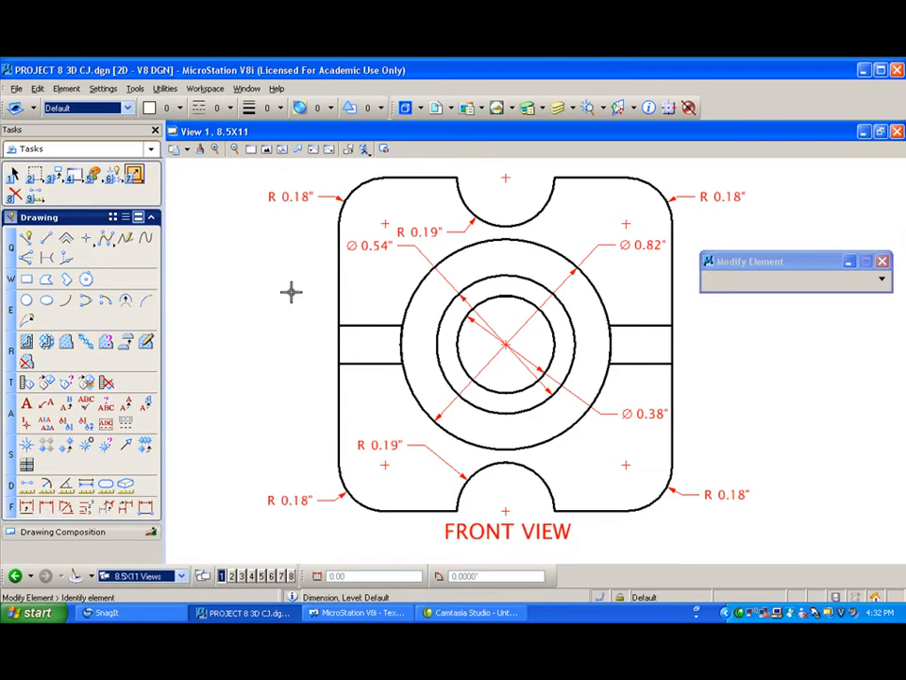
Step: Turn on the 2d top view level for the Top-1 reference in the level display
{"action": "scroll", "coordinate": [325, 271], "scroll_direction": "down", "scroll_amount": 5}
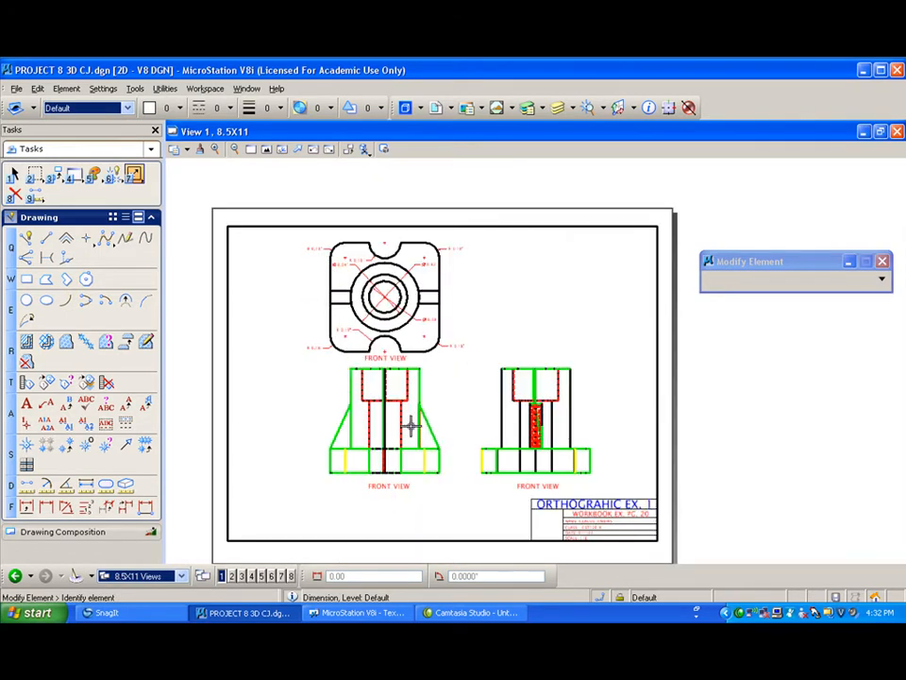
{"action": "scroll", "coordinate": [411, 425], "scroll_direction": "up", "scroll_amount": 4}
{"action": "scroll", "coordinate": [331, 207], "scroll_direction": "down", "scroll_amount": 5}
{"action": "scroll", "coordinate": [306, 203], "scroll_direction": "up", "scroll_amount": 3}
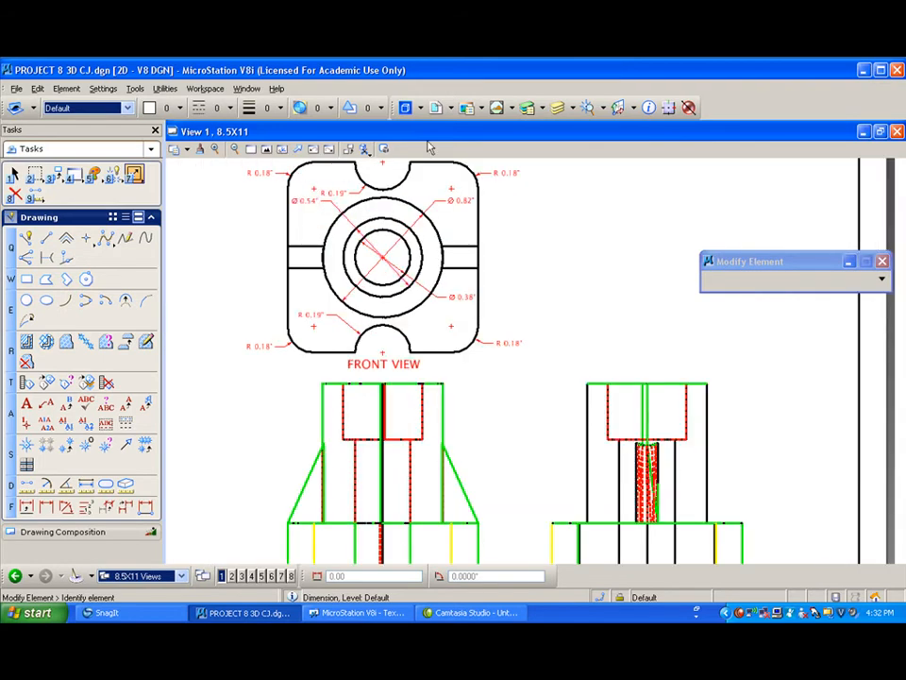
{"action": "left_click", "coordinate": [572, 111]}
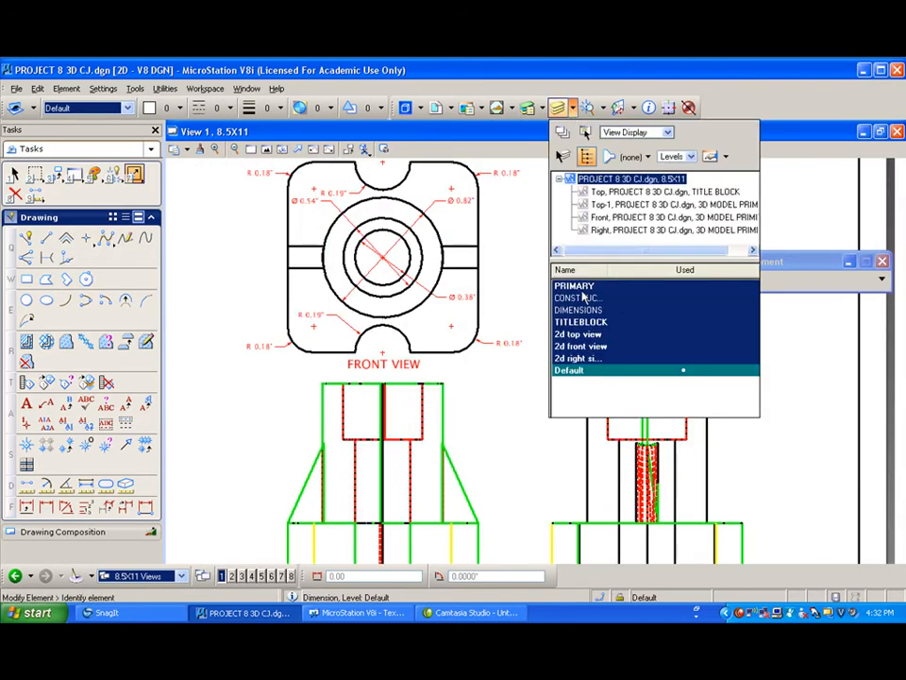
{"action": "left_click", "coordinate": [630, 206]}
{"action": "left_click", "coordinate": [578, 334]}
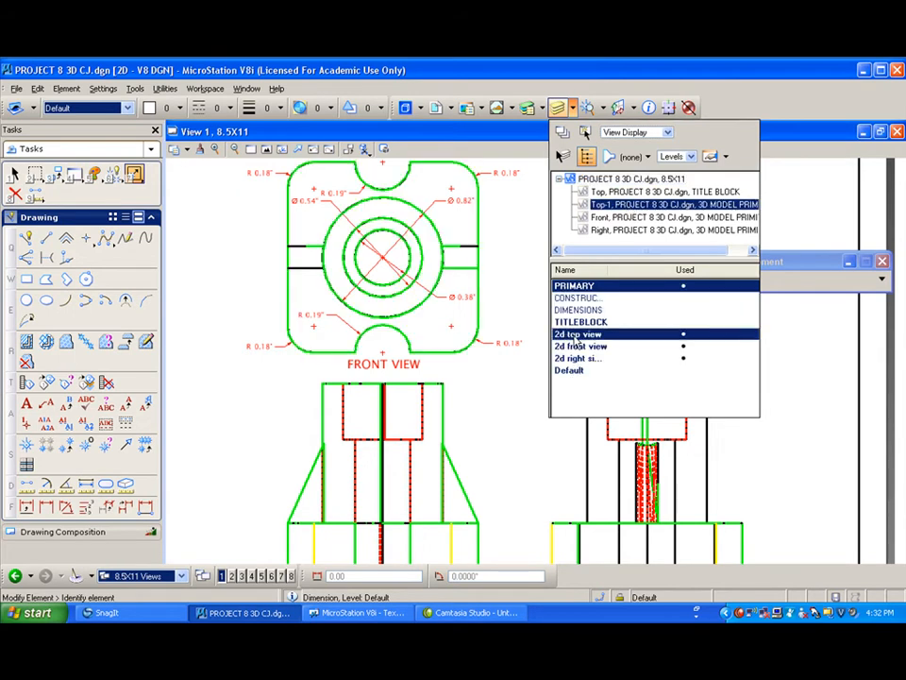
{"action": "left_click", "coordinate": [531, 289]}
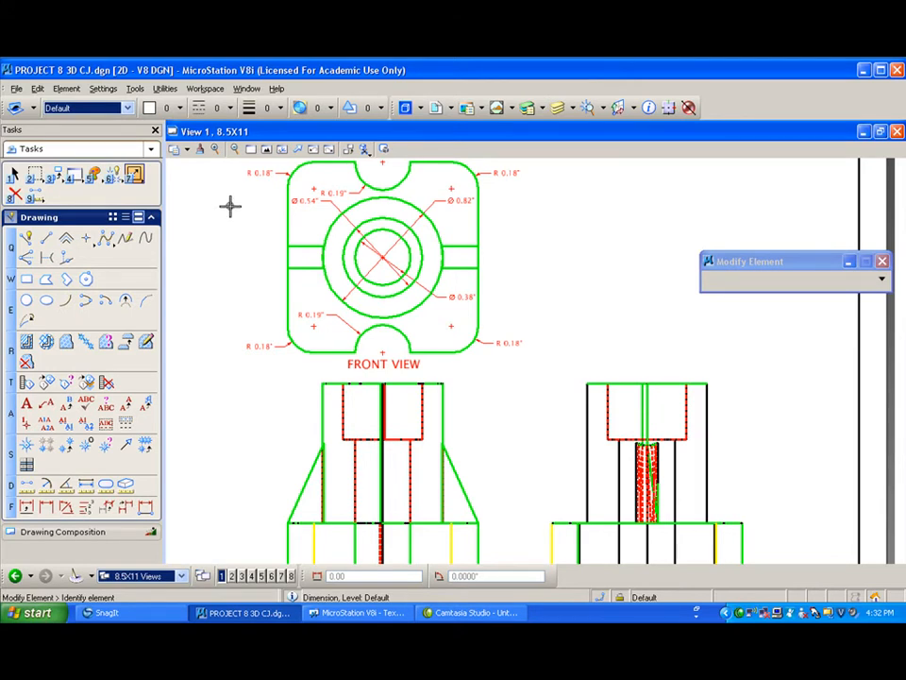
Step: Add a linear dimension for the upper view's overall height, placing it left of the corner radius dimensions
{"action": "middle_click_drag", "start_coordinate": [227, 235], "coordinate": [261, 271]}
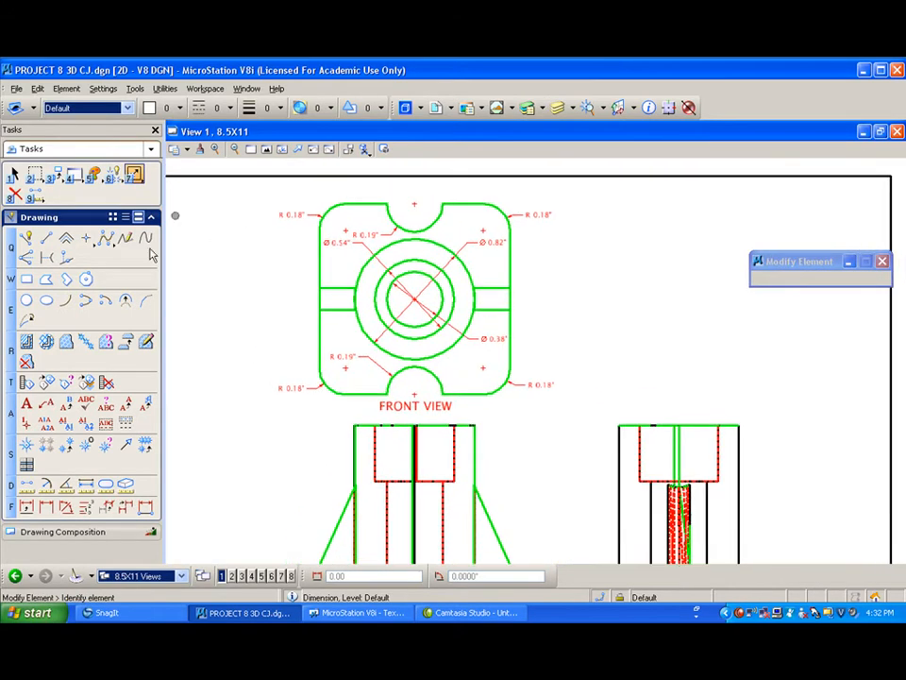
{"action": "left_click", "coordinate": [46, 507]}
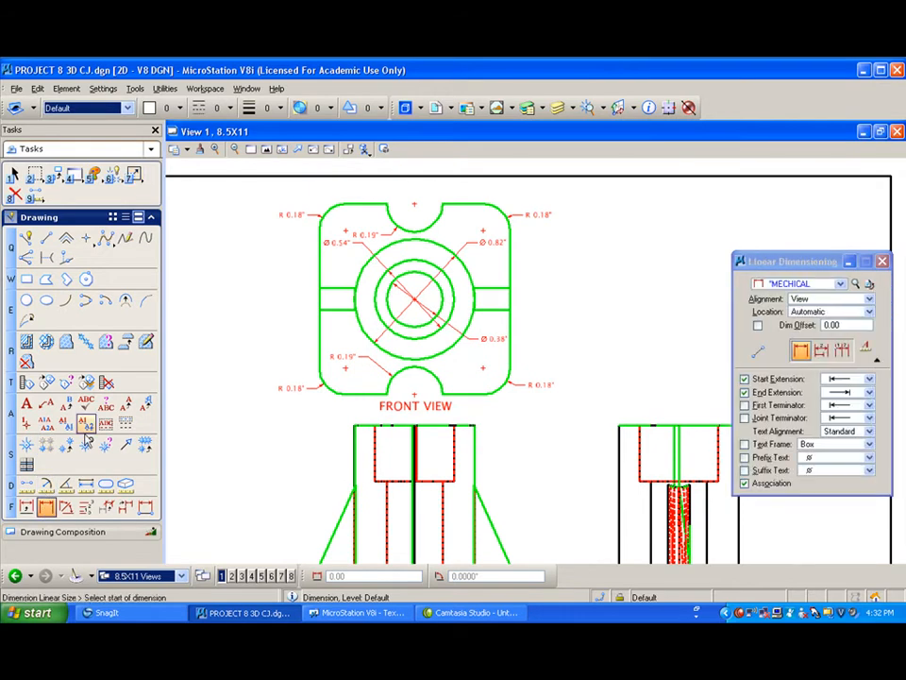
{"action": "left_click", "coordinate": [343, 200]}
{"action": "left_click", "coordinate": [345, 389]}
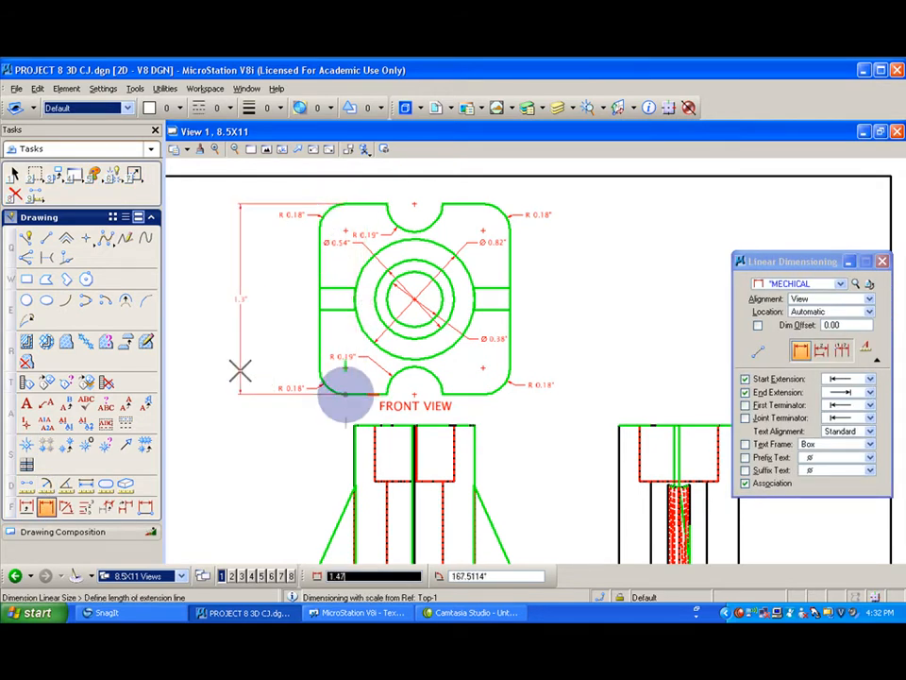
{"action": "left_click", "coordinate": [238, 371]}
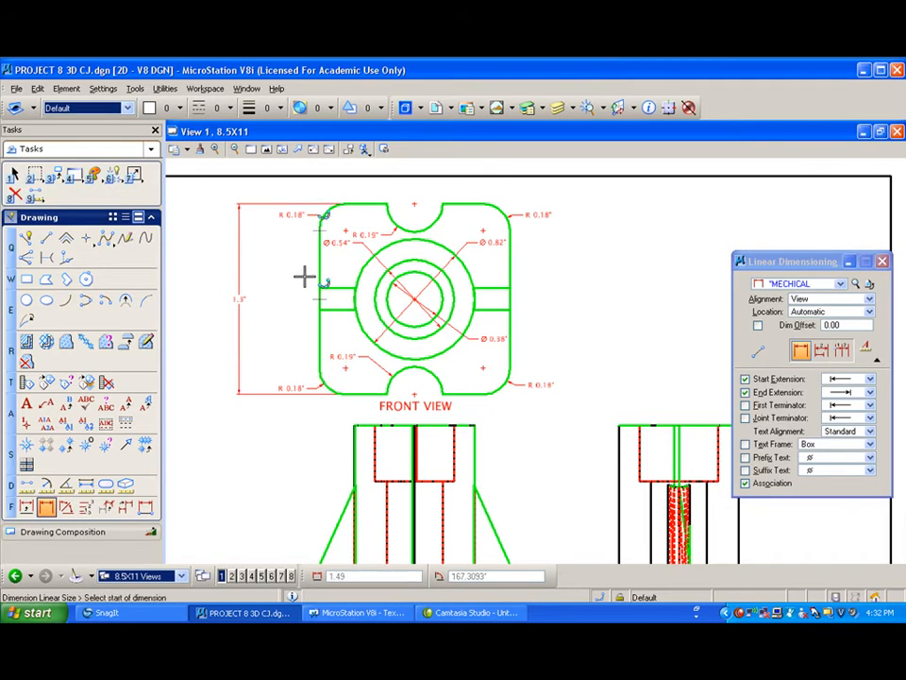
{"action": "left_click", "coordinate": [319, 227]}
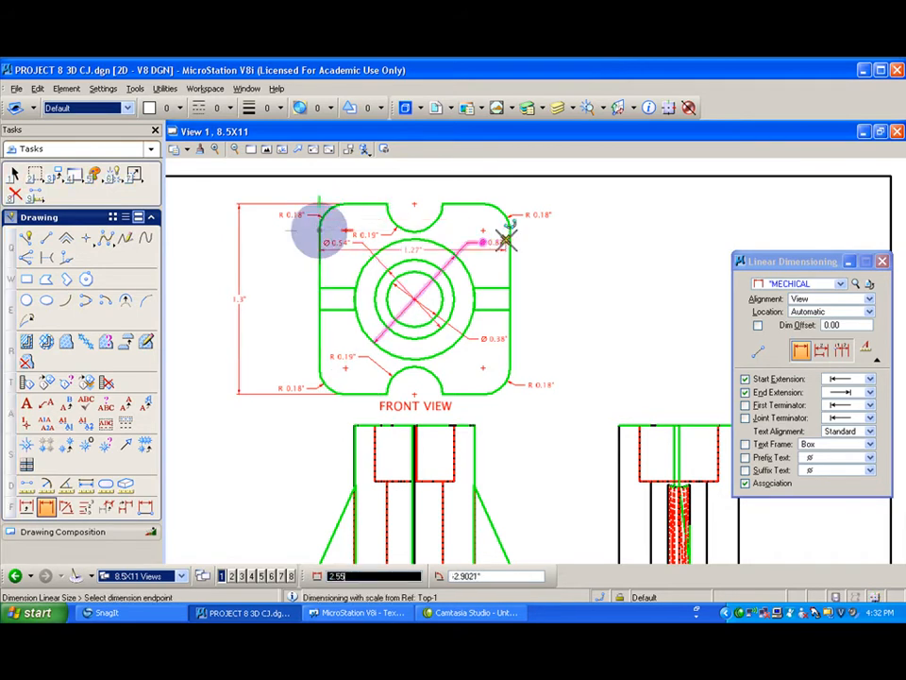
{"action": "left_click", "coordinate": [509, 227]}
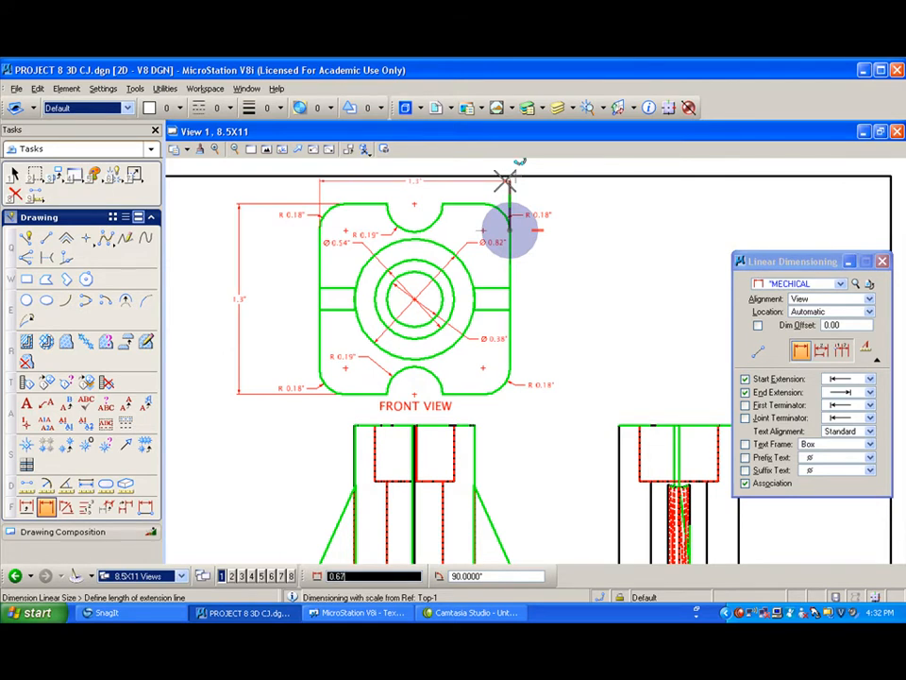
{"action": "right_click", "coordinate": [506, 181]}
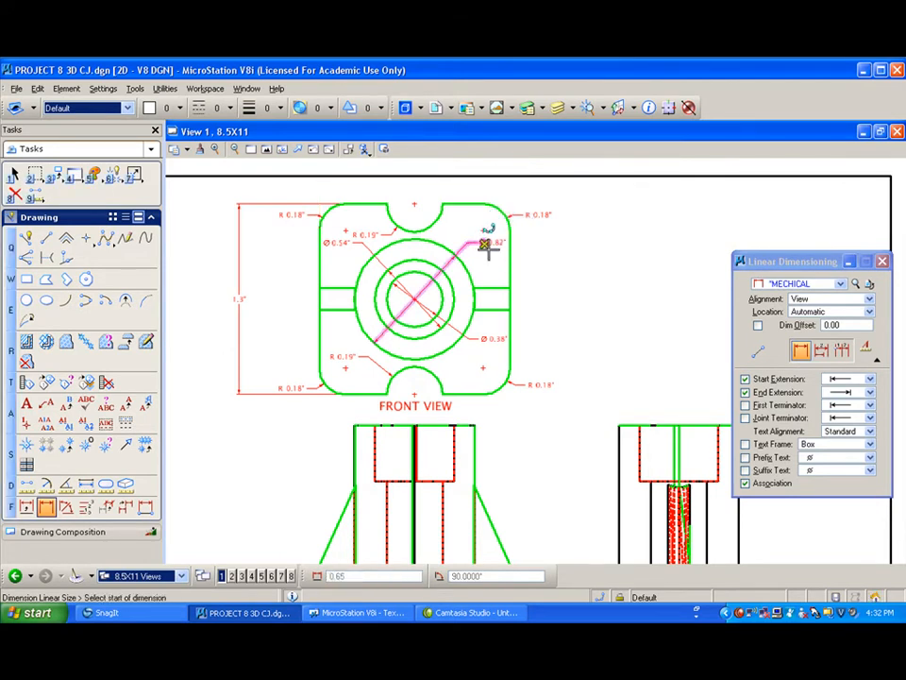
Step: Add a linear dimension for the base's overall width between its lower corners, placing it below the lower-left view
{"action": "scroll", "coordinate": [486, 244], "scroll_direction": "down", "scroll_amount": 1}
{"action": "scroll", "coordinate": [427, 471], "scroll_direction": "up", "scroll_amount": 2}
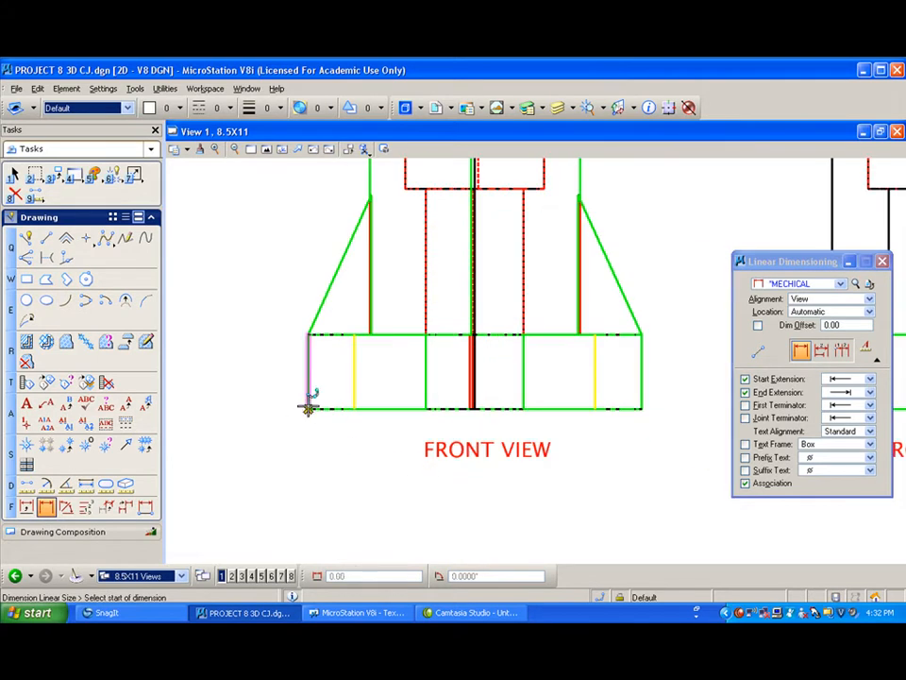
{"action": "left_click", "coordinate": [308, 407]}
{"action": "left_click", "coordinate": [642, 409]}
{"action": "left_click", "coordinate": [649, 477]}
{"action": "right_click", "coordinate": [457, 366]}
{"action": "scroll", "coordinate": [387, 335], "scroll_direction": "down", "scroll_amount": 1}
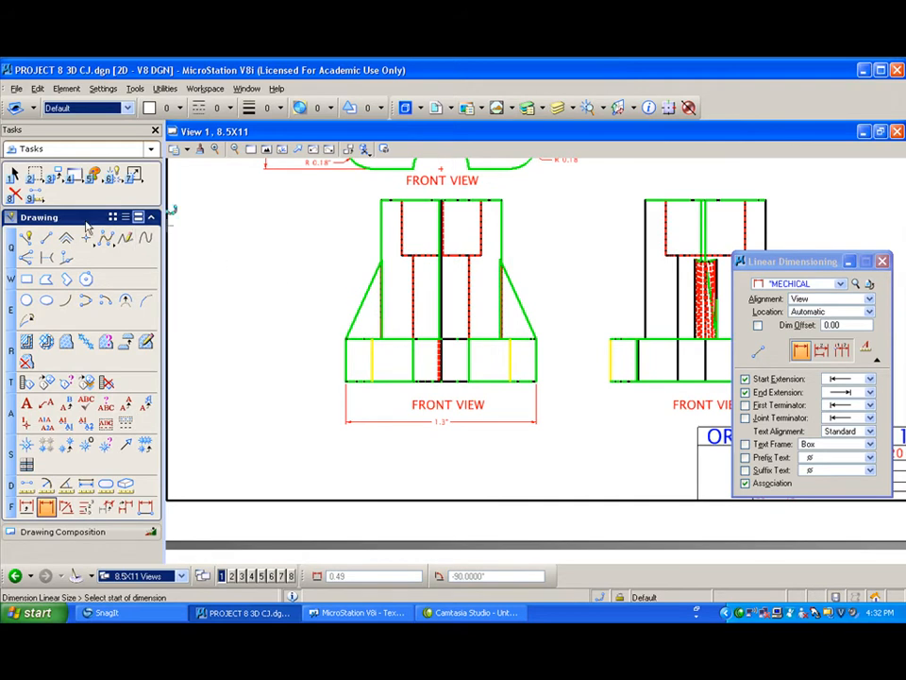
Step: Move the FRONT VIEW label of the lower-left view straight down so it sits below the width dimension
{"action": "left_click", "coordinate": [55, 180]}
{"action": "left_click", "coordinate": [102, 204]}
{"action": "left_click", "coordinate": [447, 404]}
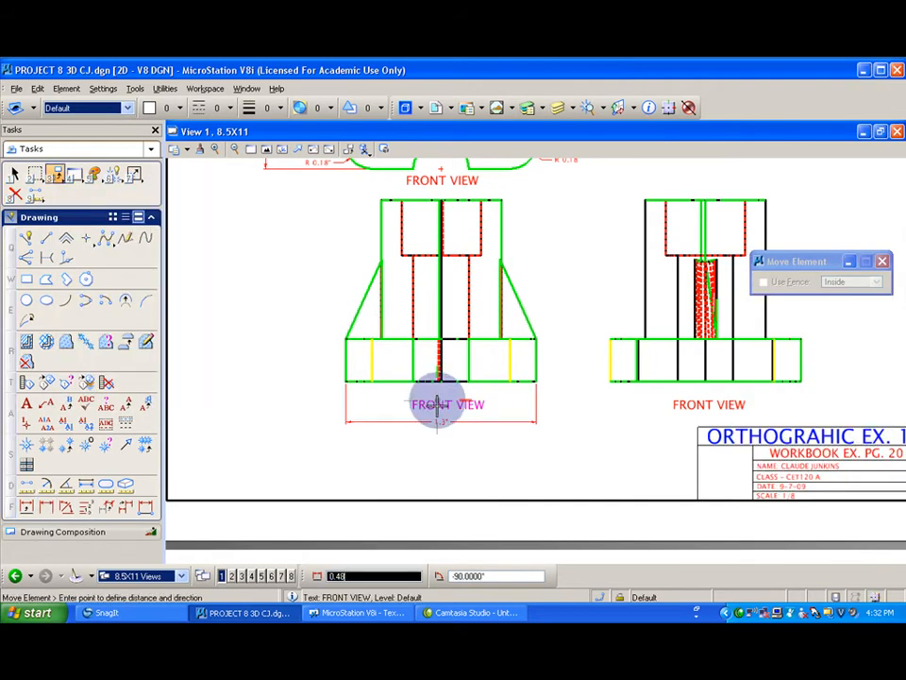
{"action": "left_click", "coordinate": [437, 457]}
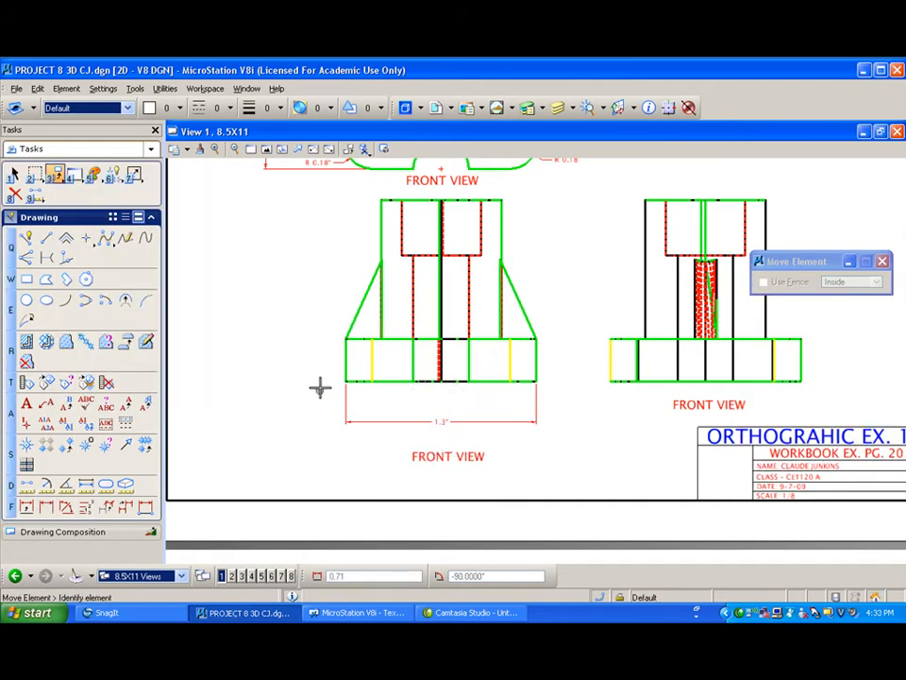
Step: Limit the level display of the Front reference to the 2d front view level only
{"action": "scroll", "coordinate": [324, 368], "scroll_direction": "up", "scroll_amount": 2}
{"action": "scroll", "coordinate": [324, 368], "scroll_direction": "down", "scroll_amount": 3}
{"action": "scroll", "coordinate": [370, 281], "scroll_direction": "up", "scroll_amount": 3}
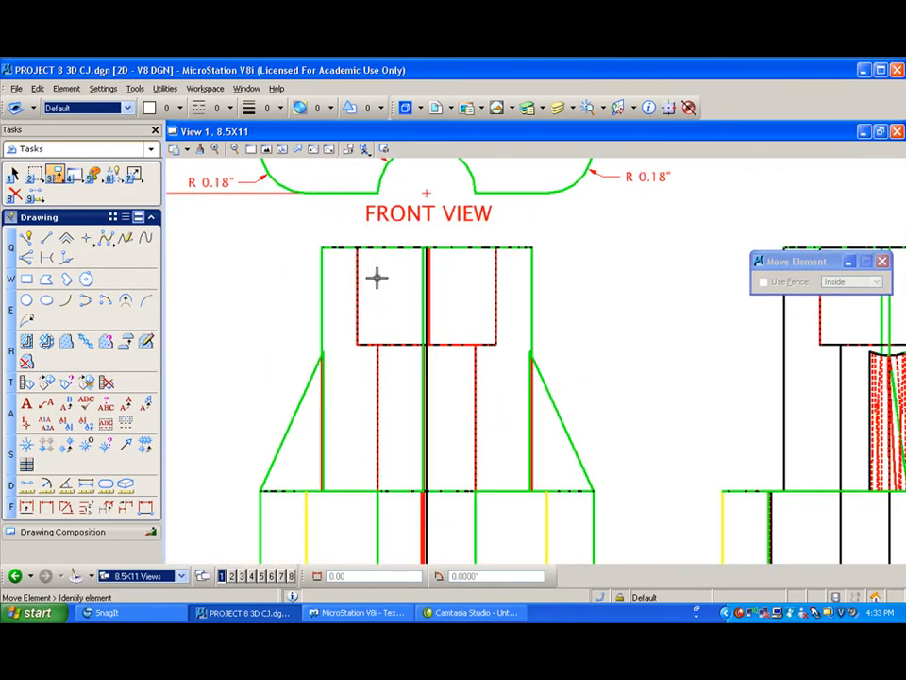
{"action": "scroll", "coordinate": [445, 356], "scroll_direction": "down", "scroll_amount": 2}
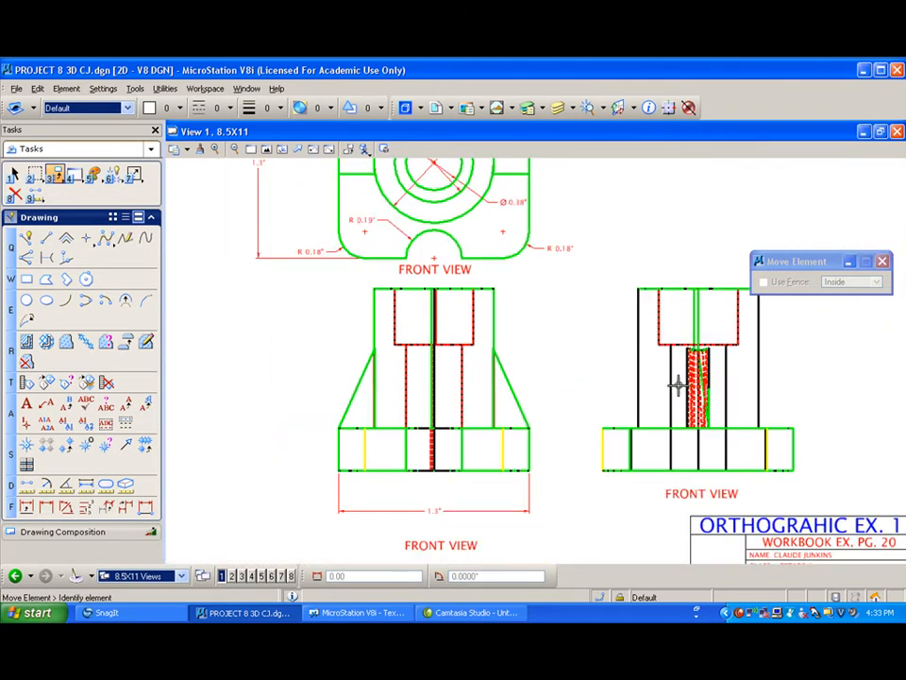
{"action": "scroll", "coordinate": [656, 372], "scroll_direction": "down", "scroll_amount": 2}
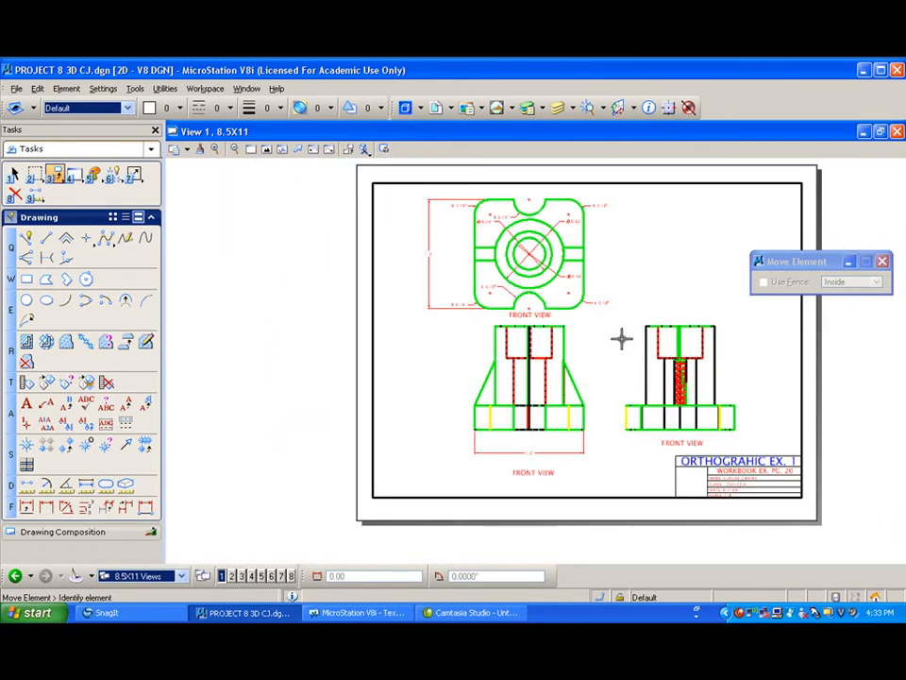
{"action": "left_click", "coordinate": [559, 109]}
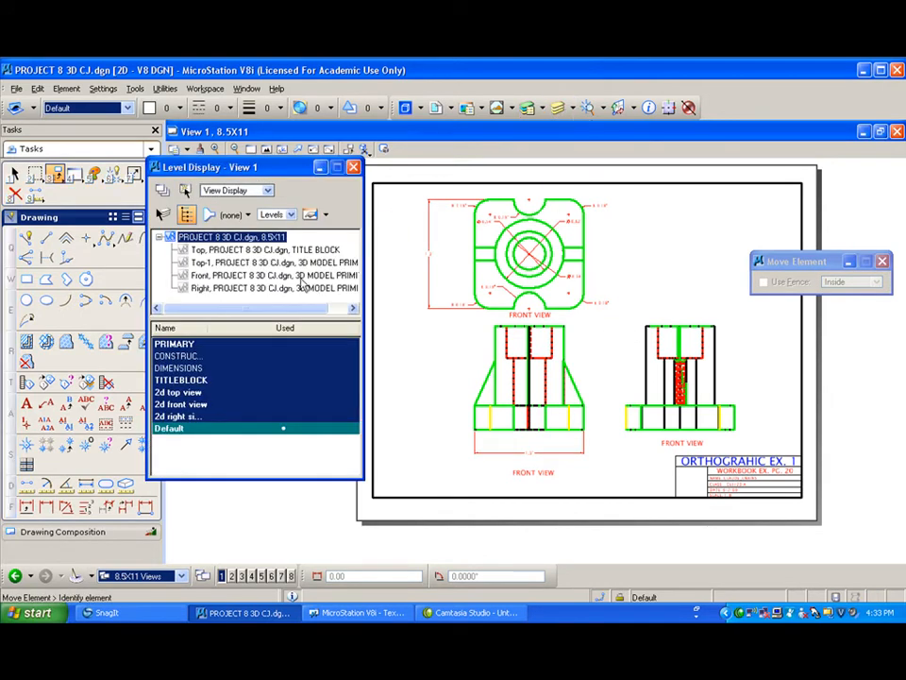
{"action": "left_click", "coordinate": [215, 277]}
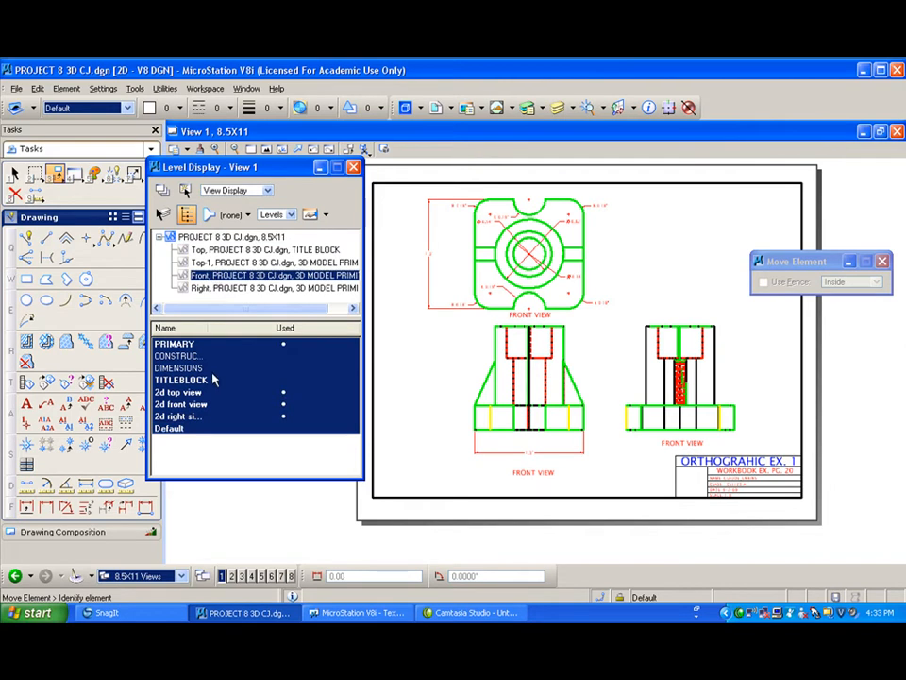
{"action": "left_click_drag", "start_coordinate": [209, 356], "coordinate": [223, 431]}
{"action": "left_click", "coordinate": [229, 344]}
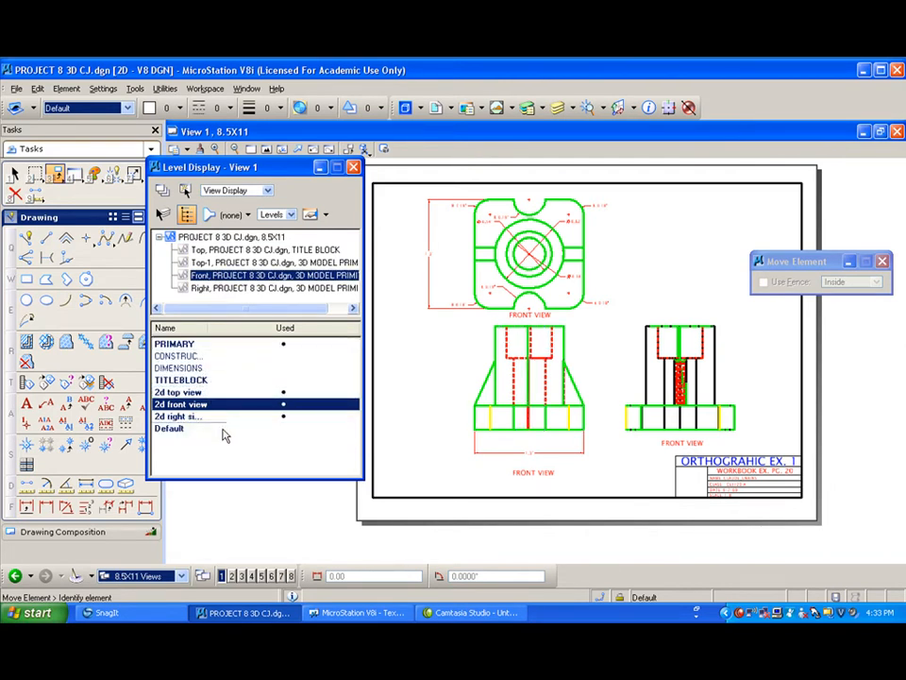
Step: Limit the level display of the Right reference to the 2d right side view level only
{"action": "left_click", "coordinate": [238, 288]}
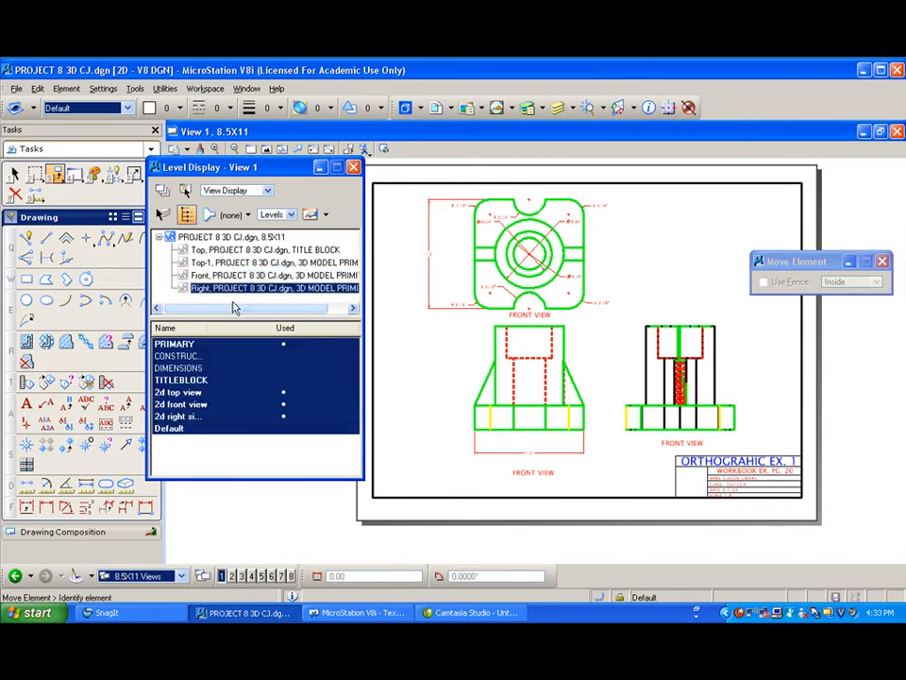
{"action": "left_click_drag", "start_coordinate": [216, 354], "coordinate": [221, 409]}
{"action": "left_click", "coordinate": [214, 428]}
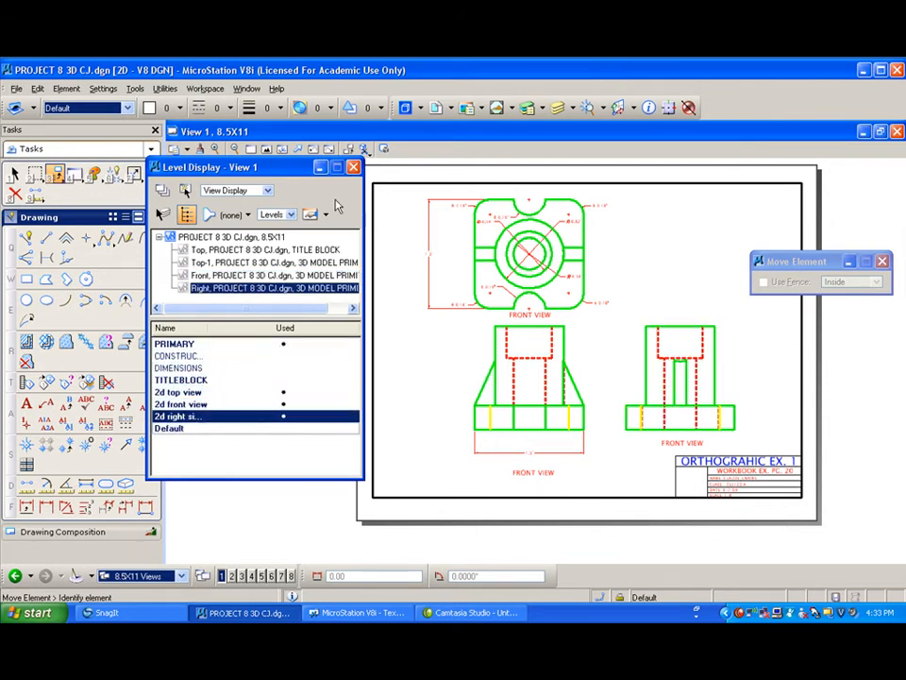
{"action": "left_click", "coordinate": [353, 167]}
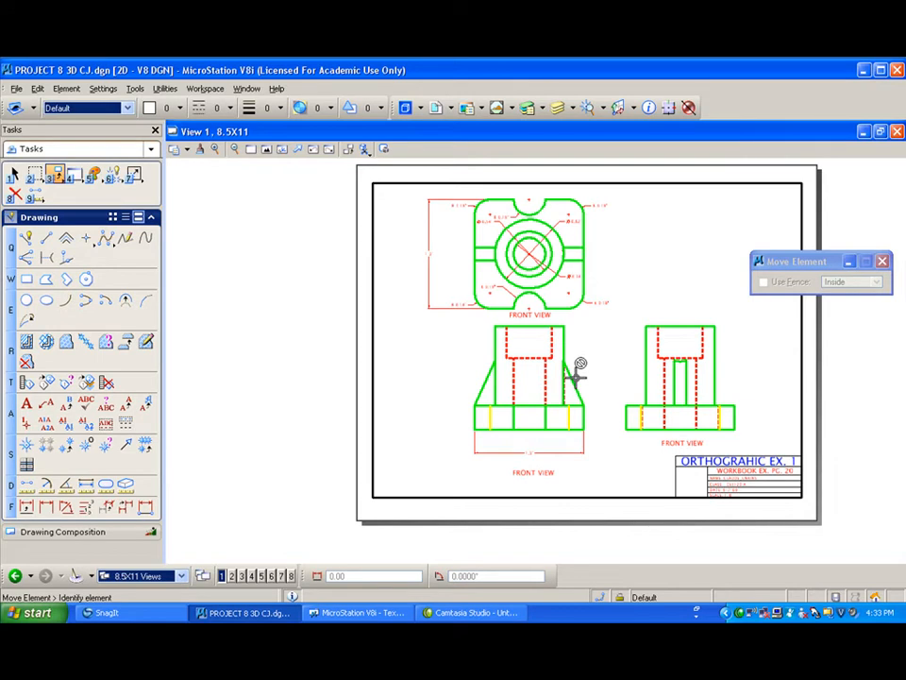
Step: Open the 3D MODEL PRIMITIVE views and rotate the model to the Right view
{"action": "left_click", "coordinate": [141, 575]}
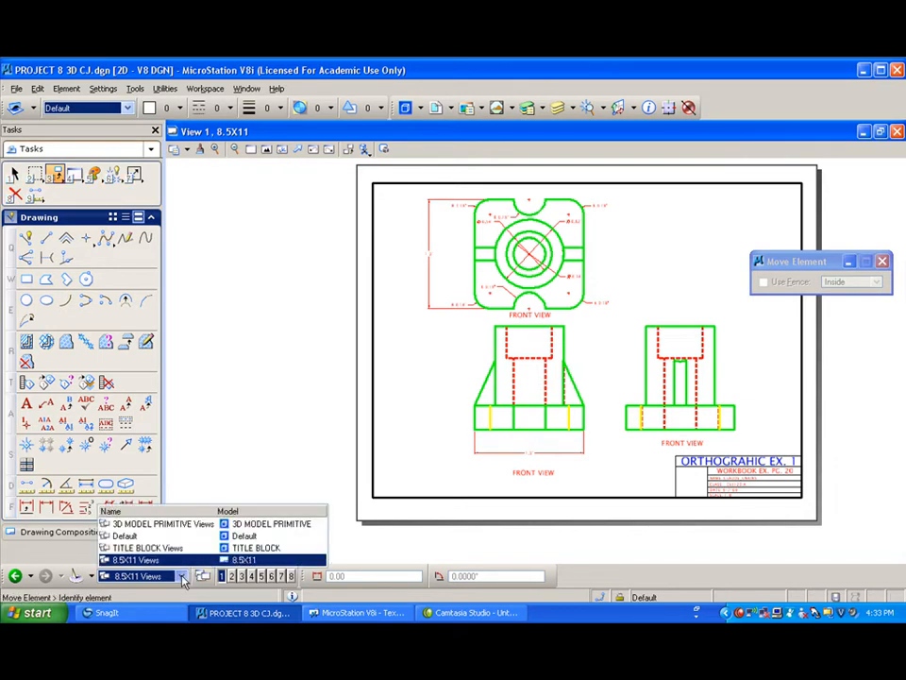
{"action": "left_click", "coordinate": [179, 526]}
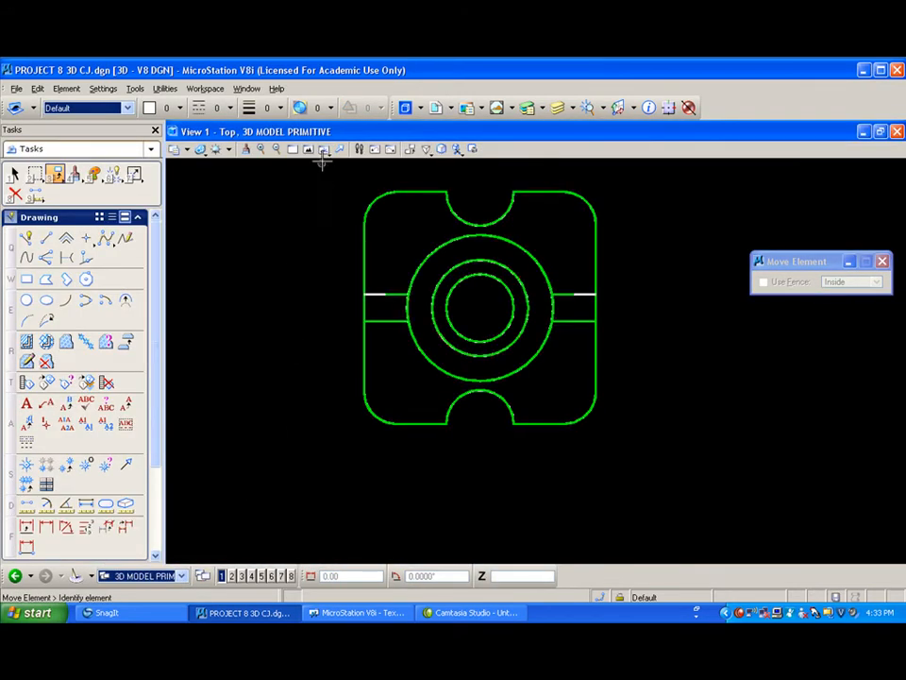
{"action": "left_click", "coordinate": [324, 149]}
{"action": "left_click", "coordinate": [335, 210]}
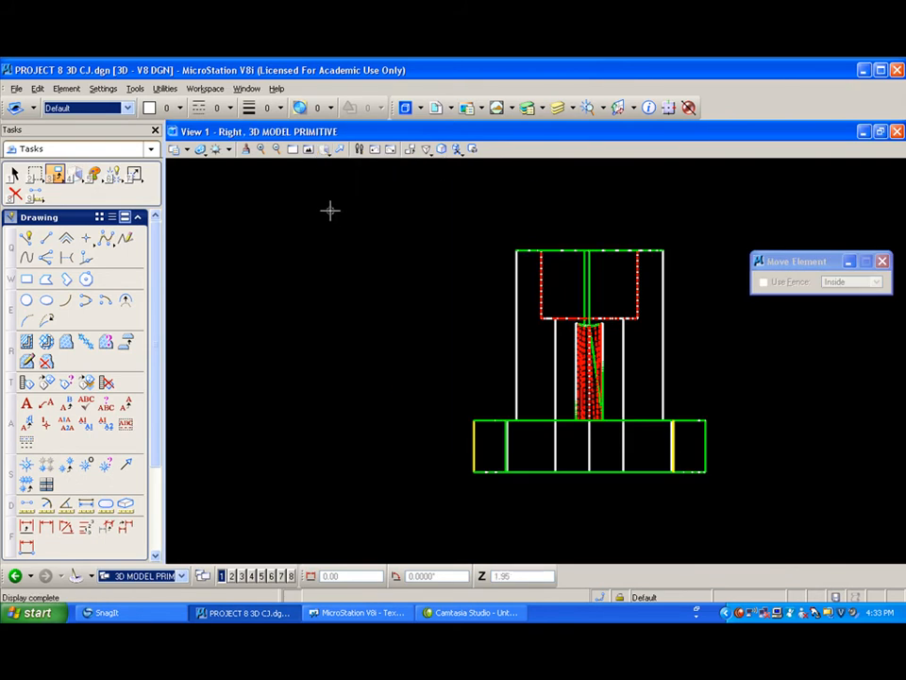
Step: Display only the DIMENSIONS and 2d right side view levels in the model, and make 2d right side view the active level
{"action": "left_click", "coordinate": [126, 108]}
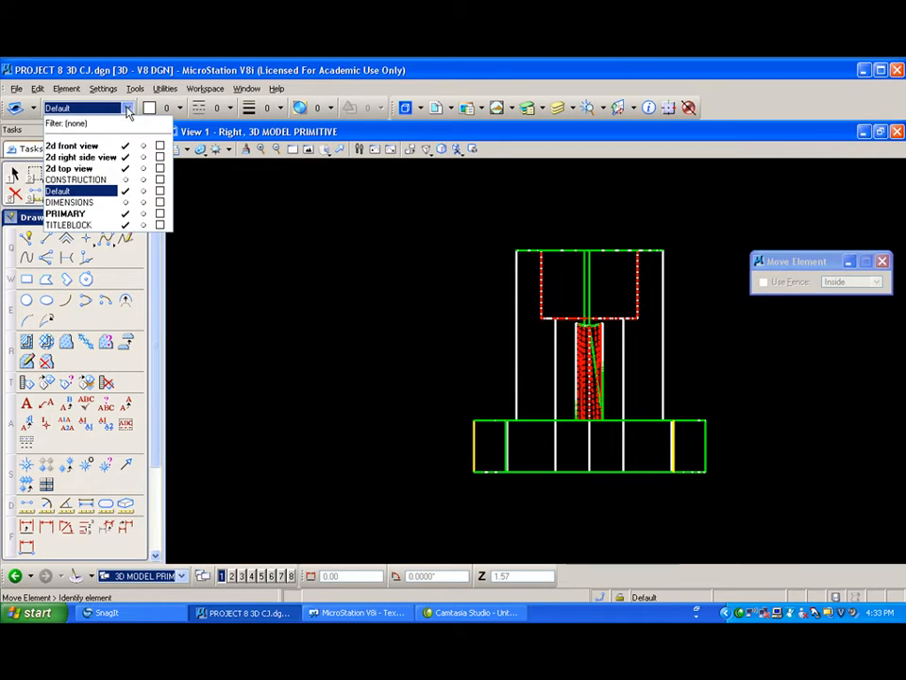
{"action": "left_click", "coordinate": [568, 111]}
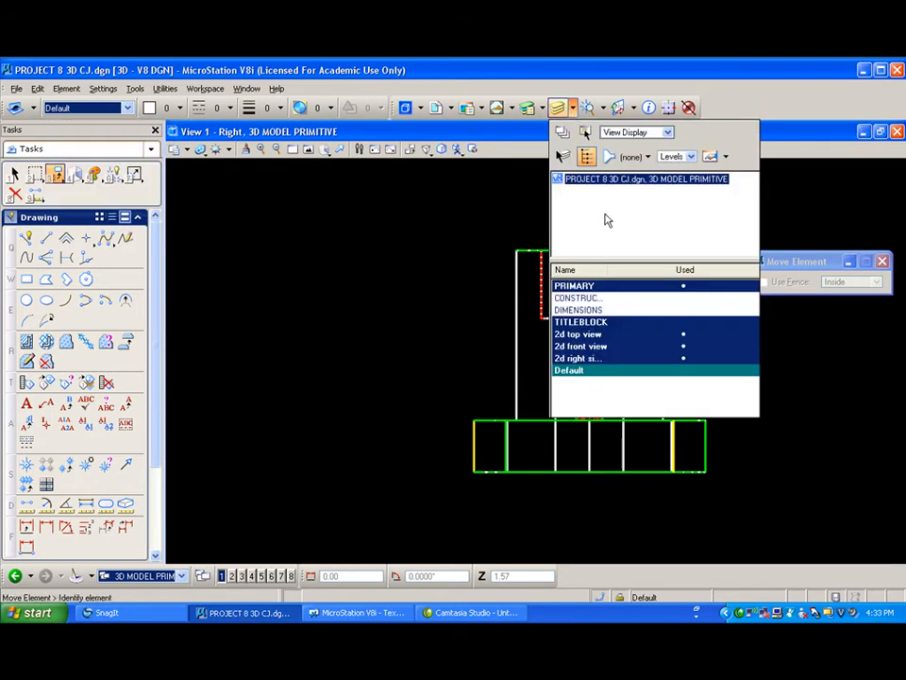
{"action": "left_click_drag", "start_coordinate": [613, 346], "coordinate": [614, 327]}
{"action": "left_click", "coordinate": [611, 286]}
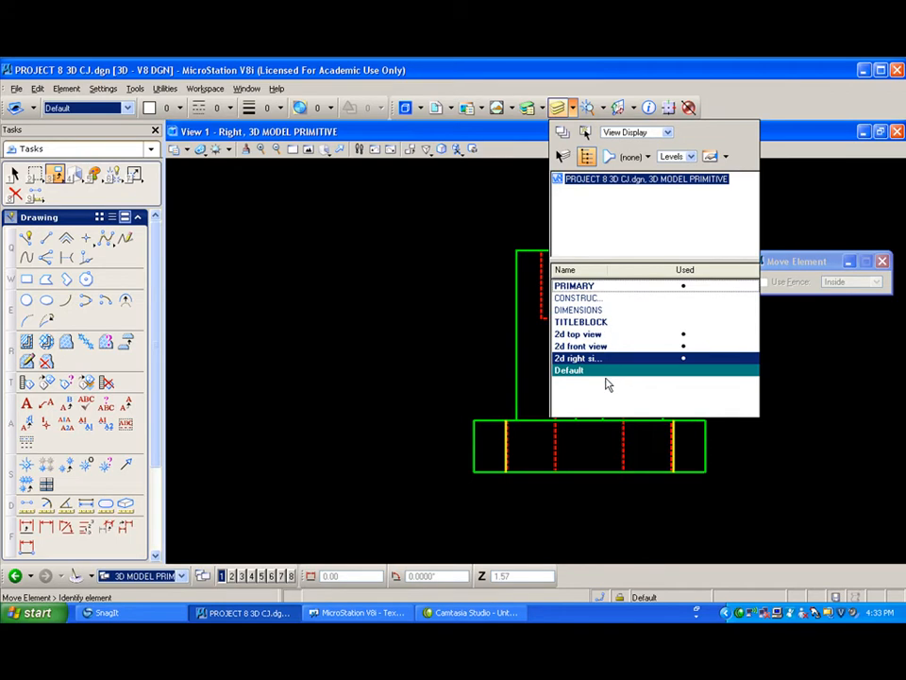
{"action": "double_click", "coordinate": [578, 310]}
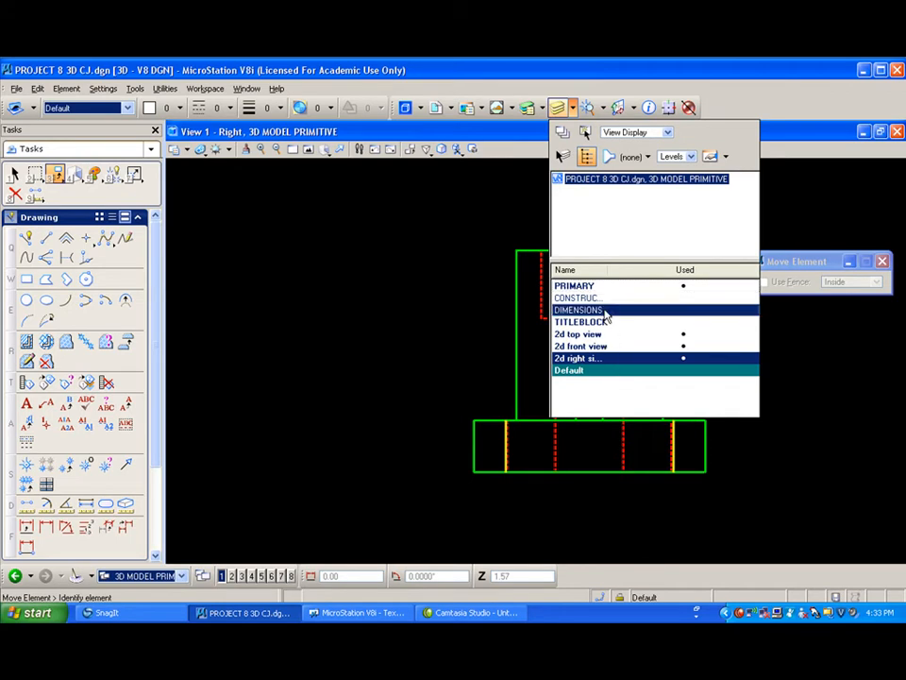
{"action": "left_click", "coordinate": [622, 370]}
{"action": "double_click", "coordinate": [604, 358]}
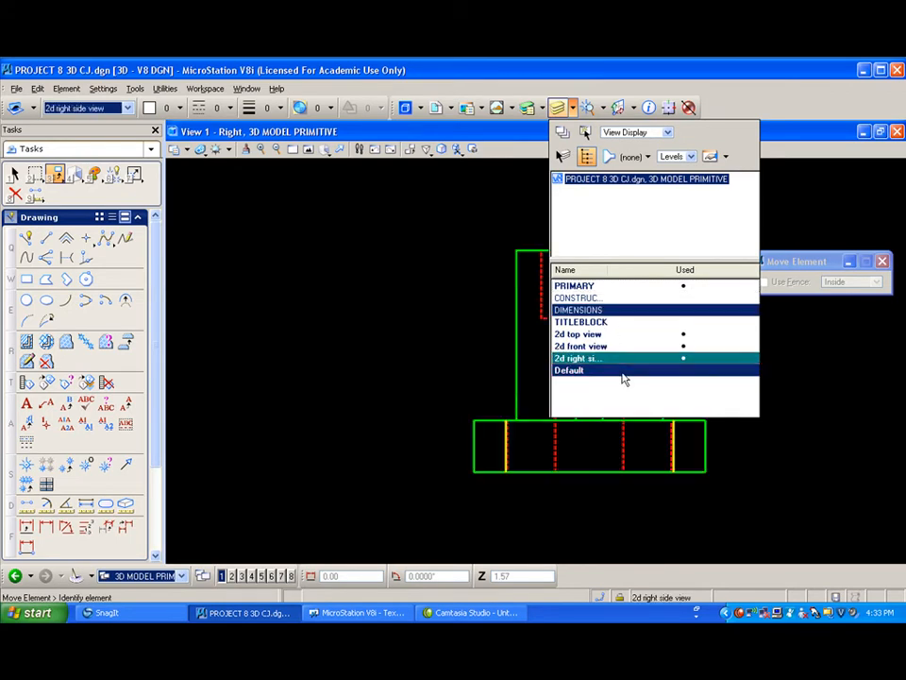
{"action": "scroll", "coordinate": [407, 303], "scroll_direction": "down", "scroll_amount": 5}
{"action": "scroll", "coordinate": [463, 311], "scroll_direction": "up", "scroll_amount": 8}
{"action": "scroll", "coordinate": [462, 312], "scroll_direction": "down", "scroll_amount": 2}
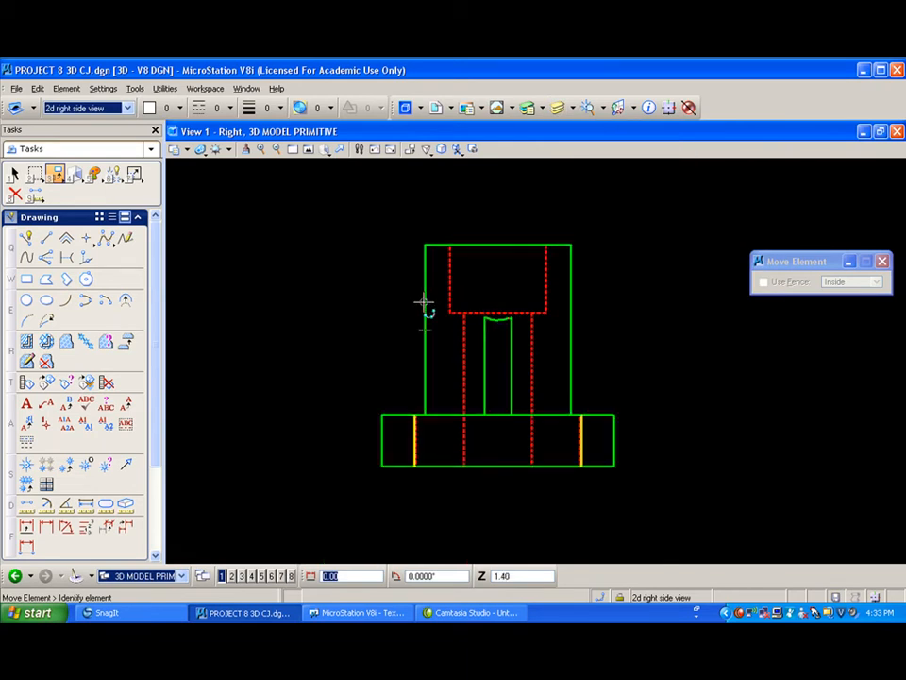
Step: Rotate the model to the Front view, make 2d front view the active level and turn off 2d right side view
{"action": "left_click", "coordinate": [326, 149]}
{"action": "left_click", "coordinate": [347, 197]}
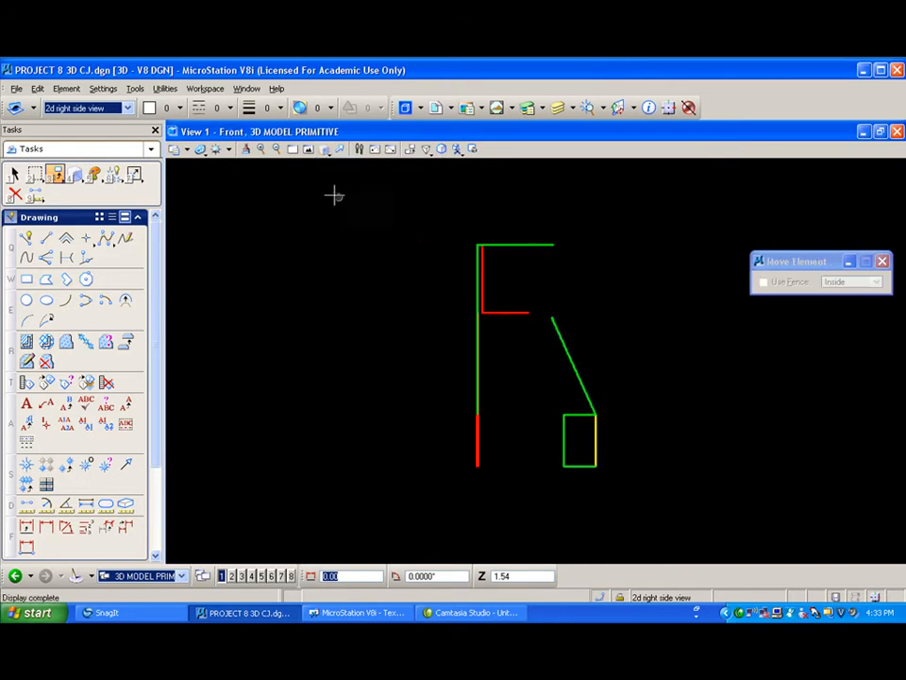
{"action": "left_click", "coordinate": [559, 108]}
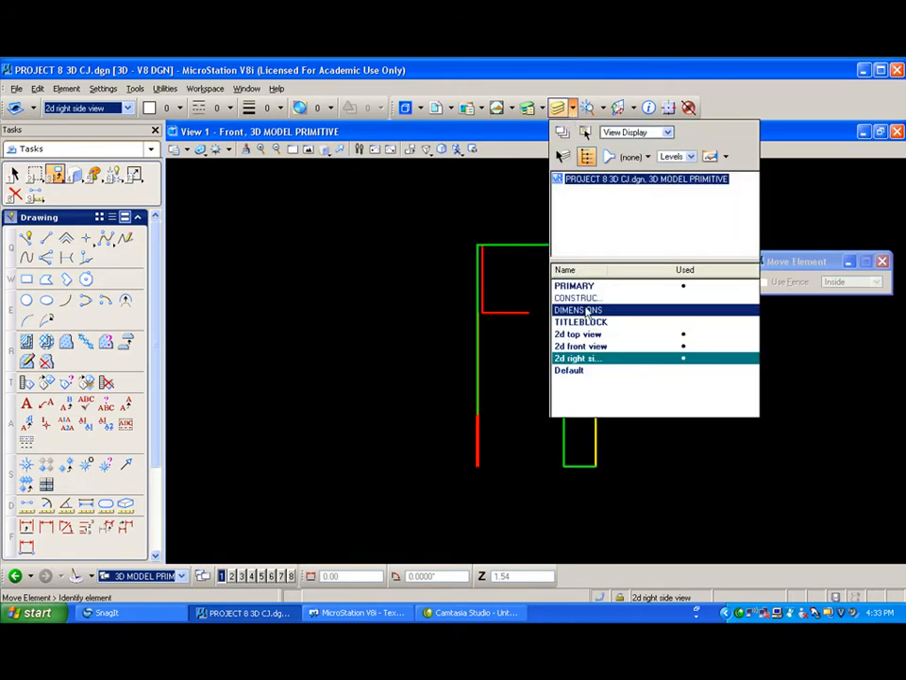
{"action": "double_click", "coordinate": [576, 348]}
{"action": "left_click", "coordinate": [579, 360]}
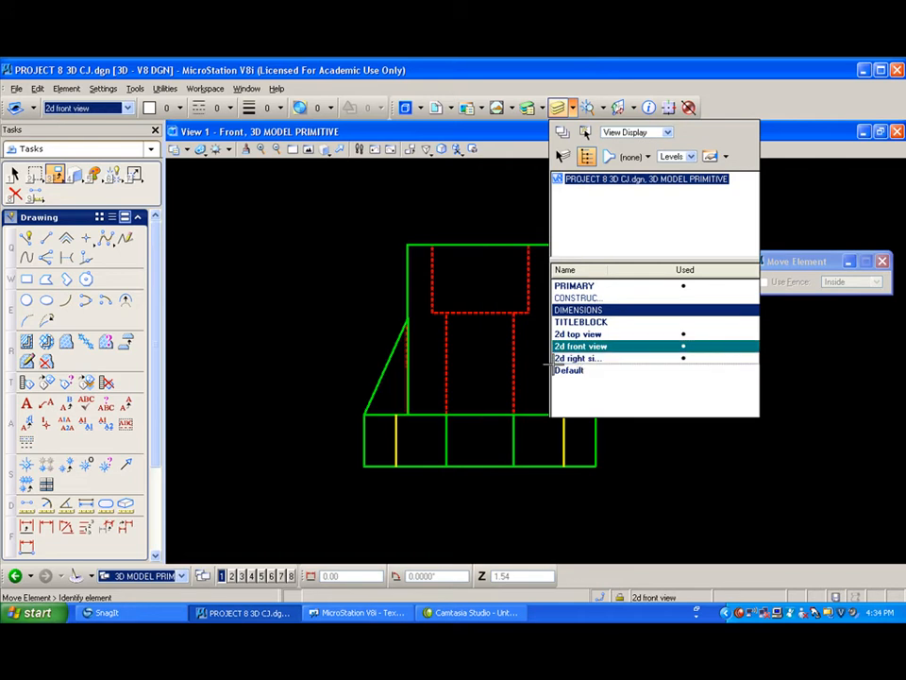
Step: Delete the surplus dashed hidden lines along the inner edge of the front view's left rib
{"action": "scroll", "coordinate": [319, 318], "scroll_direction": "down", "scroll_amount": 3}
{"action": "scroll", "coordinate": [324, 316], "scroll_direction": "up", "scroll_amount": 10}
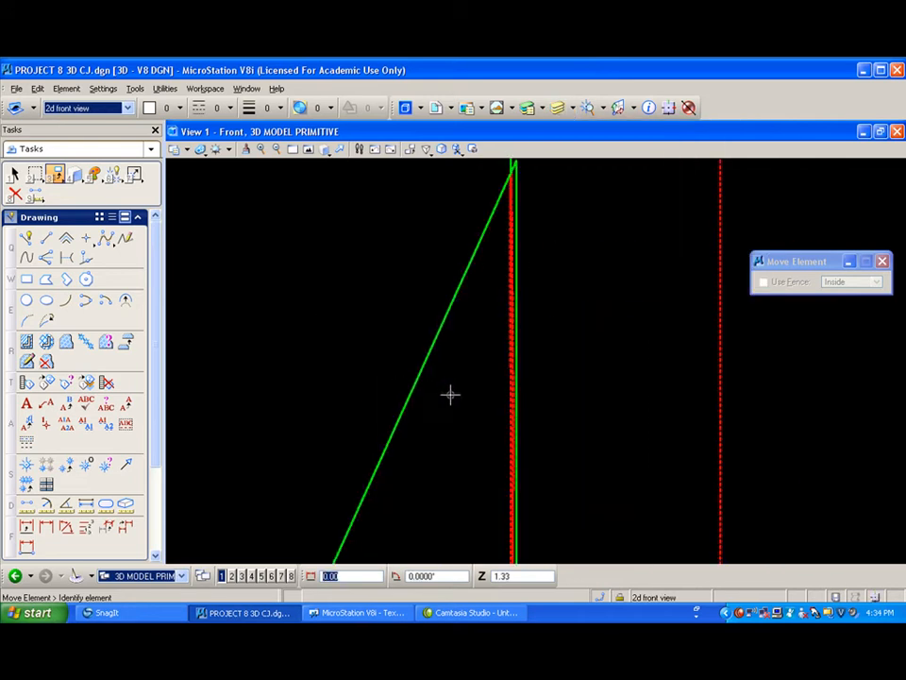
{"action": "scroll", "coordinate": [540, 365], "scroll_direction": "up", "scroll_amount": 2}
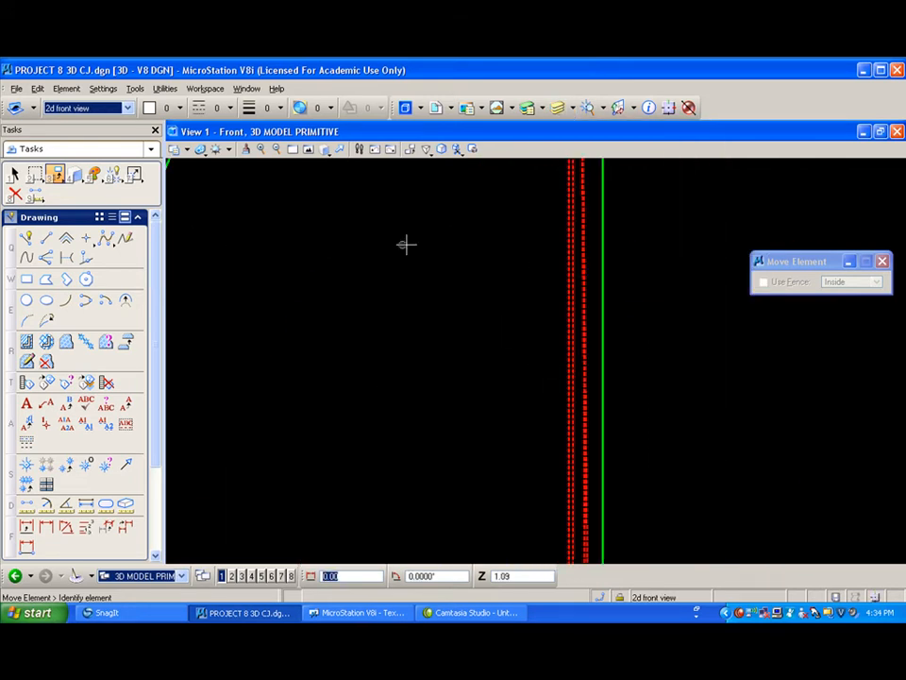
{"action": "scroll", "coordinate": [487, 172], "scroll_direction": "down", "scroll_amount": 2}
{"action": "middle_click_drag", "start_coordinate": [489, 308], "coordinate": [487, 188]}
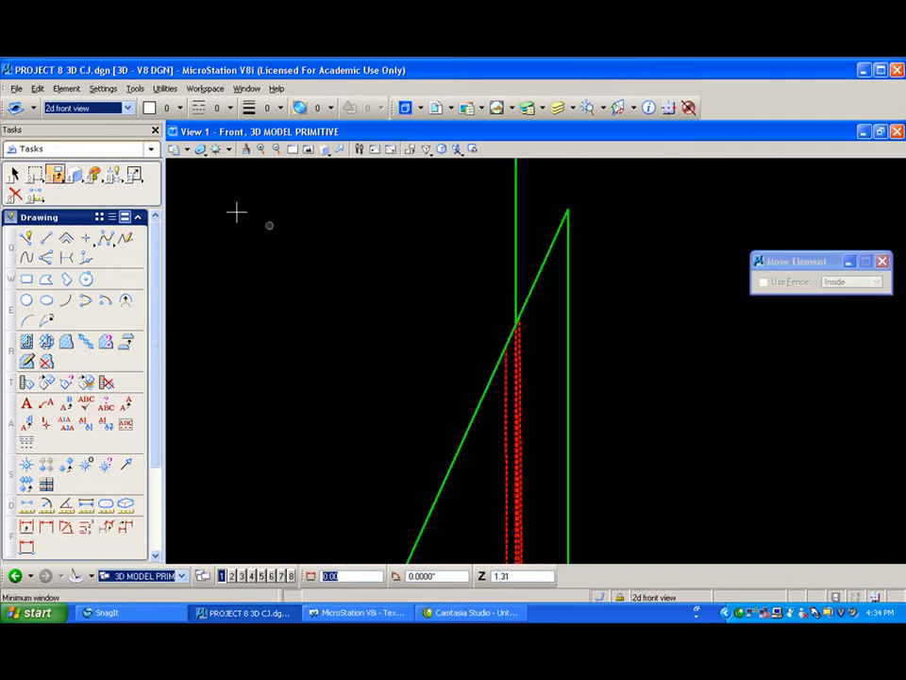
{"action": "key", "text": "8"}
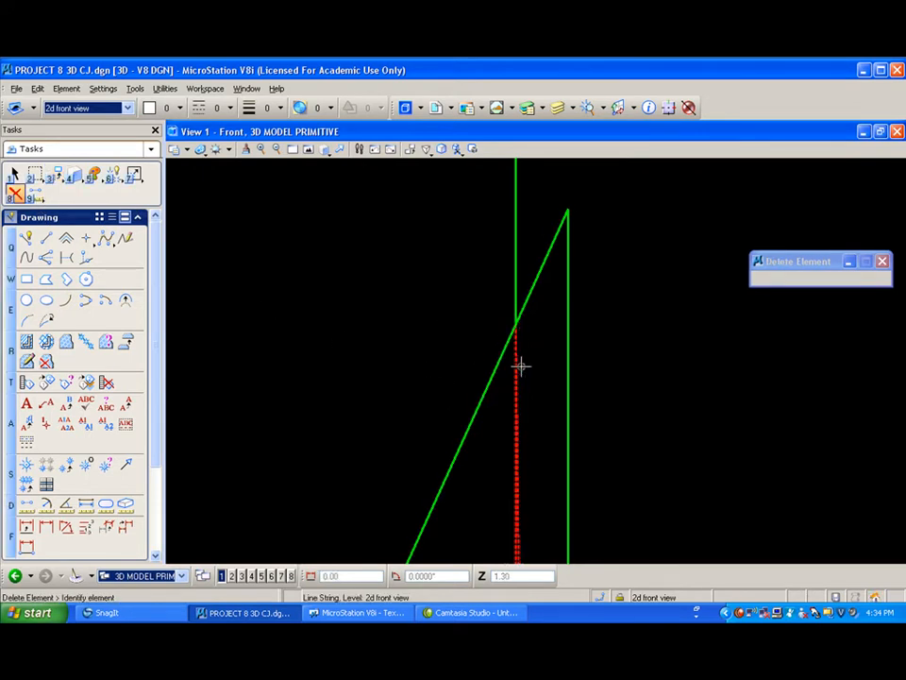
{"action": "left_click_drag", "start_coordinate": [451, 268], "coordinate": [480, 423], "text": "shift"}
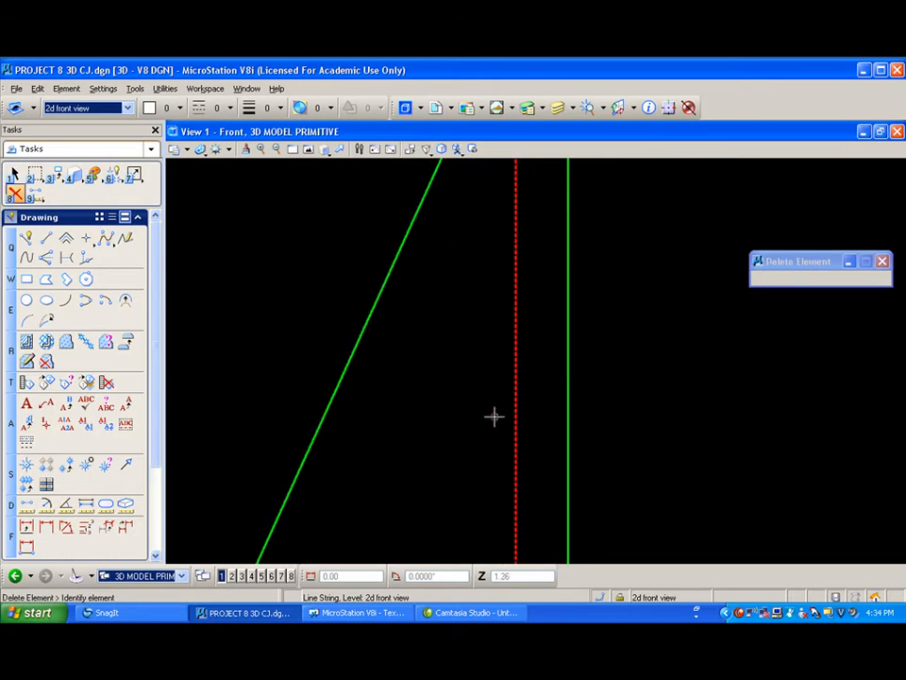
{"action": "scroll", "coordinate": [453, 359], "scroll_direction": "down", "scroll_amount": 5}
{"action": "left_click_drag", "start_coordinate": [442, 347], "coordinate": [492, 419], "text": "shift"}
{"action": "left_click", "coordinate": [480, 384]}
Step: Delete the surplus dashed hidden lines beside the front view's right rib and fit the whole front view
{"action": "scroll", "coordinate": [419, 348], "scroll_direction": "down", "scroll_amount": 4}
{"action": "scroll", "coordinate": [412, 378], "scroll_direction": "down", "scroll_amount": 3}
{"action": "scroll", "coordinate": [491, 387], "scroll_direction": "up", "scroll_amount": 3}
{"action": "scroll", "coordinate": [383, 458], "scroll_direction": "down", "scroll_amount": 3}
{"action": "scroll", "coordinate": [373, 491], "scroll_direction": "down", "scroll_amount": 3}
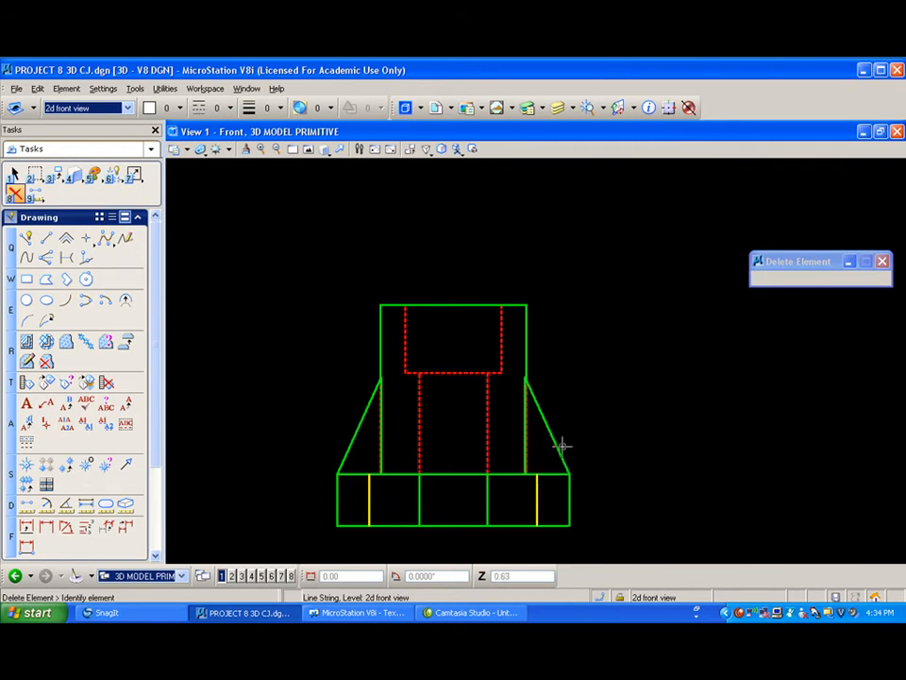
{"action": "scroll", "coordinate": [550, 458], "scroll_direction": "up", "scroll_amount": 3}
{"action": "middle_click_drag", "start_coordinate": [298, 416], "coordinate": [267, 225]}
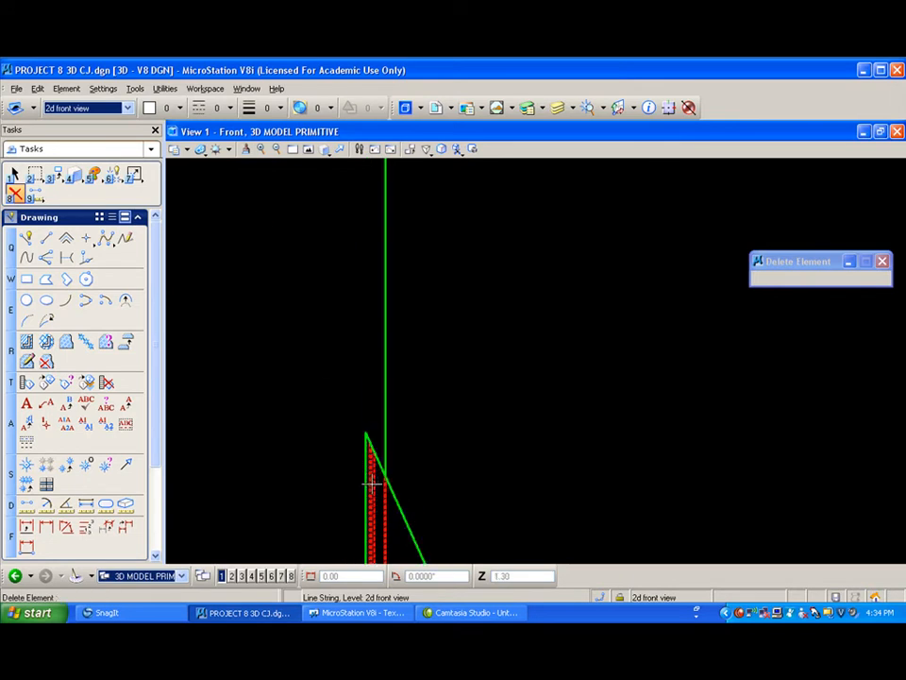
{"action": "left_click", "coordinate": [376, 486]}
{"action": "middle_click_drag", "start_coordinate": [399, 347], "coordinate": [400, 477]}
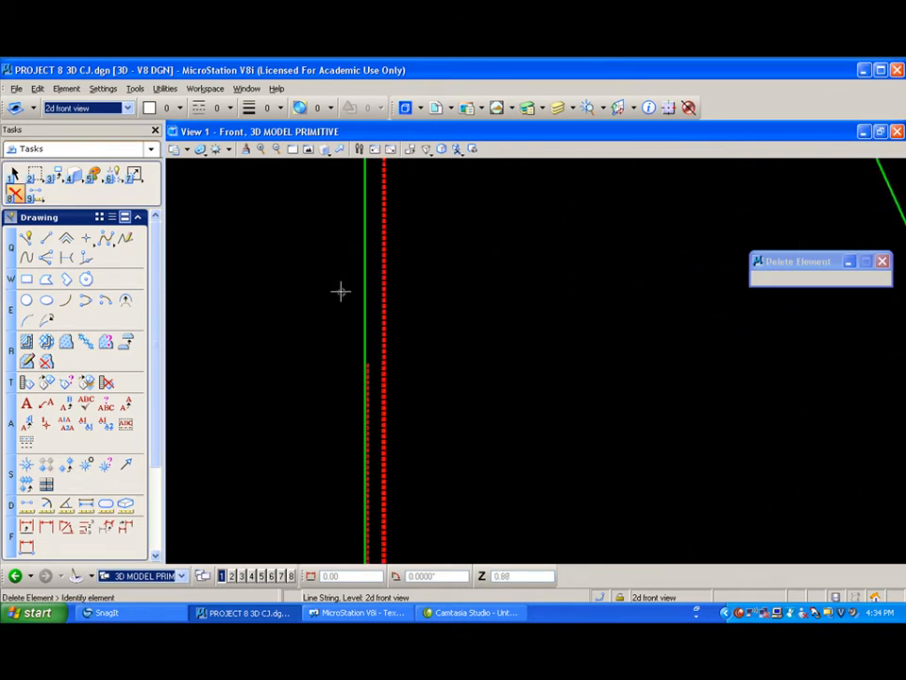
{"action": "scroll", "coordinate": [343, 294], "scroll_direction": "down", "scroll_amount": 2}
{"action": "scroll", "coordinate": [314, 349], "scroll_direction": "down", "scroll_amount": 2}
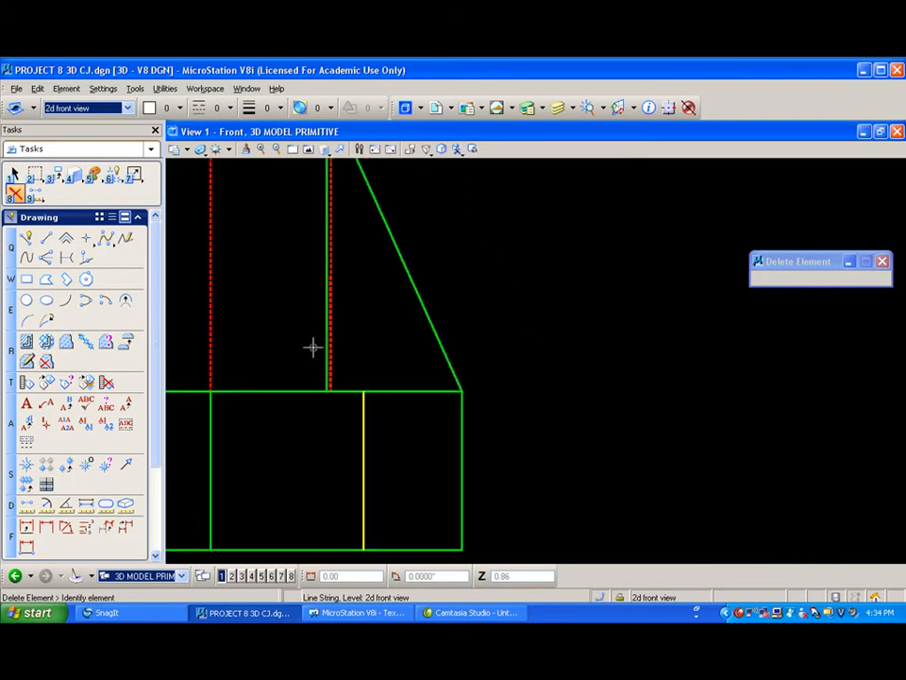
{"action": "left_click", "coordinate": [309, 149]}
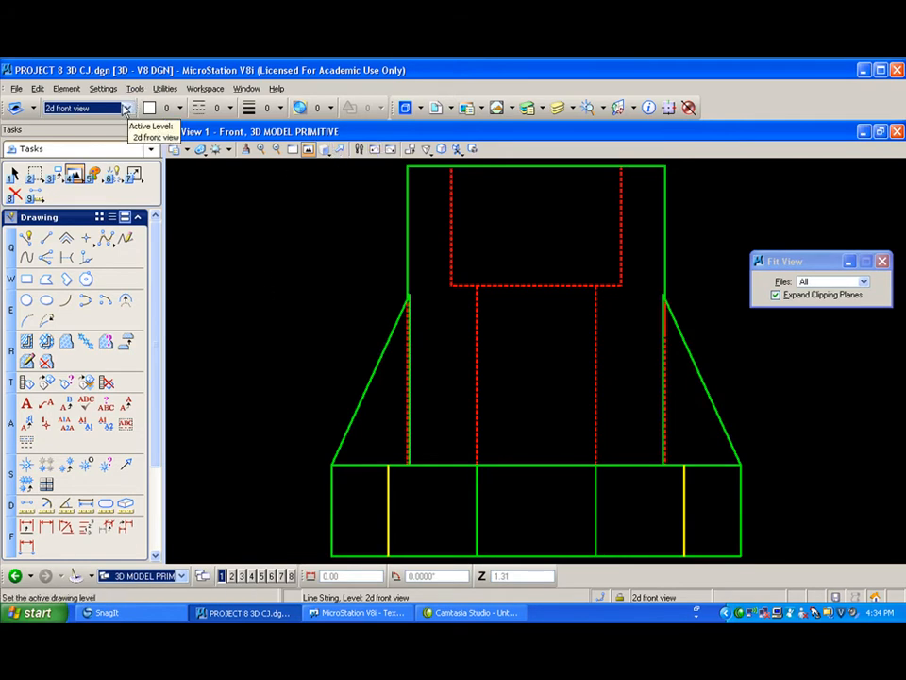
Step: Return to the 8.5X11 sheet views and check the cleaned-up front view there
{"action": "left_click", "coordinate": [182, 575]}
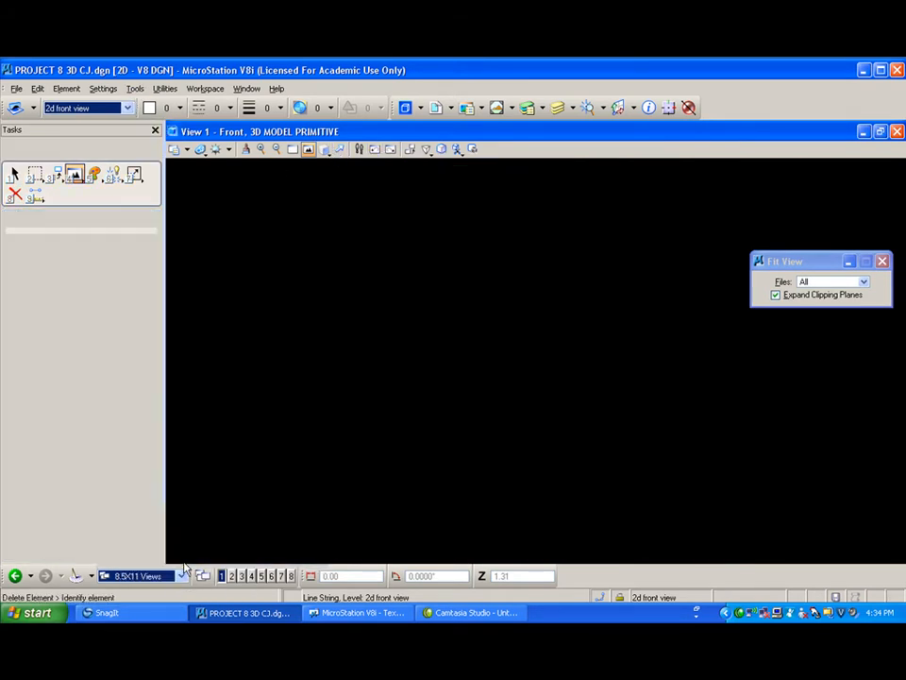
{"action": "left_click", "coordinate": [184, 561]}
{"action": "scroll", "coordinate": [530, 310], "scroll_direction": "up", "scroll_amount": 2}
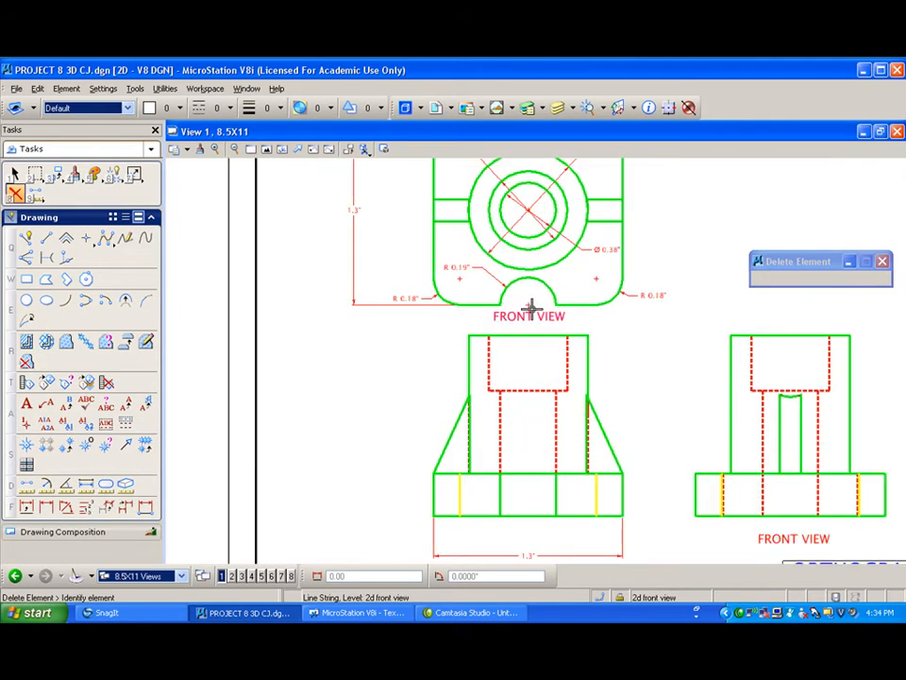
{"action": "scroll", "coordinate": [525, 316], "scroll_direction": "down", "scroll_amount": 2}
Step: Add a linear dimension for the front view's overall height, placed left of the view
{"action": "left_click", "coordinate": [46, 507]}
{"action": "left_click", "coordinate": [488, 326]}
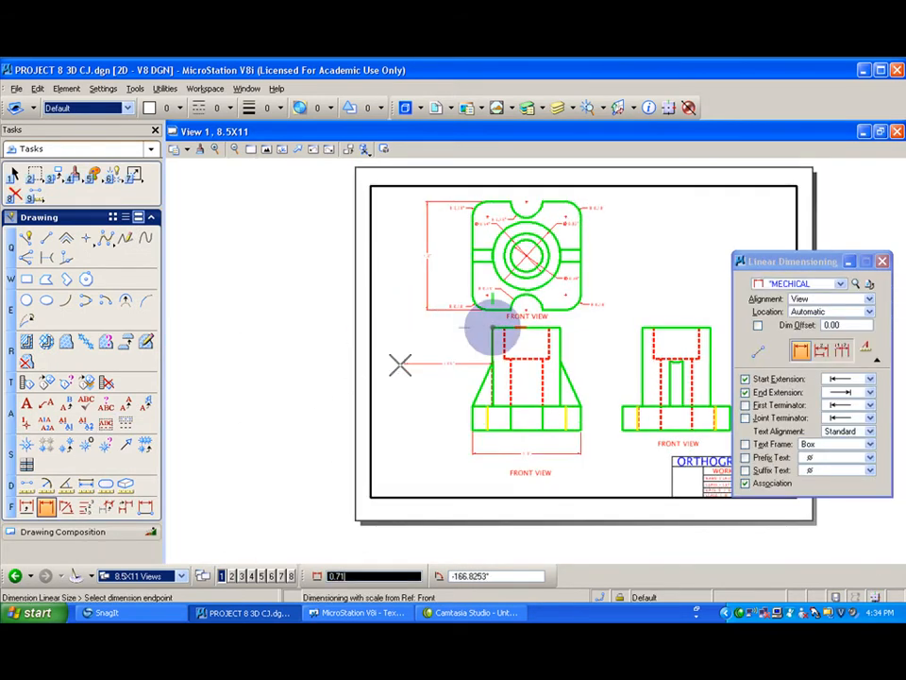
{"action": "left_click", "coordinate": [473, 430]}
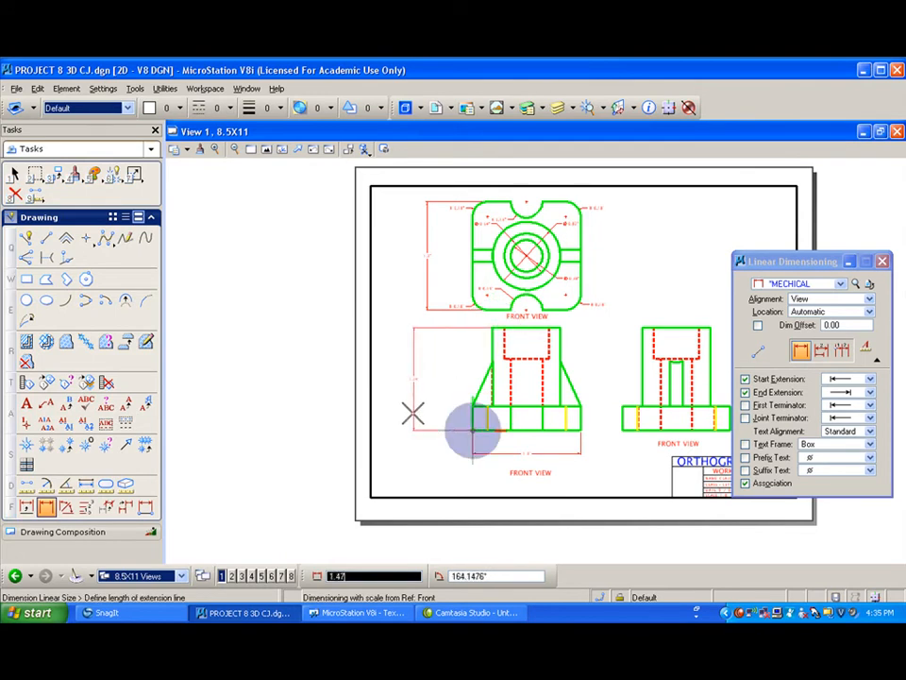
{"action": "left_click", "coordinate": [415, 412]}
{"action": "right_click", "coordinate": [458, 406]}
Step: Dimension the front view's base thickness and the height above the base as stacked linear dimensions inside the overall height dimension
{"action": "scroll", "coordinate": [458, 406], "scroll_direction": "up", "scroll_amount": 3}
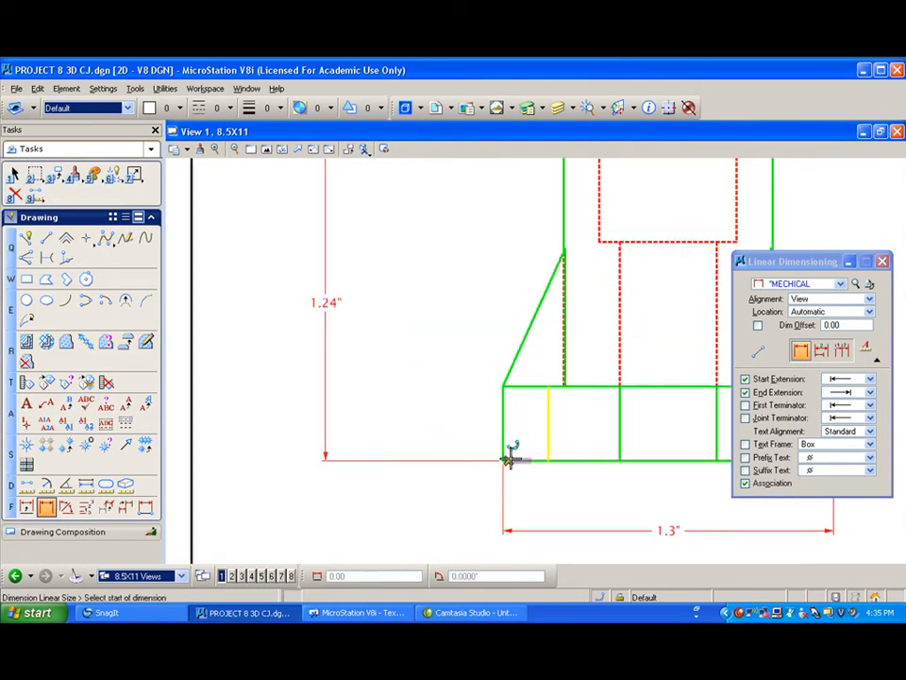
{"action": "left_click", "coordinate": [503, 460]}
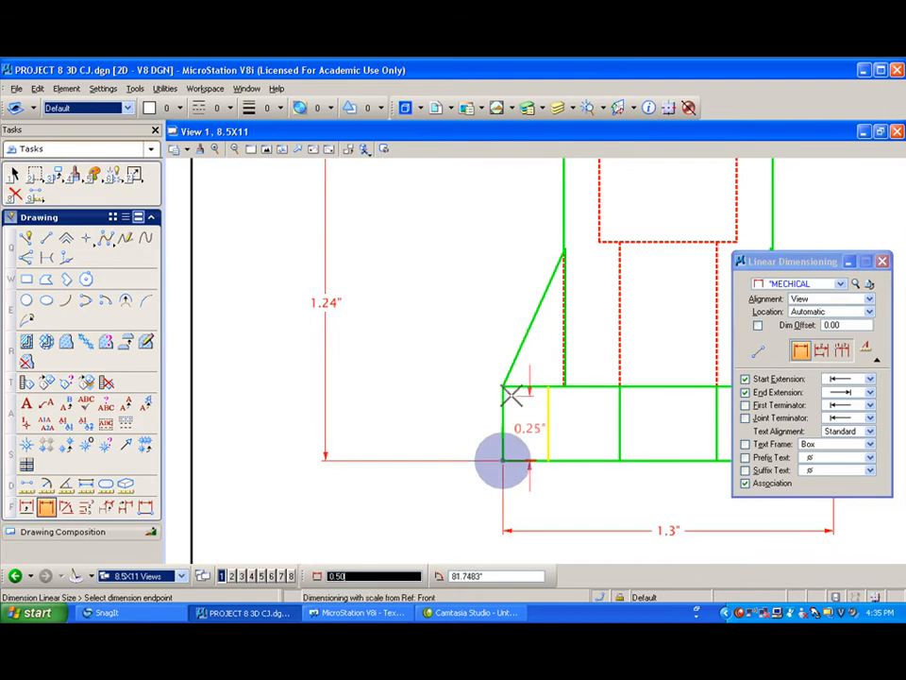
{"action": "left_click", "coordinate": [503, 385]}
{"action": "left_click", "coordinate": [383, 382]}
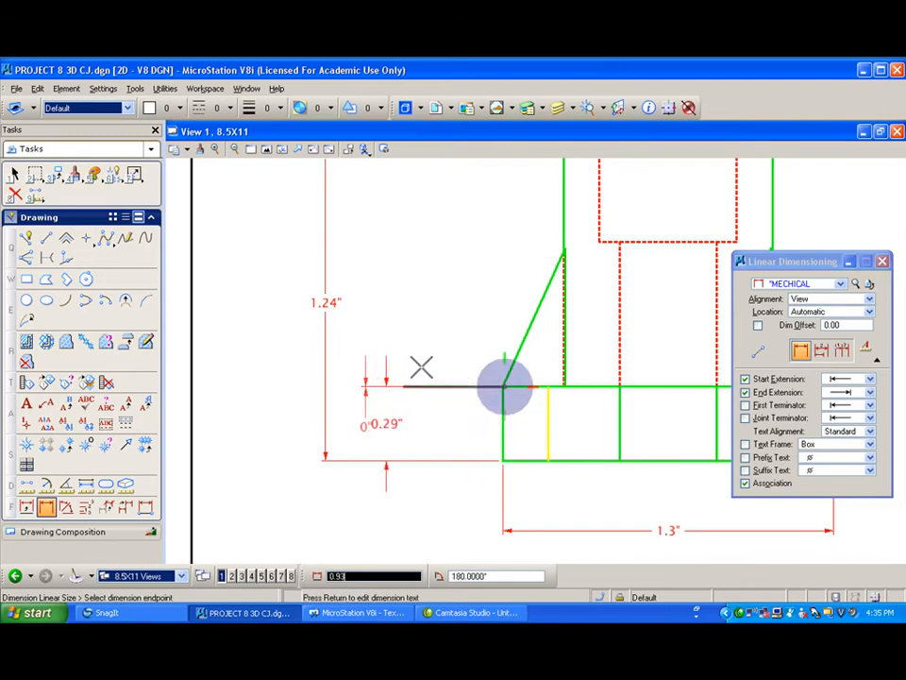
{"action": "scroll", "coordinate": [447, 325], "scroll_direction": "down", "scroll_amount": 3}
{"action": "left_click", "coordinate": [490, 270]}
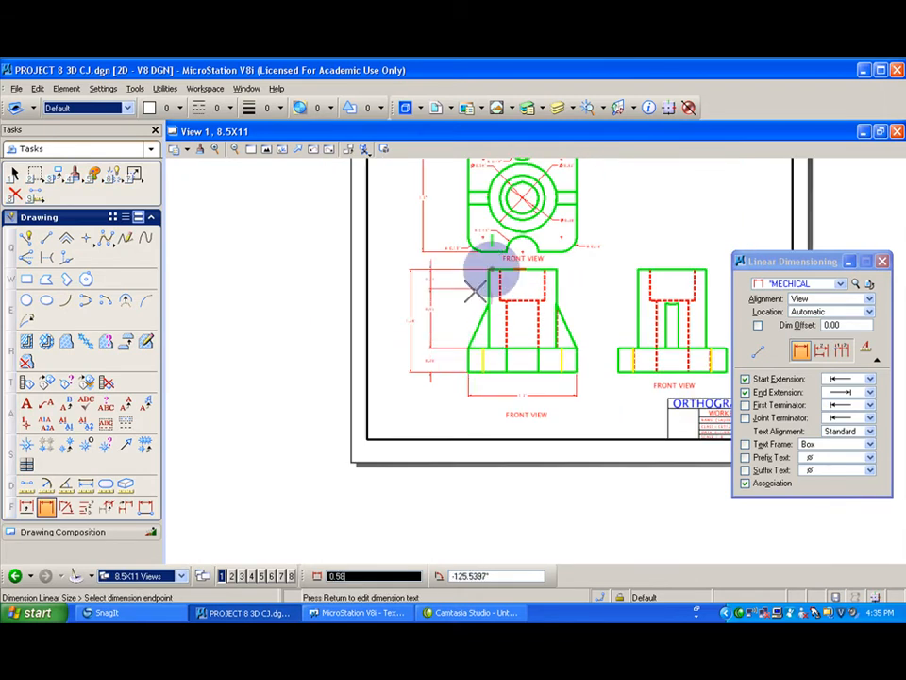
{"action": "right_click", "coordinate": [456, 301]}
{"action": "scroll", "coordinate": [454, 302], "scroll_direction": "up", "scroll_amount": 3}
{"action": "scroll", "coordinate": [455, 301], "scroll_direction": "down", "scroll_amount": 2}
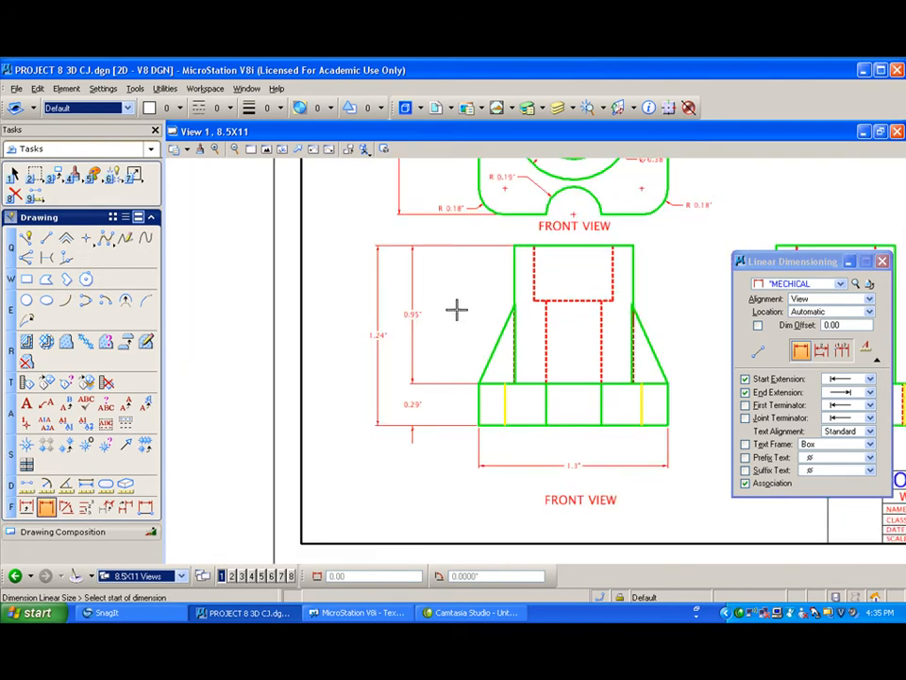
Step: Dimension the horizontal width of the front view's left rib, placing the dimension near the rib's upper end
{"action": "scroll", "coordinate": [463, 325], "scroll_direction": "up", "scroll_amount": 3}
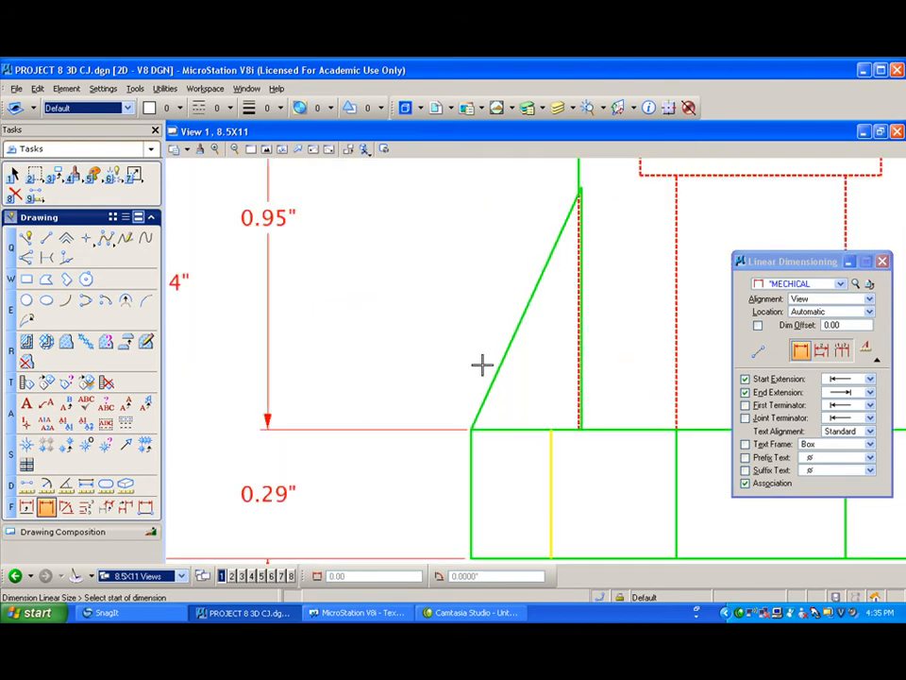
{"action": "left_click", "coordinate": [471, 428]}
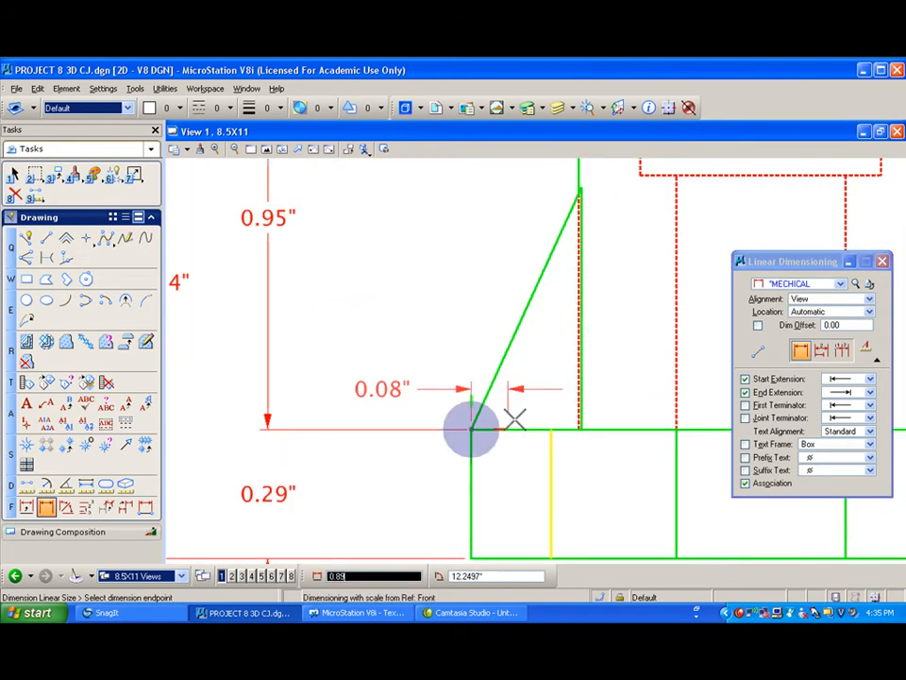
{"action": "left_click", "coordinate": [581, 429]}
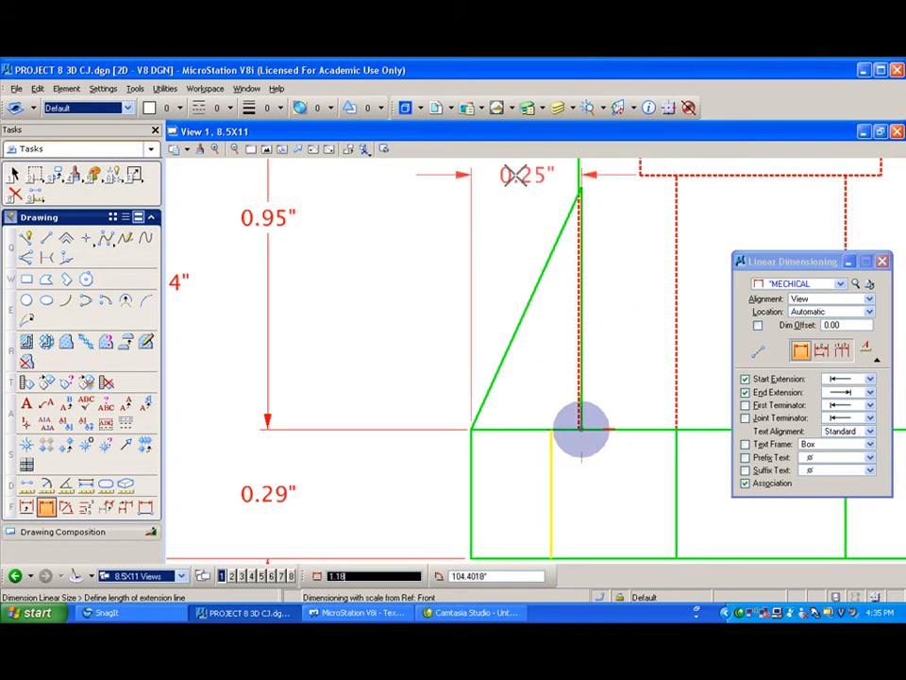
{"action": "left_click", "coordinate": [517, 170]}
{"action": "right_click", "coordinate": [500, 226]}
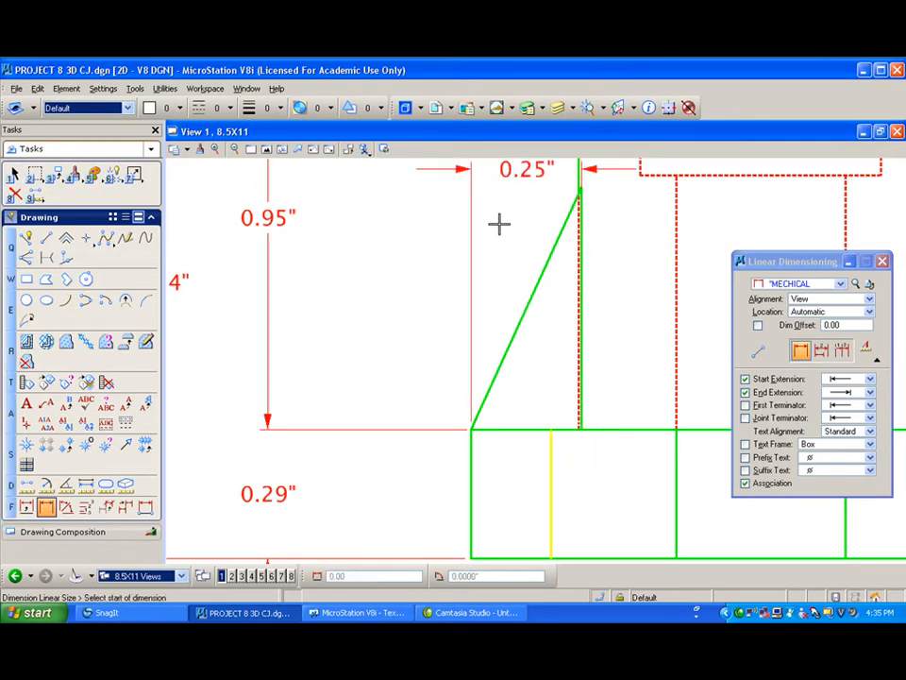
Step: Dimension the vertical height of the front view's left rib, placing it between the rib and the stacked height dimensions
{"action": "left_click", "coordinate": [583, 186]}
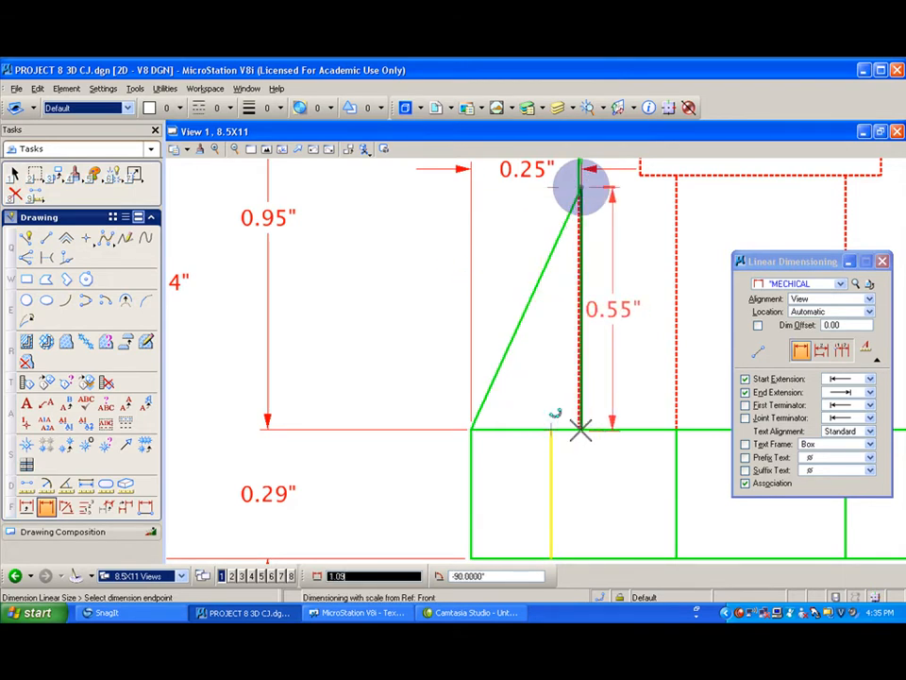
{"action": "left_click", "coordinate": [470, 430]}
{"action": "left_click", "coordinate": [402, 364]}
{"action": "right_click", "coordinate": [336, 313]}
{"action": "scroll", "coordinate": [314, 298], "scroll_direction": "down", "scroll_amount": 2}
{"action": "mouse_move", "coordinate": [302, 288]}
{"action": "middle_mouse_down"}
{"action": "mouse_move", "coordinate": [354, 294]}
{"action": "mouse_move", "coordinate": [358, 286]}
{"action": "middle_mouse_up"}
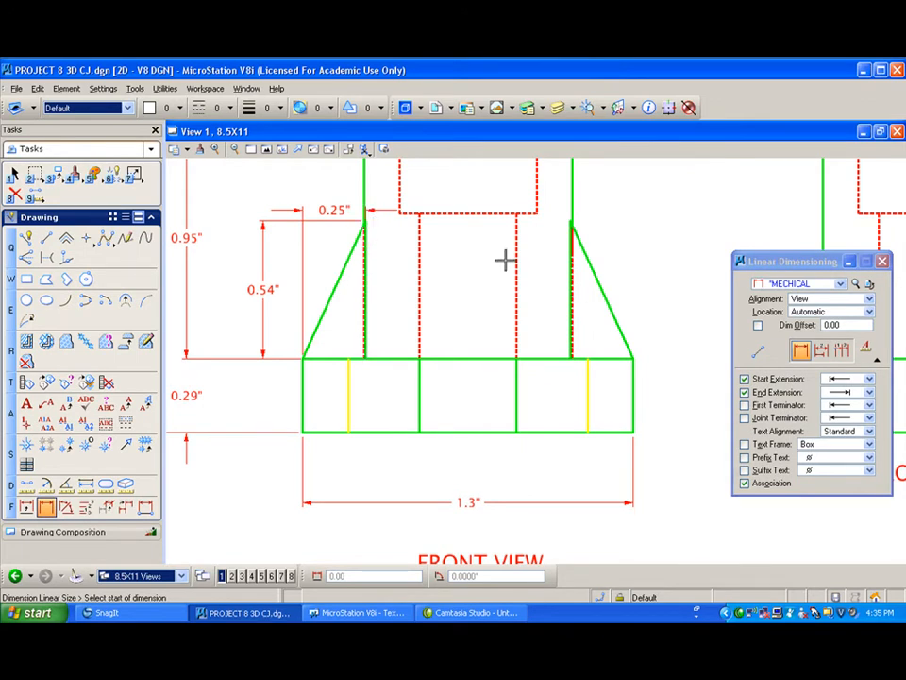
Step: Try to dimension the angle between the base's top edge and the right rib's sloped edge using Dimension Angle Between Lines
{"action": "scroll", "coordinate": [684, 347], "scroll_direction": "up", "scroll_amount": 2}
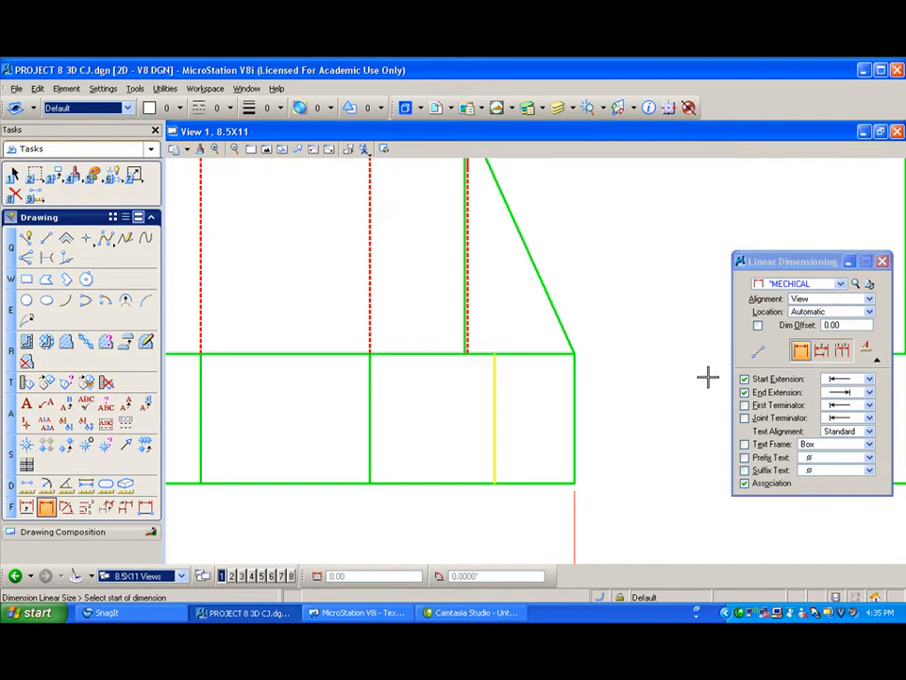
{"action": "left_click", "coordinate": [66, 508]}
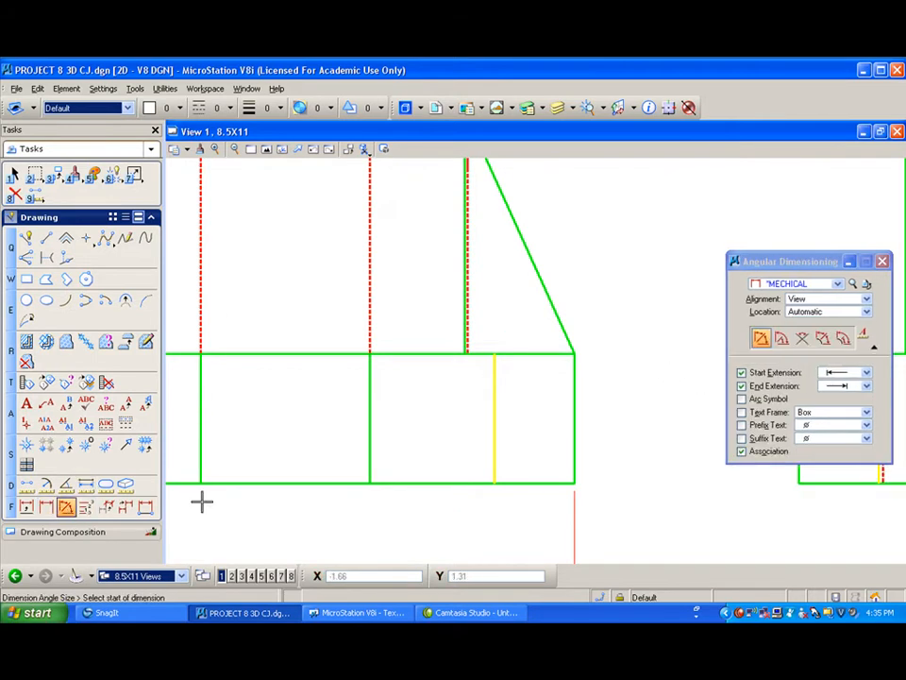
{"action": "left_click", "coordinate": [803, 338]}
{"action": "left_click", "coordinate": [521, 349]}
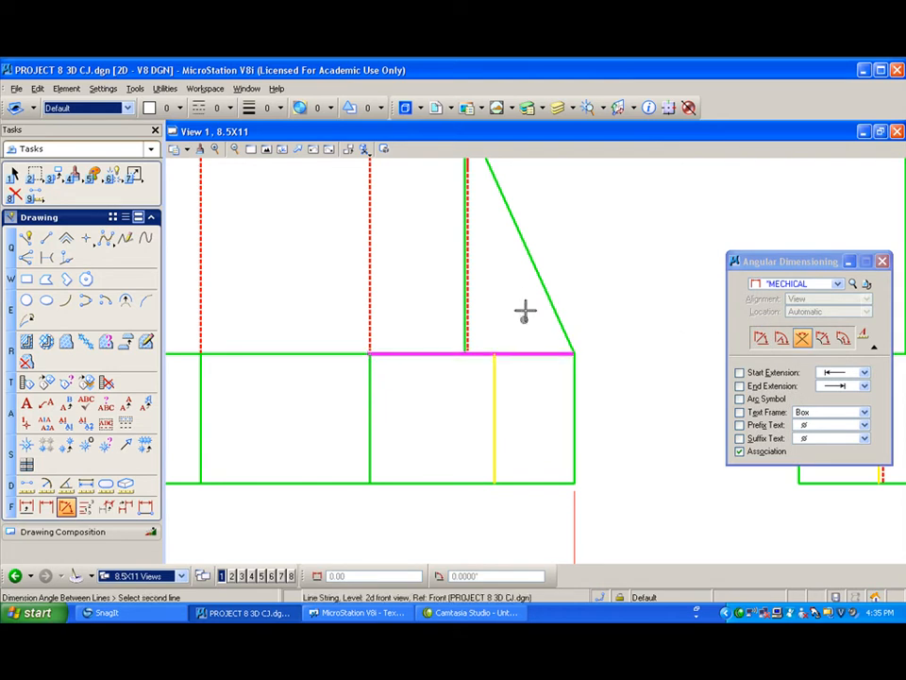
{"action": "left_click", "coordinate": [539, 283]}
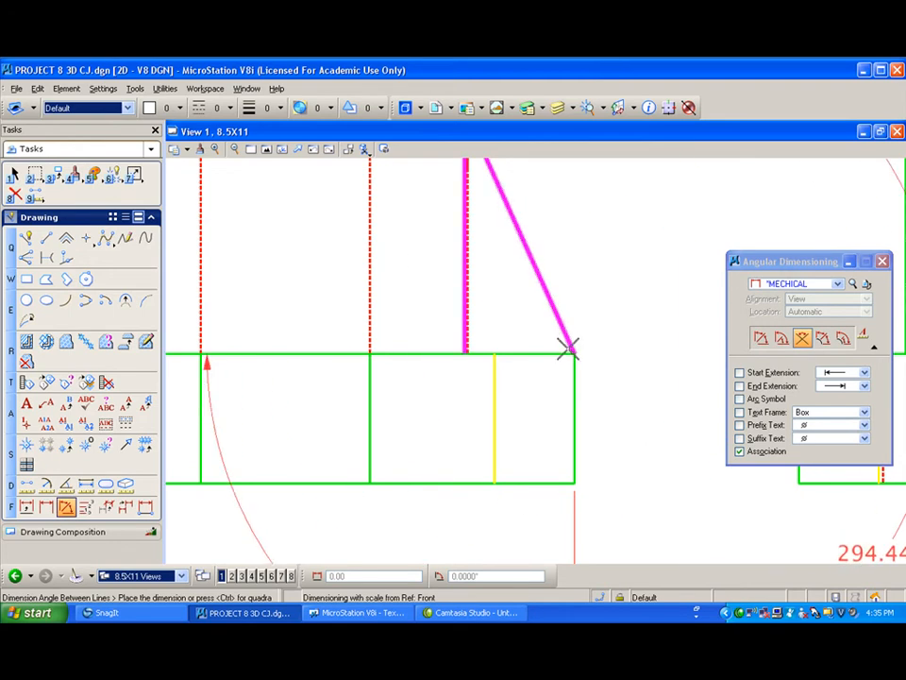
{"action": "scroll", "coordinate": [533, 346], "scroll_direction": "down", "scroll_amount": 5}
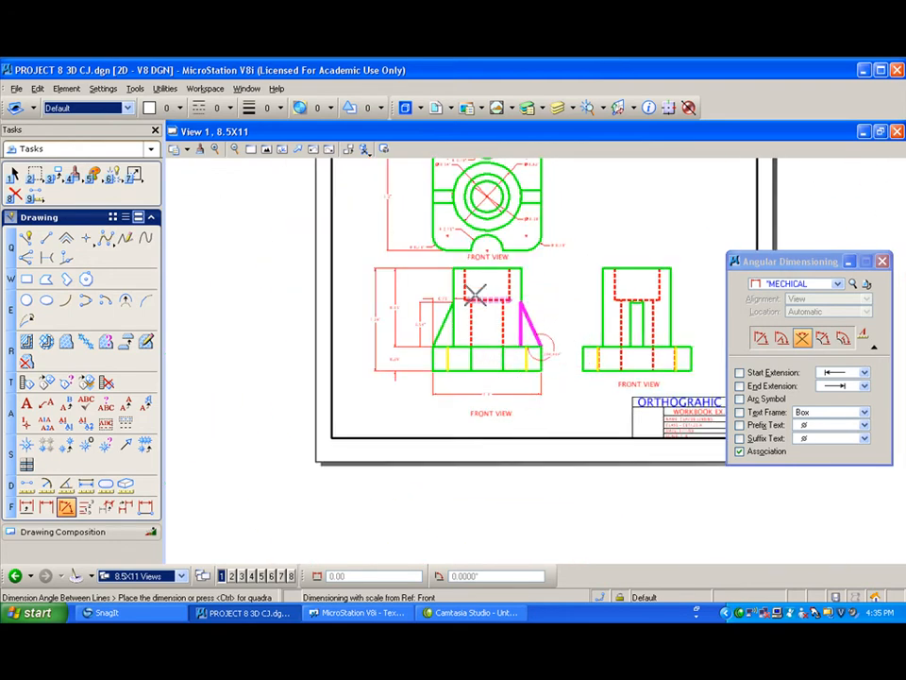
{"action": "right_click", "coordinate": [542, 344]}
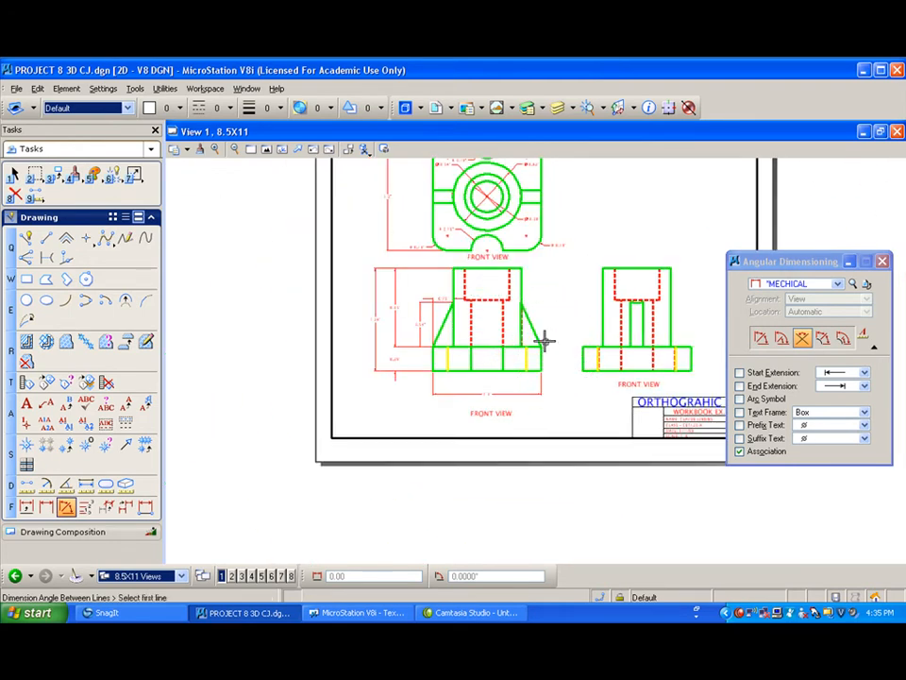
{"action": "scroll", "coordinate": [542, 344], "scroll_direction": "up", "scroll_amount": 5}
{"action": "left_click", "coordinate": [527, 346]}
{"action": "left_click", "coordinate": [522, 358]}
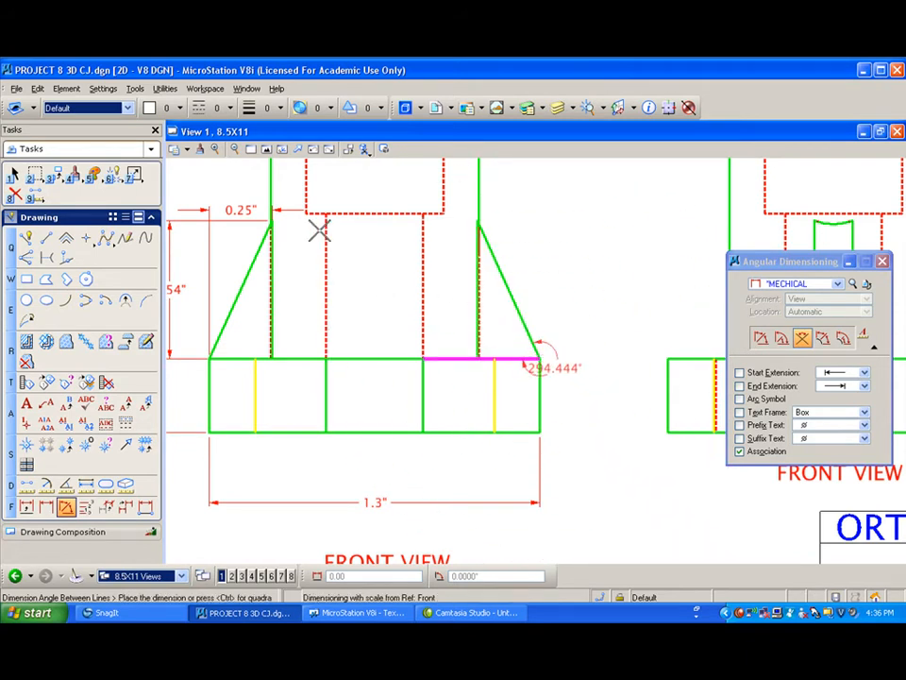
{"action": "right_click", "coordinate": [449, 336]}
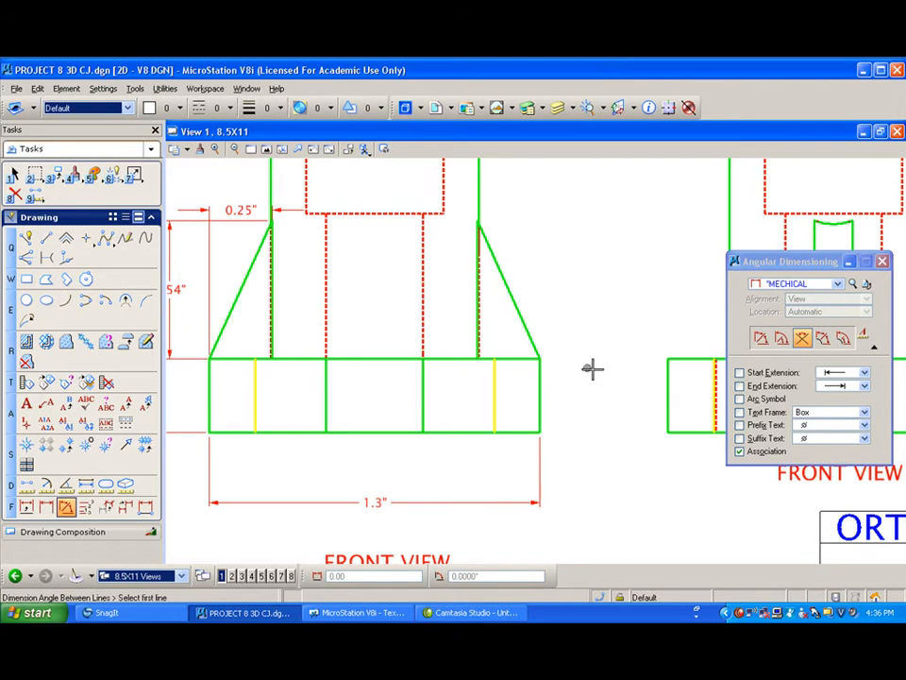
Step: Retry the right rib's angle dimension from the base edge, toggling Association off and back on
{"action": "left_click", "coordinate": [470, 358]}
{"action": "left_click", "coordinate": [506, 281]}
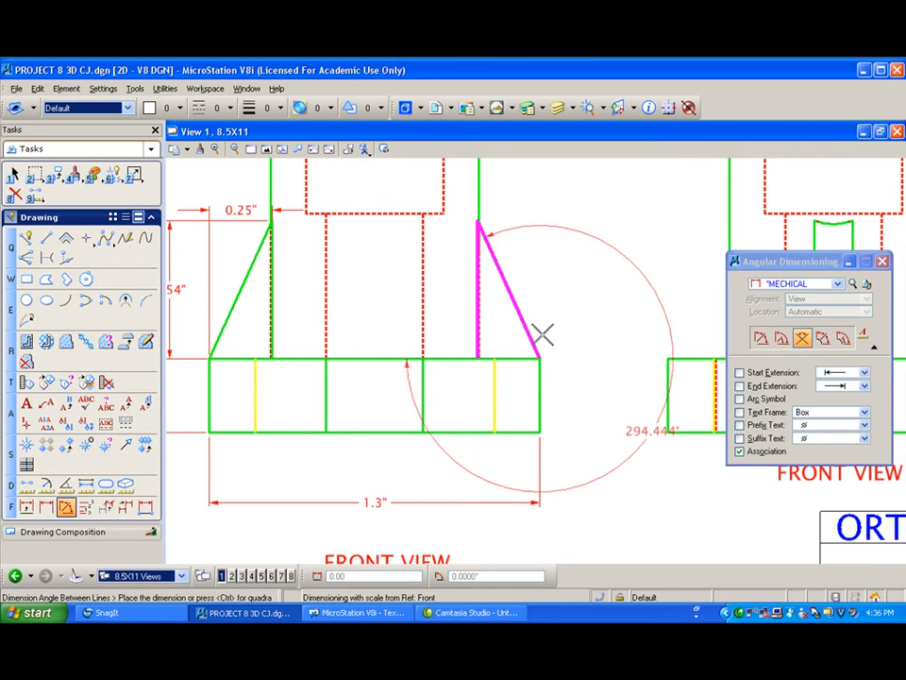
{"action": "left_click", "coordinate": [740, 451]}
{"action": "left_click", "coordinate": [740, 452]}
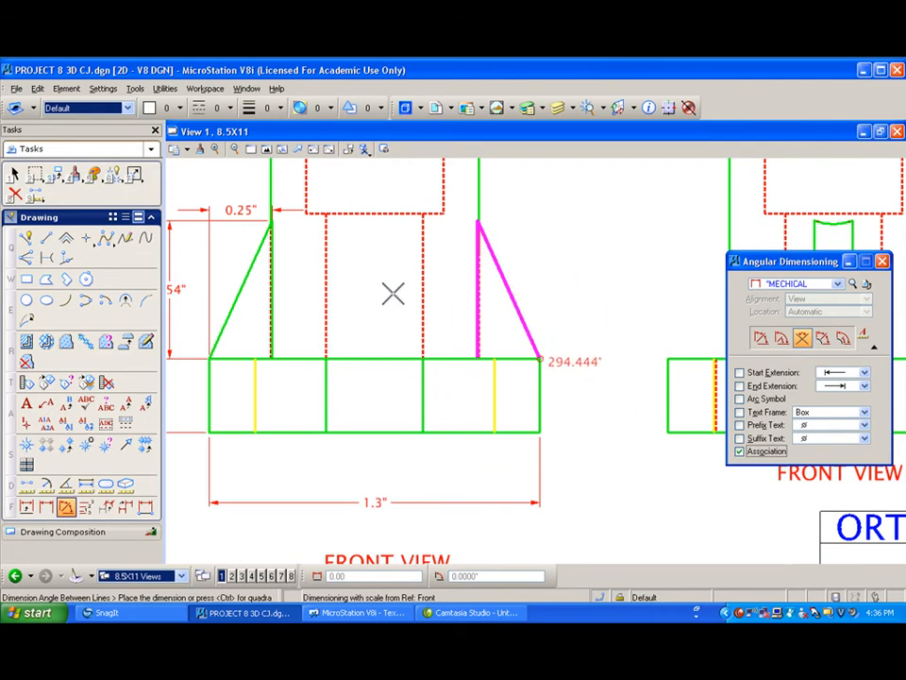
{"action": "scroll", "coordinate": [472, 330], "scroll_direction": "up", "scroll_amount": 3}
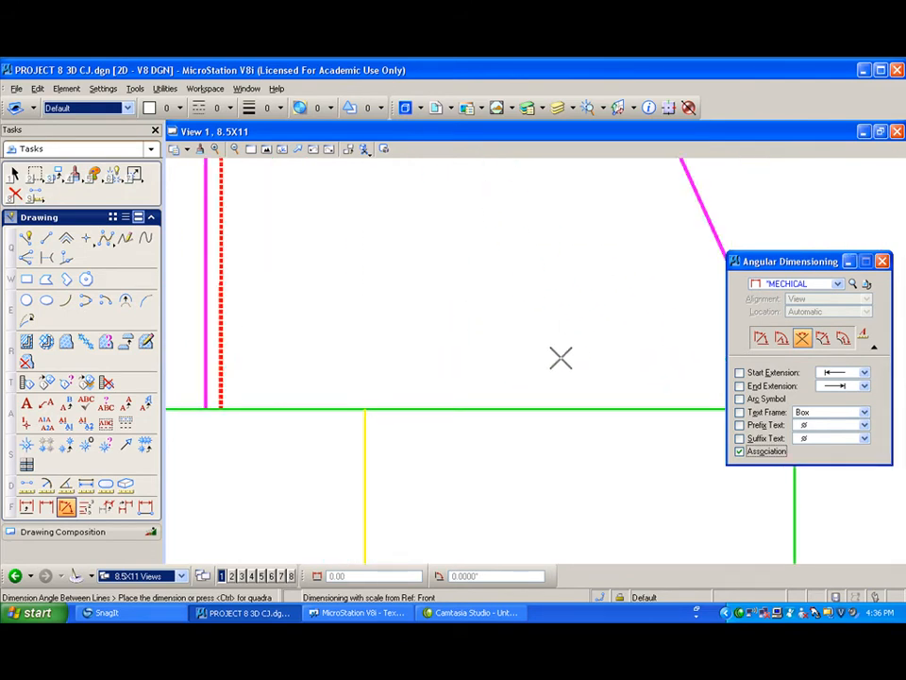
{"action": "right_click", "coordinate": [560, 357]}
{"action": "scroll", "coordinate": [560, 360], "scroll_direction": "down", "scroll_amount": 4}
{"action": "scroll", "coordinate": [642, 368], "scroll_direction": "up", "scroll_amount": 2}
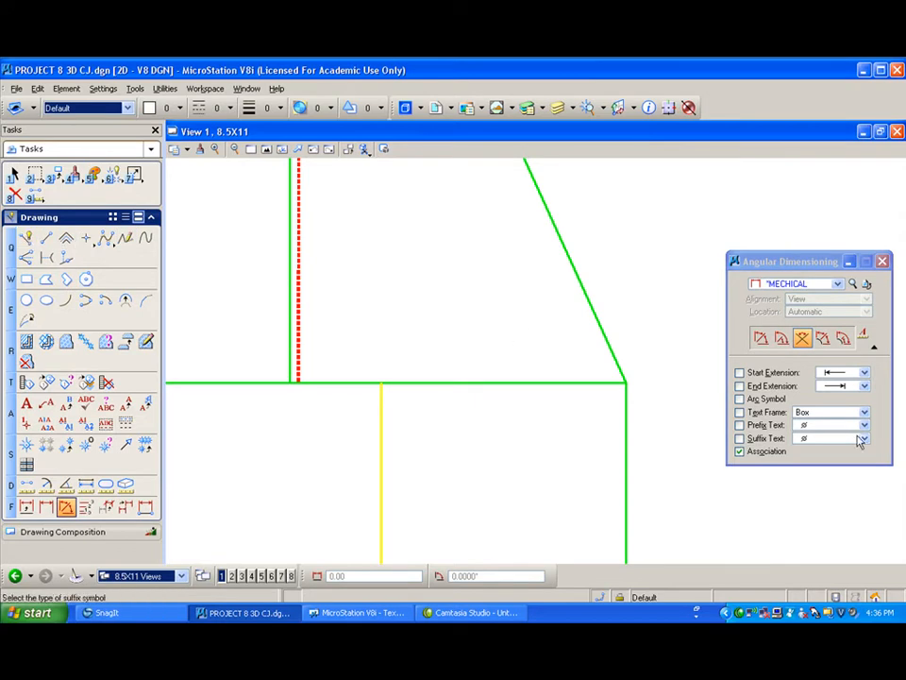
Step: Try the angle dimension in reverse order, from the right rib's sloped edge to the base's top edge
{"action": "left_click", "coordinate": [597, 336]}
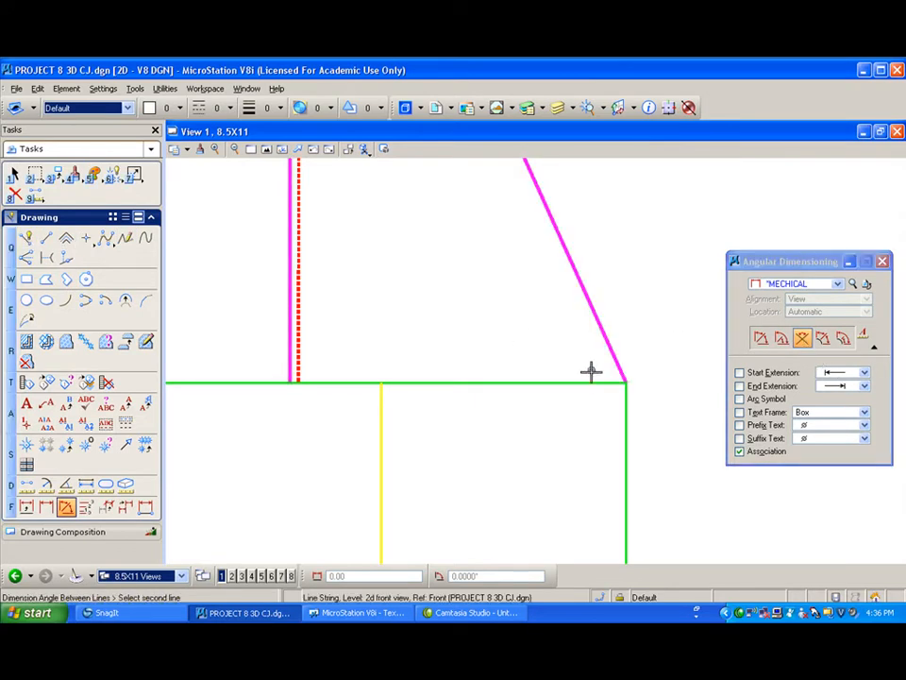
{"action": "left_click", "coordinate": [592, 380]}
{"action": "scroll", "coordinate": [564, 347], "scroll_direction": "down", "scroll_amount": 3}
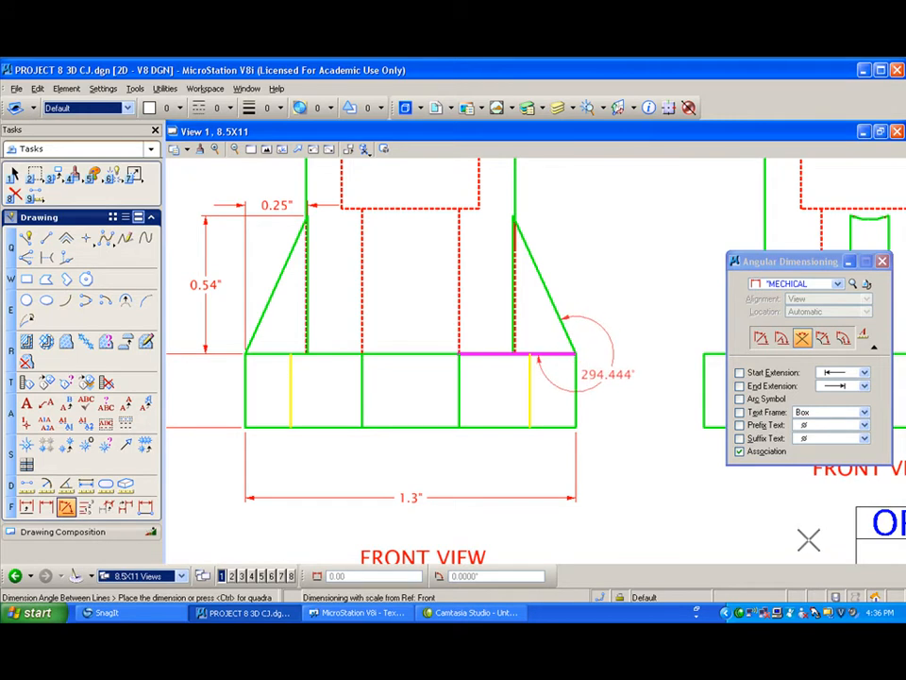
{"action": "right_click", "coordinate": [667, 364]}
Step: Try to dimension the angle between the right rib's sloped edge and its vertical inner edge
{"action": "left_click", "coordinate": [546, 283]}
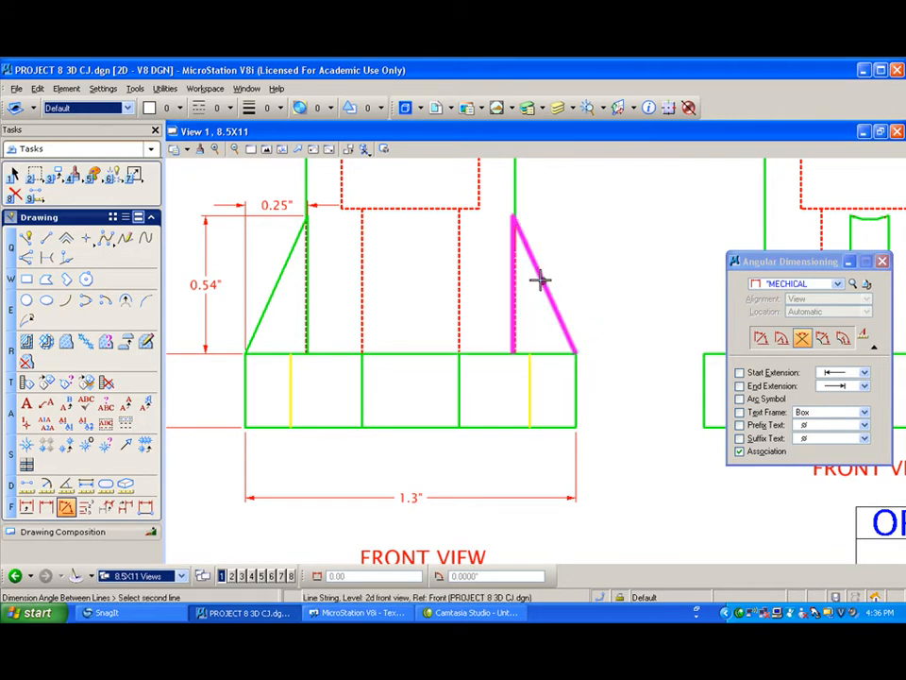
{"action": "left_click", "coordinate": [513, 278]}
{"action": "right_click", "coordinate": [531, 307]}
{"action": "left_click", "coordinate": [531, 251]}
{"action": "left_click", "coordinate": [514, 255]}
{"action": "right_click", "coordinate": [498, 252]}
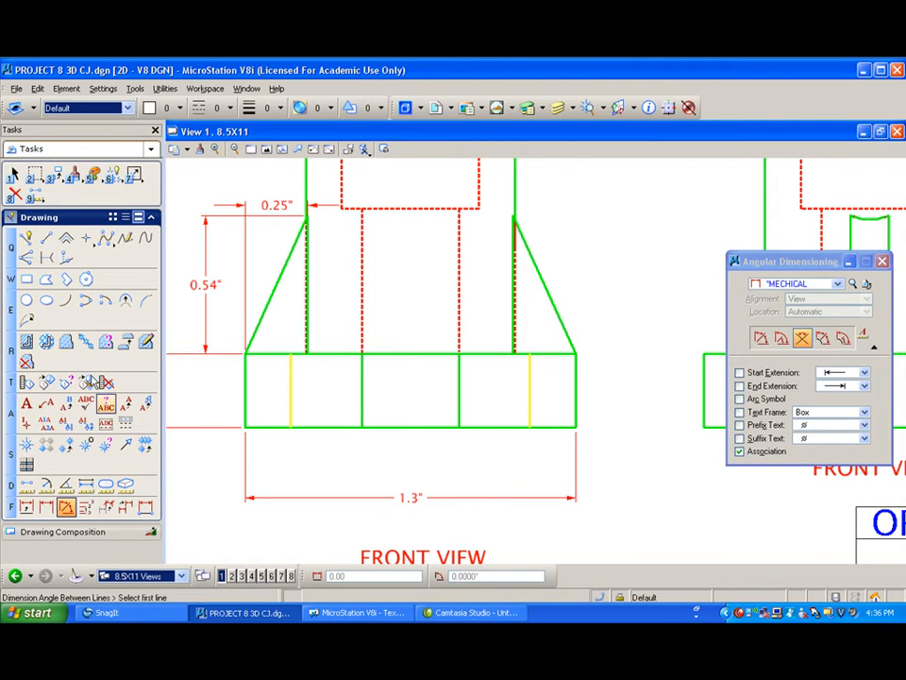
Step: In the 3D MODEL PRIMITIVE view, drop the right rib and base outlines into individual lines using Drop Element with Line Strings/Shapes enabled
{"action": "left_click", "coordinate": [137, 575]}
{"action": "left_click", "coordinate": [189, 522]}
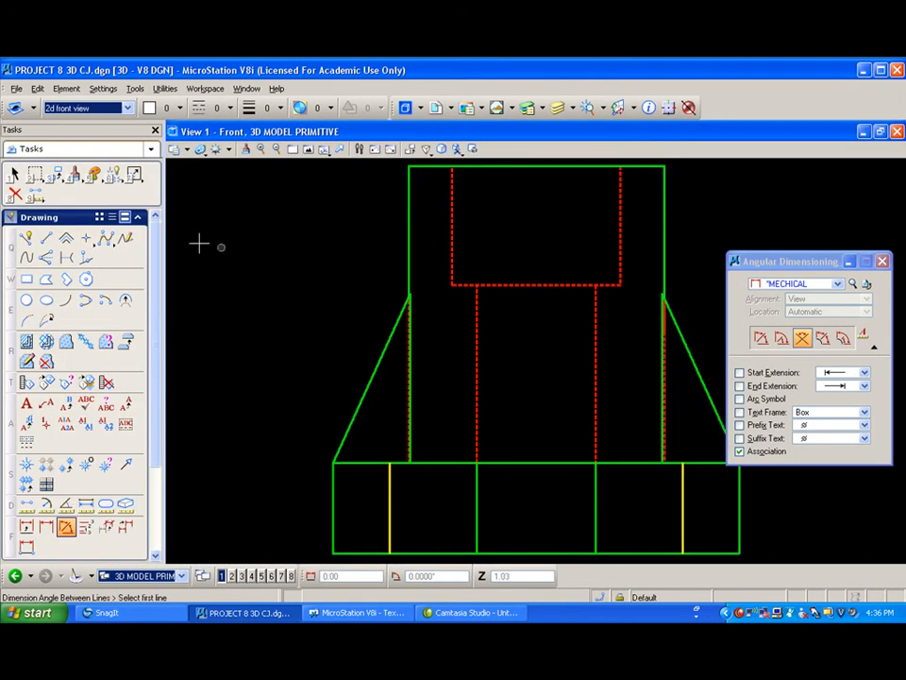
{"action": "left_click_drag", "start_coordinate": [118, 187], "coordinate": [171, 186]}
{"action": "left_click", "coordinate": [748, 311]}
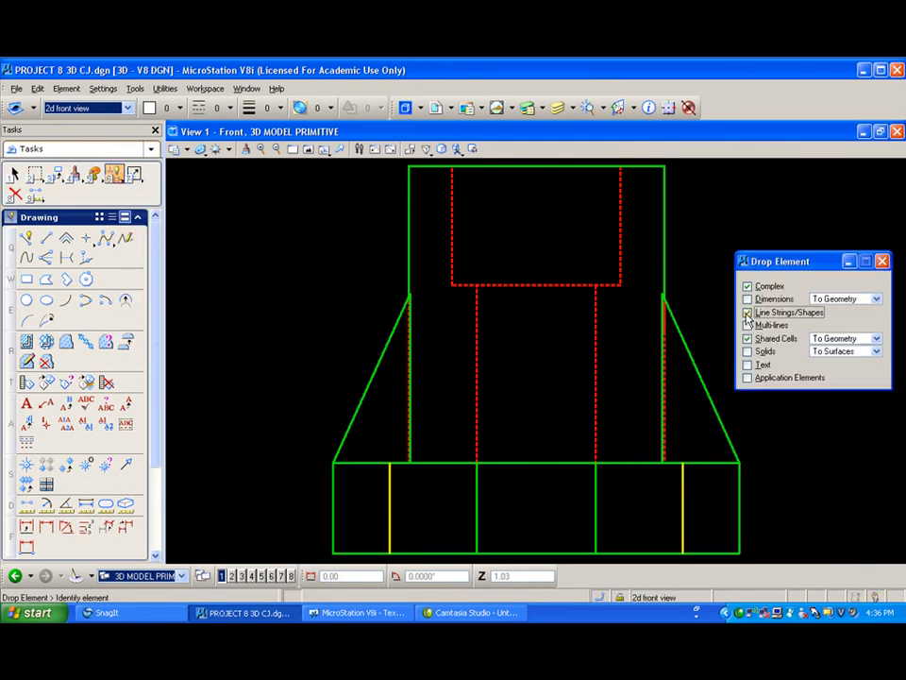
{"action": "left_click", "coordinate": [694, 362]}
{"action": "left_click", "coordinate": [694, 361]}
{"action": "left_click", "coordinate": [715, 330]}
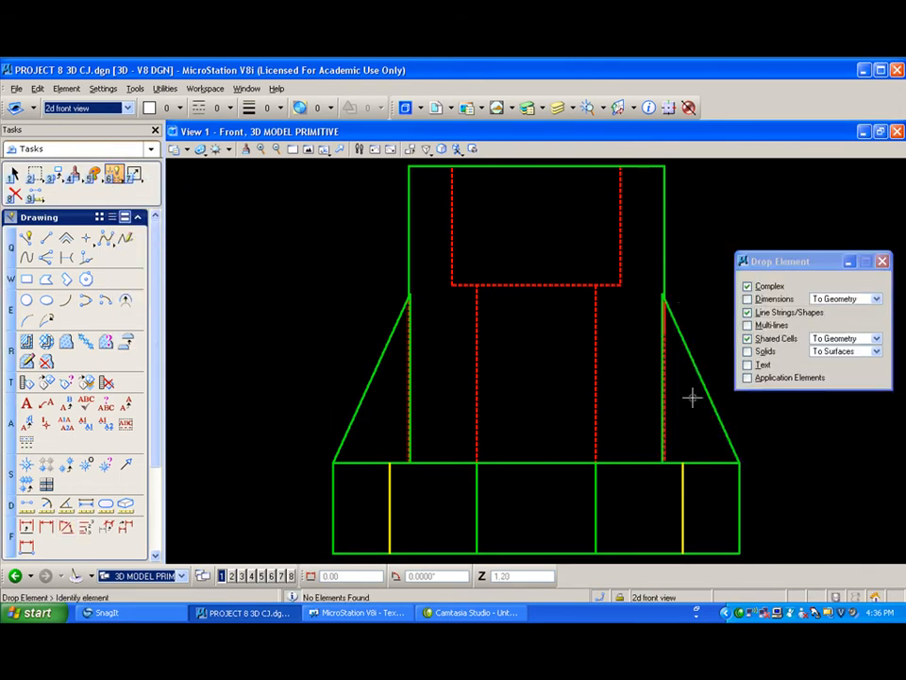
{"action": "left_click", "coordinate": [707, 460]}
{"action": "left_click", "coordinate": [694, 441]}
Step: Return to the 8.5X11 sheet at the front view's right rib and base corner
{"action": "left_click", "coordinate": [186, 578]}
{"action": "left_click", "coordinate": [181, 558]}
{"action": "scroll", "coordinate": [557, 359], "scroll_direction": "up", "scroll_amount": 4}
{"action": "scroll", "coordinate": [561, 349], "scroll_direction": "up", "scroll_amount": 2}
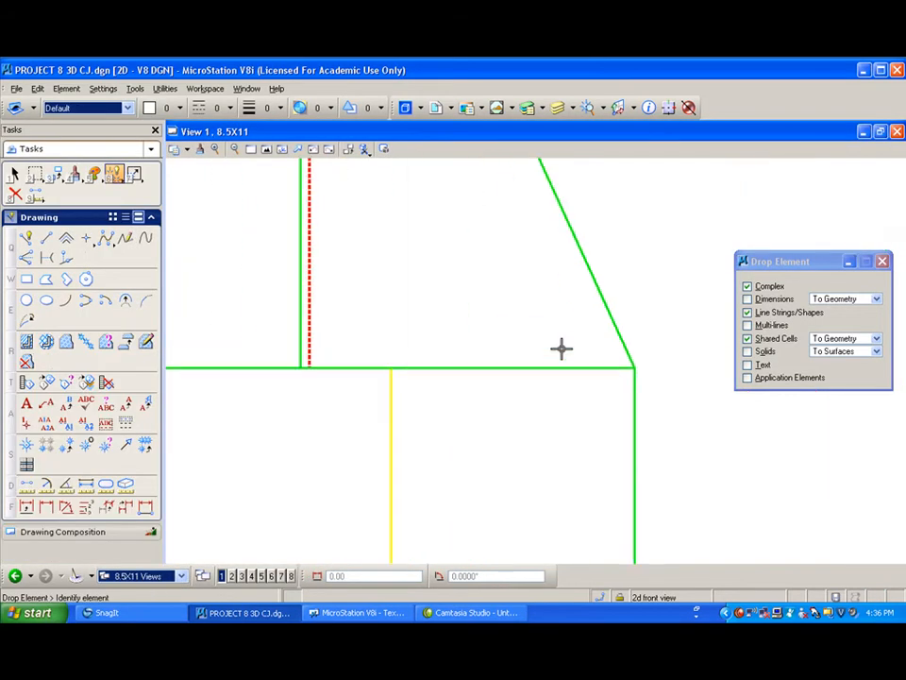
Step: Try to dimension the angle between the base's top edge and the right rib's sloped edge using Angle Between Lines
{"action": "left_click", "coordinate": [66, 508]}
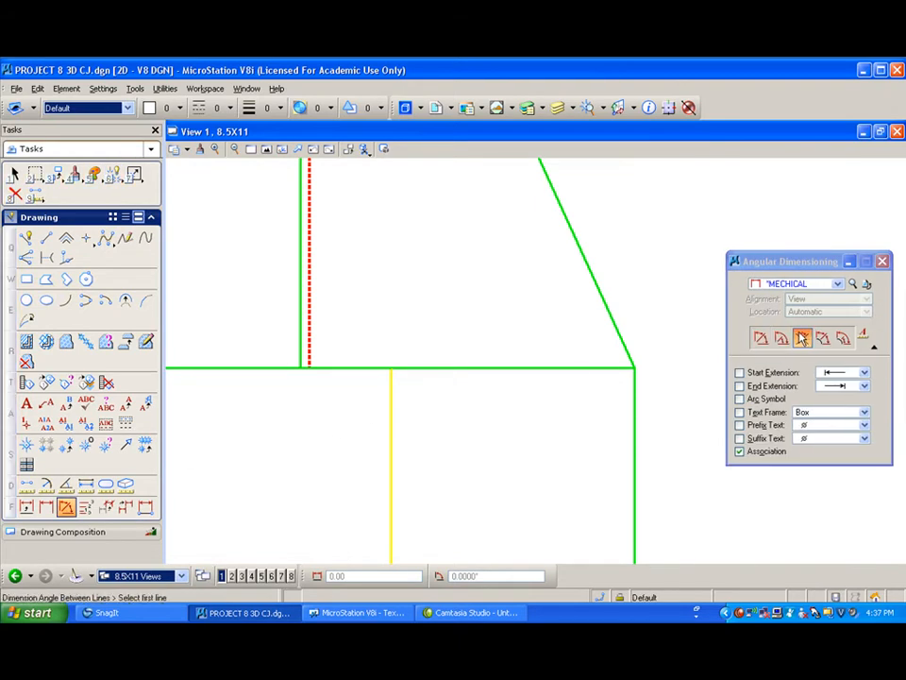
{"action": "left_click", "coordinate": [564, 368]}
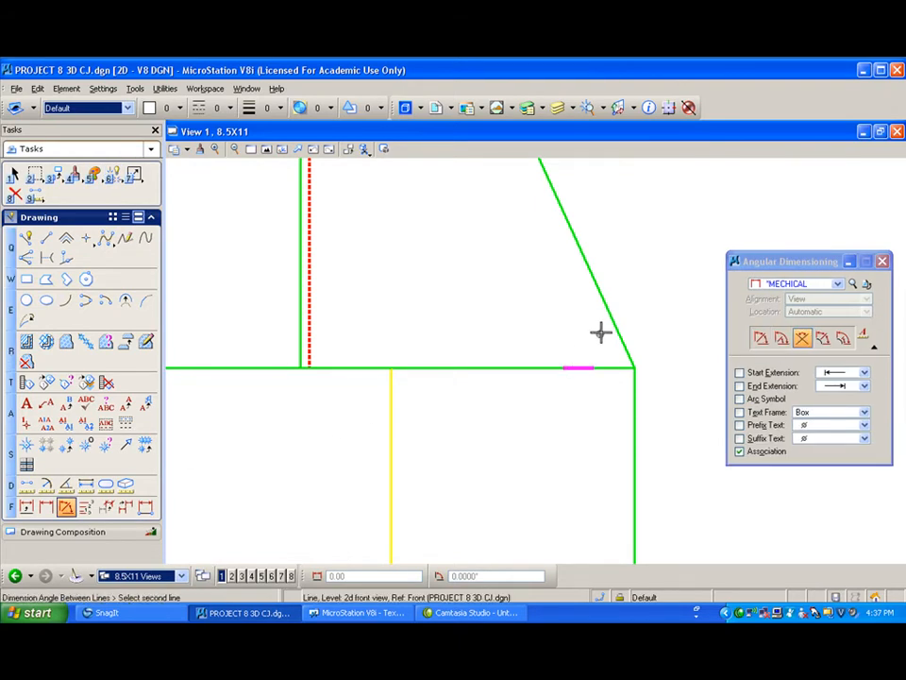
{"action": "left_click", "coordinate": [593, 313]}
{"action": "scroll", "coordinate": [560, 304], "scroll_direction": "down", "scroll_amount": 5}
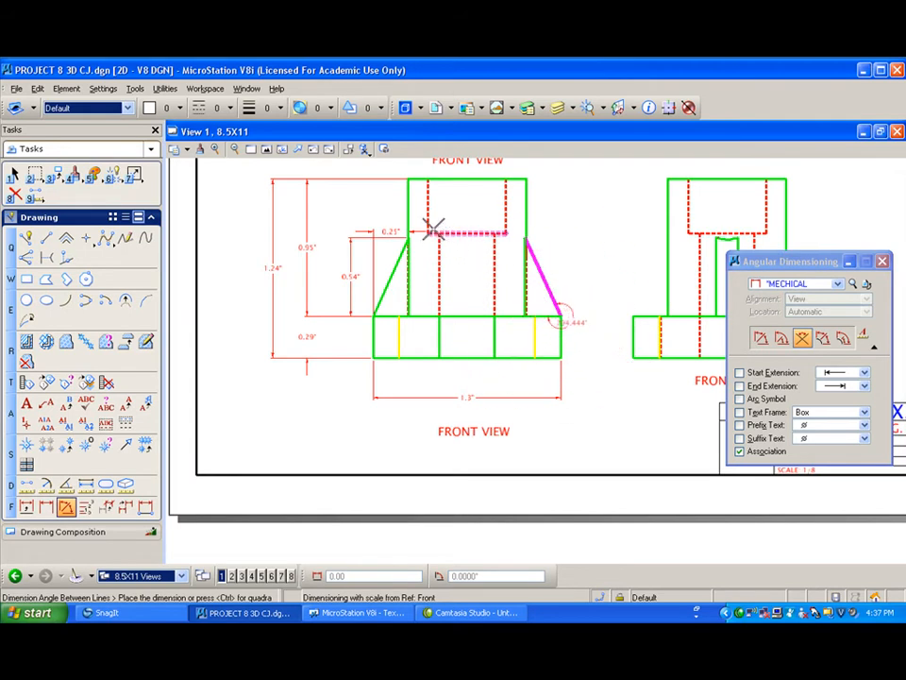
{"action": "right_click", "coordinate": [548, 299]}
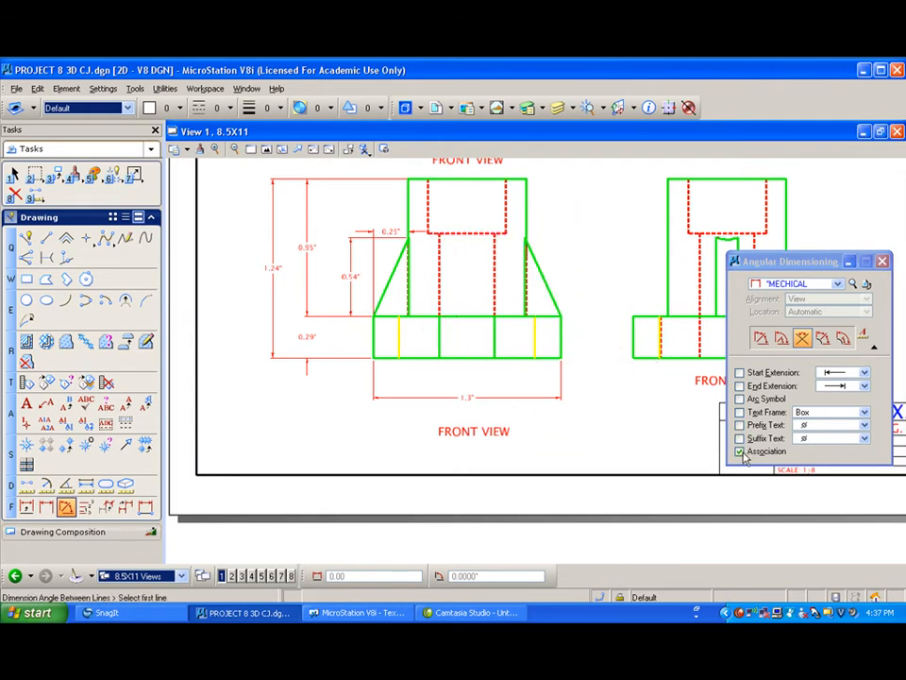
Step: Try the right rib's angle dimension from its sloped edge with Association off, and turn Association back on
{"action": "left_click", "coordinate": [544, 285]}
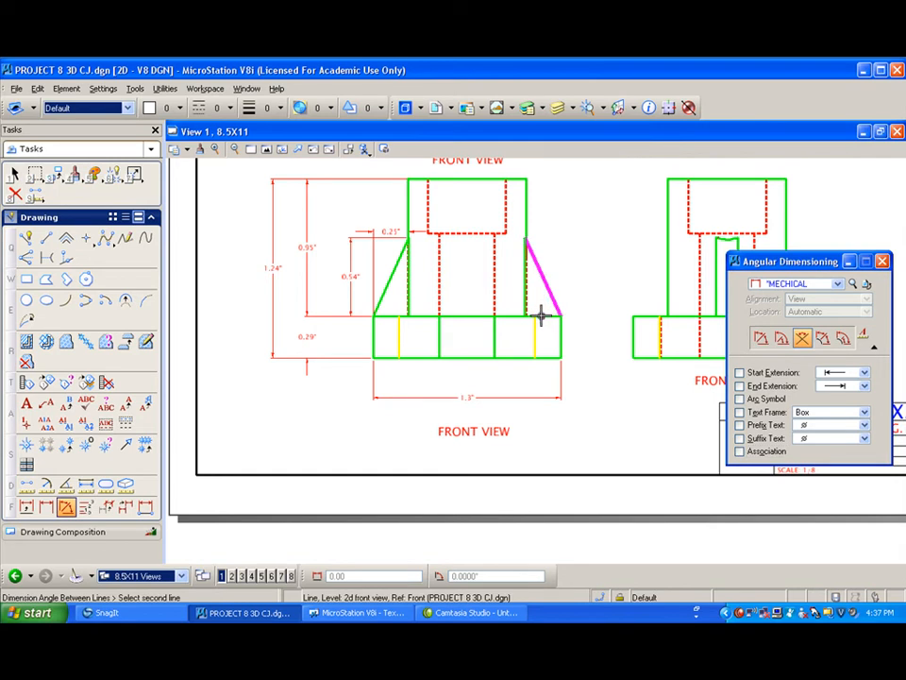
{"action": "left_click", "coordinate": [541, 316]}
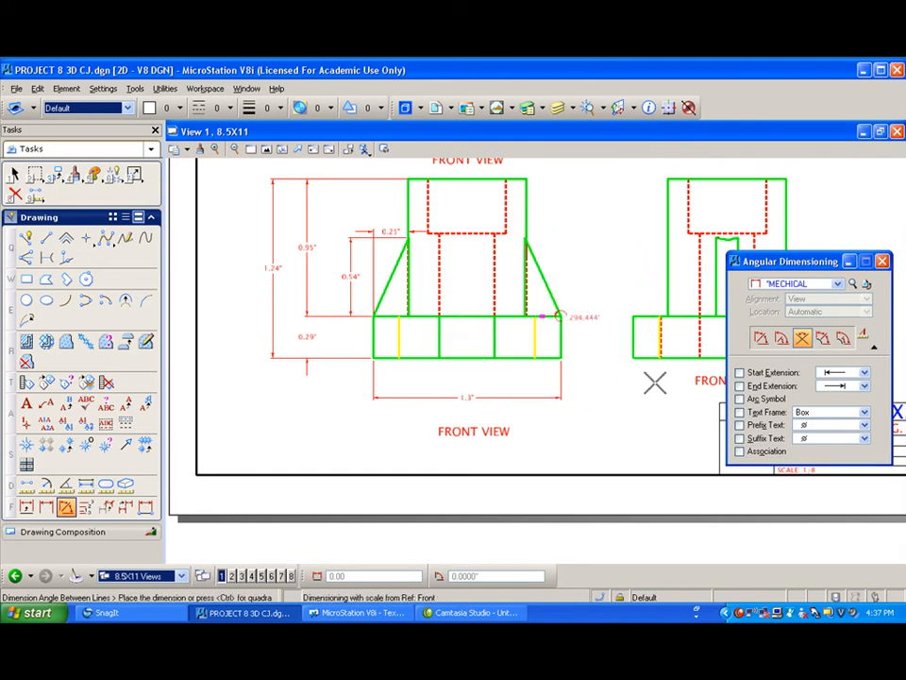
{"action": "right_click", "coordinate": [566, 312]}
{"action": "left_click", "coordinate": [540, 276]}
{"action": "left_click", "coordinate": [541, 277]}
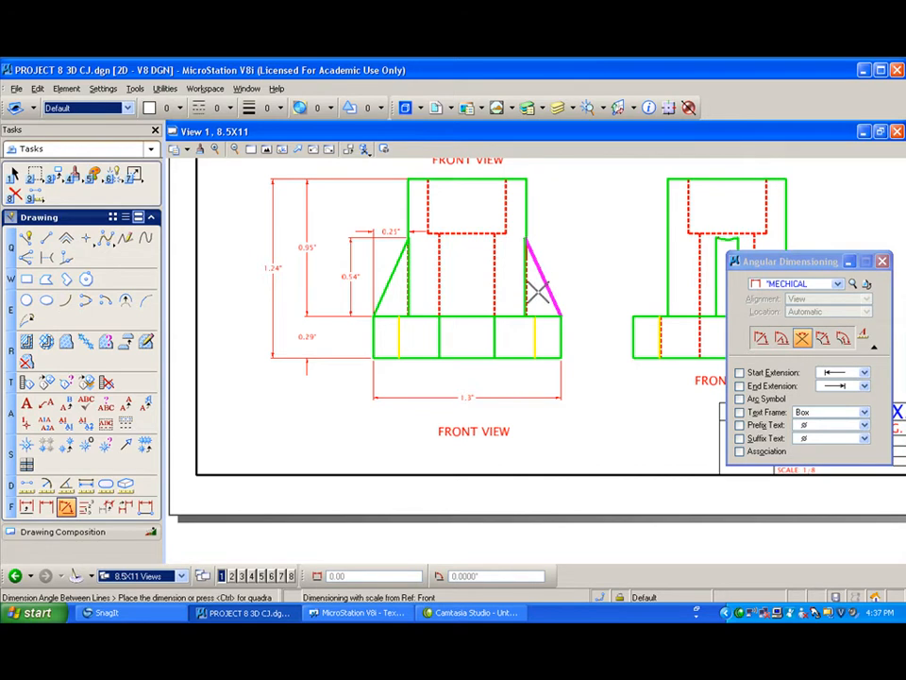
{"action": "right_click", "coordinate": [539, 295]}
{"action": "left_click", "coordinate": [740, 451]}
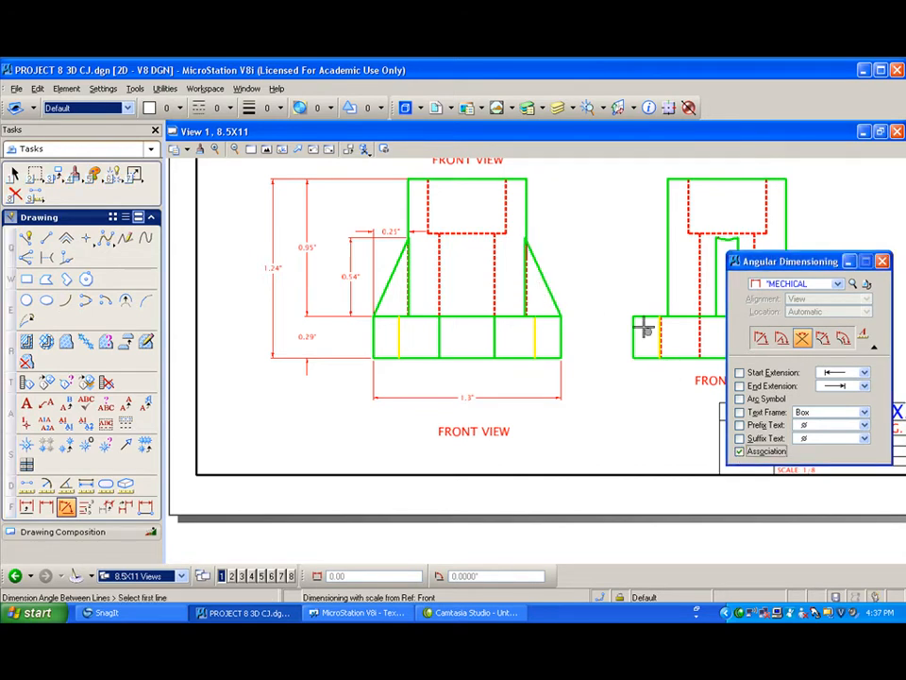
Step: Retry the angle dimension between the right rib's sloped edge and its vertical inner edge with Association on
{"action": "left_click", "coordinate": [804, 339]}
{"action": "left_click", "coordinate": [542, 273]}
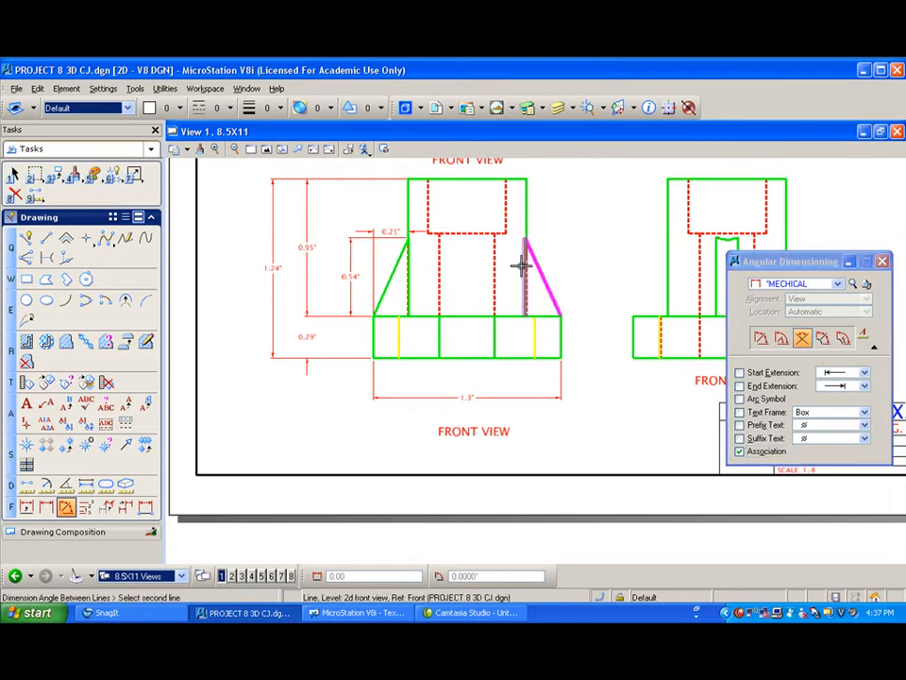
{"action": "left_click", "coordinate": [522, 267]}
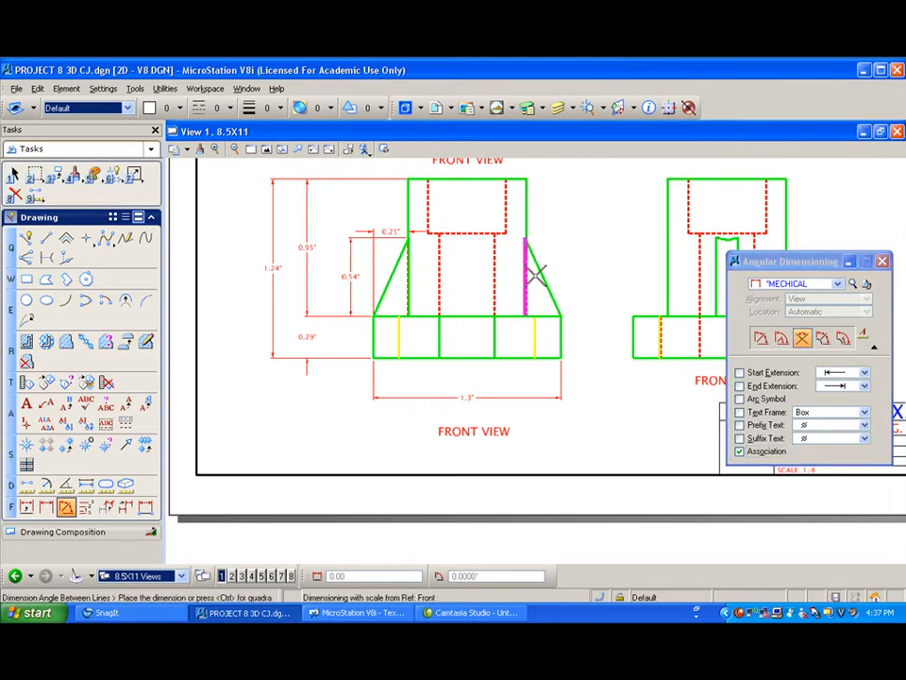
{"action": "right_click", "coordinate": [561, 345]}
Step: Try to dimension the angle between the left rib's sloped edge and the base's top edge
{"action": "left_click", "coordinate": [394, 268]}
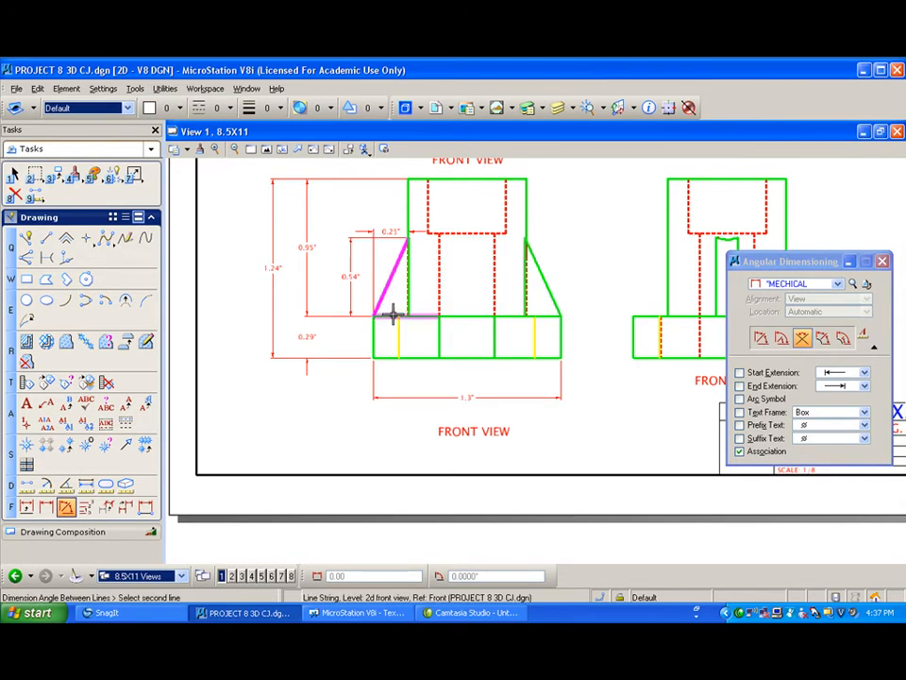
{"action": "left_click", "coordinate": [391, 315]}
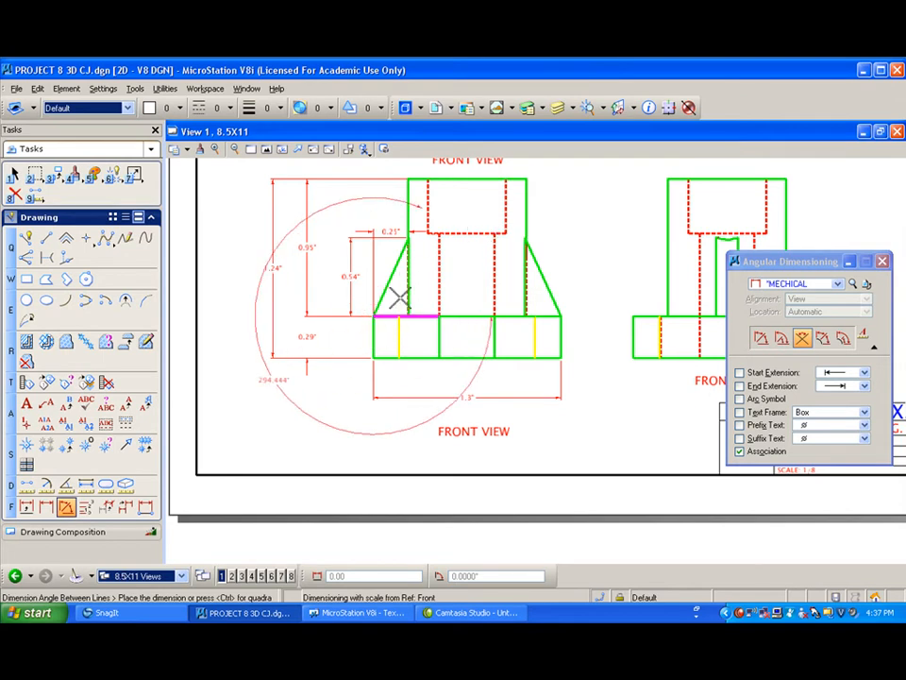
{"action": "right_click", "coordinate": [377, 311]}
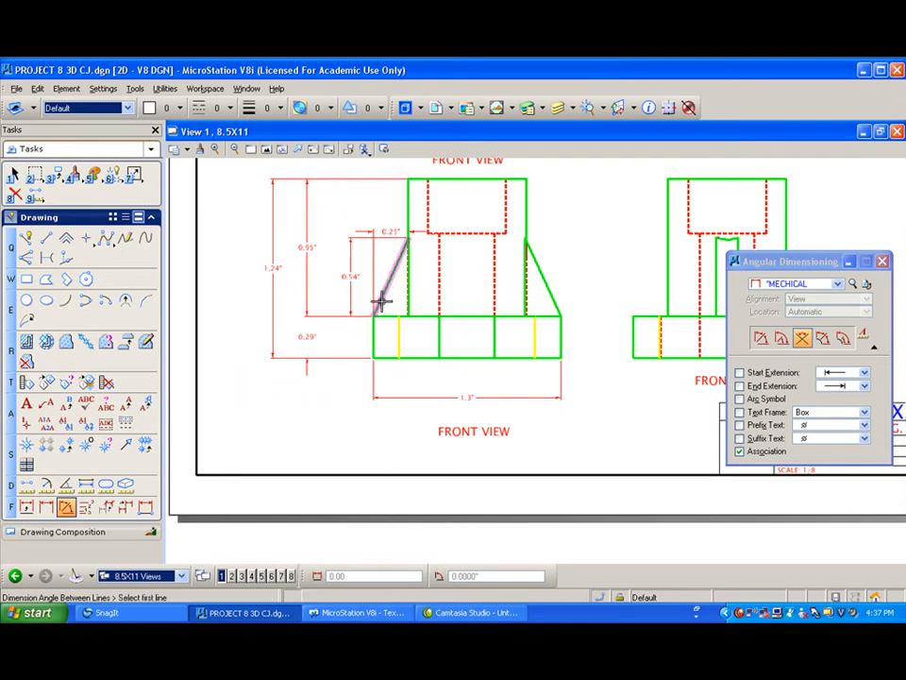
Step: Try once more to dimension the angle from the right rib's sloped edge to the base's top edge, with Association on
{"action": "left_click", "coordinate": [548, 298]}
{"action": "left_click", "coordinate": [542, 316]}
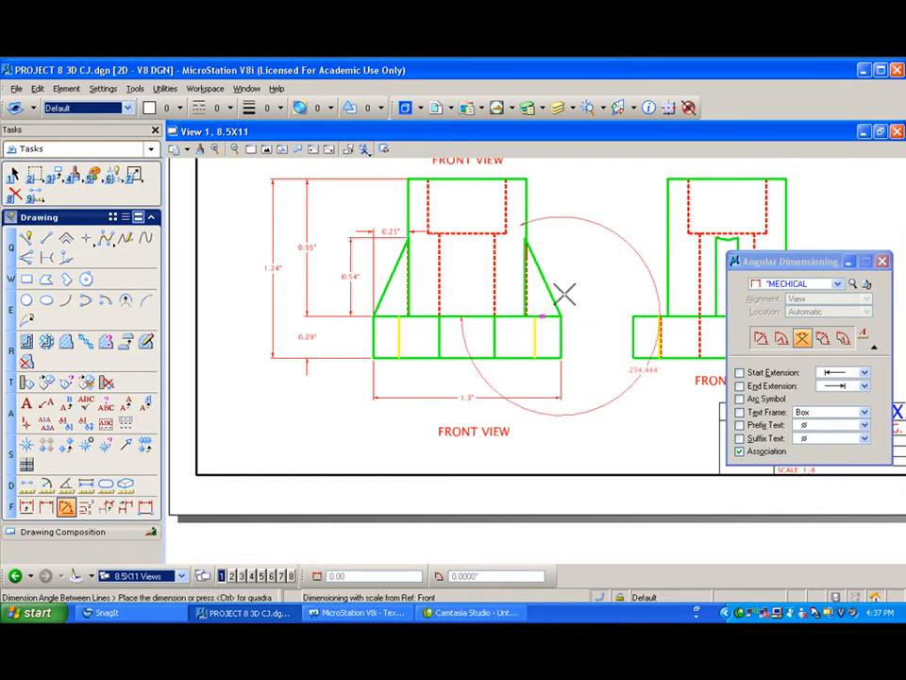
{"action": "scroll", "coordinate": [578, 301], "scroll_direction": "up", "scroll_amount": 3}
{"action": "scroll", "coordinate": [593, 340], "scroll_direction": "down", "scroll_amount": 3}
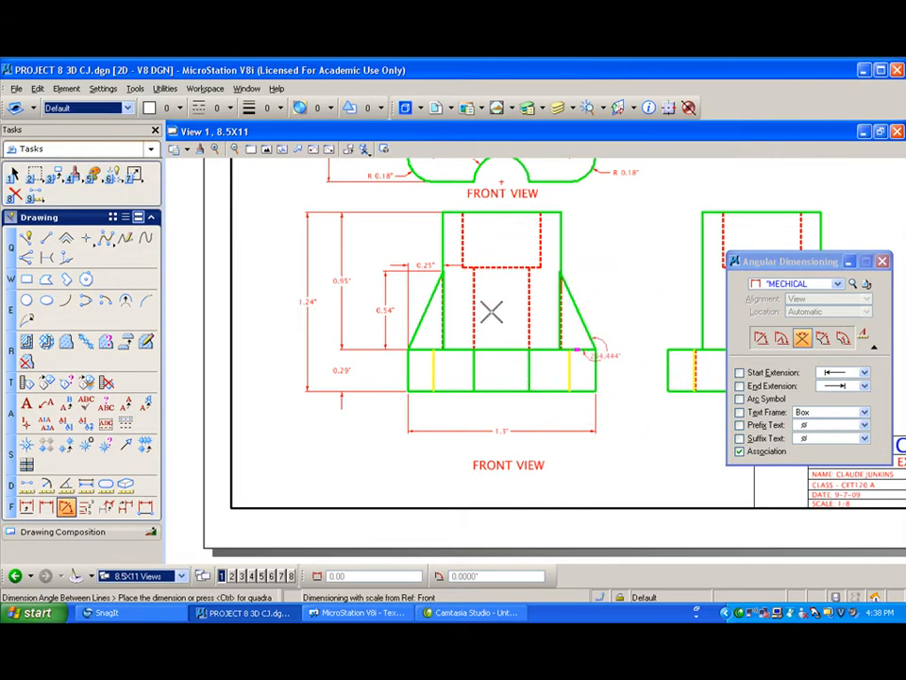
{"action": "right_click", "coordinate": [596, 309]}
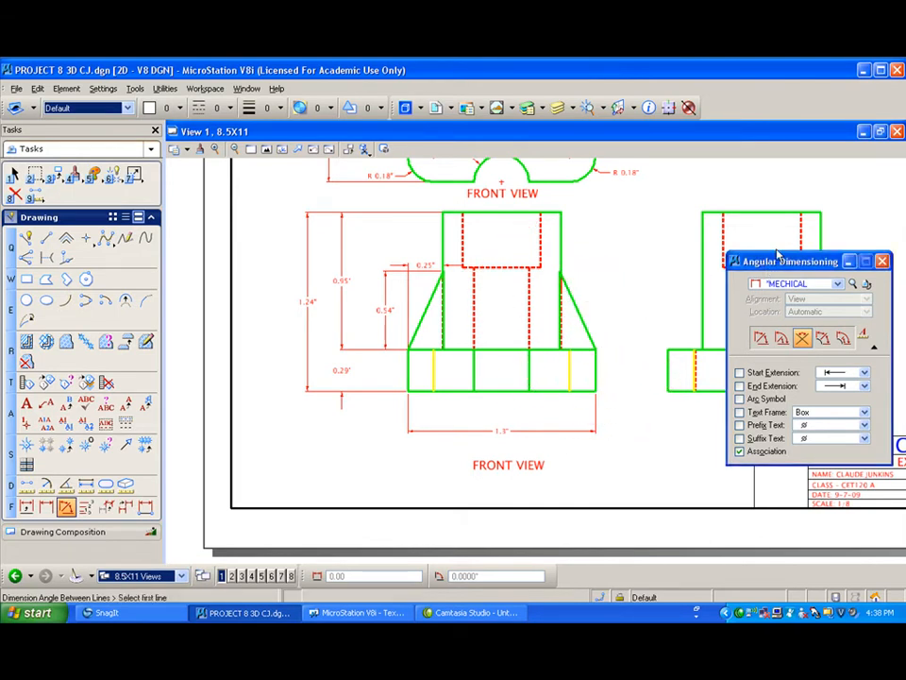
Step: Dimension the right rib's sloped edge in the front view with Dimension Angle From X, measured at its base corner
{"action": "left_click_drag", "start_coordinate": [744, 264], "coordinate": [813, 197]}
{"action": "scroll", "coordinate": [566, 311], "scroll_direction": "up", "scroll_amount": 5}
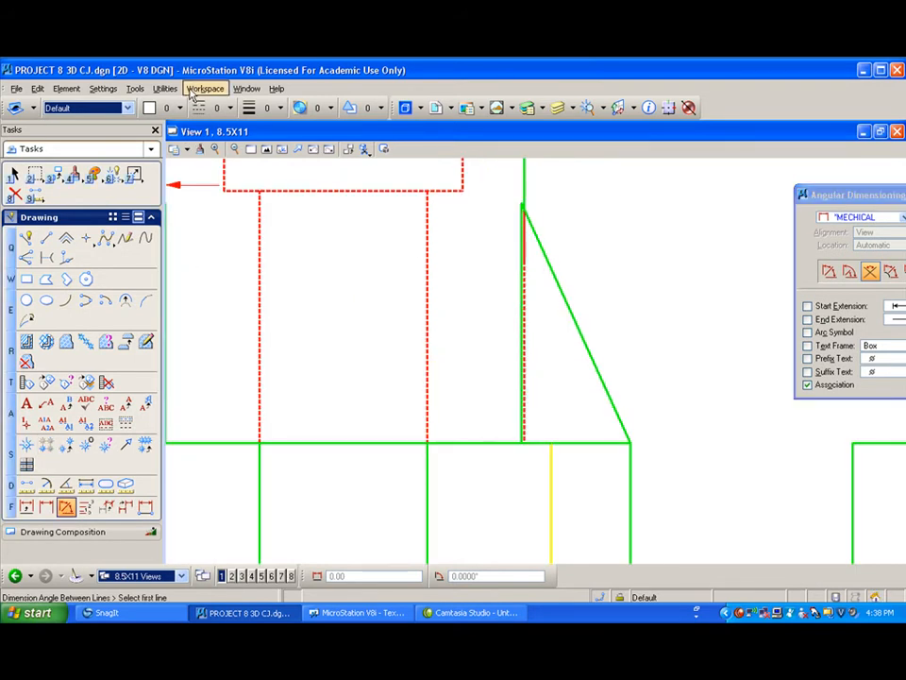
{"action": "left_click", "coordinate": [204, 89]}
{"action": "mouse_move", "coordinate": [137, 89]}
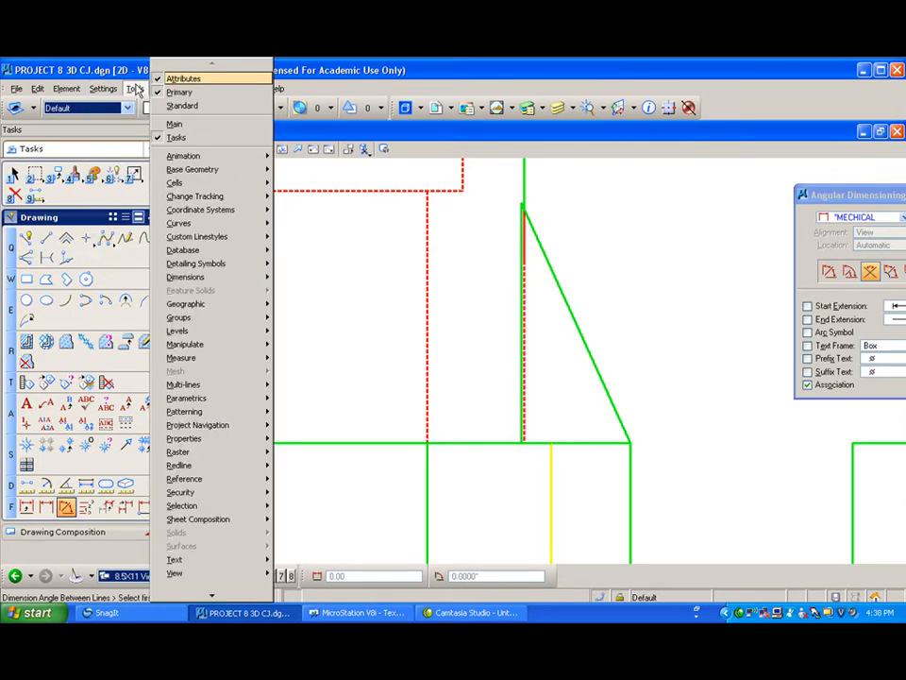
{"action": "mouse_move", "coordinate": [203, 307]}
{"action": "mouse_move", "coordinate": [188, 277]}
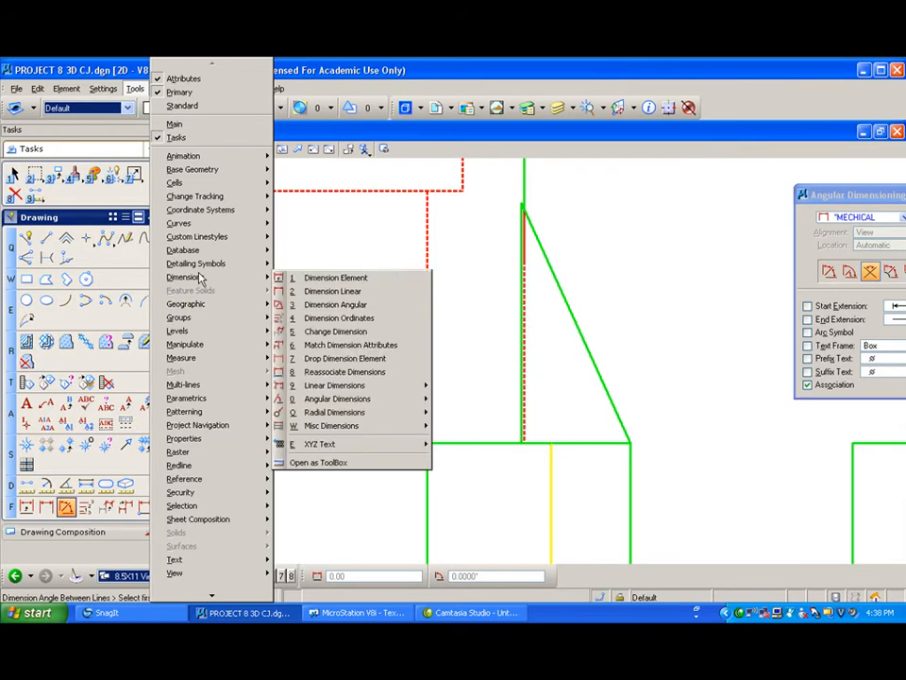
{"action": "mouse_move", "coordinate": [350, 398]}
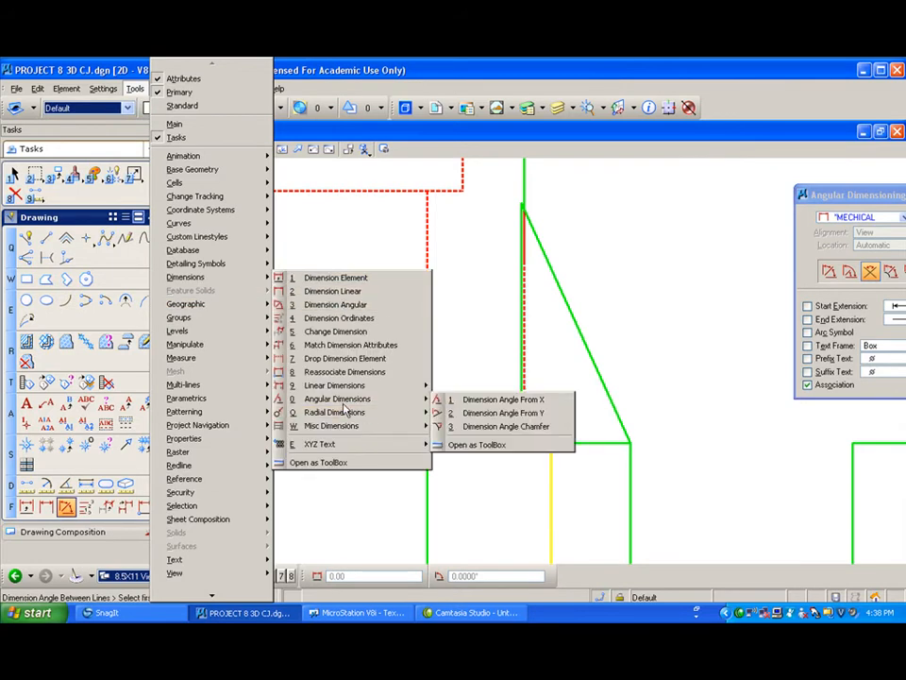
{"action": "left_click", "coordinate": [498, 400]}
{"action": "left_click", "coordinate": [548, 441]}
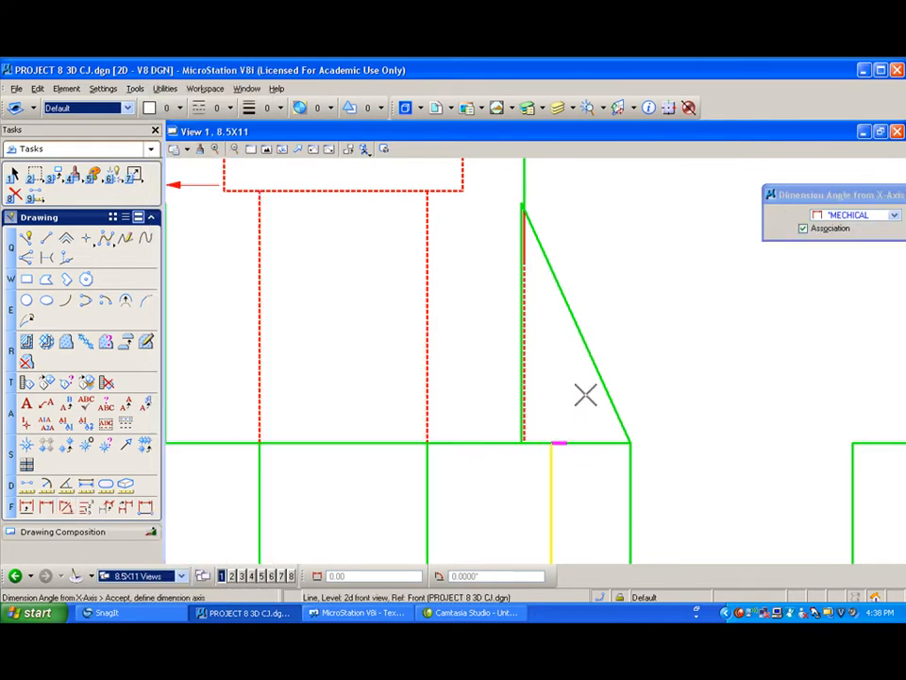
{"action": "left_click", "coordinate": [579, 317]}
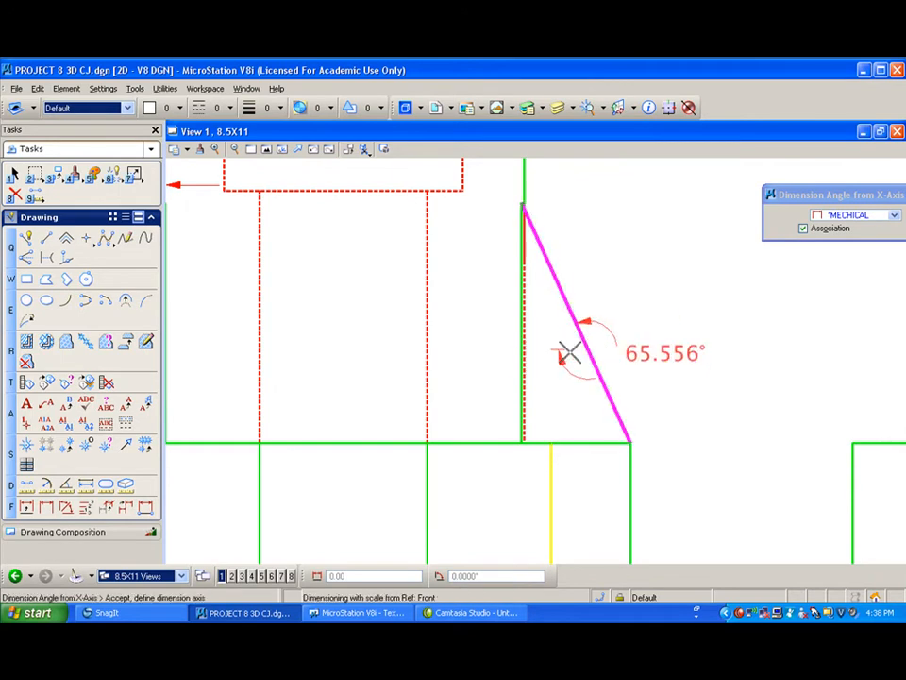
{"action": "left_click", "coordinate": [626, 442]}
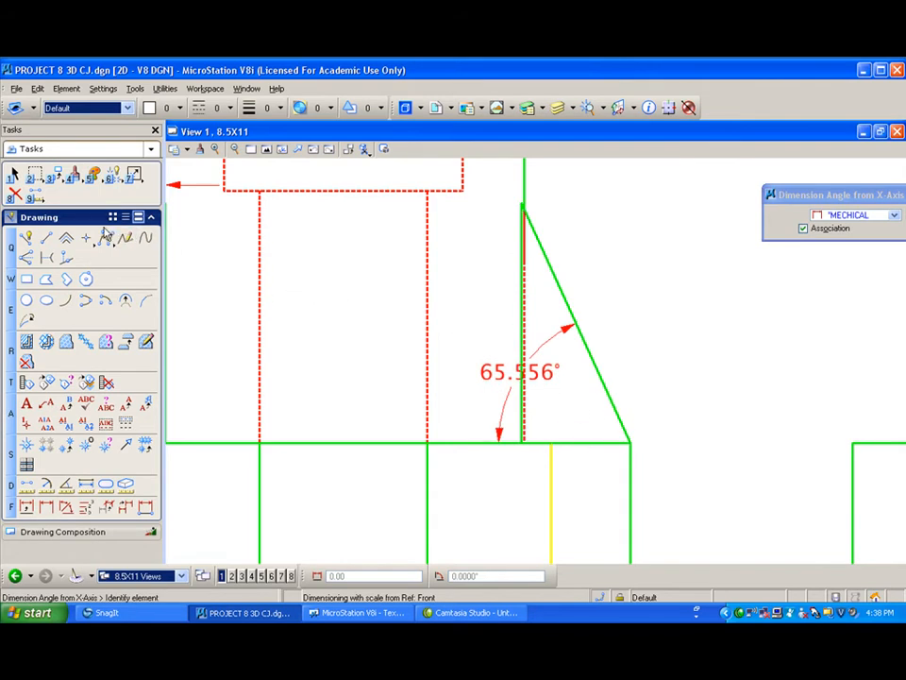
Step: Modify the right rib's angle dimension so its arc and text sit farther inward, clear of the rib's vertical edge
{"action": "left_click", "coordinate": [133, 173]}
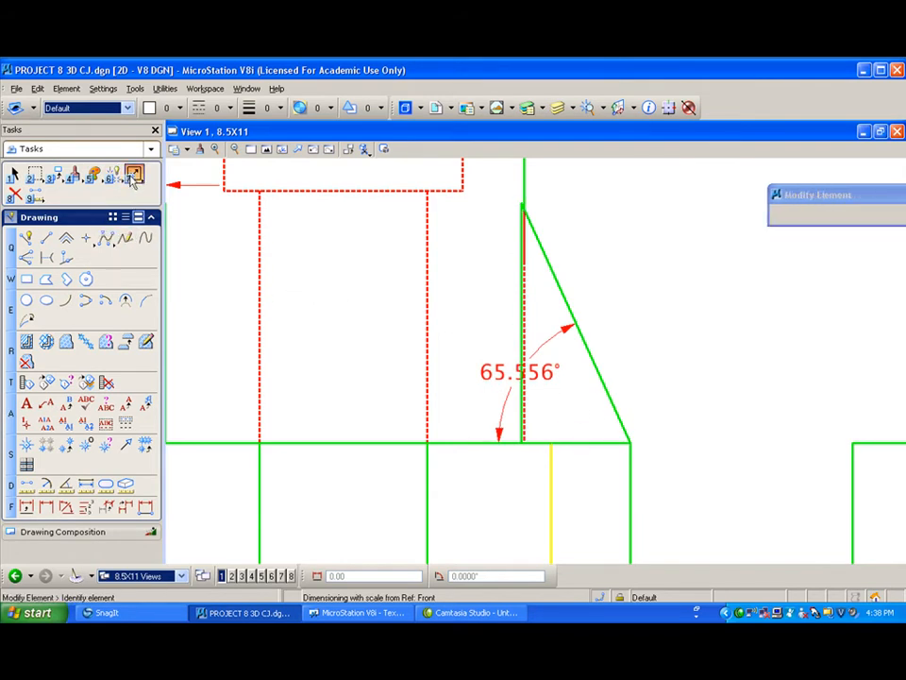
{"action": "left_click", "coordinate": [499, 432]}
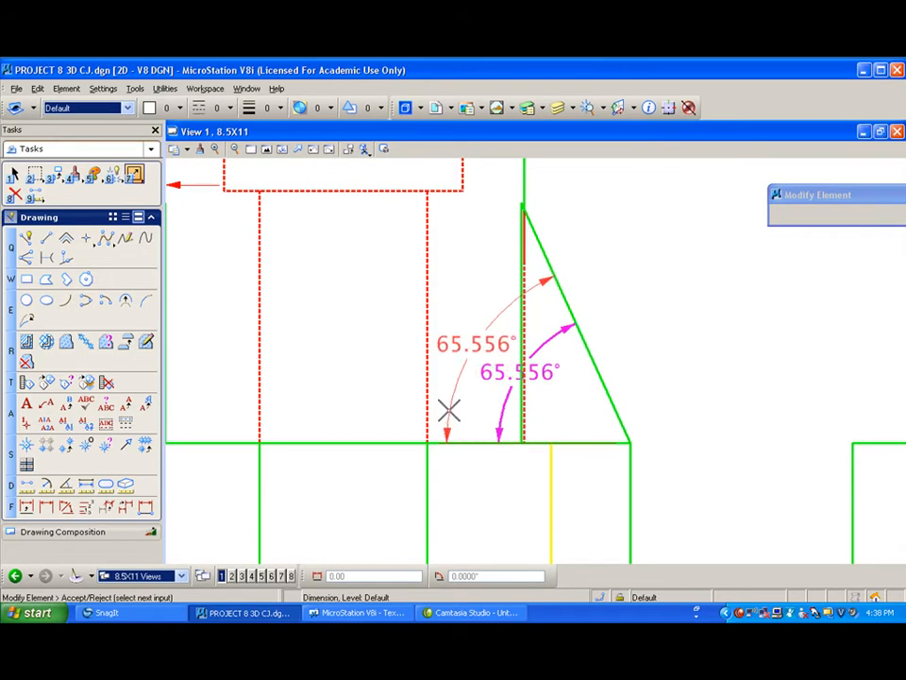
{"action": "left_click", "coordinate": [449, 411]}
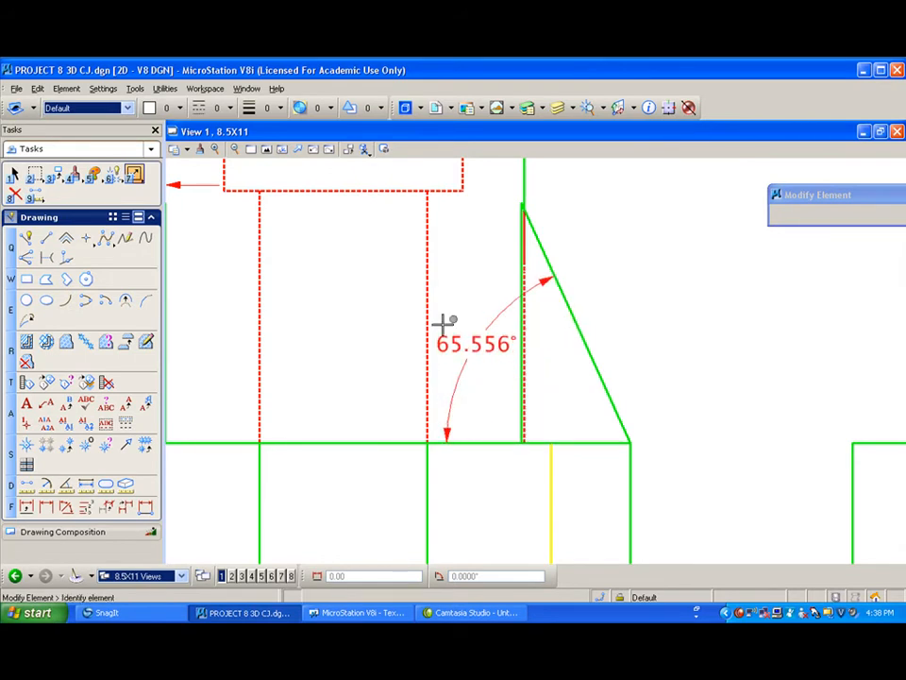
{"action": "scroll", "coordinate": [402, 309], "scroll_direction": "down", "scroll_amount": 5}
{"action": "scroll", "coordinate": [367, 364], "scroll_direction": "up", "scroll_amount": 3}
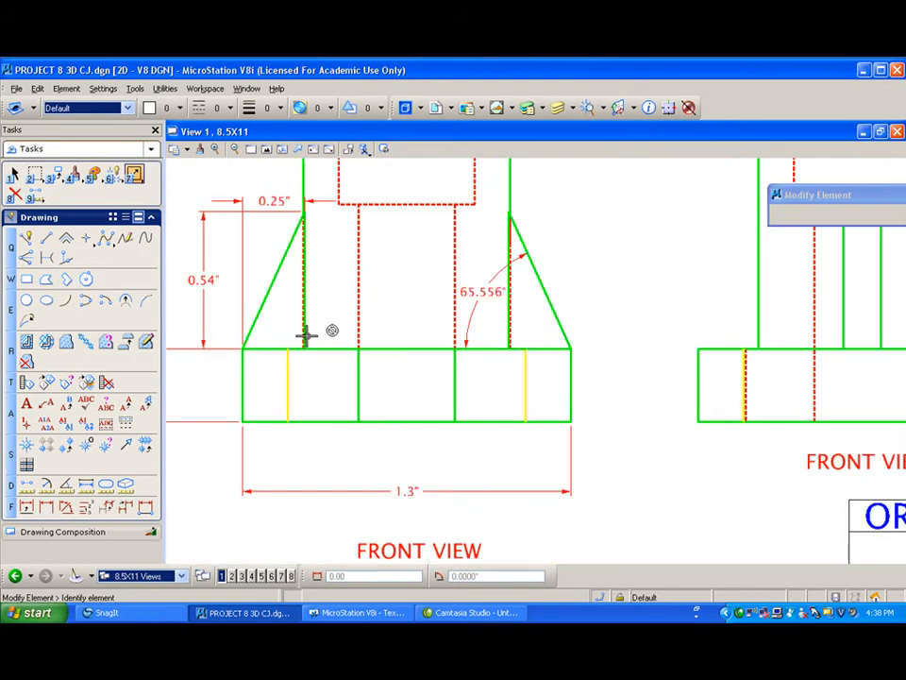
{"action": "left_click", "coordinate": [135, 88]}
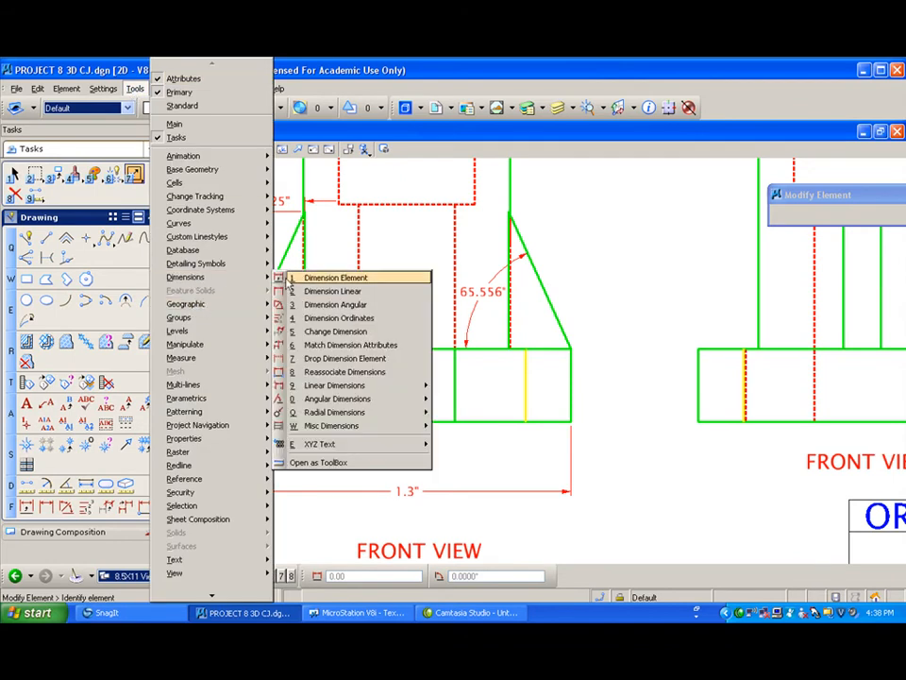
{"action": "mouse_move", "coordinate": [310, 414]}
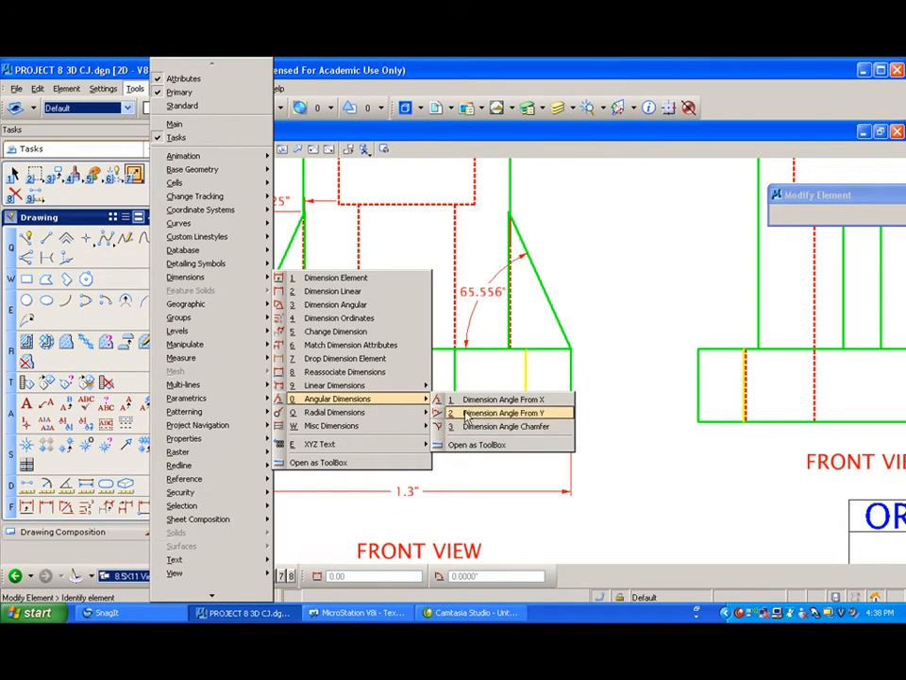
{"action": "left_click", "coordinate": [595, 291]}
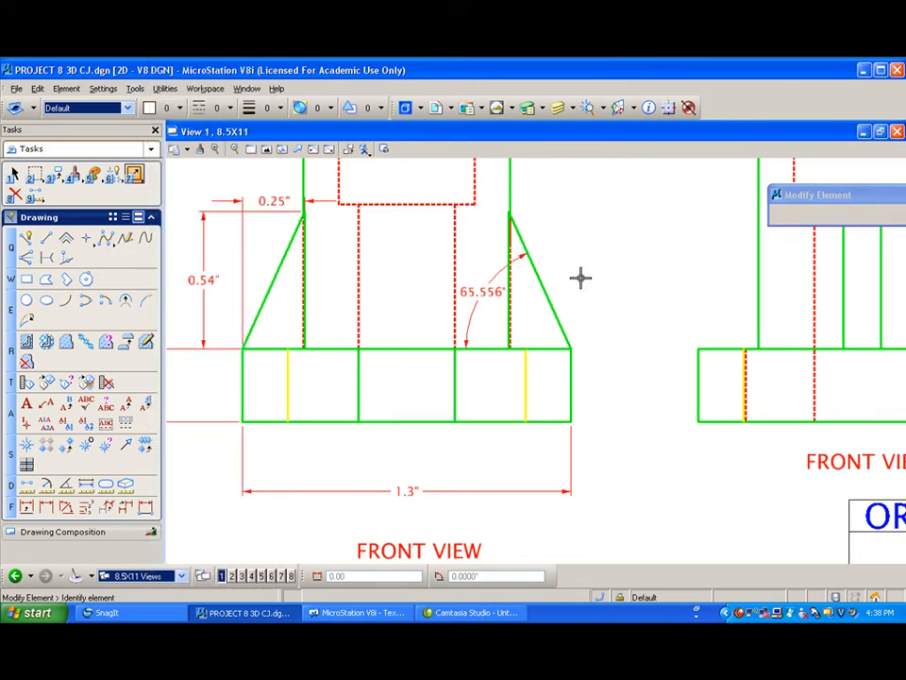
Step: Measure the counterbore's depth in the front view, from the top edge down the right hidden line to its floor
{"action": "scroll", "coordinate": [581, 276], "scroll_direction": "down", "scroll_amount": 2}
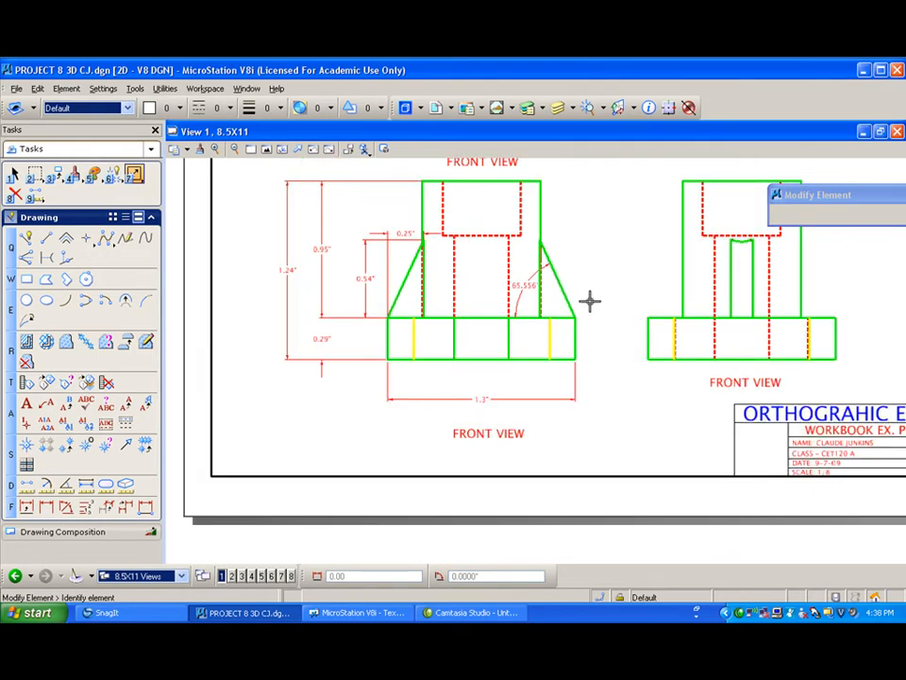
{"action": "mouse_move", "coordinate": [589, 300]}
{"action": "middle_mouse_down"}
{"action": "mouse_move", "coordinate": [599, 243]}
{"action": "mouse_move", "coordinate": [605, 274]}
{"action": "middle_mouse_up"}
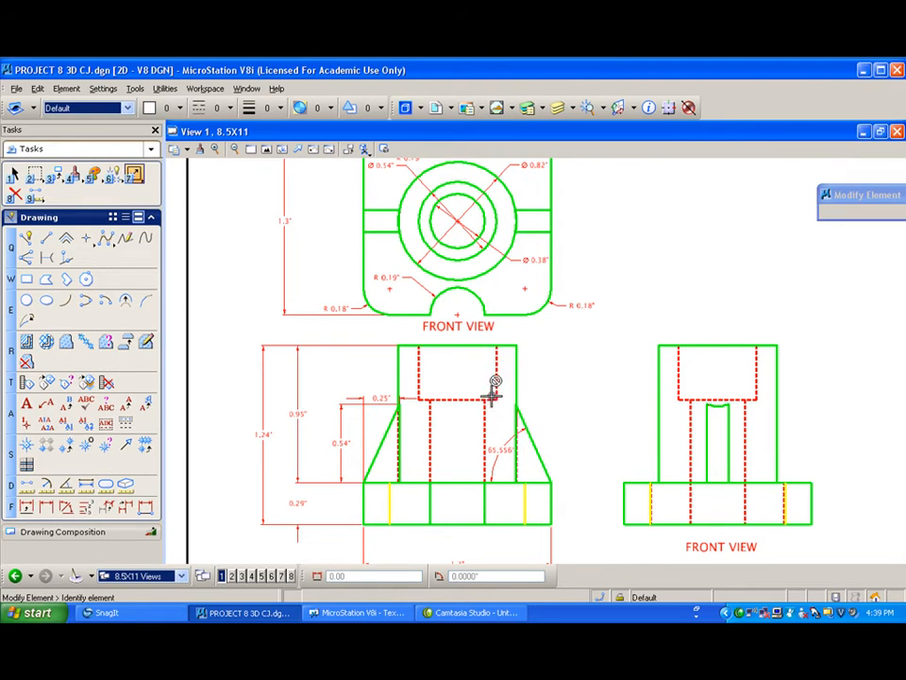
{"action": "left_click", "coordinate": [28, 485]}
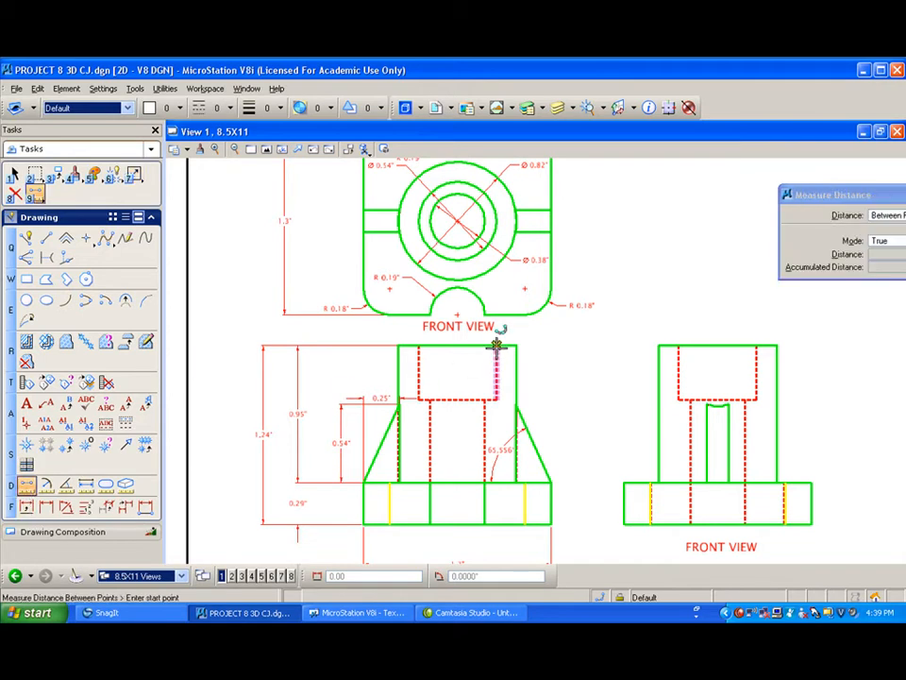
{"action": "left_click", "coordinate": [495, 345]}
{"action": "left_click", "coordinate": [496, 399]}
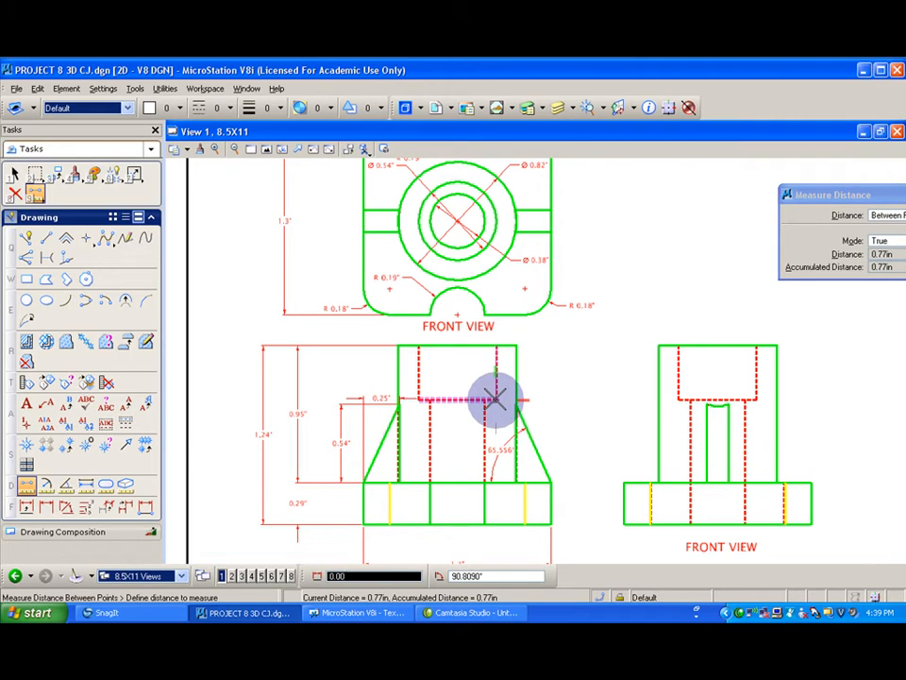
Step: Measure the counterbore's depth in the side view, from the top edge down the left hidden line to its floor
{"action": "right_click", "coordinate": [496, 399]}
{"action": "left_click", "coordinate": [682, 345]}
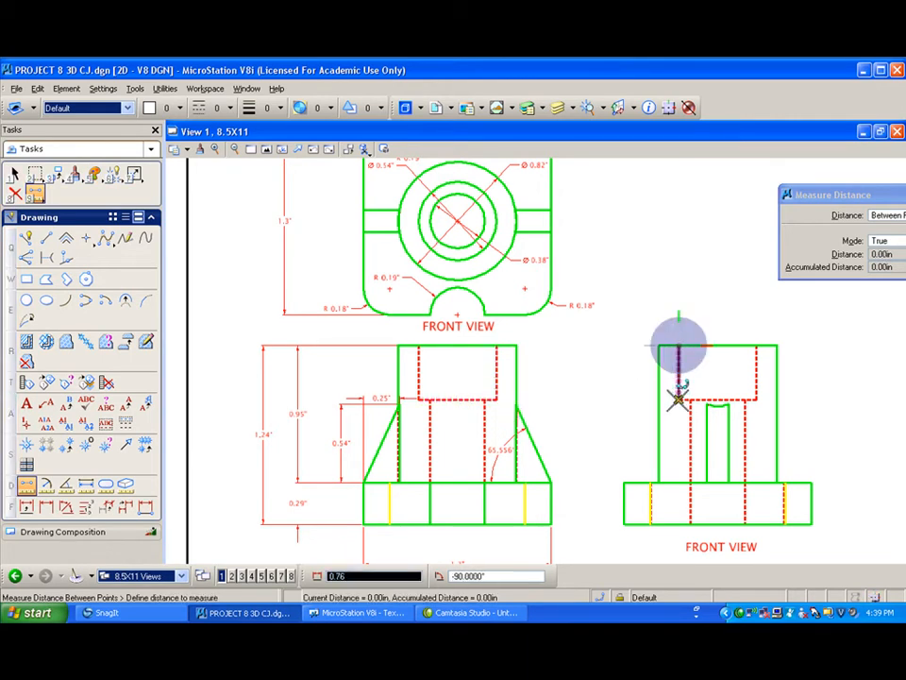
{"action": "left_click", "coordinate": [682, 399]}
{"action": "right_click", "coordinate": [682, 399]}
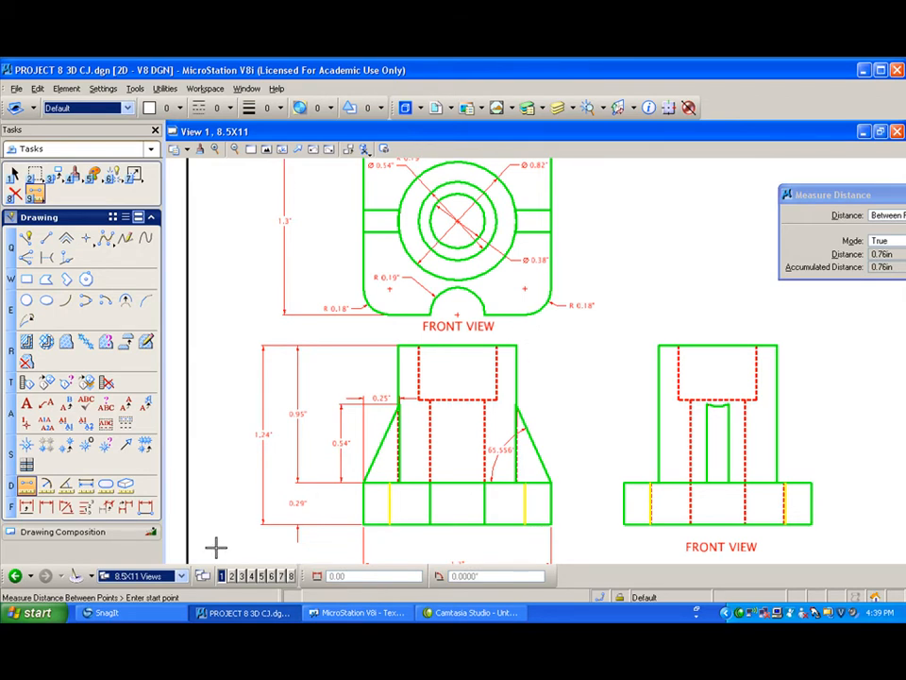
Step: Measure the counterbore's depth in the 3D MODEL PRIMITIVE model, from the top edge down its left hidden line
{"action": "left_click", "coordinate": [174, 576]}
{"action": "left_click", "coordinate": [166, 525]}
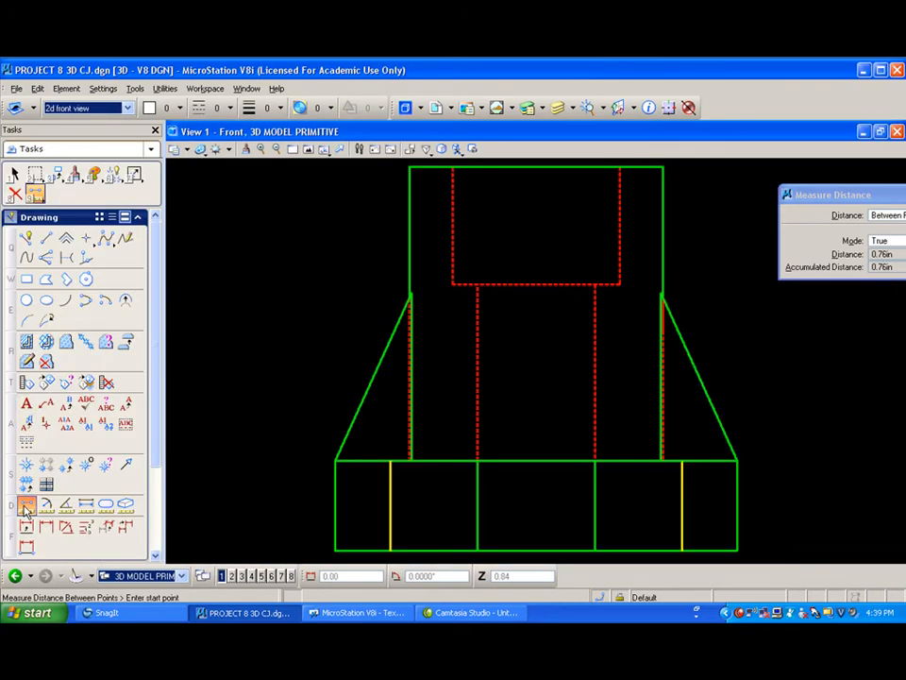
{"action": "left_click", "coordinate": [453, 168]}
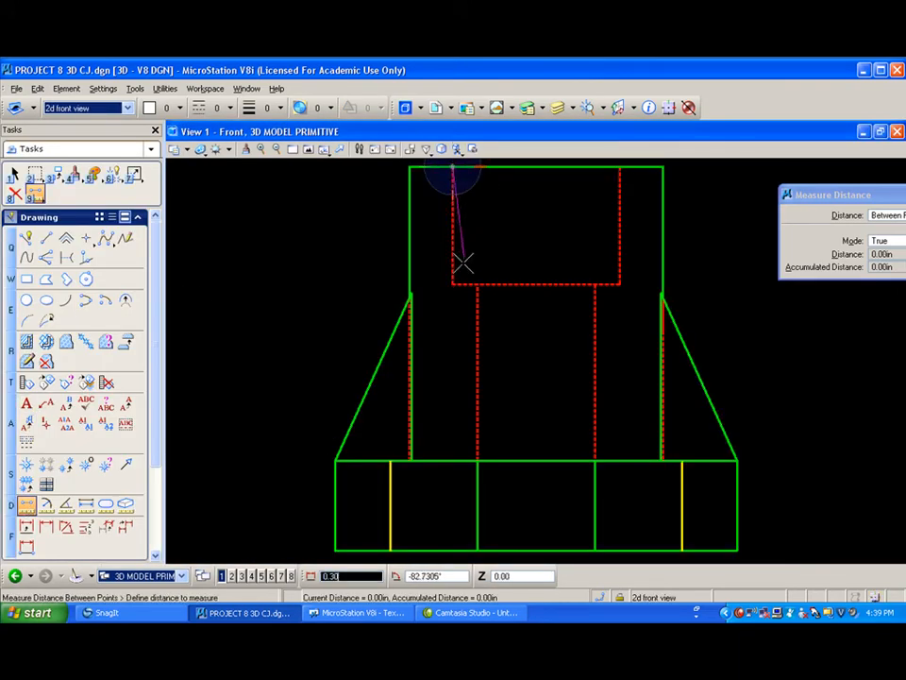
{"action": "right_click", "coordinate": [451, 282]}
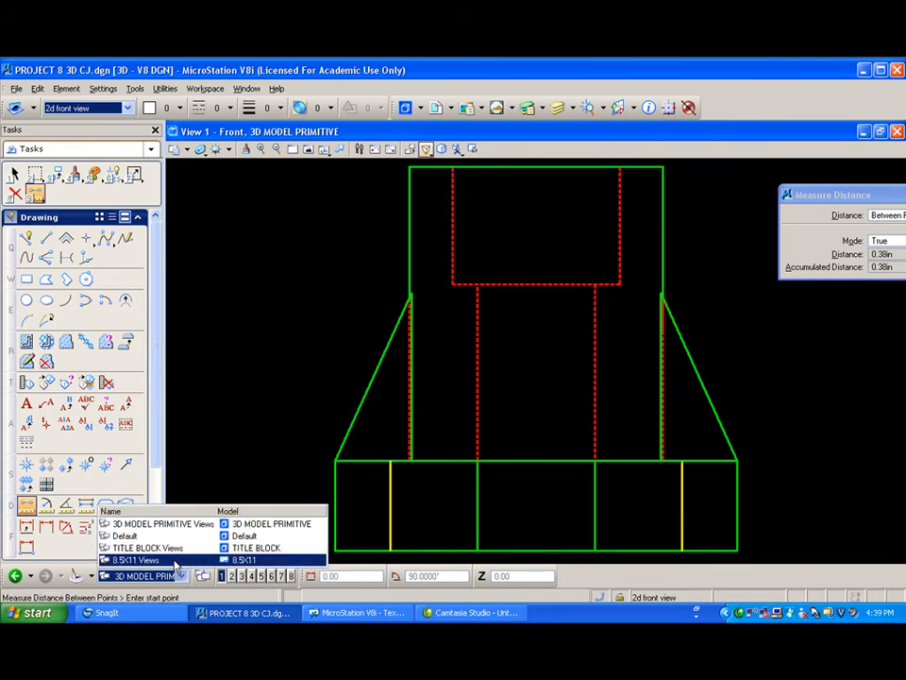
Step: Return to the 8.5X11 sheet and set up Place Note with text style .07 and leader type Line
{"action": "left_click", "coordinate": [180, 559]}
{"action": "left_click_drag", "start_coordinate": [459, 440], "coordinate": [479, 369], "text": "shift"}
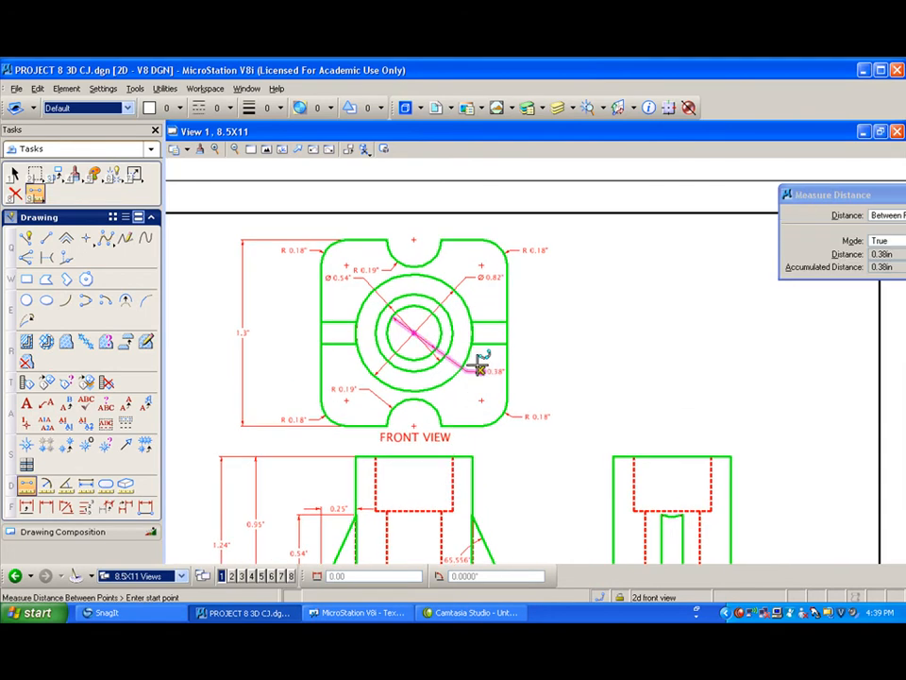
{"action": "left_click", "coordinate": [46, 403]}
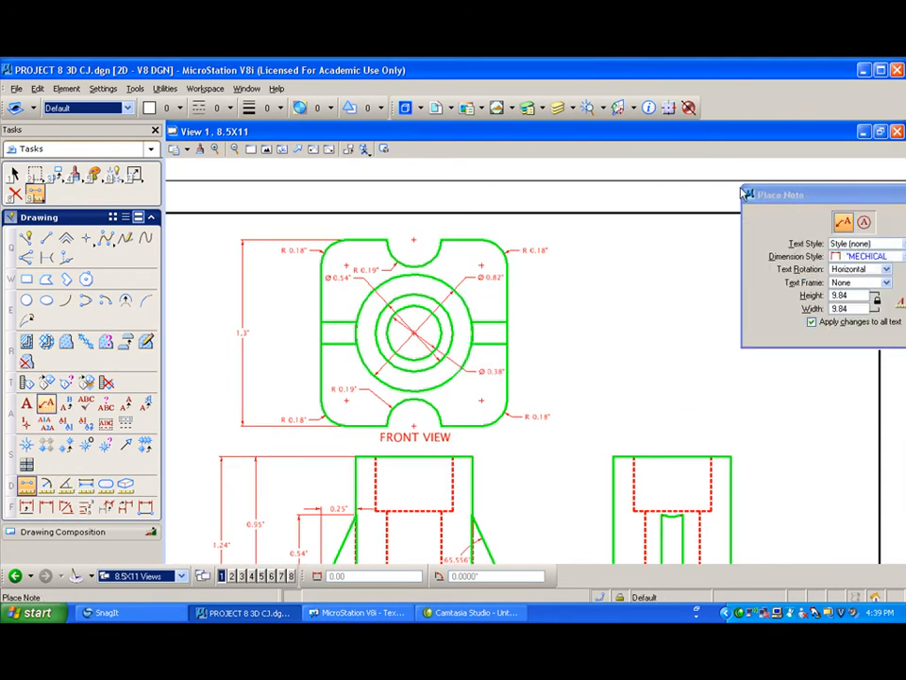
{"action": "left_click_drag", "start_coordinate": [768, 195], "coordinate": [762, 195]}
{"action": "left_click", "coordinate": [883, 242]}
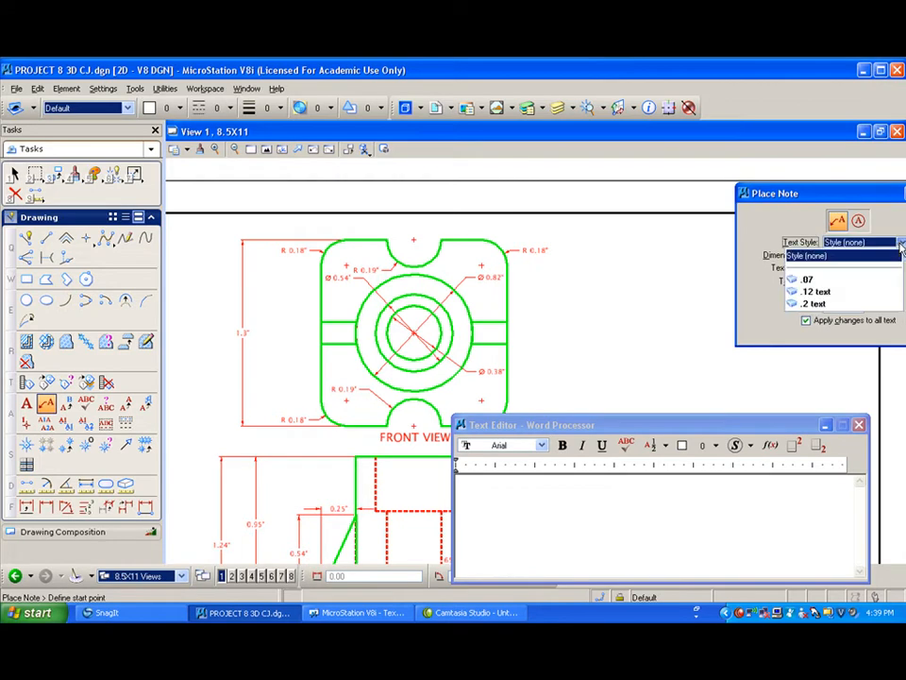
{"action": "left_click", "coordinate": [837, 281]}
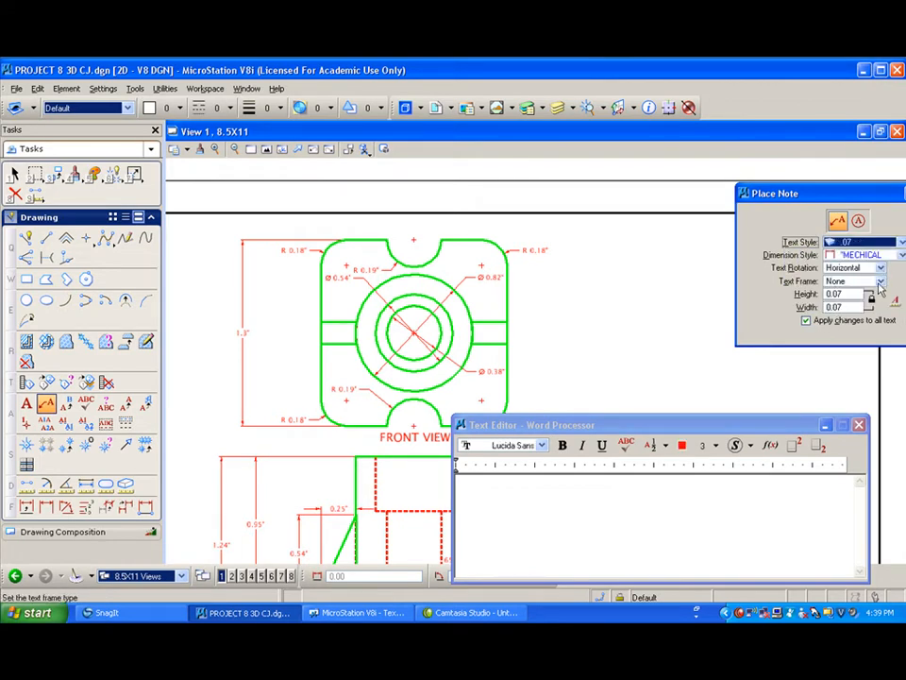
{"action": "left_click_drag", "start_coordinate": [848, 200], "coordinate": [753, 189]}
{"action": "left_click", "coordinate": [840, 326]}
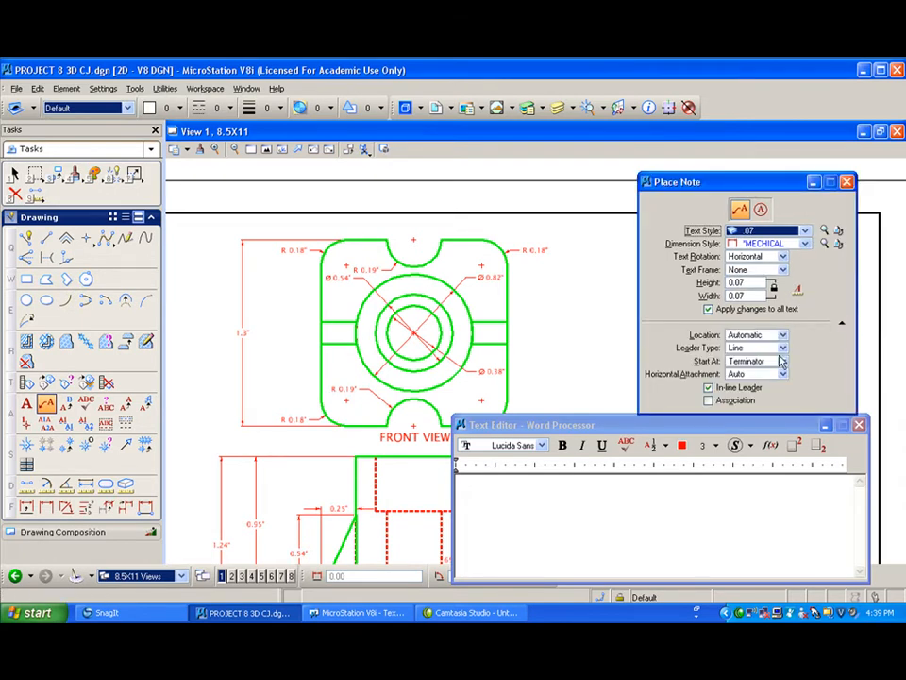
{"action": "left_click", "coordinate": [783, 349]}
{"action": "left_click", "coordinate": [779, 347]}
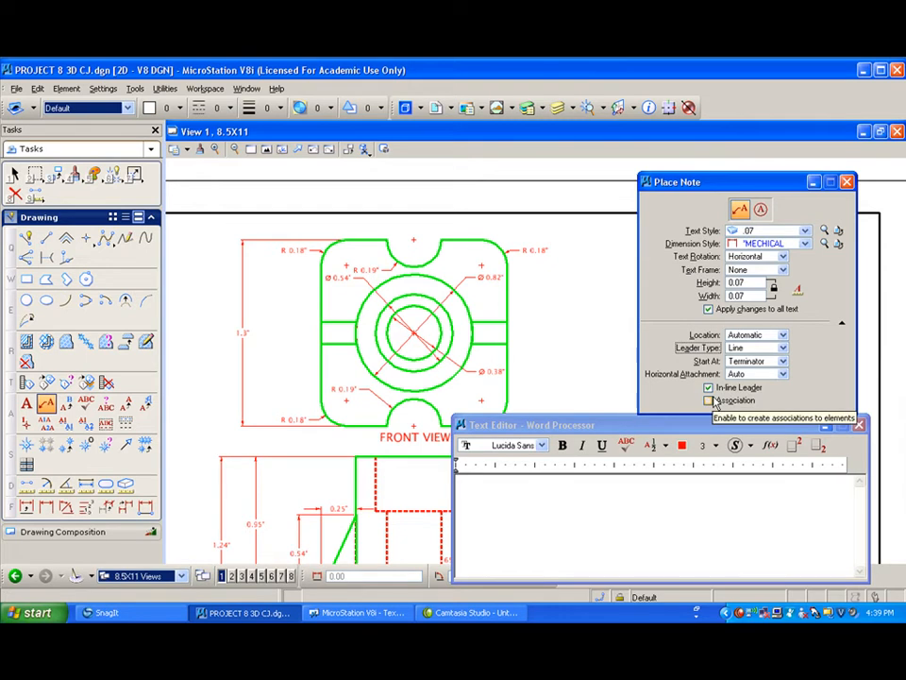
Step: Place the note .38" DP. COUNTERBORE to the right of the top view, with its leader on the counterbore circle
{"action": "left_click", "coordinate": [640, 498]}
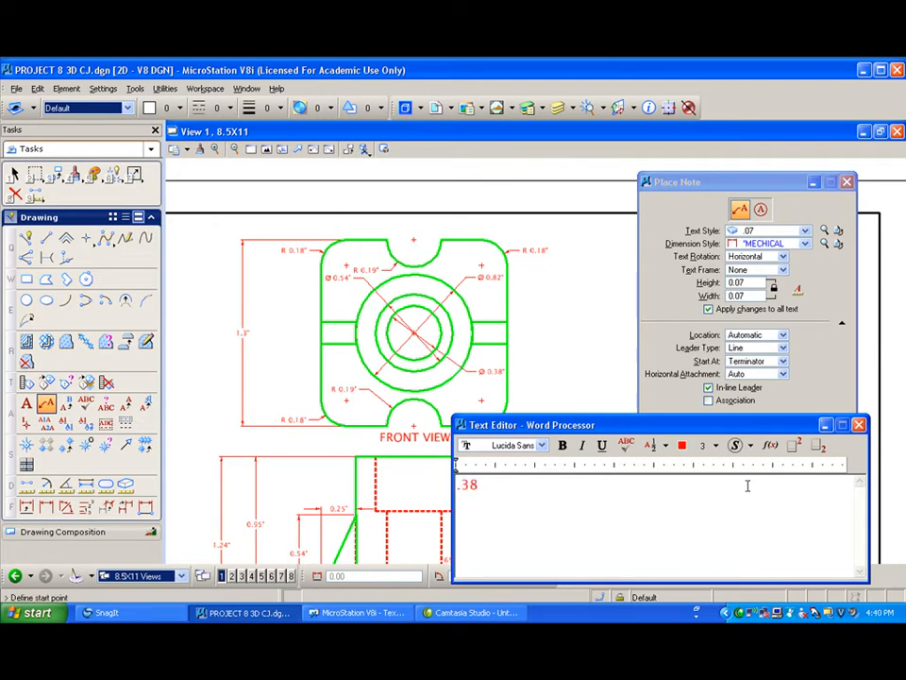
{"action": "type", "text": ".38\" COUNTERBORE"}
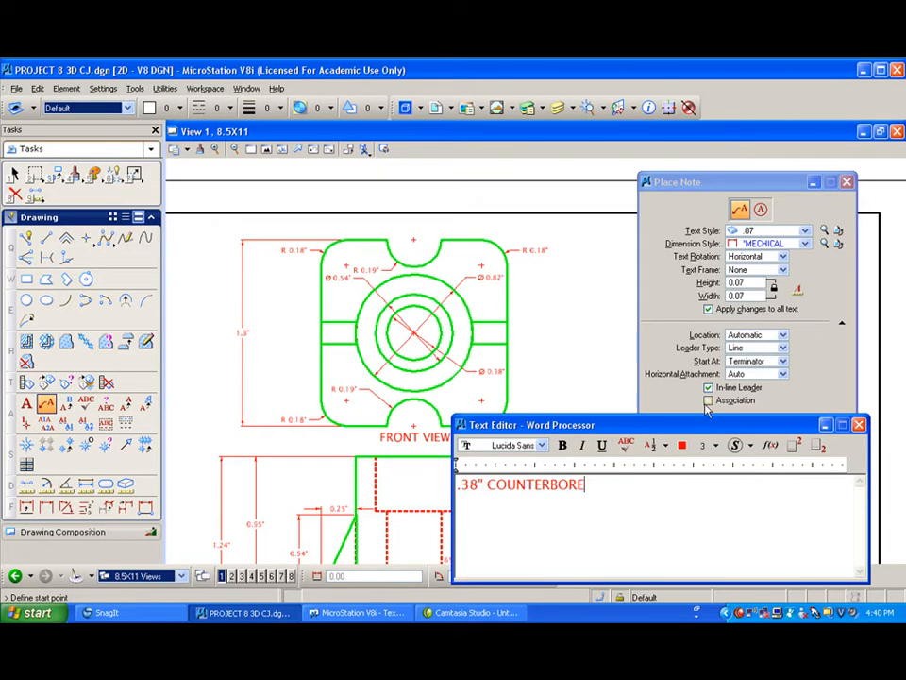
{"action": "type", "text": "DP."}
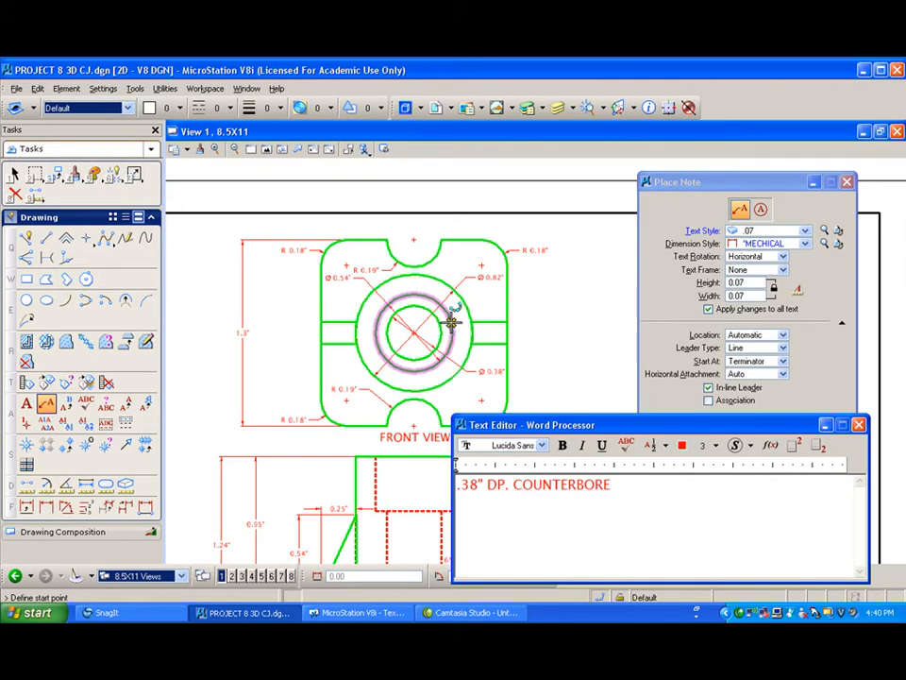
{"action": "left_click", "coordinate": [452, 322]}
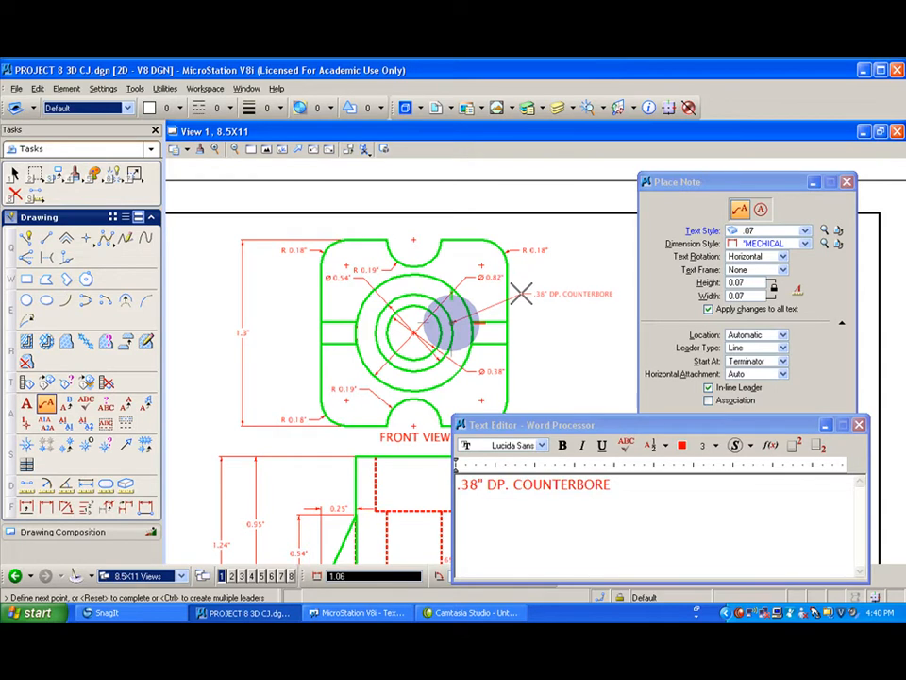
{"action": "left_click", "coordinate": [521, 288]}
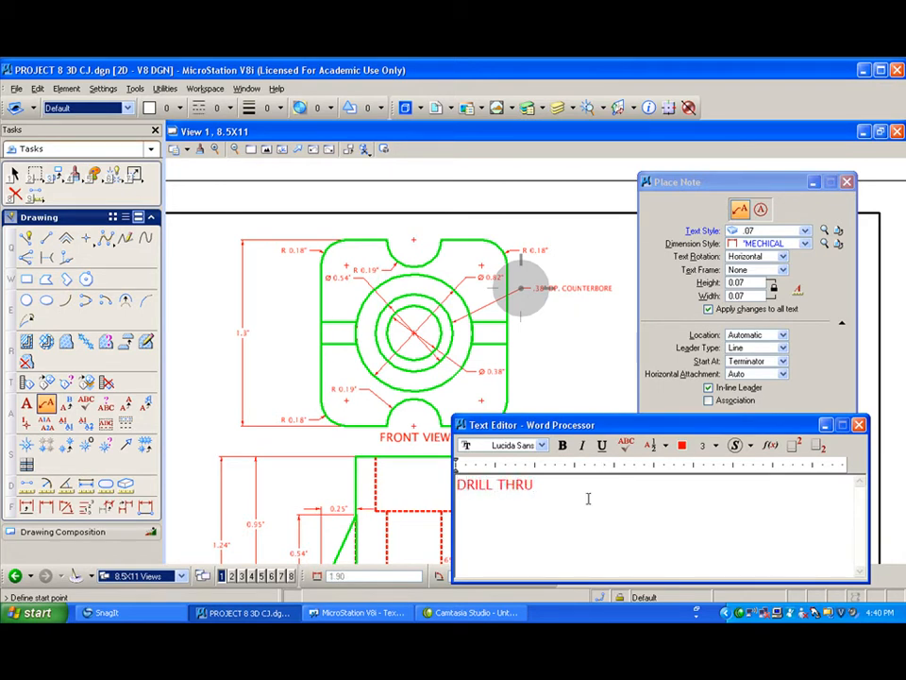
Step: Place the note DRILL THRU to the right of the top view, with its leader on the innermost hole circle
{"action": "left_click", "coordinate": [430, 335]}
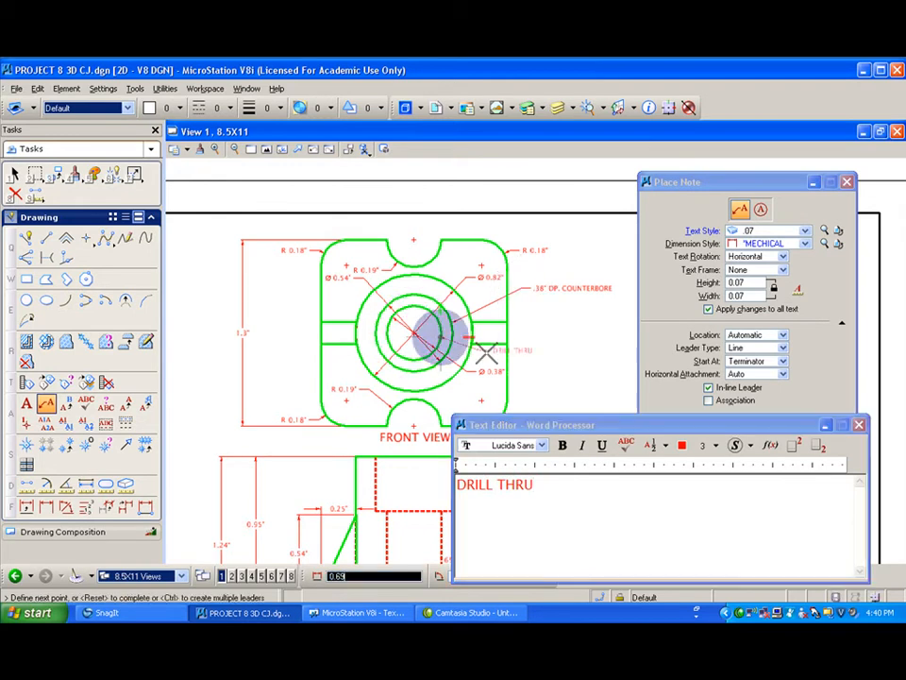
{"action": "left_click", "coordinate": [532, 362]}
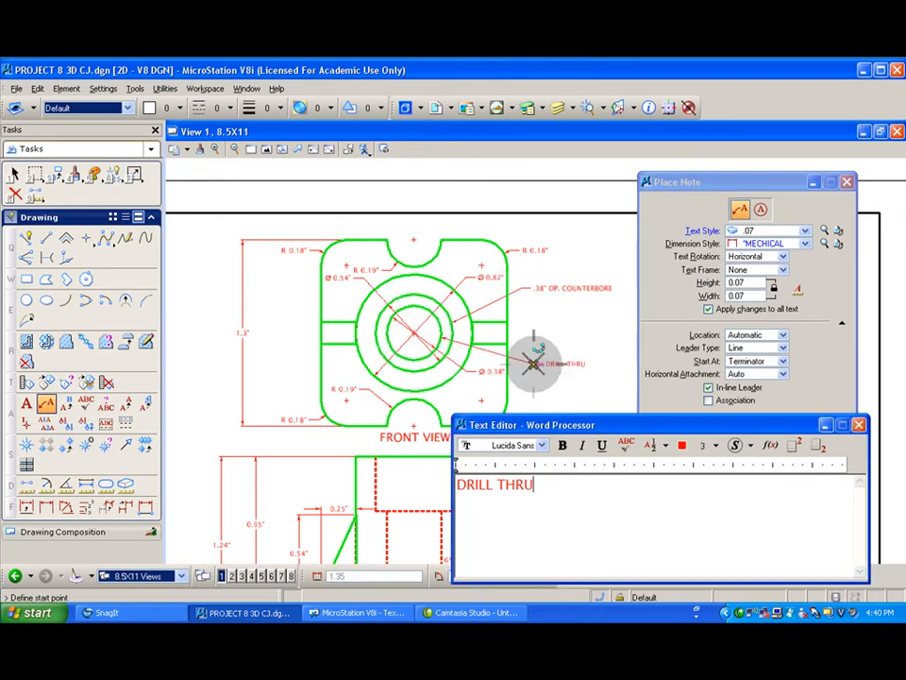
{"action": "left_click", "coordinate": [859, 425]}
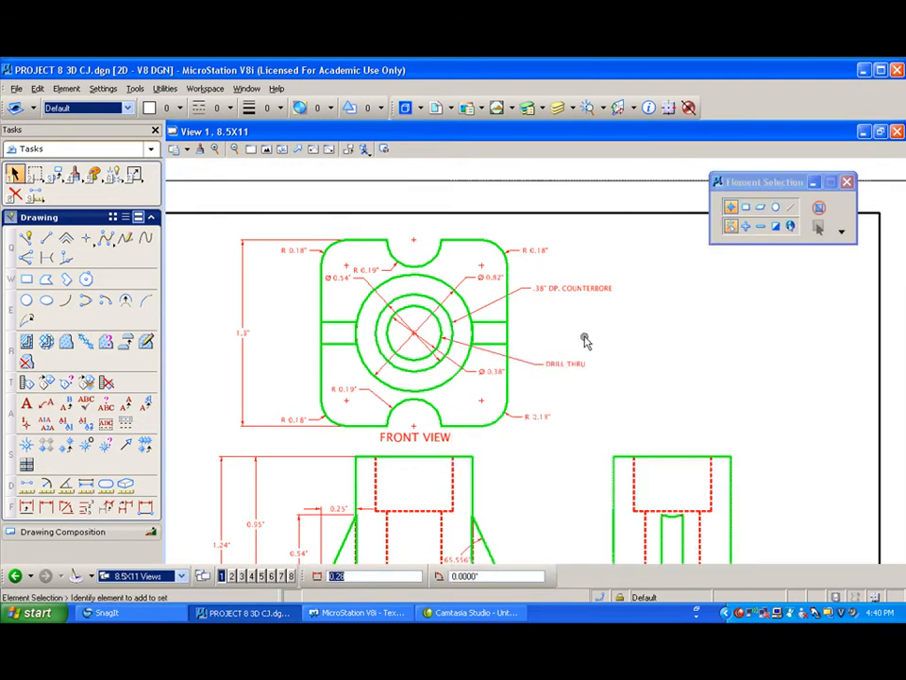
Step: Dimension the rib's width in the side view, placing the dimension across the rib just above the base
{"action": "scroll", "coordinate": [575, 351], "scroll_direction": "down", "scroll_amount": 2}
{"action": "scroll", "coordinate": [667, 534], "scroll_direction": "up", "scroll_amount": 3}
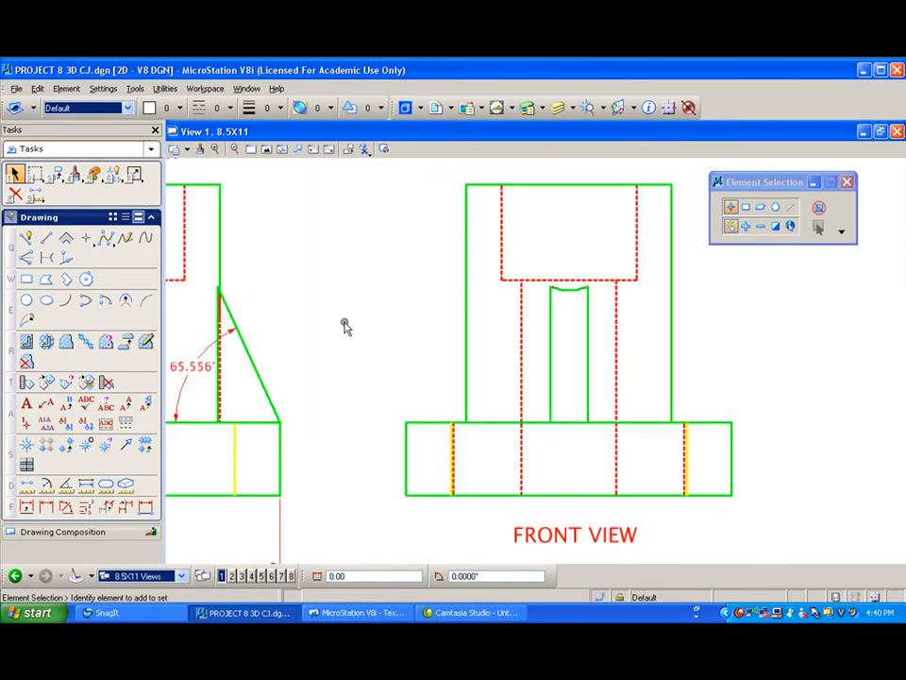
{"action": "left_click", "coordinate": [45, 507]}
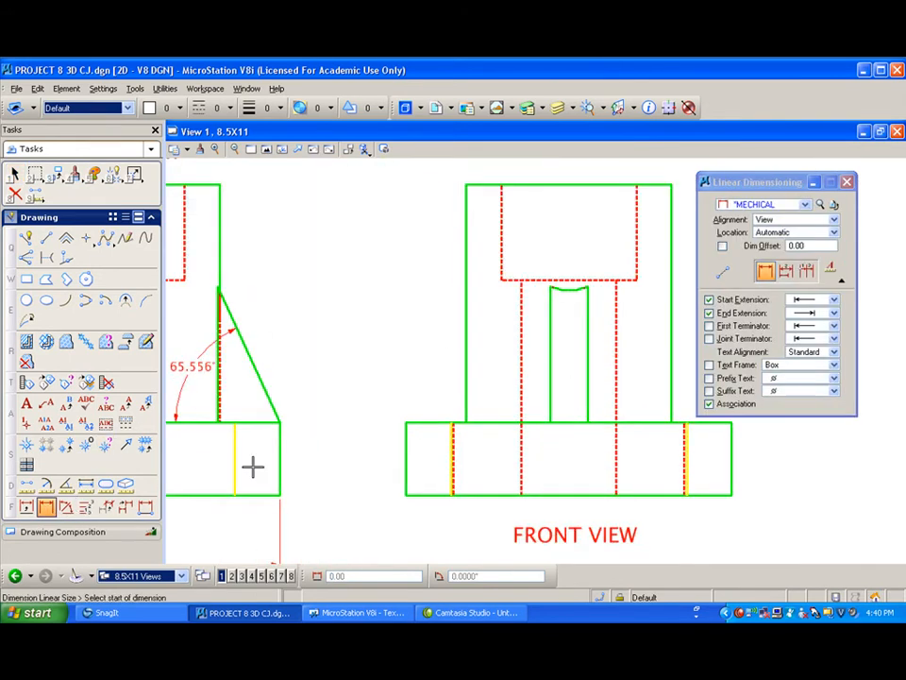
{"action": "left_click", "coordinate": [551, 421]}
{"action": "left_click", "coordinate": [588, 418]}
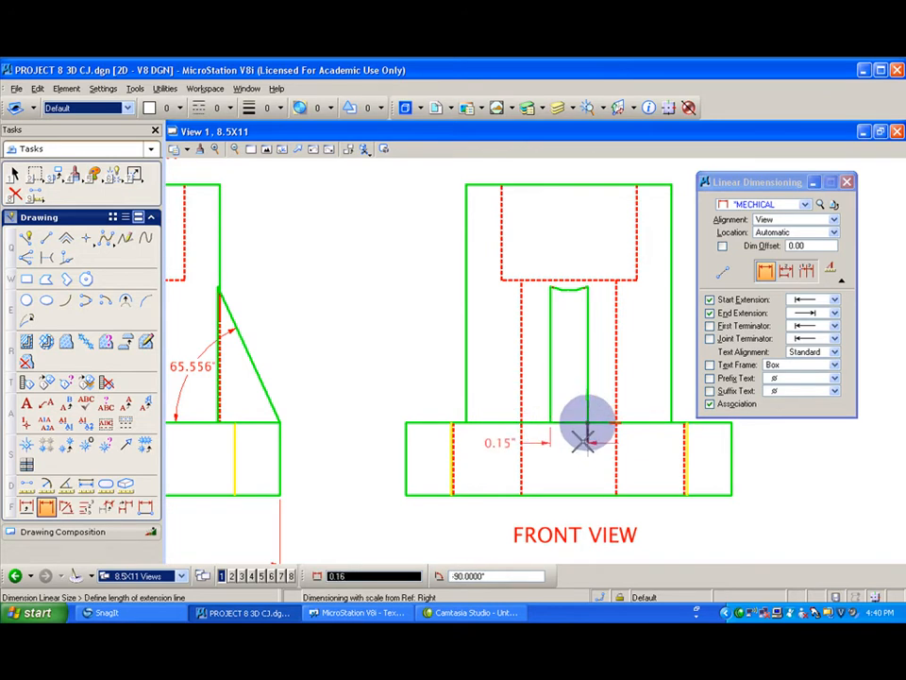
{"action": "left_click", "coordinate": [578, 385]}
{"action": "right_click", "coordinate": [506, 317]}
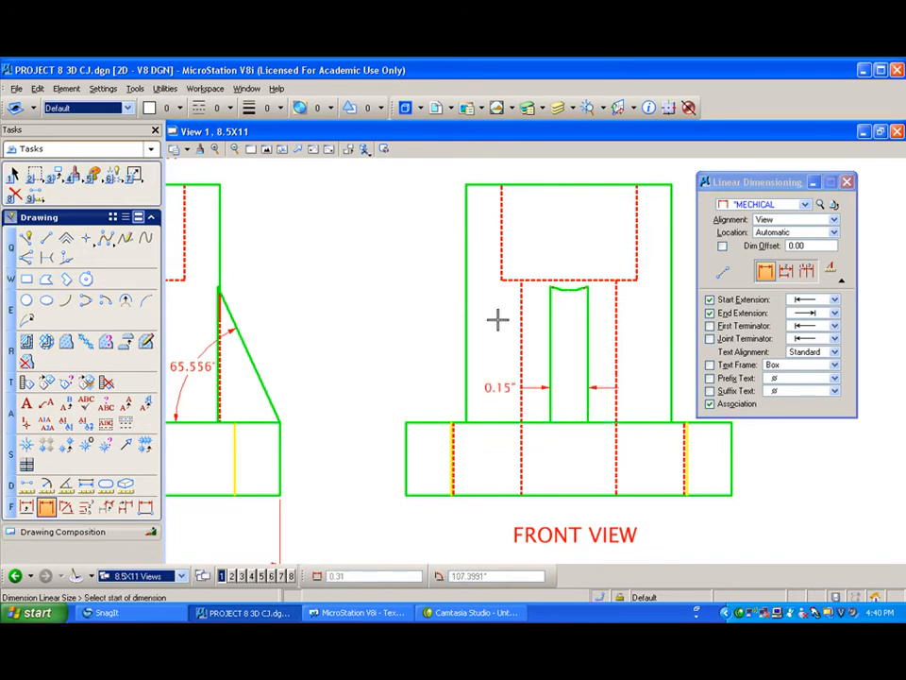
Step: Dimension the rib's height in the side view from the curved top's lowest point to the base, placed right of the rib
{"action": "scroll", "coordinate": [480, 318], "scroll_direction": "down", "scroll_amount": 3}
{"action": "scroll", "coordinate": [468, 312], "scroll_direction": "up", "scroll_amount": 2}
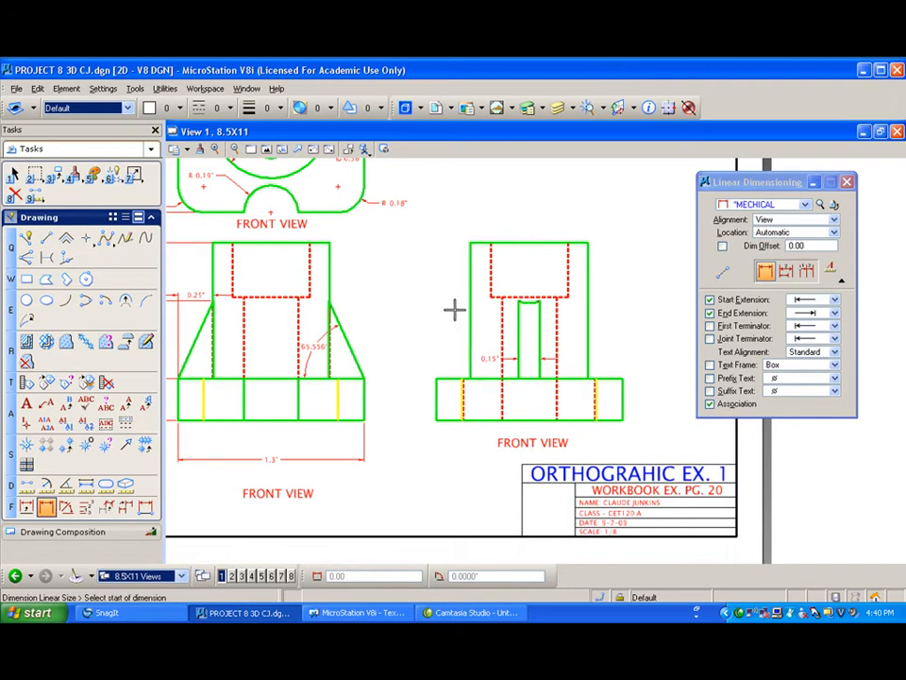
{"action": "scroll", "coordinate": [528, 303], "scroll_direction": "up", "scroll_amount": 2}
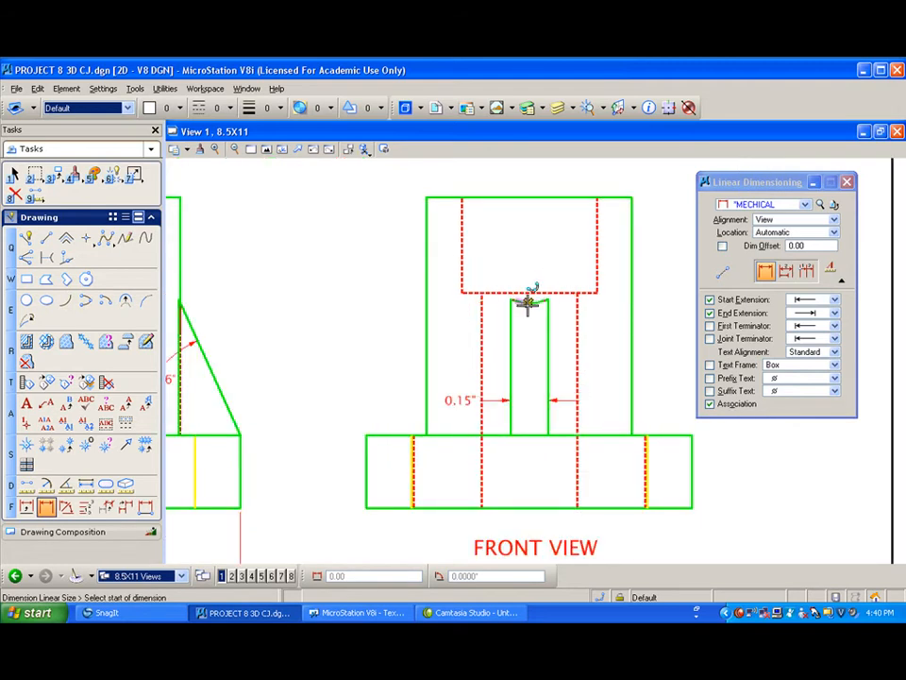
{"action": "scroll", "coordinate": [513, 299], "scroll_direction": "up", "scroll_amount": 3}
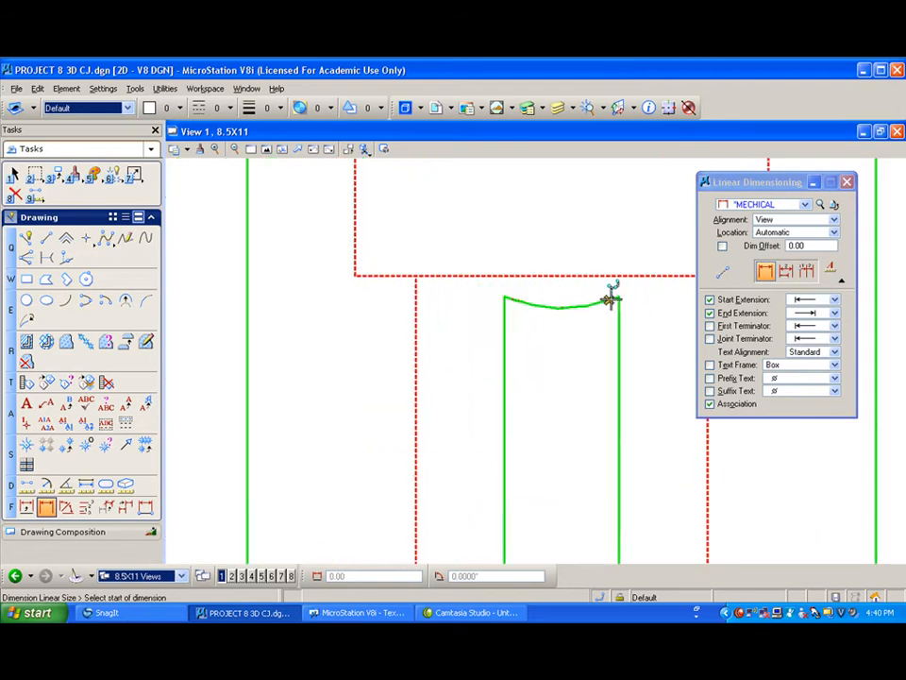
{"action": "scroll", "coordinate": [543, 299], "scroll_direction": "down", "scroll_amount": 3}
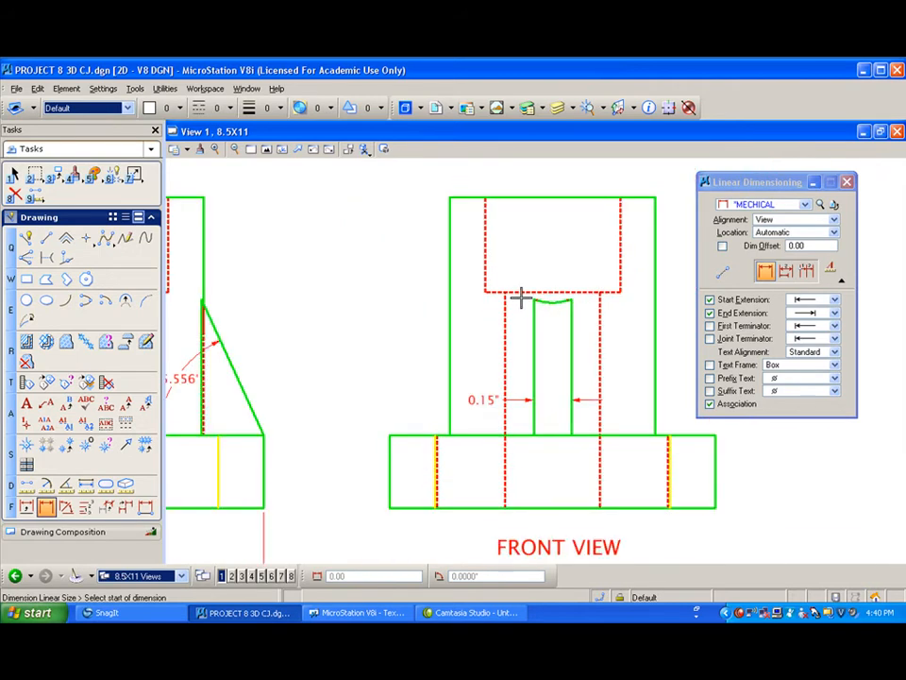
{"action": "scroll", "coordinate": [555, 300], "scroll_direction": "up", "scroll_amount": 3}
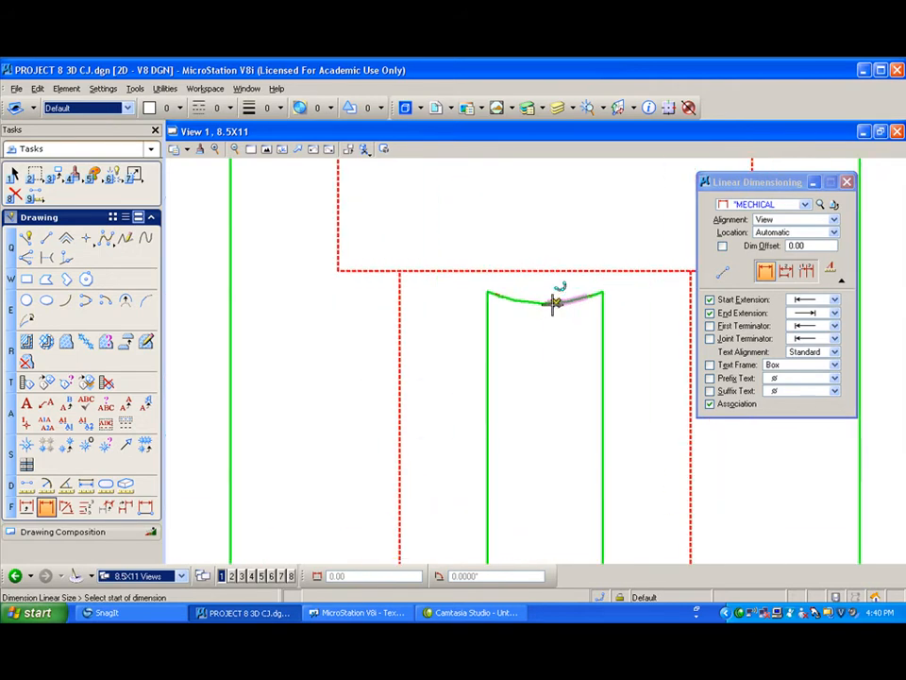
{"action": "left_click", "coordinate": [548, 302]}
{"action": "scroll", "coordinate": [548, 349], "scroll_direction": "down", "scroll_amount": 3}
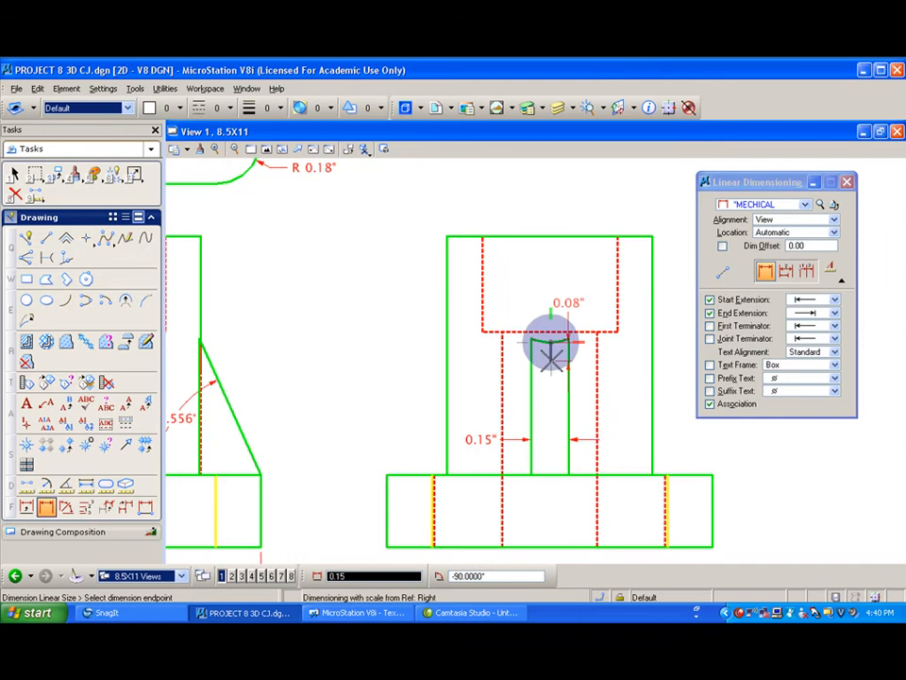
{"action": "left_click", "coordinate": [550, 473]}
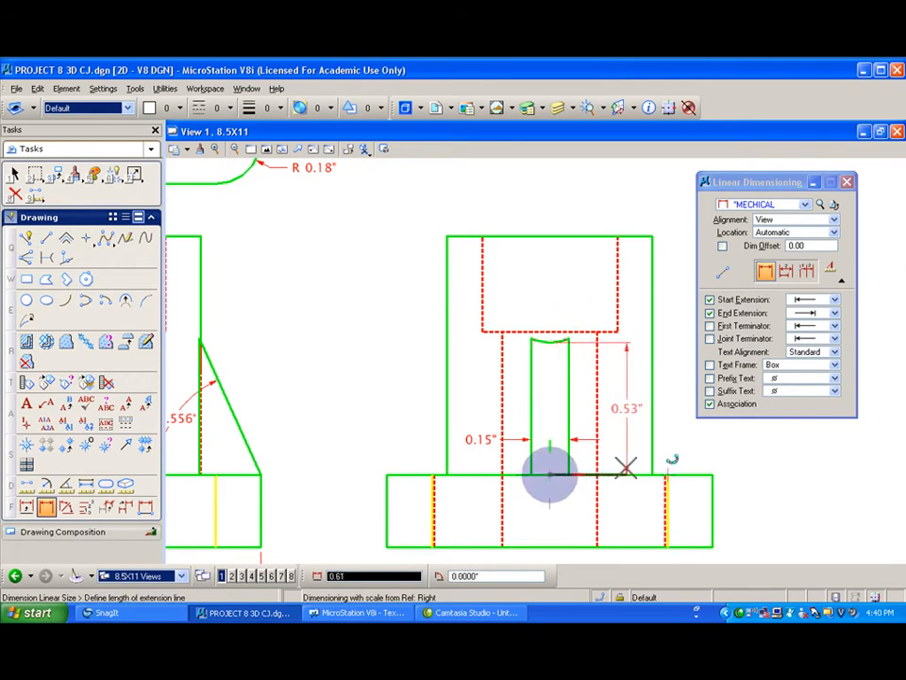
{"action": "left_click", "coordinate": [626, 468]}
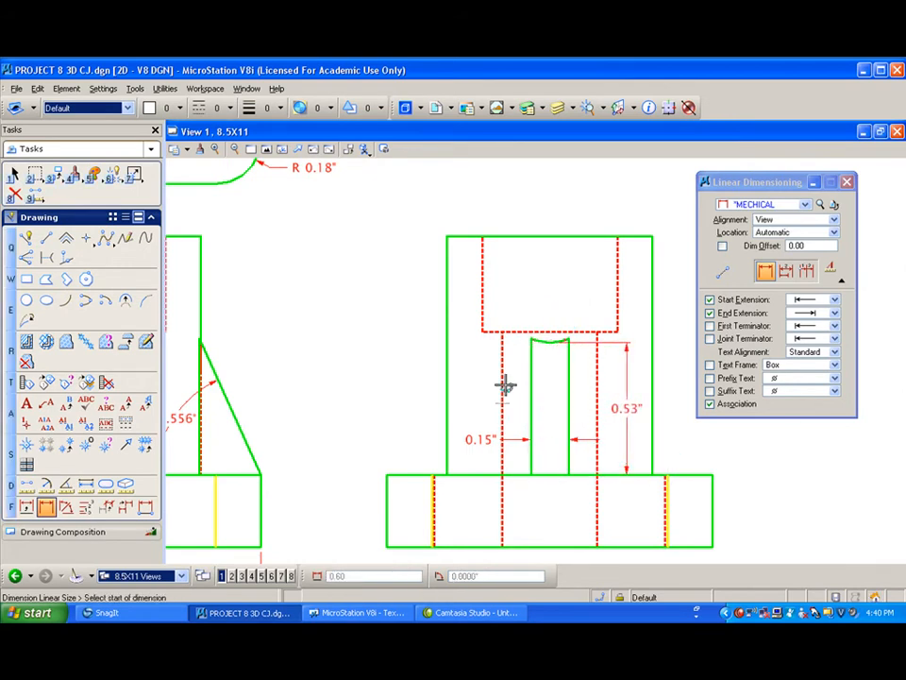
Step: Dimension the rib's full height in the side view from its upper right corner to the base, placed outside the first height dimension
{"action": "left_click", "coordinate": [570, 332]}
{"action": "left_click", "coordinate": [570, 473]}
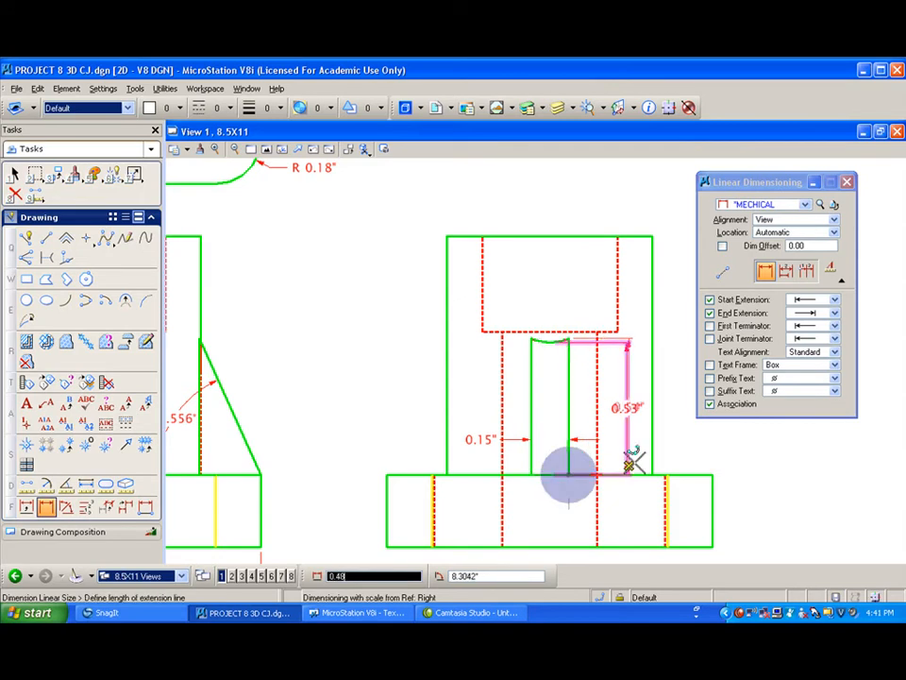
{"action": "left_click", "coordinate": [671, 462]}
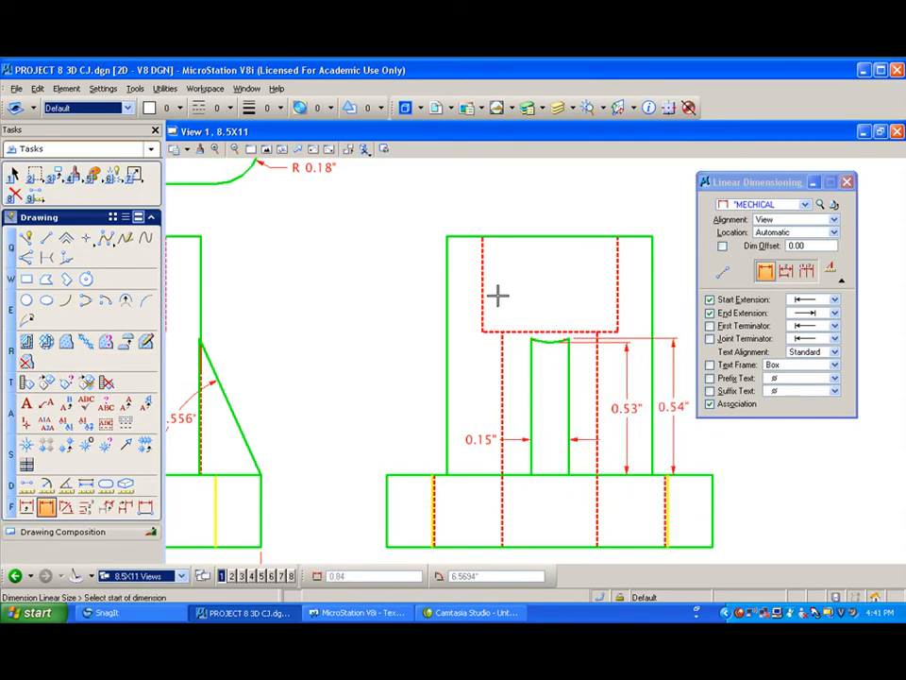
{"action": "scroll", "coordinate": [500, 298], "scroll_direction": "down", "scroll_amount": 2}
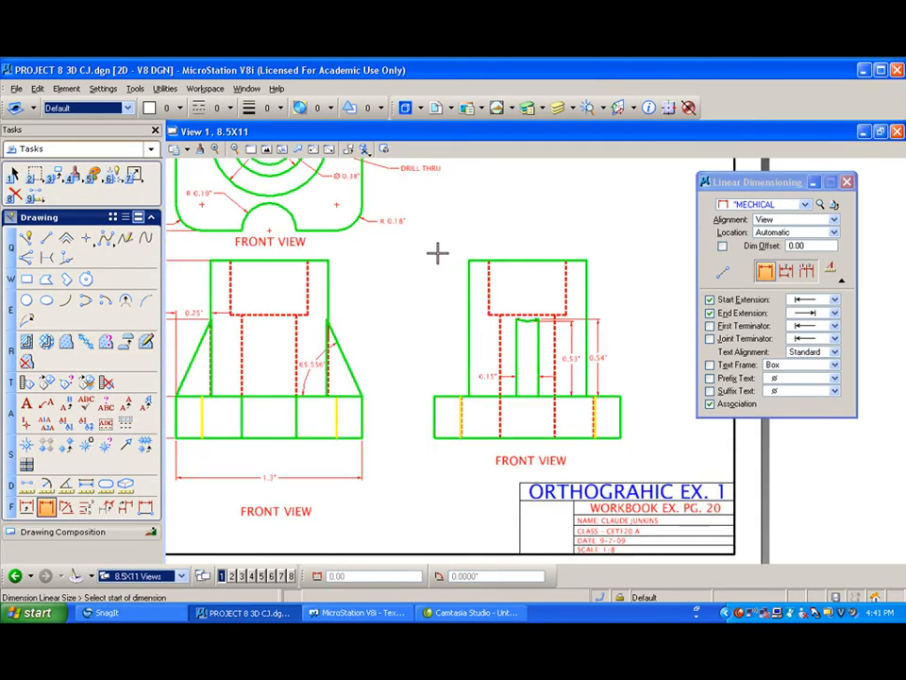
{"action": "scroll", "coordinate": [436, 252], "scroll_direction": "down", "scroll_amount": 2}
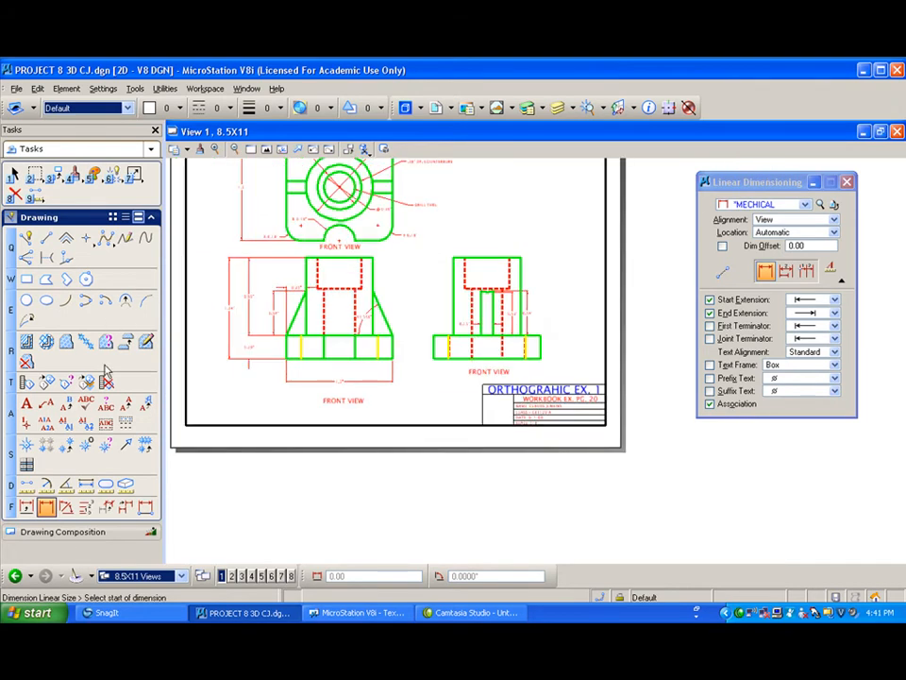
Step: Change the label under the top view from FRONT VIEW to TOP VIEW
{"action": "left_click", "coordinate": [66, 404]}
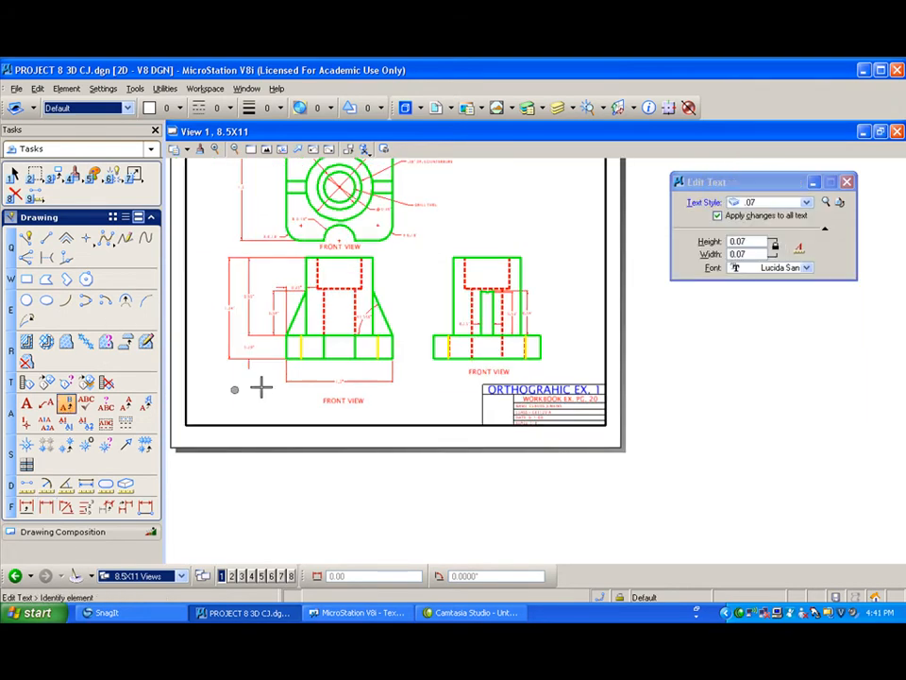
{"action": "left_click", "coordinate": [342, 246]}
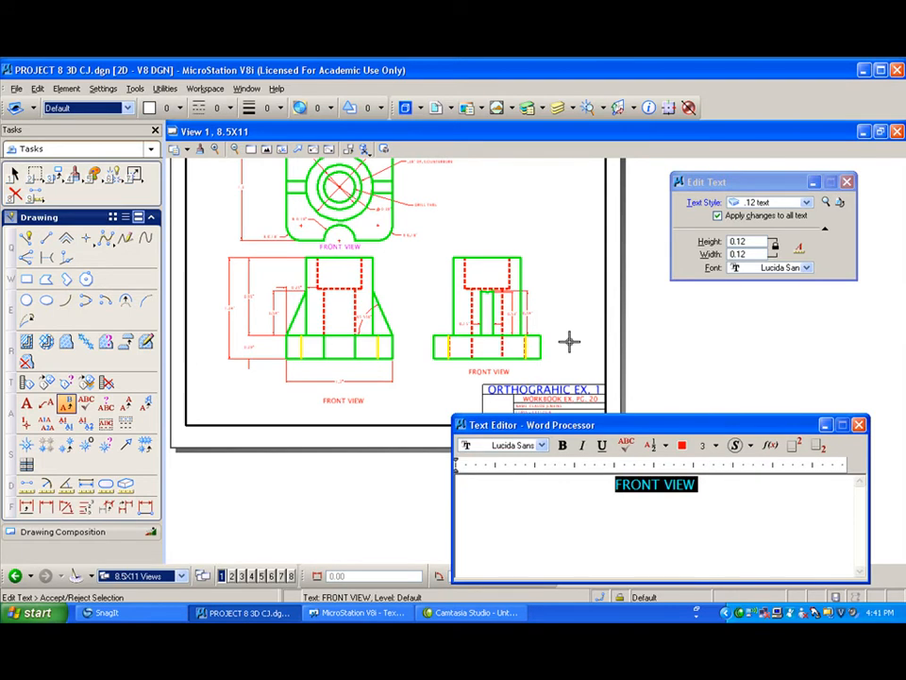
{"action": "type", "text": "TPO"}
{"action": "key", "text": "BackSpace"}
{"action": "key", "text": "BackSpace"}
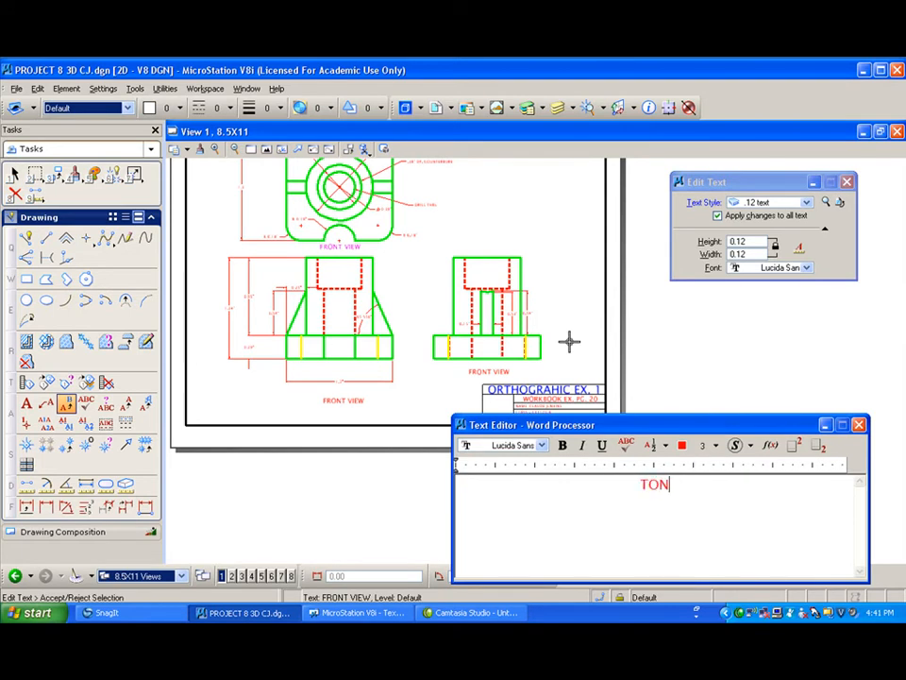
{"action": "key", "text": "BackSpace"}
{"action": "type", "text": "P BIEW"}
{"action": "key", "text": "BackSpace"}
{"action": "key", "text": "BackSpace"}
{"action": "key", "text": "BackSpace"}
{"action": "key", "text": "BackSpace"}
{"action": "type", "text": "VIEW"}
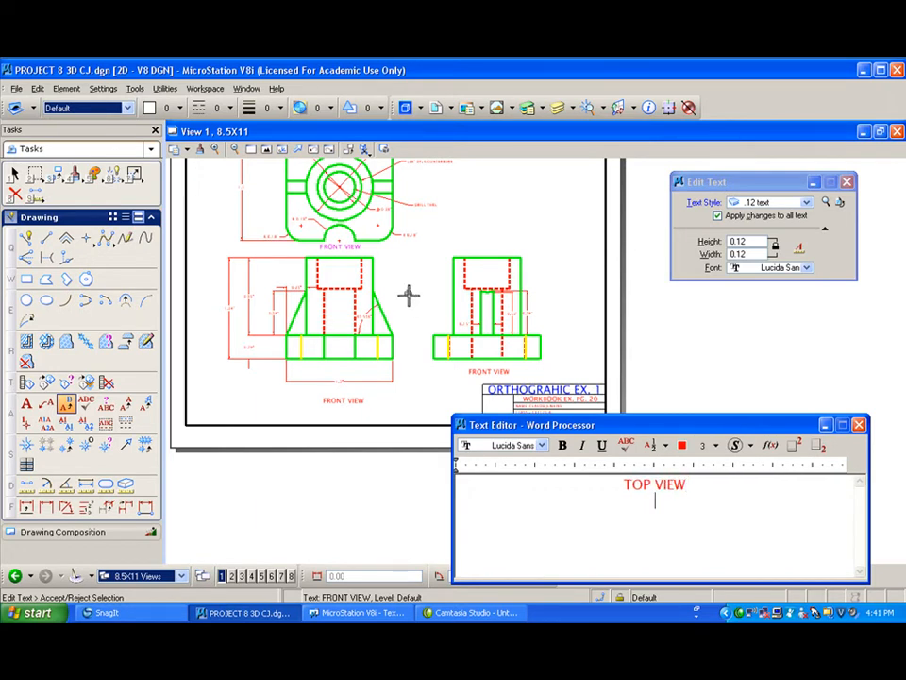
{"action": "left_click", "coordinate": [376, 323]}
Step: Change the label under the side view to RIGHT SIDE VIEW
{"action": "left_click", "coordinate": [481, 371]}
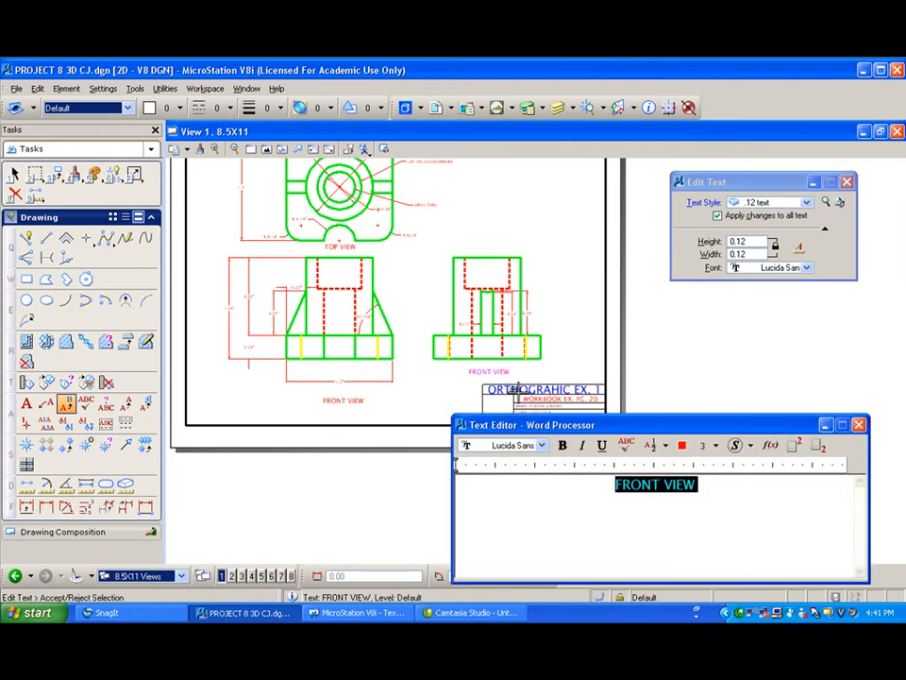
{"action": "type", "text": "RIGHT SIDE VIEW"}
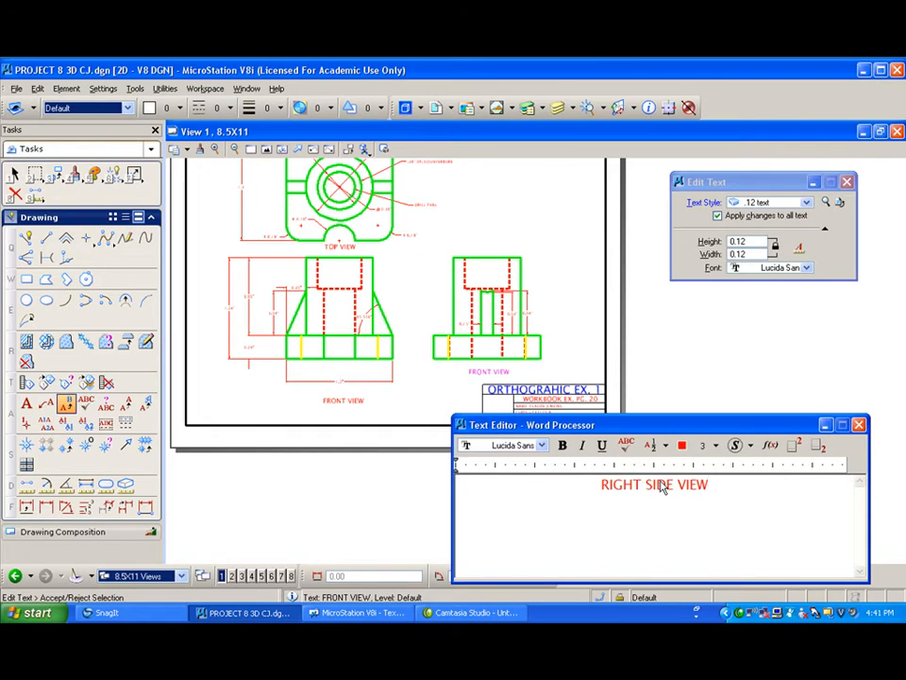
{"action": "left_click", "coordinate": [577, 338]}
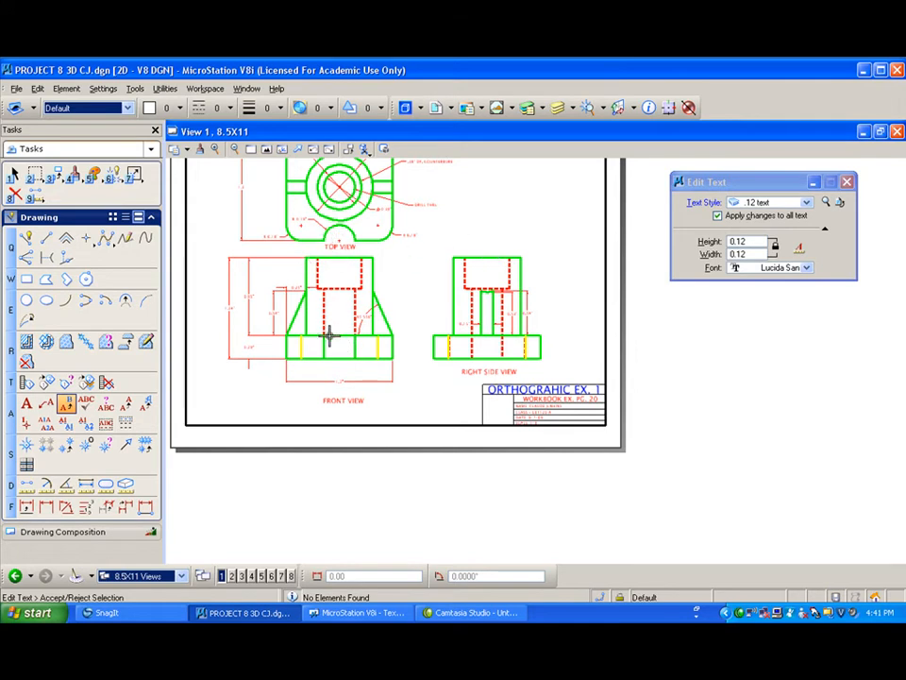
Step: Replace the title block's main heading with 3D MODEL EXERCISE
{"action": "scroll", "coordinate": [437, 257], "scroll_direction": "up", "scroll_amount": 1}
{"action": "scroll", "coordinate": [426, 259], "scroll_direction": "down", "scroll_amount": 3}
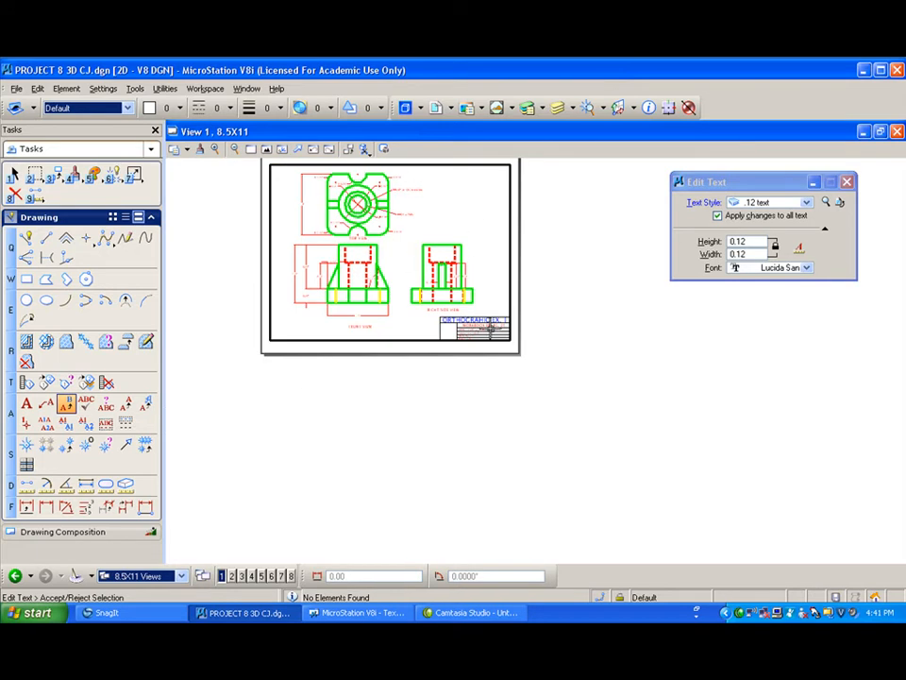
{"action": "scroll", "coordinate": [463, 312], "scroll_direction": "up", "scroll_amount": 3}
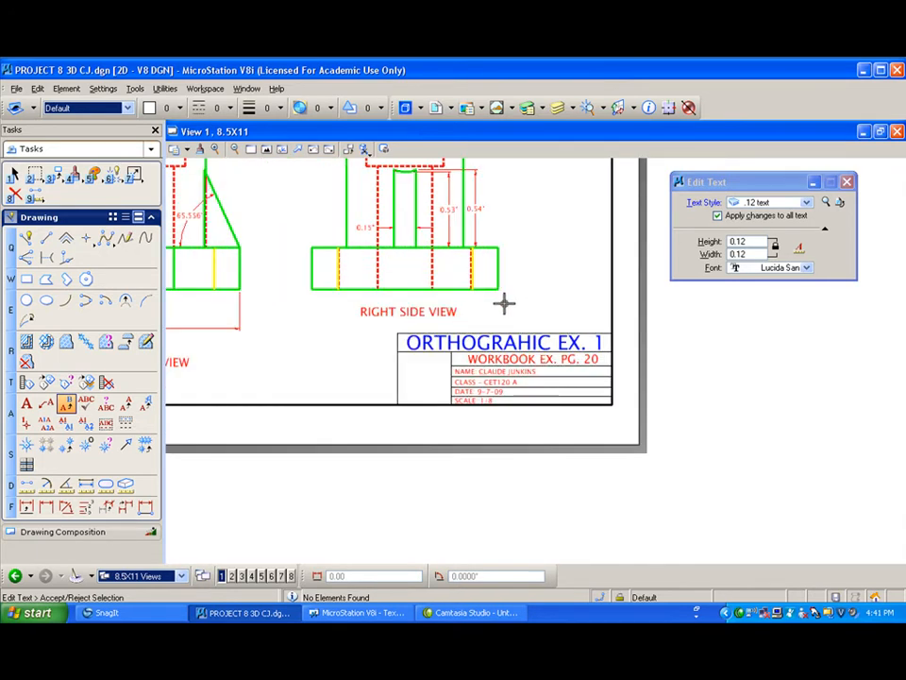
{"action": "scroll", "coordinate": [440, 312], "scroll_direction": "down", "scroll_amount": 3}
{"action": "left_click", "coordinate": [67, 405]}
{"action": "left_click", "coordinate": [503, 345]}
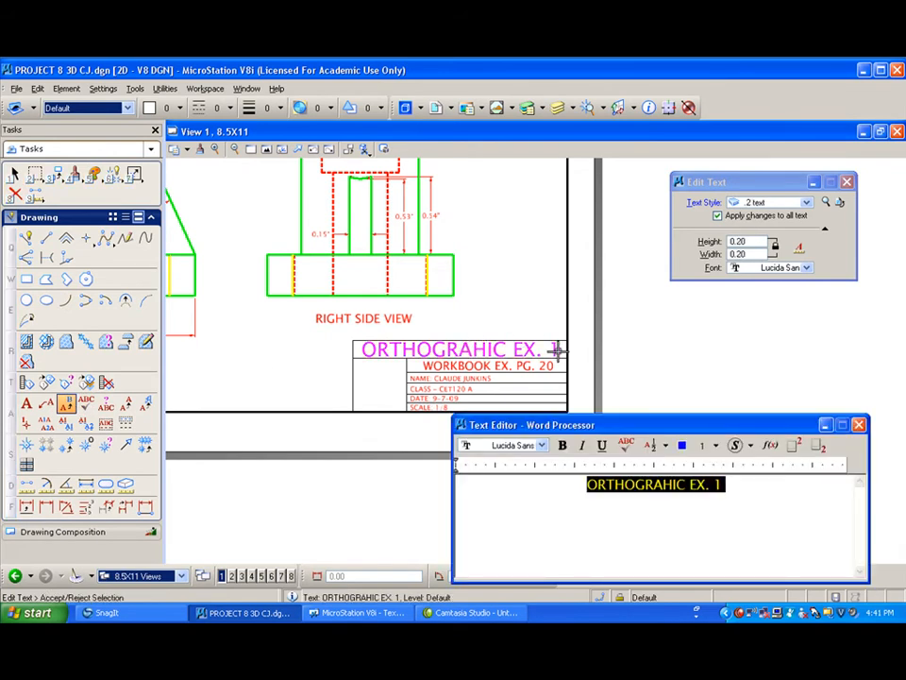
{"action": "type", "text": "3D MODEL "}
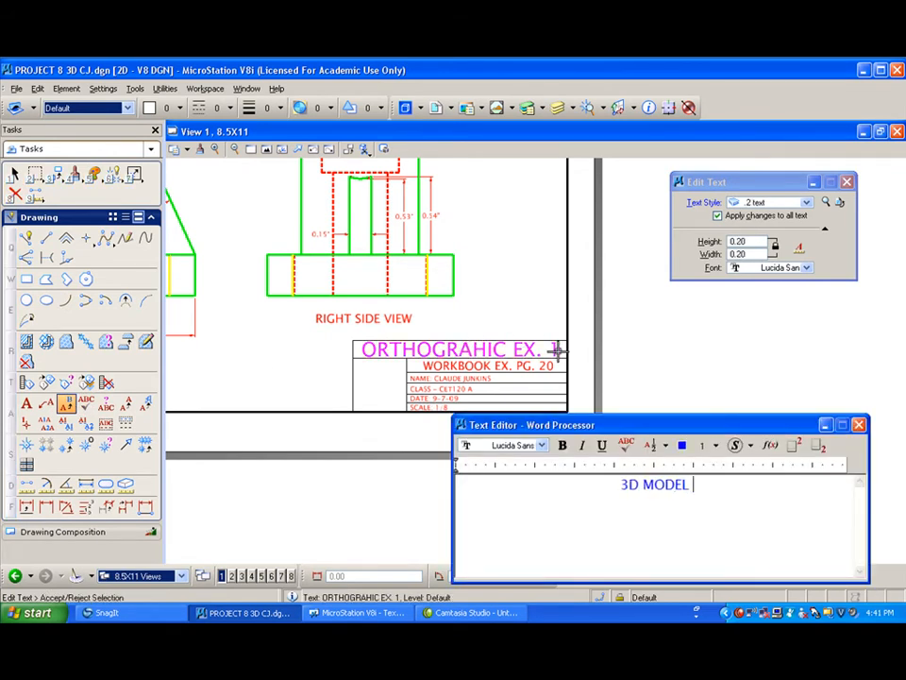
{"action": "type", "text": "EXERCISE"}
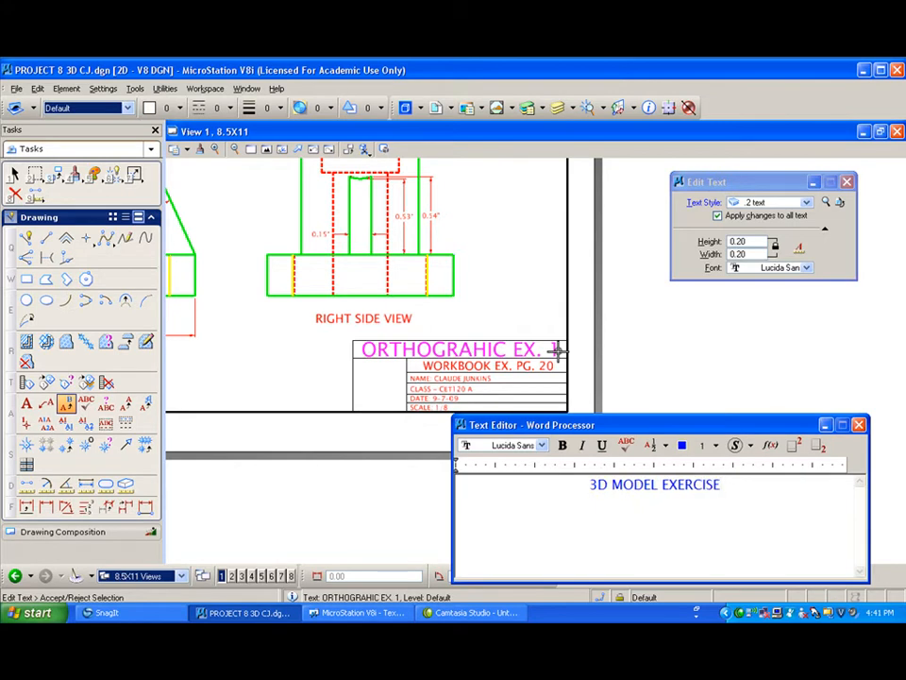
{"action": "left_click", "coordinate": [542, 244]}
Step: Replace the workbook line below the title block's heading with CET120
{"action": "left_click", "coordinate": [497, 370]}
{"action": "type", "text": "CEDT120"}
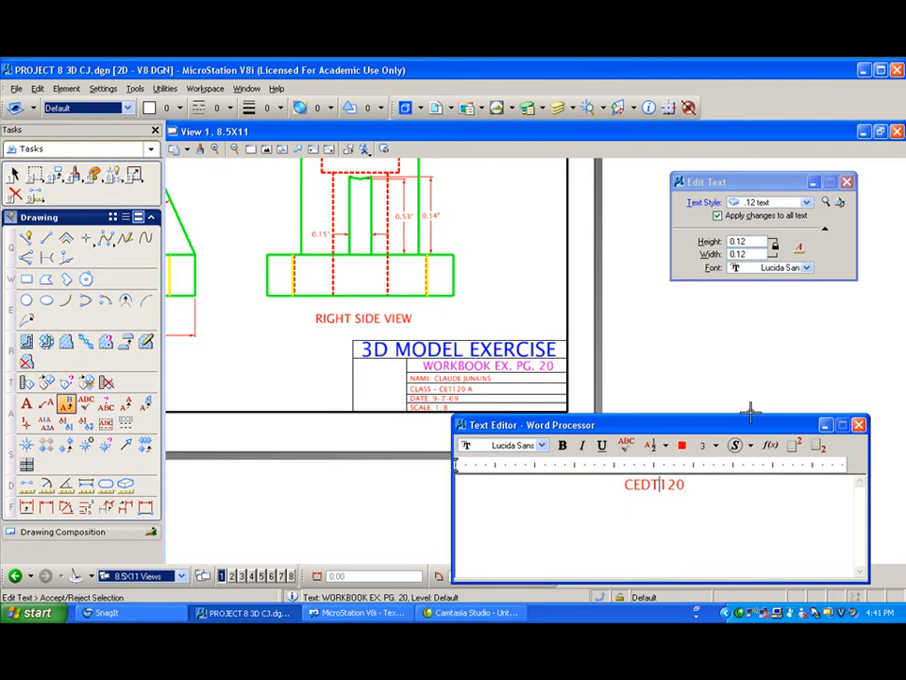
{"action": "key", "text": "Left"}
{"action": "key", "text": "Left"}
{"action": "key", "text": "Left"}
{"action": "key", "text": "BackSpace"}
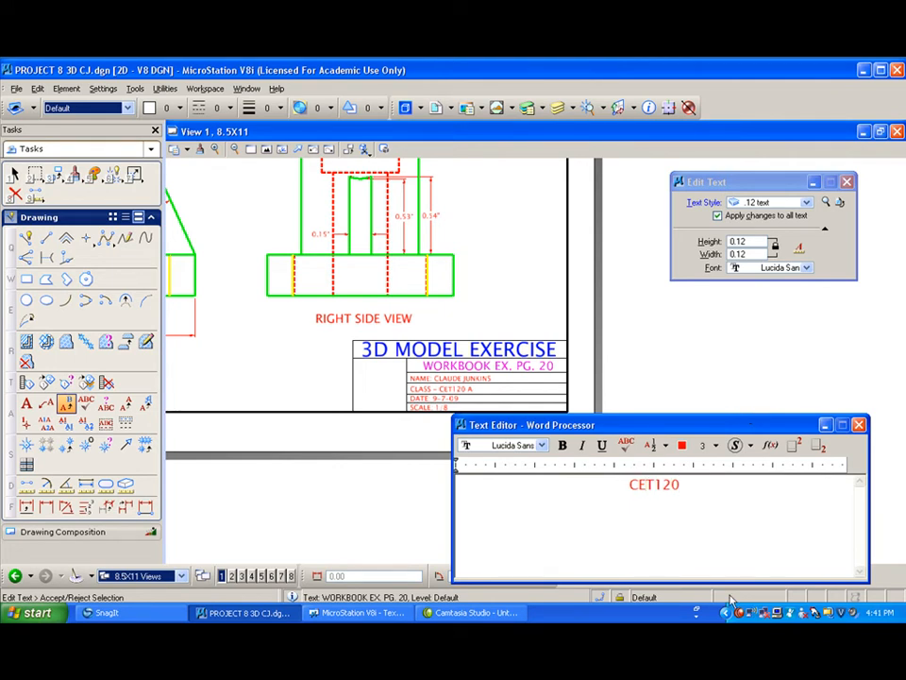
{"action": "left_click", "coordinate": [495, 290]}
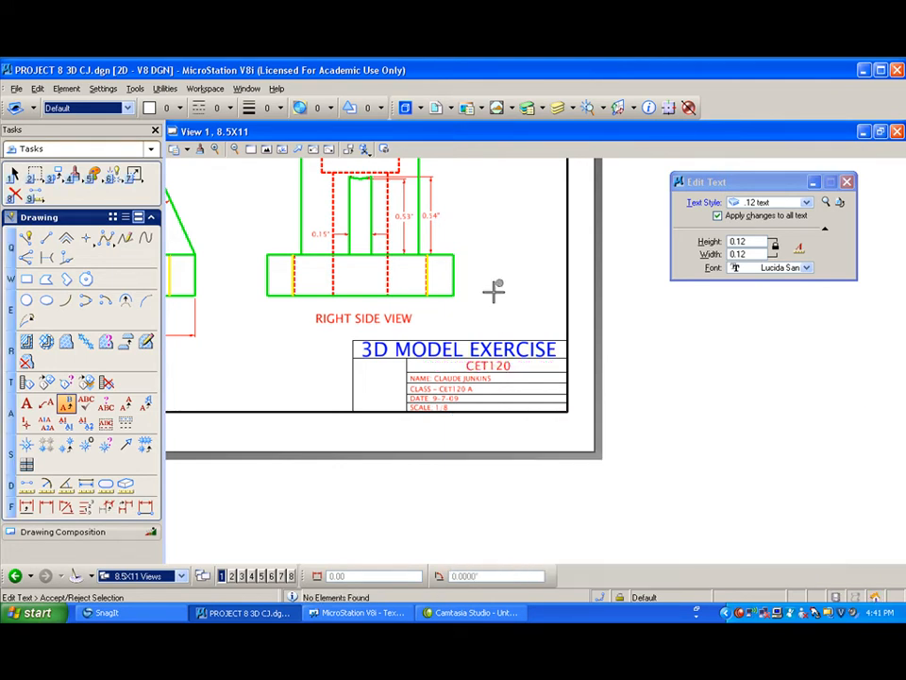
Step: Set the date in the title block to 10-1-09, keeping the DATE: prefix
{"action": "left_click", "coordinate": [453, 398]}
{"action": "left_click_drag", "start_coordinate": [501, 486], "coordinate": [584, 485]}
{"action": "type", "text": "10-1-09"}
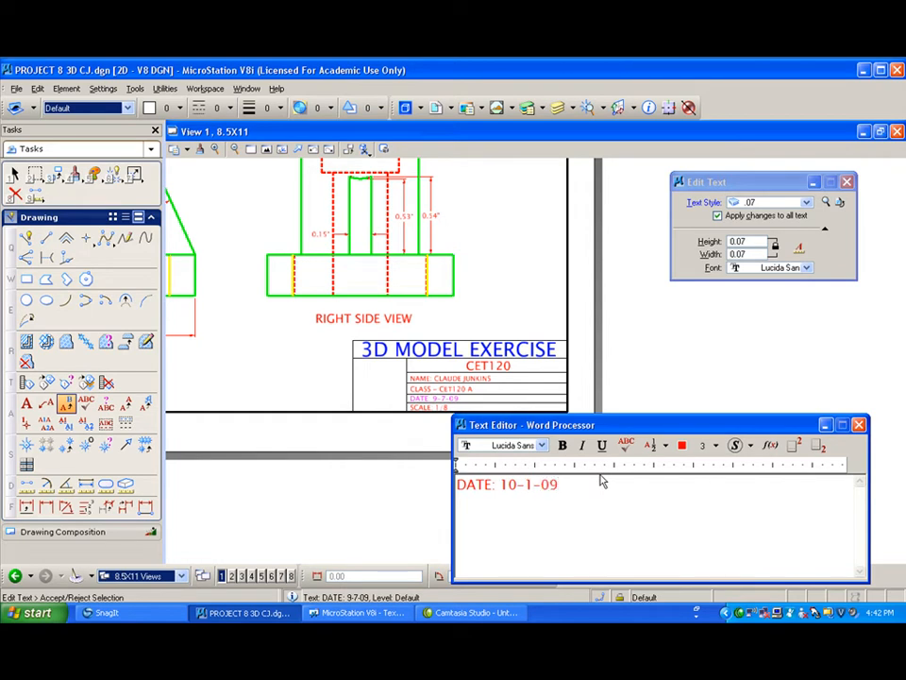
{"action": "left_click", "coordinate": [501, 249]}
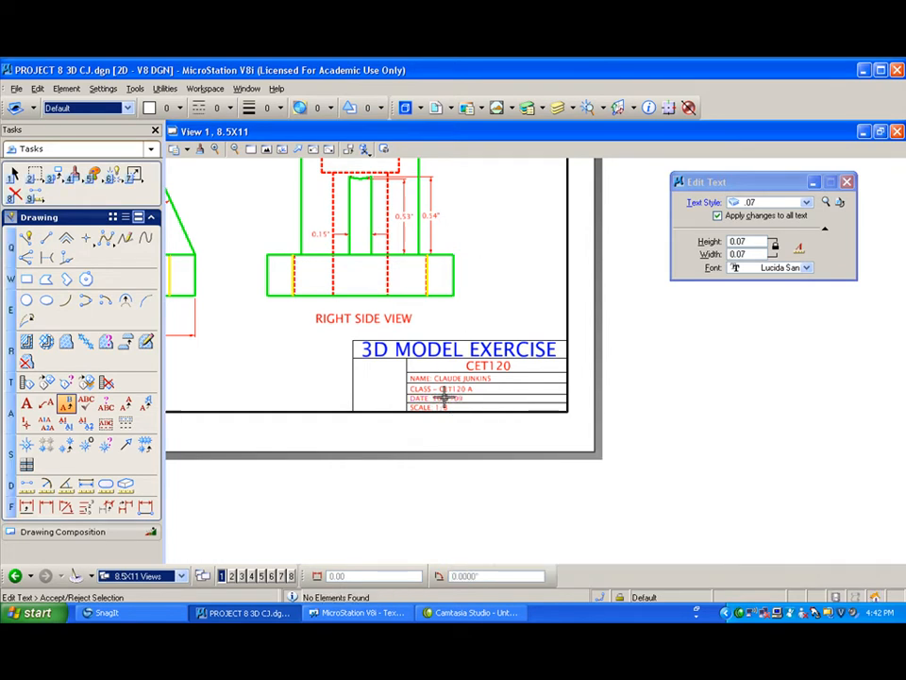
Step: Set the scale in the title block to 2X, keeping the SCALE: prefix
{"action": "left_click", "coordinate": [441, 406]}
{"action": "left_click_drag", "start_coordinate": [505, 486], "coordinate": [597, 499]}
{"action": "type", "text": "2X"}
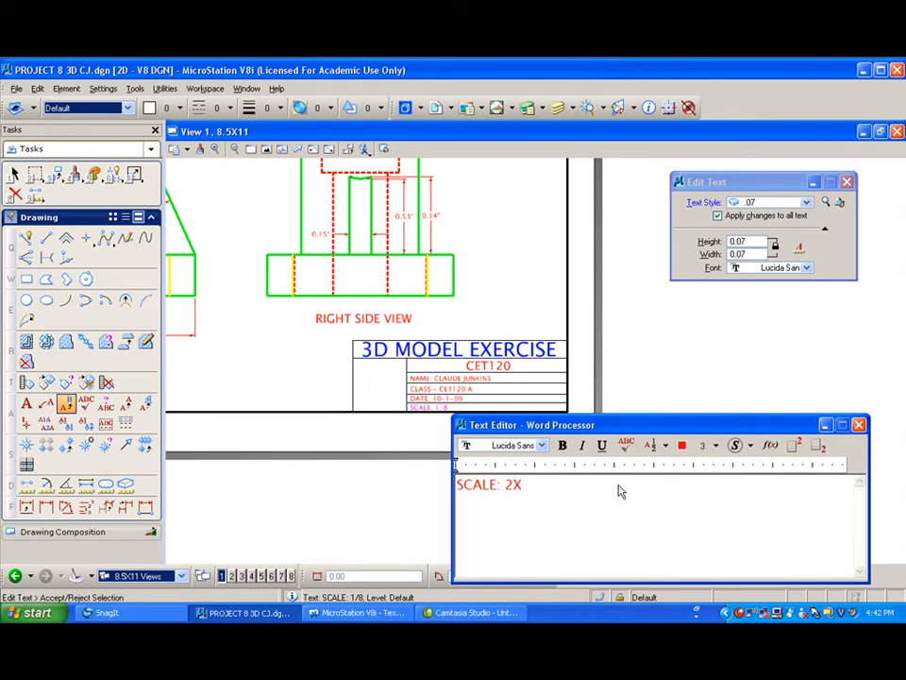
{"action": "left_click", "coordinate": [501, 263]}
Step: Fit the whole sheet in view and set up printing with the Bentley driver pdfmyprinter.pltcfg from My Documents\CET120CJ\UTILITIES
{"action": "left_click", "coordinate": [266, 150]}
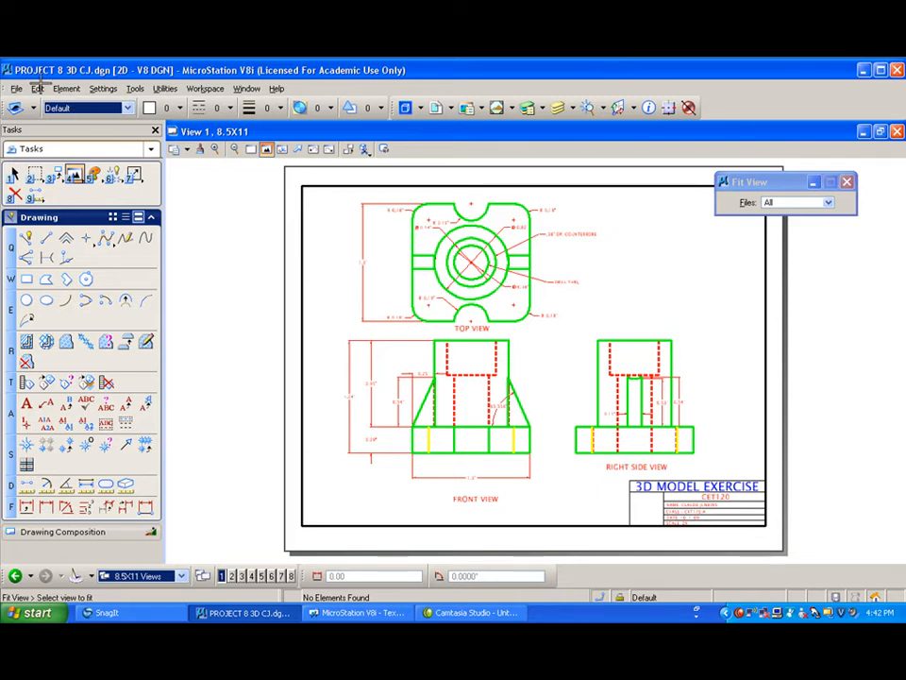
{"action": "key", "text": "ctrl+p"}
{"action": "left_click_drag", "start_coordinate": [166, 162], "coordinate": [276, 168]}
{"action": "left_click", "coordinate": [132, 185]}
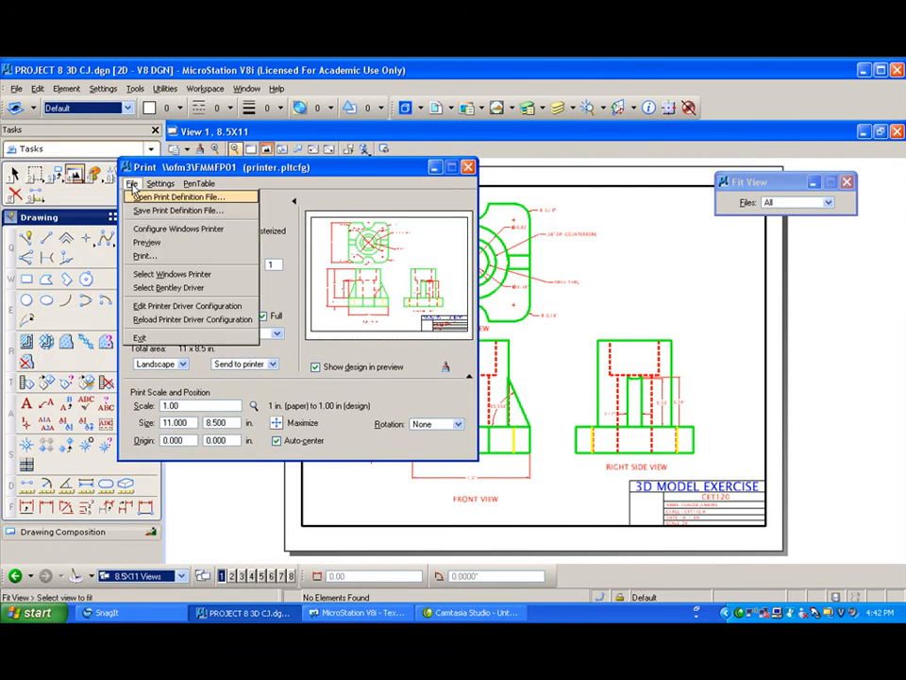
{"action": "left_click", "coordinate": [176, 288]}
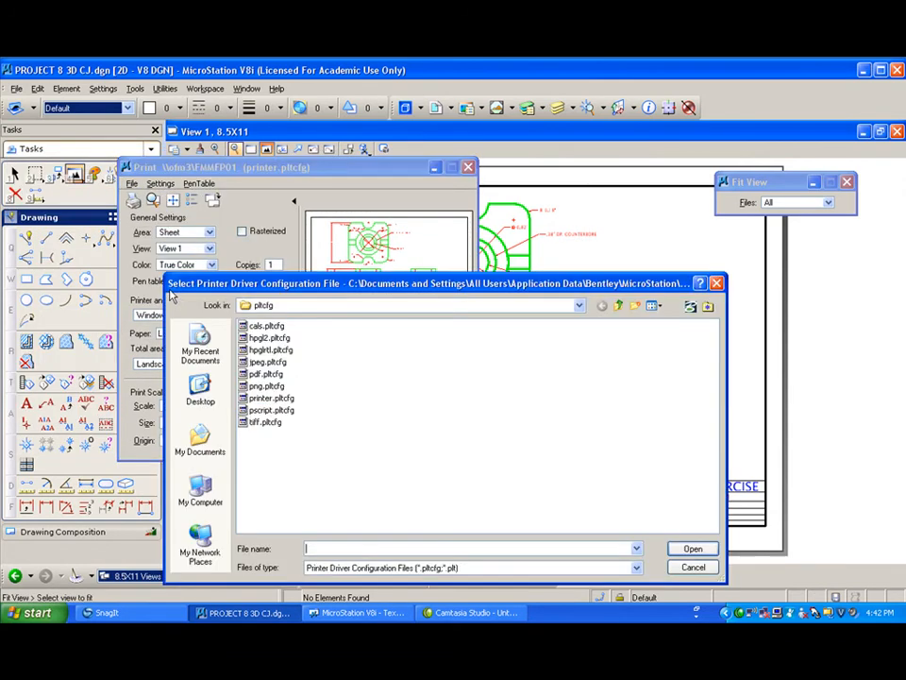
{"action": "left_click", "coordinate": [580, 306]}
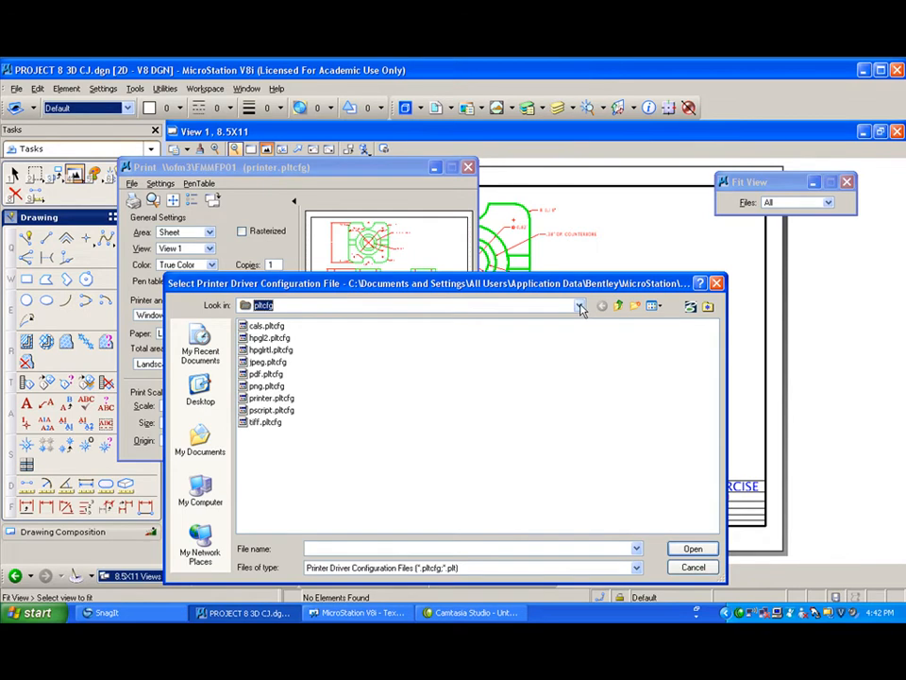
{"action": "left_click", "coordinate": [580, 306]}
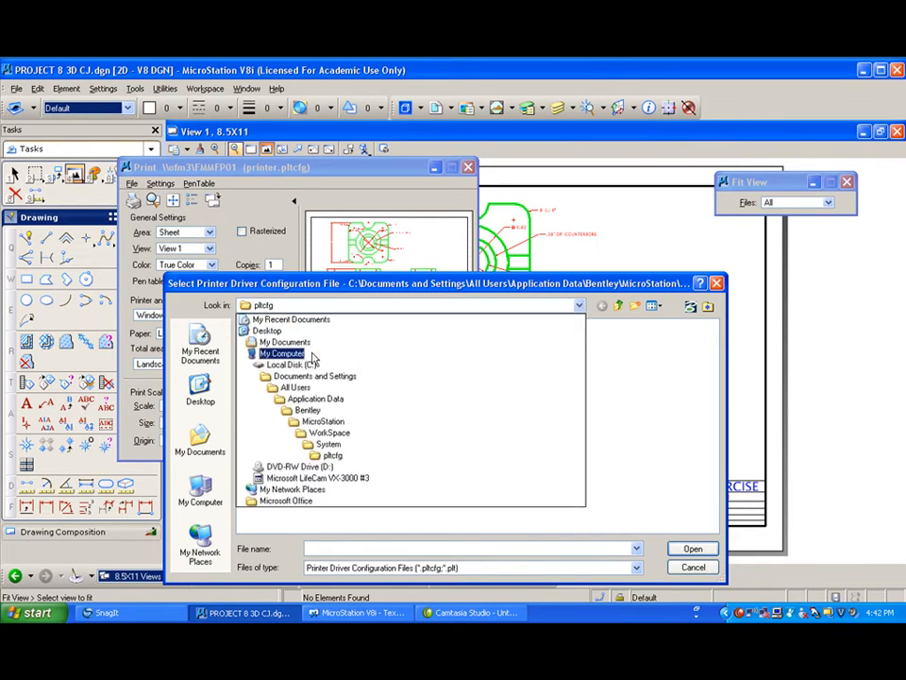
{"action": "left_click", "coordinate": [302, 342]}
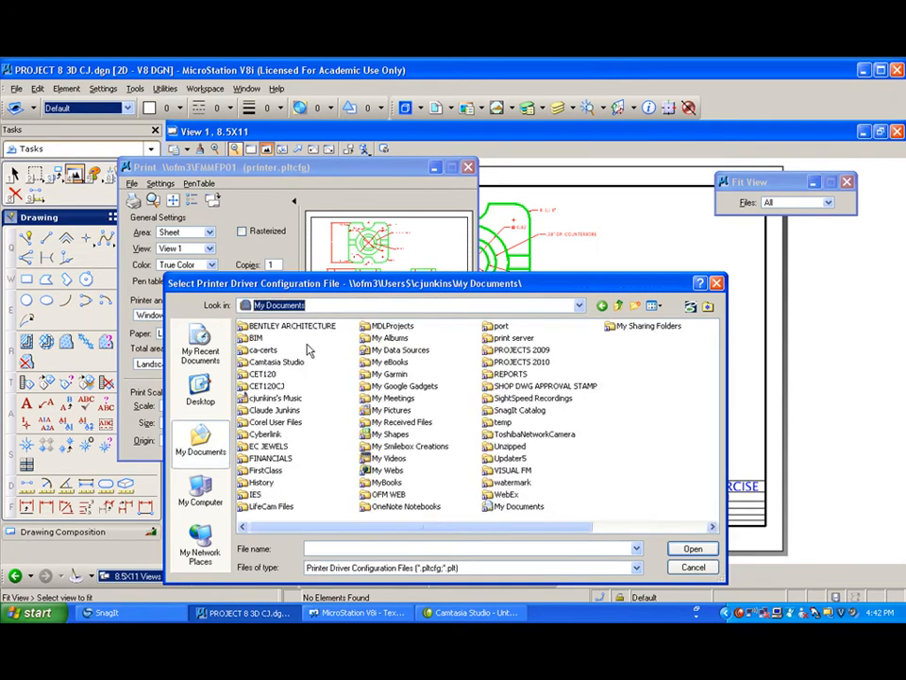
{"action": "double_click", "coordinate": [272, 386]}
{"action": "double_click", "coordinate": [266, 375]}
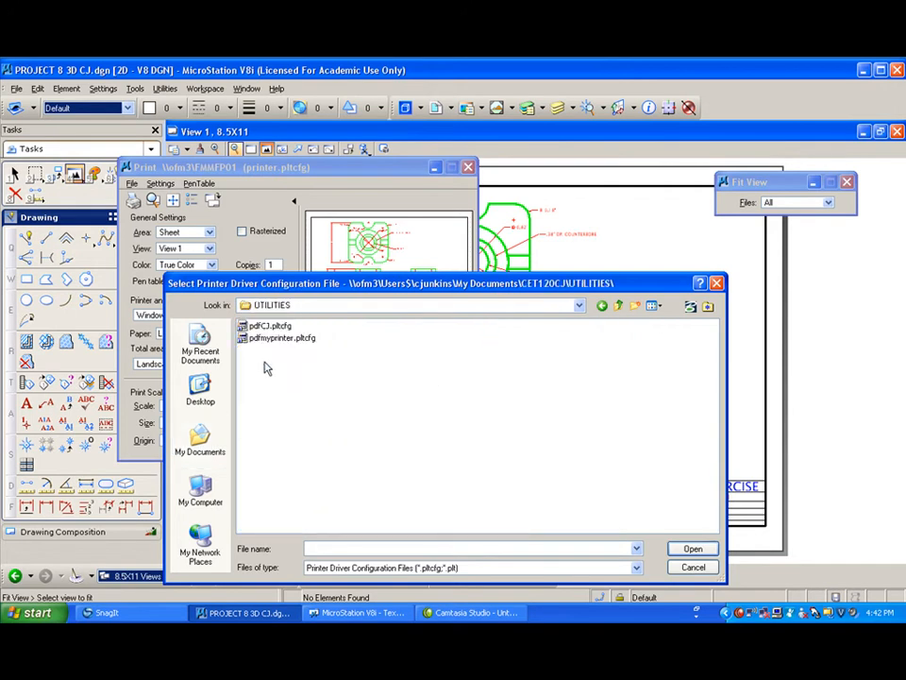
{"action": "double_click", "coordinate": [268, 340]}
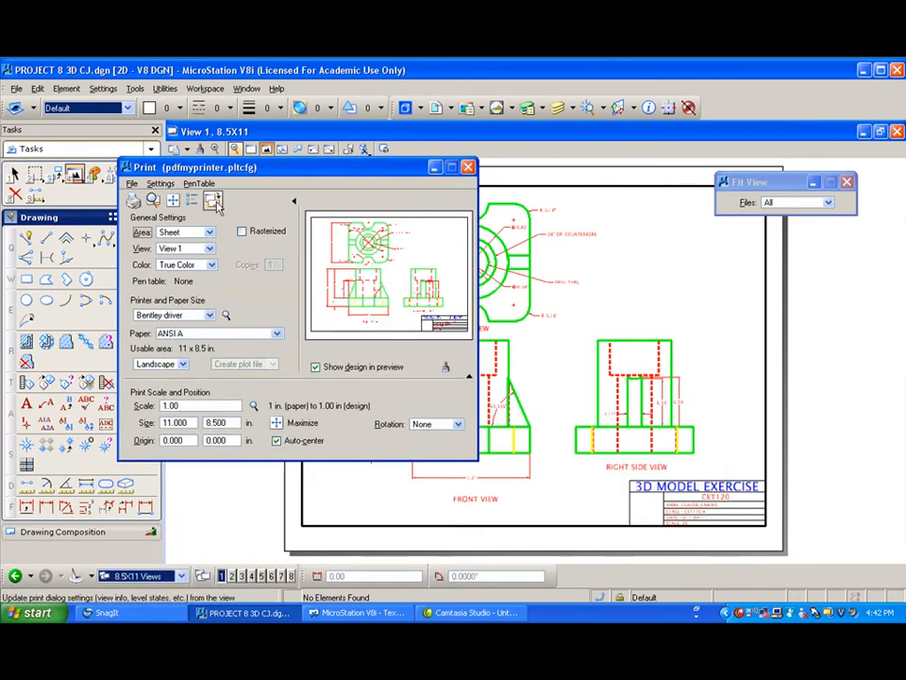
Step: Attach the pen table mypenv2.tbl from the UTILITIES folder to the print setup
{"action": "left_click", "coordinate": [199, 183]}
{"action": "left_click", "coordinate": [204, 211]}
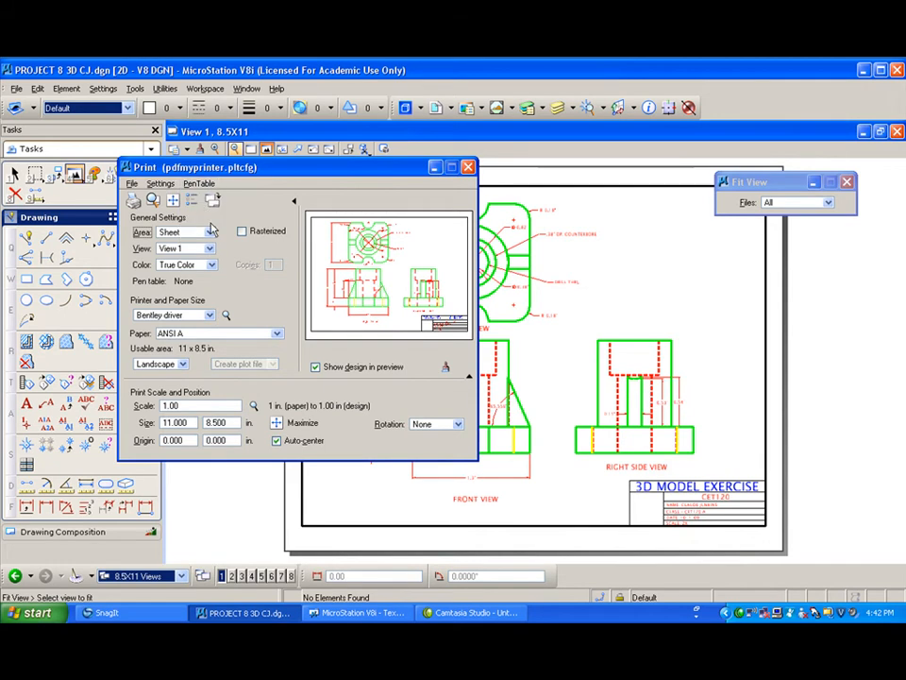
{"action": "double_click", "coordinate": [272, 338]}
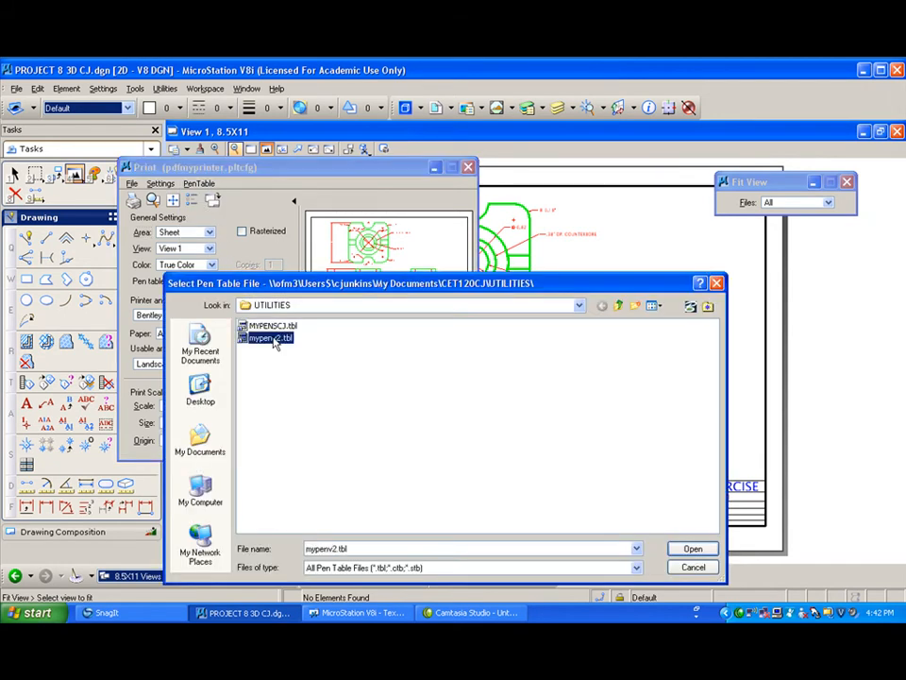
Step: Preview the print at an enlarged size to check the sheet's line work and text, and close the preview
{"action": "left_click", "coordinate": [153, 201]}
{"action": "left_click_drag", "start_coordinate": [264, 176], "coordinate": [733, 94]}
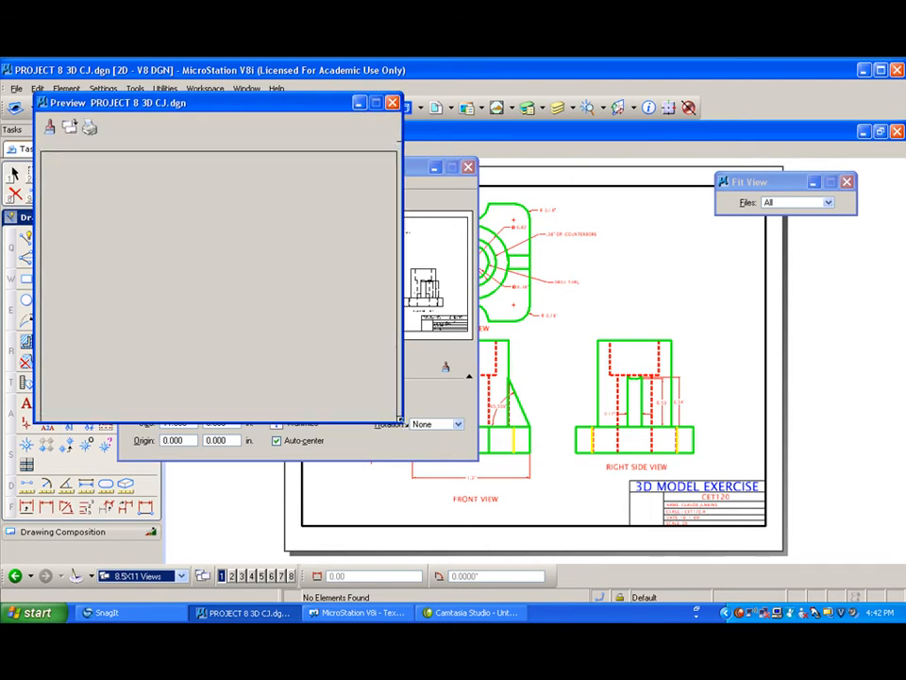
{"action": "left_click_drag", "start_coordinate": [401, 419], "coordinate": [629, 596]}
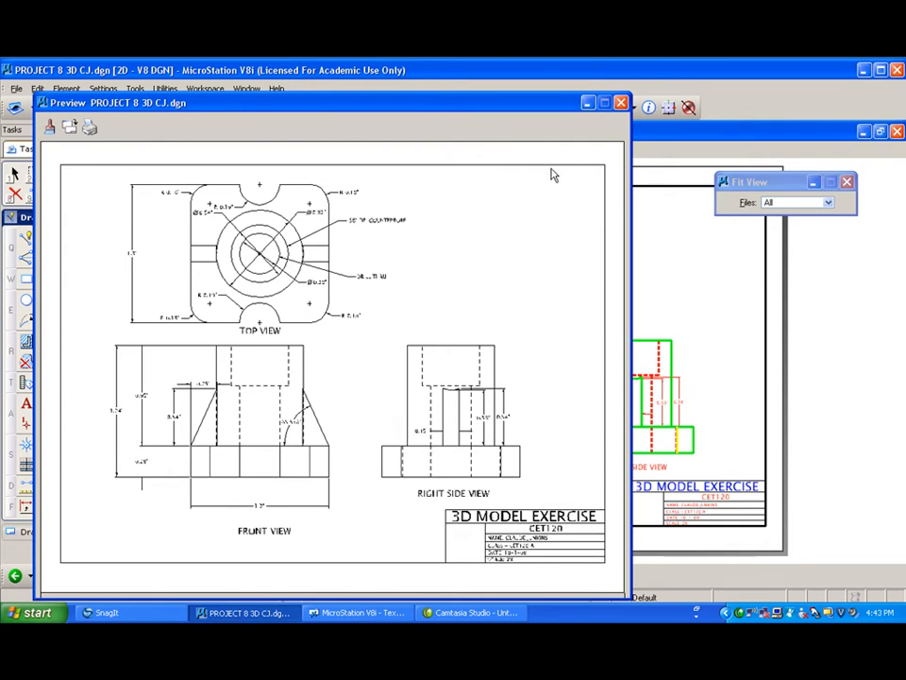
{"action": "left_click", "coordinate": [623, 102]}
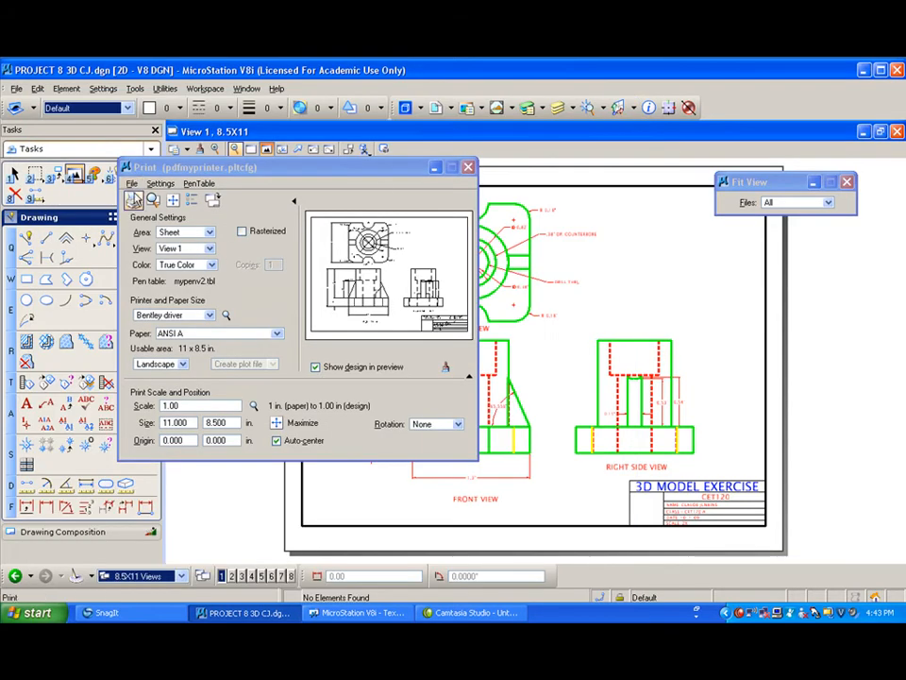
Step: Start printing the sheet to a PDF and choose the CET120CJ\HOMEWORK folder as its destination
{"action": "left_click", "coordinate": [133, 199]}
{"action": "left_click", "coordinate": [578, 306]}
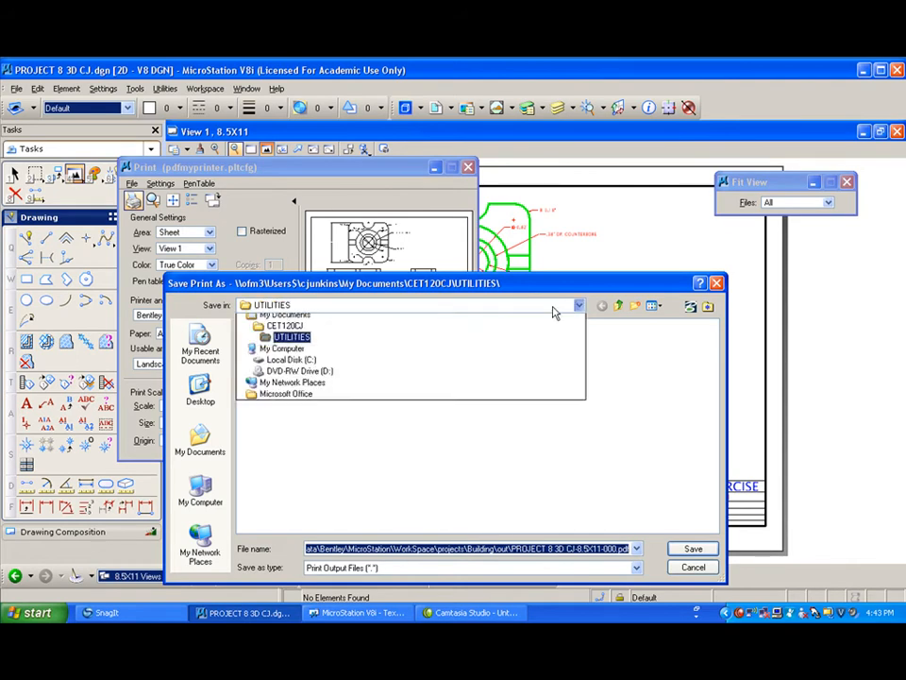
{"action": "left_click", "coordinate": [345, 350]}
{"action": "double_click", "coordinate": [275, 328]}
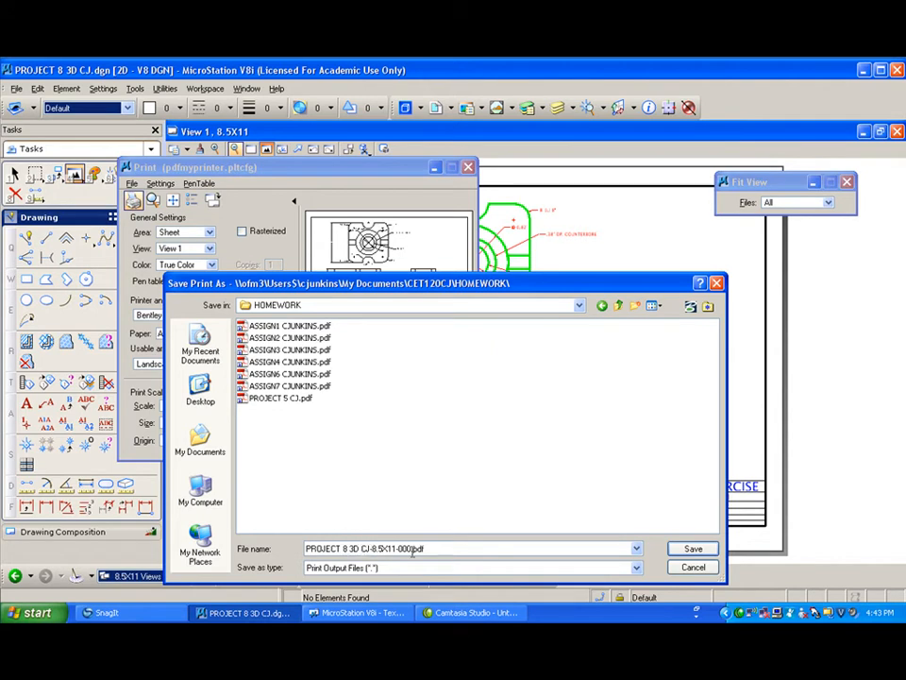
Step: Save the PDF print in the HOMEWORK folder as ASSIGN 8 followed by the author's name, and close the print setup
{"action": "left_click", "coordinate": [382, 547]}
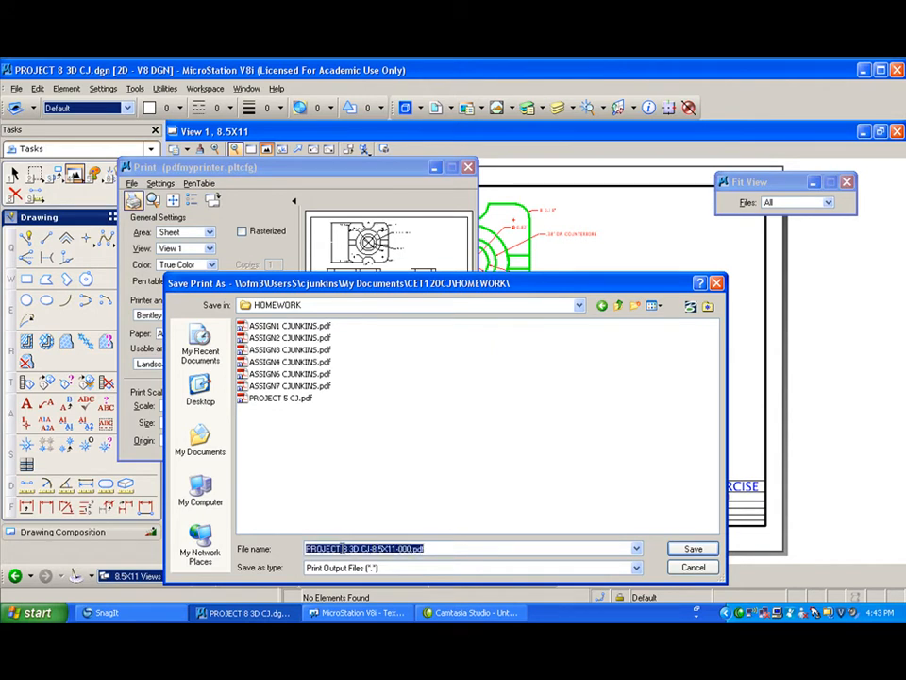
{"action": "left_click_drag", "start_coordinate": [306, 547], "coordinate": [408, 548]}
{"action": "type", "text": "AS"}
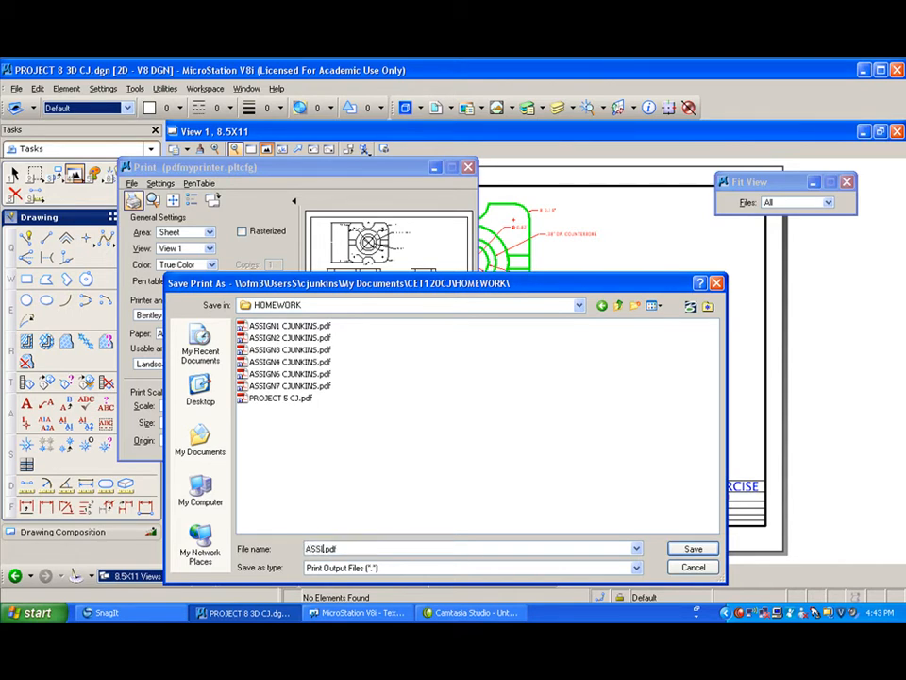
{"action": "type", "text": "SIGN 8 CJUNKIN"}
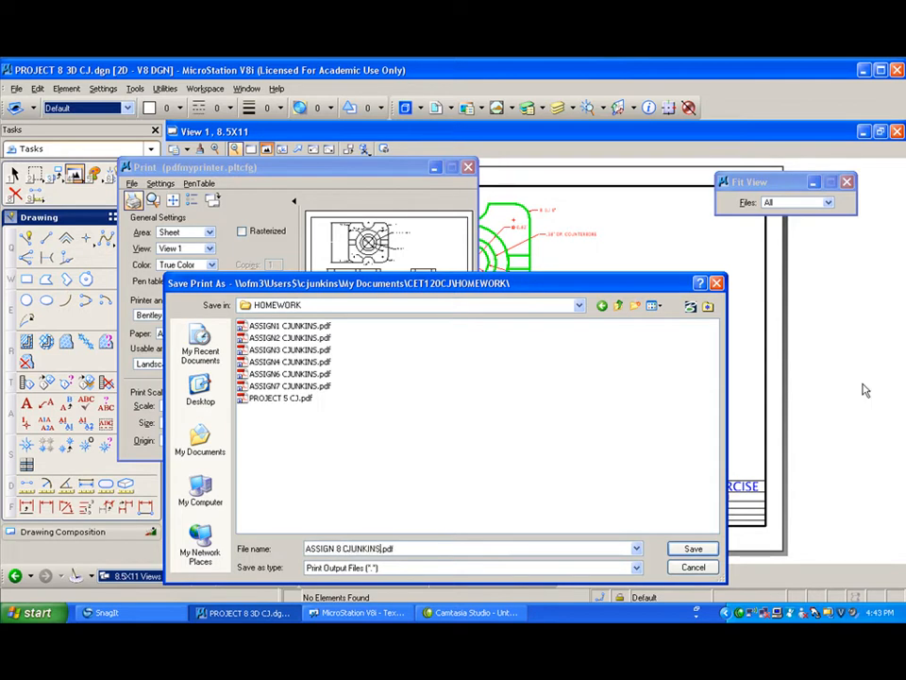
{"action": "left_click", "coordinate": [693, 547]}
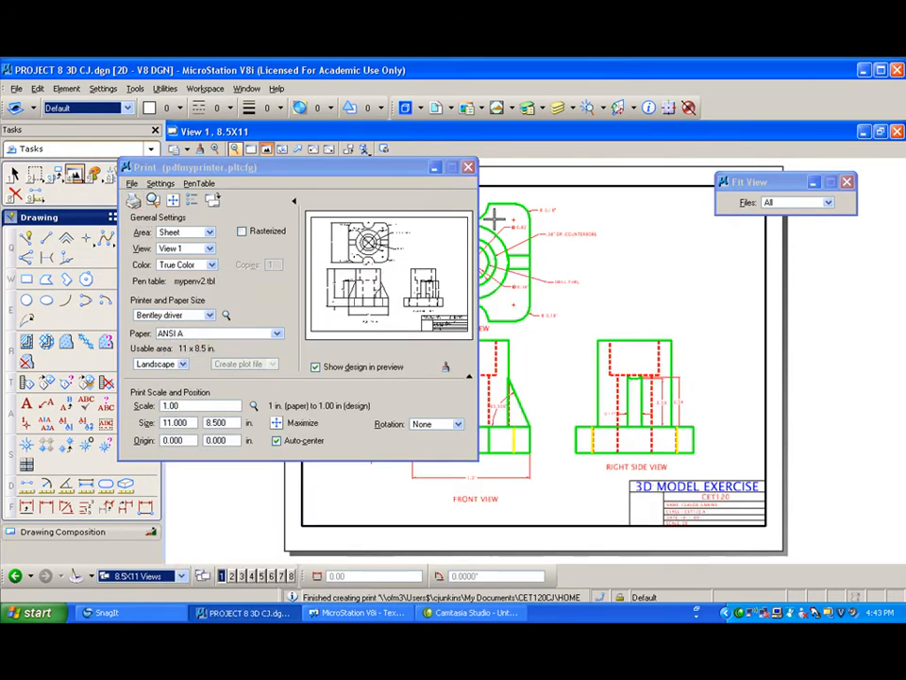
{"action": "left_click", "coordinate": [469, 167]}
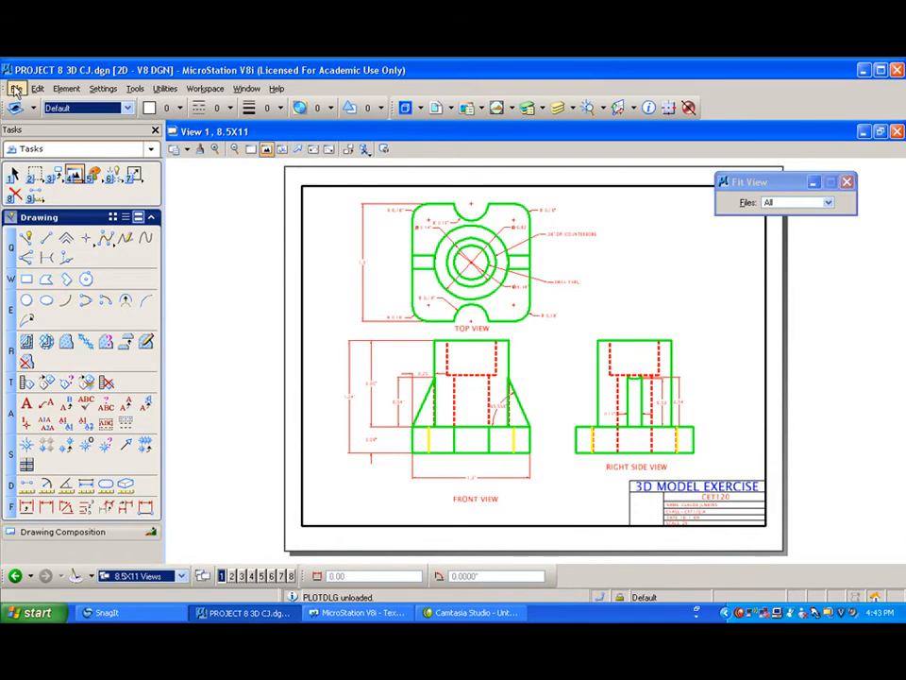
Step: Open the 3D MODEL PRIMITIVE model and show the whole part from the Top view
{"action": "left_click", "coordinate": [151, 575]}
{"action": "left_click", "coordinate": [156, 523]}
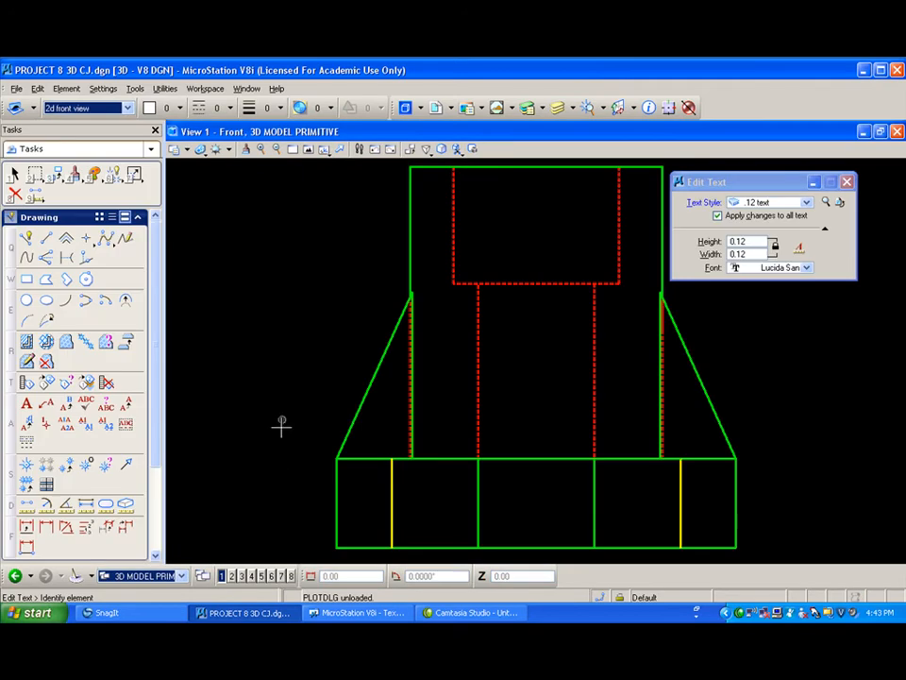
{"action": "left_click", "coordinate": [326, 149]}
{"action": "left_click", "coordinate": [330, 182]}
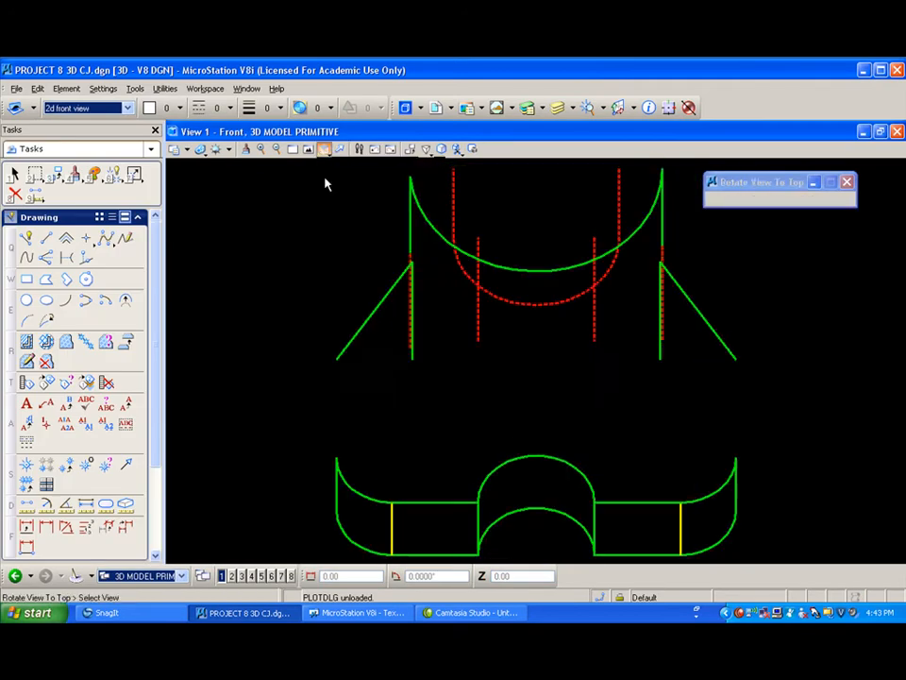
{"action": "left_click", "coordinate": [558, 107]}
{"action": "left_click_drag", "start_coordinate": [609, 295], "coordinate": [604, 360]}
{"action": "left_click", "coordinate": [309, 151]}
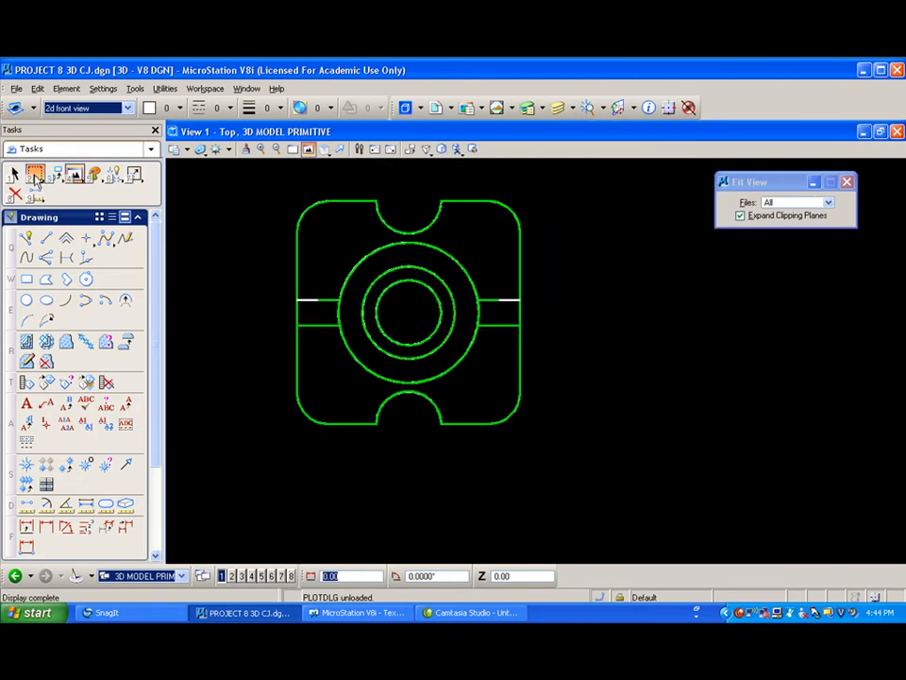
Step: Place a block fence around the right end of the part in the top view and stretch it outward to about 1.48" overall length
{"action": "left_click", "coordinate": [35, 175]}
{"action": "left_click", "coordinate": [579, 175]}
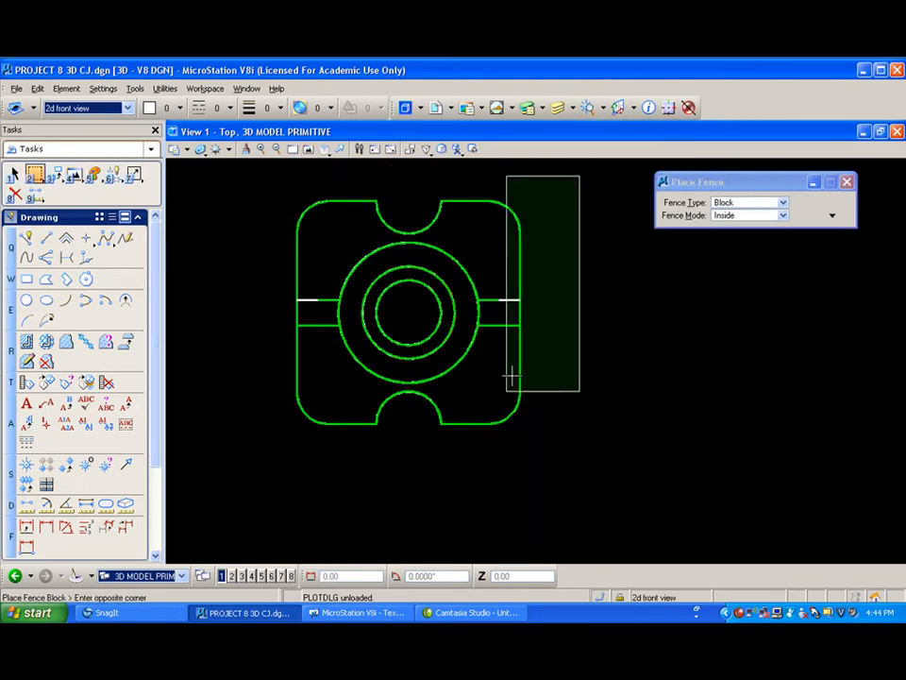
{"action": "left_click", "coordinate": [484, 460]}
{"action": "left_click_drag", "start_coordinate": [35, 174], "coordinate": [84, 224]}
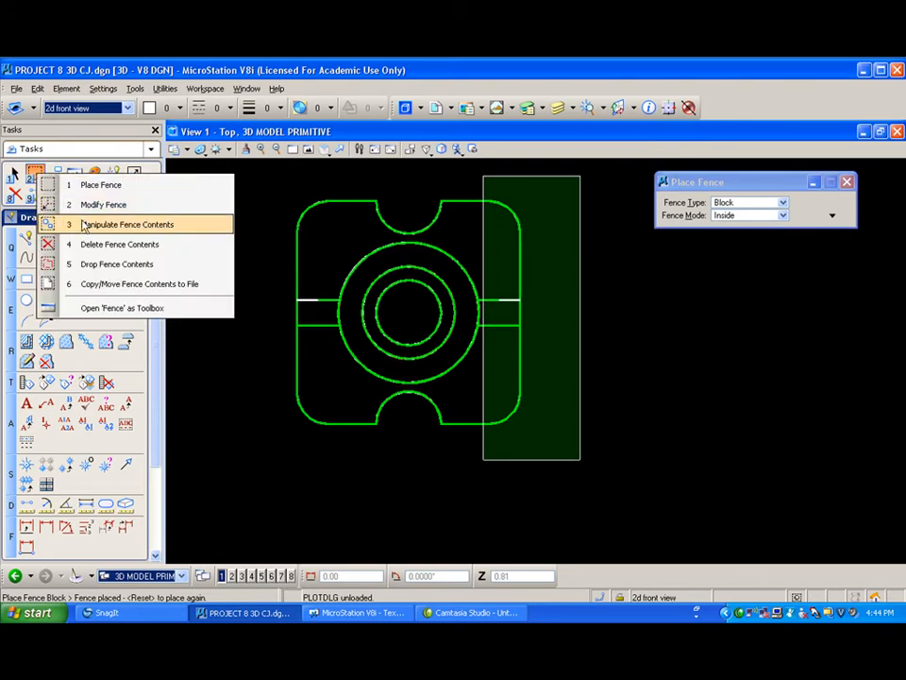
{"action": "left_click", "coordinate": [84, 223]}
{"action": "left_click", "coordinate": [628, 341]}
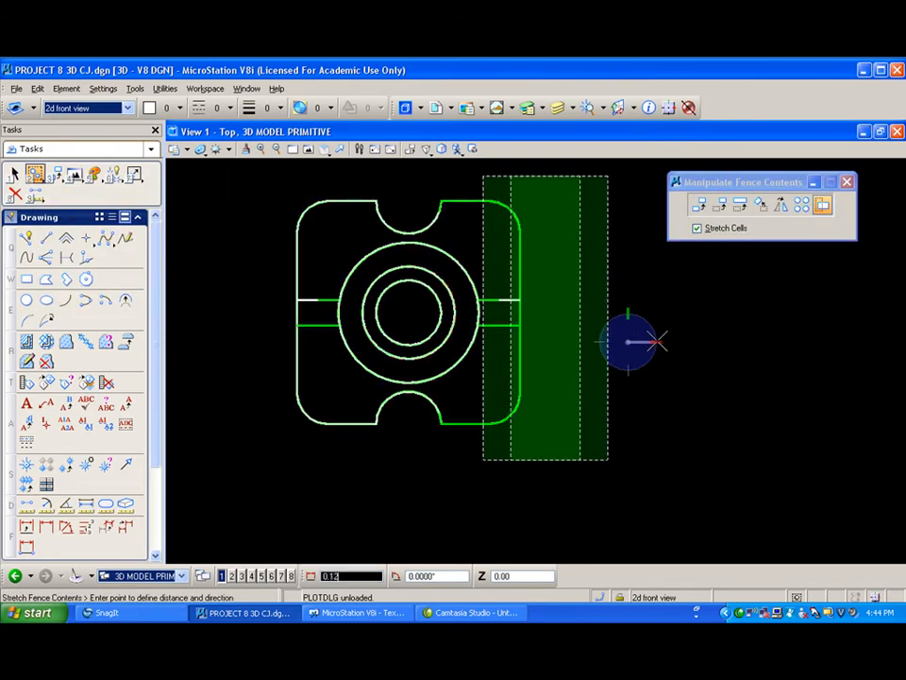
{"action": "left_click", "coordinate": [659, 340]}
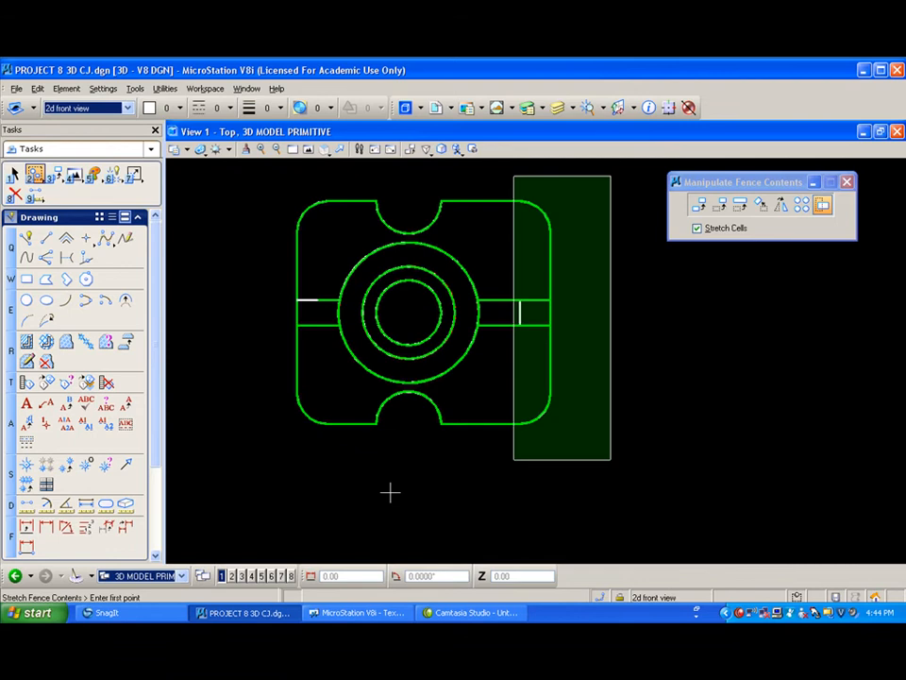
Step: Return to the 8.5X11 sheet and examine how the views and dimensions respond to the stretched model
{"action": "left_click", "coordinate": [182, 576]}
{"action": "left_click", "coordinate": [179, 558]}
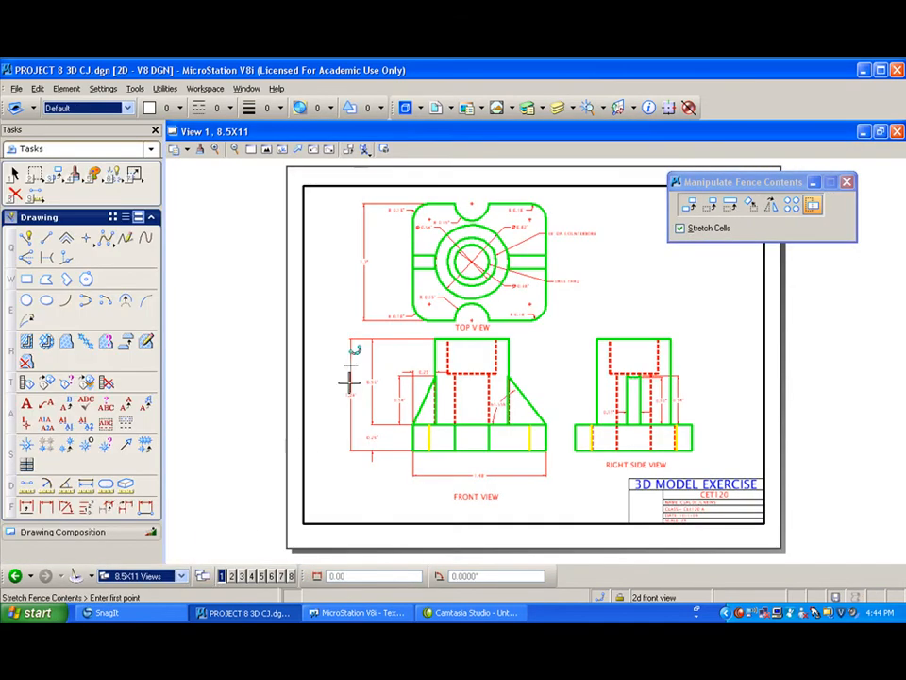
{"action": "scroll", "coordinate": [490, 480], "scroll_direction": "up", "scroll_amount": 6}
{"action": "scroll", "coordinate": [405, 471], "scroll_direction": "down", "scroll_amount": 2}
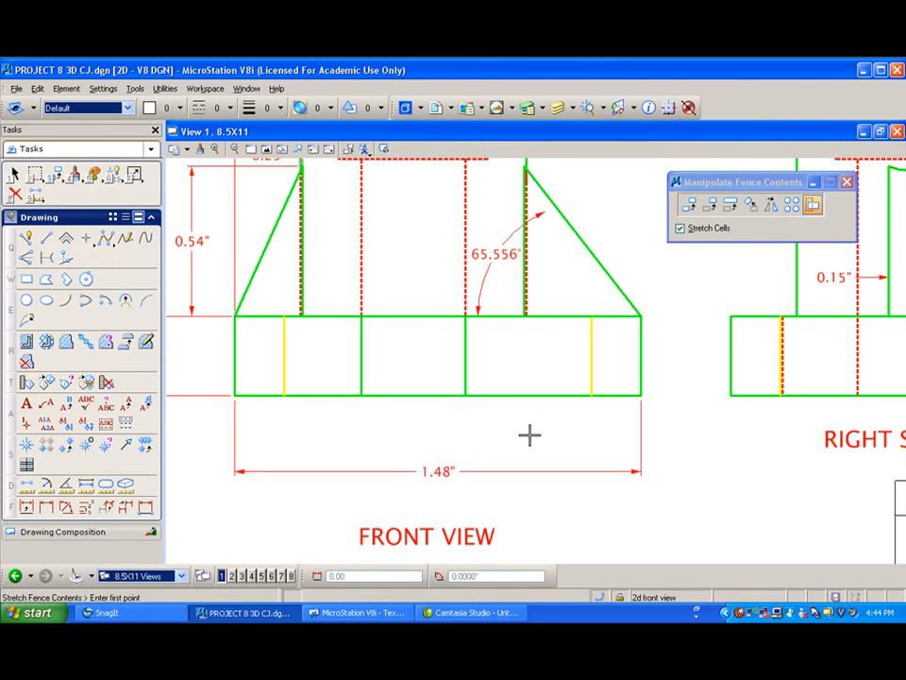
{"action": "scroll", "coordinate": [529, 435], "scroll_direction": "down", "scroll_amount": 2}
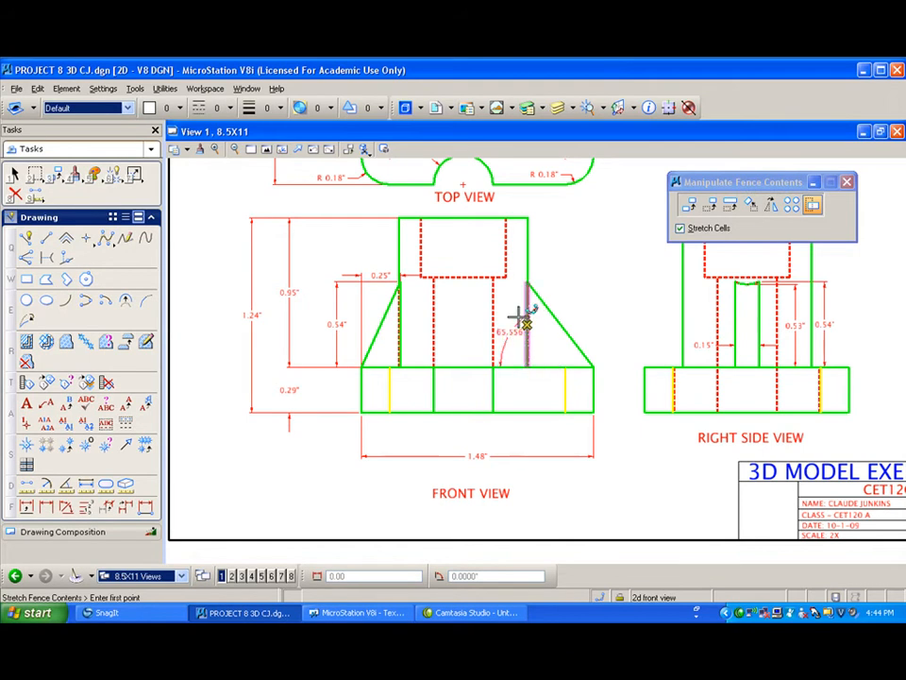
Step: Undo the fence stretch and check the Association lock setting
{"action": "key", "text": "ctrl+z"}
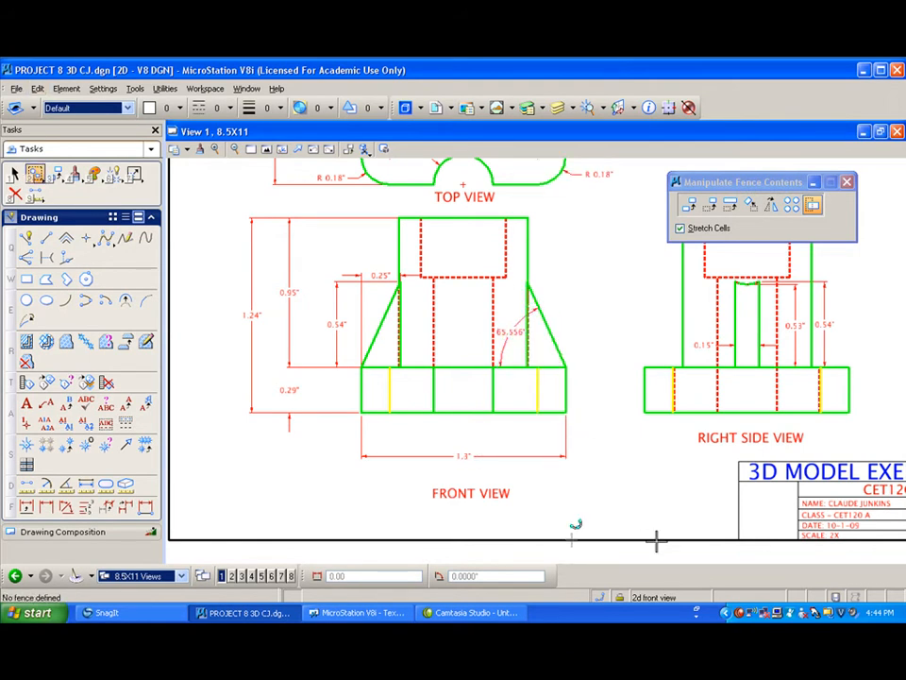
{"action": "left_click", "coordinate": [620, 597]}
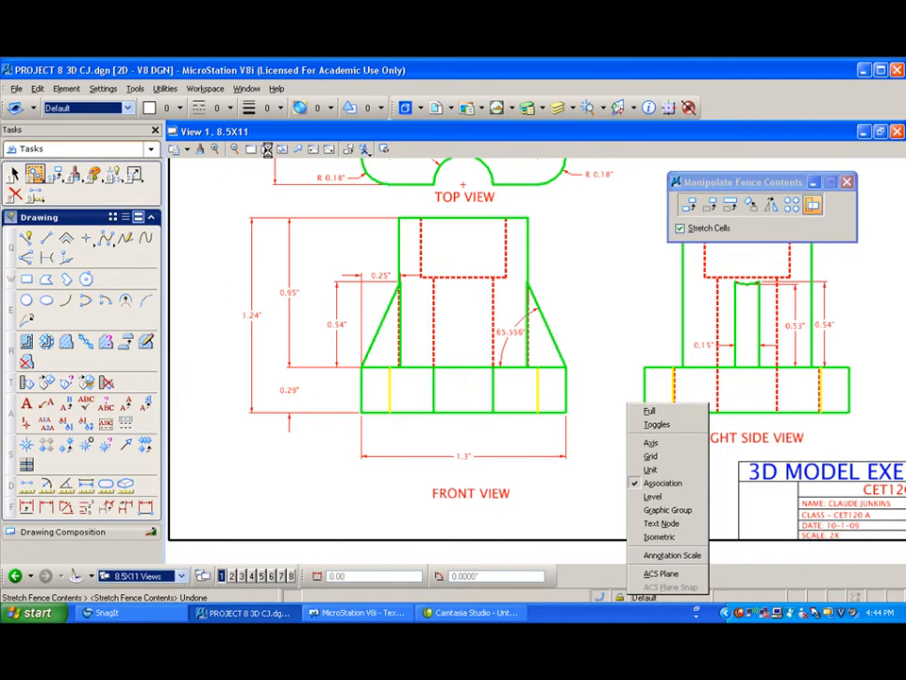
{"action": "left_click", "coordinate": [619, 363]}
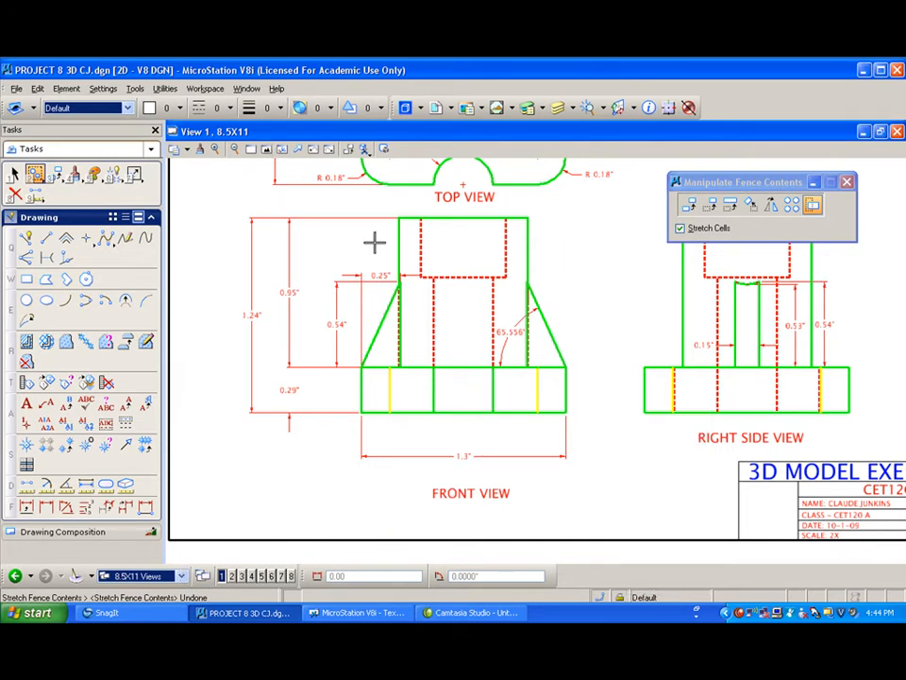
Step: Save a copy of the drawing as PROJECT 9 3D CJ.dgn in the PROJECTS folder
{"action": "left_click", "coordinate": [266, 150]}
{"action": "left_click", "coordinate": [284, 172]}
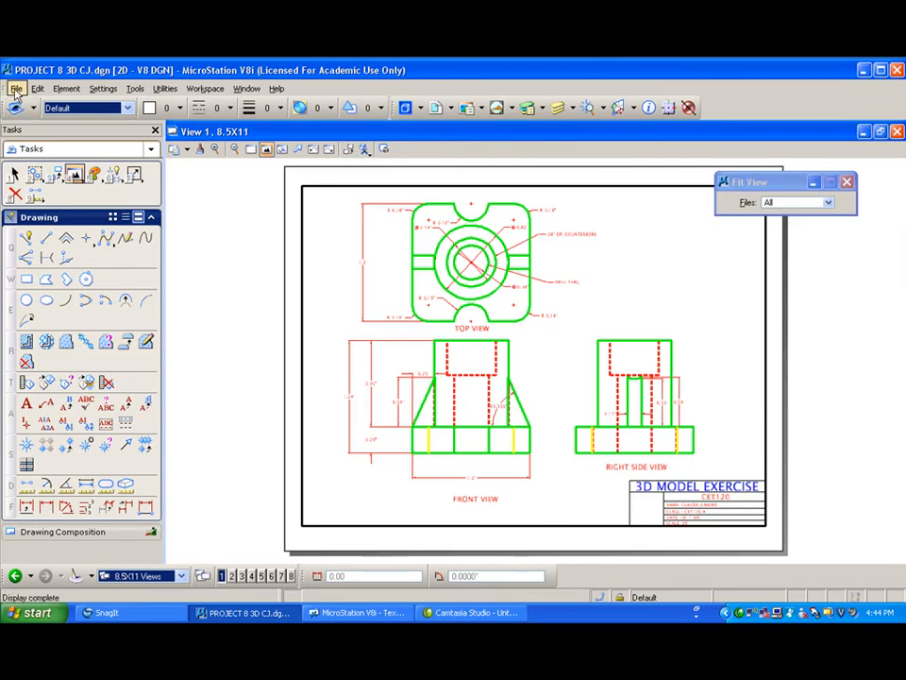
{"action": "left_click", "coordinate": [15, 90]}
{"action": "left_click", "coordinate": [55, 158]}
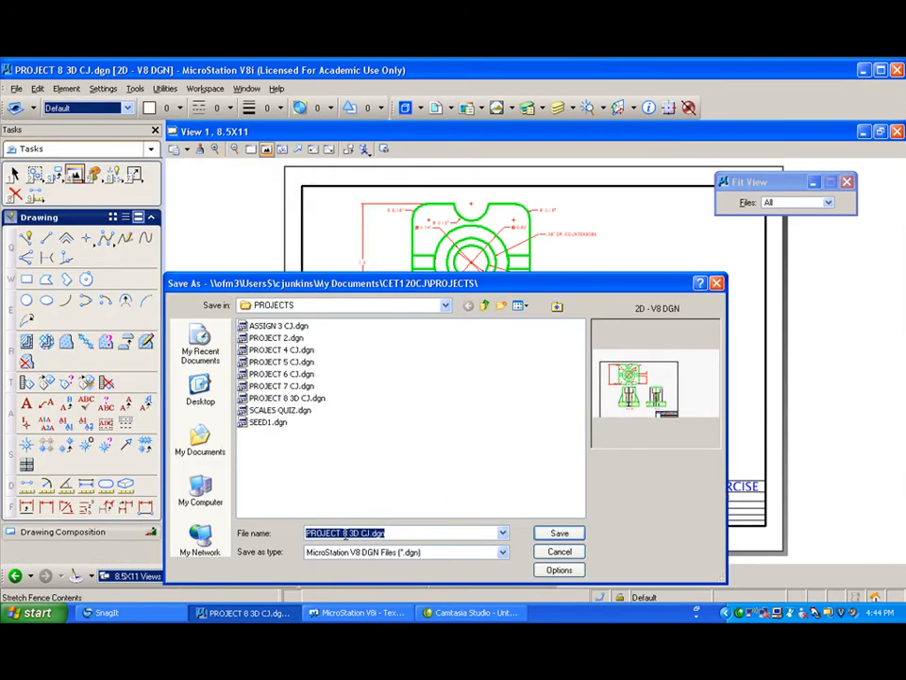
{"action": "left_click", "coordinate": [345, 533]}
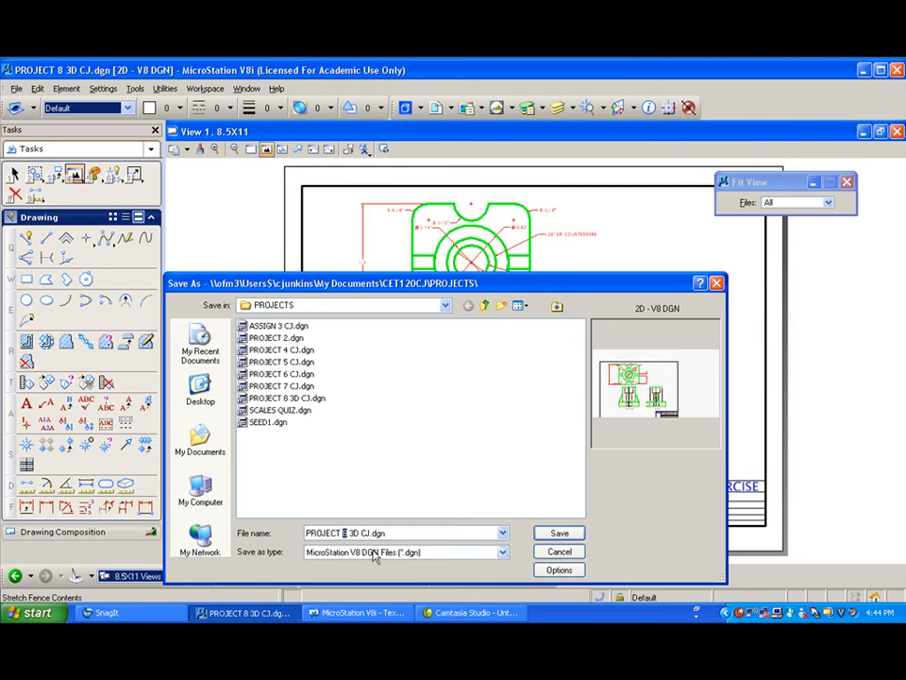
{"action": "type", "text": "9"}
{"action": "left_click", "coordinate": [559, 533]}
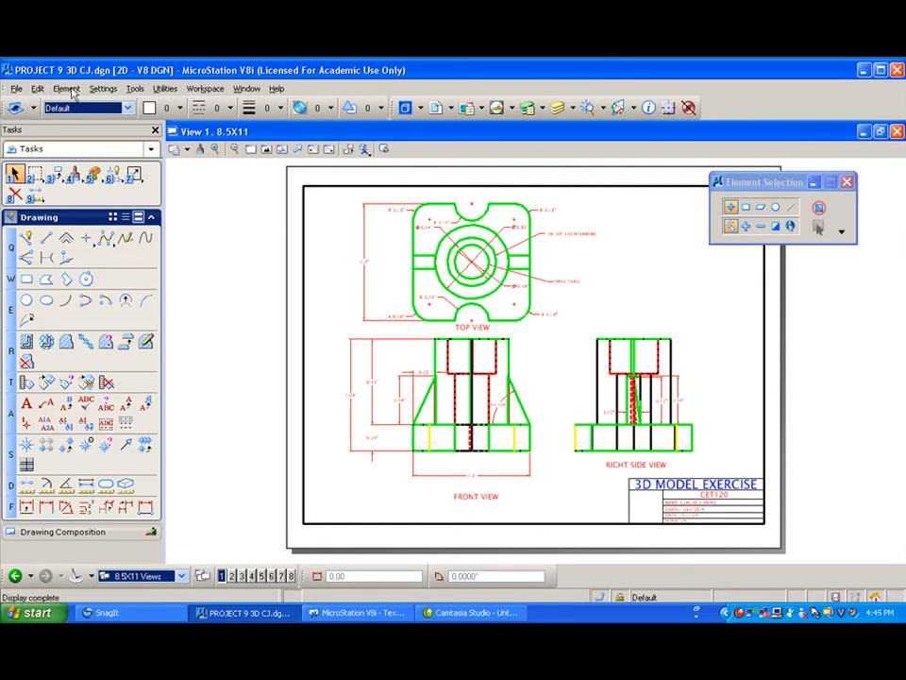
Step: Open the 3D MODEL PRIMITIVE model in the new file and delete all of its elements
{"action": "left_click", "coordinate": [182, 576]}
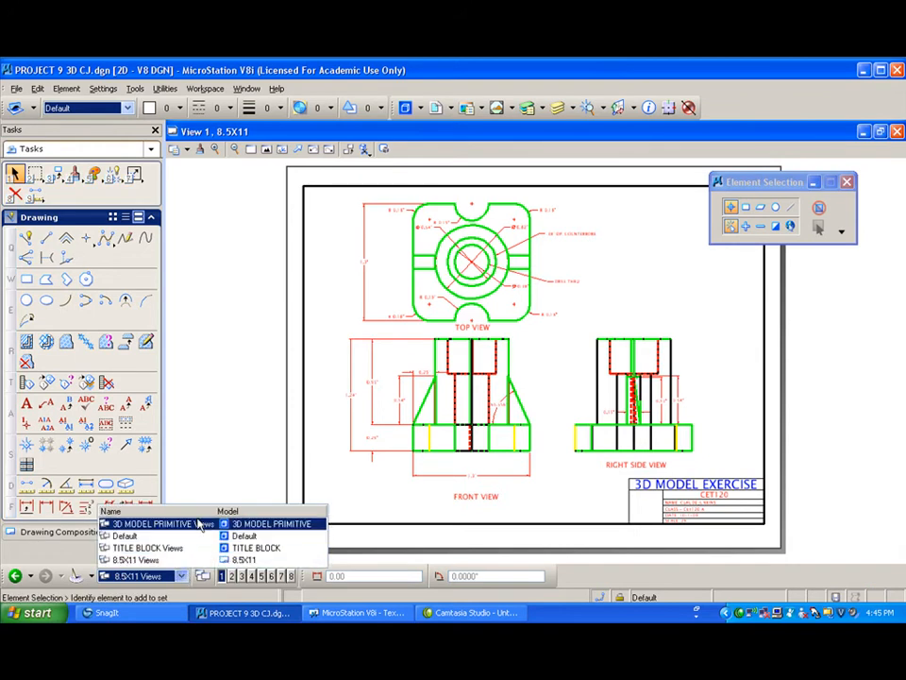
{"action": "left_click", "coordinate": [199, 524]}
{"action": "scroll", "coordinate": [401, 429], "scroll_direction": "down", "scroll_amount": 2}
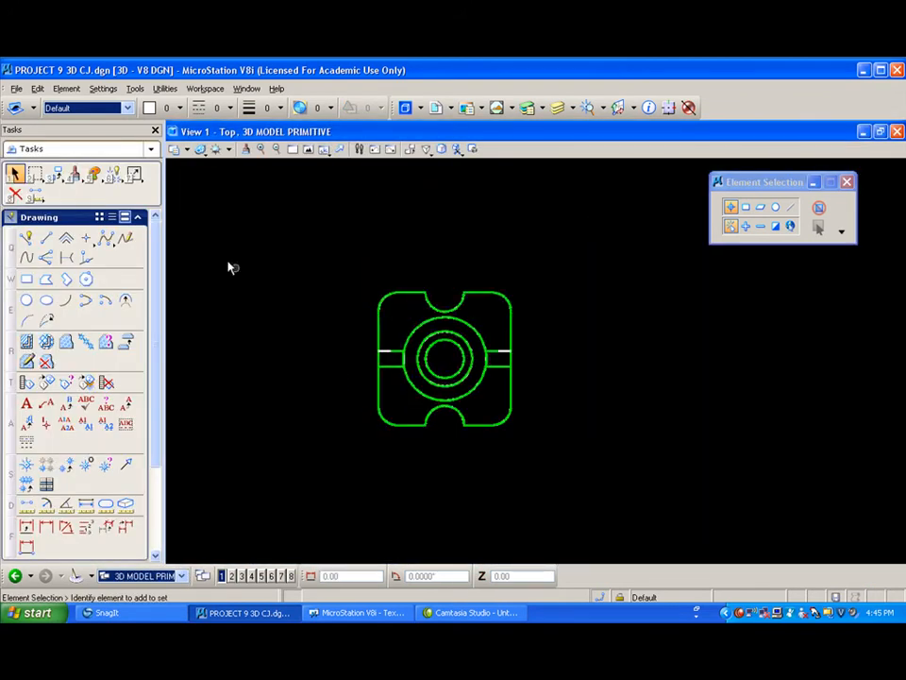
{"action": "left_click", "coordinate": [38, 88]}
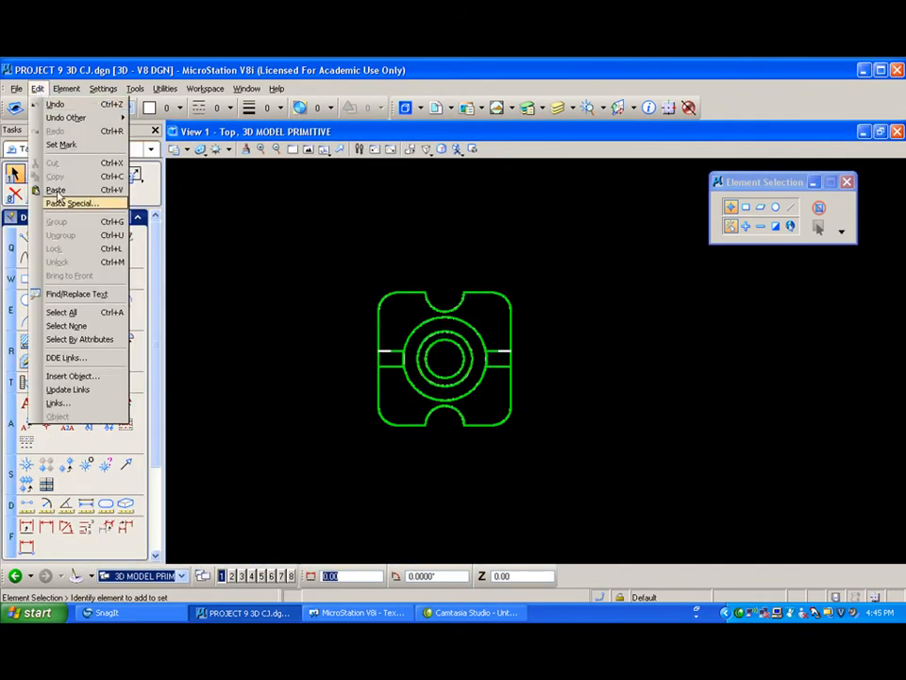
{"action": "left_click", "coordinate": [68, 311]}
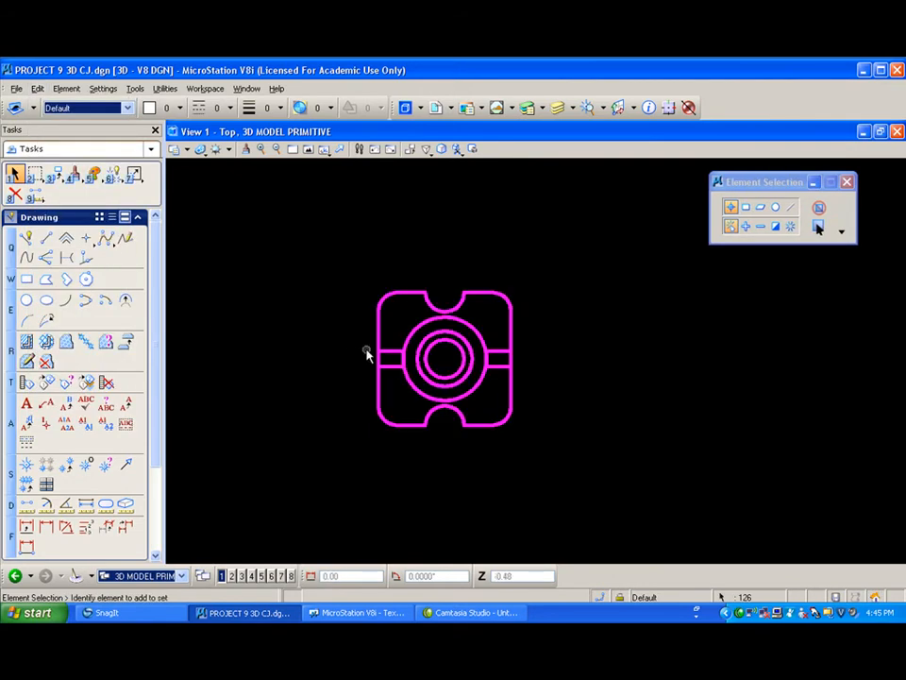
{"action": "key", "text": "Delete"}
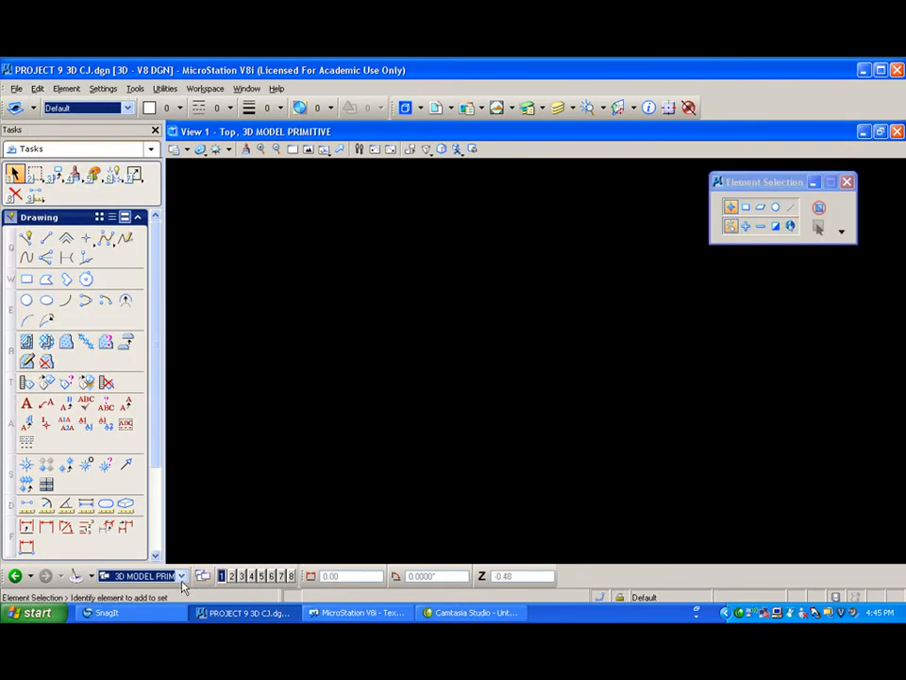
Step: Delete the leftover dimensions, hole notes and TOP VIEW label from the 8.5X11 sheet
{"action": "left_click", "coordinate": [182, 575]}
{"action": "left_click", "coordinate": [176, 562]}
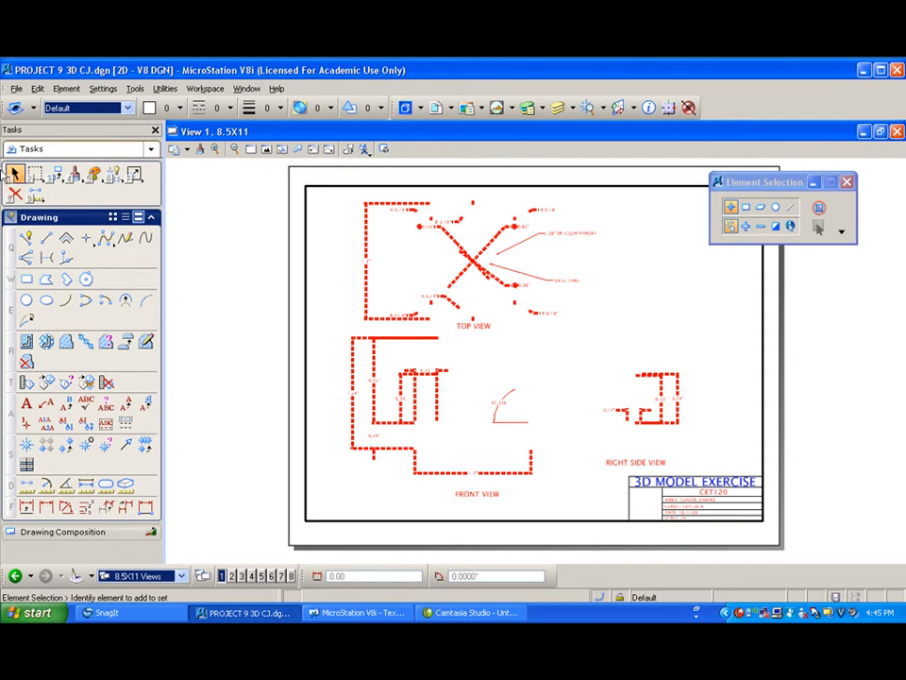
{"action": "left_click_drag", "start_coordinate": [330, 172], "coordinate": [715, 450]}
{"action": "key", "text": "Delete"}
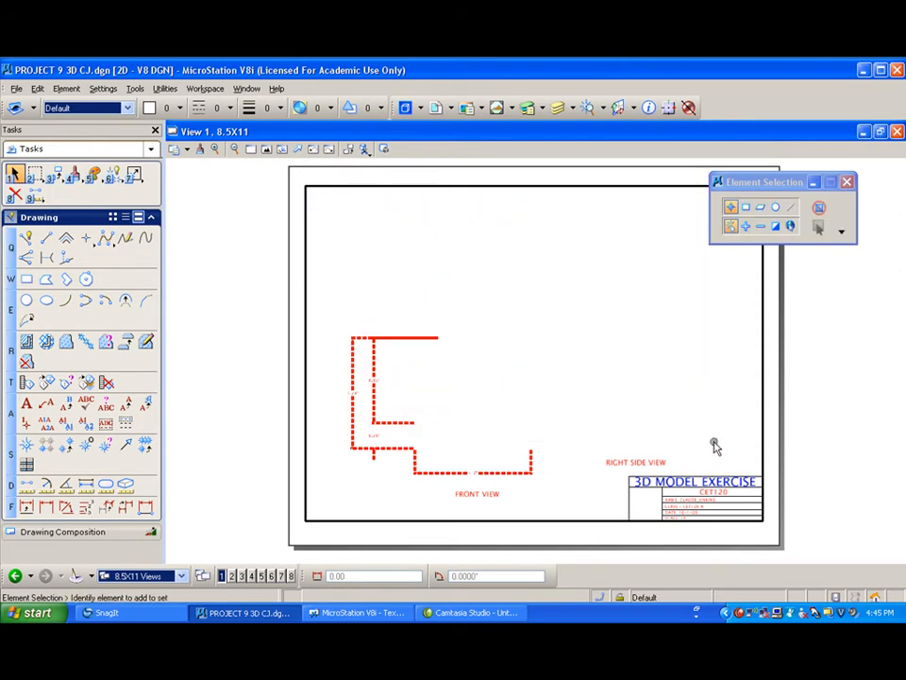
{"action": "left_click_drag", "start_coordinate": [313, 303], "coordinate": [567, 486]}
{"action": "key", "text": "Delete"}
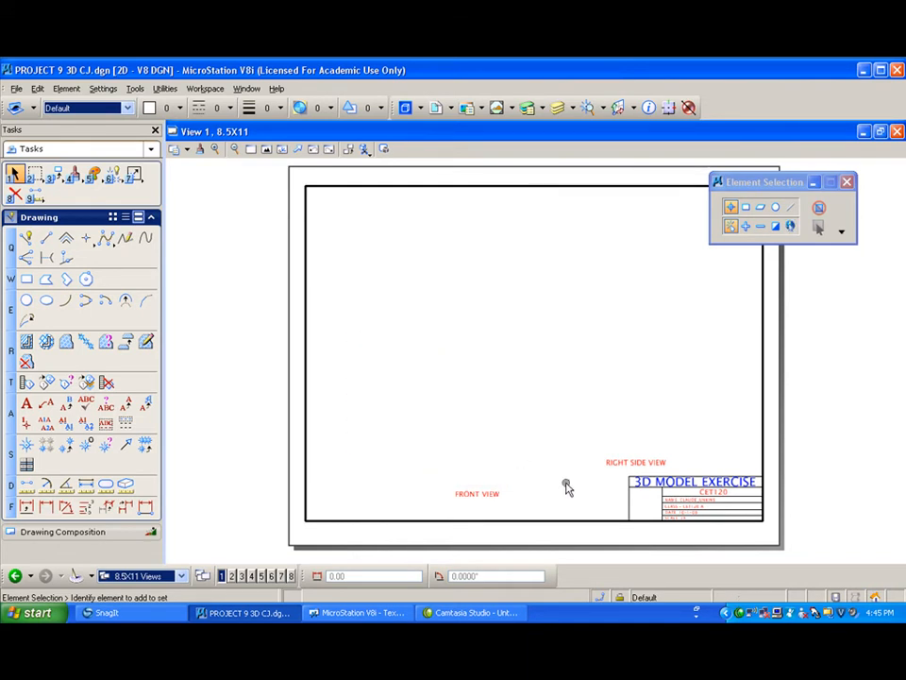
Step: Open the 3D MODEL PRIMITIVE model and choose PROJECT 6 CJ.dgn as the reference file to attach
{"action": "left_click", "coordinate": [179, 575]}
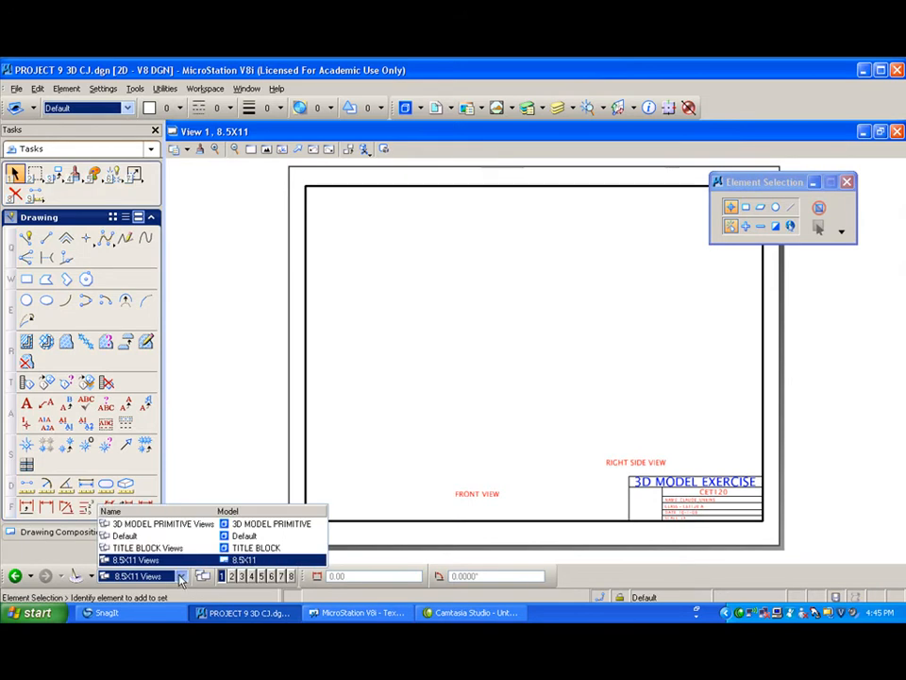
{"action": "left_click", "coordinate": [173, 525]}
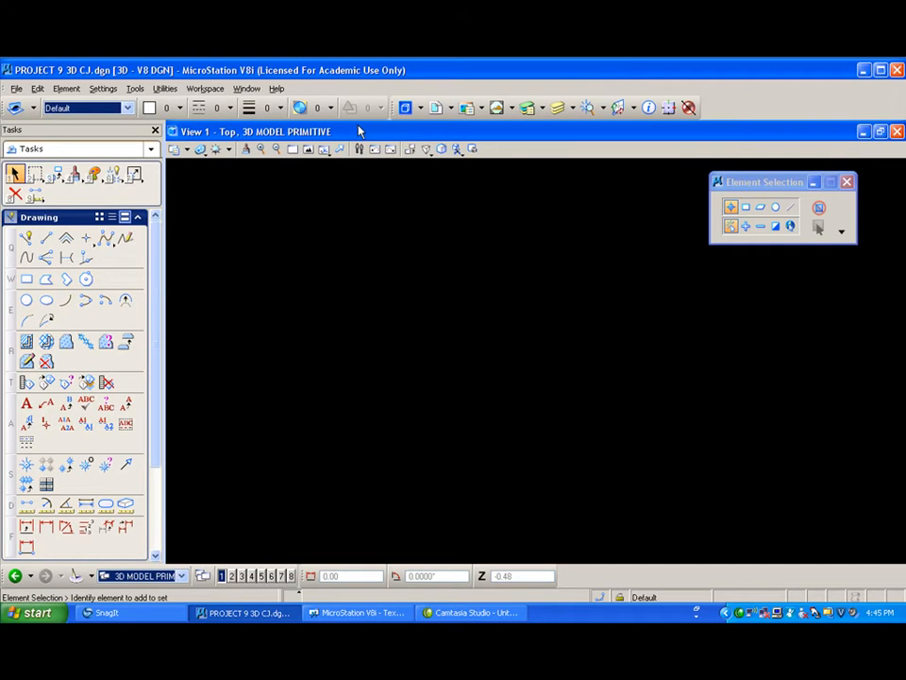
{"action": "left_click", "coordinate": [436, 107]}
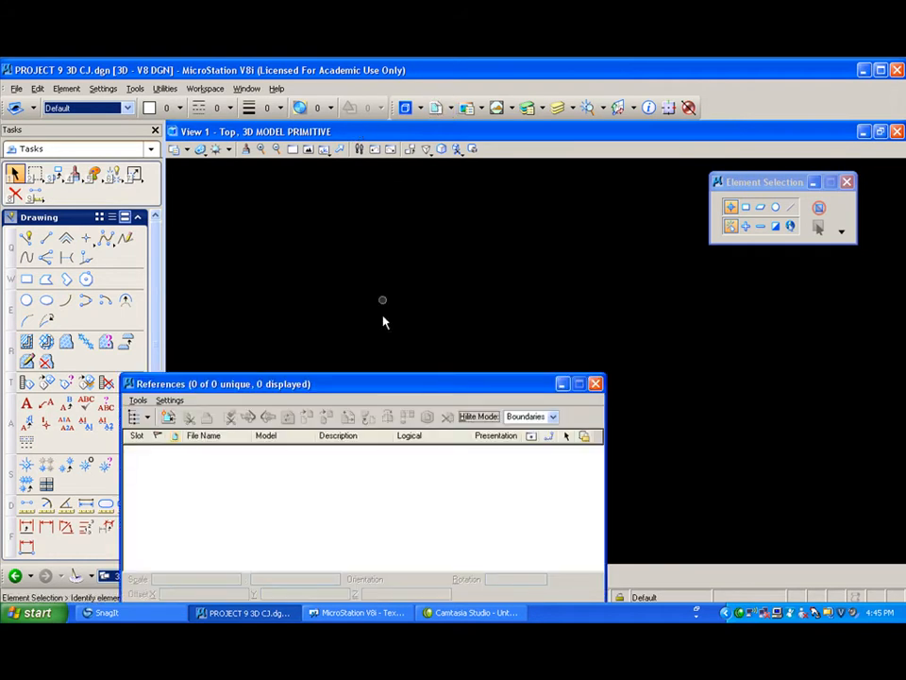
{"action": "left_click_drag", "start_coordinate": [419, 384], "coordinate": [541, 248]}
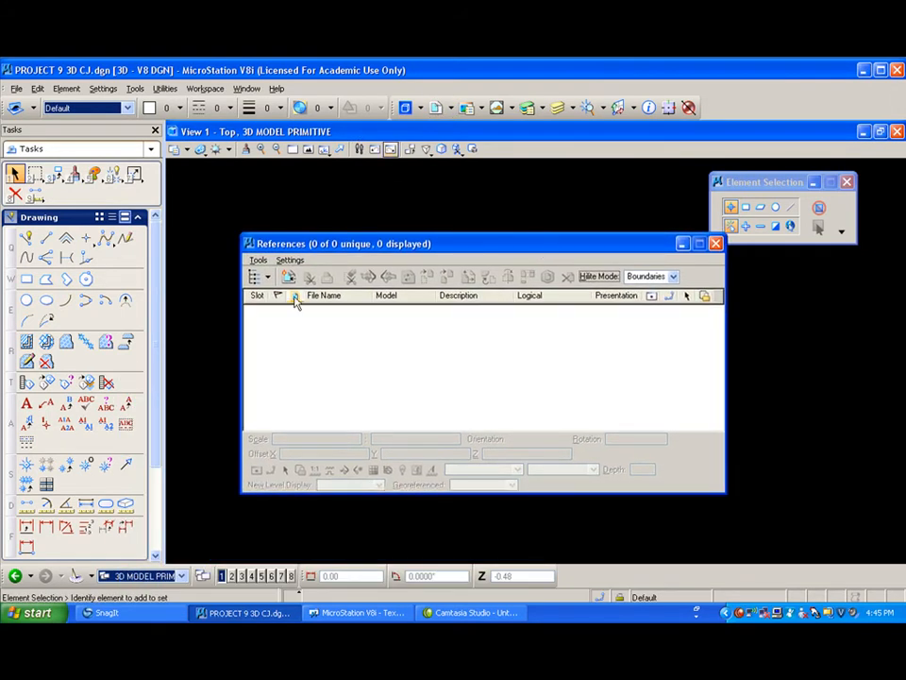
{"action": "left_click", "coordinate": [288, 275]}
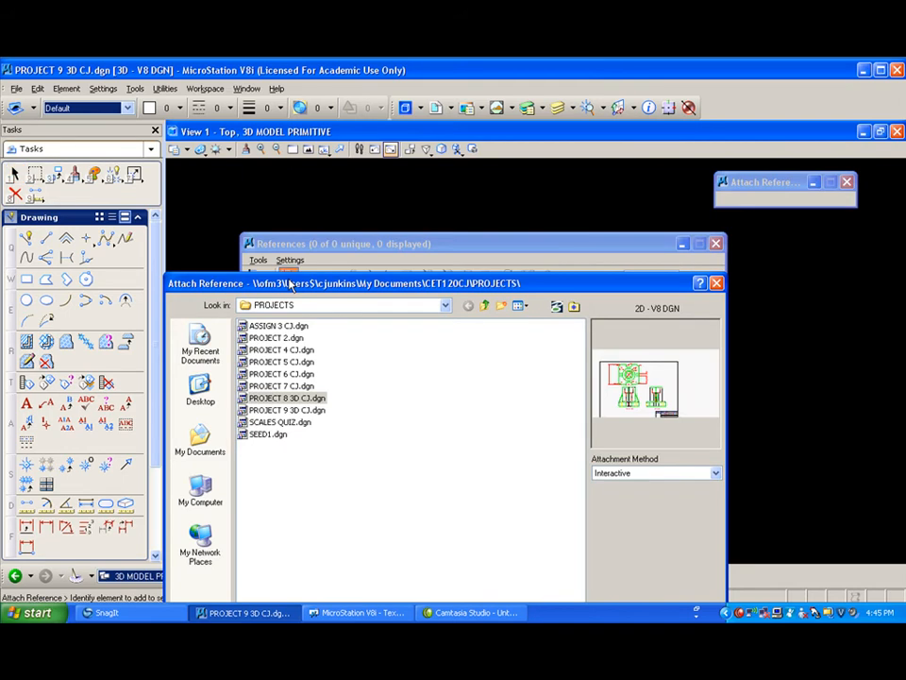
{"action": "double_click", "coordinate": [280, 376]}
Step: Attach the GEAR PROJECT 60 TOOTH model in the Top standard view at full size 1=1 and fit it in the view
{"action": "left_click", "coordinate": [572, 139]}
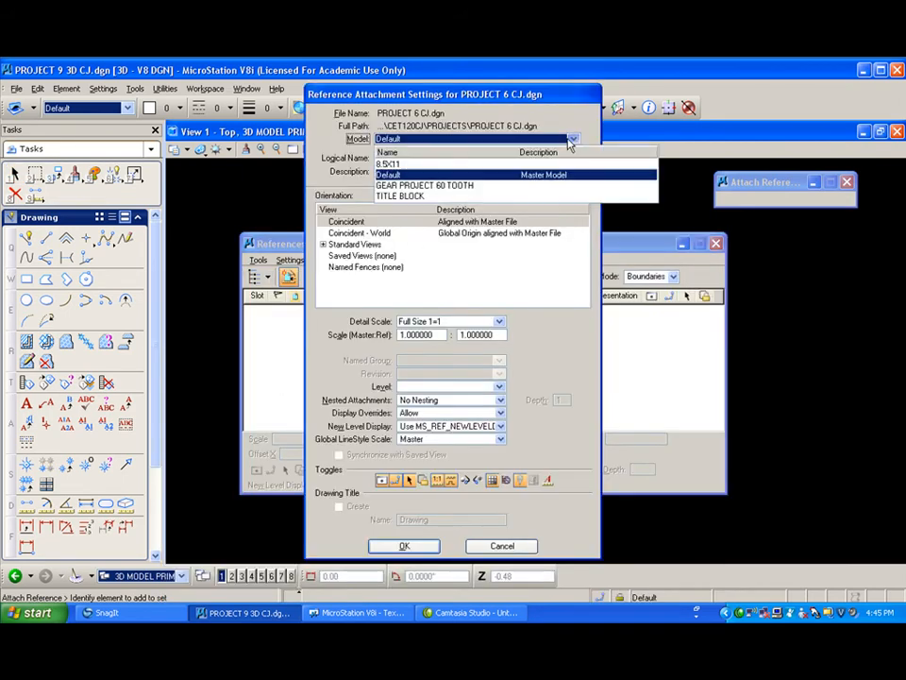
{"action": "left_click", "coordinate": [454, 186]}
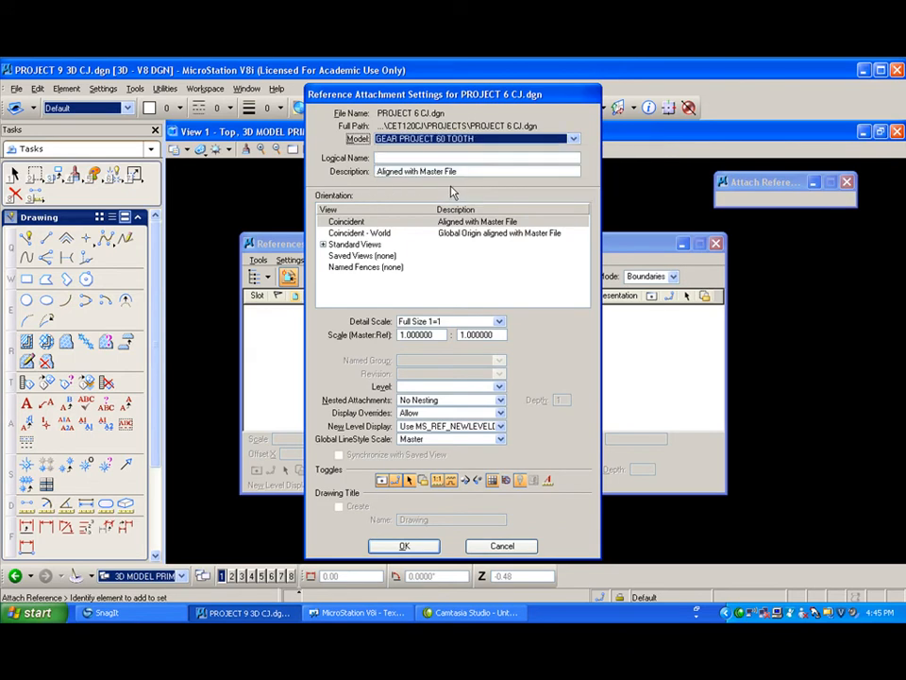
{"action": "left_click", "coordinate": [322, 245]}
{"action": "left_click", "coordinate": [343, 255]}
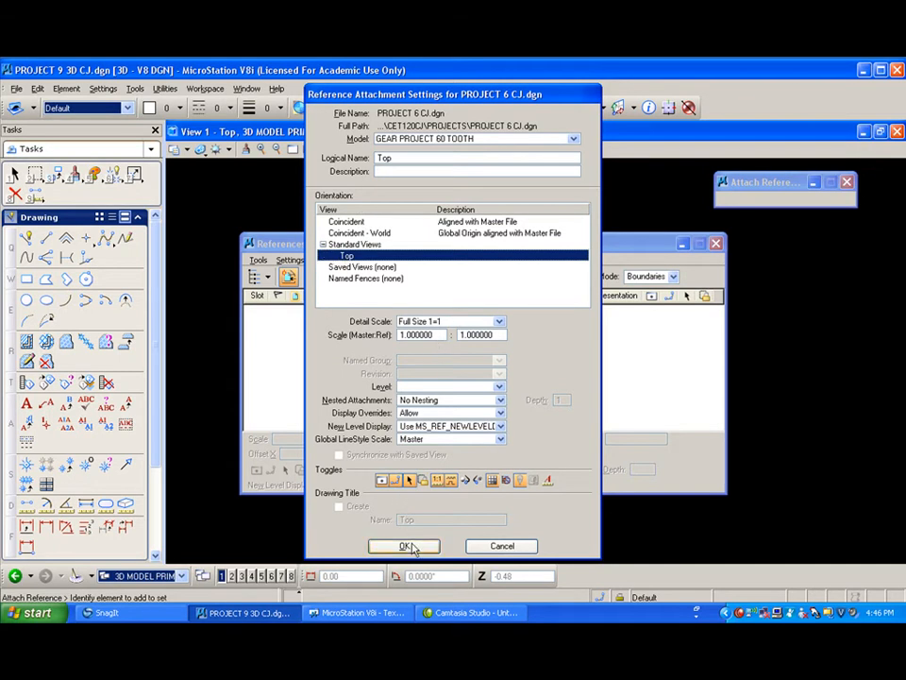
{"action": "left_click", "coordinate": [406, 547]}
{"action": "left_click", "coordinate": [537, 361]}
{"action": "left_click", "coordinate": [308, 150]}
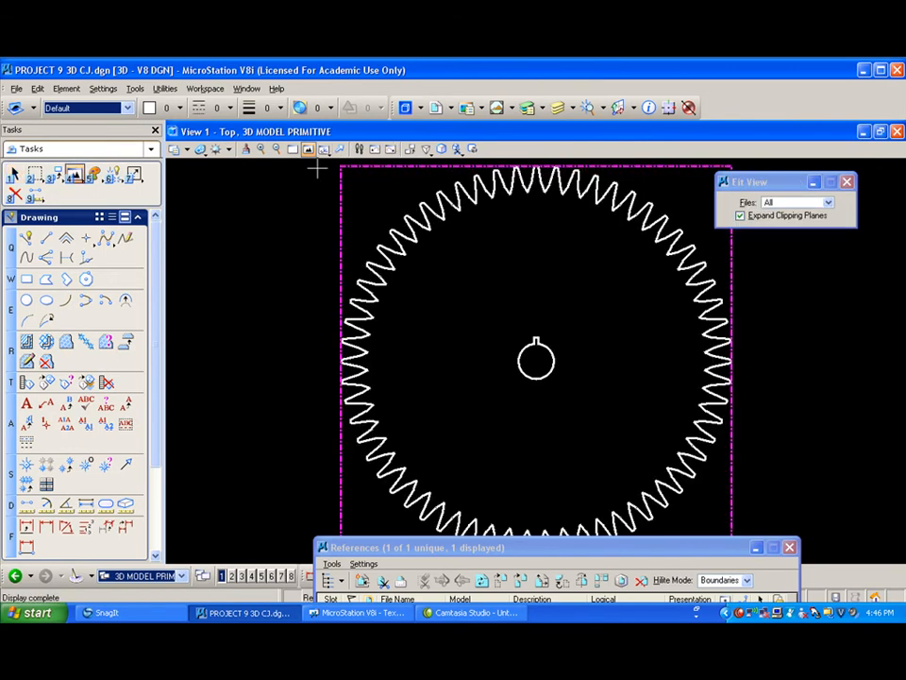
Step: Make PRIMARY the active level
{"action": "scroll", "coordinate": [632, 434], "scroll_direction": "down", "scroll_amount": 2}
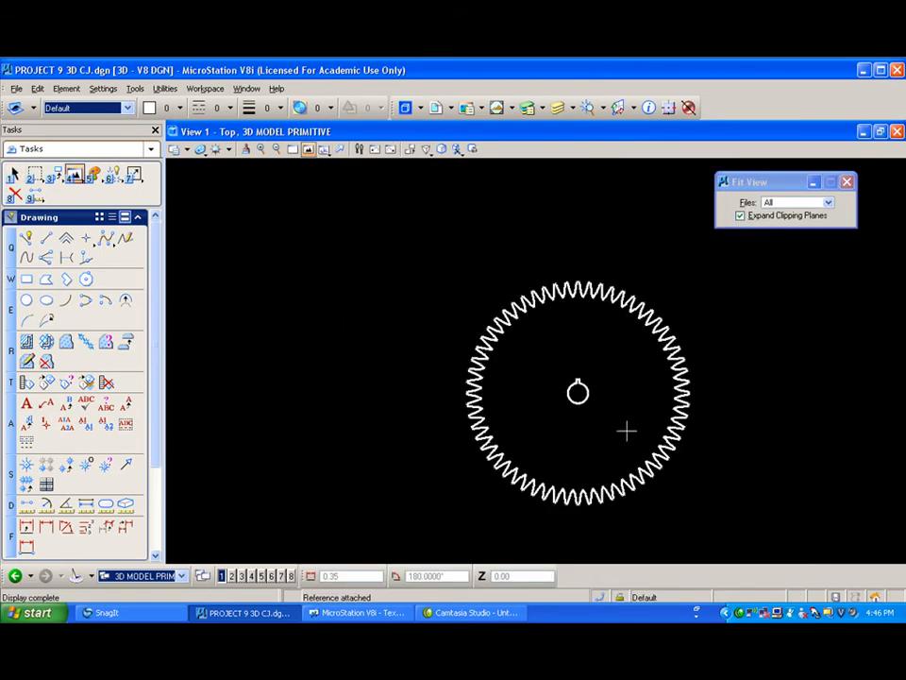
{"action": "scroll", "coordinate": [686, 455], "scroll_direction": "up", "scroll_amount": 2}
{"action": "scroll", "coordinate": [687, 461], "scroll_direction": "down", "scroll_amount": 2}
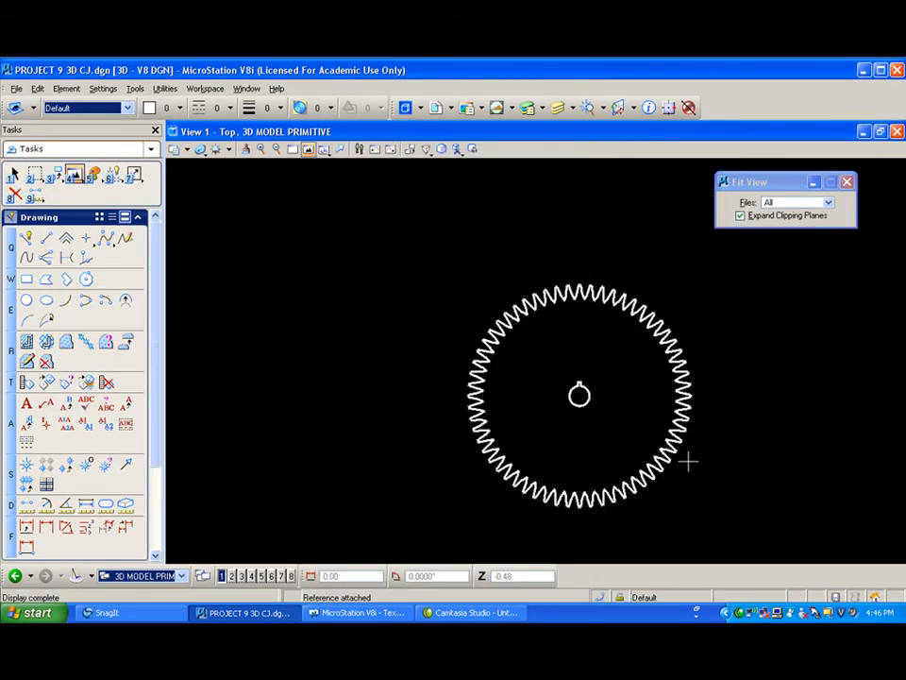
{"action": "left_click", "coordinate": [308, 149]}
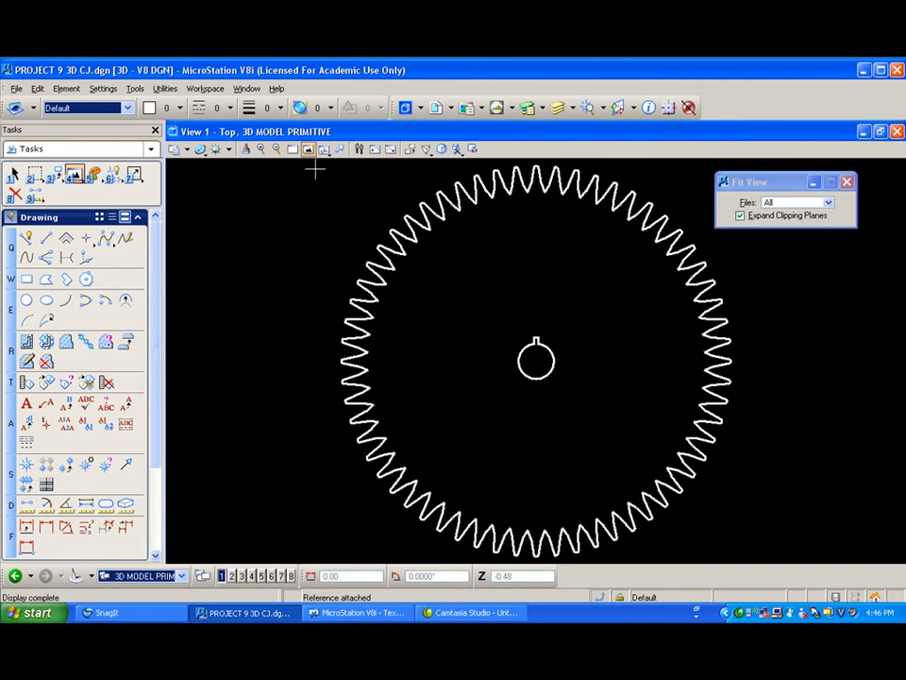
{"action": "left_click", "coordinate": [126, 107]}
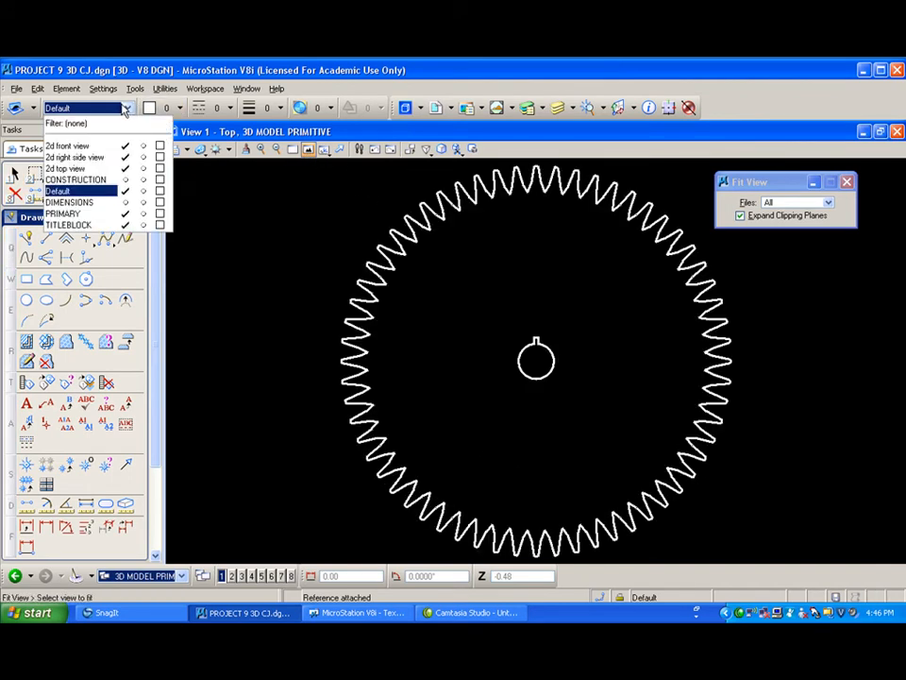
{"action": "left_click", "coordinate": [243, 235]}
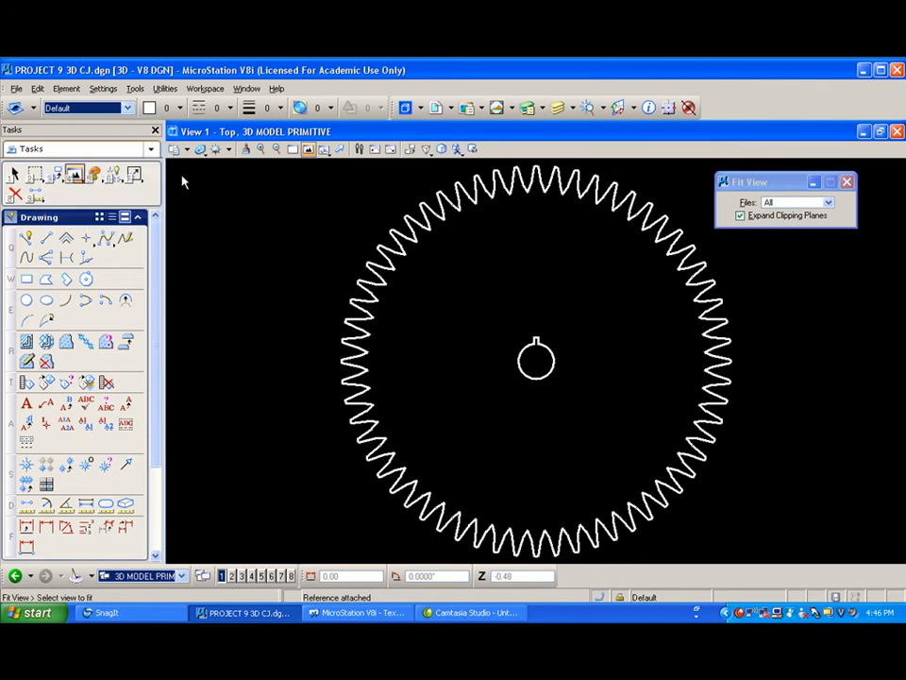
{"action": "left_click", "coordinate": [125, 108]}
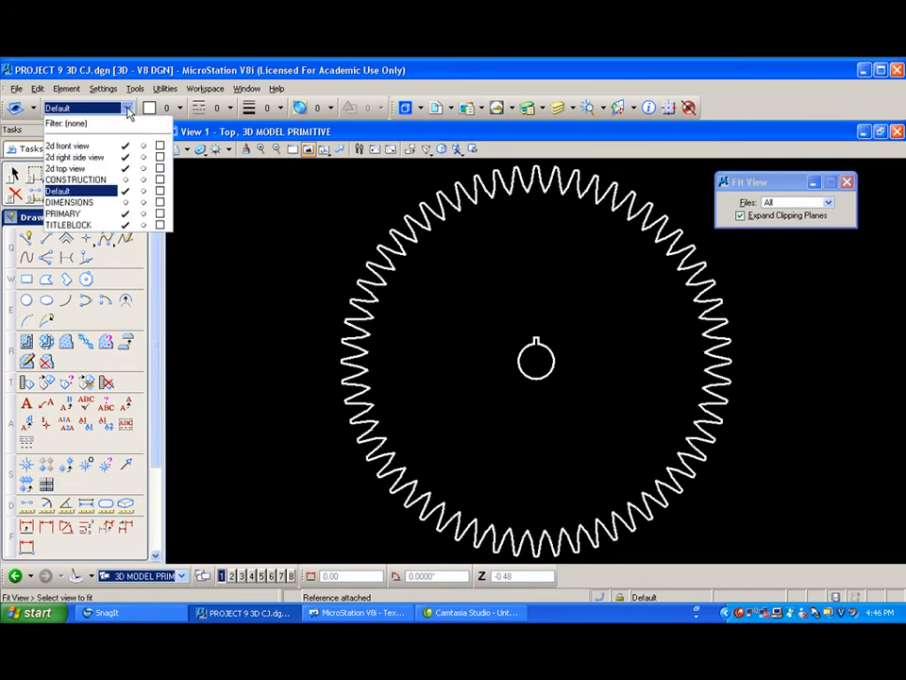
{"action": "left_click", "coordinate": [88, 217]}
{"action": "left_click", "coordinate": [207, 184]}
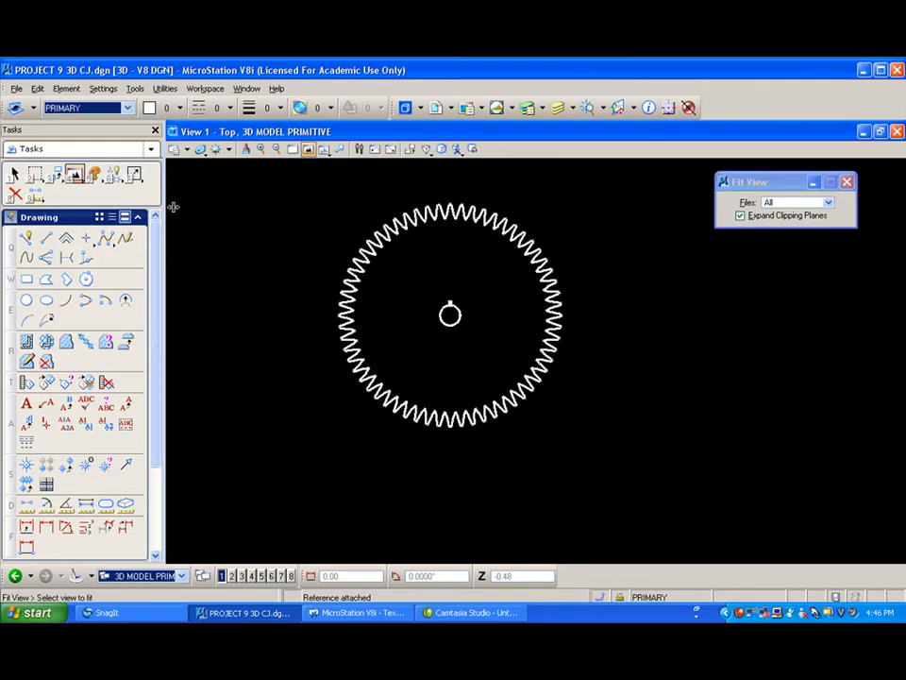
Step: Select the entire referenced gear and copy it once, 12.00 horizontally to the right of the reference
{"action": "left_click", "coordinate": [14, 174]}
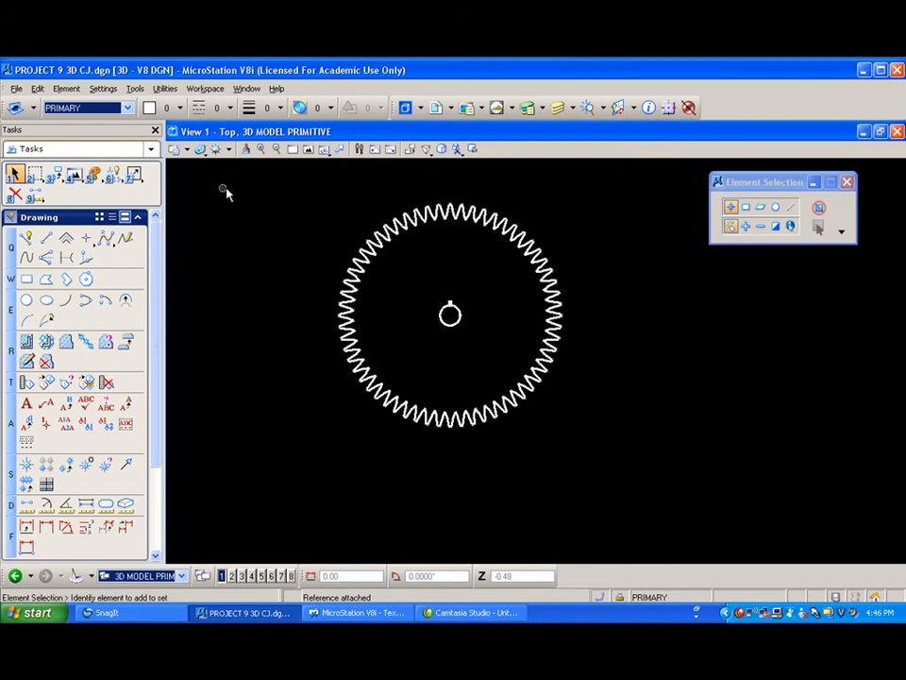
{"action": "left_click_drag", "start_coordinate": [269, 180], "coordinate": [638, 464]}
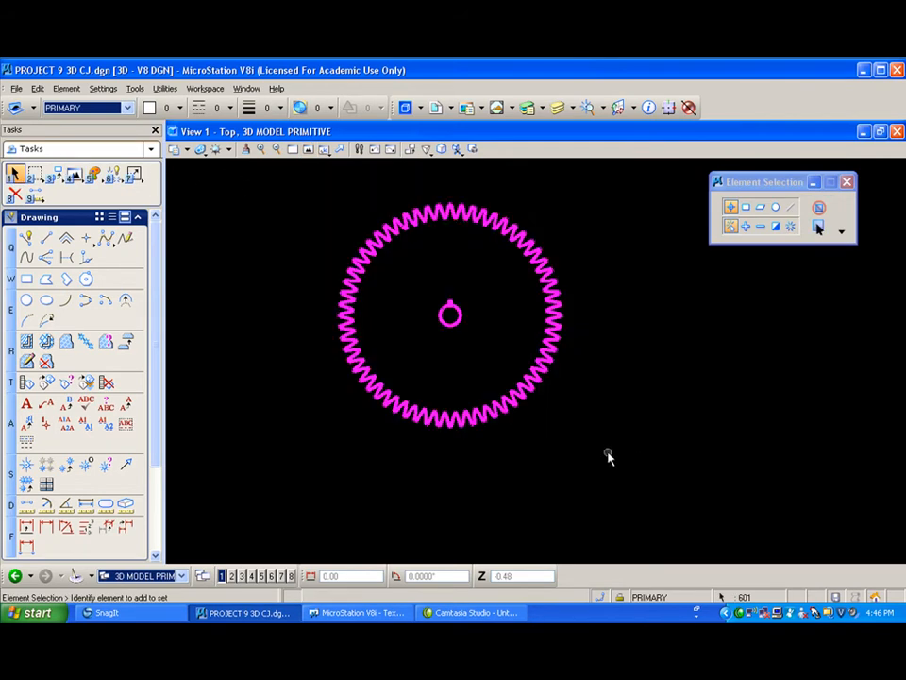
{"action": "left_click", "coordinate": [56, 180]}
{"action": "left_click", "coordinate": [87, 185]}
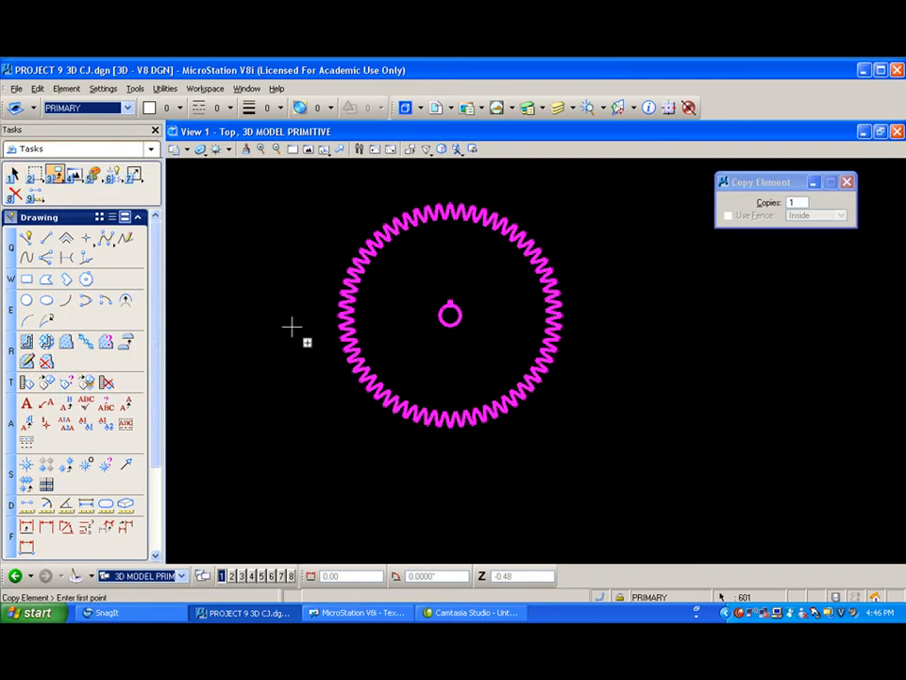
{"action": "left_click", "coordinate": [443, 463]}
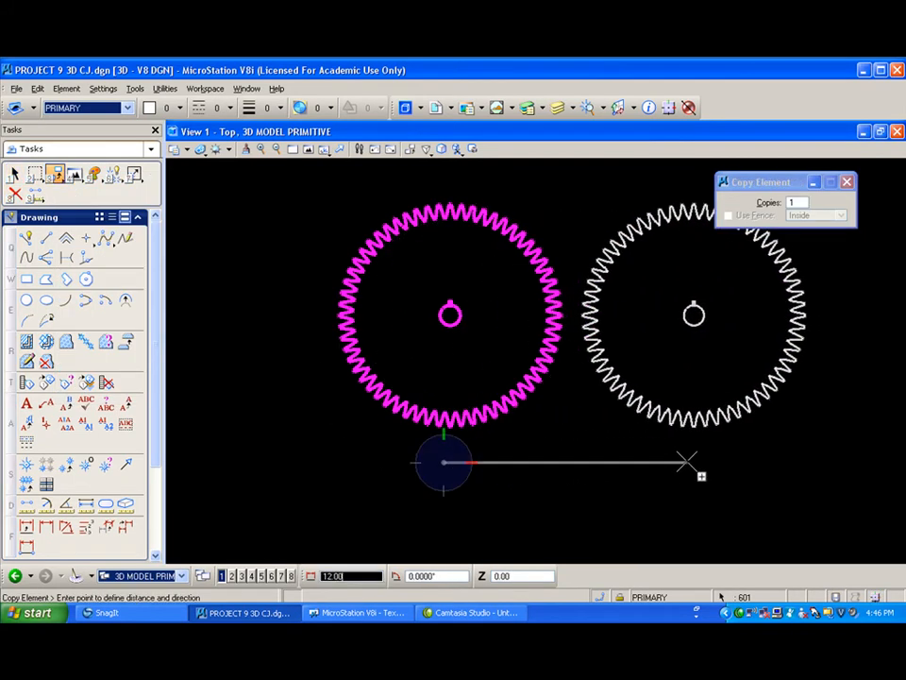
{"action": "left_click", "coordinate": [687, 462]}
{"action": "key", "text": "Escape"}
{"action": "left_click", "coordinate": [539, 464]}
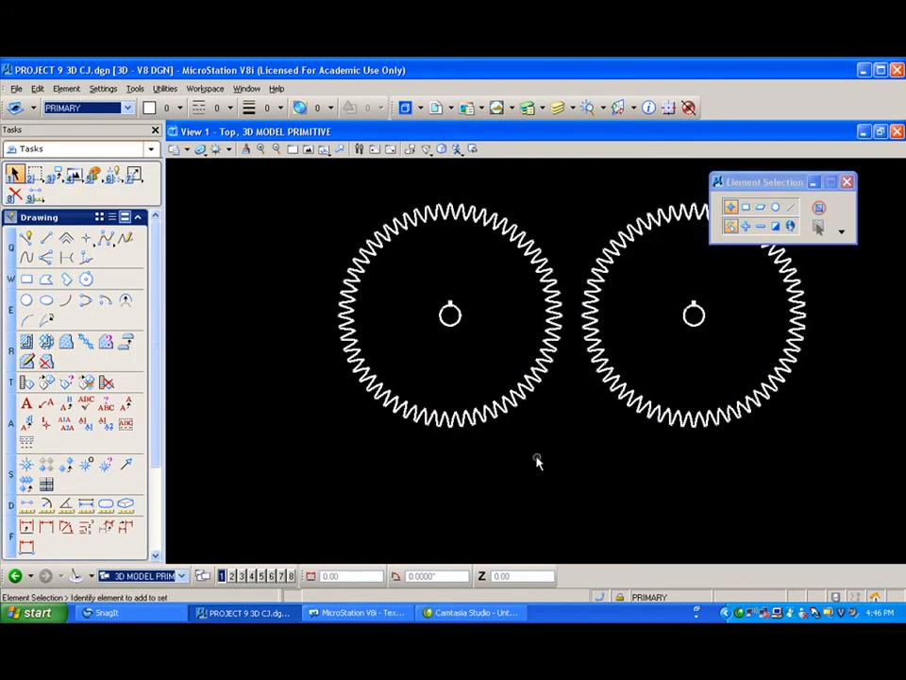
Step: Detach the PROJECT 6 CJ.dgn reference and fit the copied gear in the view
{"action": "left_click", "coordinate": [435, 106]}
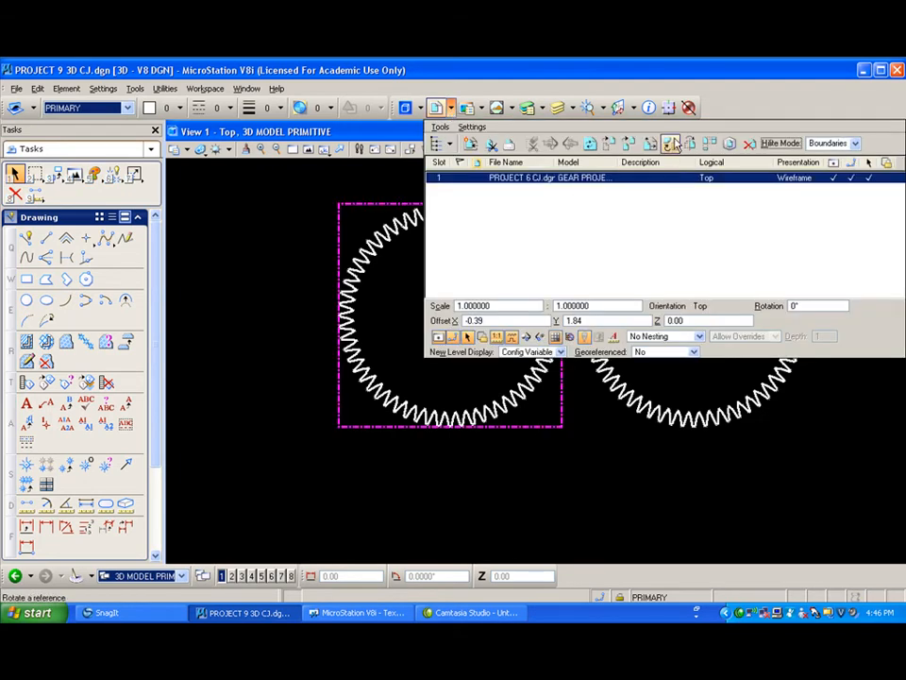
{"action": "left_click", "coordinate": [749, 143]}
{"action": "left_click", "coordinate": [397, 302]}
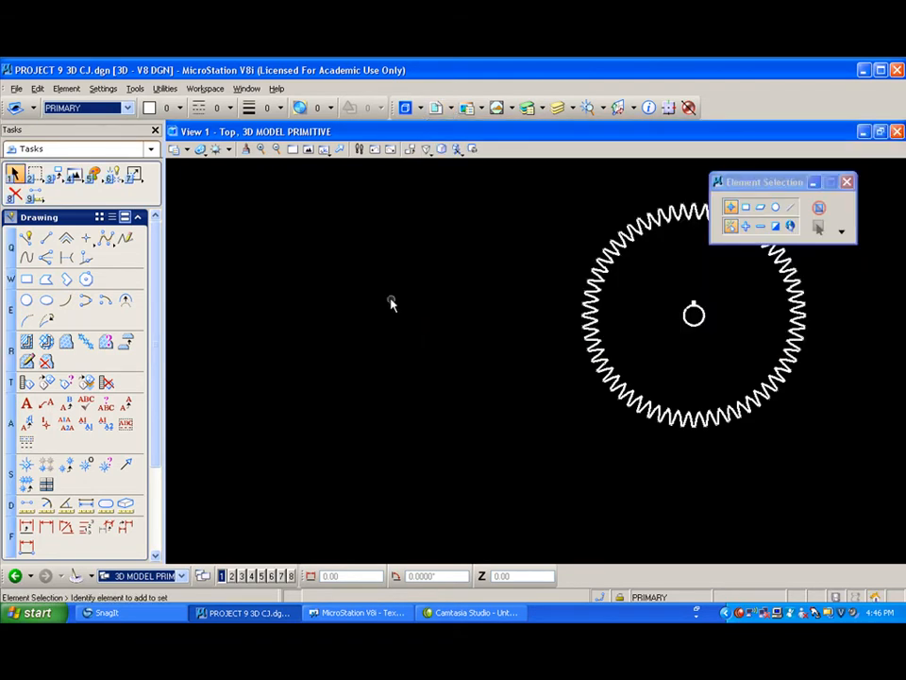
{"action": "left_click", "coordinate": [308, 150]}
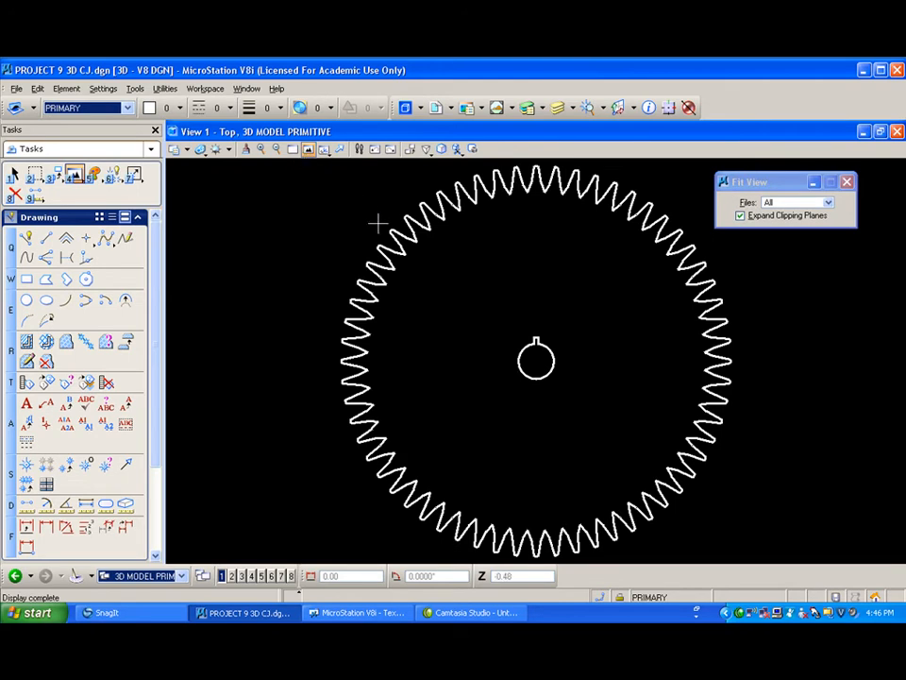
Step: Open the Groups tools for creating a complex shape from the copied gear's outline
{"action": "scroll", "coordinate": [372, 227], "scroll_direction": "down", "scroll_amount": 3}
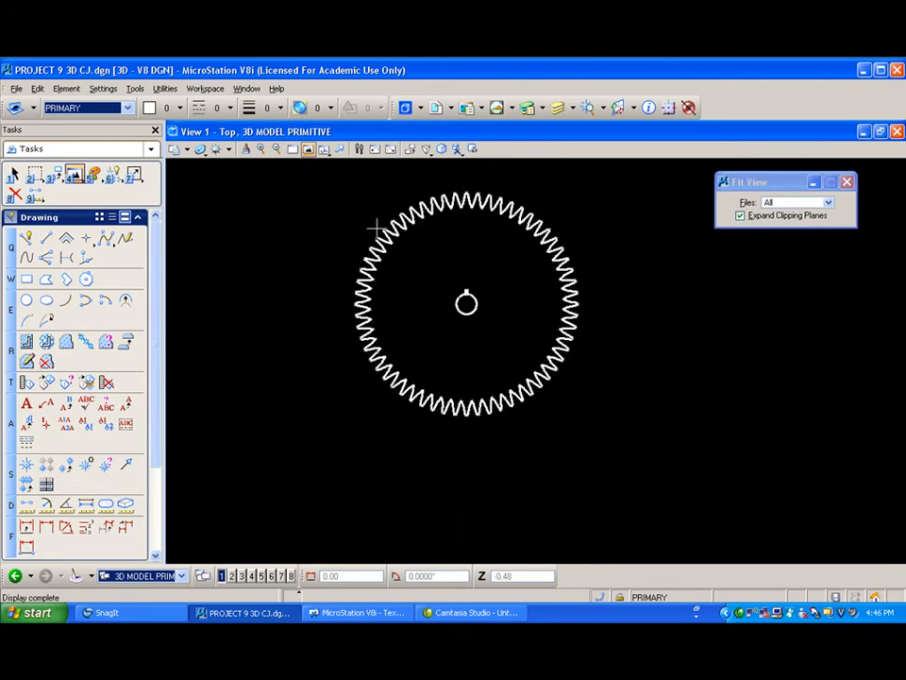
{"action": "scroll", "coordinate": [455, 216], "scroll_direction": "up", "scroll_amount": 3}
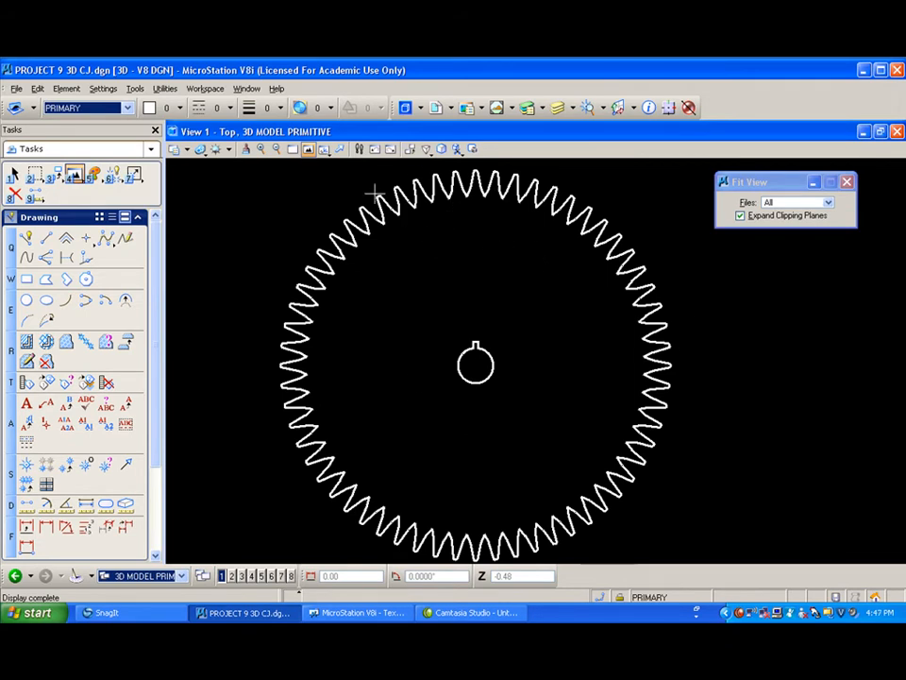
{"action": "scroll", "coordinate": [374, 192], "scroll_direction": "up", "scroll_amount": 3}
{"action": "scroll", "coordinate": [389, 200], "scroll_direction": "up", "scroll_amount": 1}
{"action": "scroll", "coordinate": [389, 200], "scroll_direction": "down", "scroll_amount": 3}
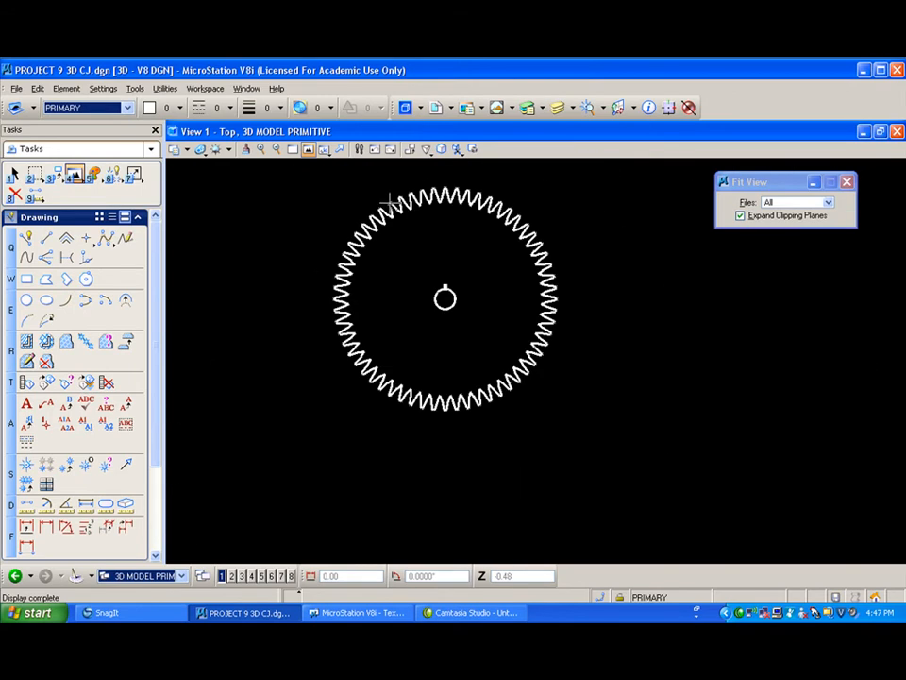
{"action": "scroll", "coordinate": [411, 200], "scroll_direction": "up", "scroll_amount": 1}
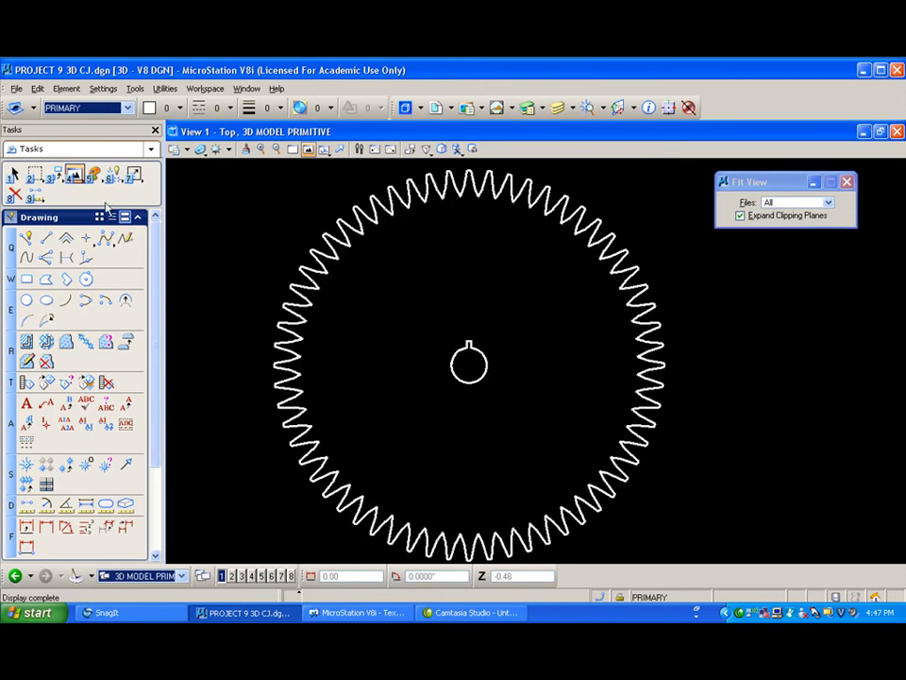
{"action": "left_click", "coordinate": [113, 174]}
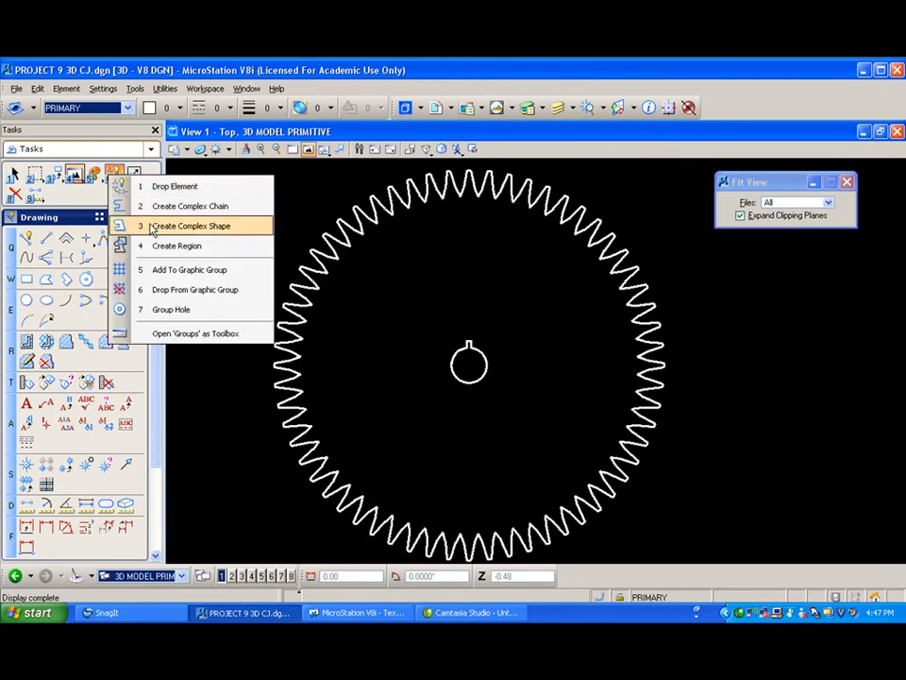
Step: Create a complex shape from the gear's outer tooth profile using the Automatic method with a maximum gap of 0.00
{"action": "left_click", "coordinate": [153, 230]}
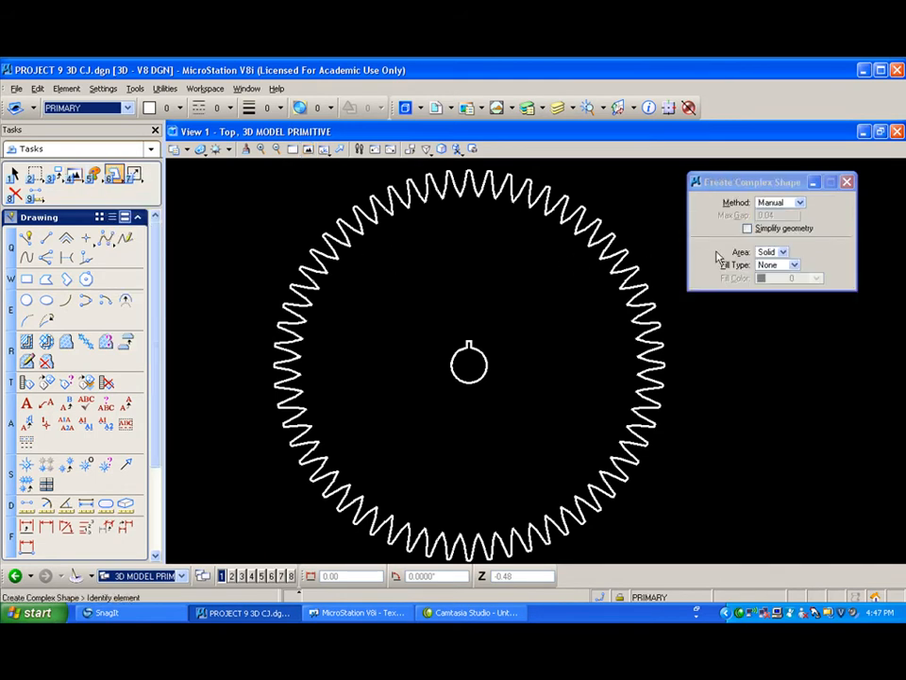
{"action": "left_click", "coordinate": [801, 204]}
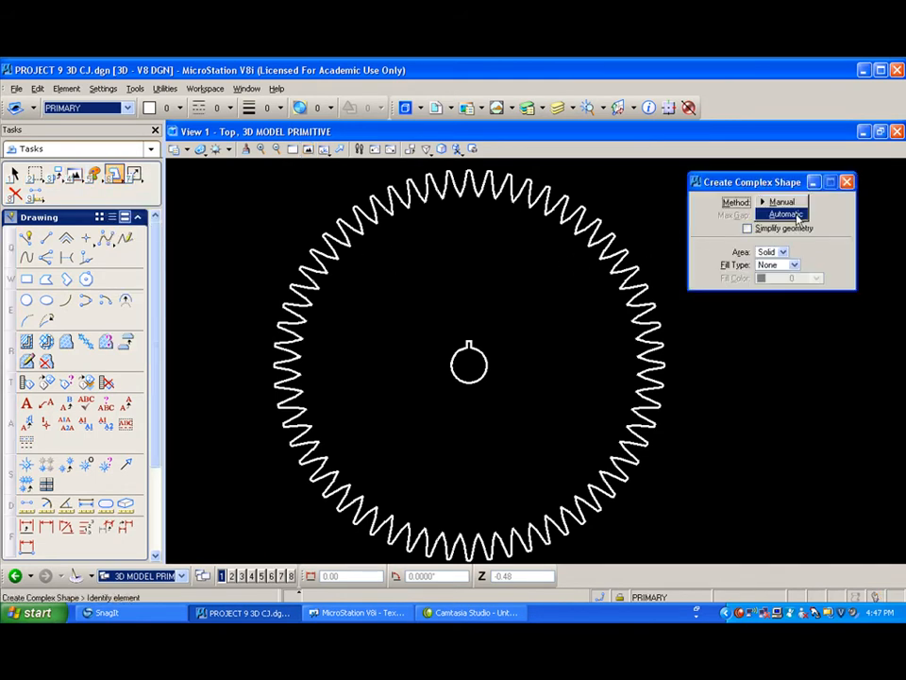
{"action": "left_click", "coordinate": [787, 214]}
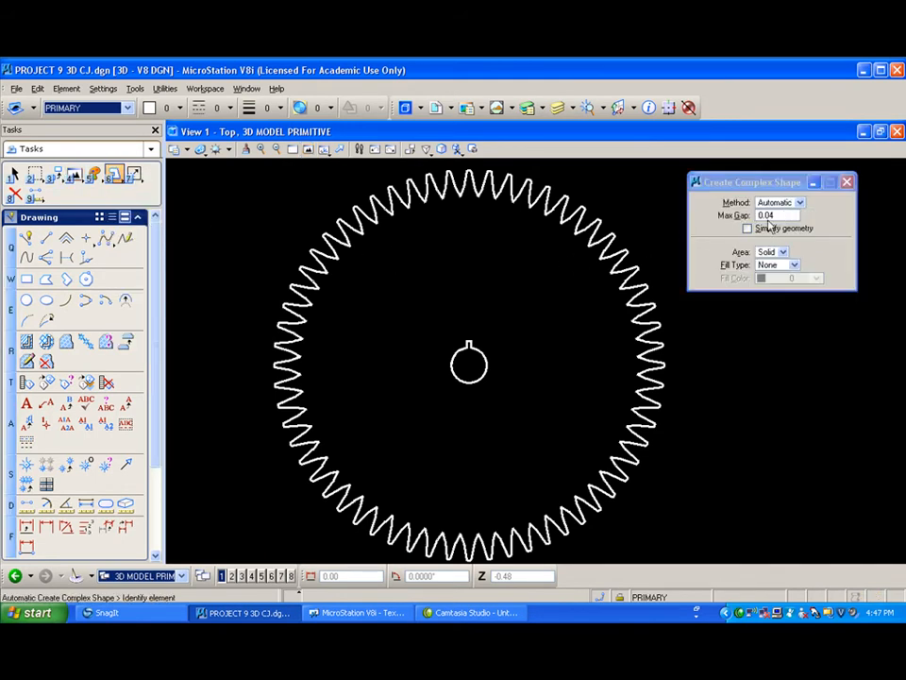
{"action": "left_click", "coordinate": [580, 231]}
{"action": "left_click", "coordinate": [575, 289]}
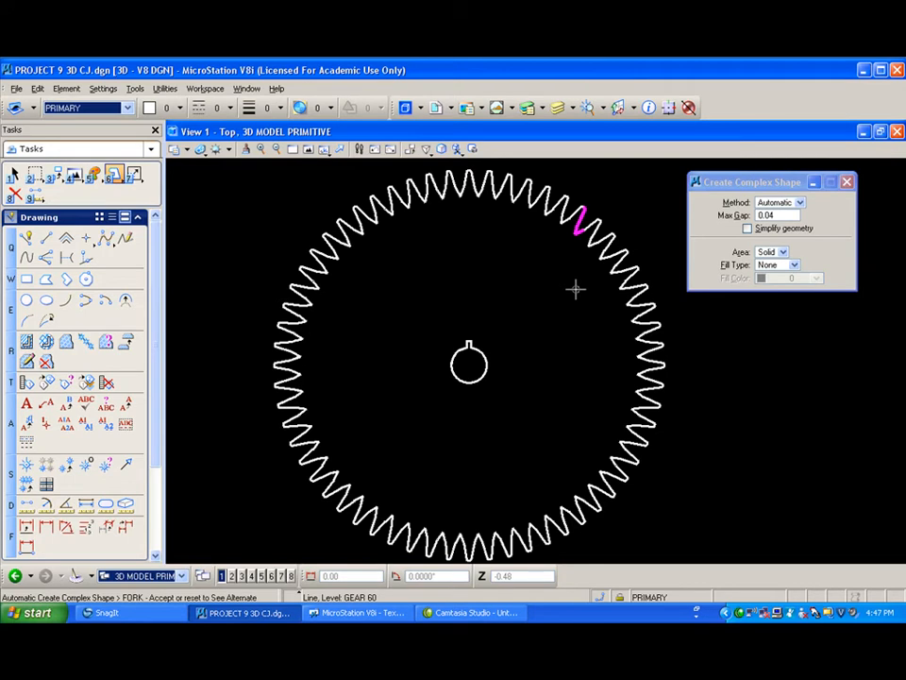
{"action": "double_click", "coordinate": [769, 215]}
{"action": "type", "text": "0.00"}
{"action": "key", "text": "Tab"}
{"action": "left_click", "coordinate": [575, 272]}
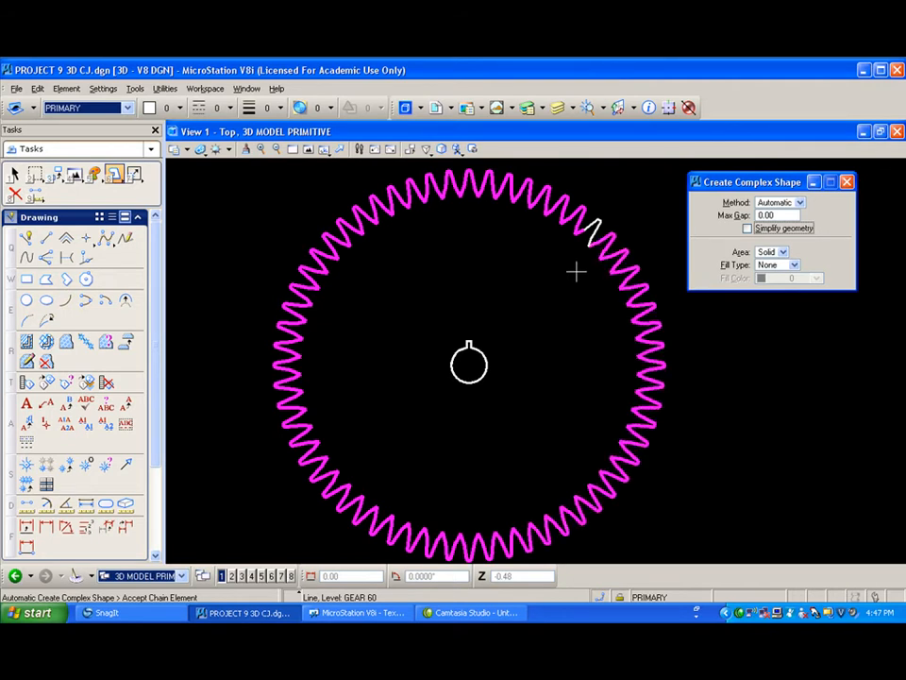
{"action": "left_click", "coordinate": [568, 275]}
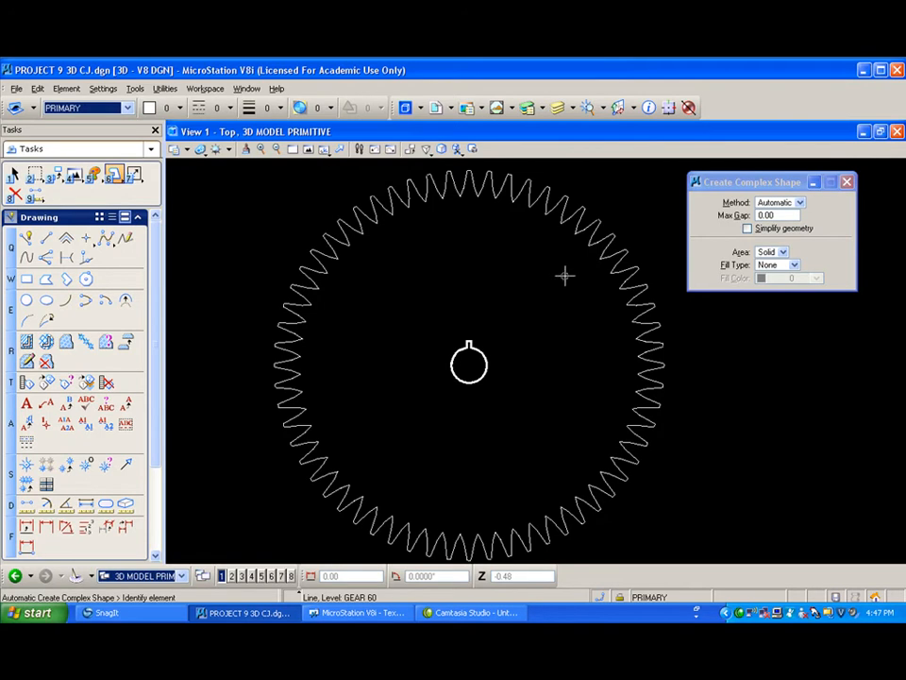
{"action": "left_click", "coordinate": [55, 175]}
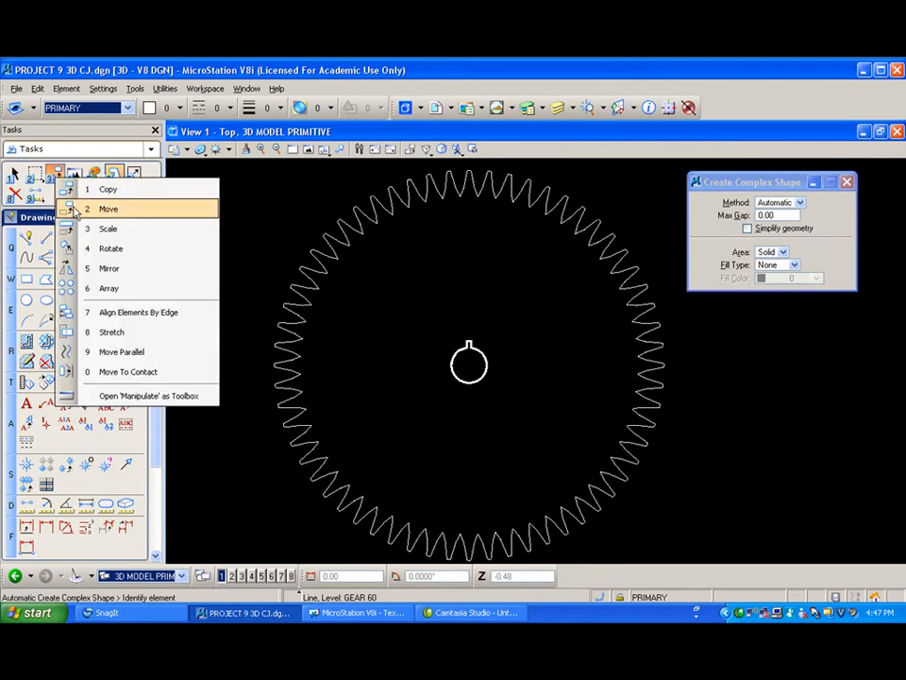
{"action": "left_click", "coordinate": [76, 210]}
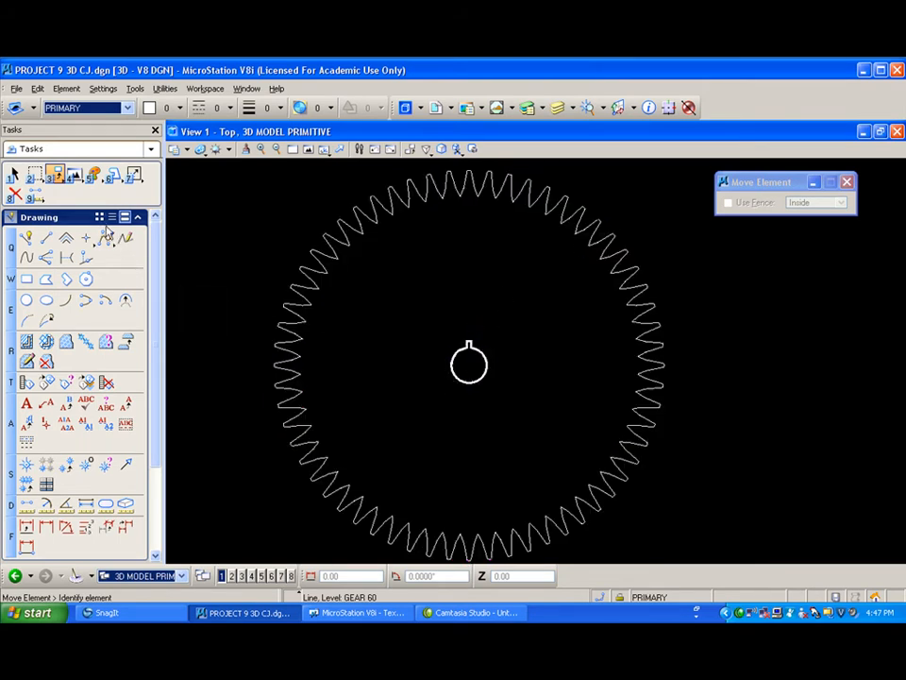
Step: Try to create a complex shape from the centre bore and keyway outline using the Automatic method
{"action": "left_click", "coordinate": [113, 174]}
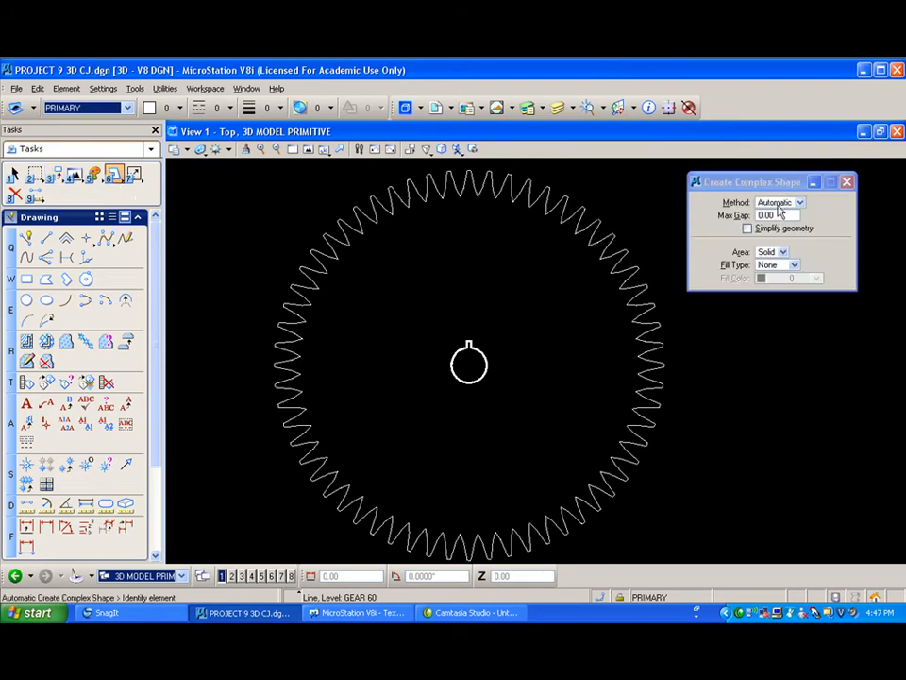
{"action": "left_click", "coordinate": [478, 355]}
{"action": "left_click", "coordinate": [538, 372]}
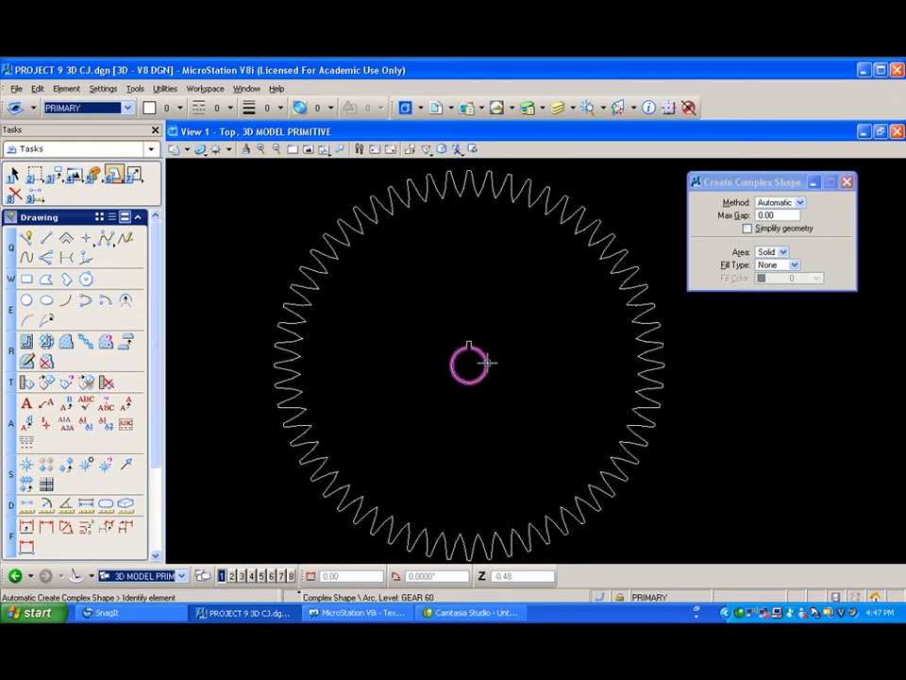
{"action": "scroll", "coordinate": [469, 347], "scroll_direction": "up", "scroll_amount": 5}
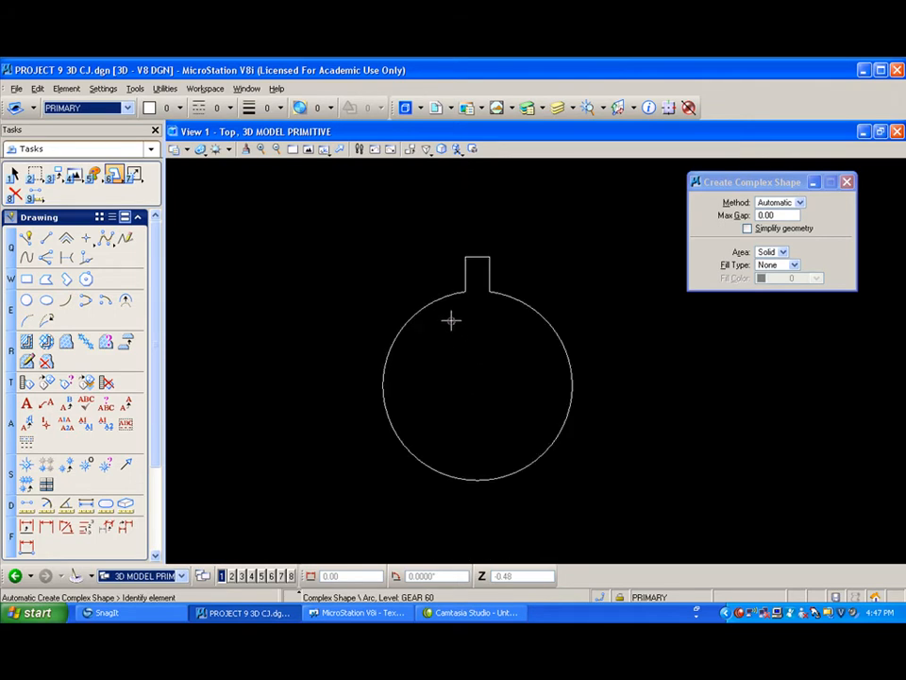
{"action": "left_click", "coordinate": [464, 276]}
{"action": "left_click", "coordinate": [453, 270]}
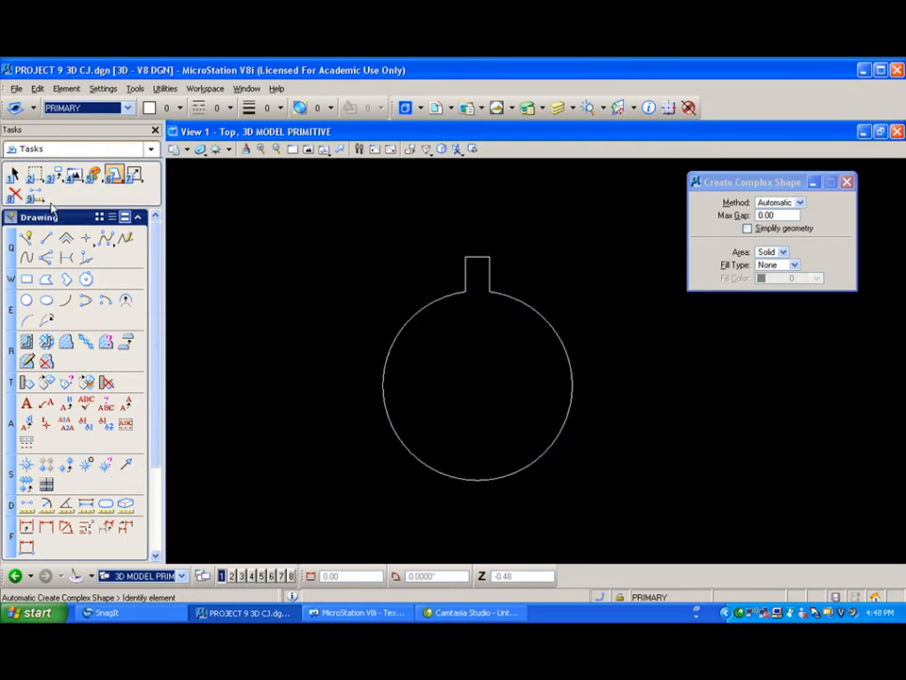
Step: Create a complex shape from the bore arc and the keyway line string using the Manual method
{"action": "left_click", "coordinate": [800, 202]}
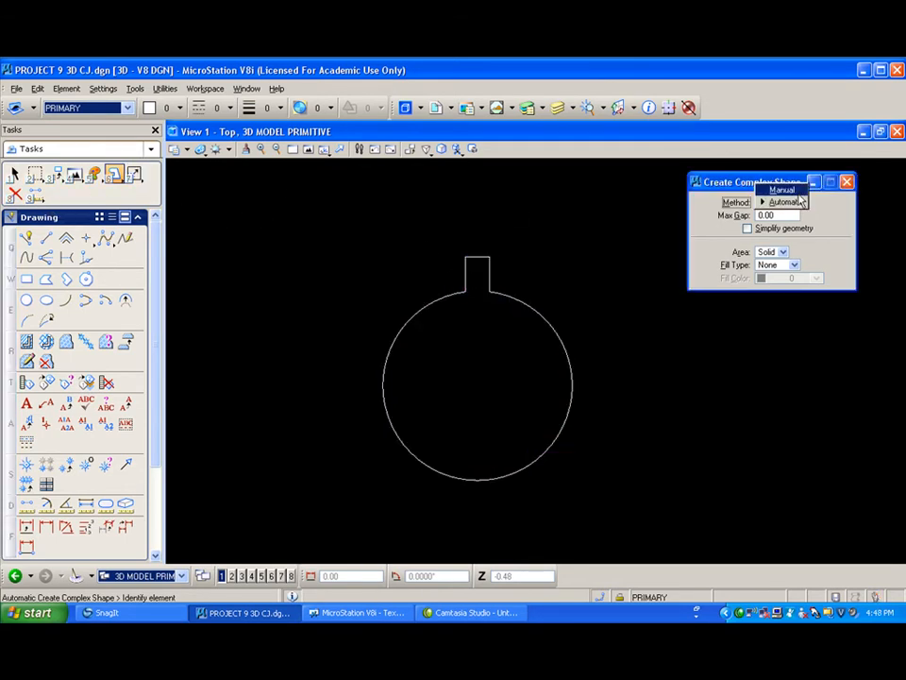
{"action": "left_click", "coordinate": [782, 190]}
{"action": "left_click", "coordinate": [453, 295]}
{"action": "left_click", "coordinate": [485, 281]}
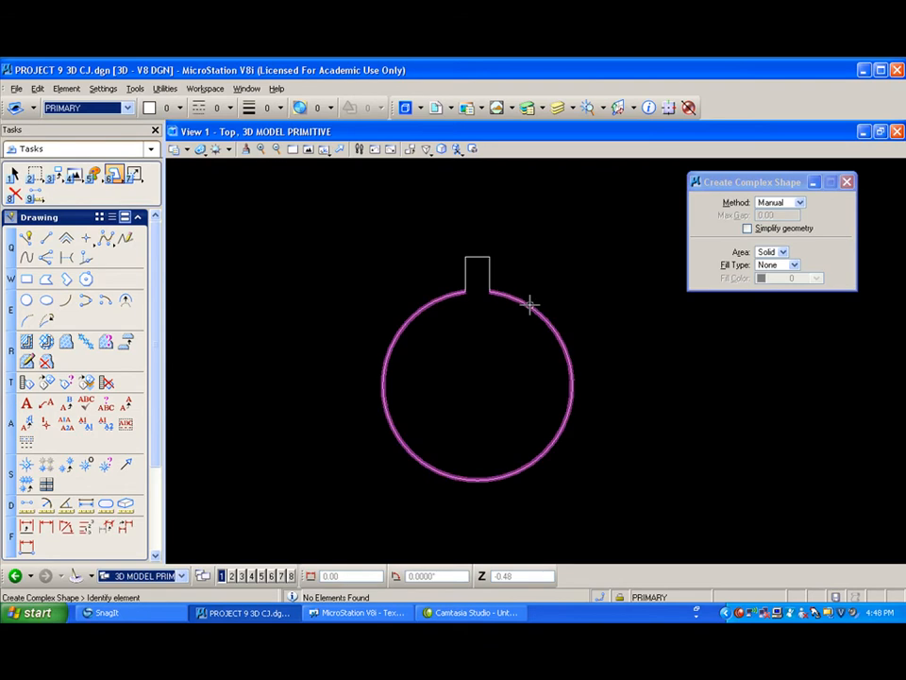
{"action": "left_click", "coordinate": [492, 291]}
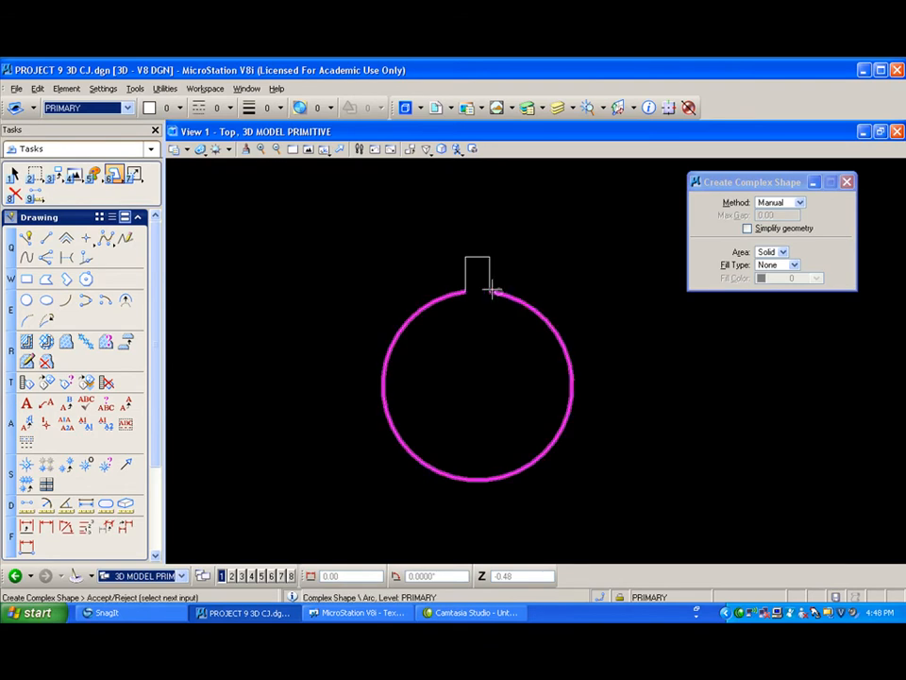
{"action": "left_click", "coordinate": [430, 264]}
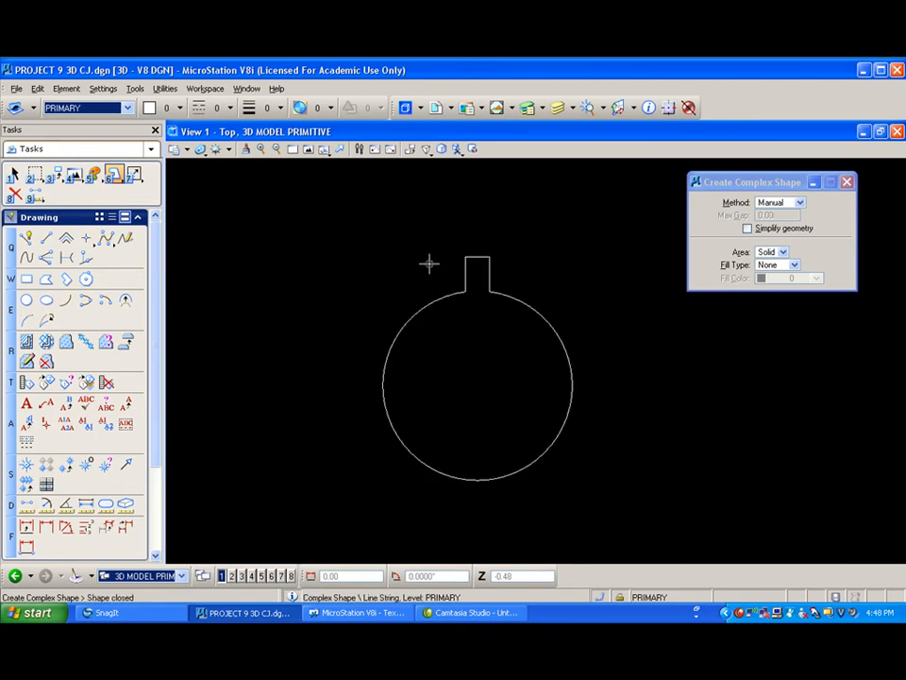
Step: Check that the bore and keyway form one element by picking them up with Move, and cancel the move
{"action": "left_click", "coordinate": [55, 175]}
{"action": "left_click", "coordinate": [457, 295]}
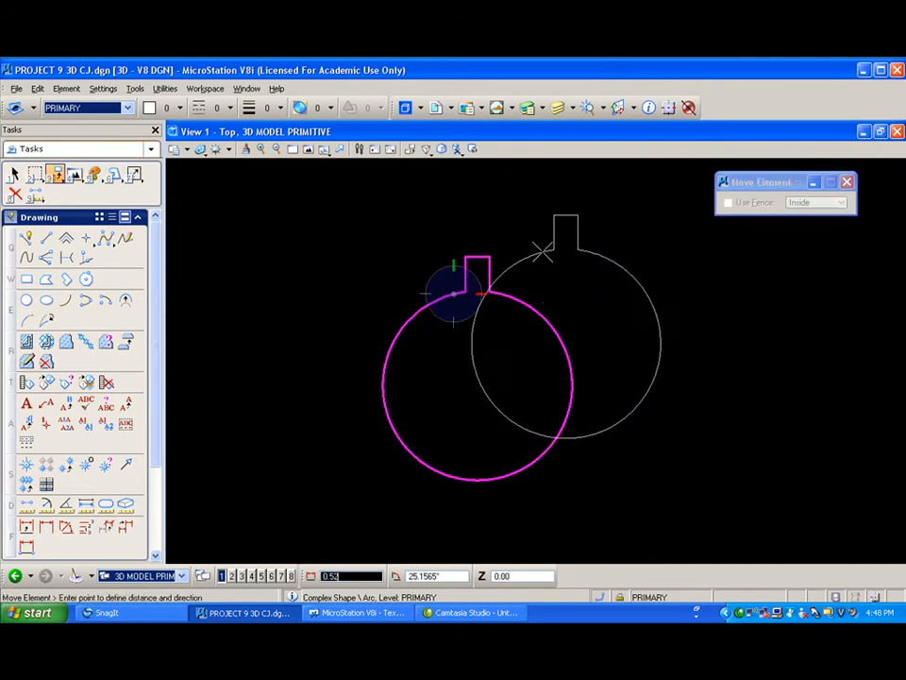
{"action": "right_click", "coordinate": [544, 257]}
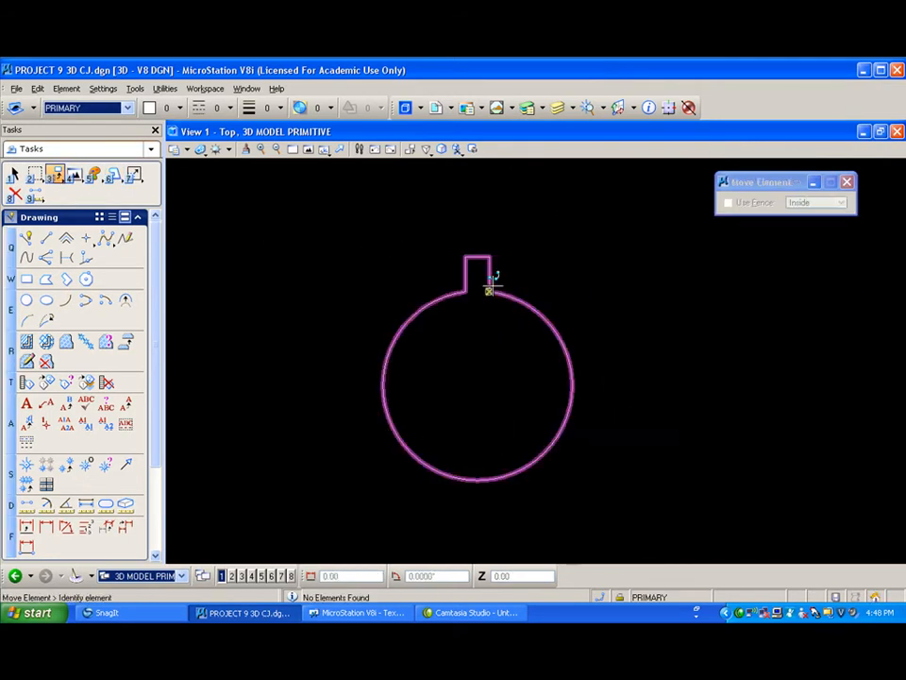
Step: Draw a horizontal SmartLine from the bore's centre to the outer tip of the tooth on the gear's right side
{"action": "scroll", "coordinate": [544, 274], "scroll_direction": "down", "scroll_amount": 2}
{"action": "scroll", "coordinate": [545, 274], "scroll_direction": "down", "scroll_amount": 3}
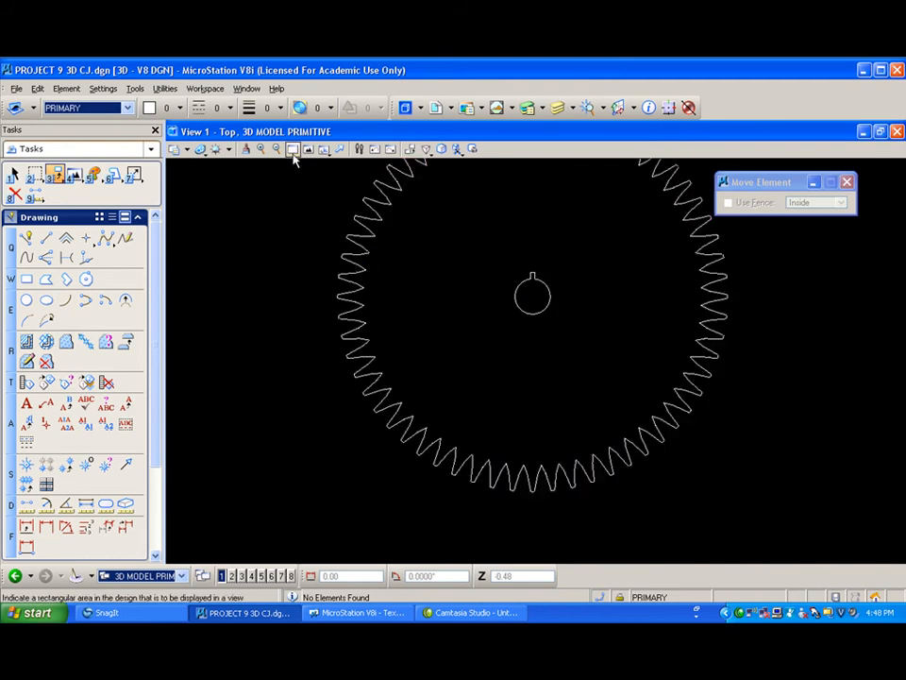
{"action": "left_click", "coordinate": [309, 150]}
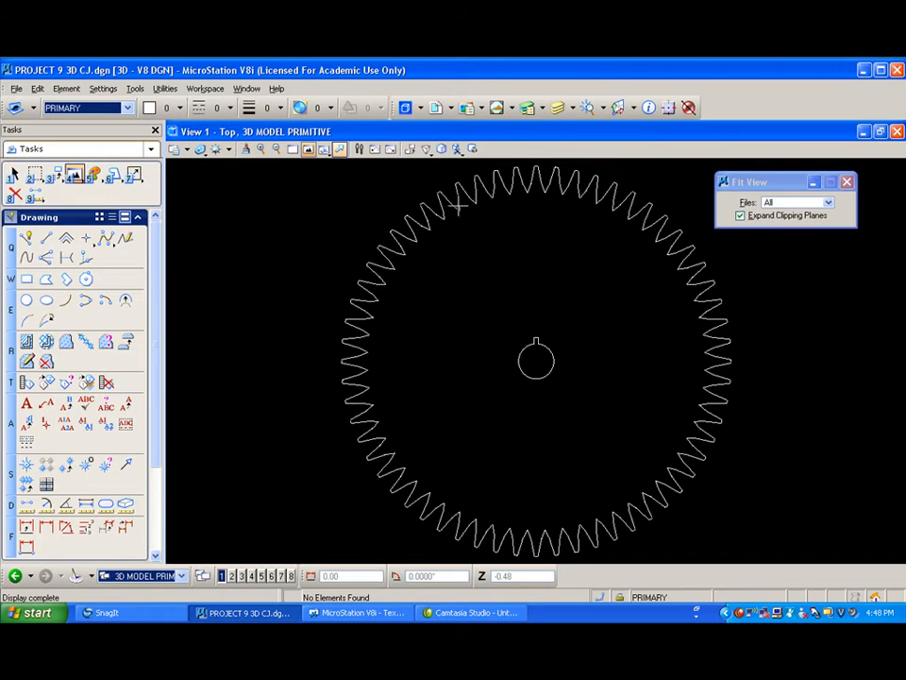
{"action": "left_click", "coordinate": [27, 239]}
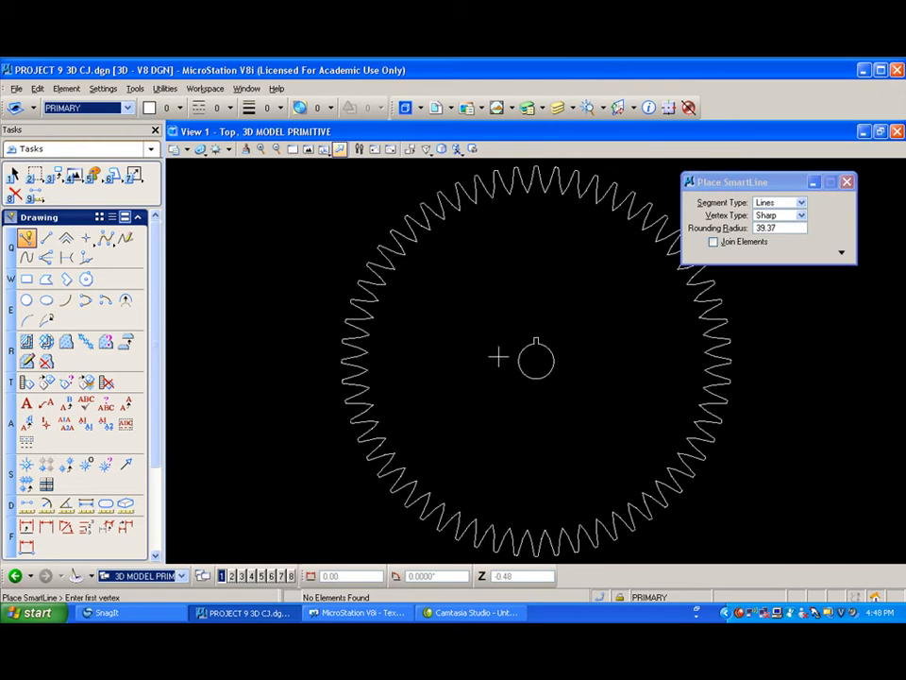
{"action": "left_click", "coordinate": [536, 359]}
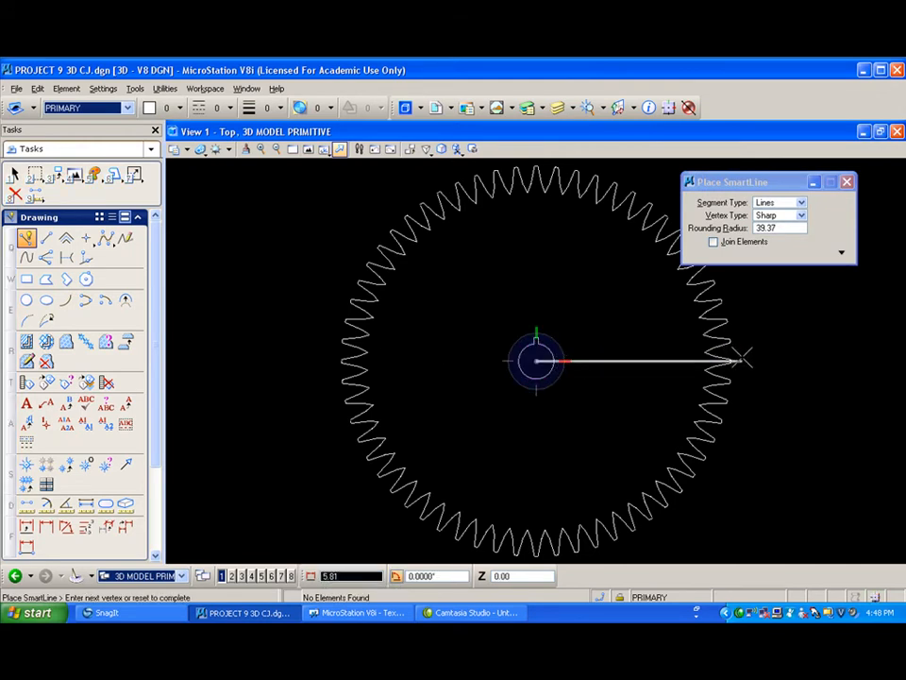
{"action": "scroll", "coordinate": [734, 360], "scroll_direction": "up", "scroll_amount": 3}
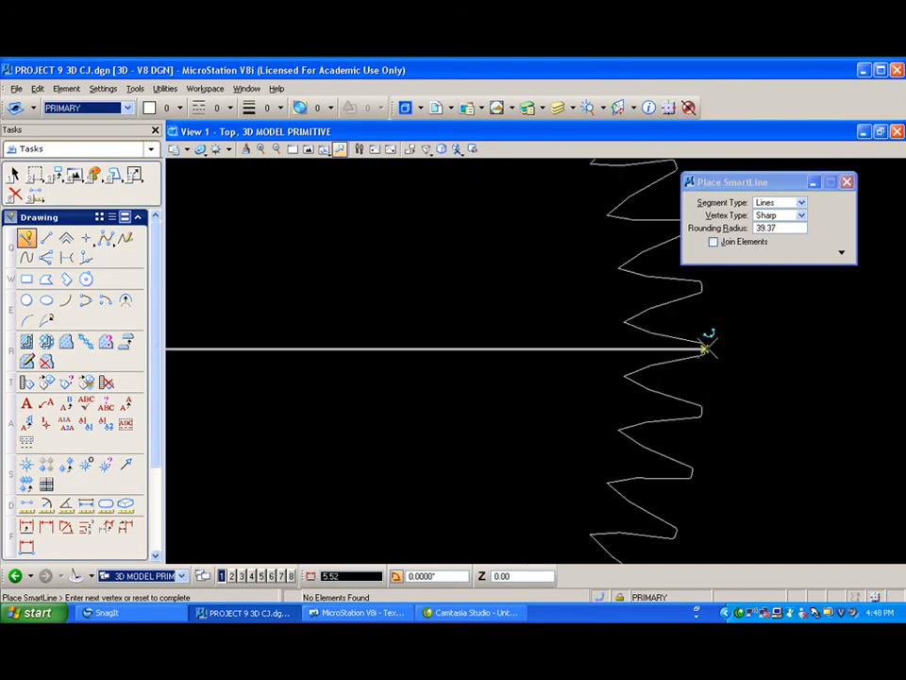
{"action": "left_click", "coordinate": [706, 348]}
{"action": "right_click", "coordinate": [707, 348]}
Step: Move the radius line horizontally out of the gear into the empty space to its right
{"action": "scroll", "coordinate": [564, 297], "scroll_direction": "down", "scroll_amount": 3}
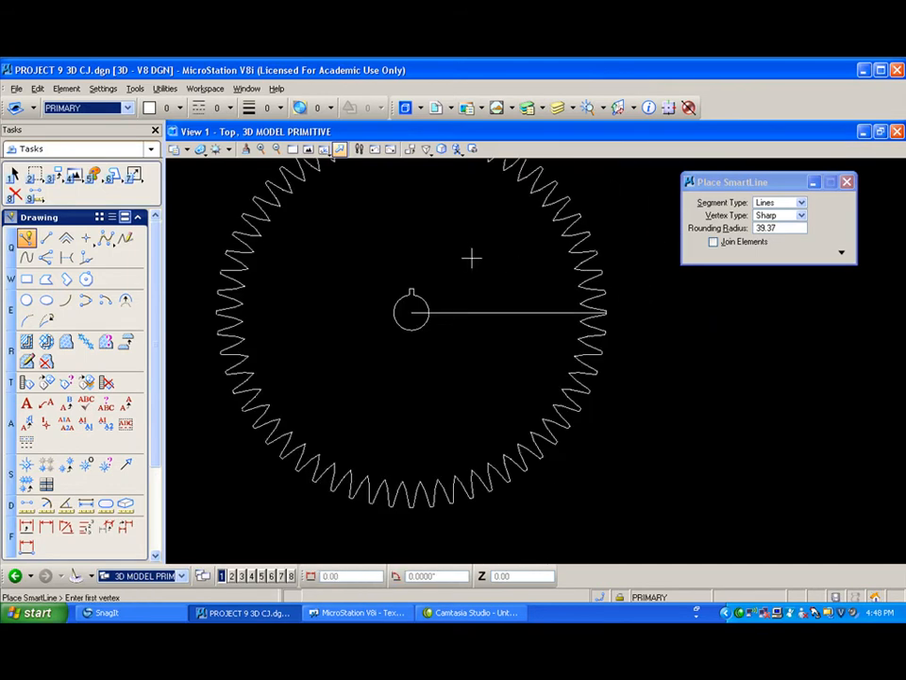
{"action": "scroll", "coordinate": [463, 257], "scroll_direction": "down", "scroll_amount": 3}
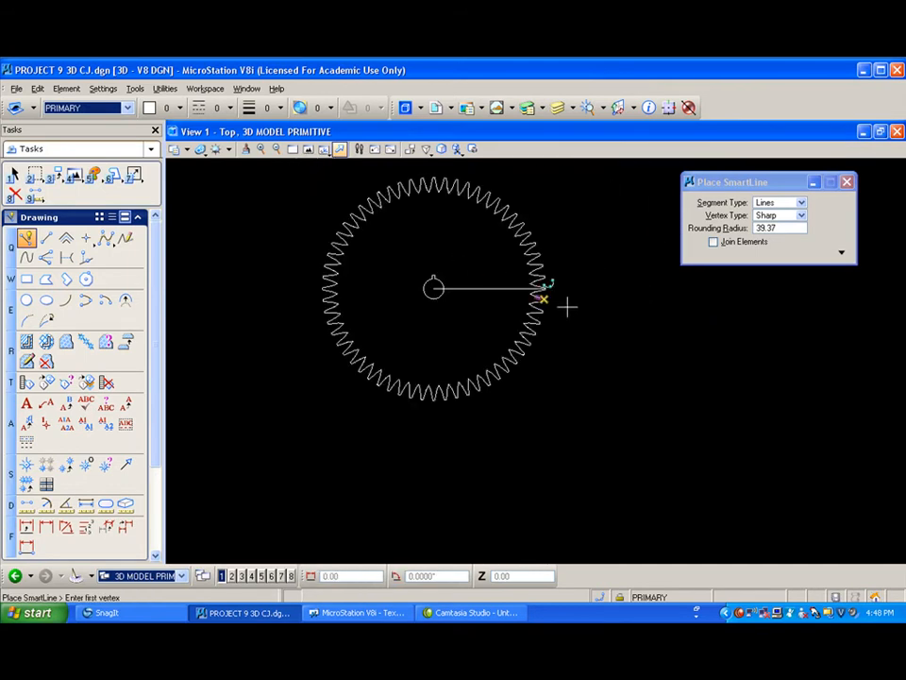
{"action": "middle_click_drag", "start_coordinate": [636, 372], "coordinate": [621, 314]}
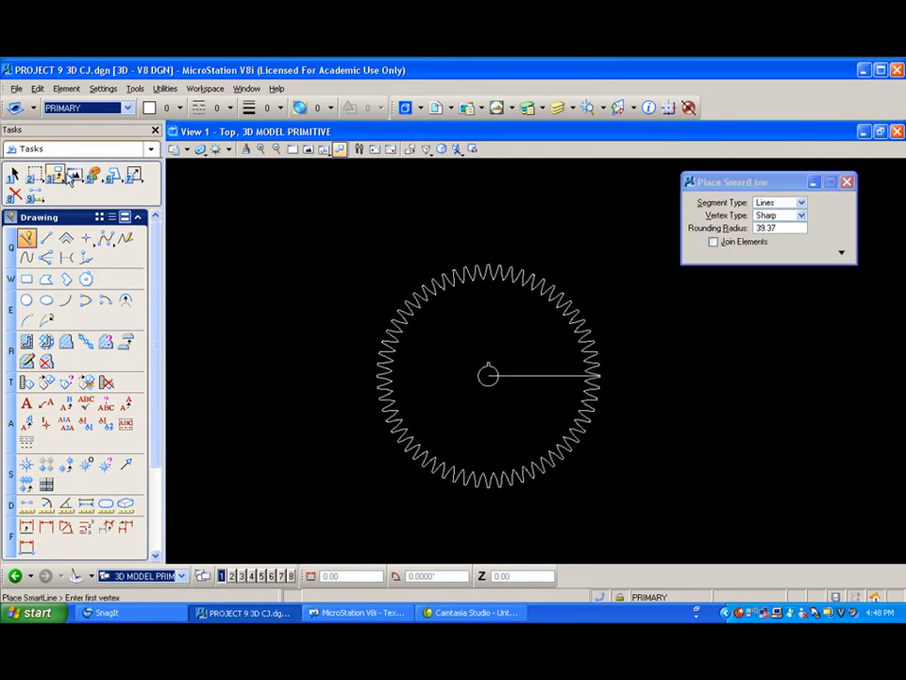
{"action": "left_click", "coordinate": [54, 176]}
{"action": "left_click", "coordinate": [82, 208]}
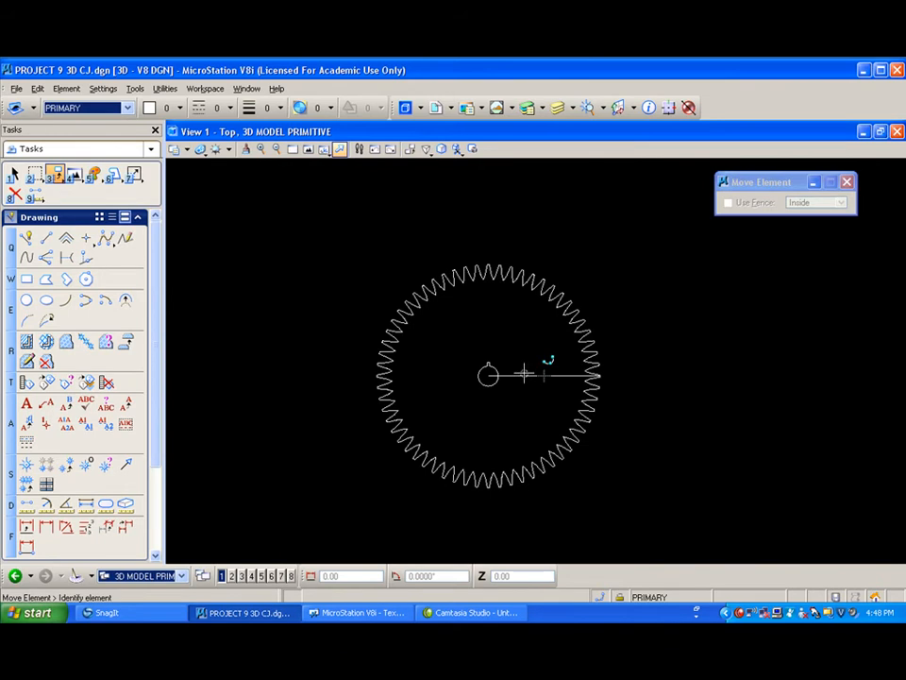
{"action": "left_click", "coordinate": [525, 376]}
{"action": "left_click", "coordinate": [748, 377]}
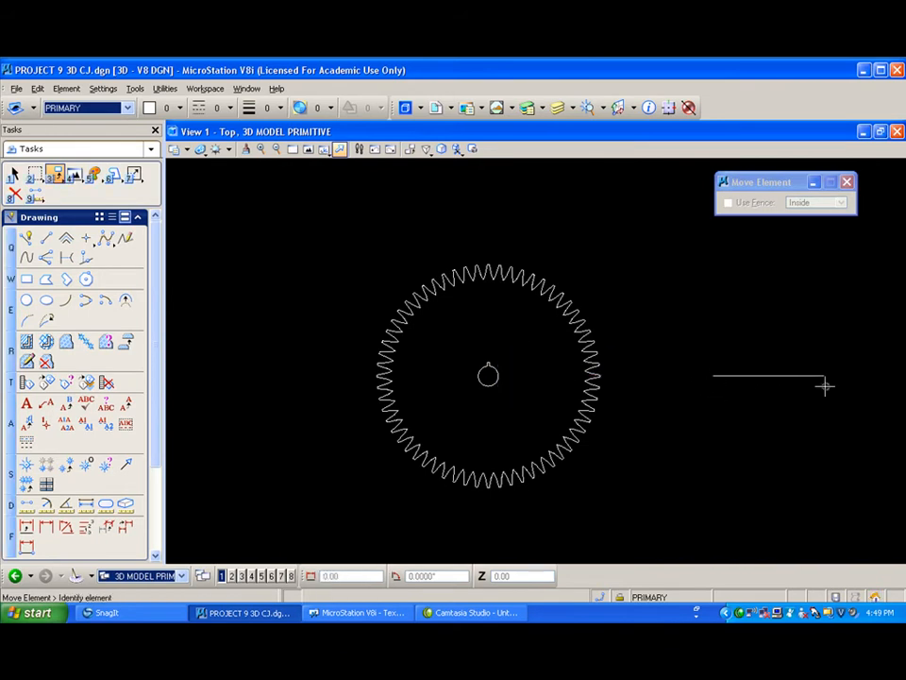
Step: Switch the gear model to the Front view and frame the separate radius line
{"action": "left_click", "coordinate": [338, 149]}
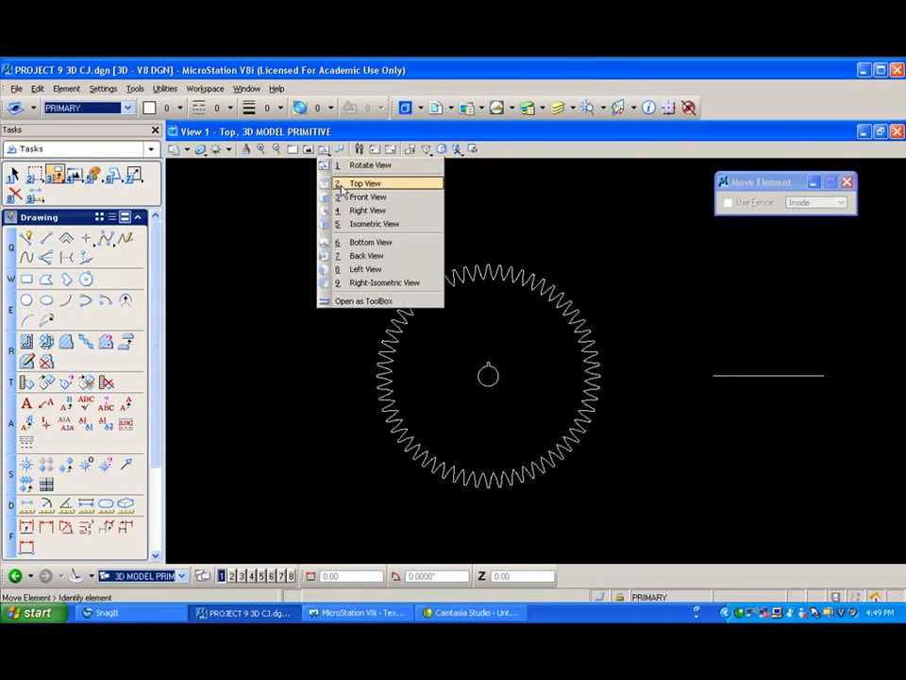
{"action": "left_click", "coordinate": [344, 197]}
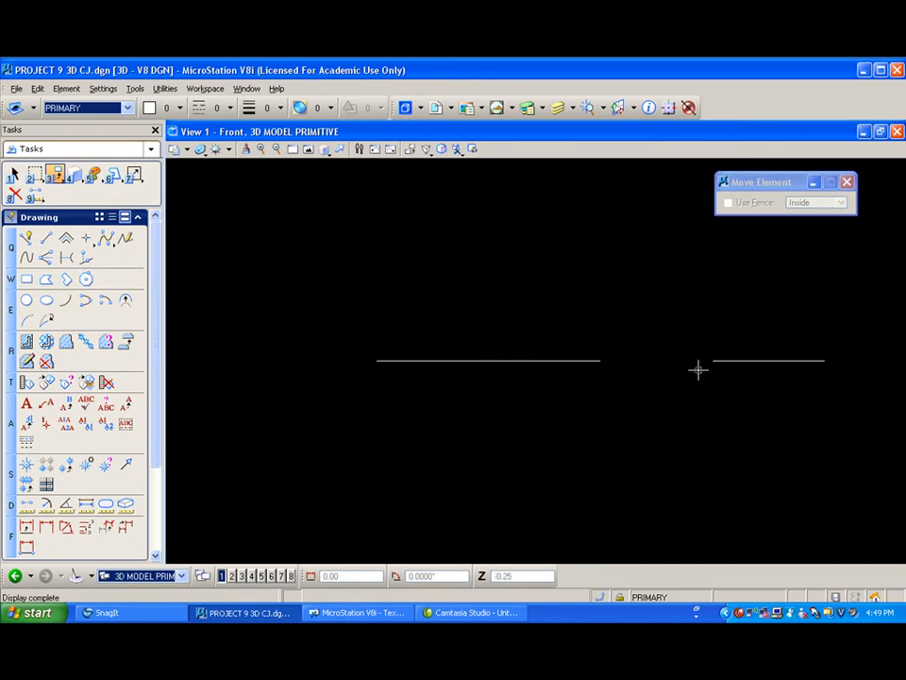
{"action": "left_click_drag", "start_coordinate": [545, 298], "coordinate": [658, 306], "text": "shift"}
{"action": "scroll", "coordinate": [601, 303], "scroll_direction": "up", "scroll_amount": 2}
{"action": "scroll", "coordinate": [549, 288], "scroll_direction": "down", "scroll_amount": 1}
{"action": "scroll", "coordinate": [498, 295], "scroll_direction": "up", "scroll_amount": 1}
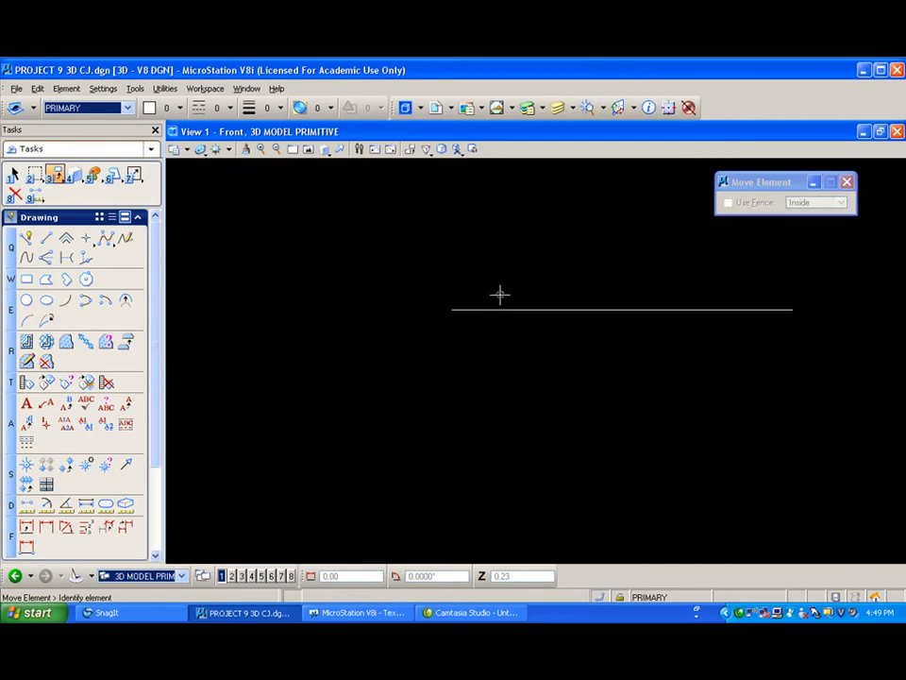
{"action": "scroll", "coordinate": [502, 280], "scroll_direction": "up", "scroll_amount": 1}
{"action": "scroll", "coordinate": [502, 274], "scroll_direction": "down", "scroll_amount": 1}
{"action": "left_click_drag", "start_coordinate": [486, 282], "coordinate": [475, 263], "text": "shift"}
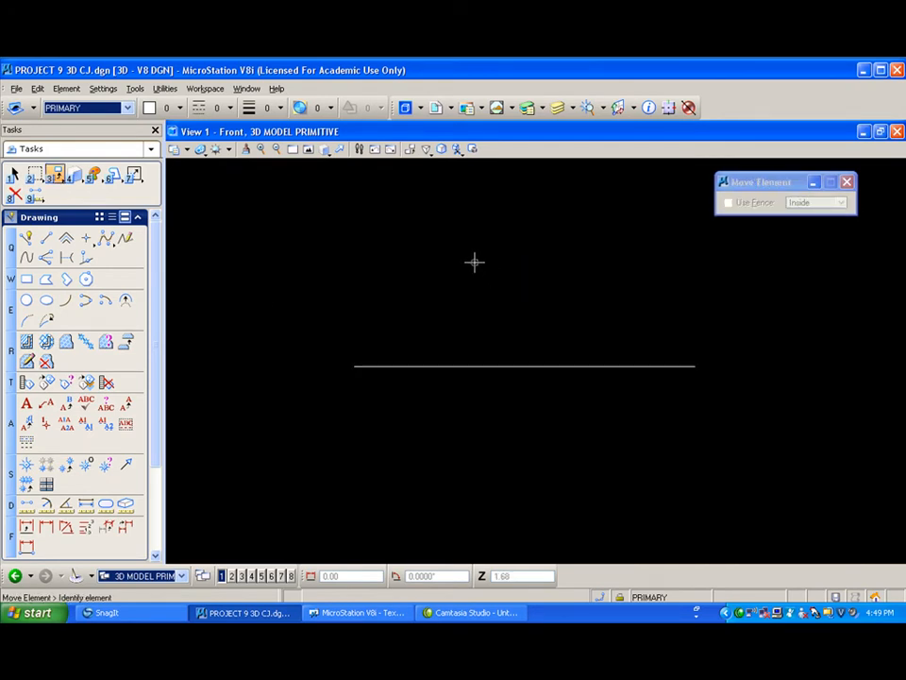
Step: Draw a SmartLine 3/16 up from the radius line's inner end, straight across, and back down to its outer end
{"action": "left_click", "coordinate": [26, 239]}
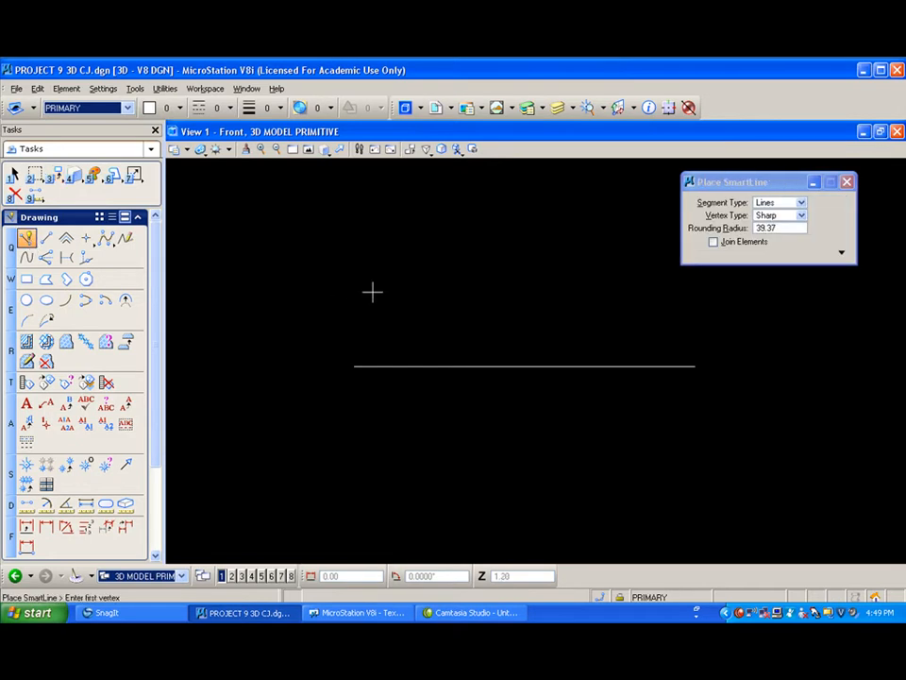
{"action": "left_click", "coordinate": [354, 365]}
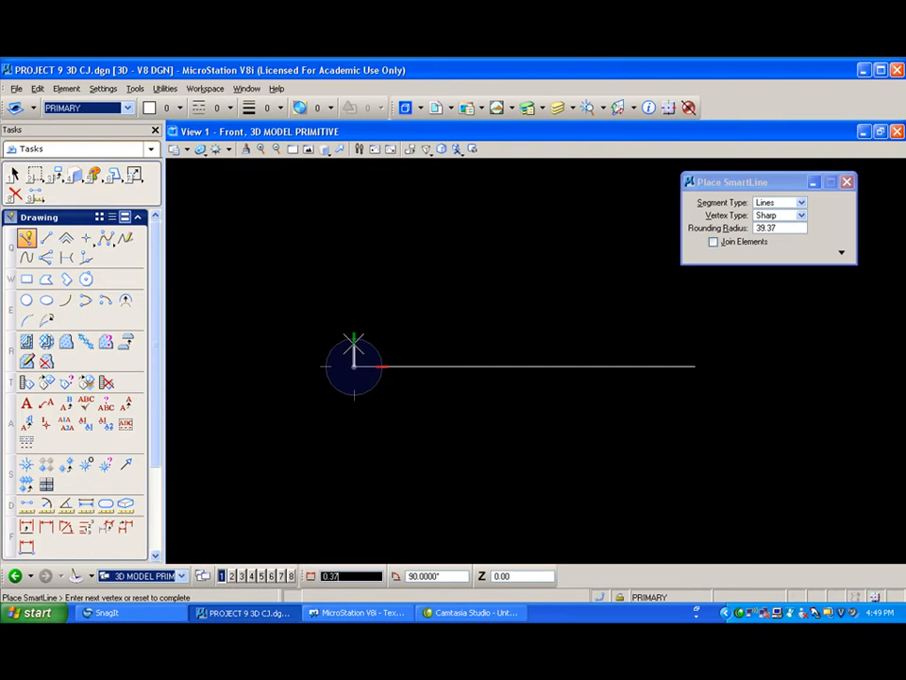
{"action": "type", "text": "3/16"}
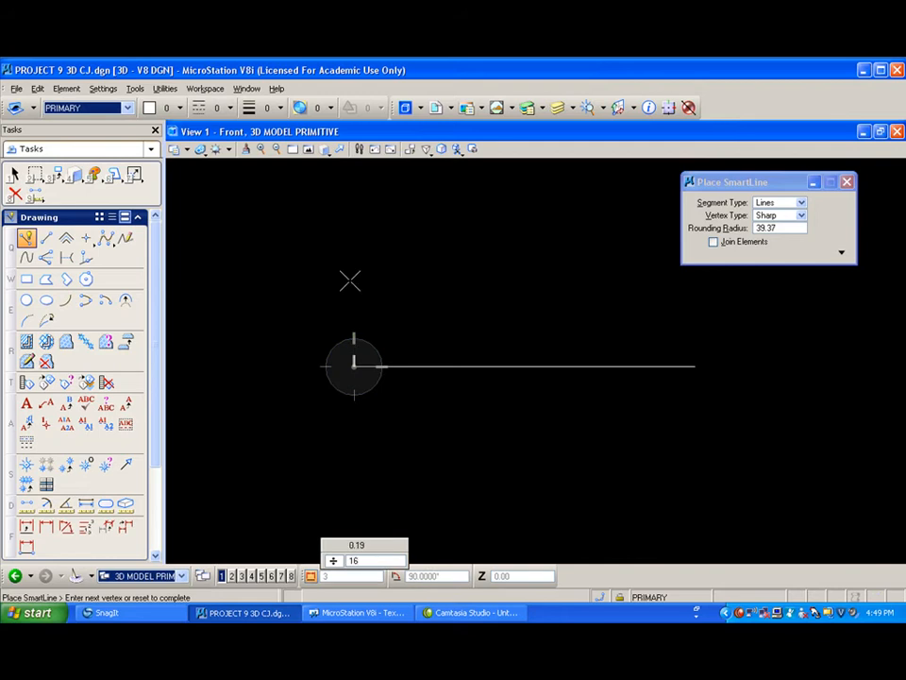
{"action": "left_click", "coordinate": [351, 281]}
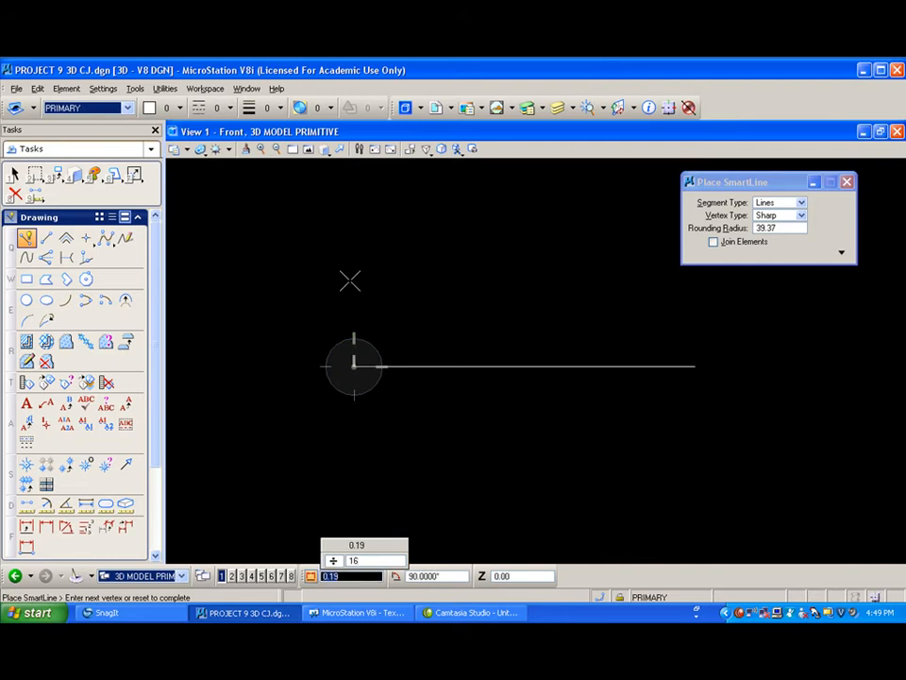
{"action": "left_click", "coordinate": [698, 358]}
{"action": "scroll", "coordinate": [704, 364], "scroll_direction": "up", "scroll_amount": 3}
{"action": "scroll", "coordinate": [669, 360], "scroll_direction": "up", "scroll_amount": 3}
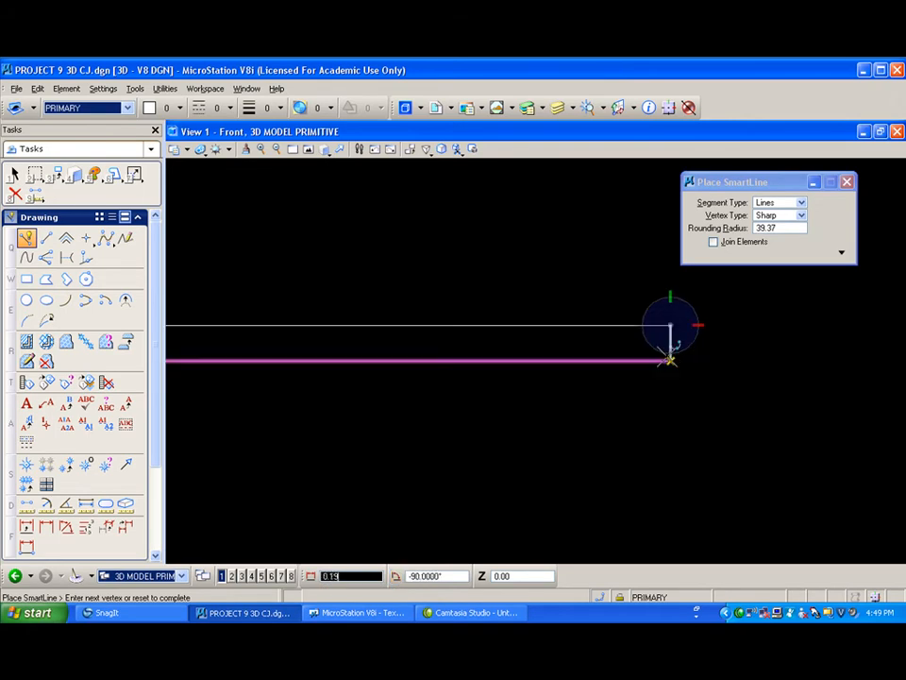
{"action": "left_click", "coordinate": [670, 360]}
{"action": "scroll", "coordinate": [595, 392], "scroll_direction": "down", "scroll_amount": 3}
{"action": "scroll", "coordinate": [526, 343], "scroll_direction": "up", "scroll_amount": 3}
{"action": "scroll", "coordinate": [578, 352], "scroll_direction": "down", "scroll_amount": 3}
{"action": "middle_click_drag", "start_coordinate": [563, 315], "coordinate": [613, 283], "text": "shift"}
{"action": "scroll", "coordinate": [602, 305], "scroll_direction": "down", "scroll_amount": 1}
{"action": "scroll", "coordinate": [646, 325], "scroll_direction": "up", "scroll_amount": 2}
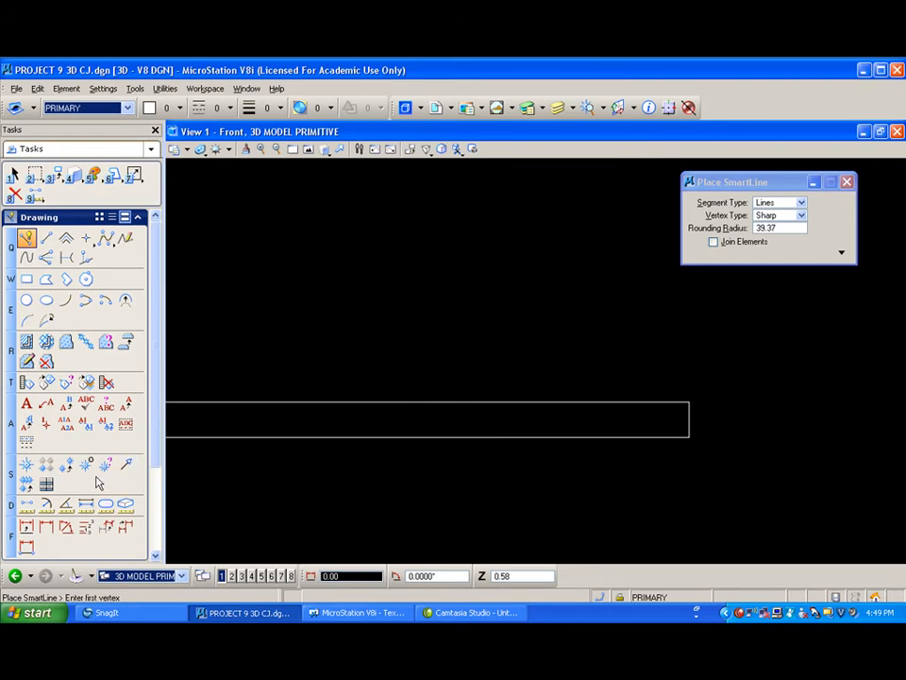
Step: Set up Construct Chamfer with a Distance 1 of 0.75
{"action": "left_click", "coordinate": [136, 176]}
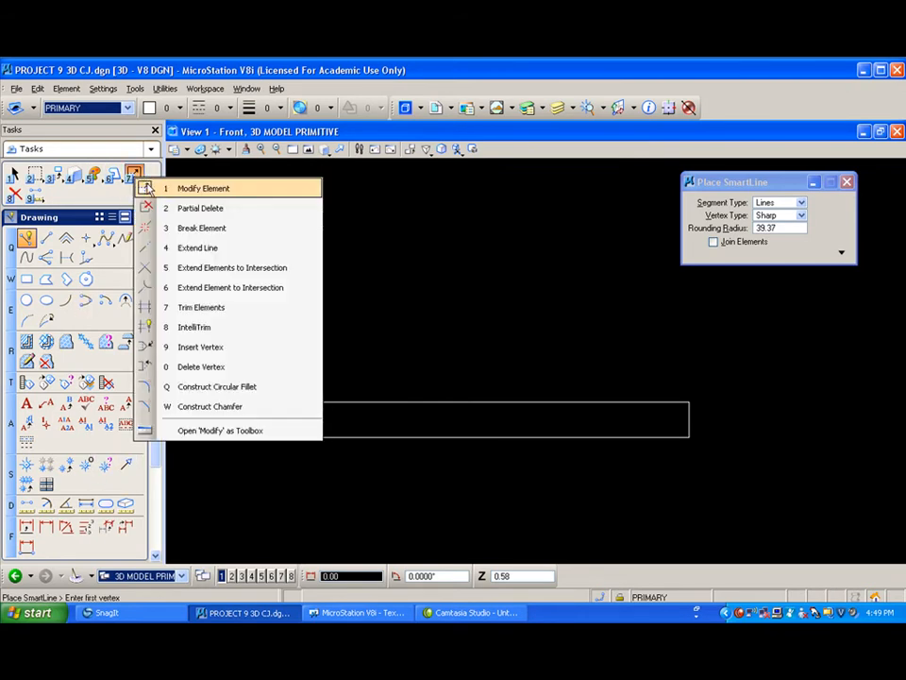
{"action": "left_click", "coordinate": [211, 407]}
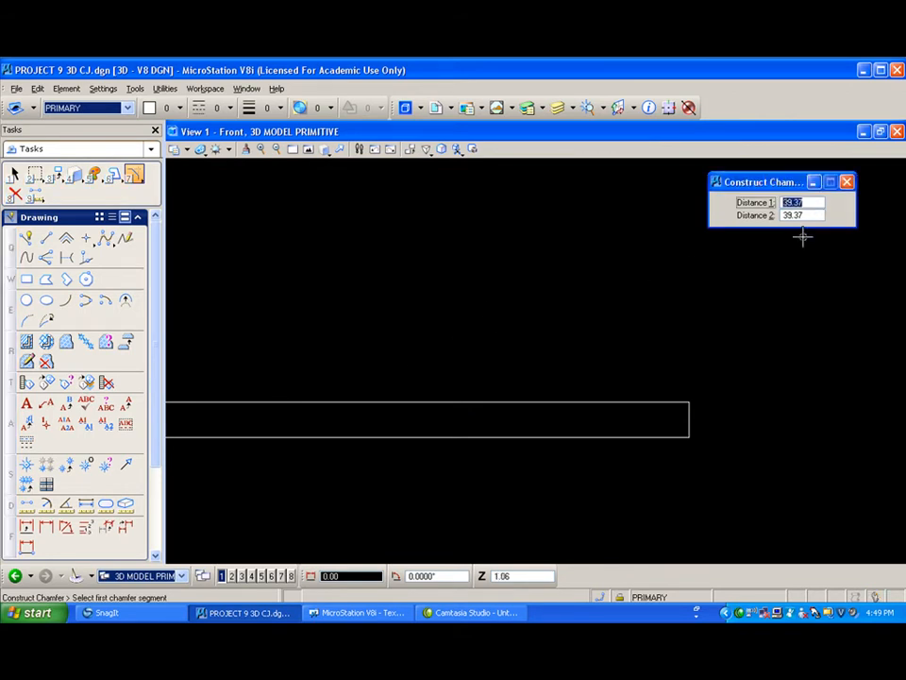
{"action": "type", "text": ".75"}
{"action": "key", "text": "Tab"}
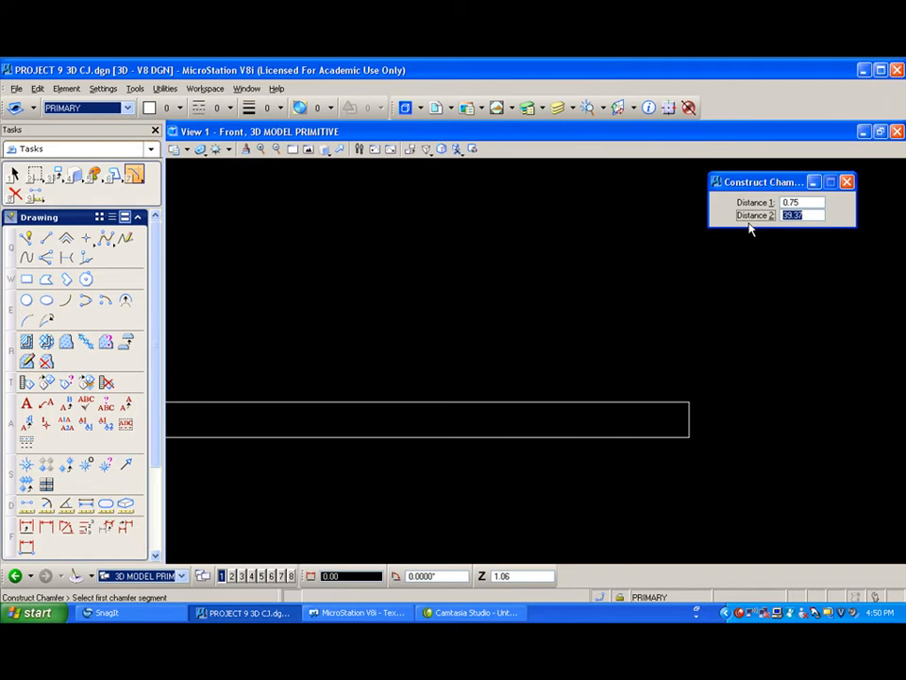
Step: Try a 0.75 by 0.09 chamfer on the side profile's upper outer corner, and undo it
{"action": "type", "text": "3"}
{"action": "key", "text": "Tab"}
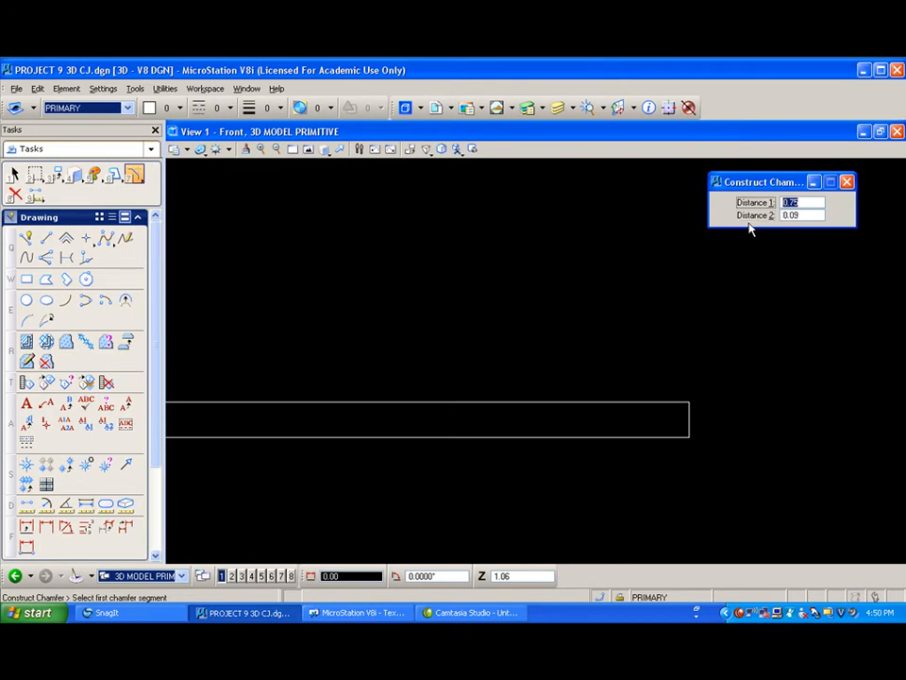
{"action": "left_click", "coordinate": [609, 402]}
{"action": "left_click", "coordinate": [689, 422]}
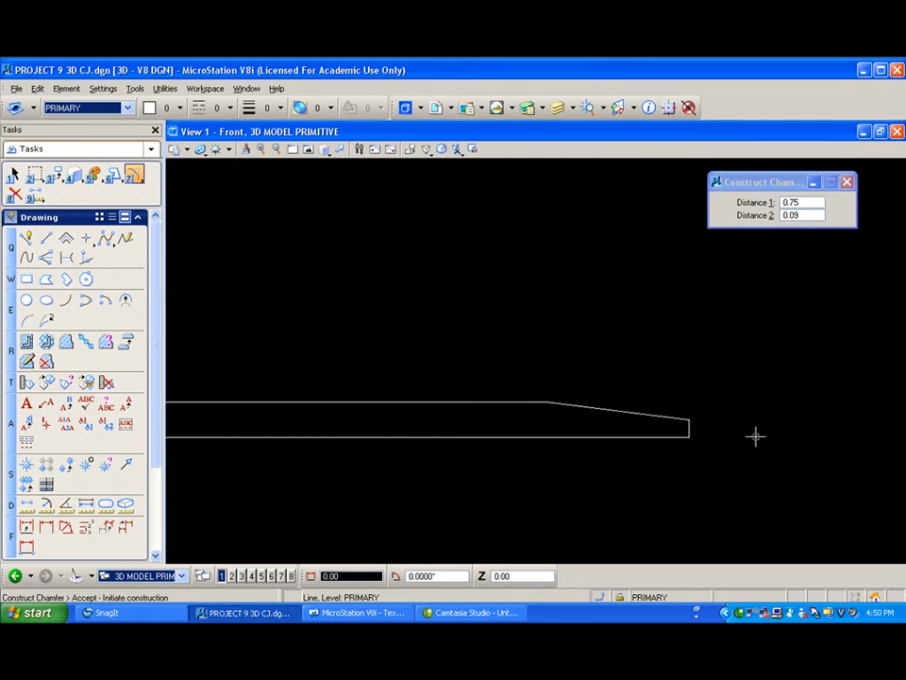
{"action": "key", "text": "ctrl+z"}
Step: Set the chamfer's Distance 2 to 0.07 and chamfer the side profile's upper outer corner
{"action": "double_click", "coordinate": [799, 215]}
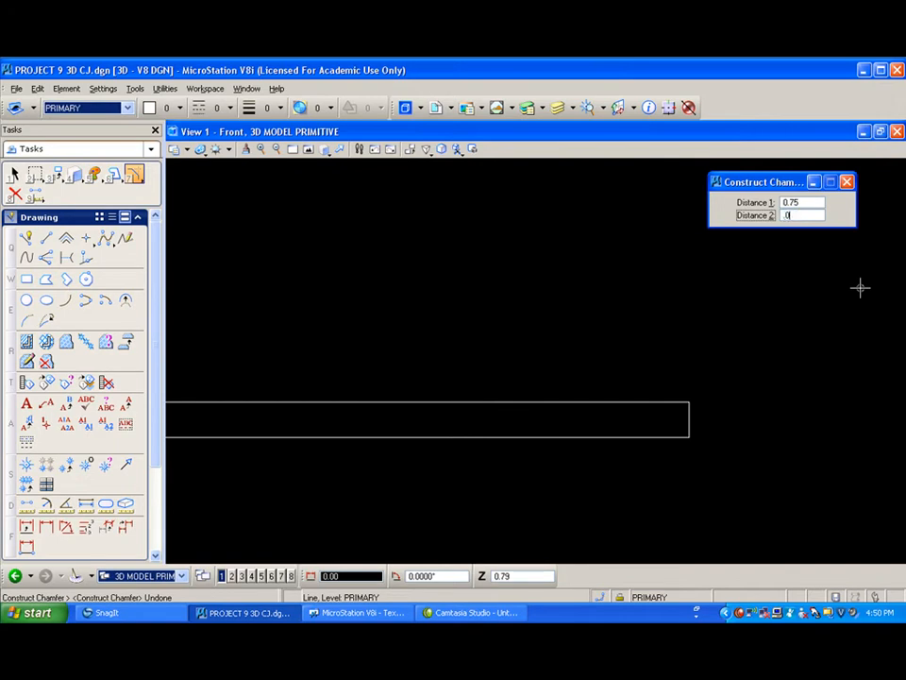
{"action": "key", "text": "Tab"}
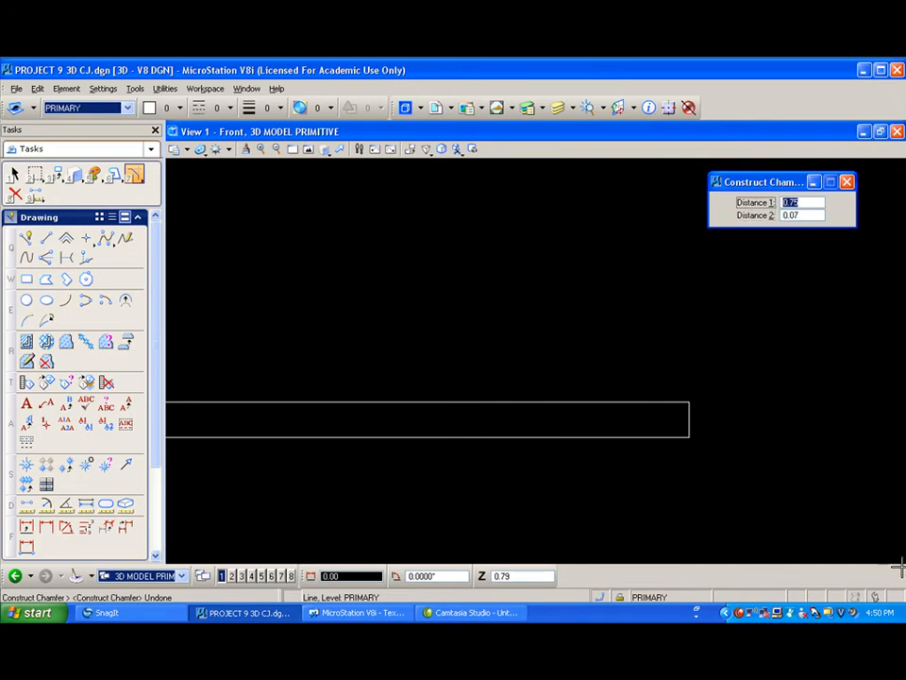
{"action": "left_click", "coordinate": [526, 402]}
{"action": "left_click", "coordinate": [687, 422]}
{"action": "left_click", "coordinate": [751, 435]}
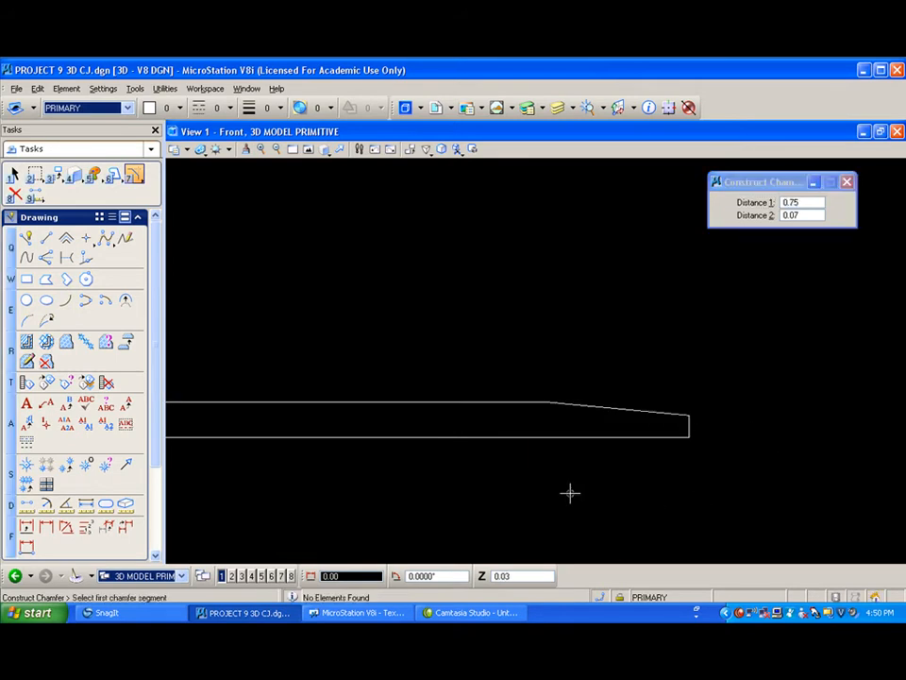
Step: Chamfer the side profile's lower outer corner with the same 0.75 and 0.07 distances
{"action": "left_click", "coordinate": [536, 438]}
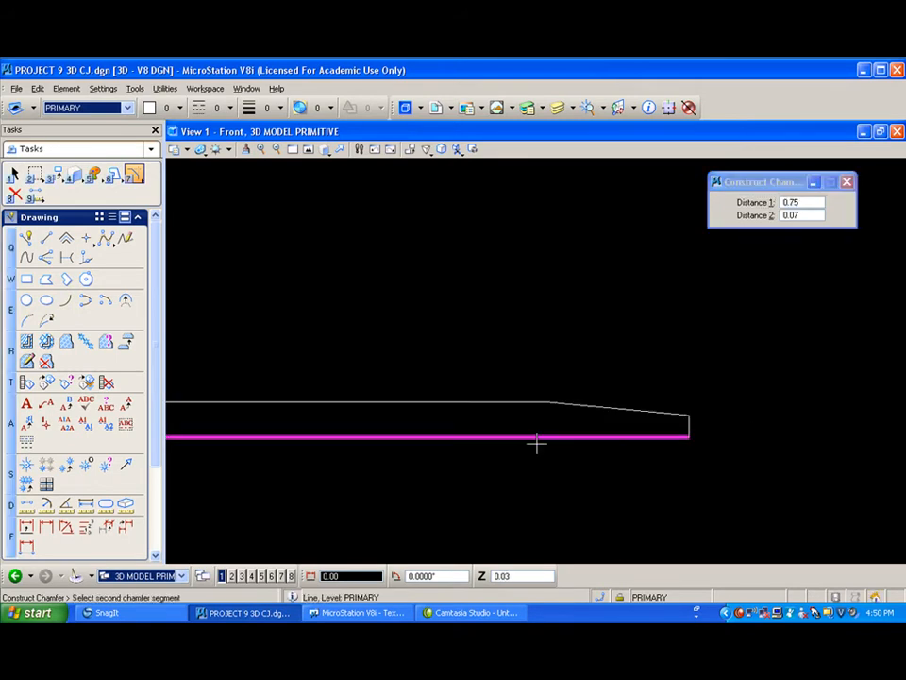
{"action": "left_click", "coordinate": [694, 422]}
{"action": "left_click", "coordinate": [742, 436]}
{"action": "scroll", "coordinate": [627, 381], "scroll_direction": "down", "scroll_amount": 1}
{"action": "scroll", "coordinate": [599, 366], "scroll_direction": "down", "scroll_amount": 1}
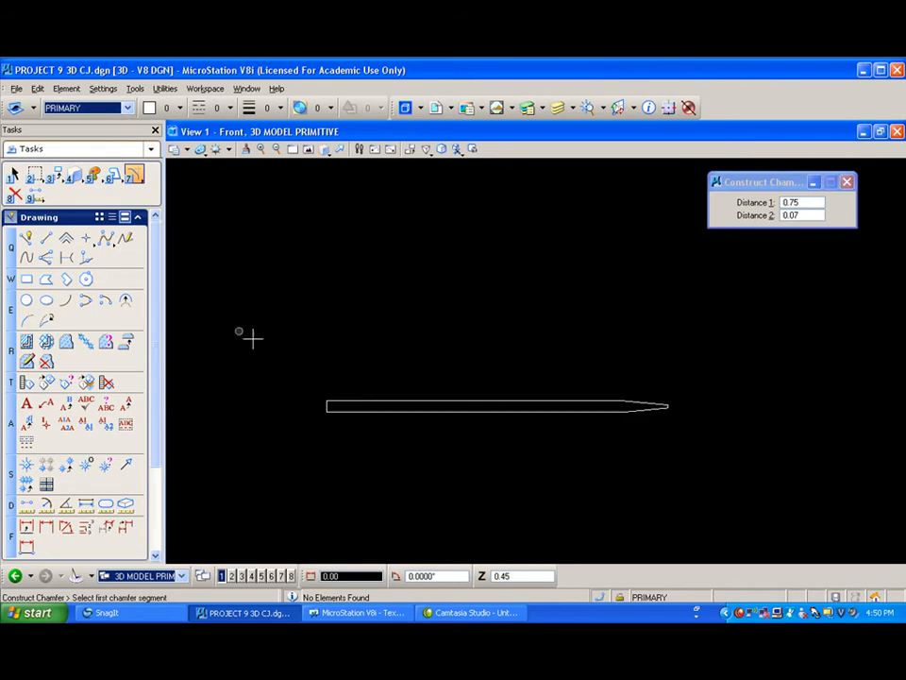
Step: Create a complex shape from the whole chamfered side profile using the Automatic method
{"action": "left_click", "coordinate": [113, 176]}
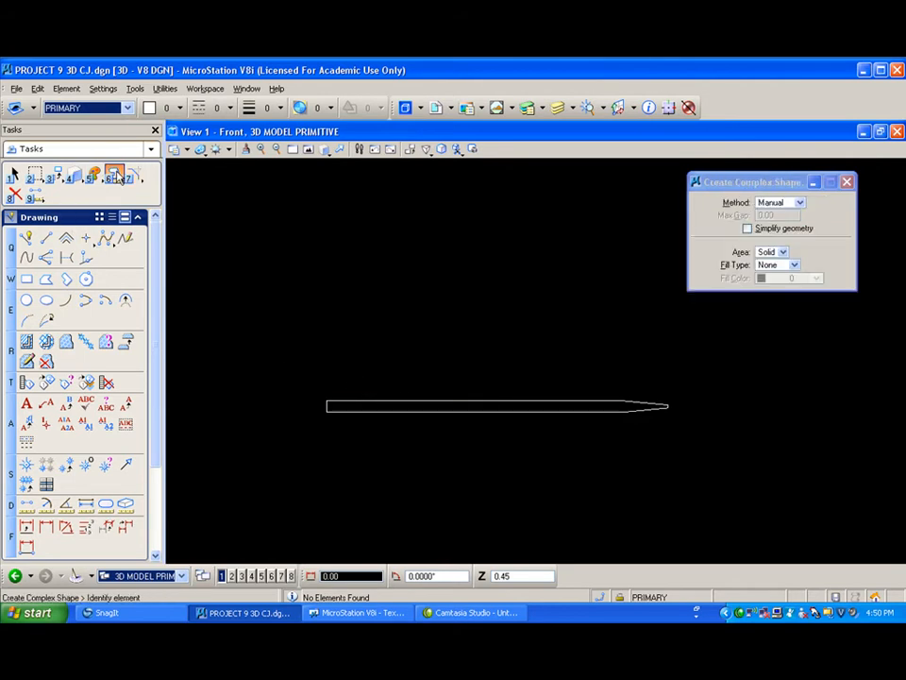
{"action": "left_click", "coordinate": [799, 202]}
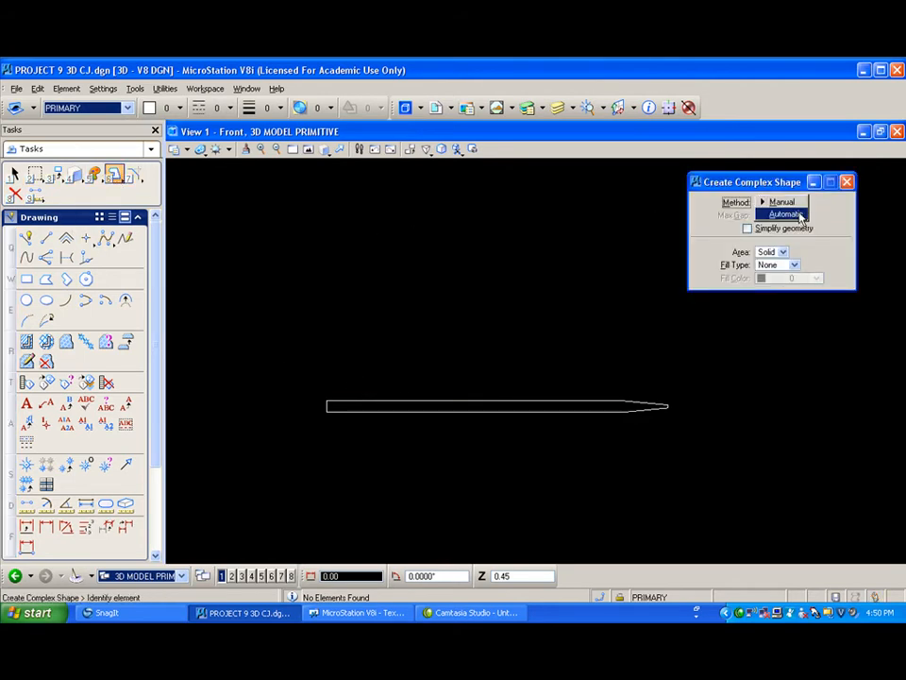
{"action": "left_click", "coordinate": [784, 215]}
{"action": "left_click", "coordinate": [429, 402]}
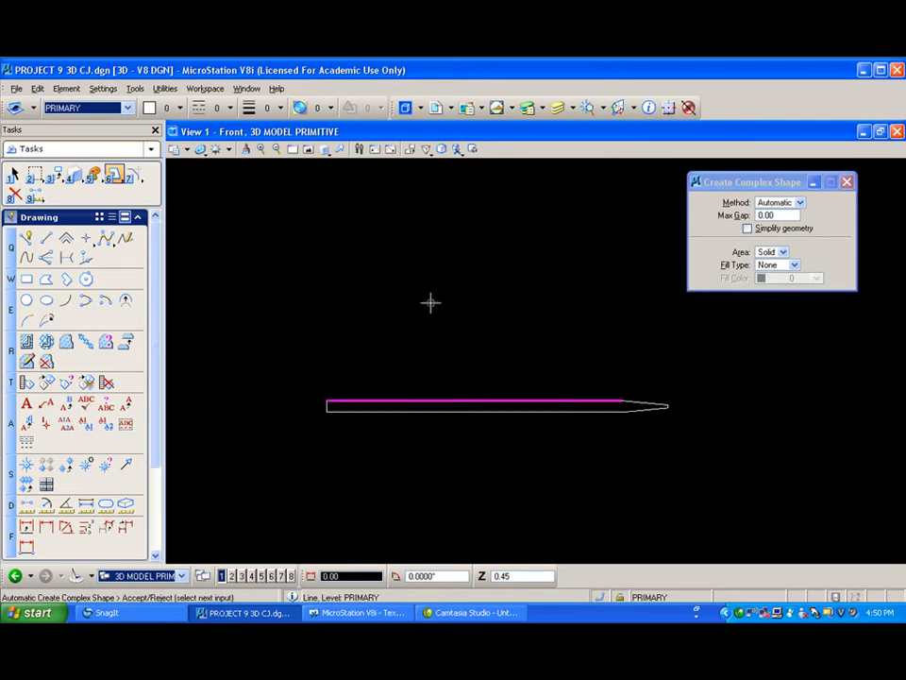
{"action": "left_click", "coordinate": [435, 295]}
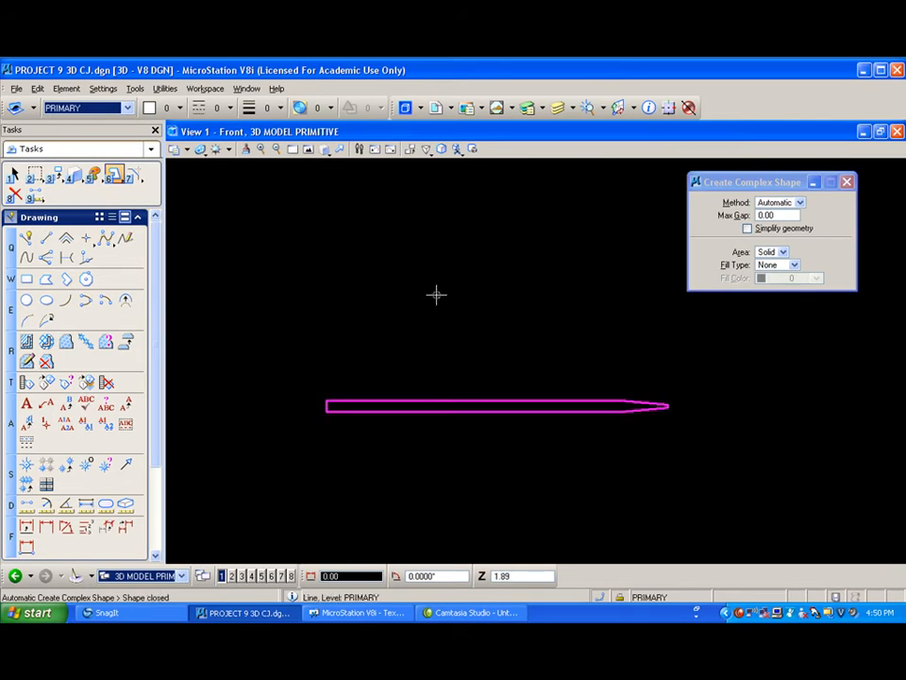
{"action": "left_click", "coordinate": [434, 294]}
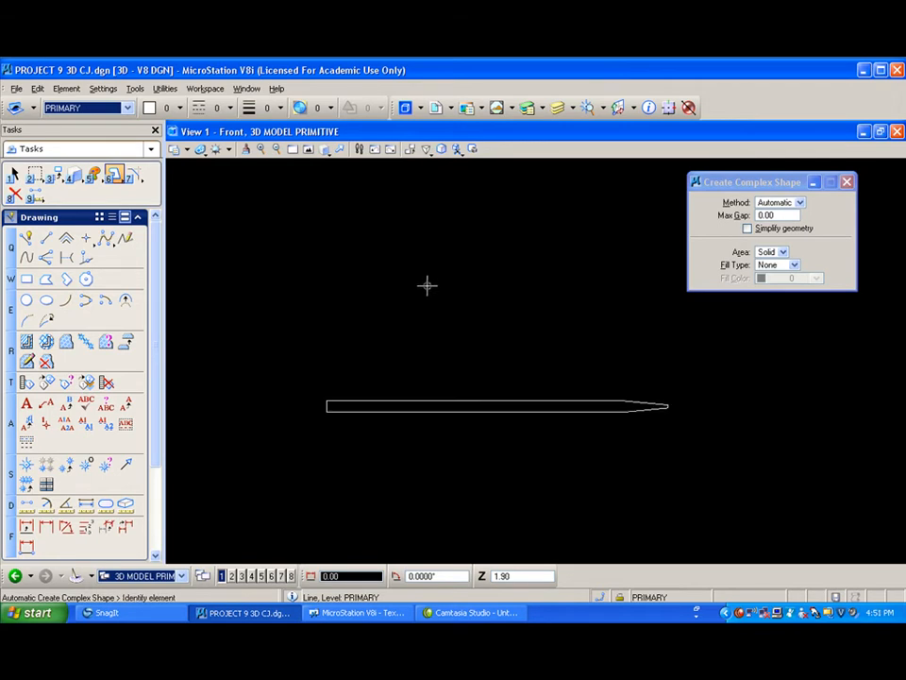
Step: Switch to the Isometric view and bring the side profile fully into sight, clear of the complex shape settings
{"action": "left_click", "coordinate": [309, 151]}
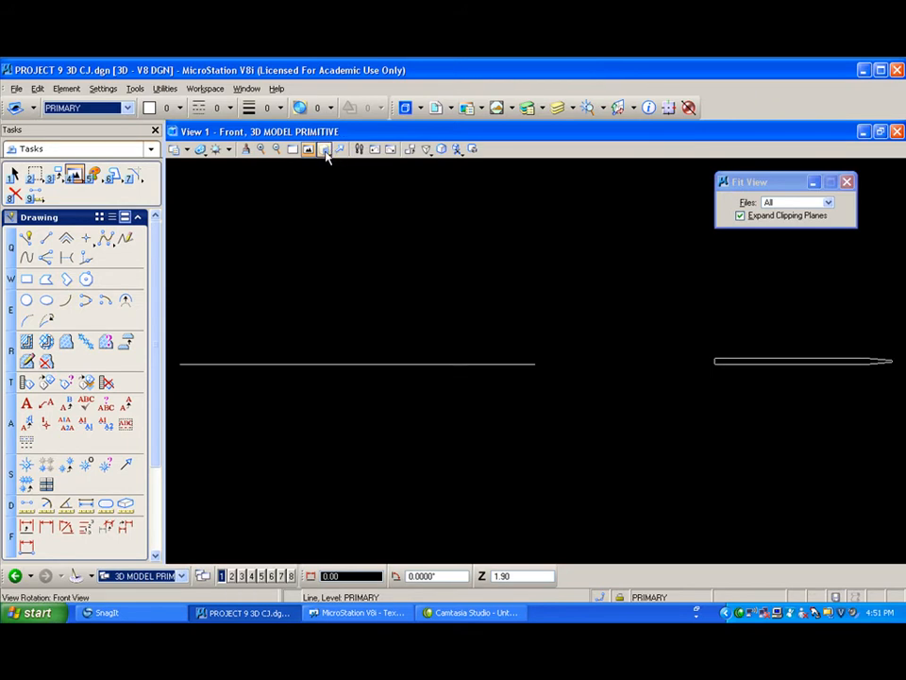
{"action": "left_click", "coordinate": [324, 151]}
{"action": "left_click", "coordinate": [366, 223]}
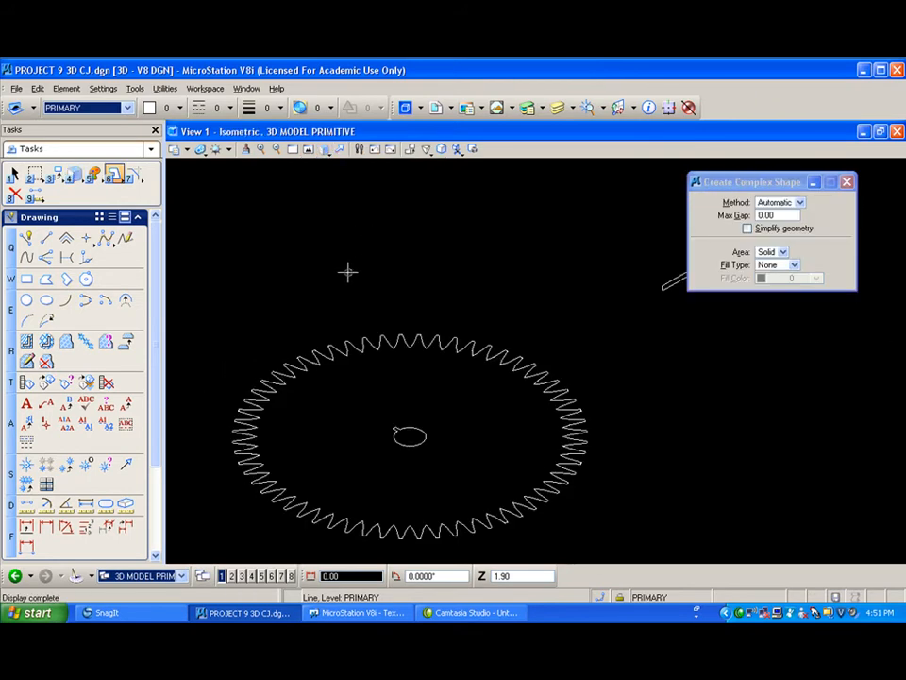
{"action": "left_click_drag", "start_coordinate": [317, 279], "coordinate": [386, 248], "text": "shift"}
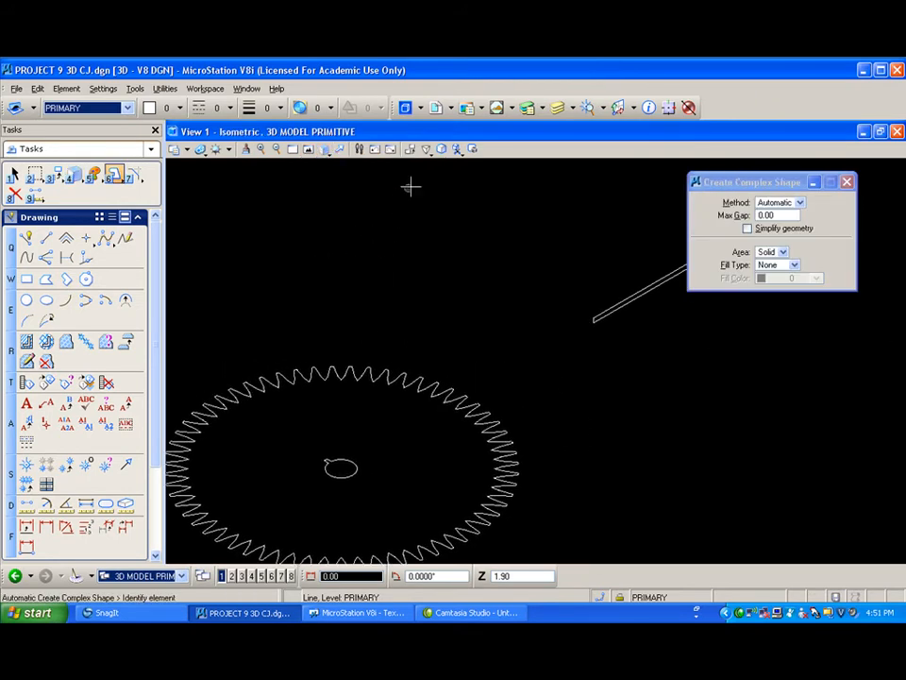
{"action": "left_click_drag", "start_coordinate": [767, 180], "coordinate": [840, 373]}
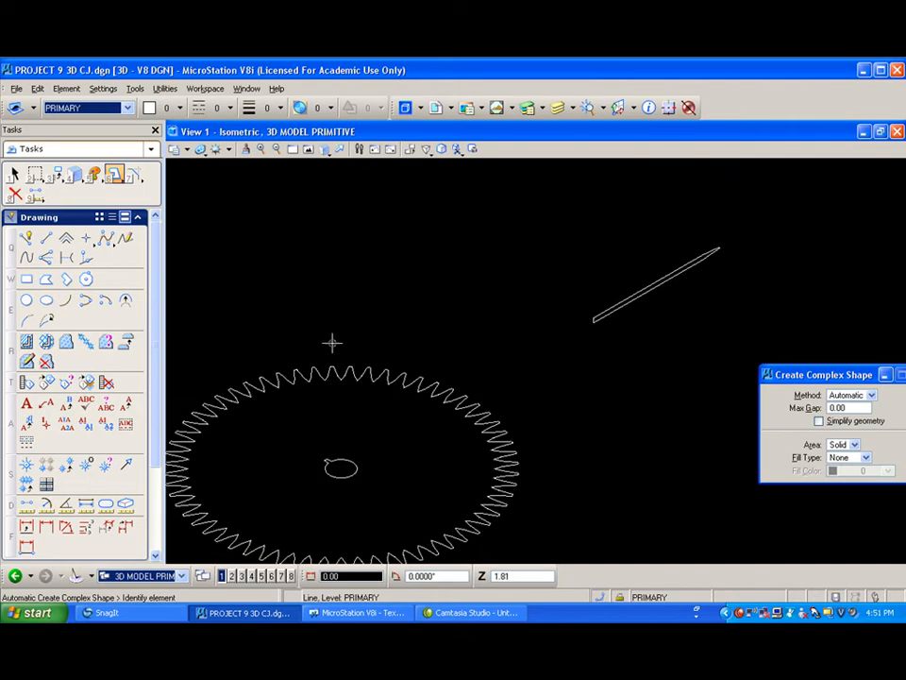
Step: Revolve the chamfered side profile 360 degrees about its inner edge with Solid by Revolution to form a disc
{"action": "left_click", "coordinate": [138, 217]}
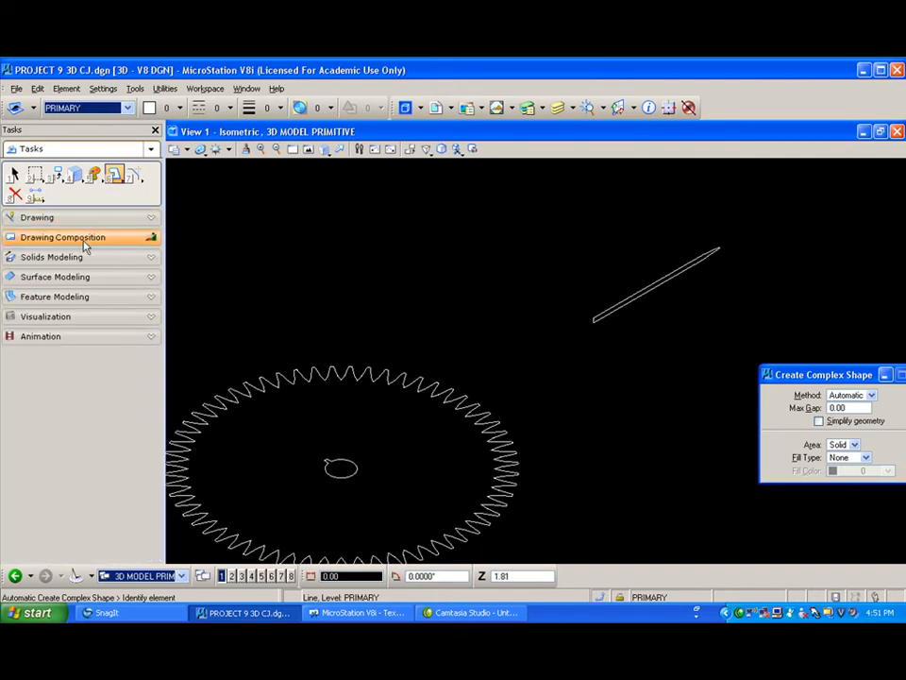
{"action": "left_click", "coordinate": [57, 259]}
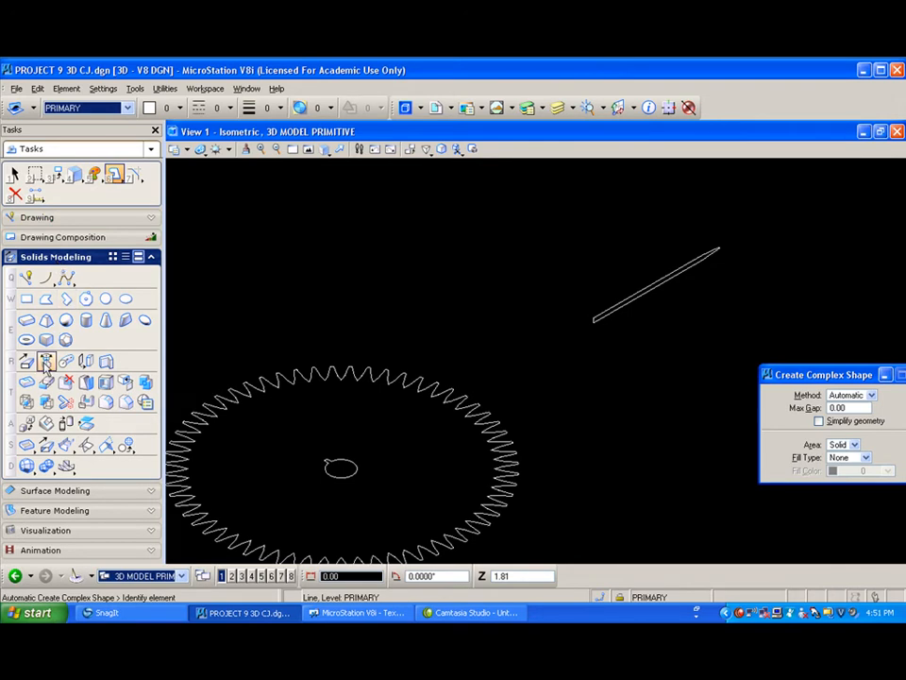
{"action": "left_click", "coordinate": [45, 363]}
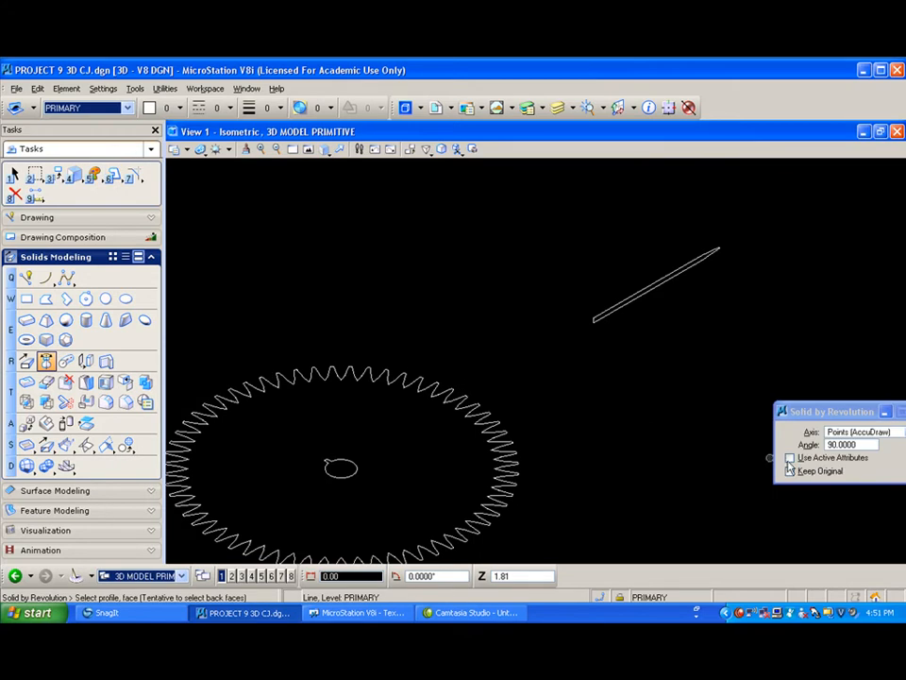
{"action": "left_click", "coordinate": [850, 445]}
{"action": "type", "text": "360"}
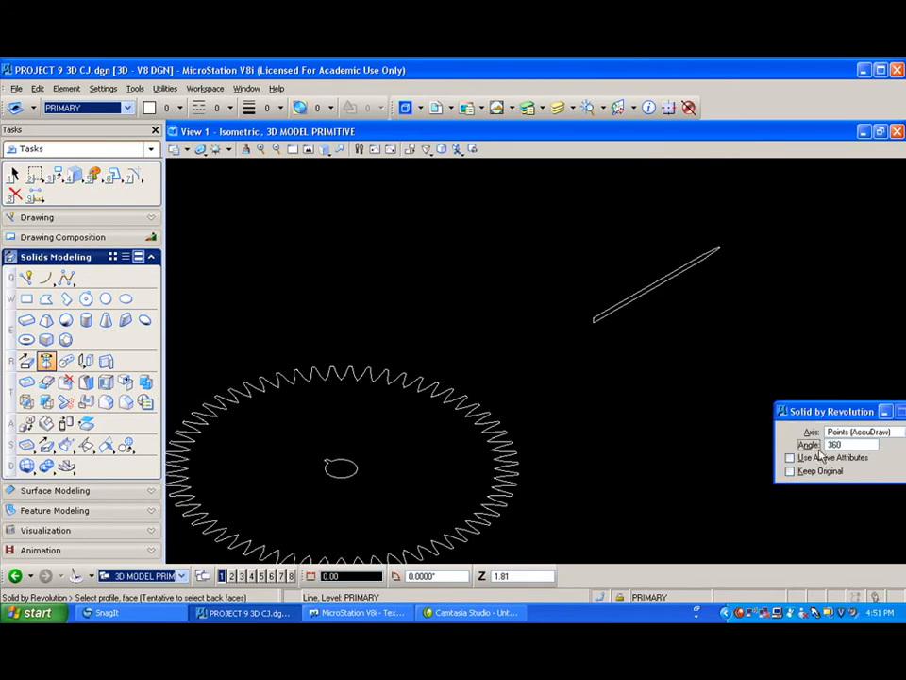
{"action": "key", "text": "Tab"}
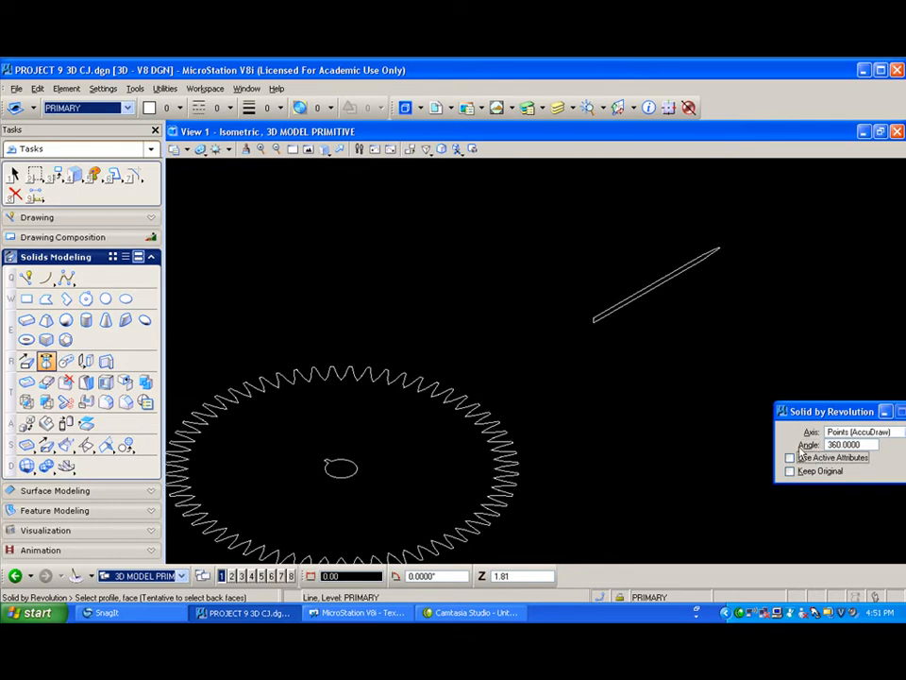
{"action": "left_click", "coordinate": [591, 319]}
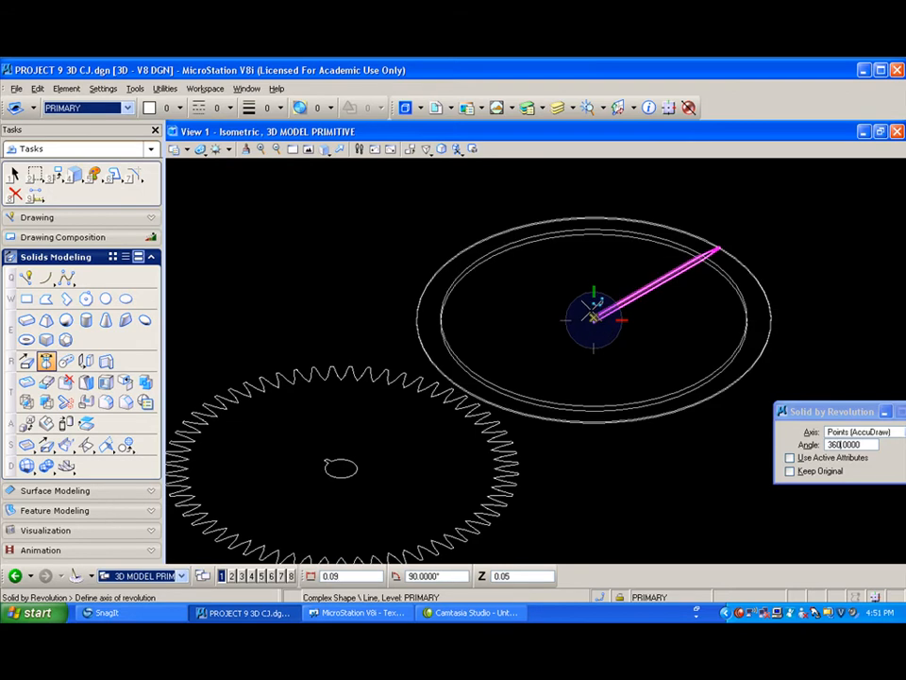
{"action": "left_click", "coordinate": [593, 319]}
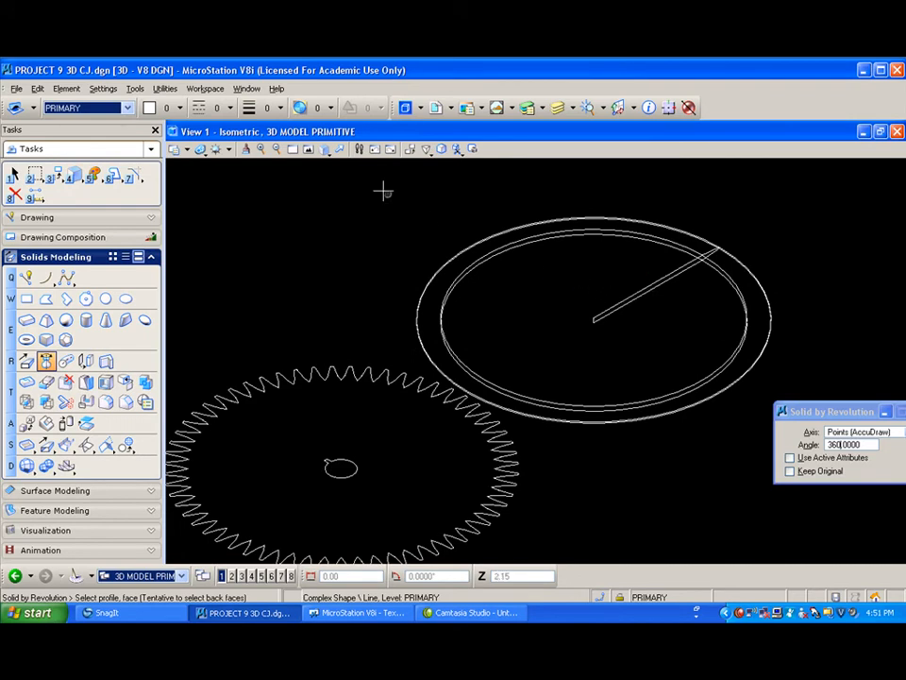
Step: Inspect the revolved disc in the Illustration With Shadows display style and return the view to Wireframe
{"action": "left_click", "coordinate": [216, 149]}
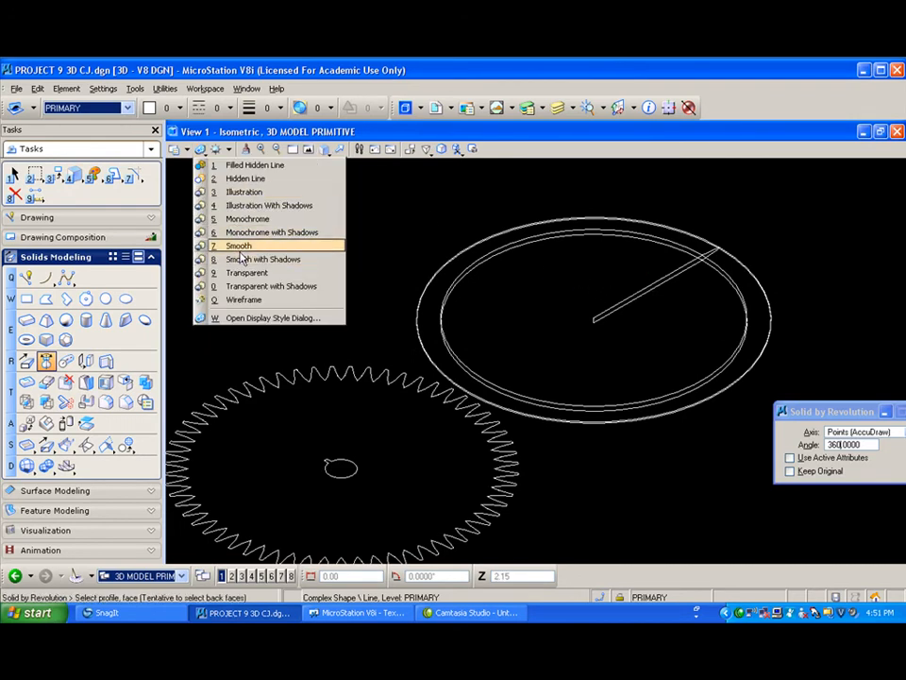
{"action": "left_click", "coordinate": [267, 205]}
{"action": "left_click", "coordinate": [476, 253]}
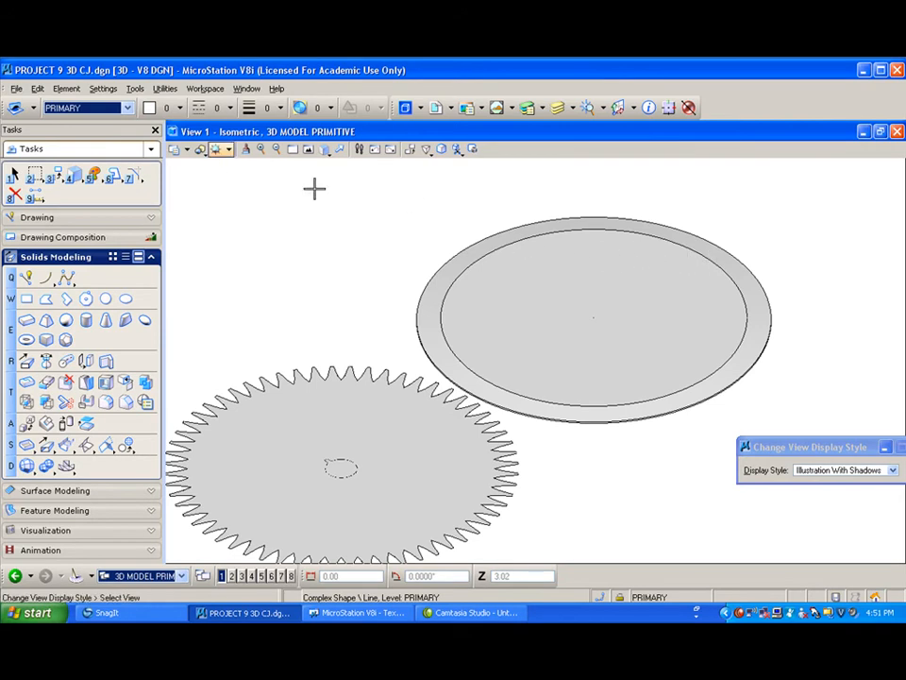
{"action": "left_click", "coordinate": [216, 153]}
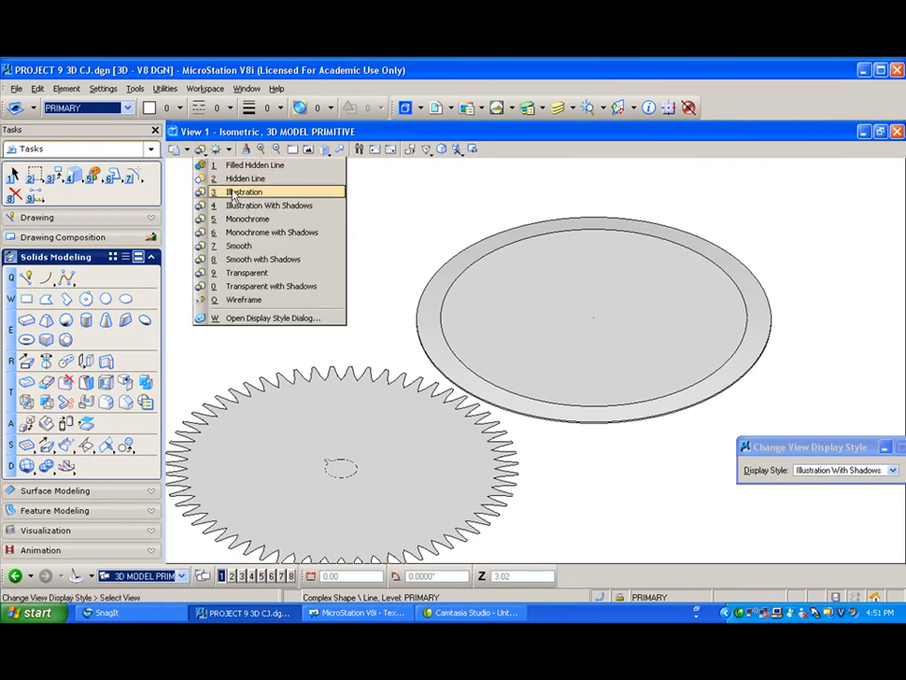
{"action": "left_click", "coordinate": [269, 299]}
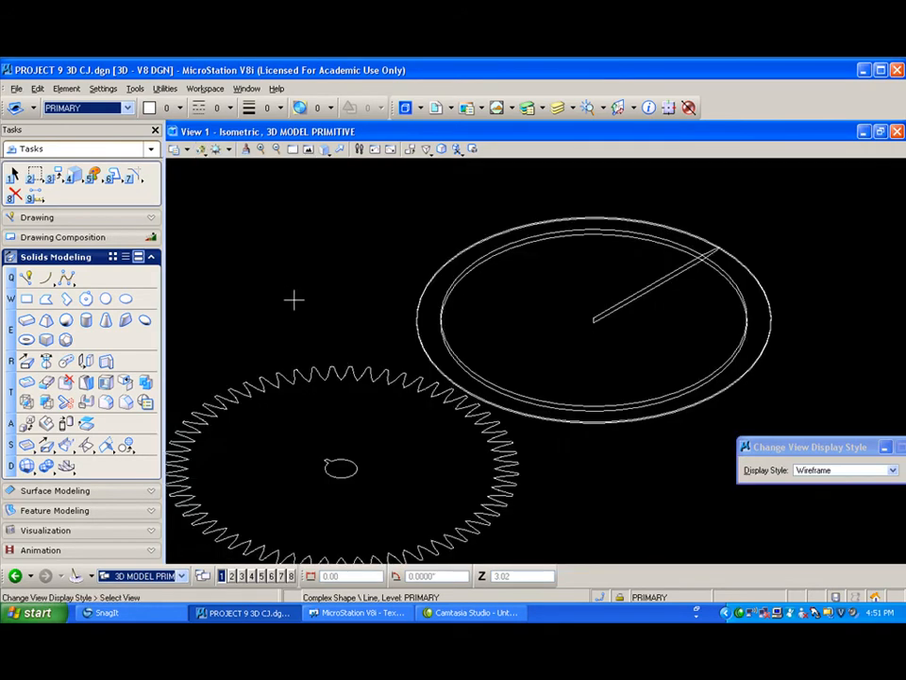
Step: In the Top view, rotate one copy of the disc about its centre using the 2 Points method, about 25.6 degrees clockwise
{"action": "left_click", "coordinate": [326, 149]}
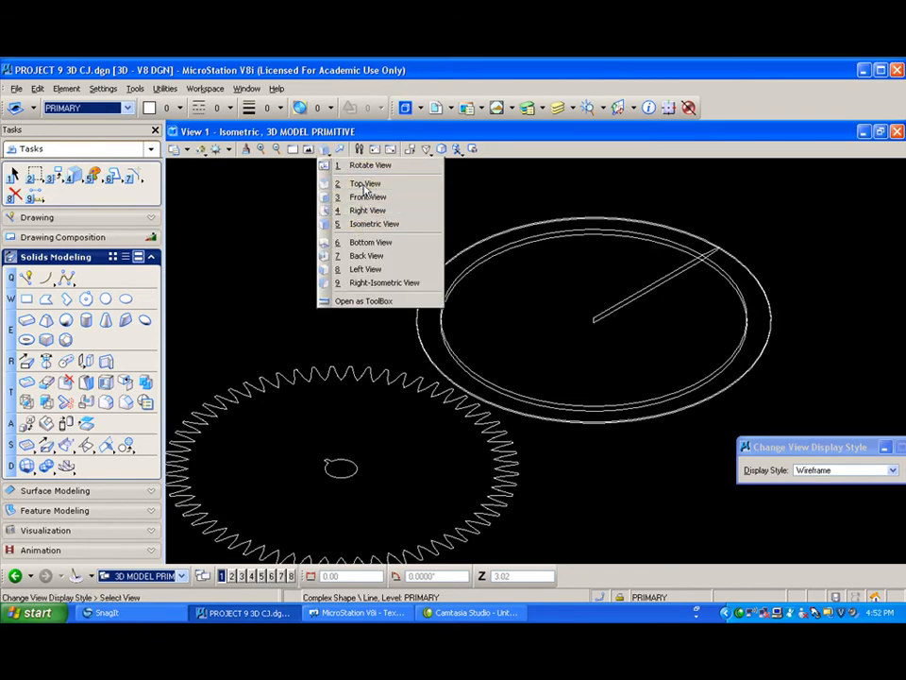
{"action": "left_click", "coordinate": [361, 185]}
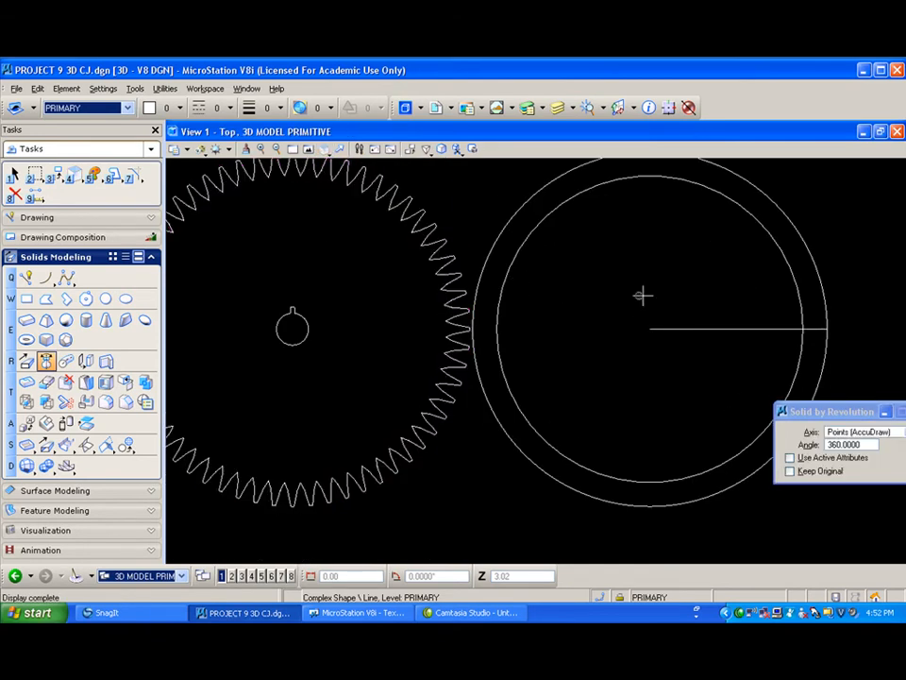
{"action": "left_click", "coordinate": [54, 173]}
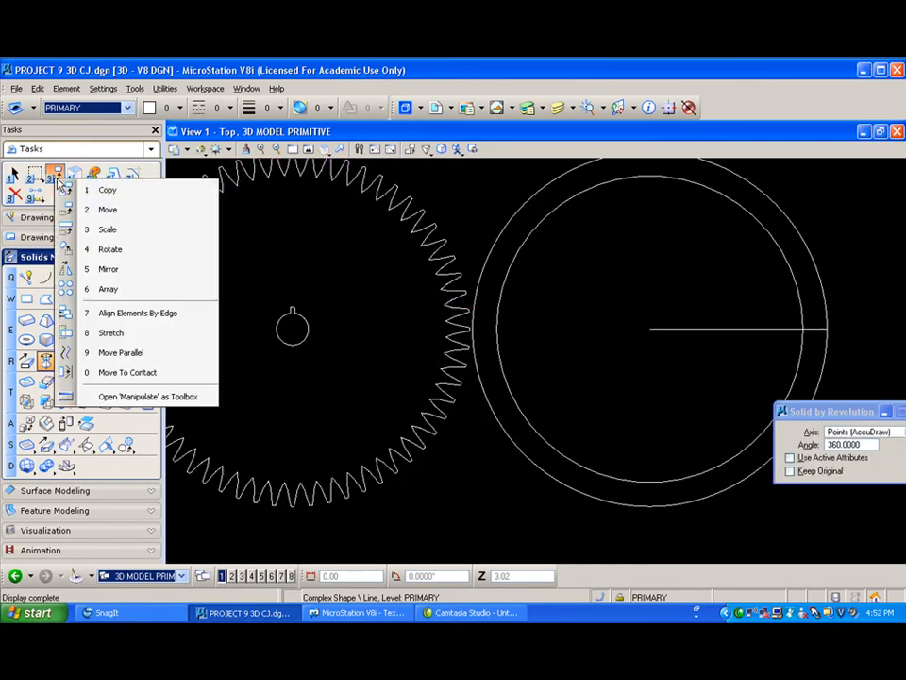
{"action": "left_click", "coordinate": [92, 247]}
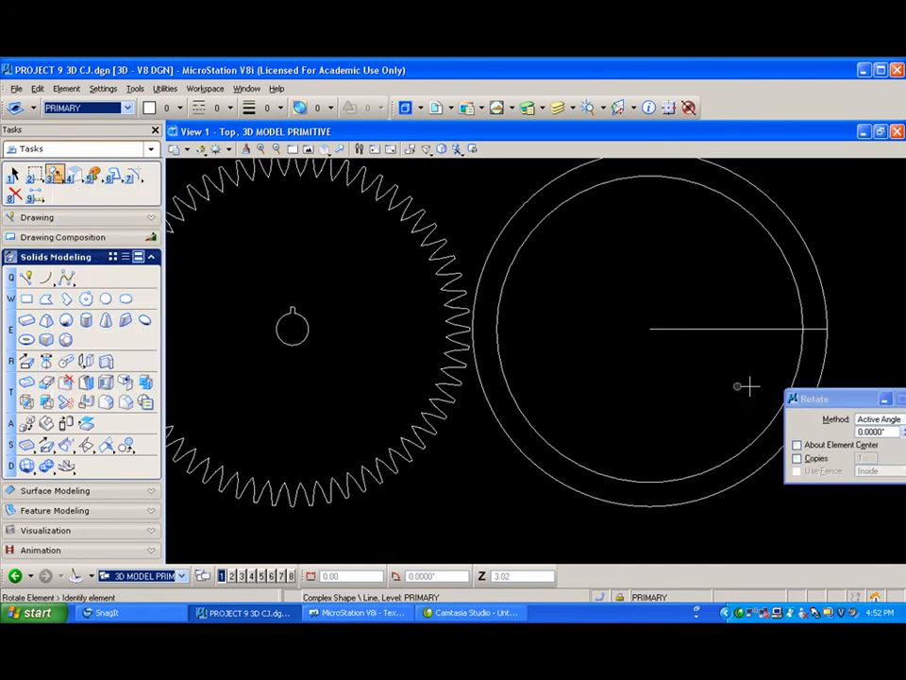
{"action": "left_click_drag", "start_coordinate": [462, 266], "coordinate": [400, 235]}
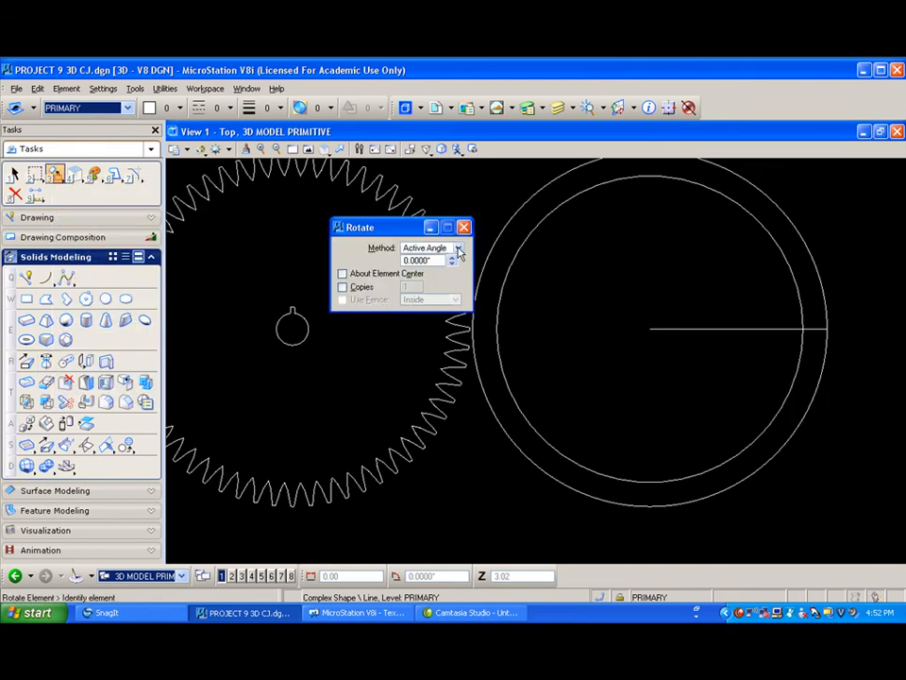
{"action": "left_click", "coordinate": [458, 249]}
{"action": "left_click", "coordinate": [444, 261]}
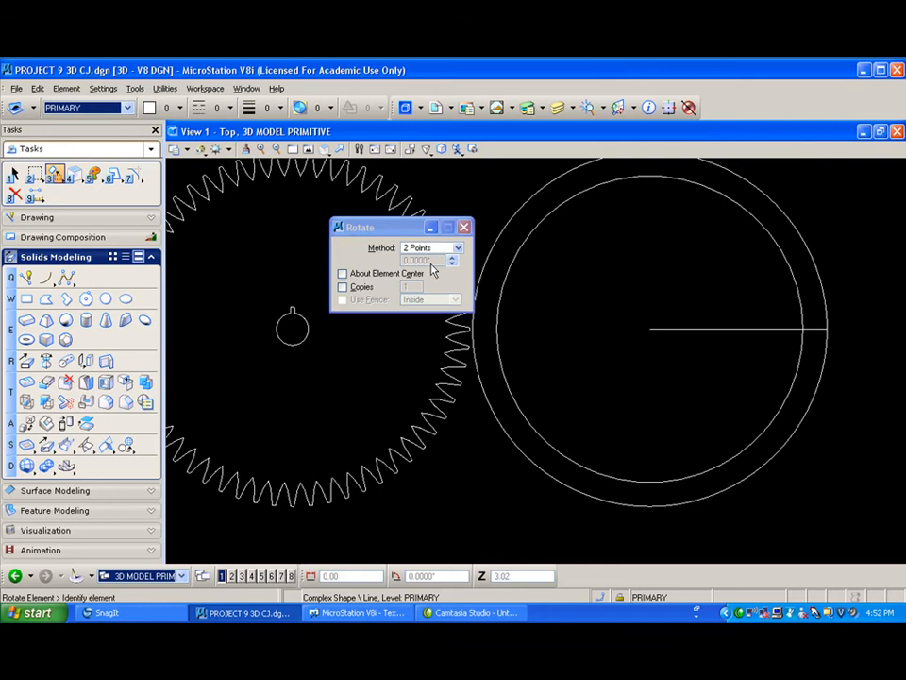
{"action": "left_click", "coordinate": [343, 286]}
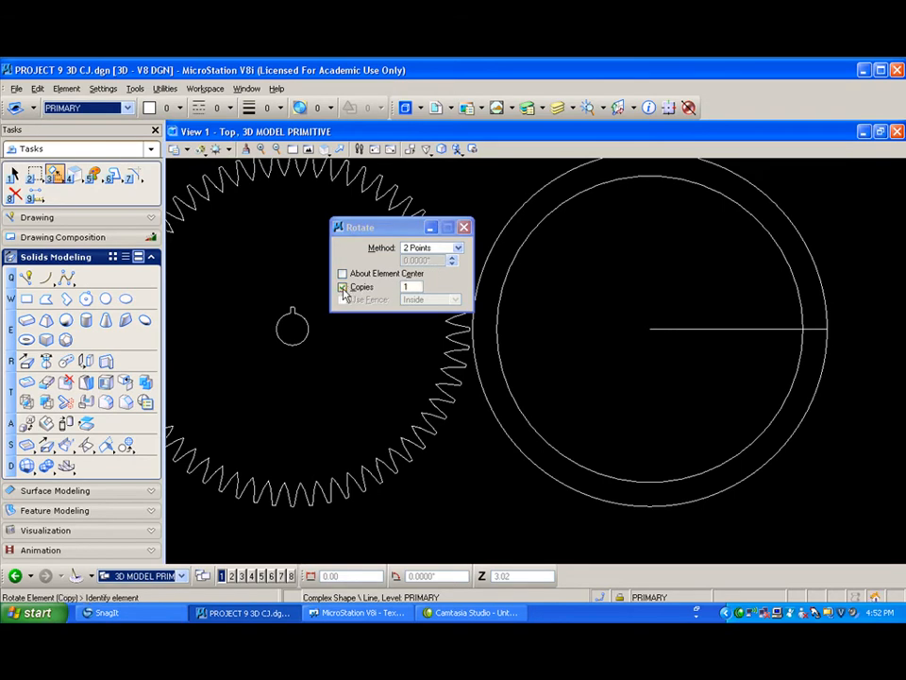
{"action": "left_click", "coordinate": [642, 321]}
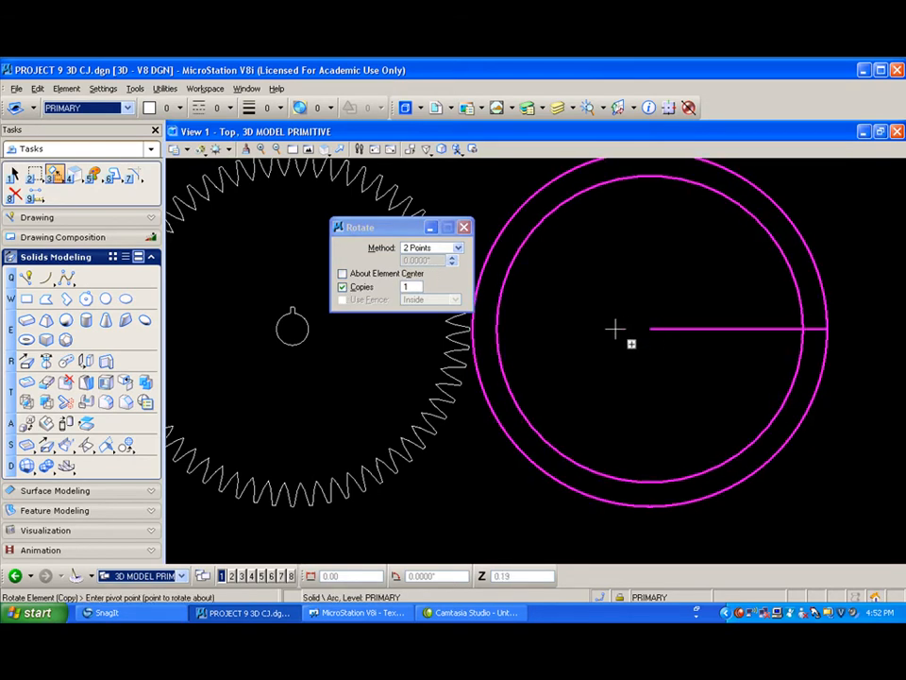
{"action": "left_click", "coordinate": [650, 328]}
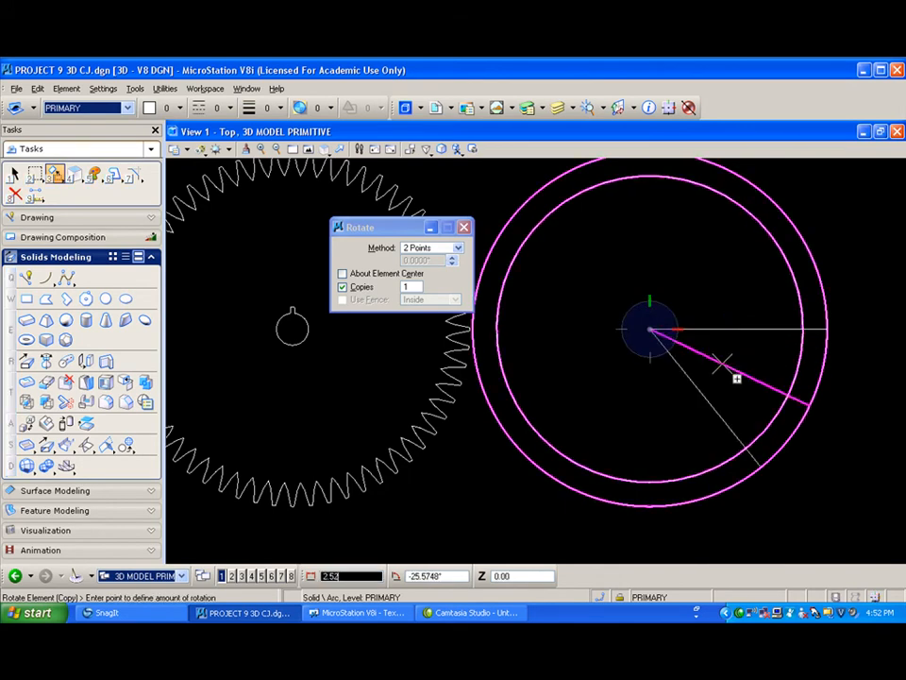
{"action": "left_click", "coordinate": [722, 363]}
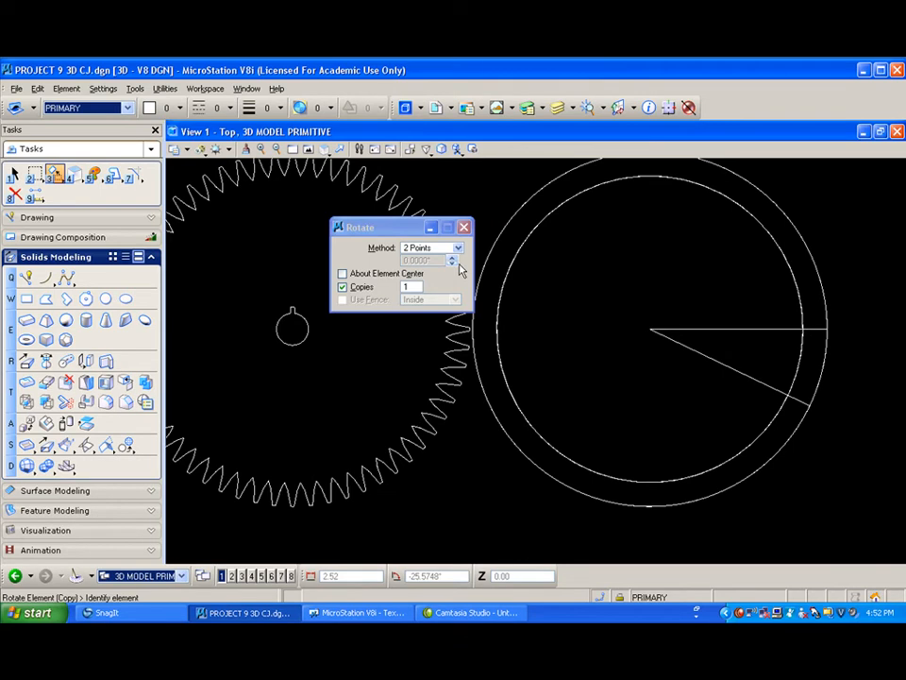
Step: Unite the original disc and its rotated copy into one solid, keeping none of the originals
{"action": "left_click", "coordinate": [145, 381]}
{"action": "left_click", "coordinate": [520, 446]}
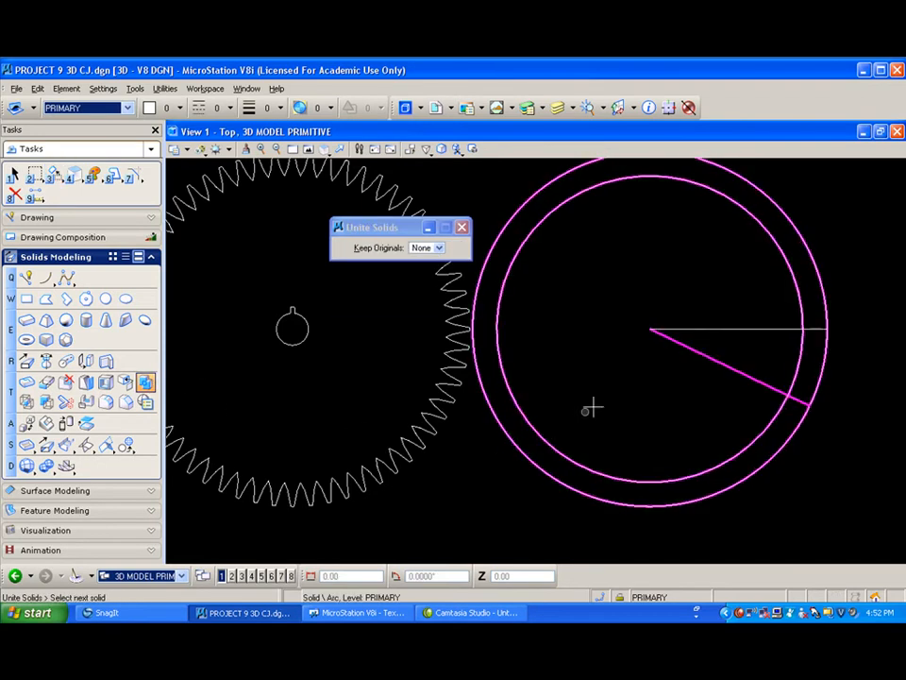
{"action": "left_click", "coordinate": [871, 402]}
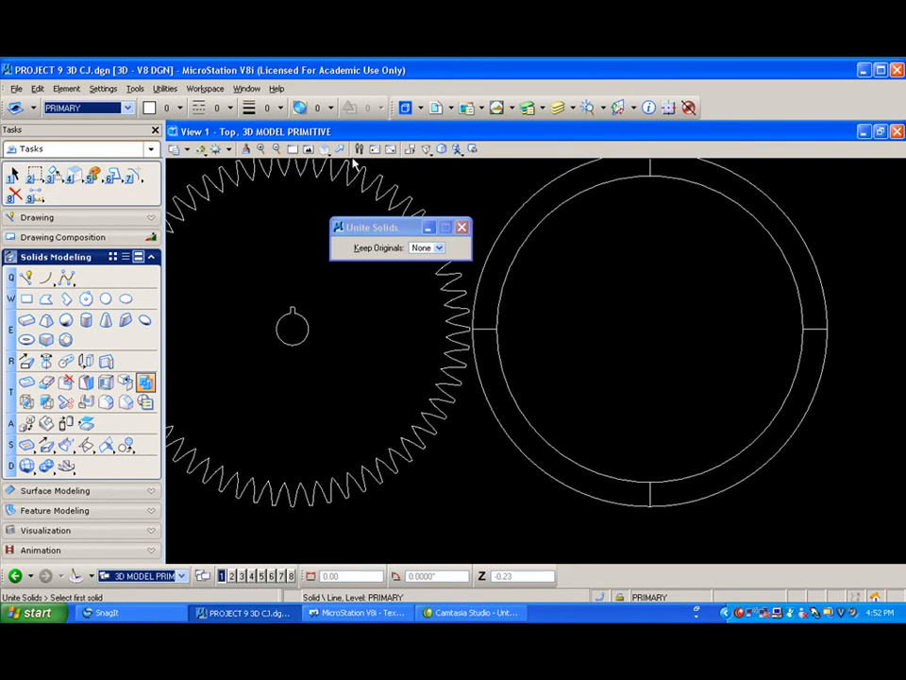
Step: Show the model in the Illustration With Shadows style, inspect it with dynamic view rotation, and fit all geometry
{"action": "left_click", "coordinate": [216, 150]}
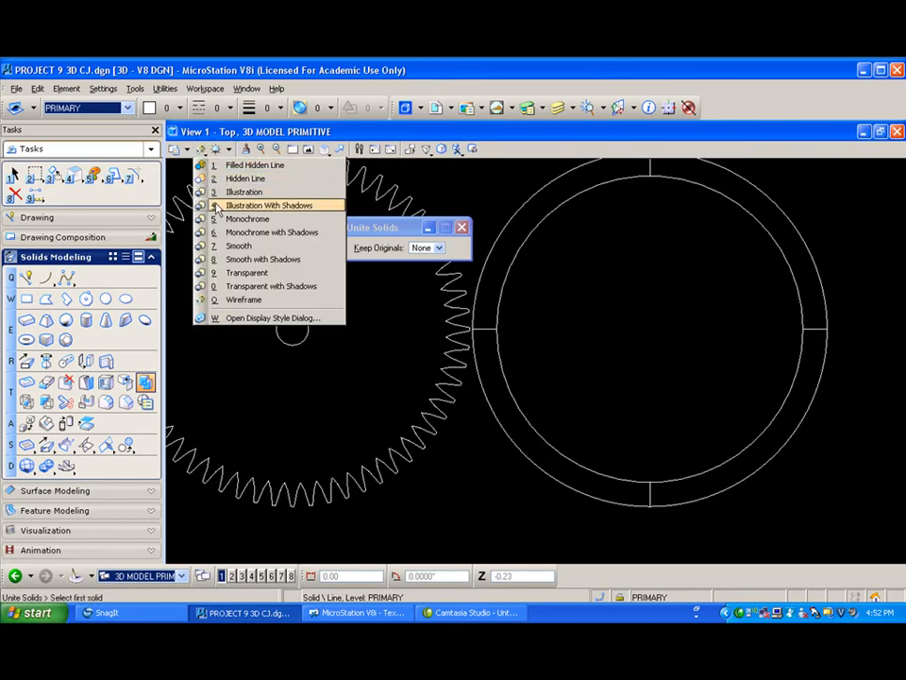
{"action": "left_click", "coordinate": [215, 205]}
{"action": "left_click", "coordinate": [339, 151]}
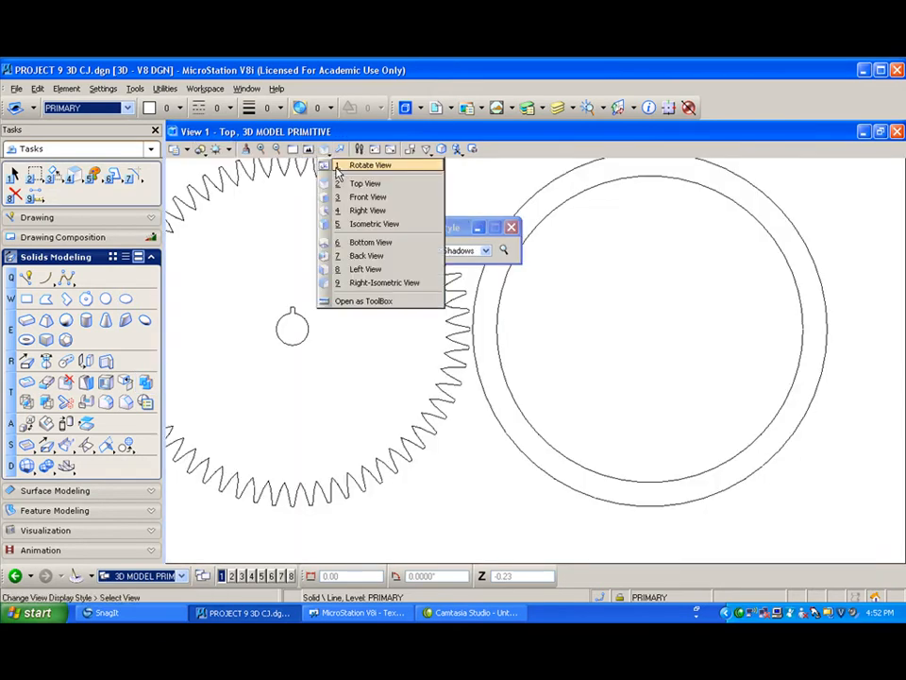
{"action": "left_click", "coordinate": [364, 166]}
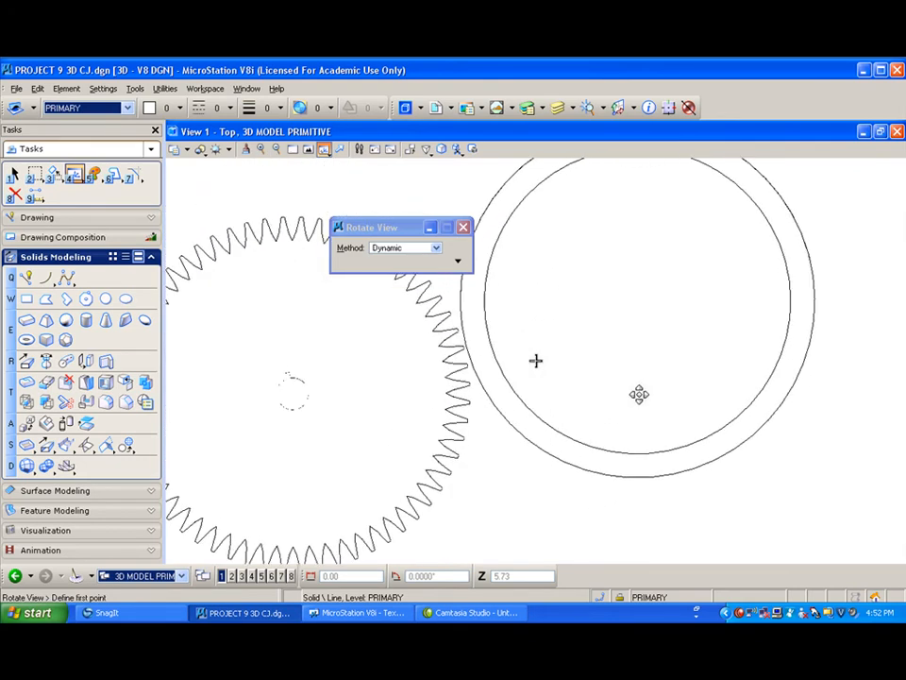
{"action": "left_click", "coordinate": [570, 397]}
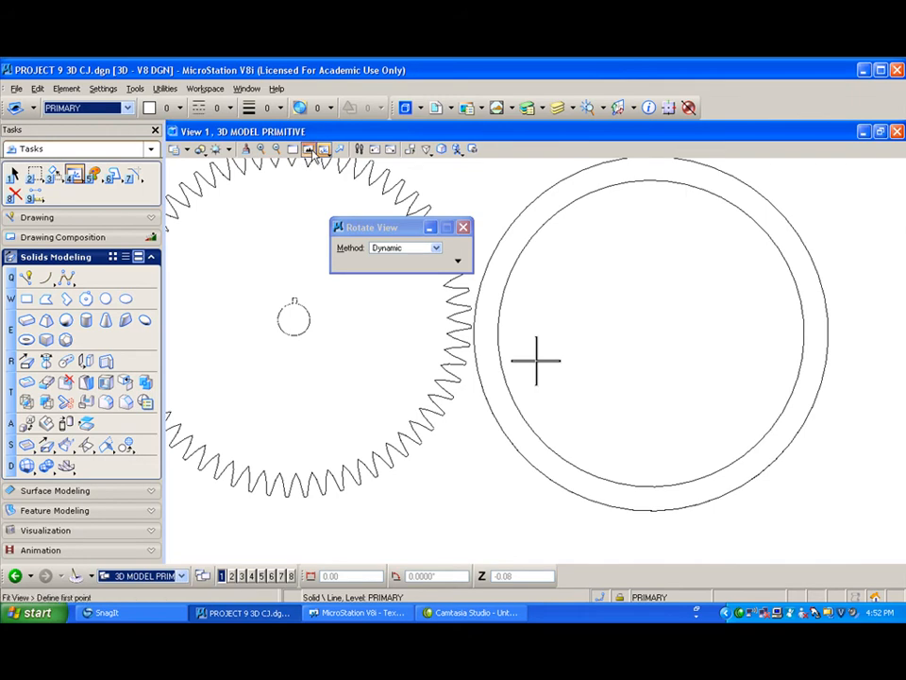
{"action": "left_click", "coordinate": [308, 149]}
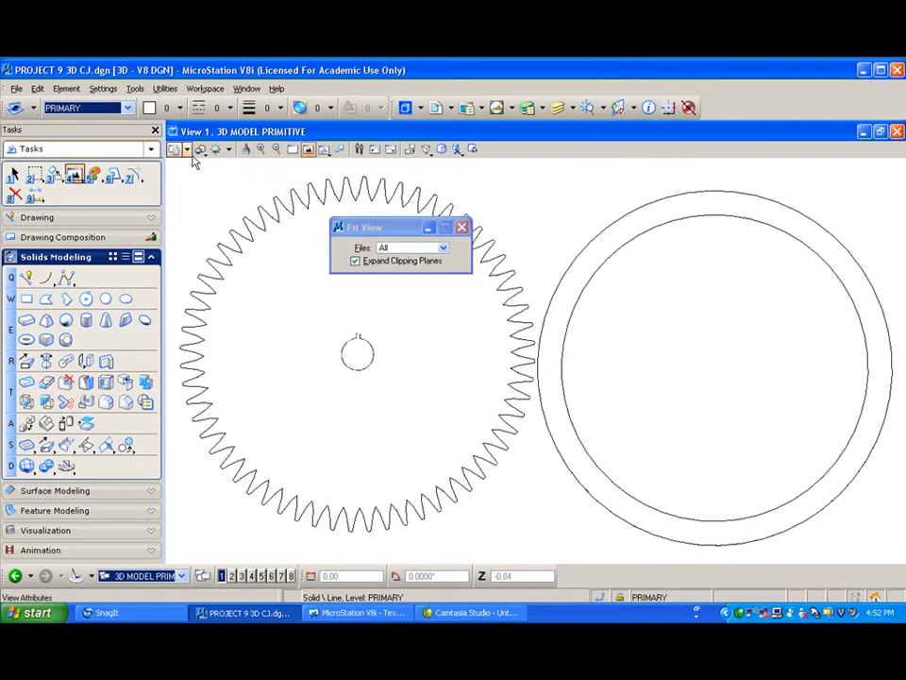
Step: In the Top view, copy the gear tooth shape once from its bore centre onto the centre of the solid disc
{"action": "left_click", "coordinate": [15, 176]}
{"action": "left_click", "coordinate": [215, 249]}
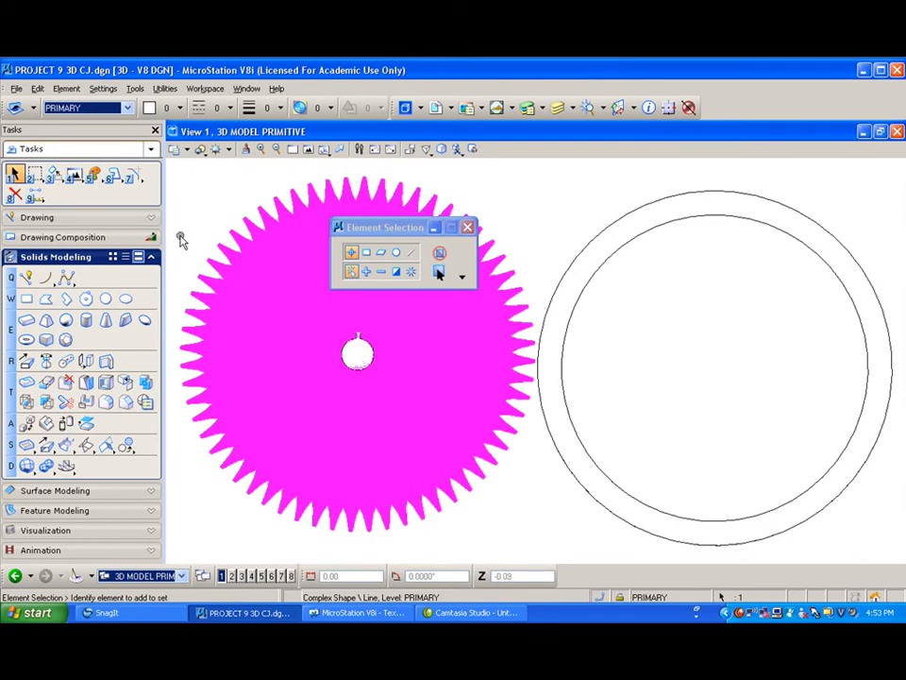
{"action": "left_click", "coordinate": [324, 149]}
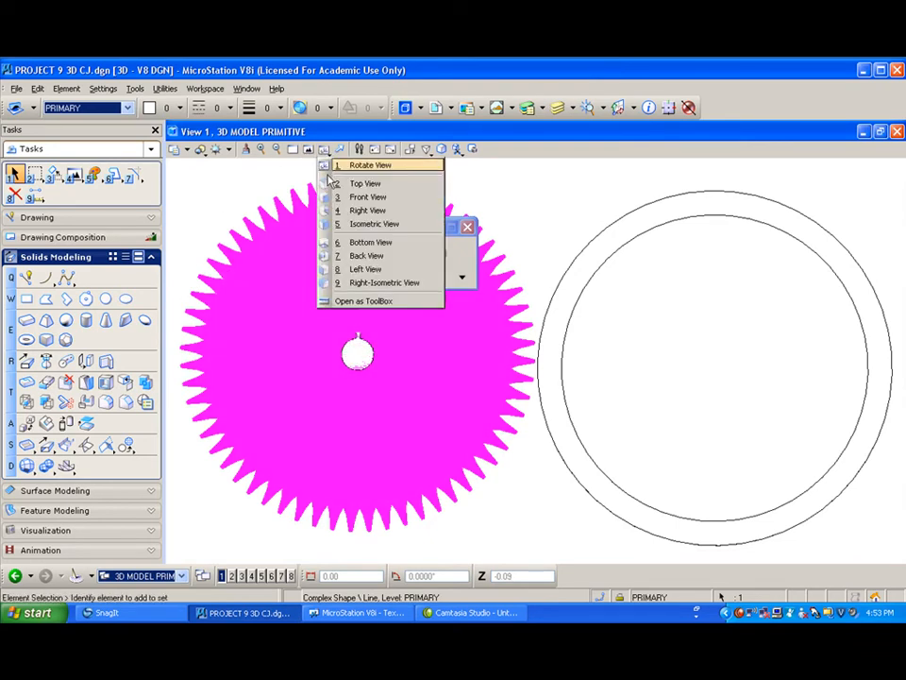
{"action": "left_click", "coordinate": [363, 225]}
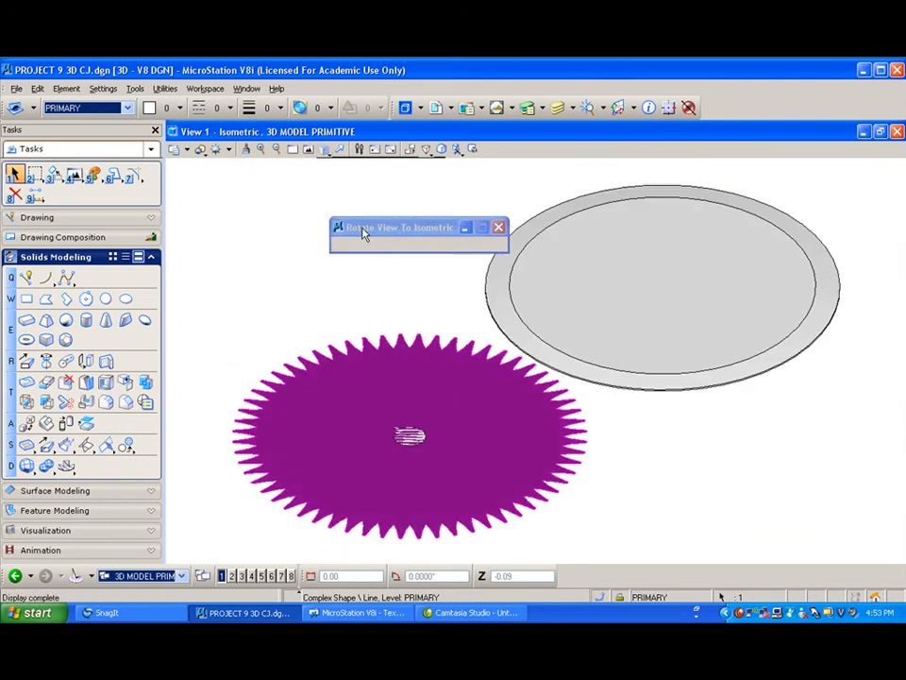
{"action": "left_click", "coordinate": [324, 150]}
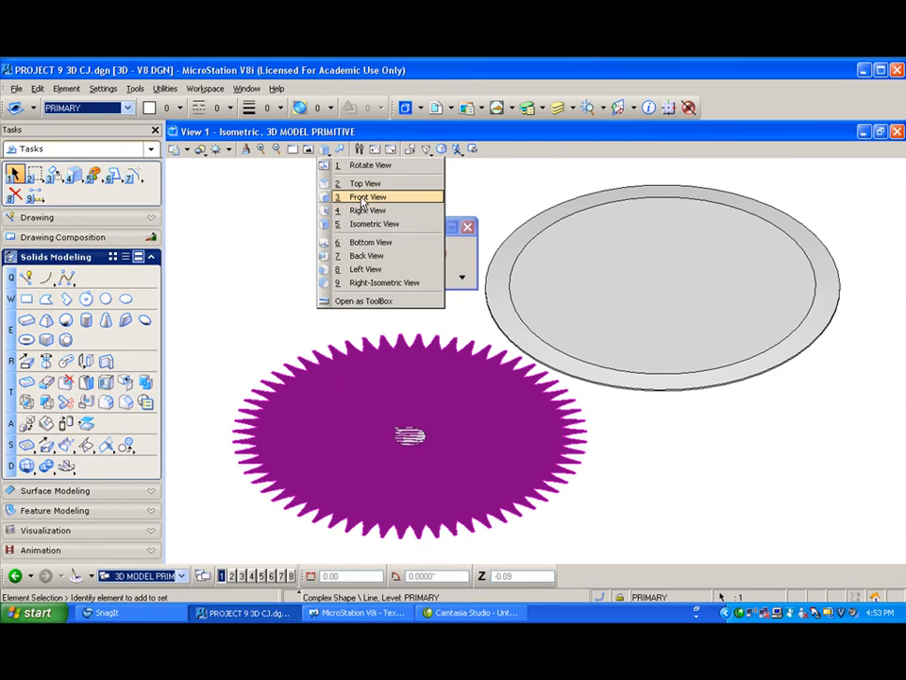
{"action": "left_click", "coordinate": [365, 184]}
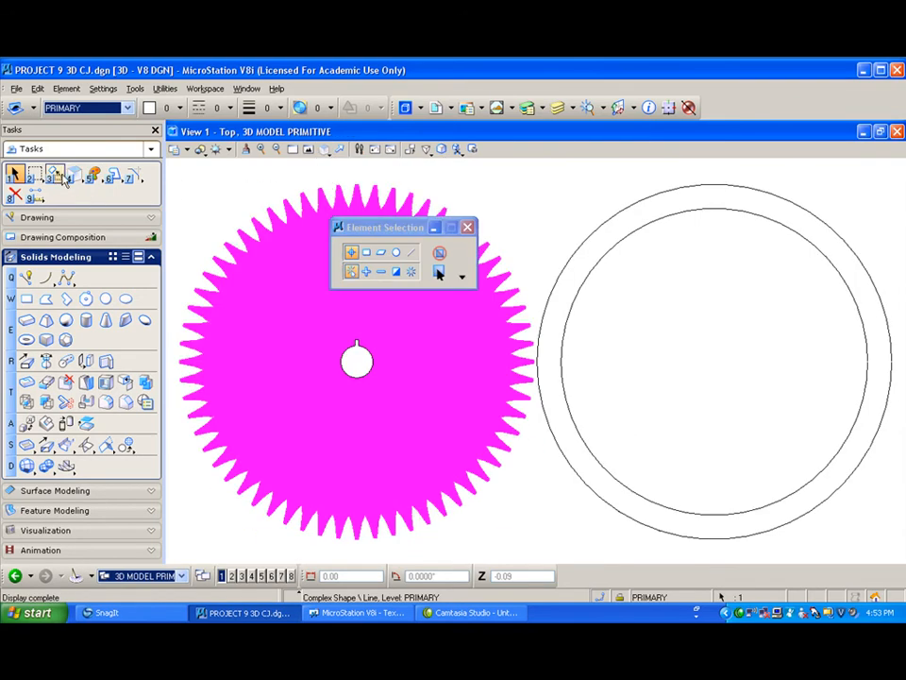
{"action": "left_click", "coordinate": [54, 174]}
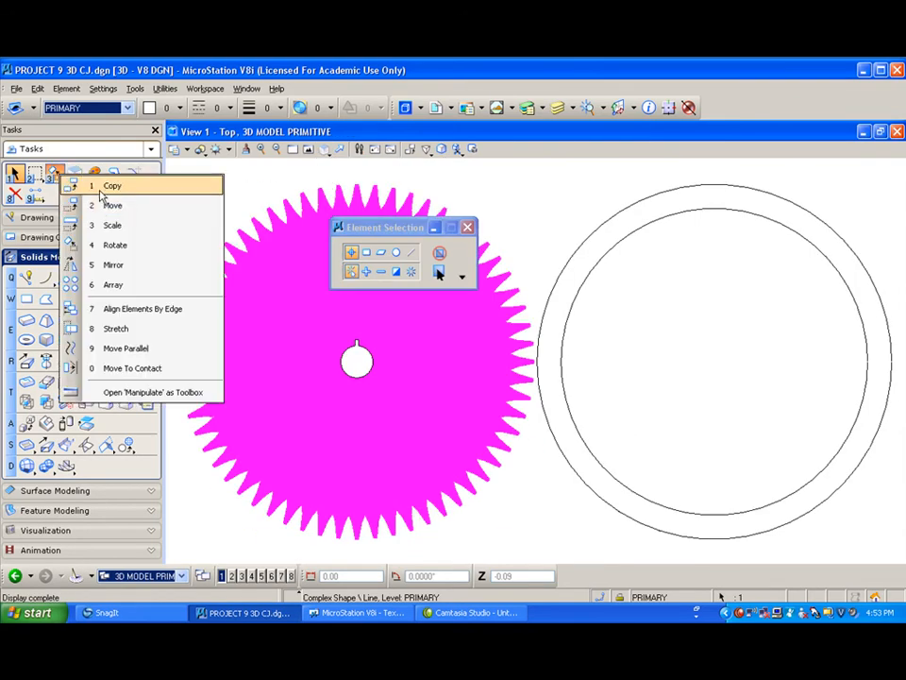
{"action": "left_click", "coordinate": [101, 188]}
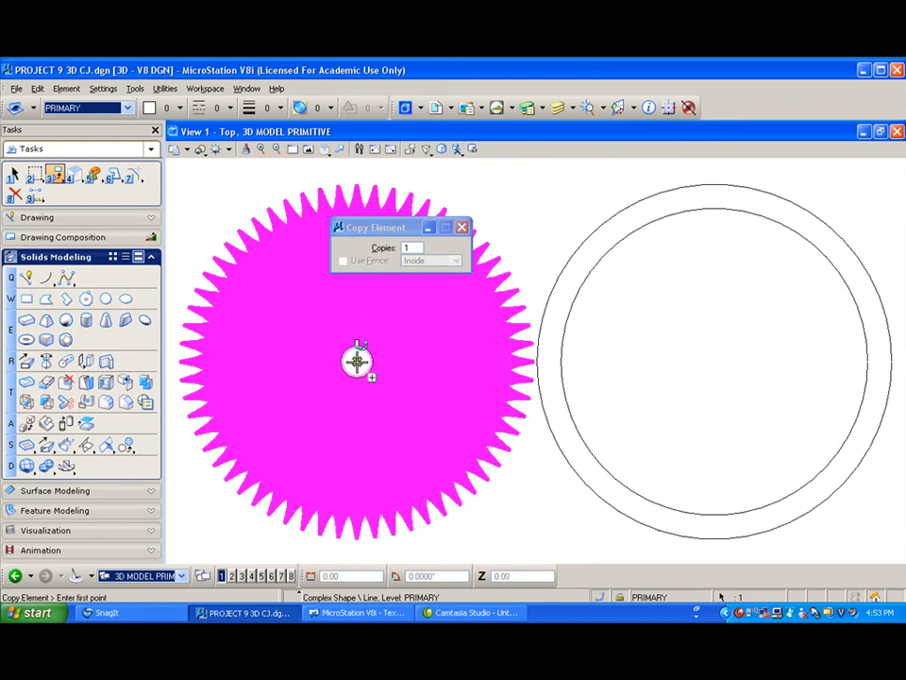
{"action": "left_click", "coordinate": [356, 359]}
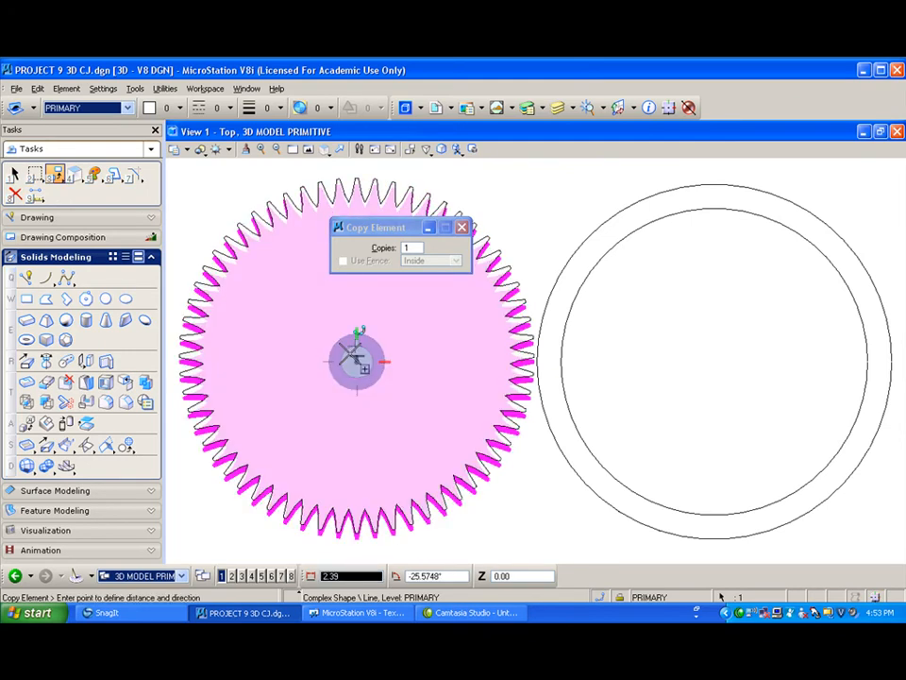
{"action": "left_click", "coordinate": [716, 362]}
{"action": "right_click", "coordinate": [716, 362]}
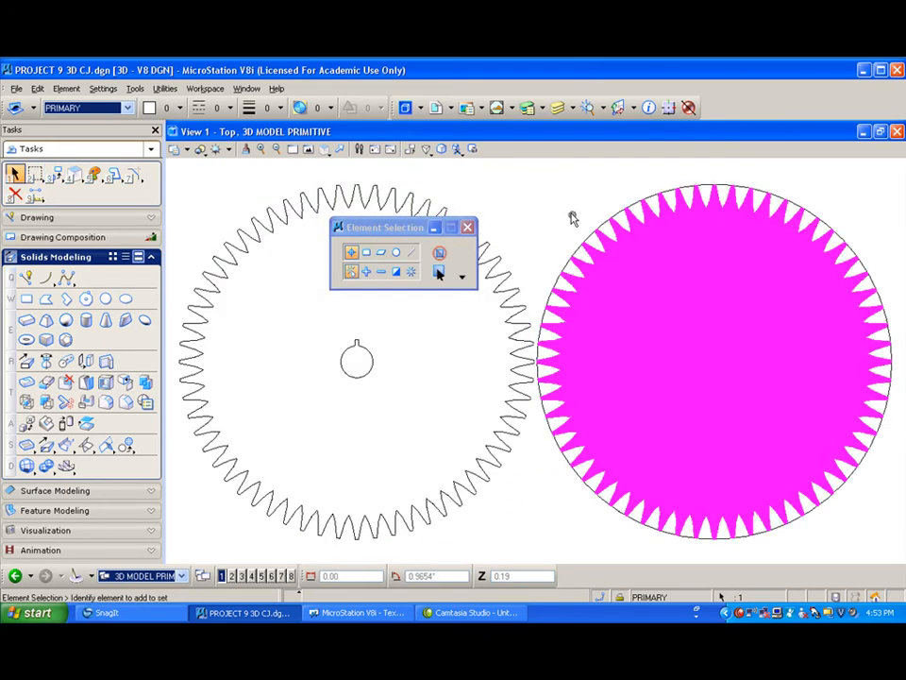
{"action": "left_click", "coordinate": [566, 208]}
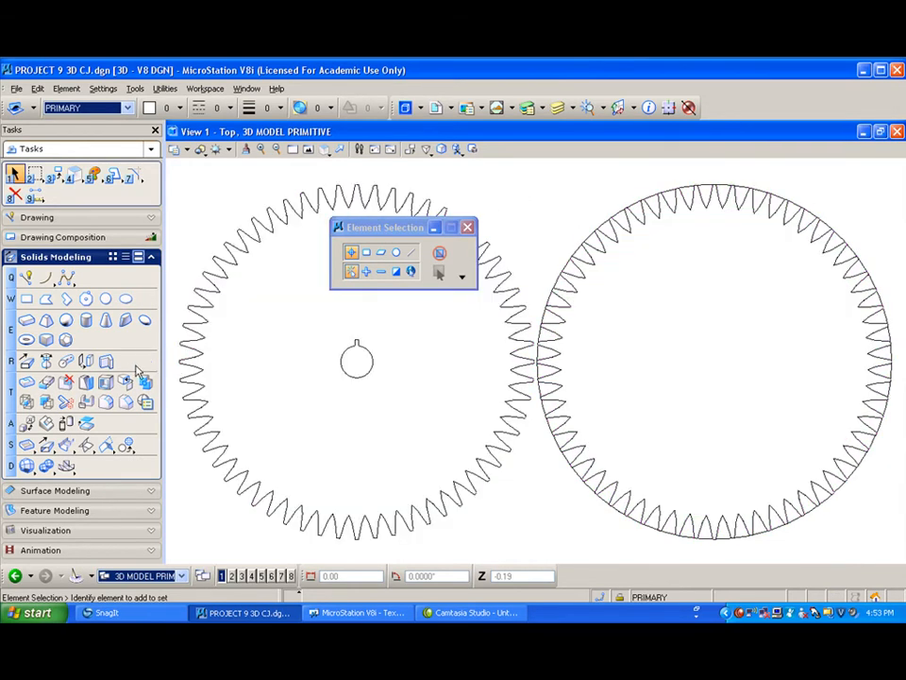
Step: Cut the disc by the copied tooth shape with Both direction, Through mode and Split Solid on, without keeping the profile
{"action": "left_click", "coordinate": [86, 402]}
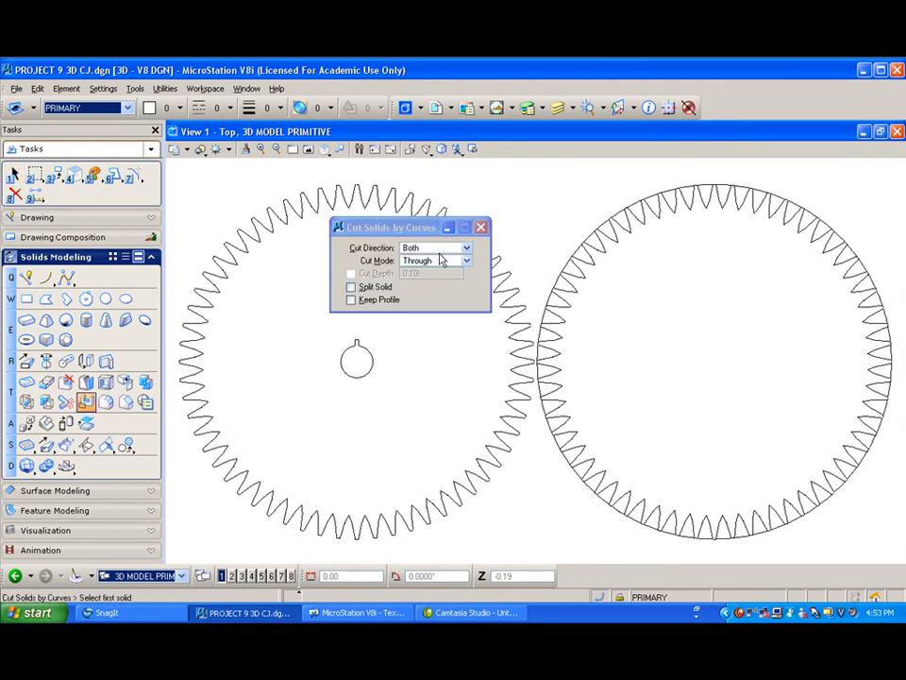
{"action": "left_click", "coordinate": [351, 287]}
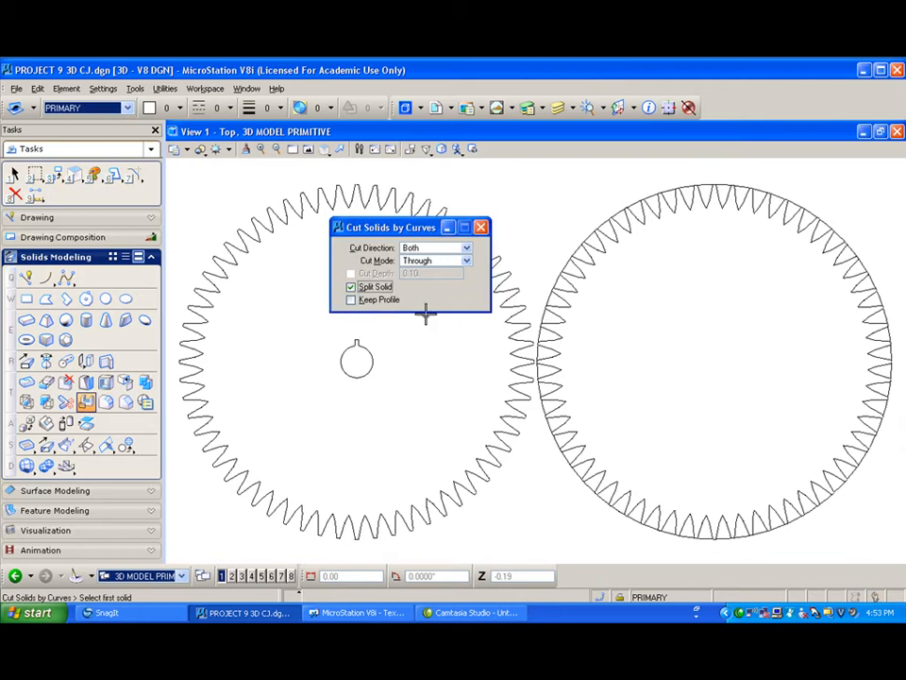
{"action": "left_click", "coordinate": [554, 280]}
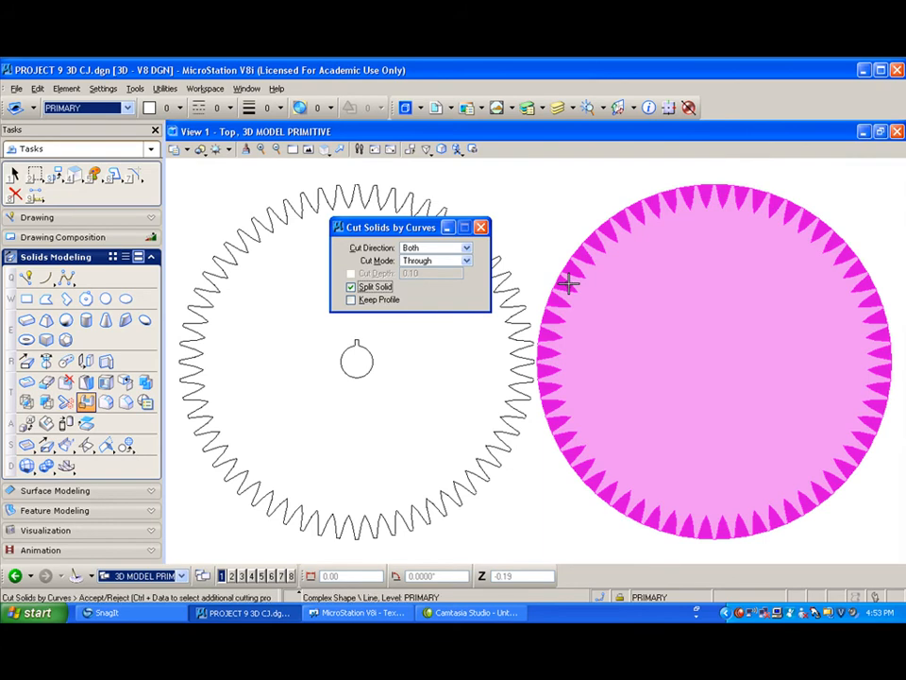
{"action": "left_click", "coordinate": [568, 283]}
{"action": "left_click", "coordinate": [536, 232]}
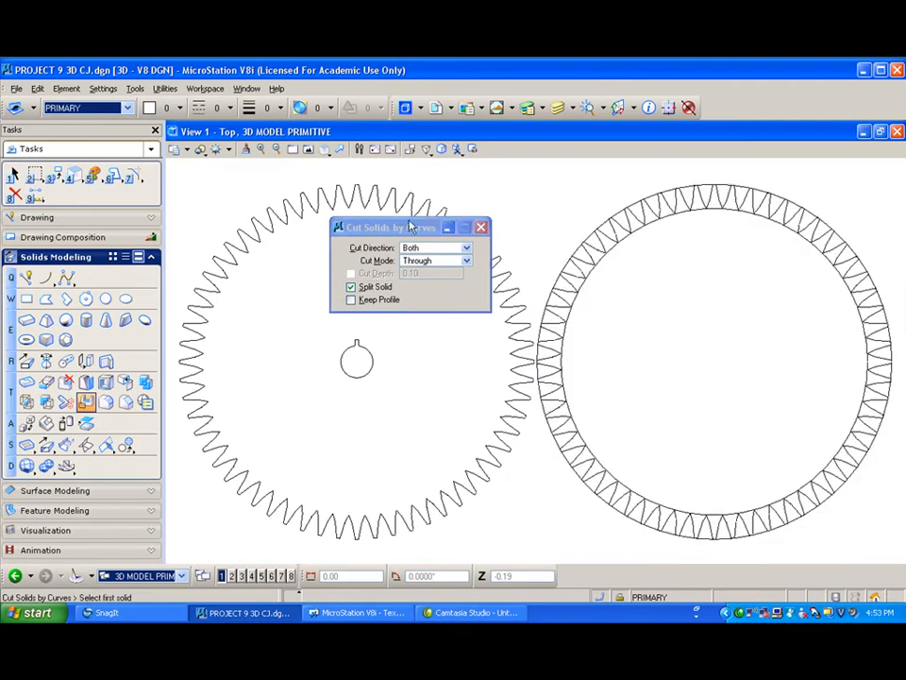
Step: Delete all the split-off waste pieces between the gear teeth around the disc's rim
{"action": "left_click", "coordinate": [16, 194]}
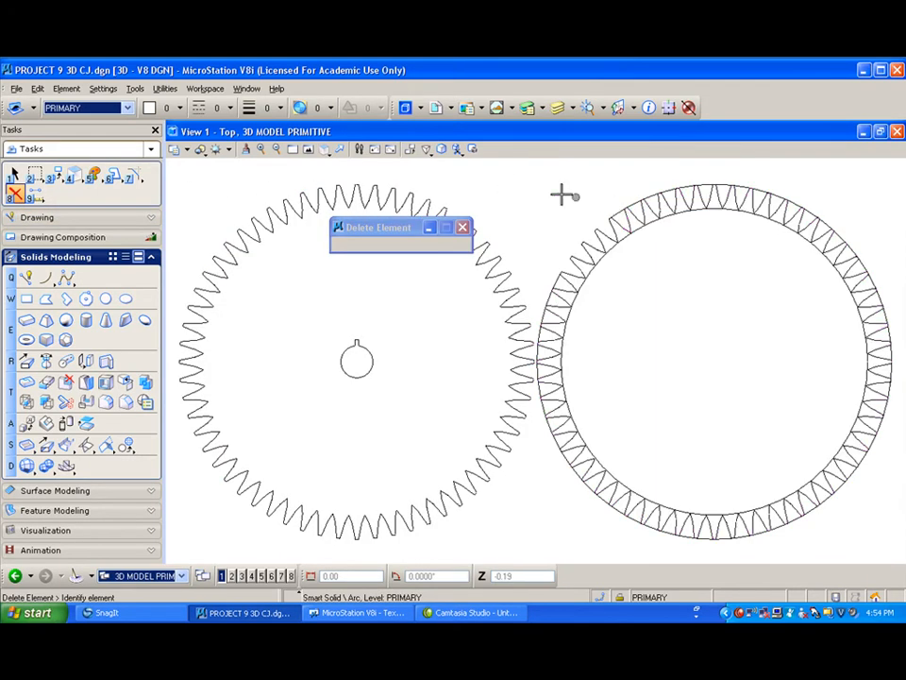
{"action": "left_click", "coordinate": [14, 175]}
{"action": "left_click_drag", "start_coordinate": [546, 166], "coordinate": [889, 321]}
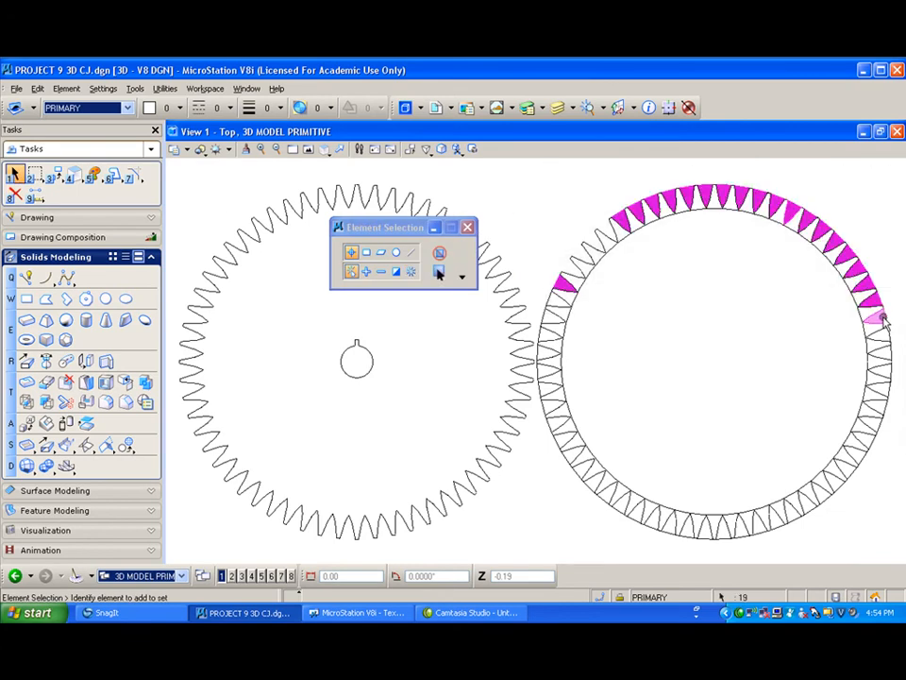
{"action": "left_click_drag", "start_coordinate": [565, 557], "coordinate": [889, 407]}
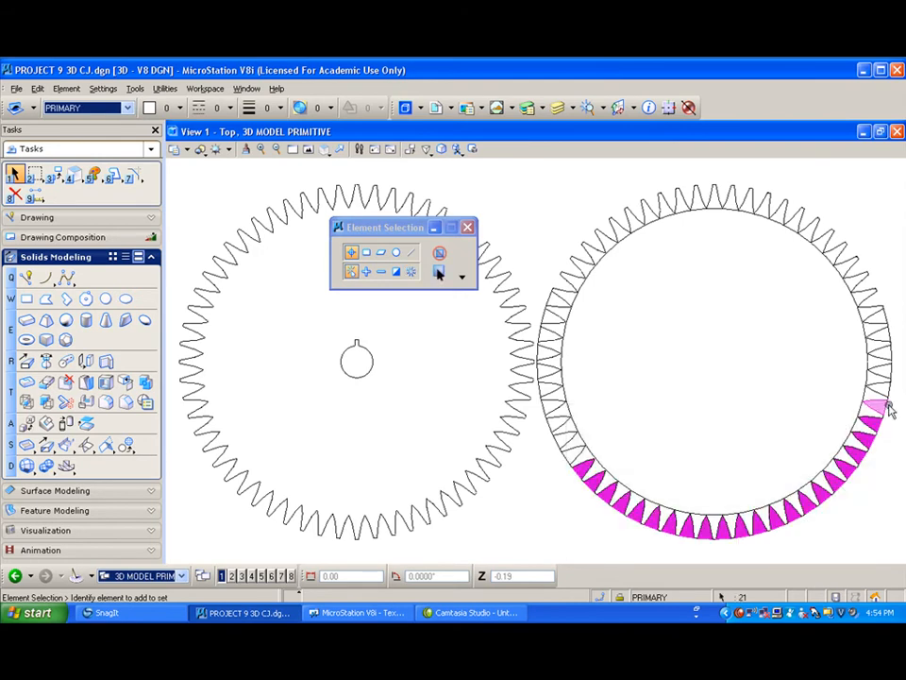
{"action": "key", "text": "Delete"}
{"action": "left_click_drag", "start_coordinate": [517, 513], "coordinate": [634, 256]}
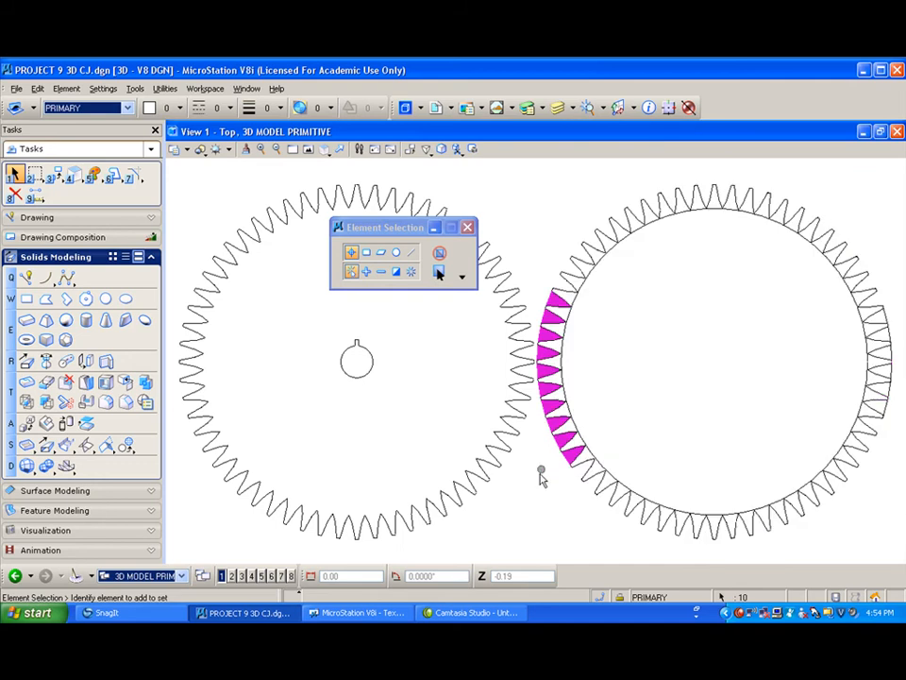
{"action": "key", "text": "Delete"}
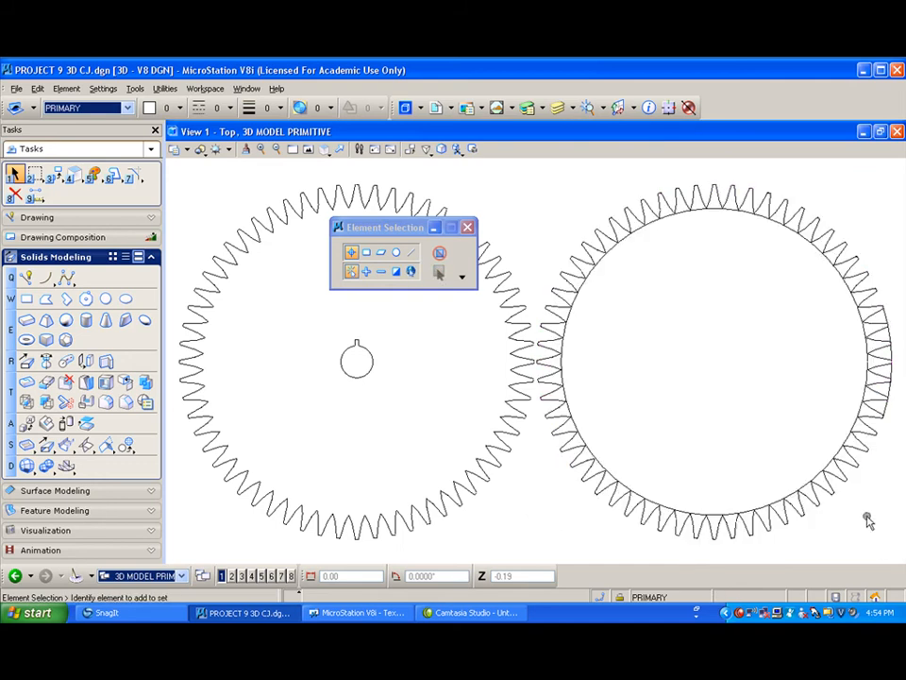
{"action": "left_click_drag", "start_coordinate": [820, 540], "coordinate": [895, 268]}
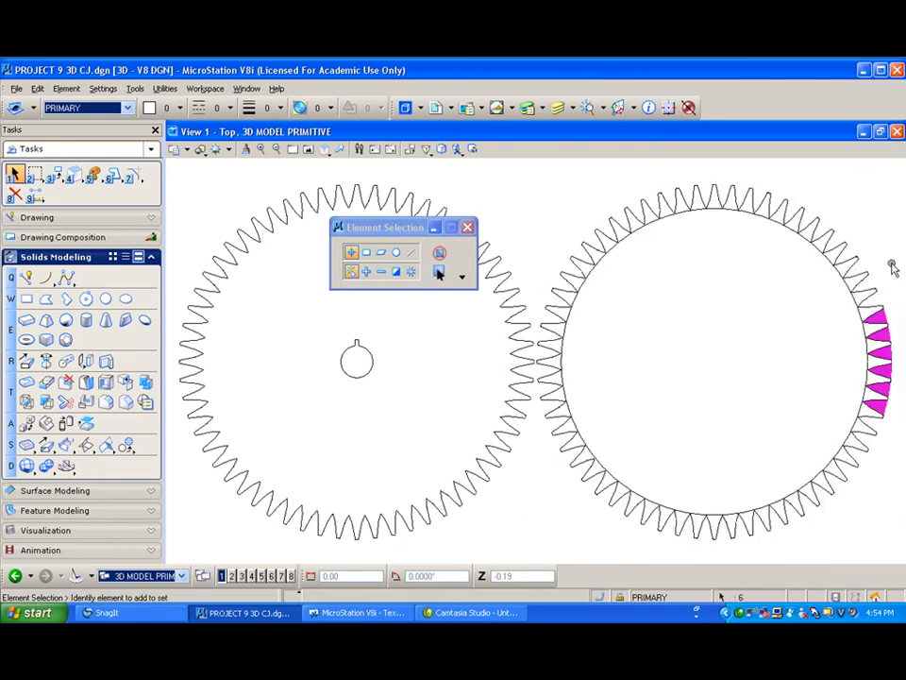
{"action": "key", "text": "Delete"}
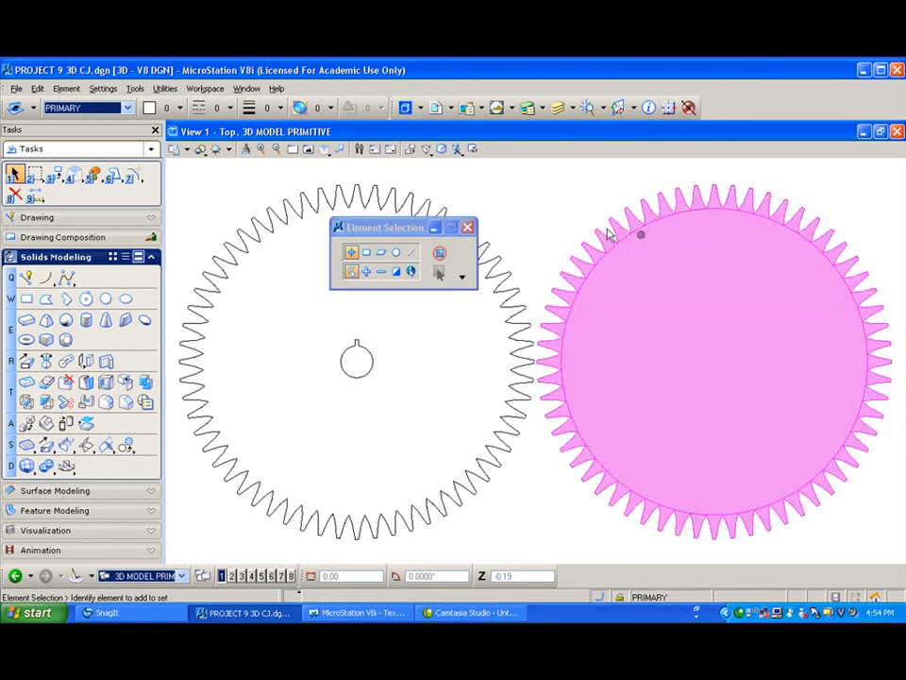
Step: Inspect the cut teeth with dynamic view rotation, then restore the Top view and fit all geometry
{"action": "left_click", "coordinate": [322, 151]}
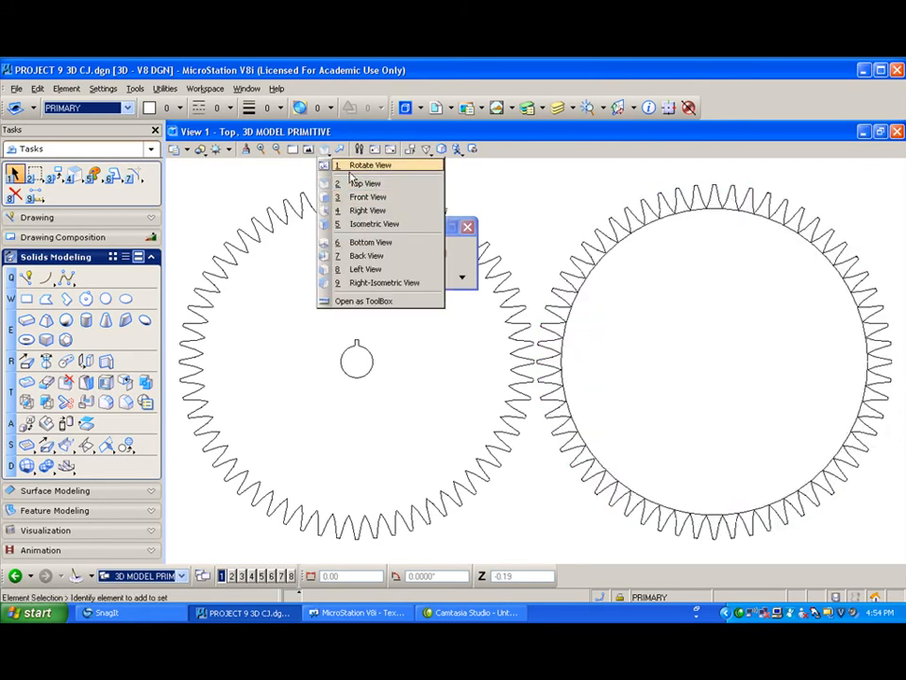
{"action": "left_click", "coordinate": [352, 169]}
{"action": "left_click_drag", "start_coordinate": [463, 398], "coordinate": [509, 228]}
{"action": "mouse_move", "coordinate": [618, 352]}
{"action": "left_mouse_down"}
{"action": "mouse_move", "coordinate": [609, 334]}
{"action": "mouse_move", "coordinate": [459, 372]}
{"action": "mouse_move", "coordinate": [339, 414]}
{"action": "mouse_move", "coordinate": [292, 414]}
{"action": "mouse_move", "coordinate": [253, 456]}
{"action": "mouse_move", "coordinate": [253, 442]}
{"action": "mouse_move", "coordinate": [389, 478]}
{"action": "mouse_move", "coordinate": [354, 467]}
{"action": "mouse_move", "coordinate": [572, 374]}
{"action": "mouse_move", "coordinate": [538, 368]}
{"action": "mouse_move", "coordinate": [465, 365]}
{"action": "mouse_move", "coordinate": [441, 388]}
{"action": "mouse_move", "coordinate": [597, 492]}
{"action": "mouse_move", "coordinate": [637, 443]}
{"action": "mouse_move", "coordinate": [613, 418]}
{"action": "left_mouse_up"}
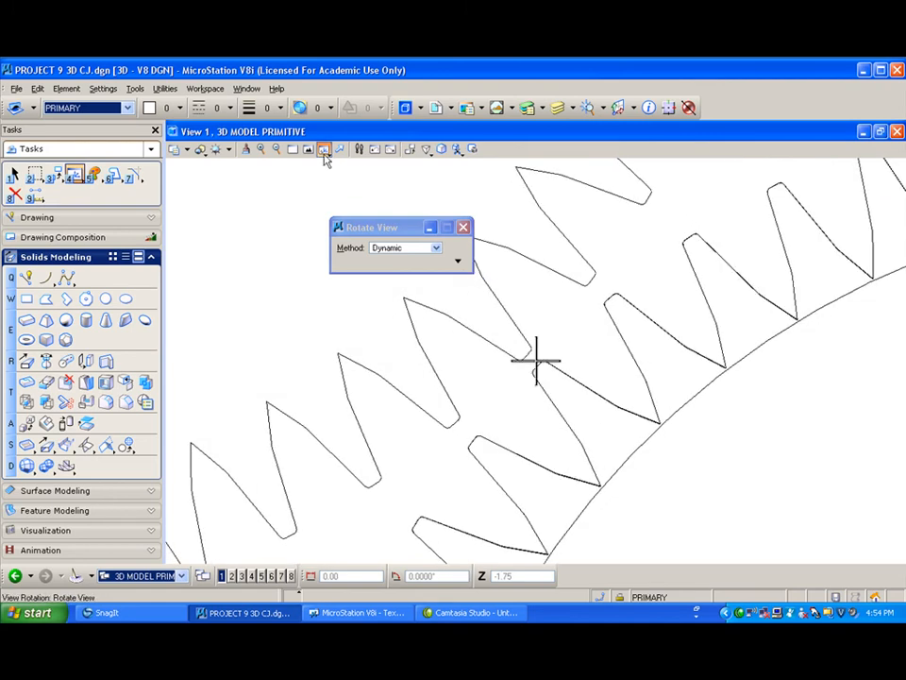
{"action": "left_click_drag", "start_coordinate": [324, 151], "coordinate": [354, 182]}
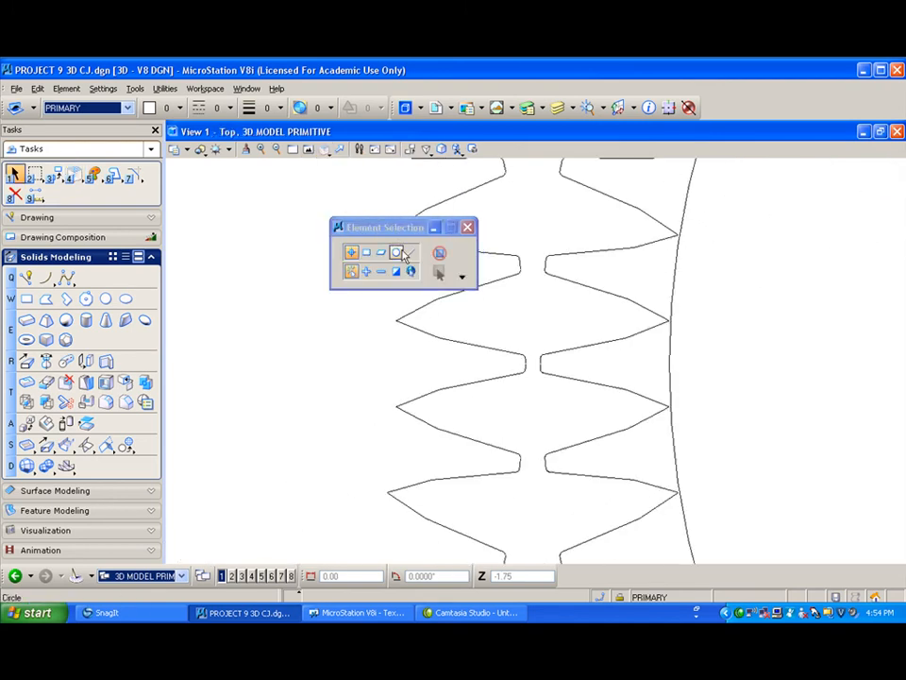
{"action": "left_click", "coordinate": [307, 149]}
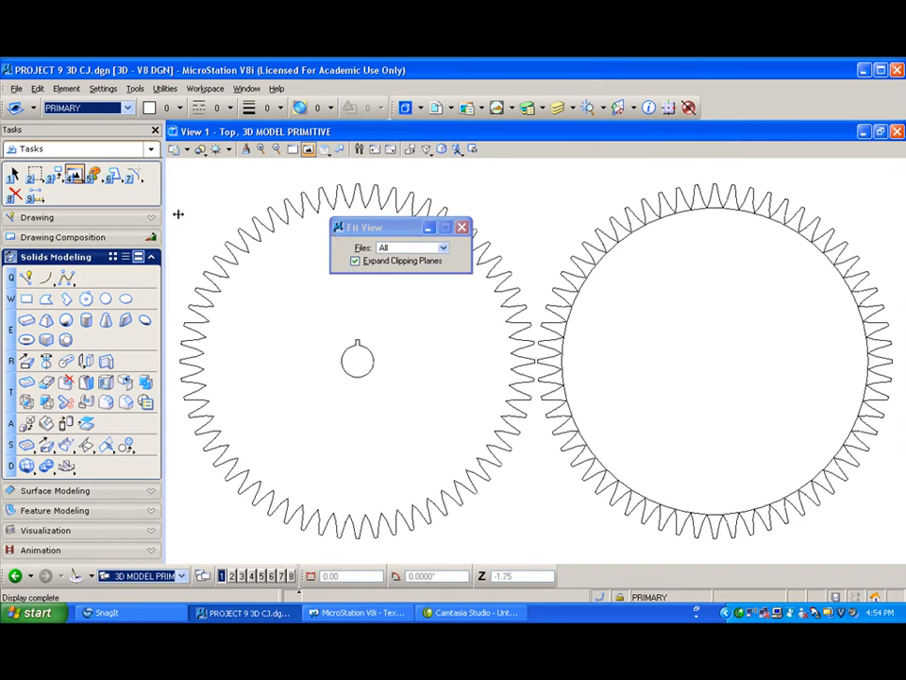
Step: Copy the keyed bore shape once from its centre to the centre of the toothed solid
{"action": "left_click", "coordinate": [13, 175]}
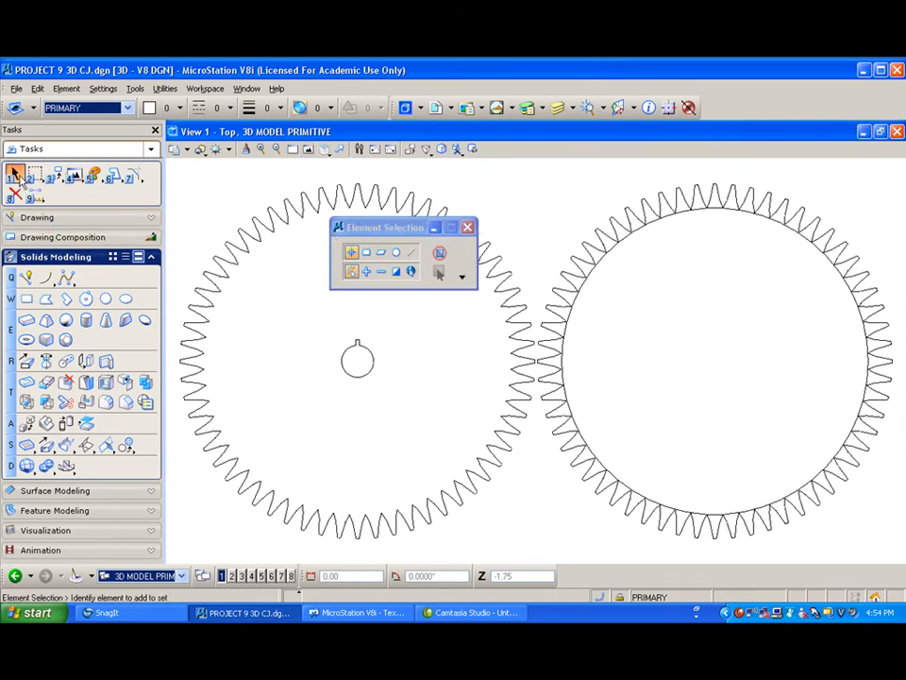
{"action": "left_click", "coordinate": [359, 364]}
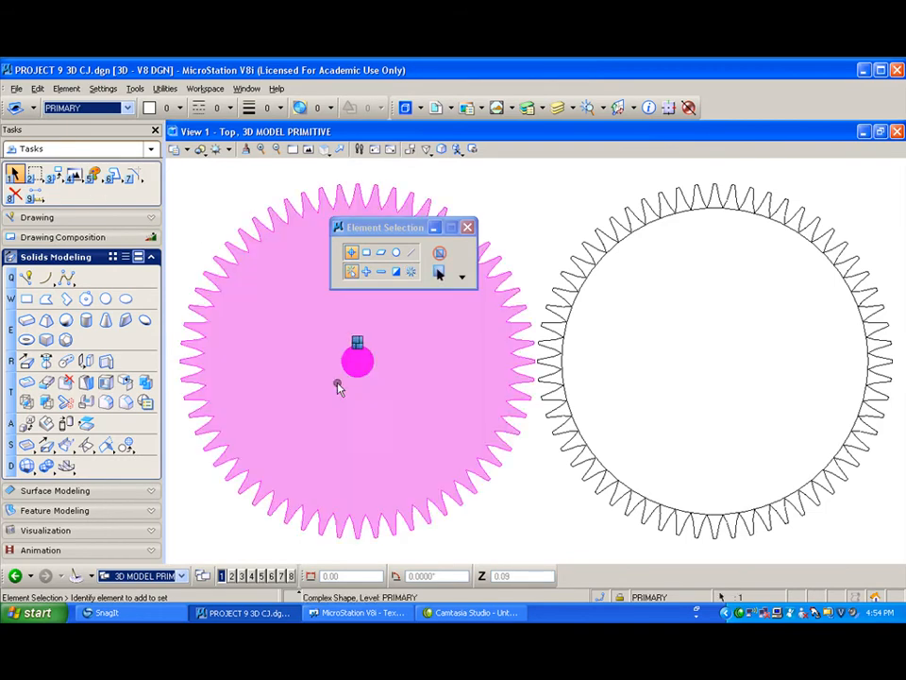
{"action": "left_click", "coordinate": [57, 178]}
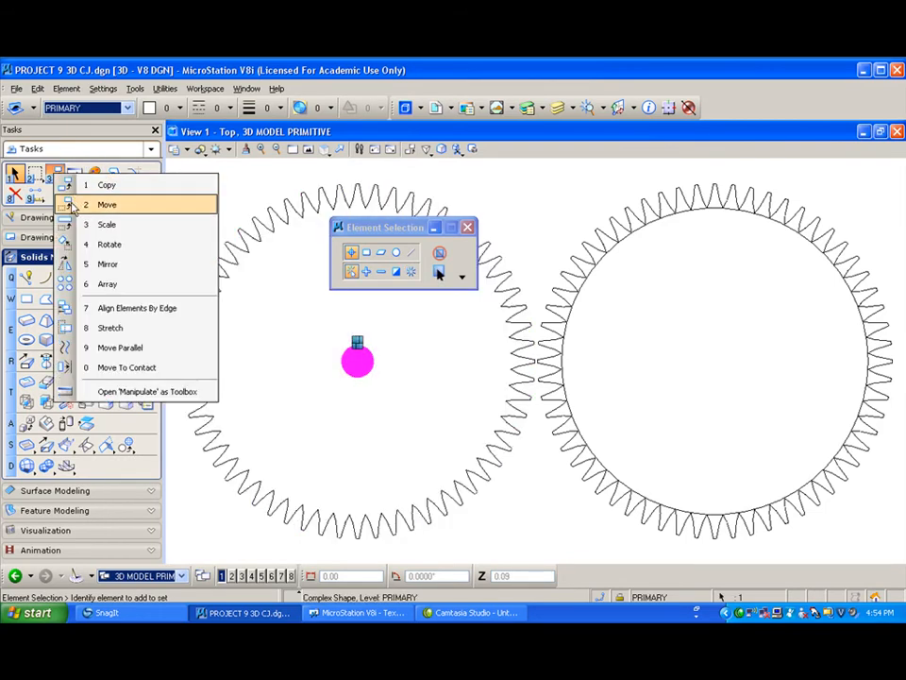
{"action": "left_click", "coordinate": [87, 187]}
{"action": "left_click", "coordinate": [357, 360]}
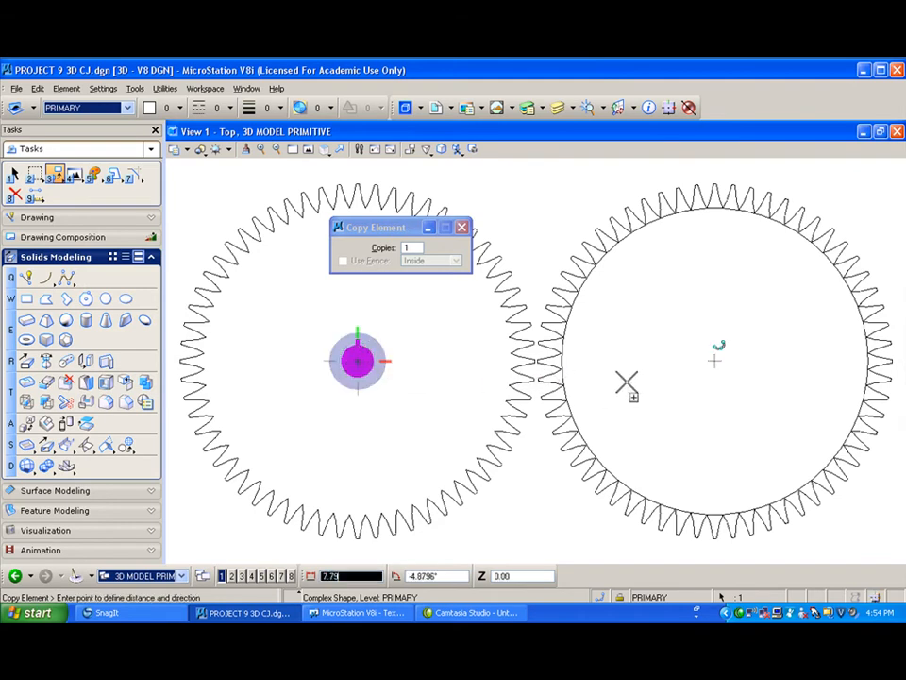
{"action": "left_click", "coordinate": [715, 360]}
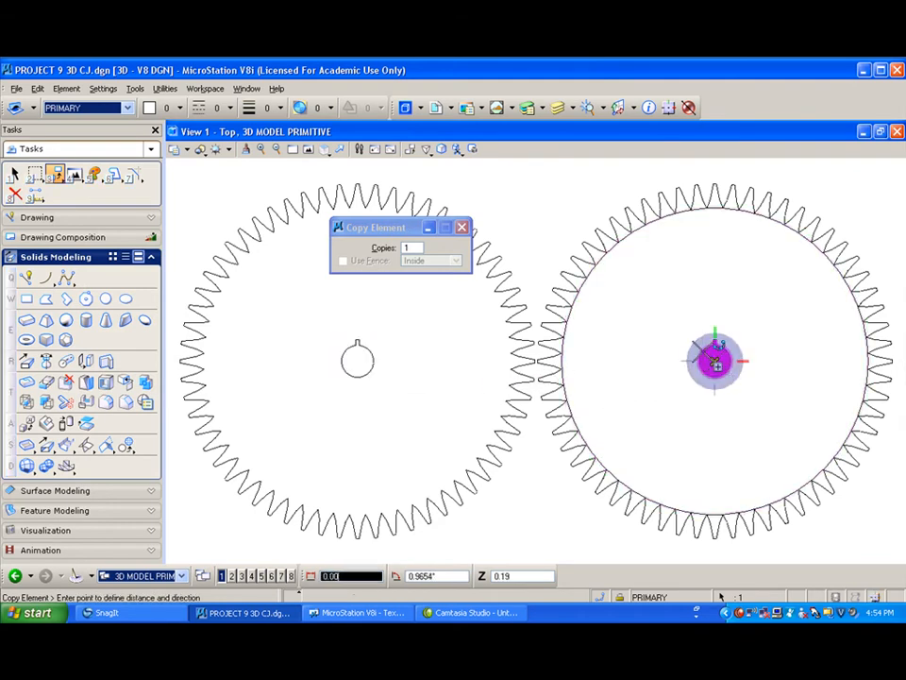
{"action": "key", "text": "Escape"}
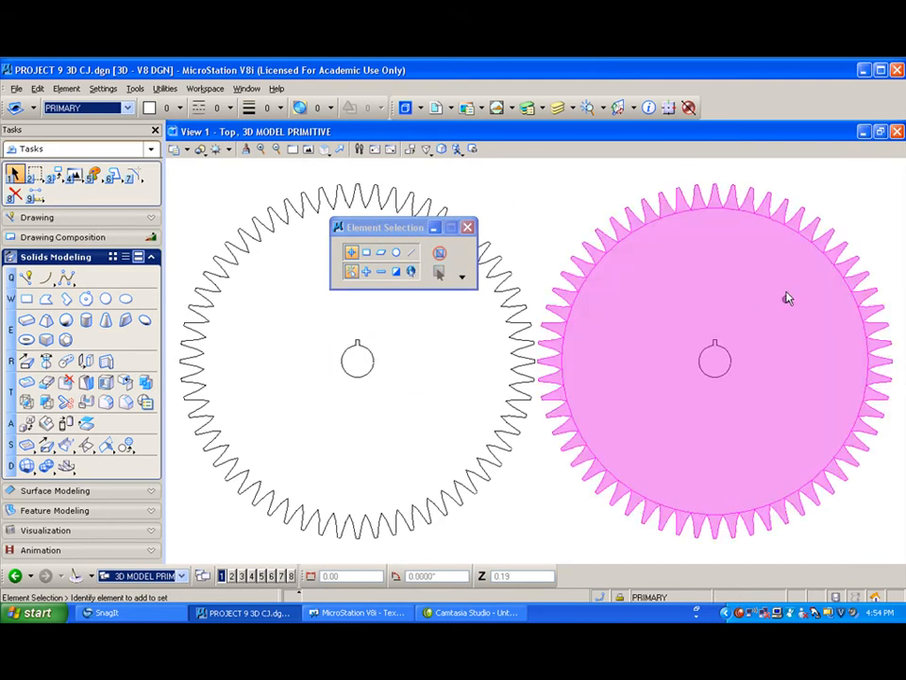
Step: Cut the keyed bore through the toothed solid with Both direction, Through mode and Split Solid off, without keeping the profile
{"action": "left_click", "coordinate": [86, 401]}
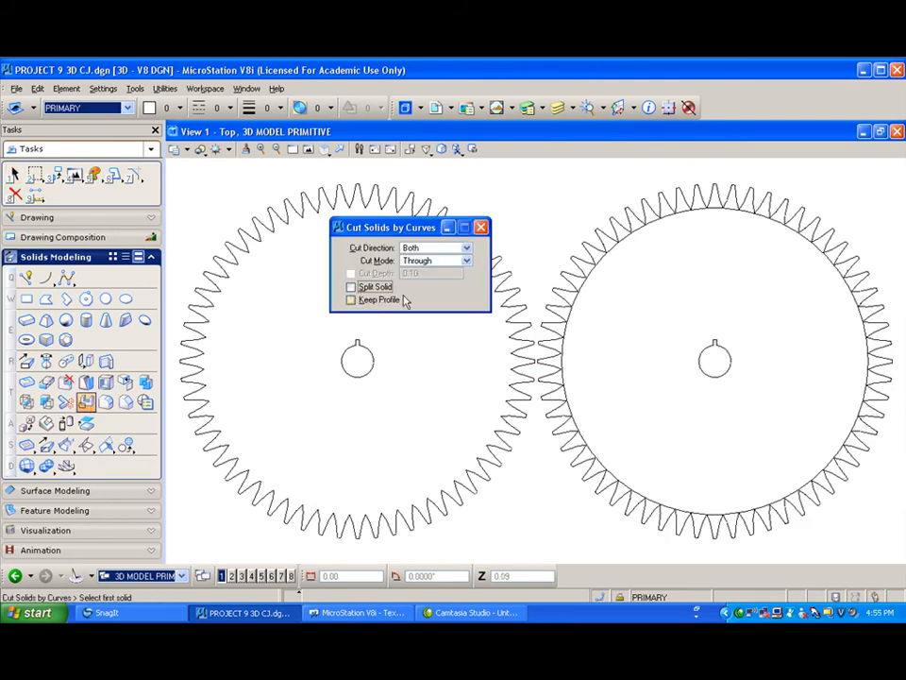
{"action": "left_click", "coordinate": [600, 272]}
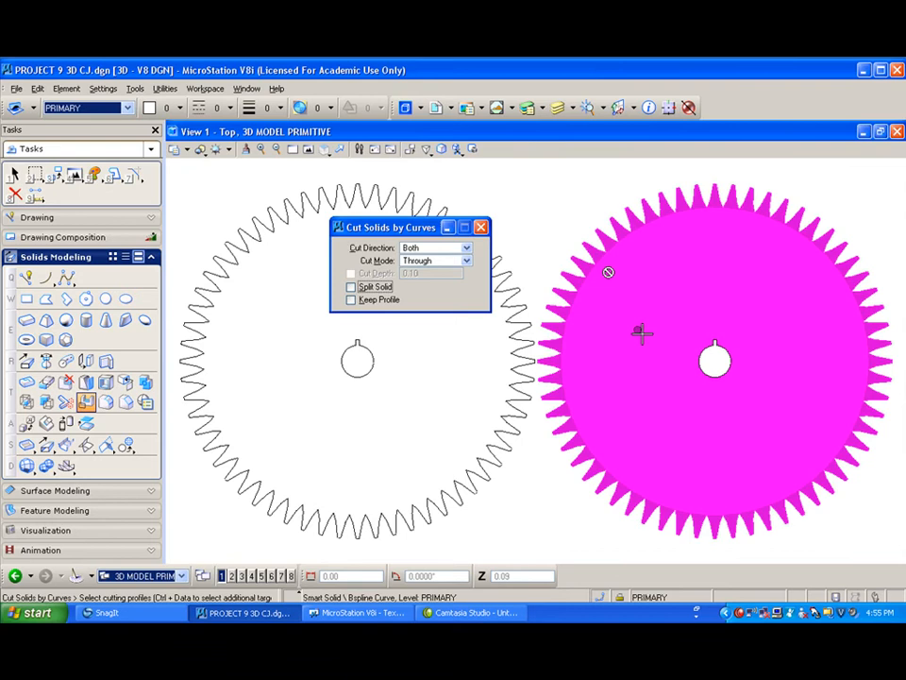
{"action": "left_click", "coordinate": [702, 359]}
{"action": "left_click", "coordinate": [551, 232]}
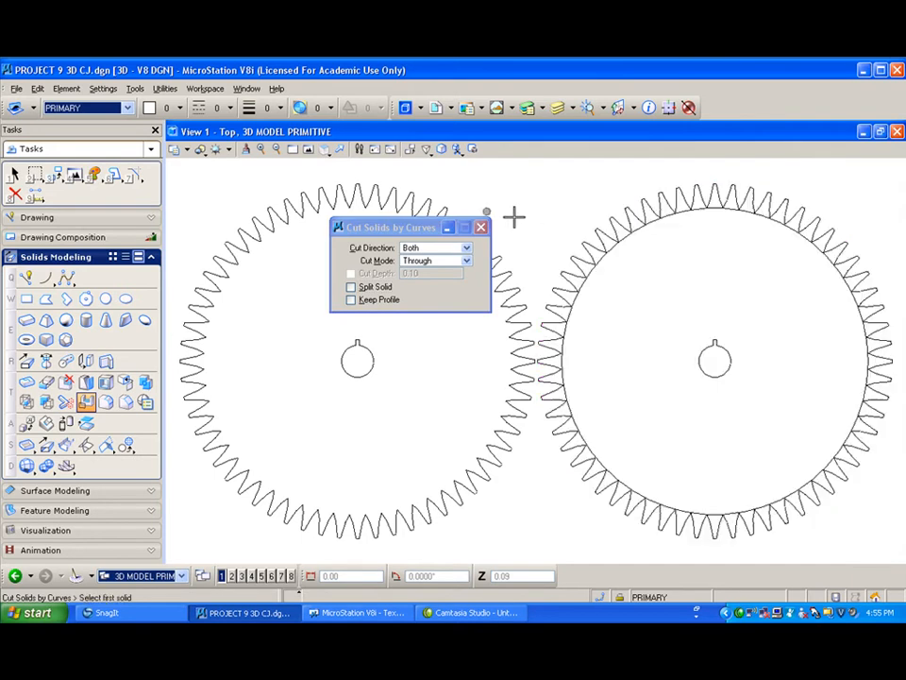
{"action": "left_click", "coordinate": [13, 176]}
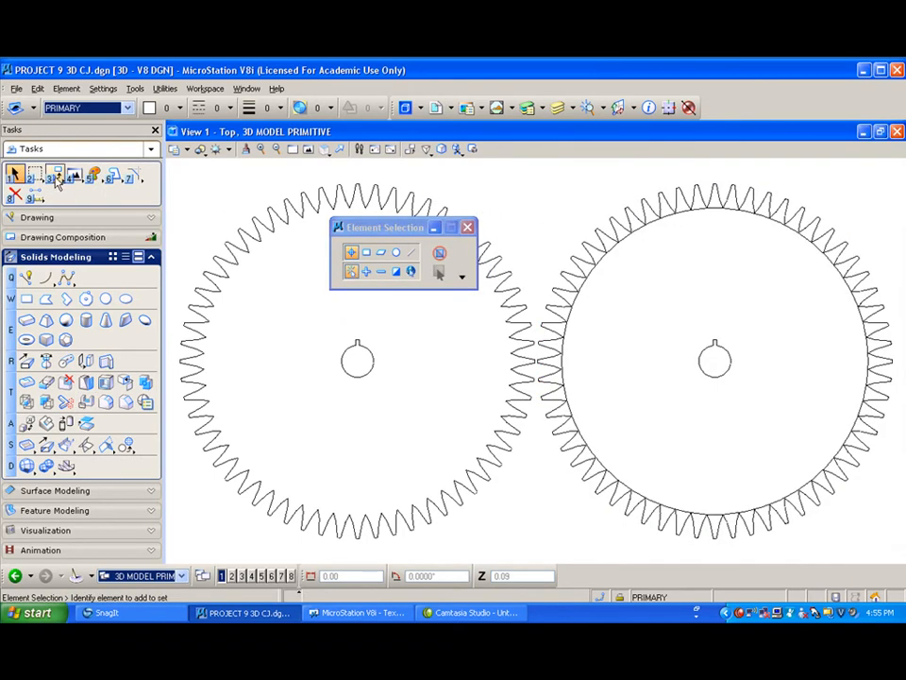
Step: Delete the original tooth outline and keyed bore shape beside the finished gear, and fit the remaining geometry in the view
{"action": "left_click", "coordinate": [14, 195]}
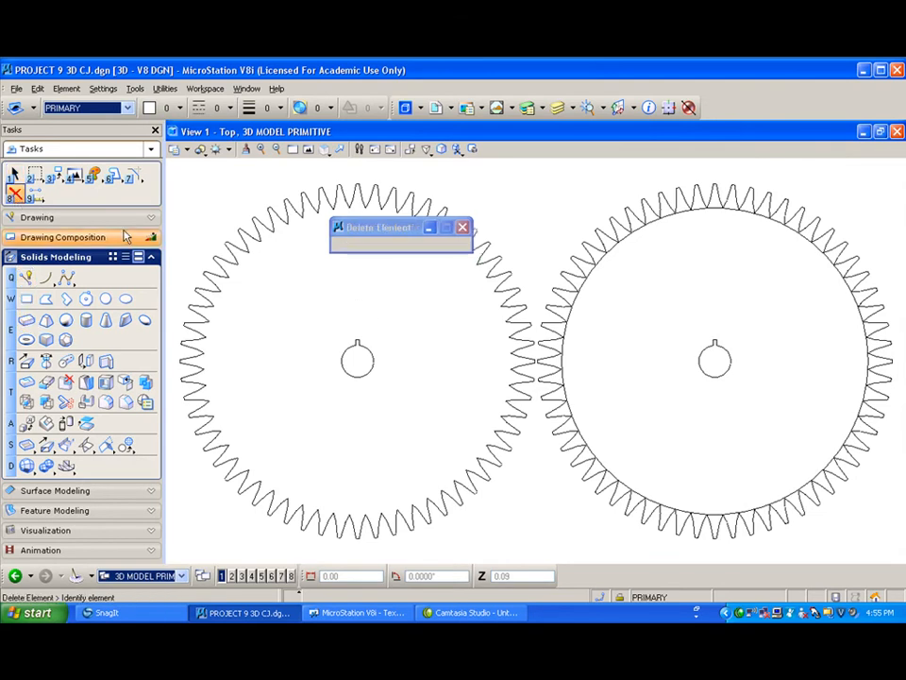
{"action": "left_click", "coordinate": [227, 247]}
{"action": "left_click", "coordinate": [358, 351]}
{"action": "left_click", "coordinate": [307, 149]}
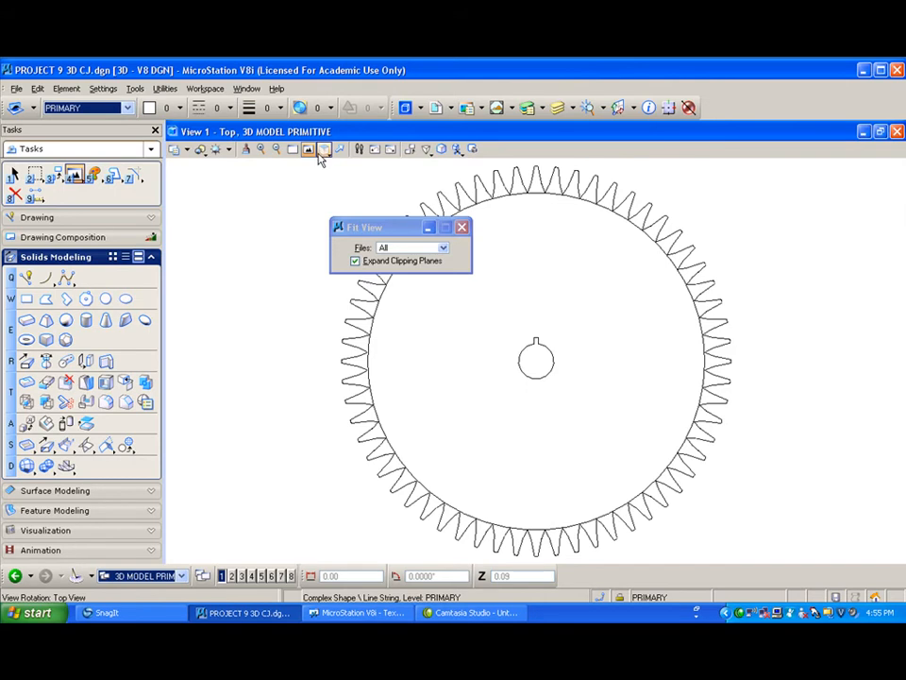
Step: Inspect the finished gear with dynamic view rotation, and restore the Top view
{"action": "left_click", "coordinate": [324, 150]}
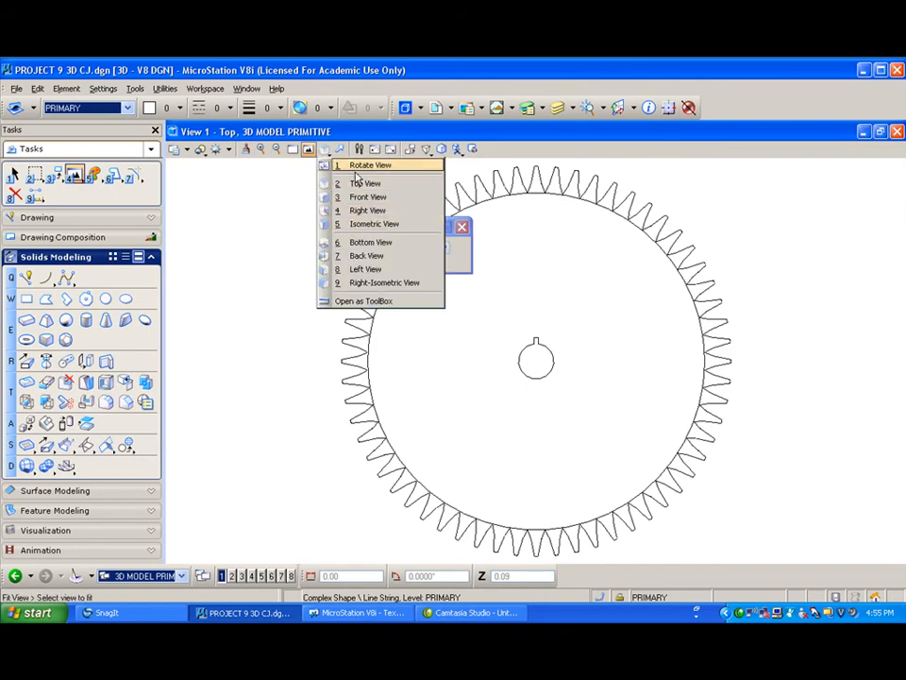
{"action": "left_click", "coordinate": [361, 167]}
{"action": "mouse_move", "coordinate": [613, 351]}
{"action": "left_mouse_down"}
{"action": "mouse_move", "coordinate": [634, 275]}
{"action": "mouse_move", "coordinate": [492, 354]}
{"action": "mouse_move", "coordinate": [380, 374]}
{"action": "mouse_move", "coordinate": [603, 455]}
{"action": "mouse_move", "coordinate": [649, 328]}
{"action": "mouse_move", "coordinate": [599, 334]}
{"action": "mouse_move", "coordinate": [416, 429]}
{"action": "mouse_move", "coordinate": [643, 261]}
{"action": "mouse_move", "coordinate": [417, 386]}
{"action": "mouse_move", "coordinate": [510, 259]}
{"action": "mouse_move", "coordinate": [542, 195]}
{"action": "mouse_move", "coordinate": [520, 424]}
{"action": "mouse_move", "coordinate": [540, 335]}
{"action": "mouse_move", "coordinate": [542, 233]}
{"action": "mouse_move", "coordinate": [549, 326]}
{"action": "mouse_move", "coordinate": [554, 281]}
{"action": "left_mouse_up"}
{"action": "left_click", "coordinate": [324, 149]}
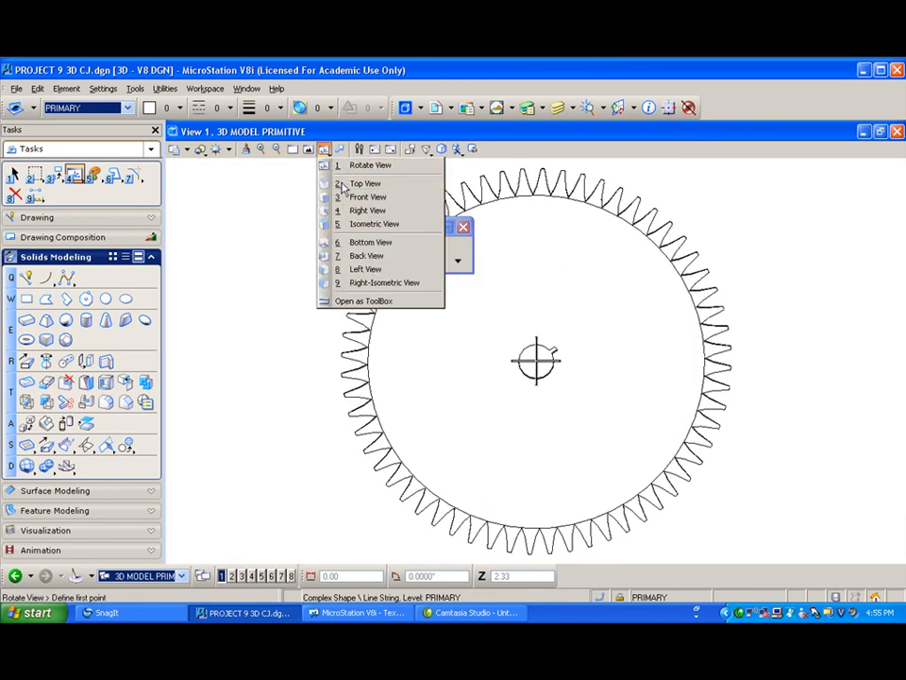
{"action": "left_click", "coordinate": [364, 183]}
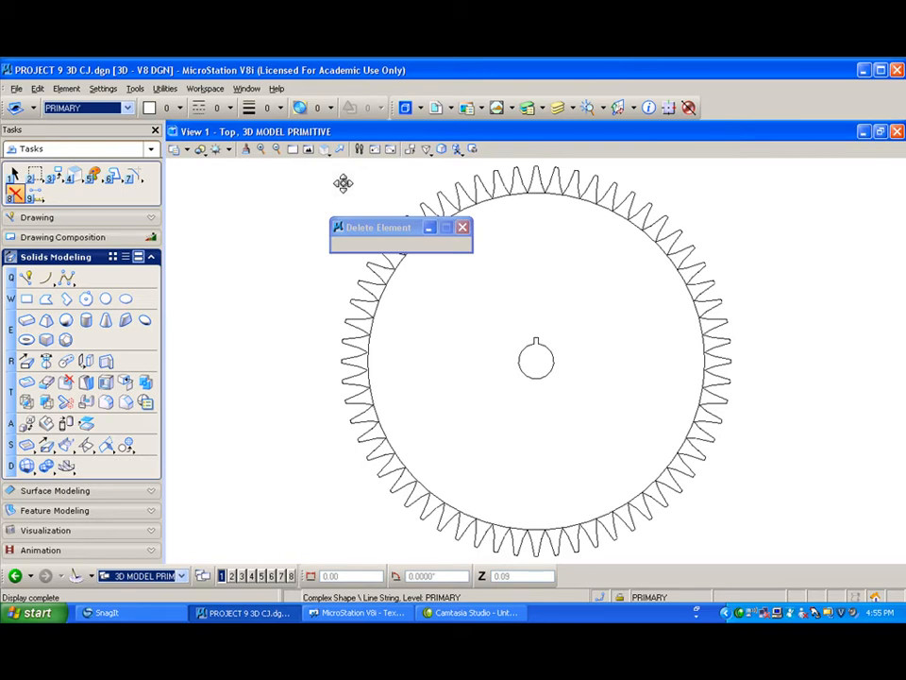
Step: Set up a visible edges export with visible edges on level 2d top view in color 1 and hidden edges excluded
{"action": "left_click", "coordinate": [17, 89]}
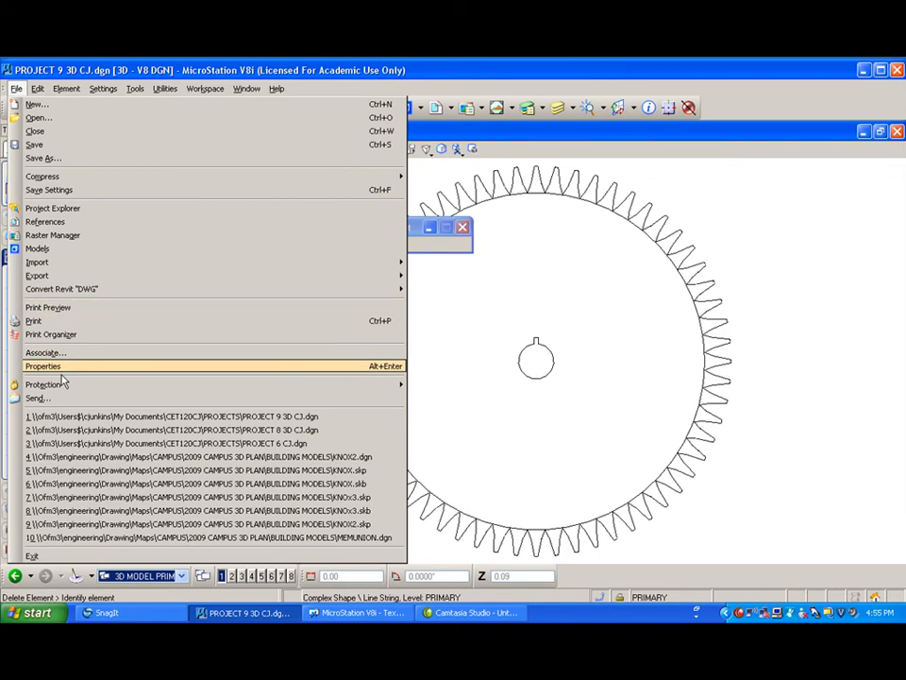
{"action": "mouse_move", "coordinate": [45, 276]}
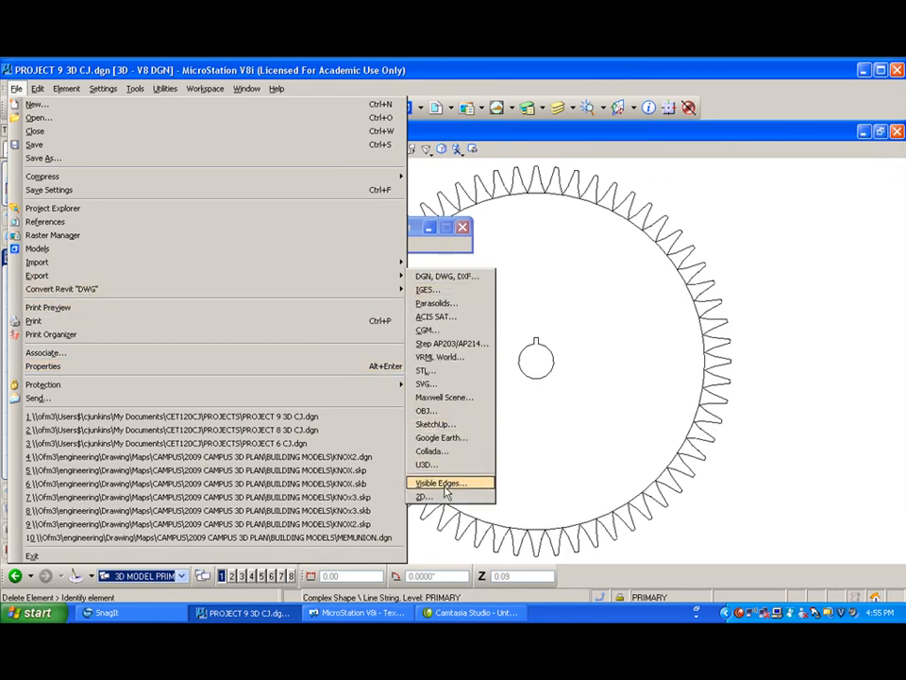
{"action": "left_click", "coordinate": [440, 482]}
{"action": "left_click_drag", "start_coordinate": [738, 417], "coordinate": [328, 319]}
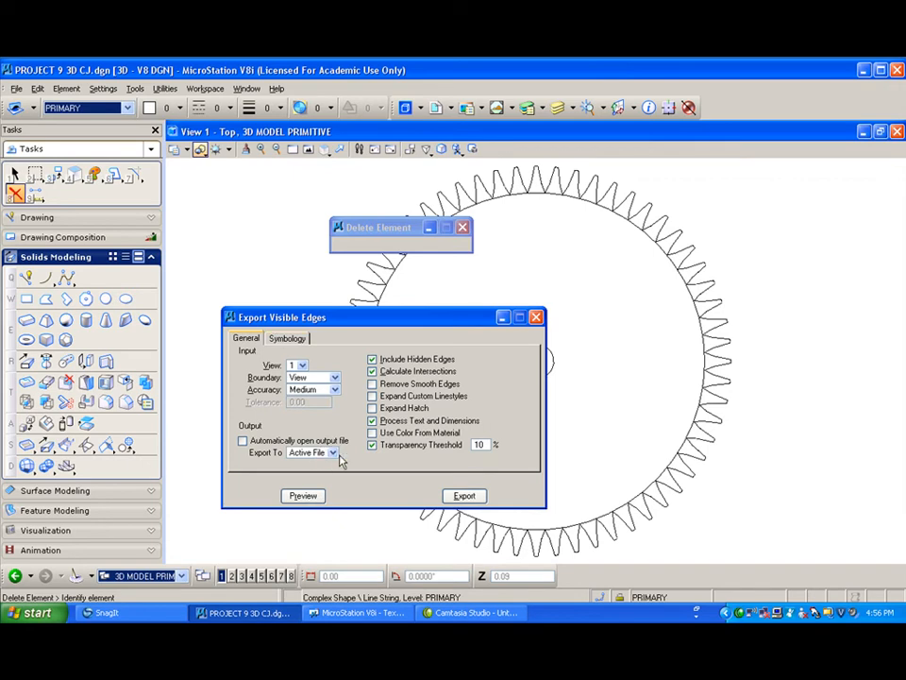
{"action": "left_click", "coordinate": [287, 338]}
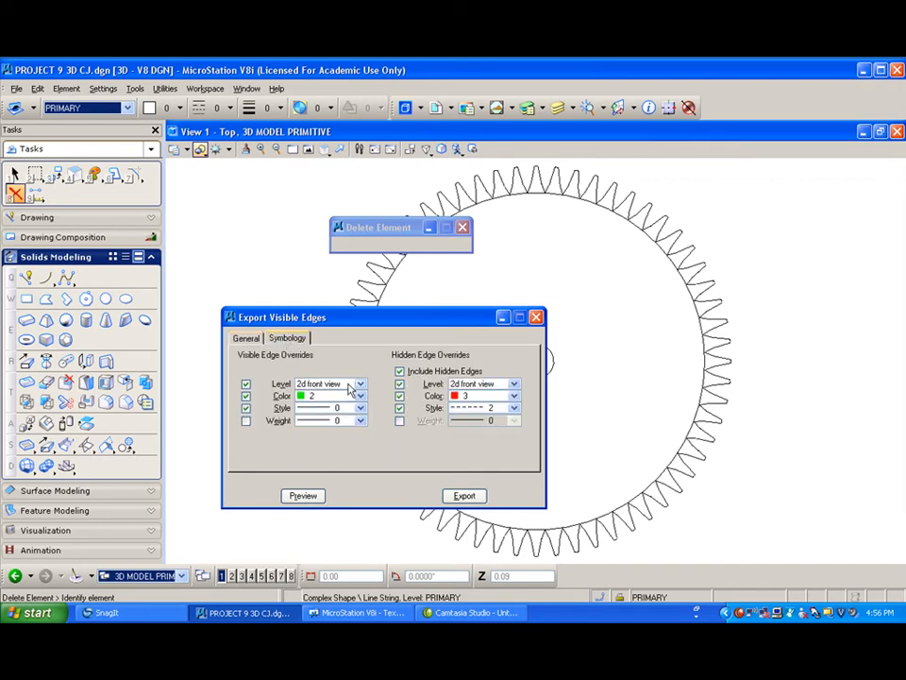
{"action": "left_click", "coordinate": [361, 385]}
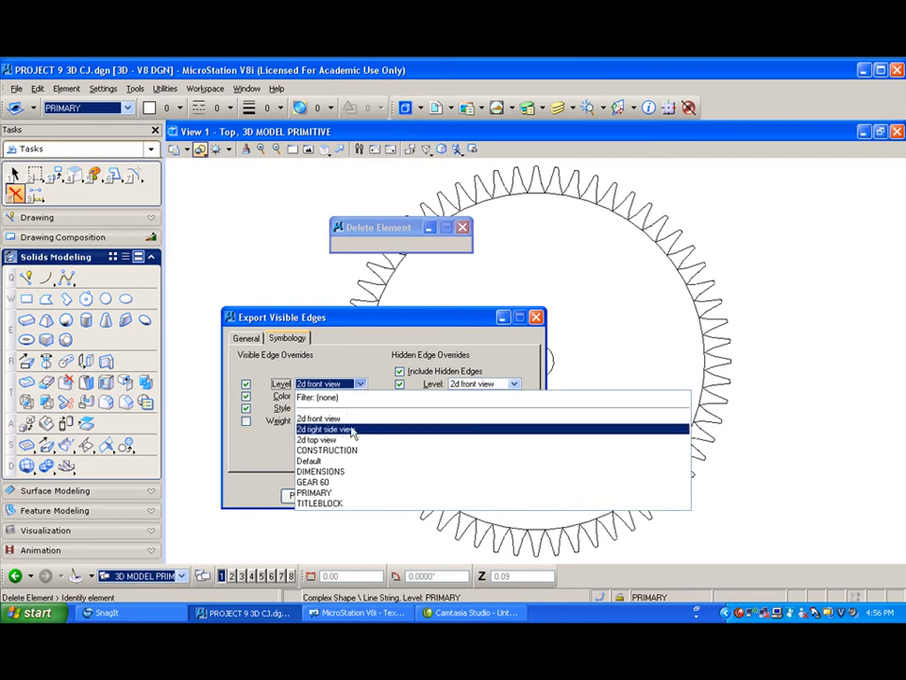
{"action": "left_click", "coordinate": [330, 435]}
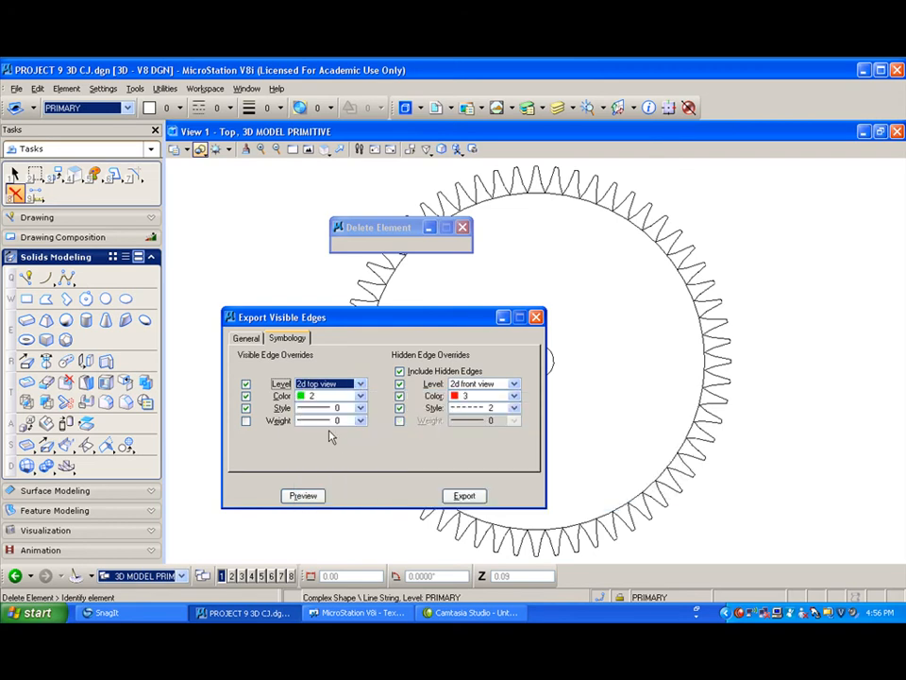
{"action": "left_click", "coordinate": [400, 371]}
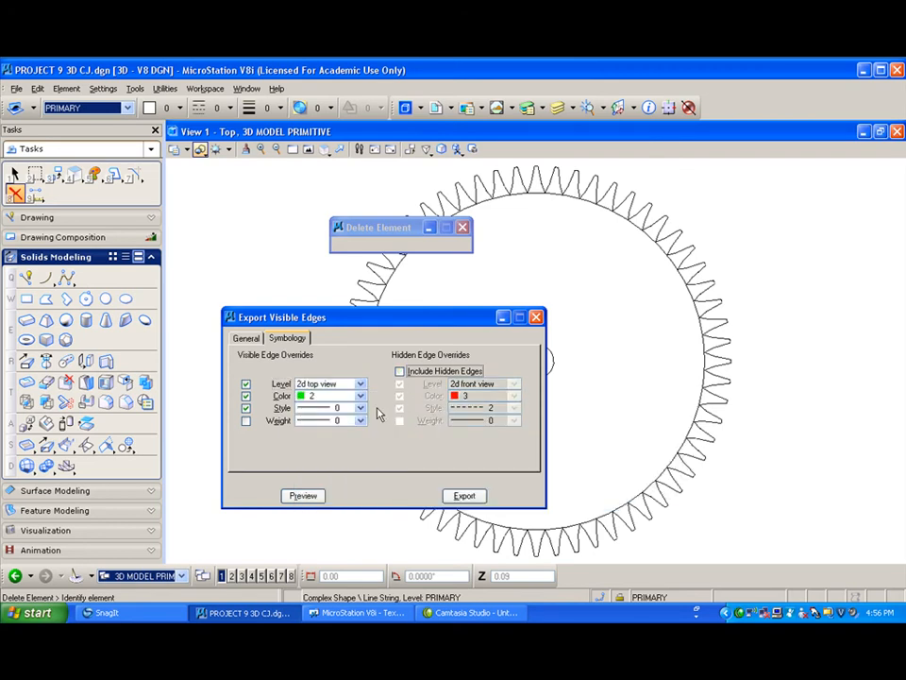
{"action": "left_click_drag", "start_coordinate": [349, 318], "coordinate": [613, 272]}
{"action": "left_click", "coordinate": [626, 356]}
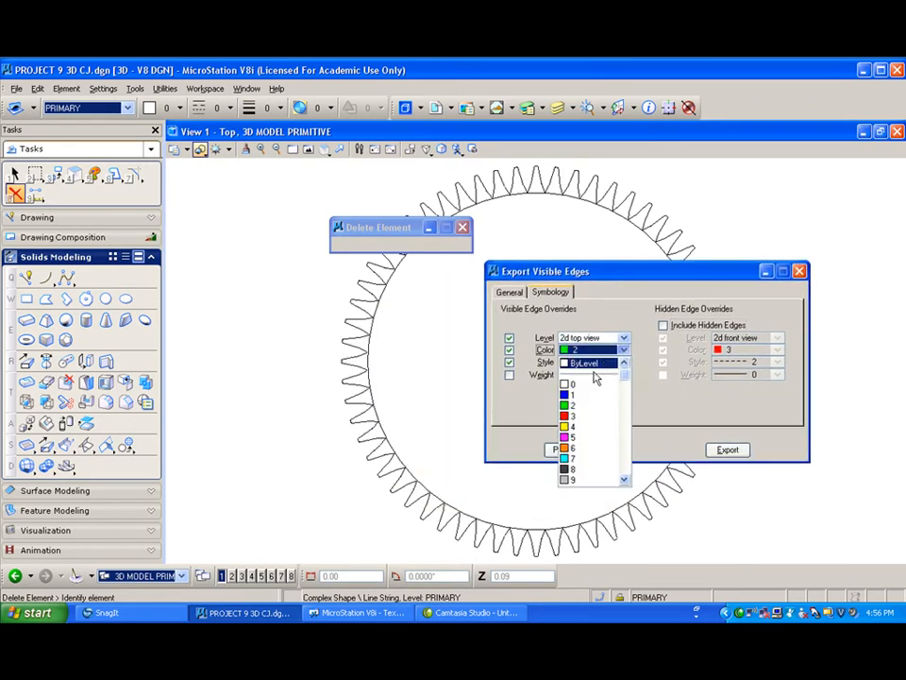
{"action": "left_click", "coordinate": [580, 392]}
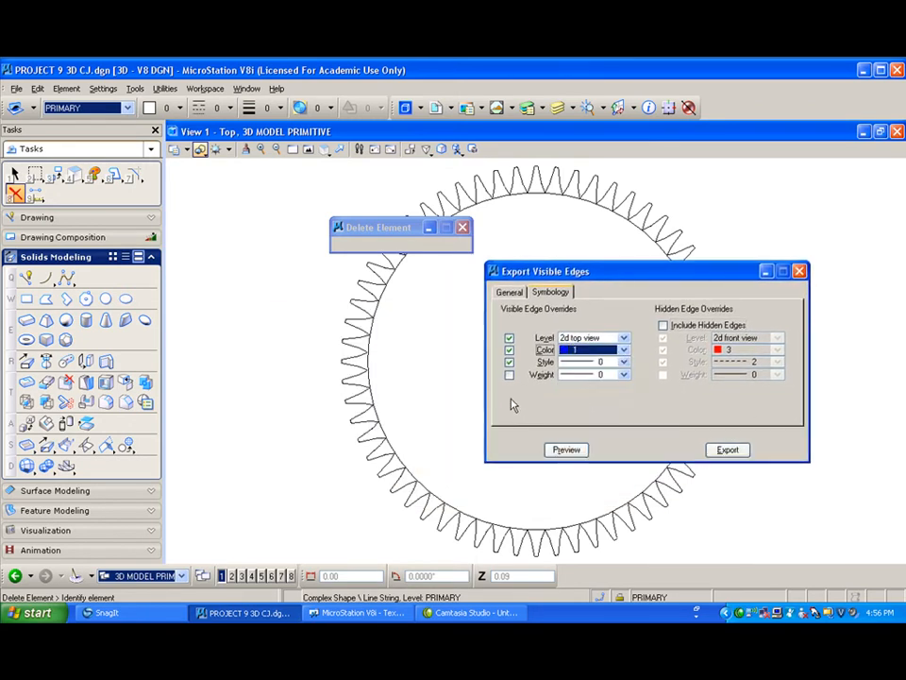
Step: Preview the gear's visible edges from the Top view and export them to the active file
{"action": "left_click", "coordinate": [568, 451]}
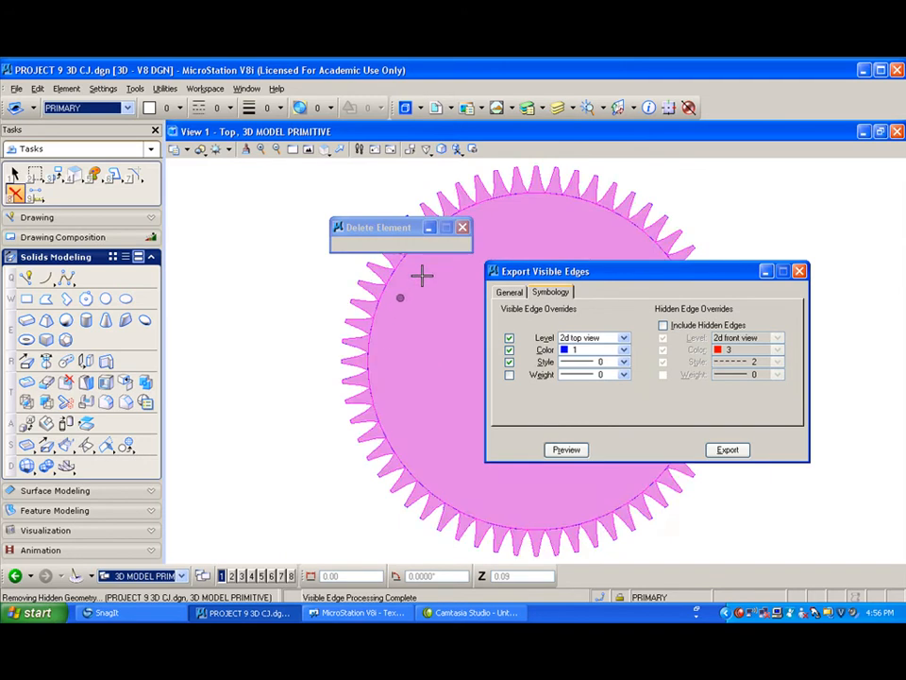
{"action": "left_click_drag", "start_coordinate": [704, 280], "coordinate": [457, 320]}
{"action": "left_click", "coordinate": [480, 491]}
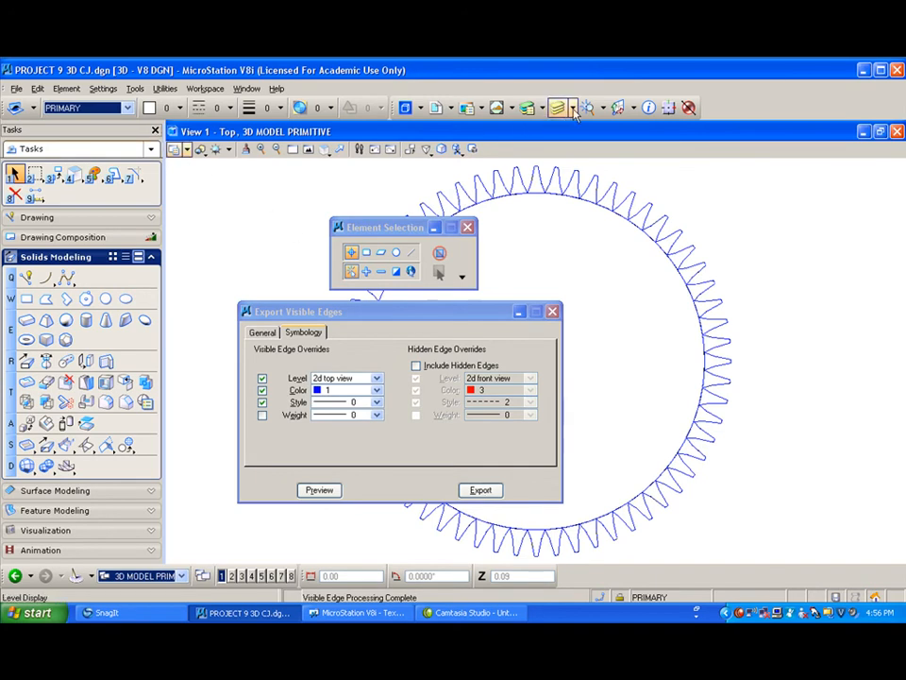
Step: Check the exported edges against the gear in Front view, close the export dialog, and return to the Top view
{"action": "left_click", "coordinate": [324, 149]}
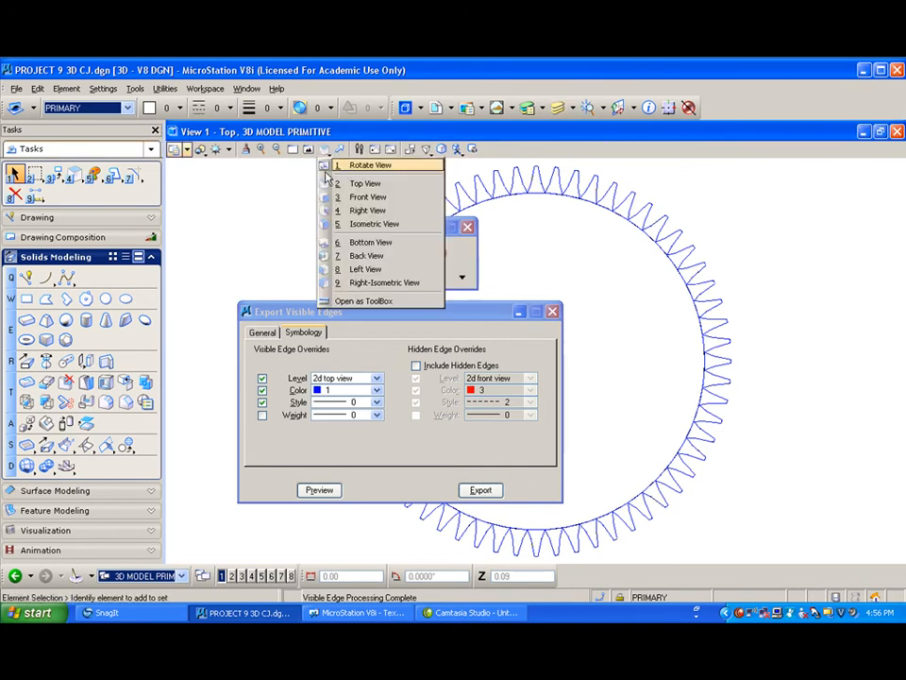
{"action": "left_click", "coordinate": [363, 197]}
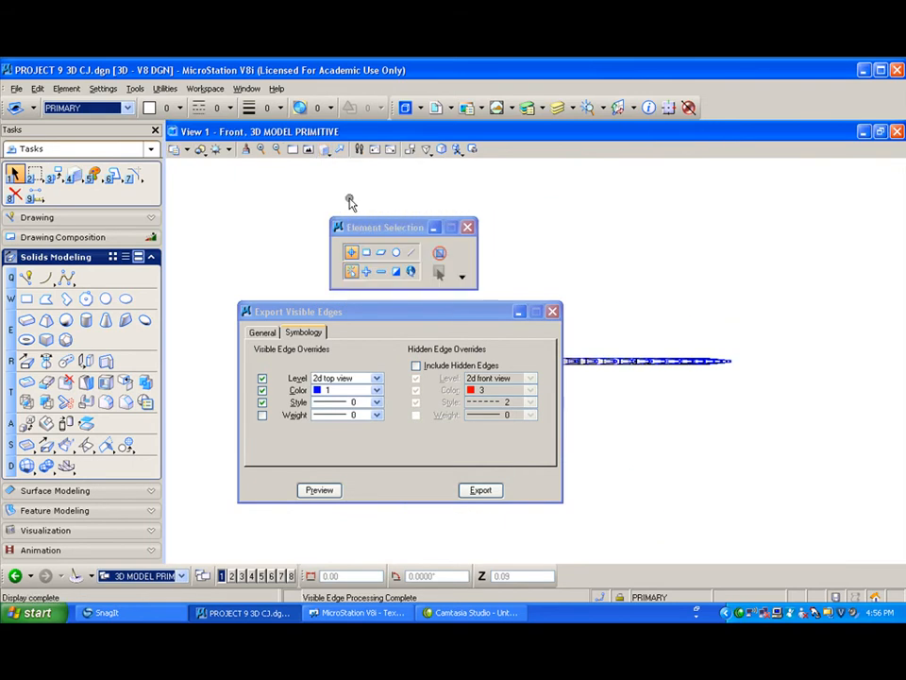
{"action": "left_click_drag", "start_coordinate": [375, 314], "coordinate": [535, 398]}
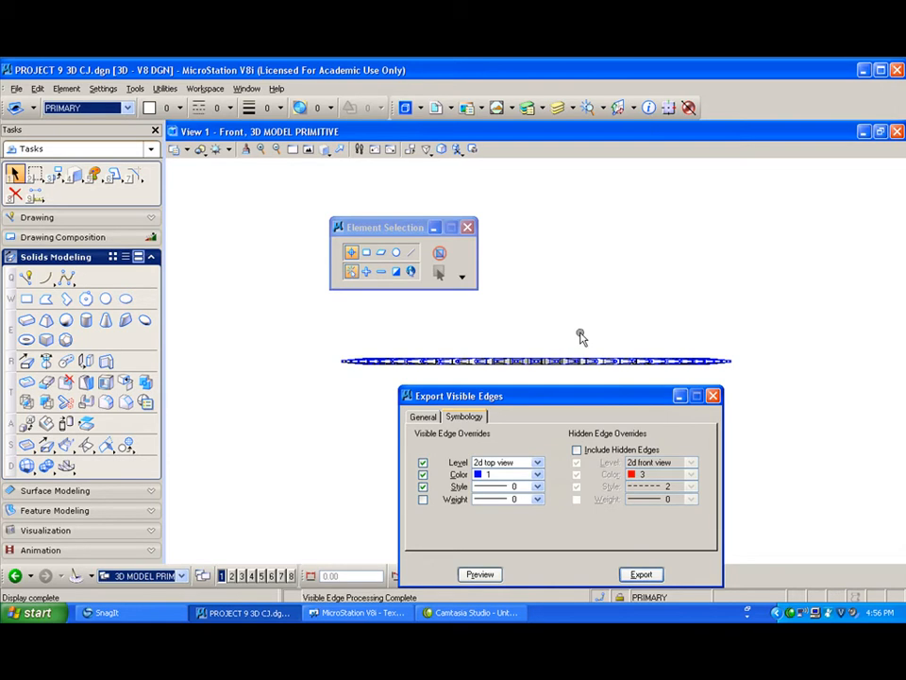
{"action": "left_click", "coordinate": [713, 397]}
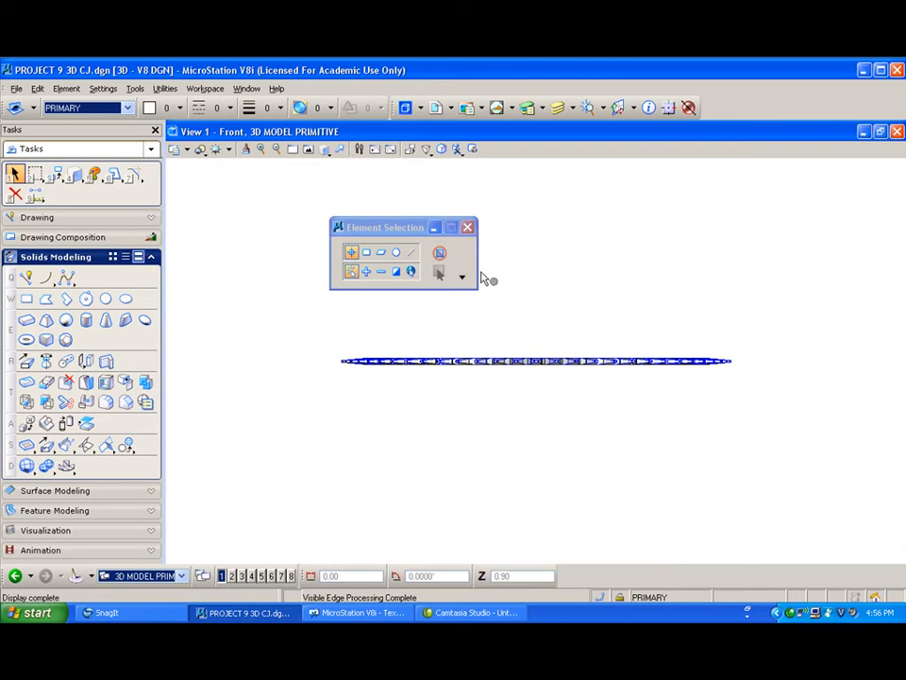
{"action": "left_click", "coordinate": [324, 156]}
{"action": "left_click", "coordinate": [325, 182]}
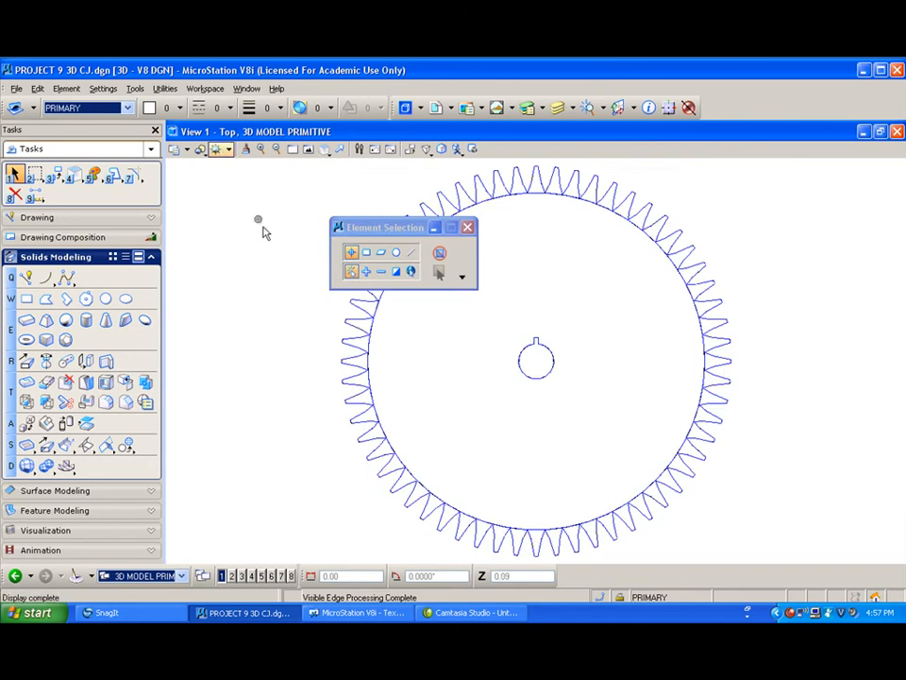
Step: Open View 2, fit the gear in it, and rotate it to the Top view
{"action": "left_click", "coordinate": [231, 576]}
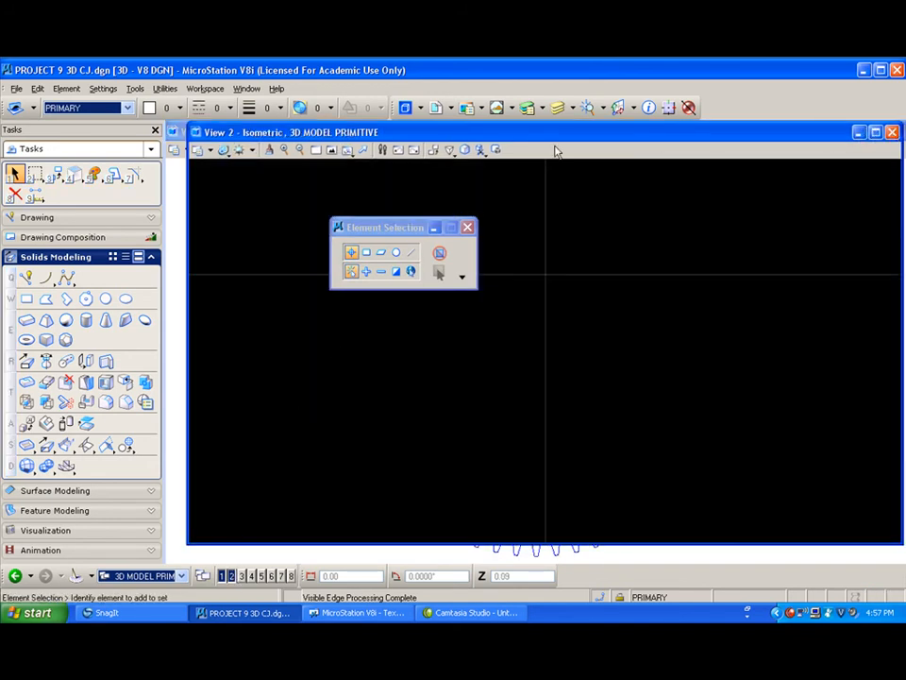
{"action": "left_click", "coordinate": [330, 149]}
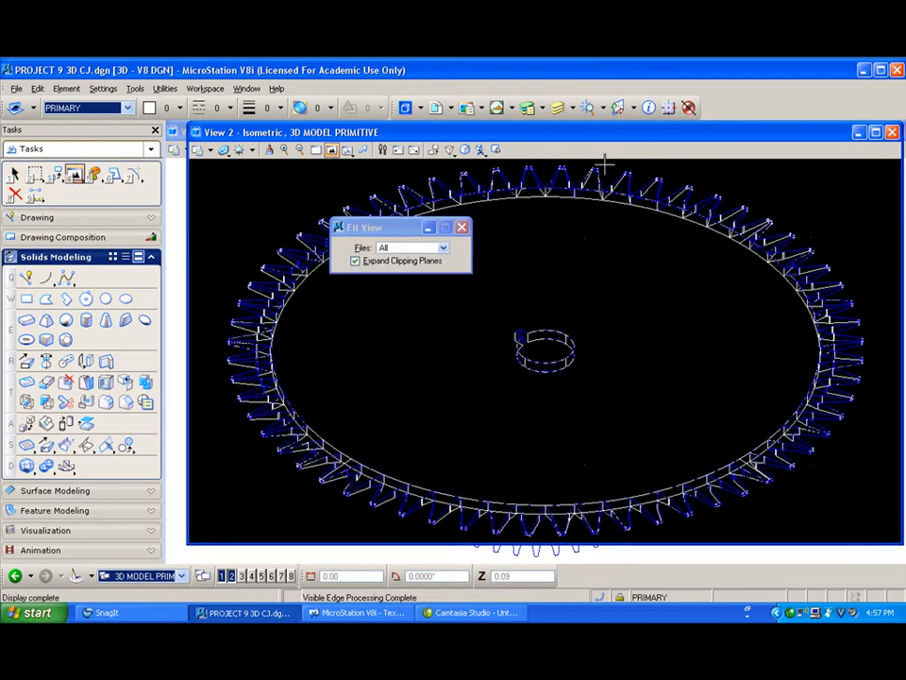
{"action": "left_click", "coordinate": [349, 151]}
{"action": "left_click", "coordinate": [362, 185]}
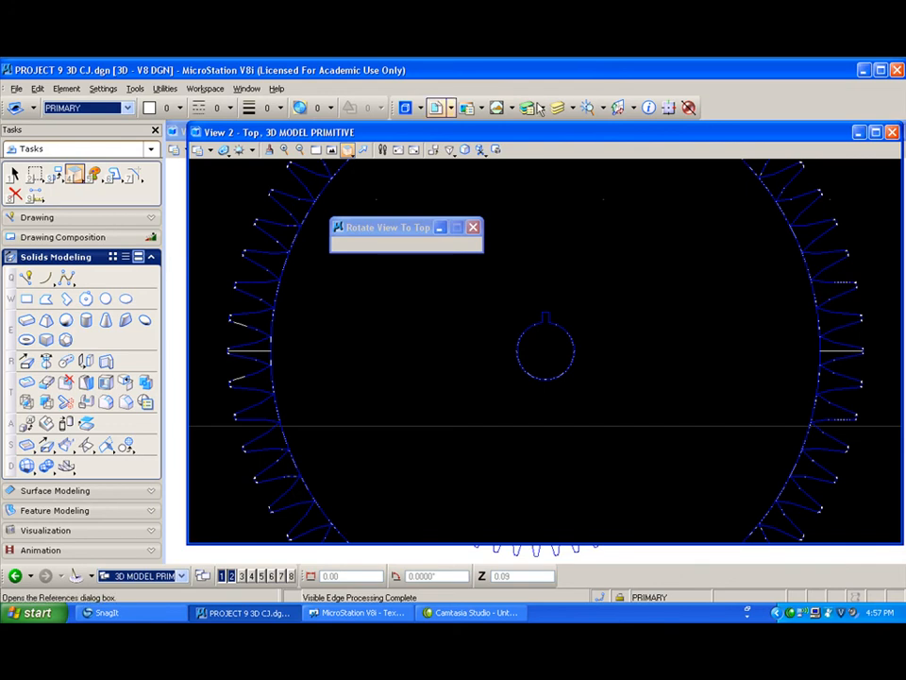
Step: Tile the two views with View 1 rotated to Front and View 2 kept at Top, fitting the gear in both
{"action": "left_click", "coordinate": [247, 88]}
{"action": "left_click", "coordinate": [265, 133]}
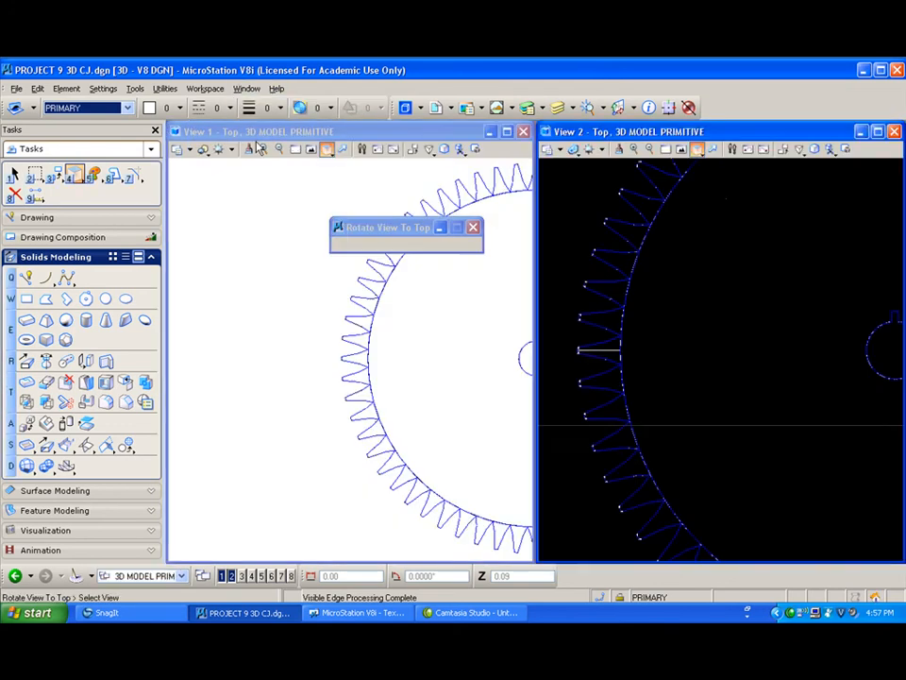
{"action": "left_click", "coordinate": [311, 151]}
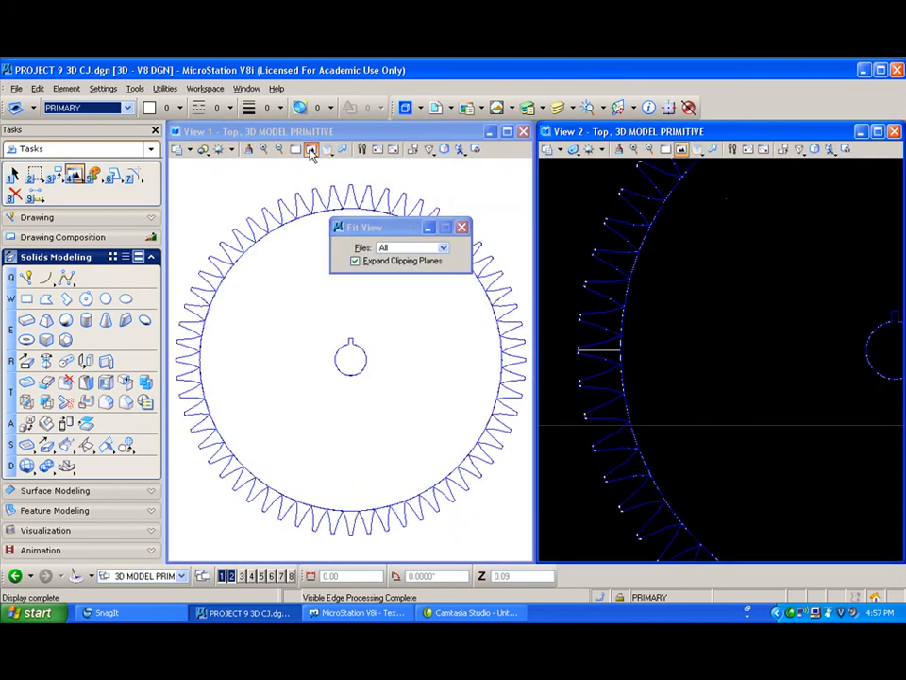
{"action": "left_click", "coordinate": [326, 149]}
{"action": "left_click", "coordinate": [344, 198]}
{"action": "left_click", "coordinate": [681, 151]}
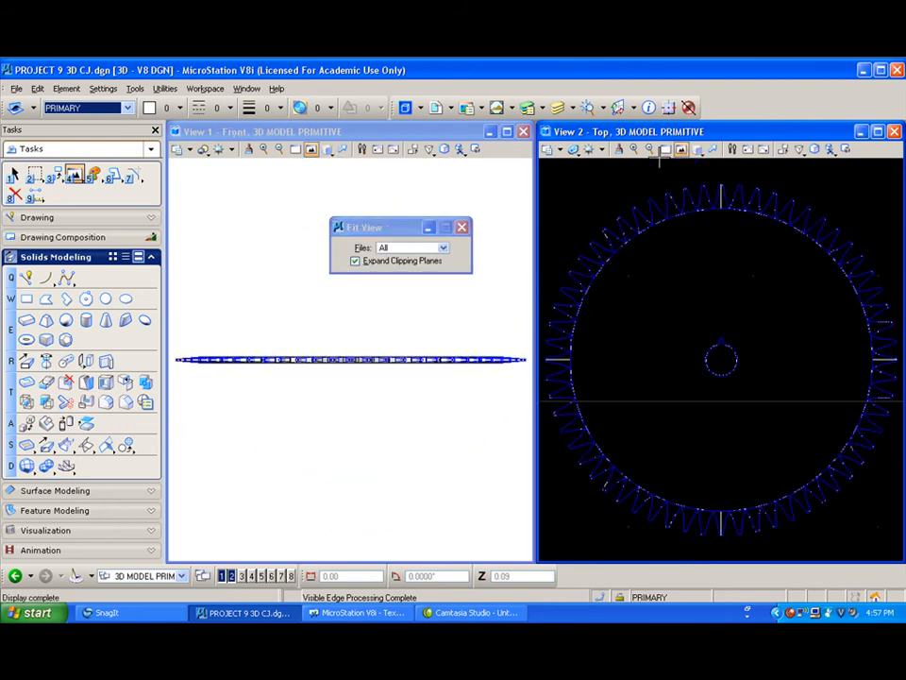
Step: Turn on the Clip Back and Clip Front view attributes for View 2
{"action": "left_click", "coordinate": [113, 90]}
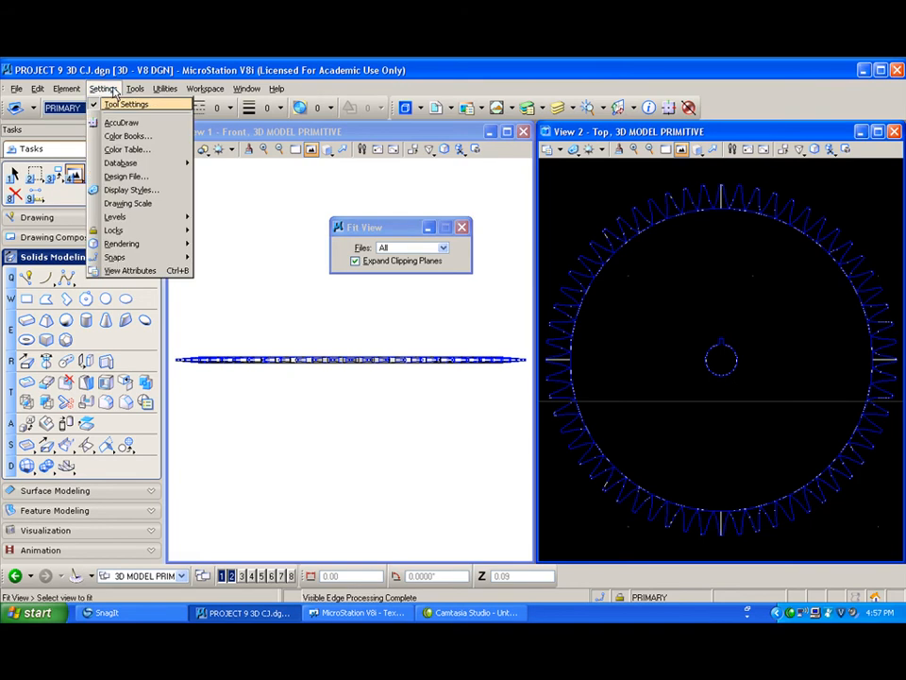
{"action": "left_click", "coordinate": [132, 271]}
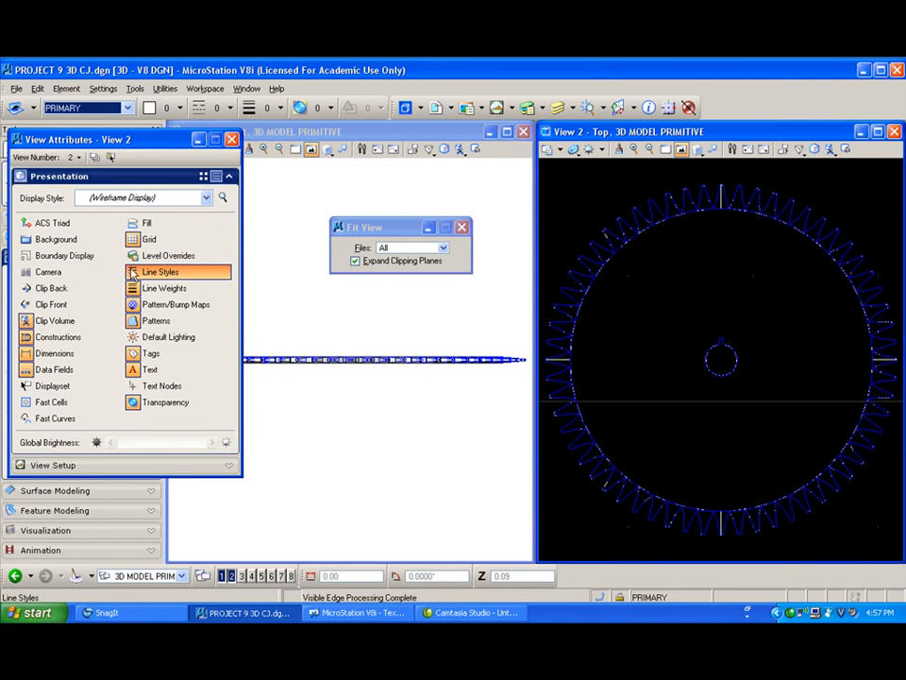
{"action": "left_click", "coordinate": [47, 288]}
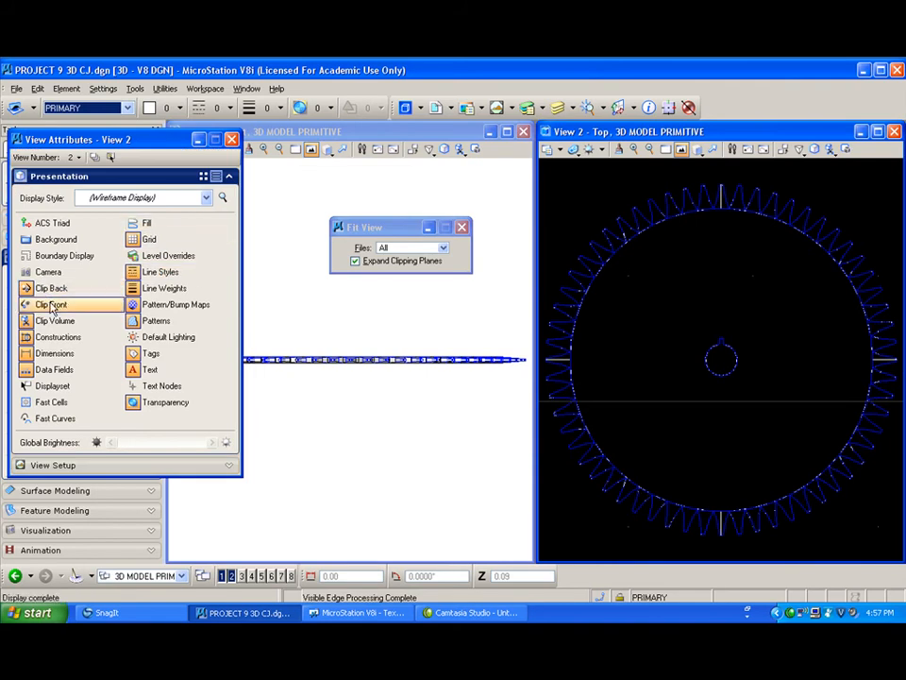
{"action": "left_click", "coordinate": [51, 304]}
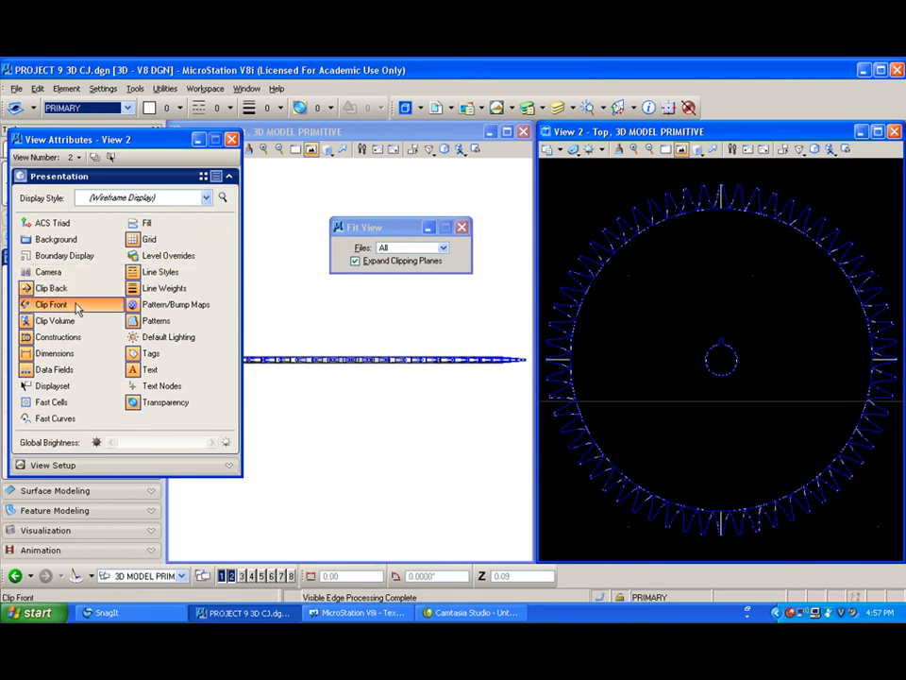
Step: Show View 2's presentation attributes as icons, review the display styles keeping Wireframe Display, and expand the view setup
{"action": "left_click", "coordinate": [203, 176]}
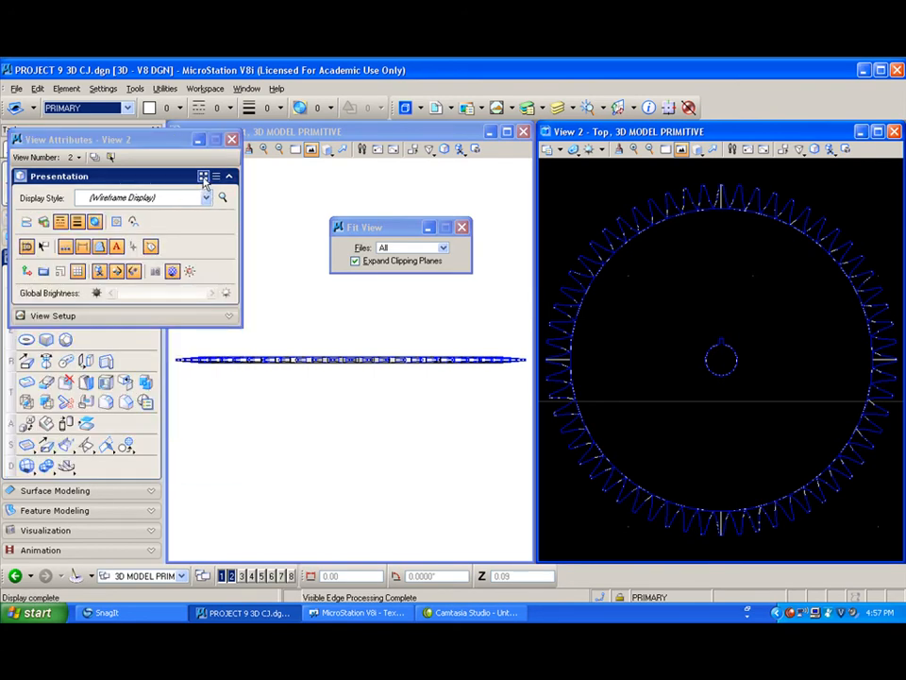
{"action": "left_click", "coordinate": [206, 198]}
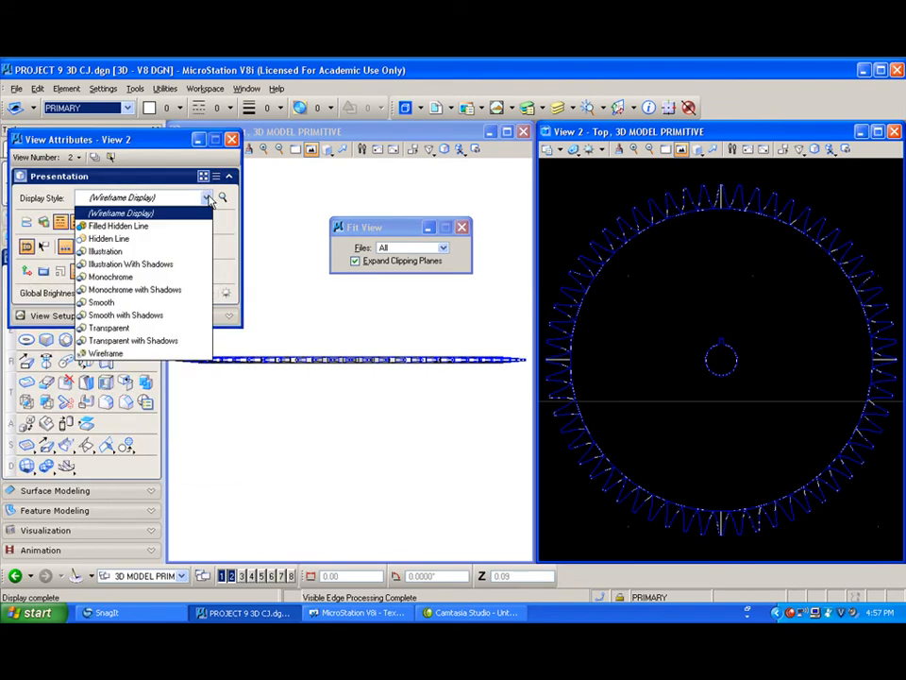
{"action": "left_click", "coordinate": [187, 216]}
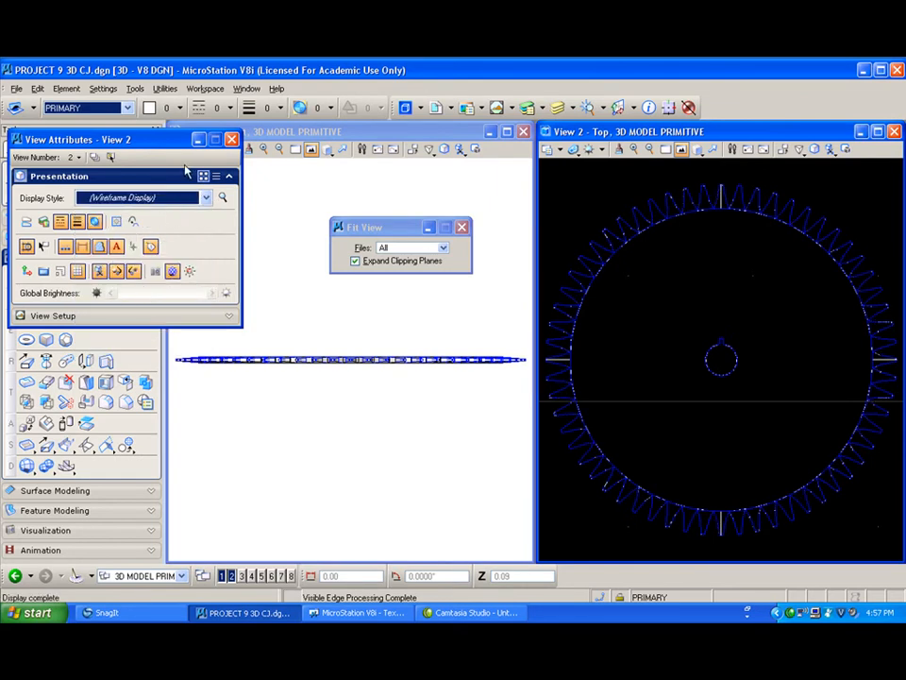
{"action": "left_click", "coordinate": [79, 318]}
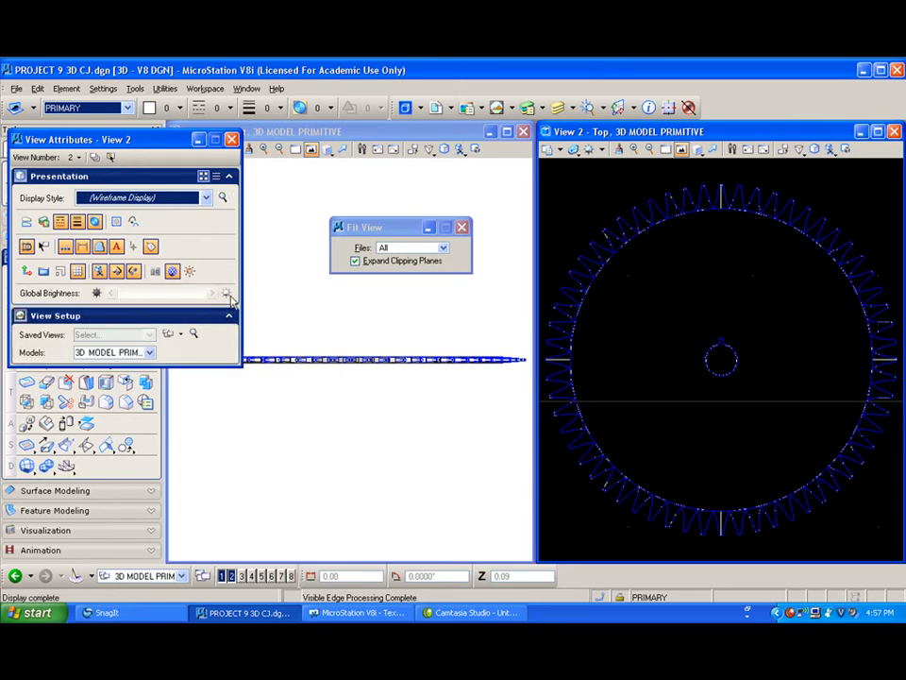
Step: List the presentation attributes by name, turn on Clip Front and Clip Back for View 1, and close the view attributes
{"action": "left_click", "coordinate": [230, 178]}
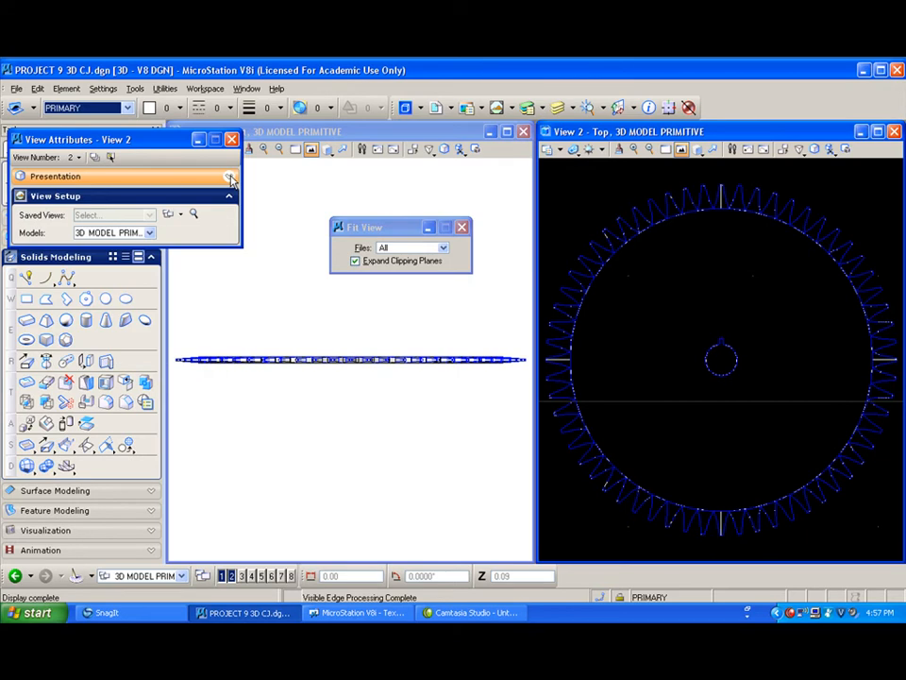
{"action": "left_click", "coordinate": [230, 177]}
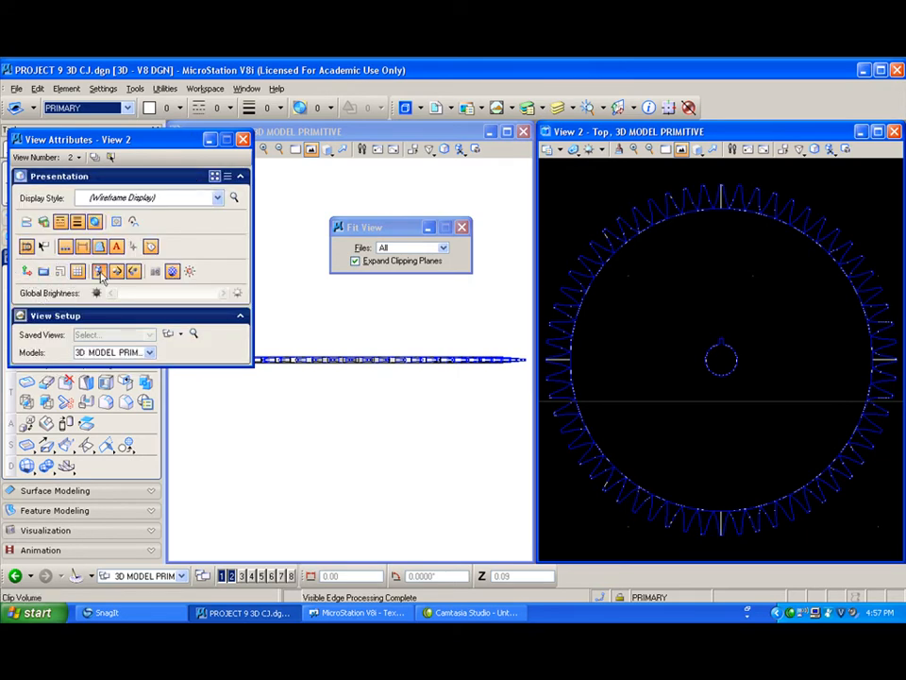
{"action": "left_click", "coordinate": [228, 177]}
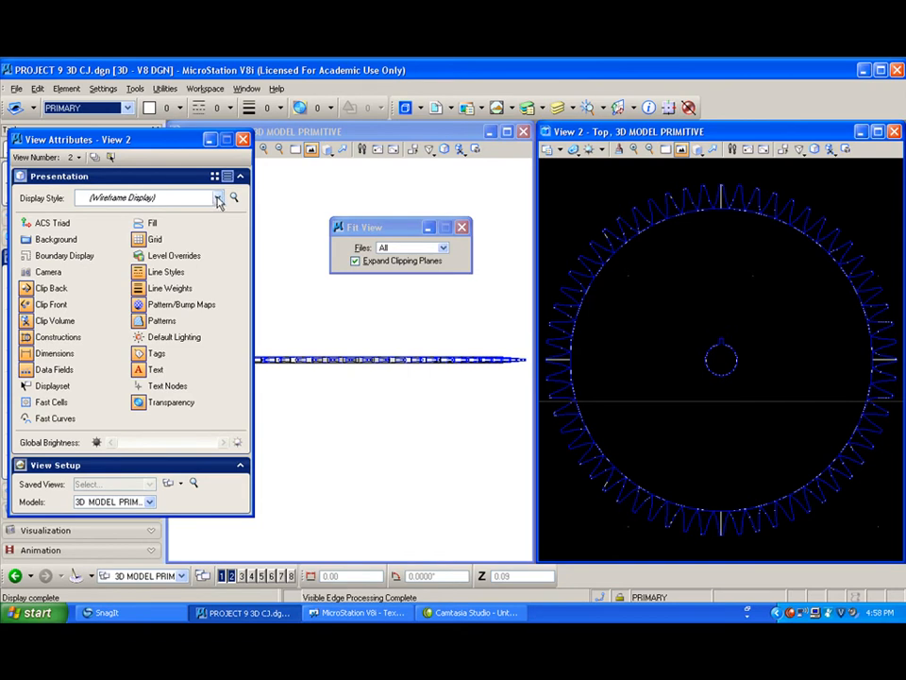
{"action": "left_click", "coordinate": [80, 158]}
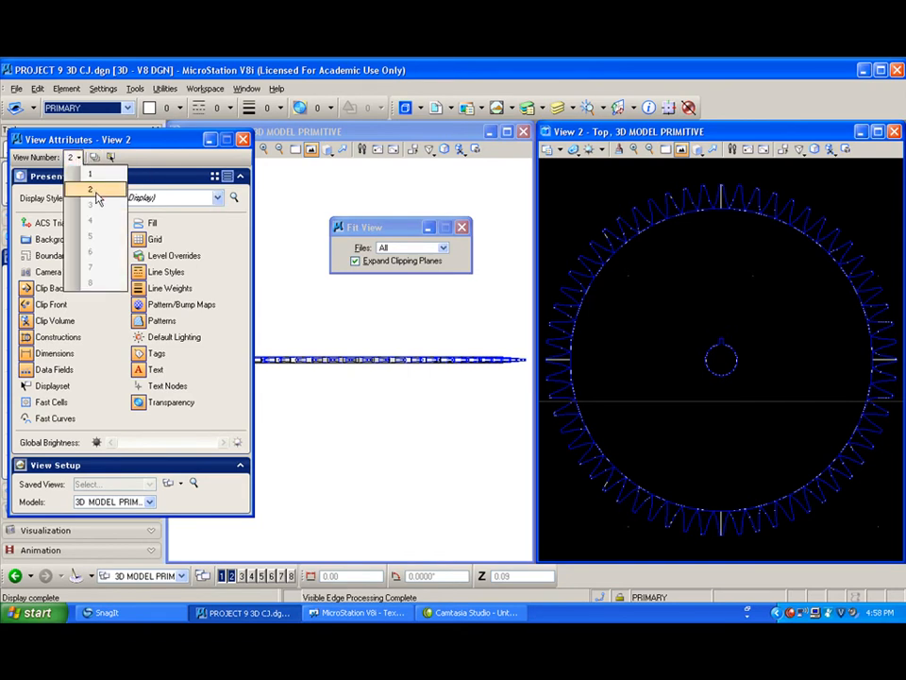
{"action": "left_click", "coordinate": [78, 175]}
{"action": "left_click", "coordinate": [26, 304]}
{"action": "left_click", "coordinate": [28, 288]}
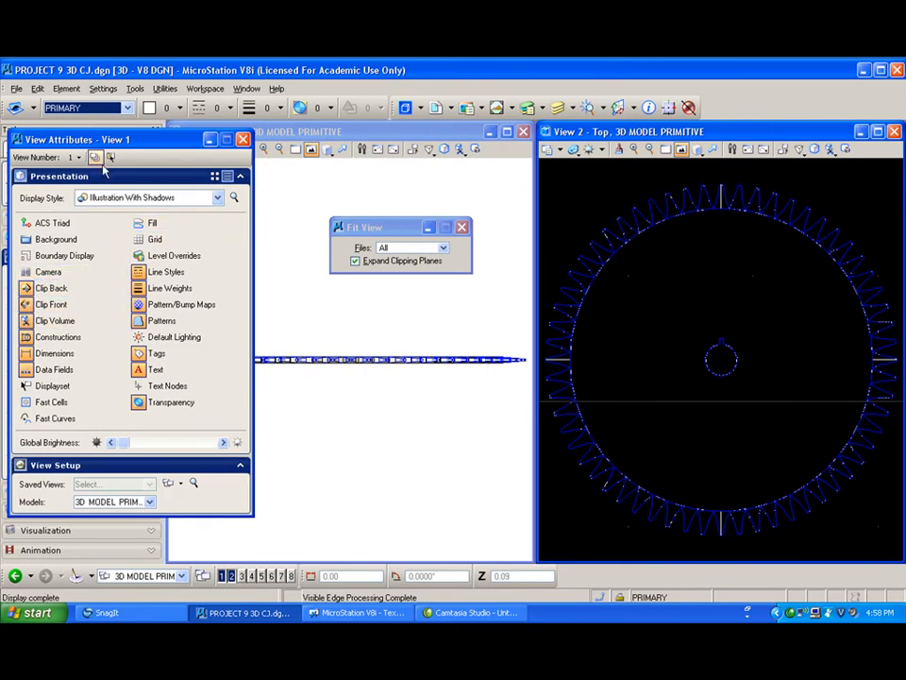
{"action": "left_click", "coordinate": [243, 139]}
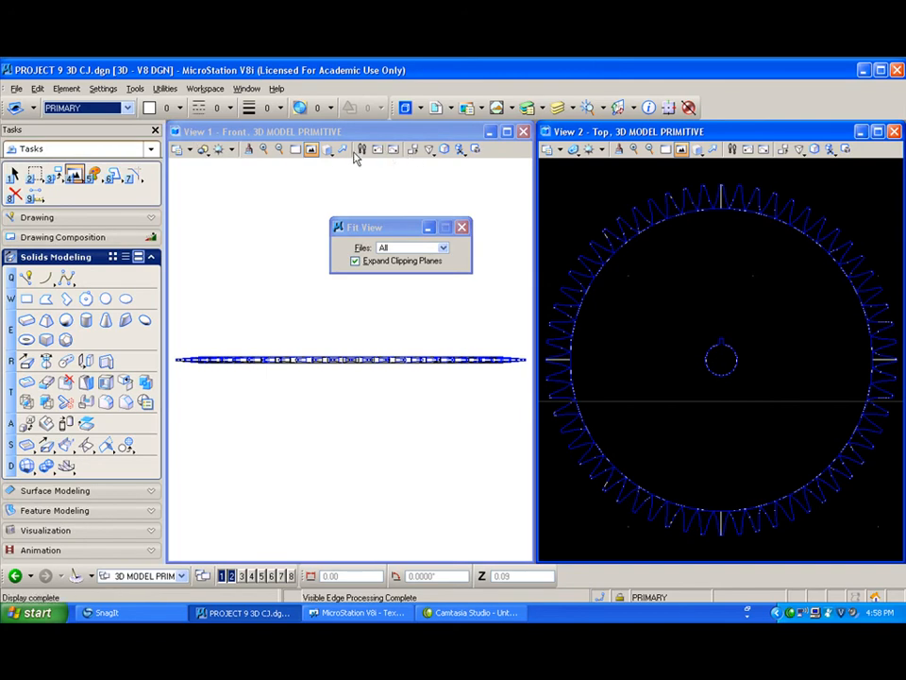
Step: Add the Set Display Depth tool to the view controls and set View 1's display depth from the bore centre to beyond the gear's upper teeth
{"action": "right_click", "coordinate": [440, 150]}
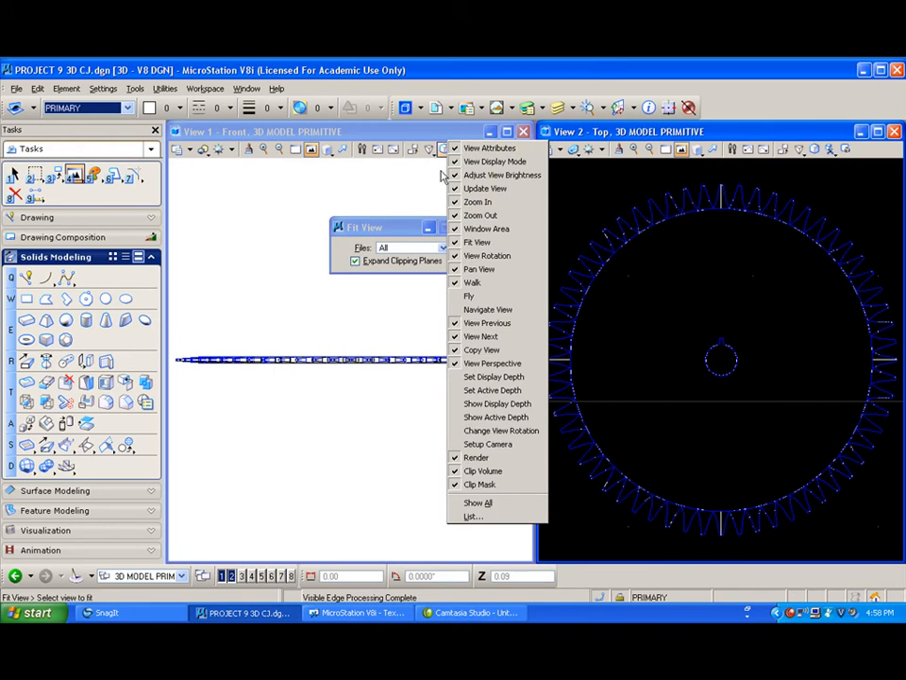
{"action": "left_click", "coordinate": [503, 378]}
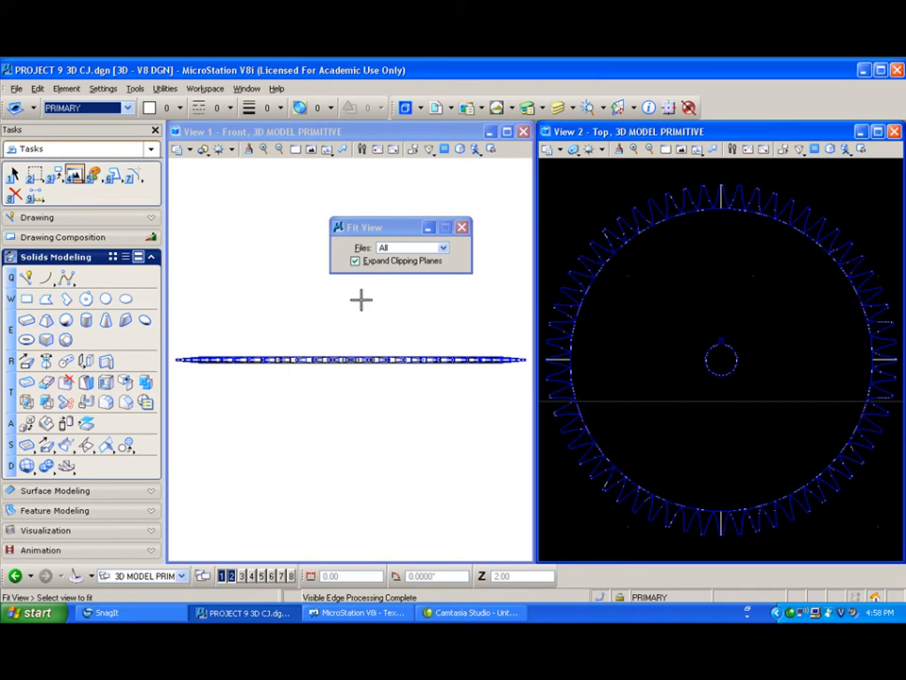
{"action": "left_click", "coordinate": [445, 150]}
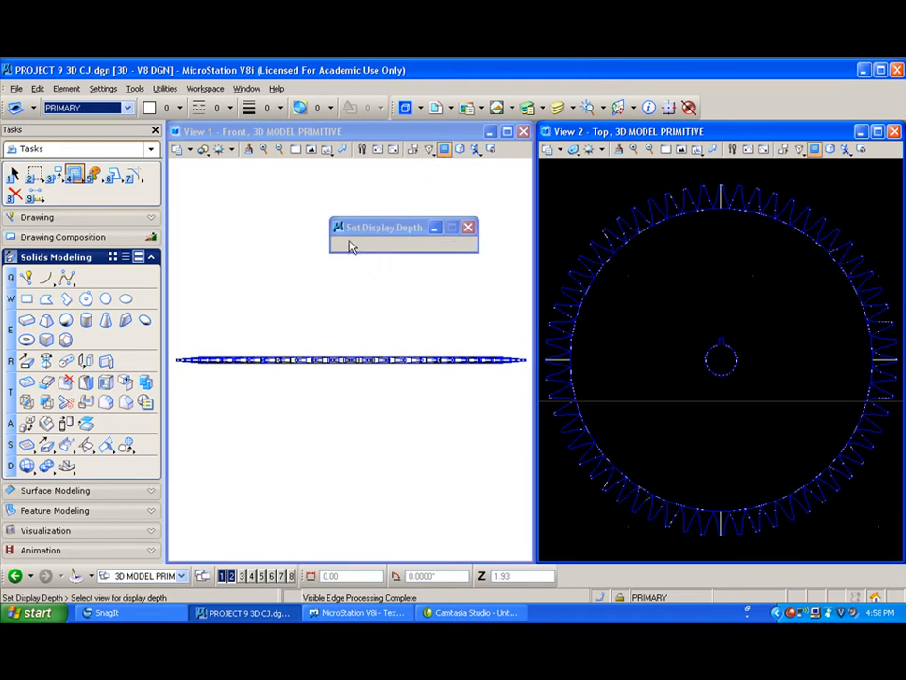
{"action": "left_click", "coordinate": [352, 315]}
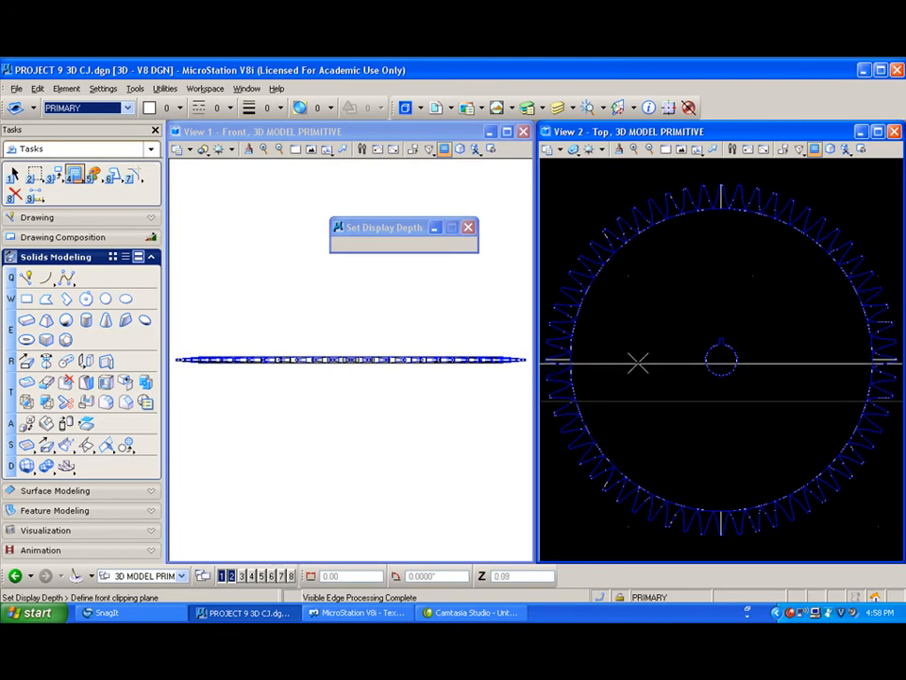
{"action": "left_click", "coordinate": [721, 358]}
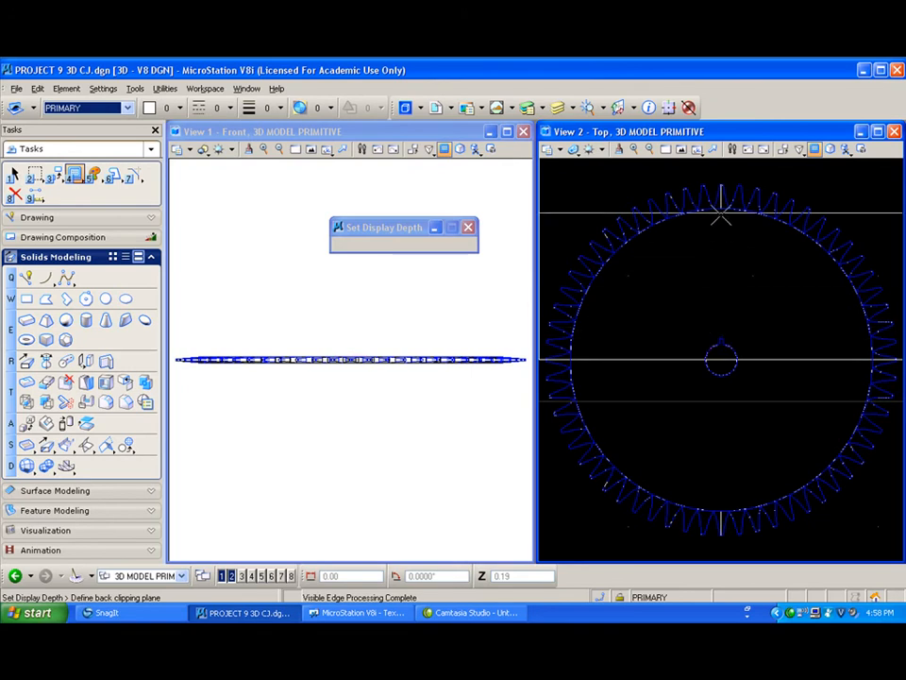
{"action": "left_click", "coordinate": [722, 171]}
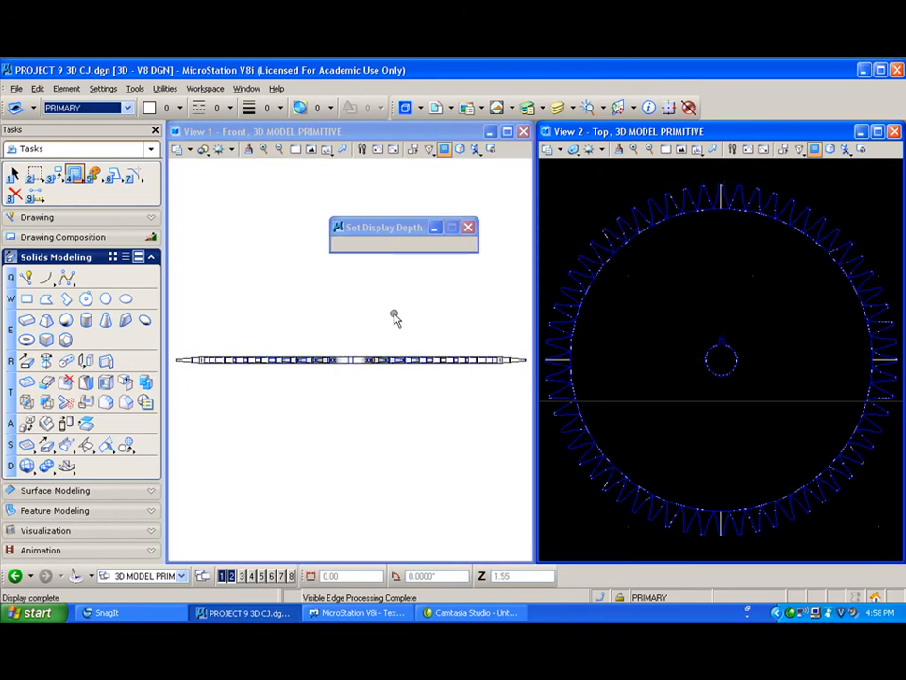
Step: Review the symbology for exporting View 1's visible edges, preview the result, and close the export settings without exporting
{"action": "left_click", "coordinate": [204, 152]}
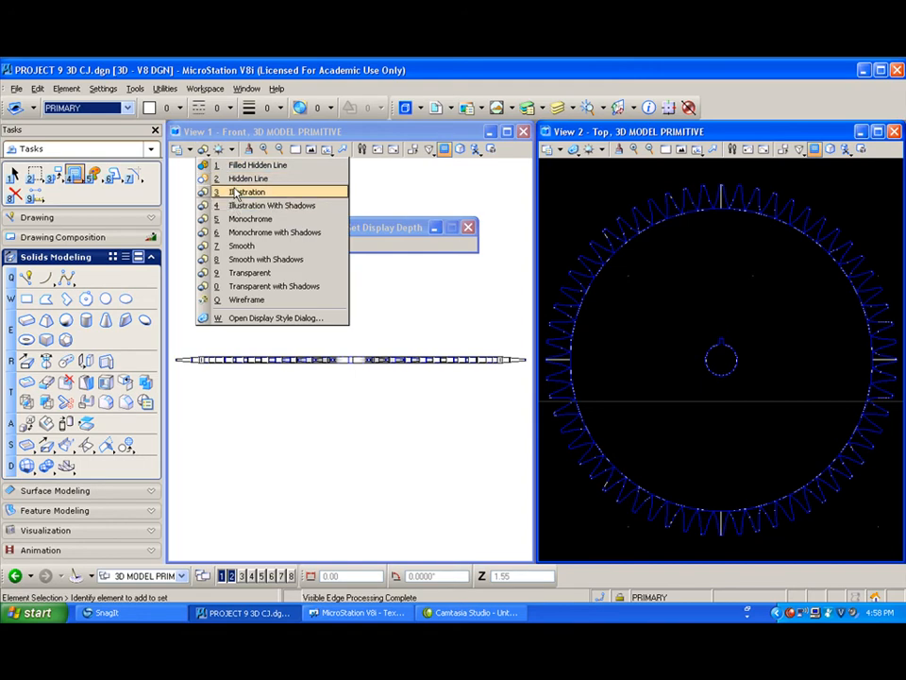
{"action": "left_click", "coordinate": [205, 136]}
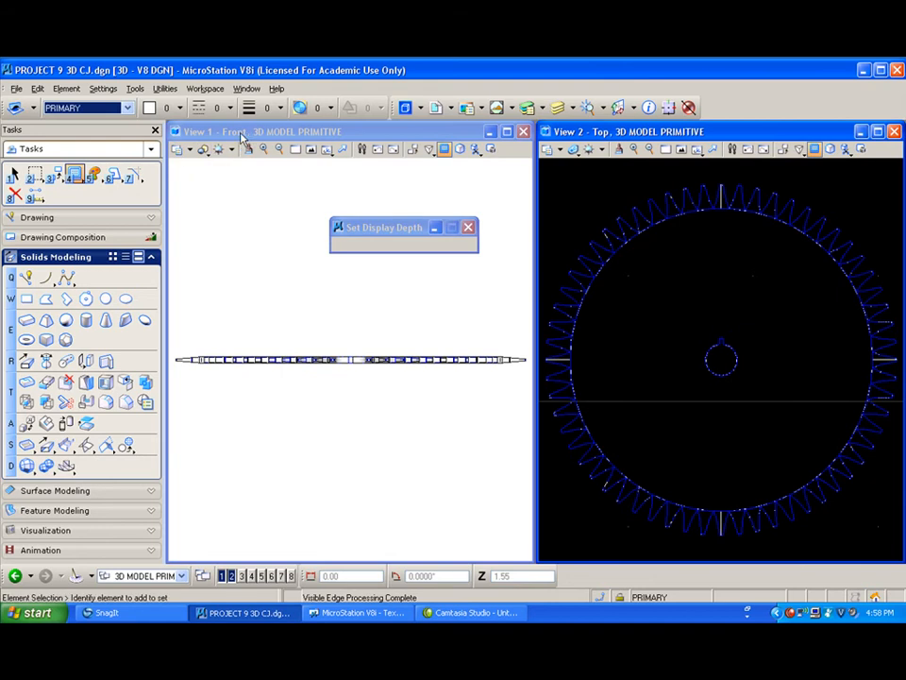
{"action": "left_click", "coordinate": [16, 89]}
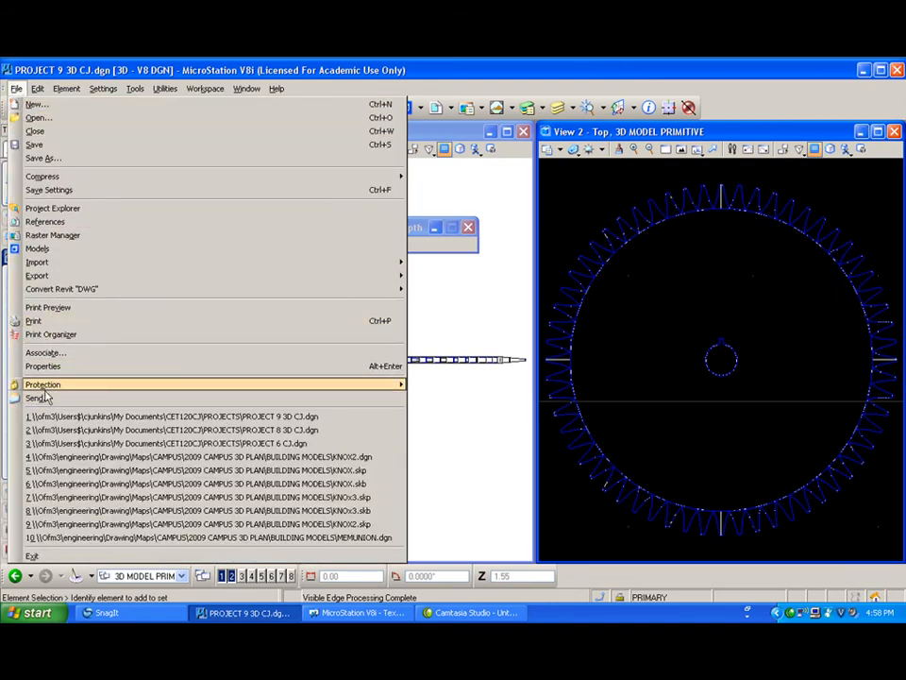
{"action": "mouse_move", "coordinate": [40, 278]}
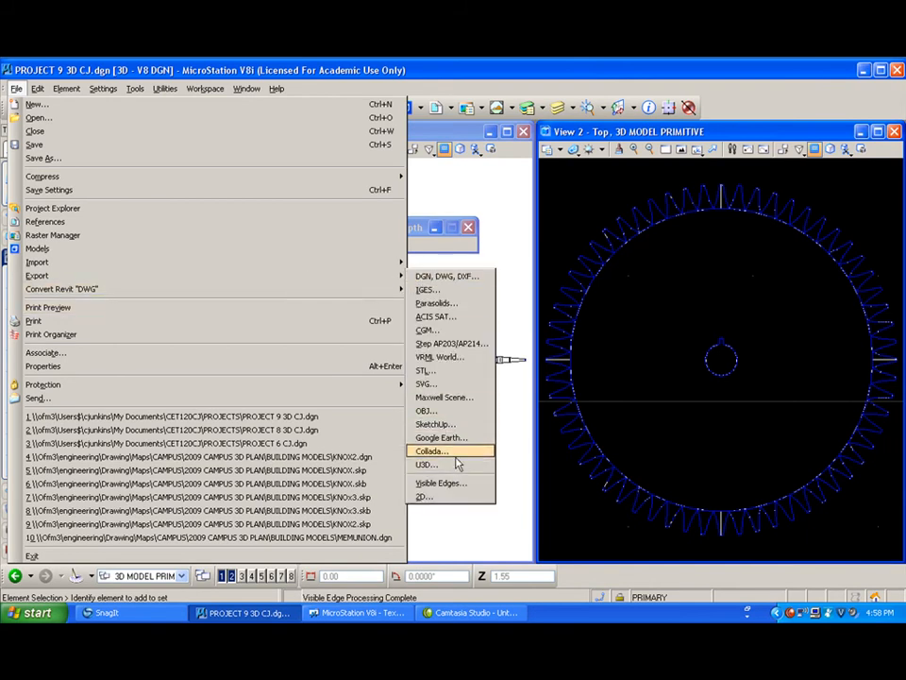
{"action": "left_click", "coordinate": [457, 482]}
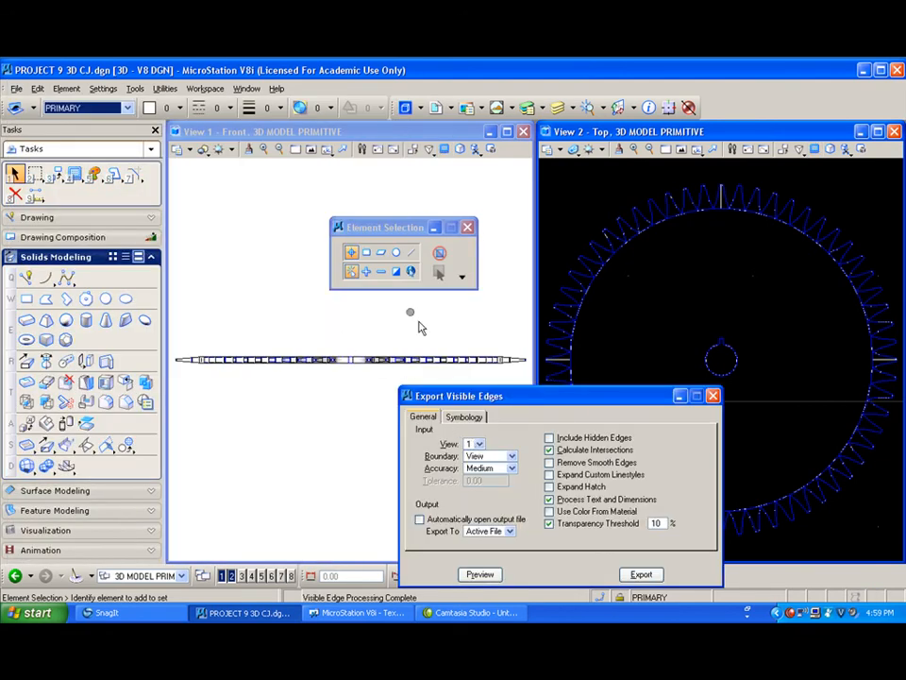
{"action": "left_click", "coordinate": [465, 417]}
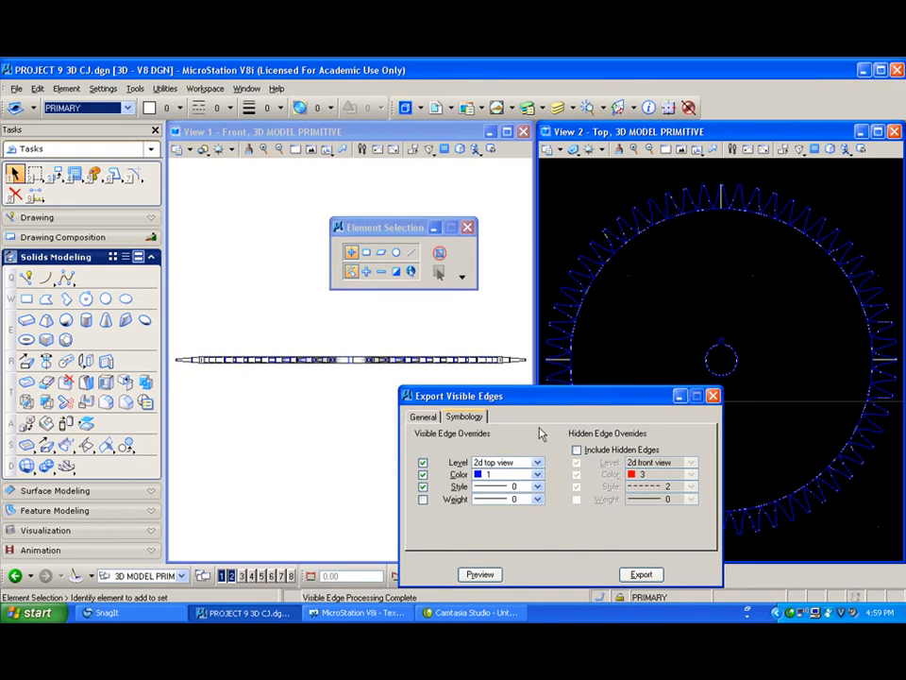
{"action": "left_click", "coordinate": [481, 575]}
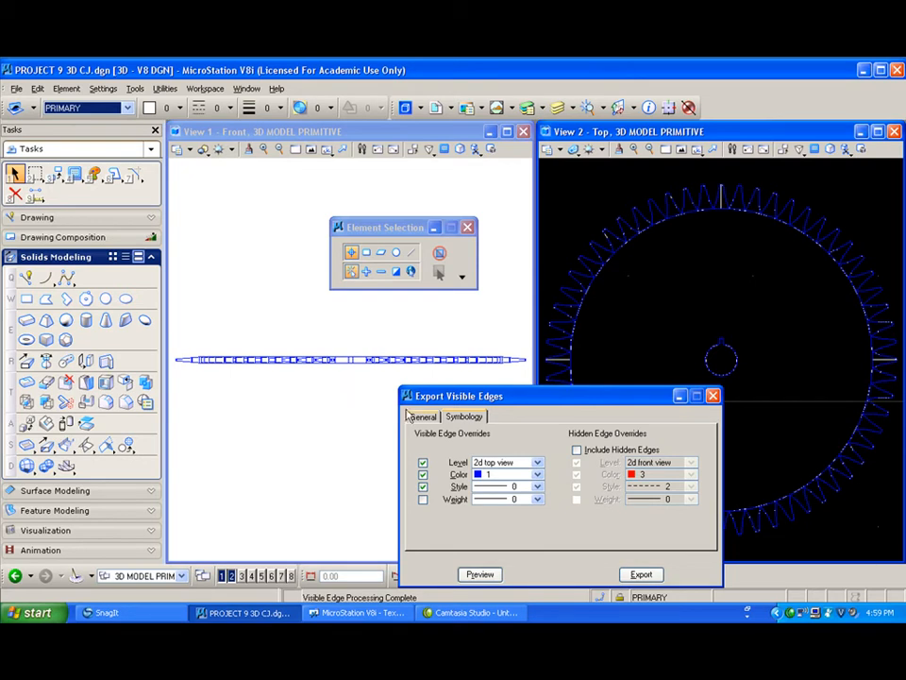
{"action": "left_click", "coordinate": [714, 397]}
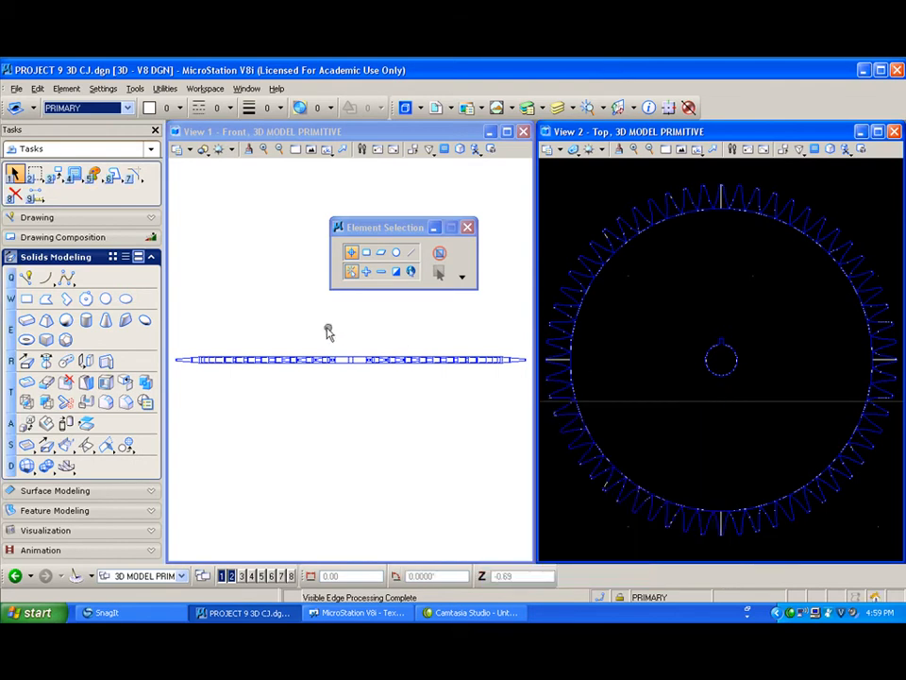
Step: Fit View 1 and reset its display depth to a thin slice through the bore centre, picking the clipping planes in View 2
{"action": "left_click", "coordinate": [312, 149]}
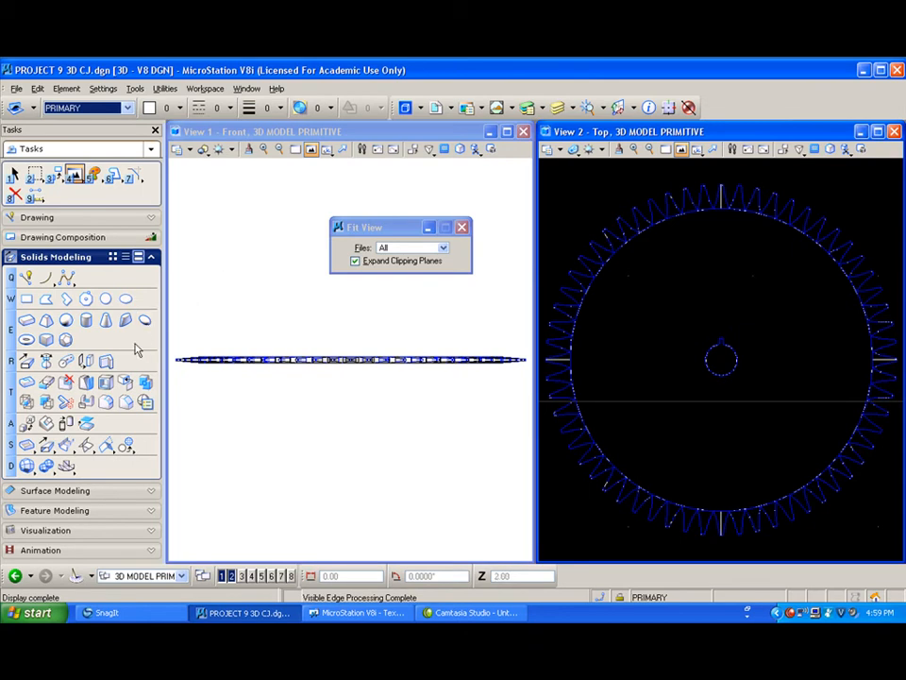
{"action": "left_click", "coordinate": [354, 296]}
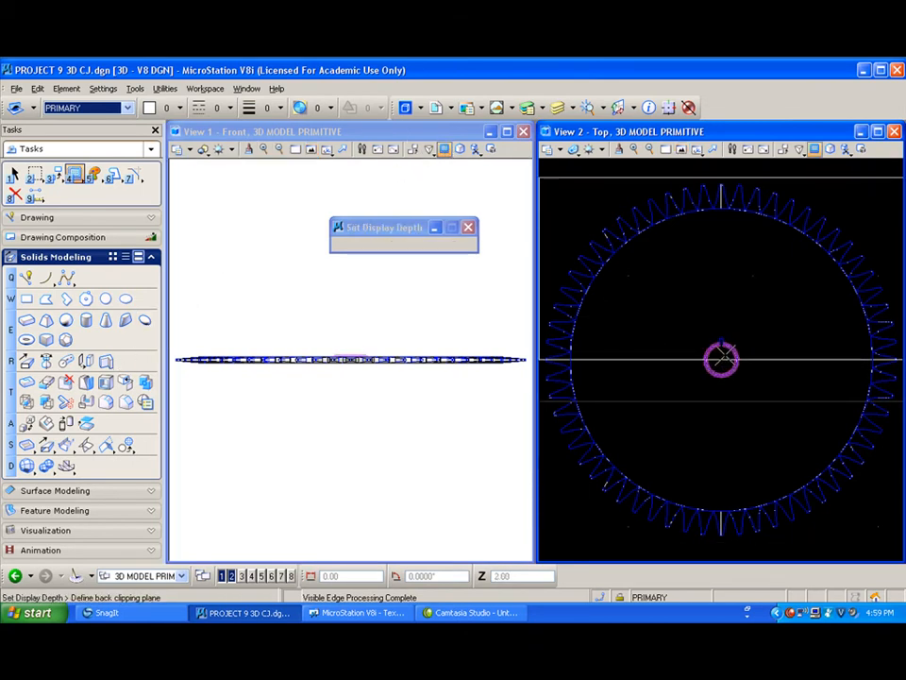
{"action": "left_click", "coordinate": [721, 327]}
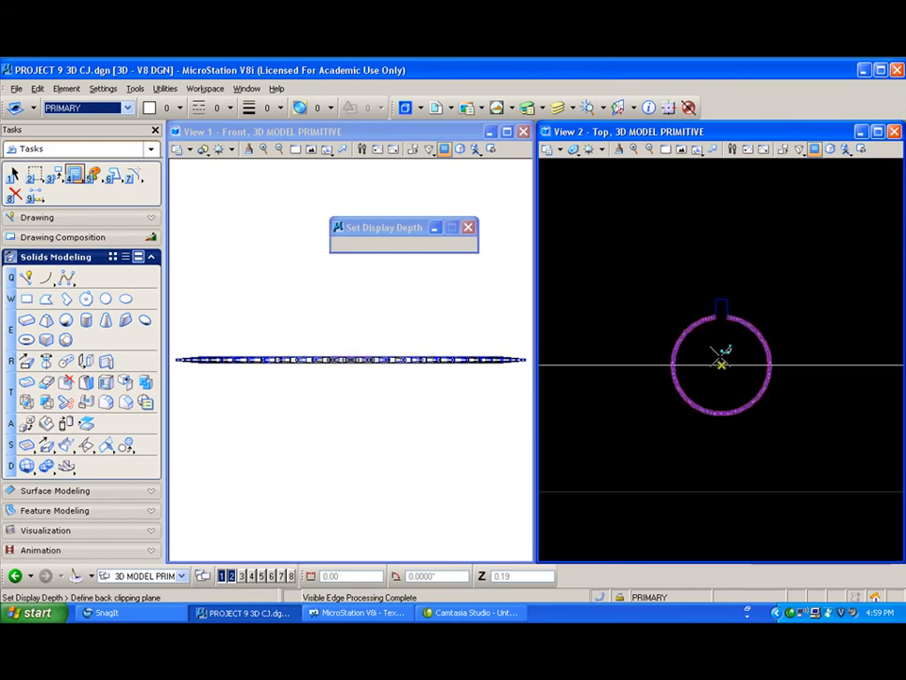
{"action": "left_click", "coordinate": [721, 351]}
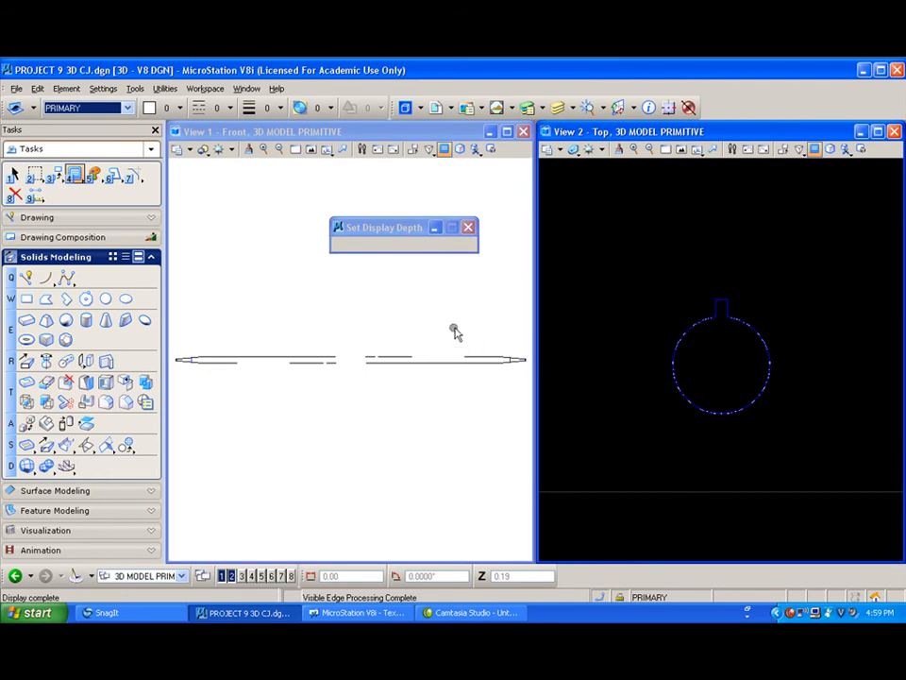
Step: Open the visible edges export for View 1 with View boundary and Medium accuracy, and preview the sectioned gear
{"action": "left_click", "coordinate": [15, 88]}
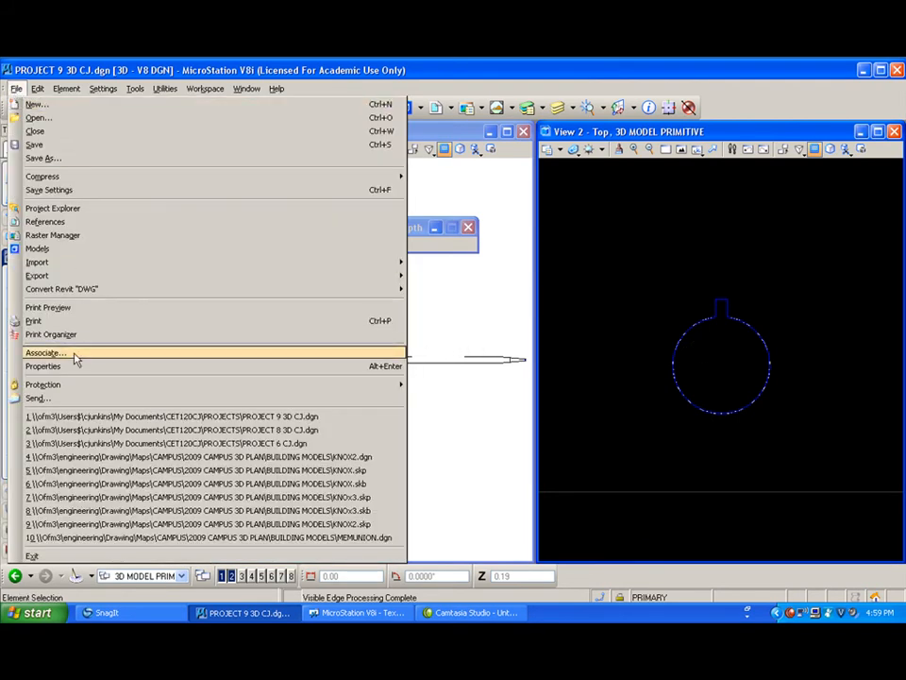
{"action": "mouse_move", "coordinate": [87, 275]}
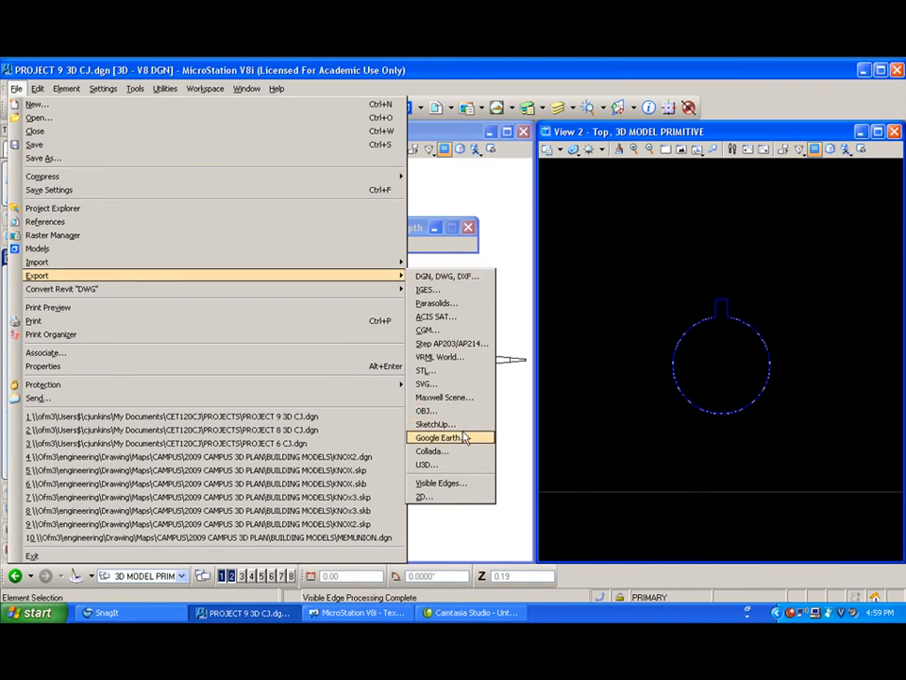
{"action": "left_click", "coordinate": [462, 483]}
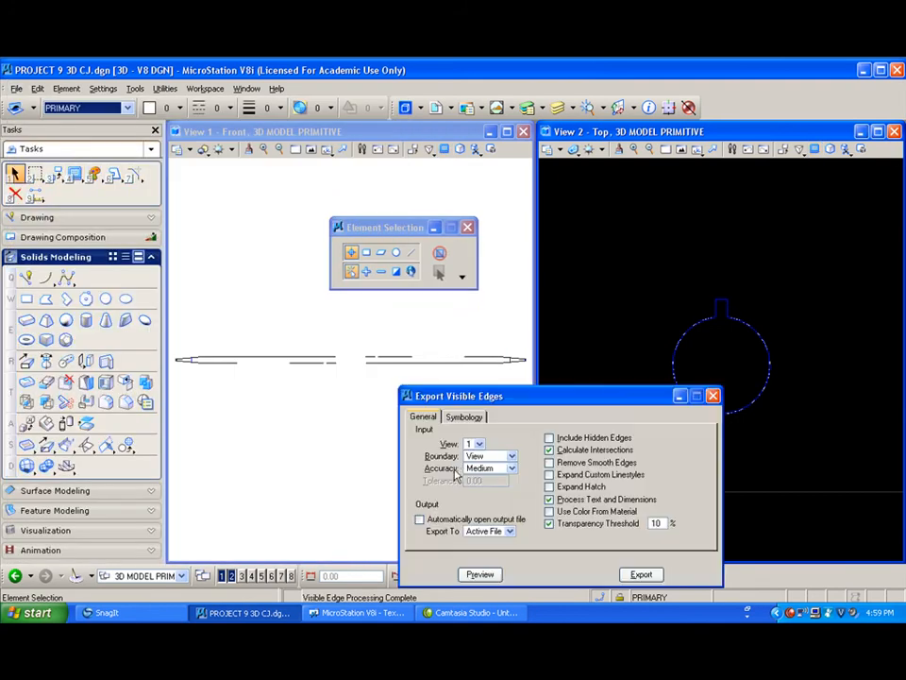
{"action": "left_click", "coordinate": [479, 574]}
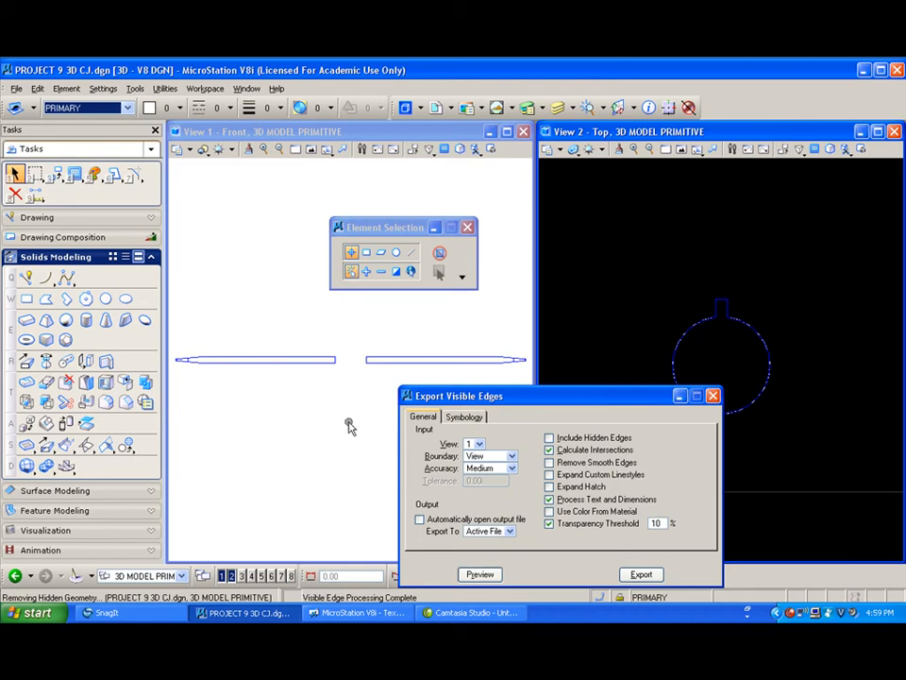
Step: Export the sectioned gear's visible edges to the active file, then undo that export
{"action": "left_click", "coordinate": [642, 574]}
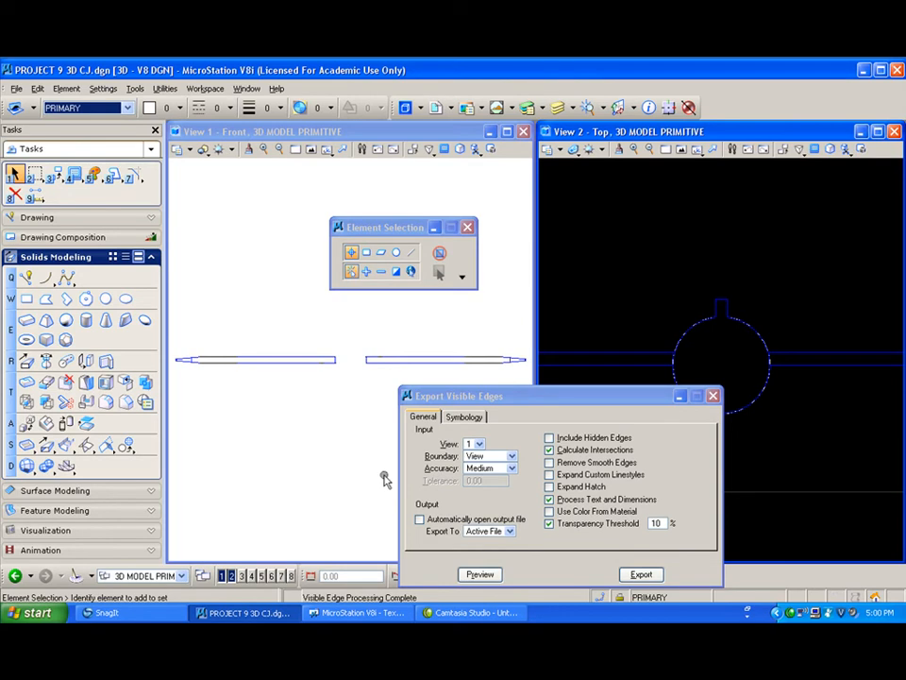
{"action": "key", "text": "ctrl+z"}
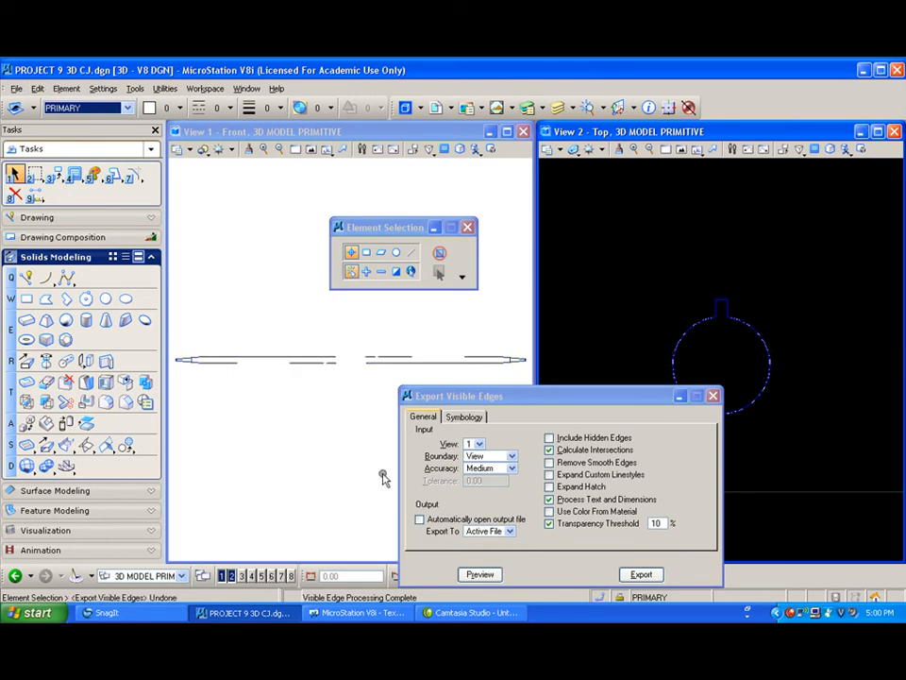
Step: Set the visible edge level to 2d front view, preview and export View 1's section edges to the active file, and close the export settings
{"action": "left_click", "coordinate": [464, 416]}
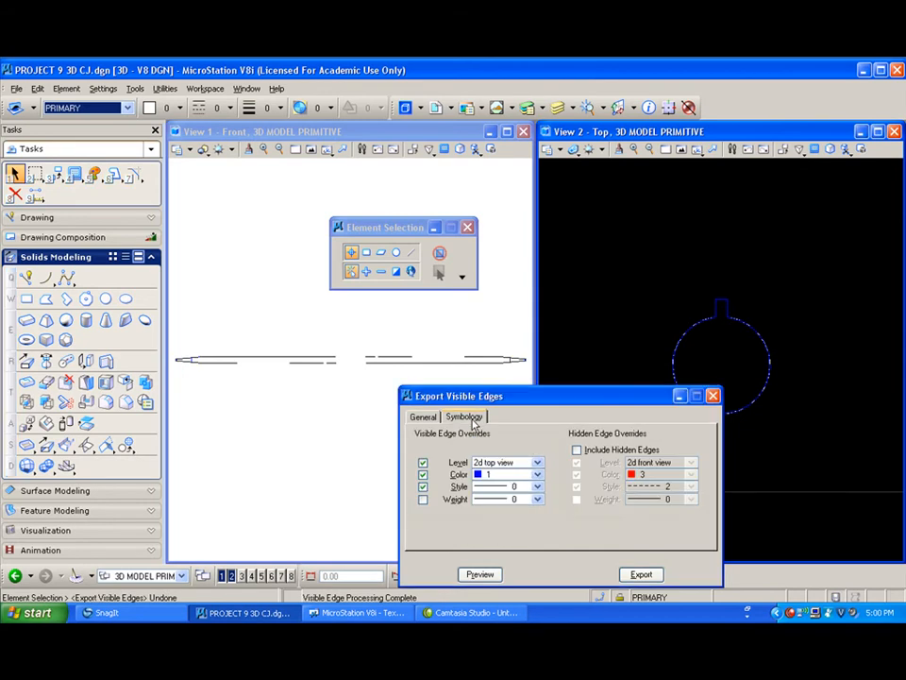
{"action": "left_click", "coordinate": [539, 464]}
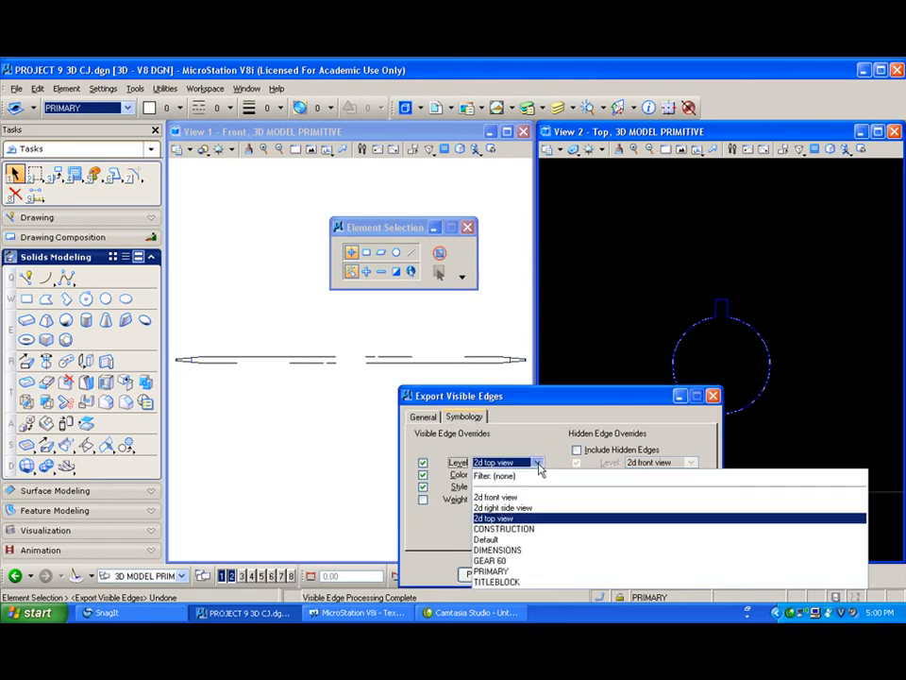
{"action": "left_click", "coordinate": [532, 498]}
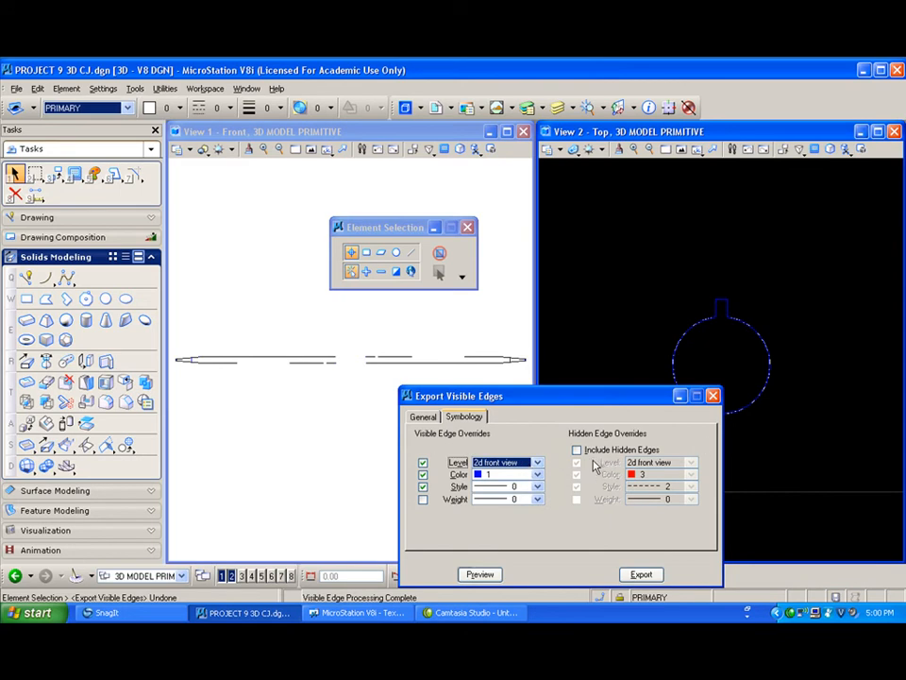
{"action": "left_click", "coordinate": [494, 573]}
{"action": "left_click", "coordinate": [640, 574]}
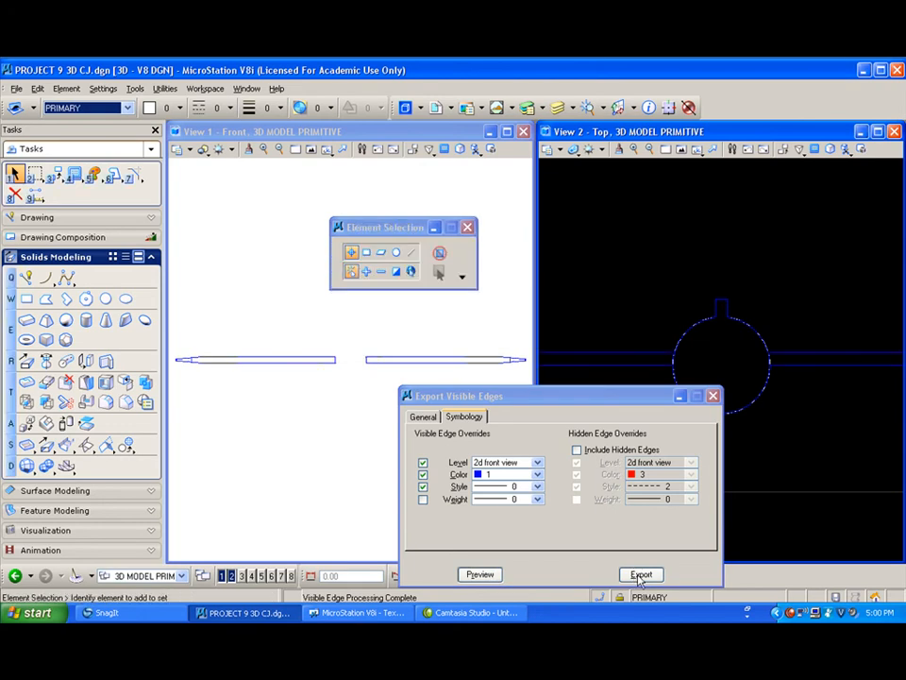
{"action": "left_click", "coordinate": [715, 395]}
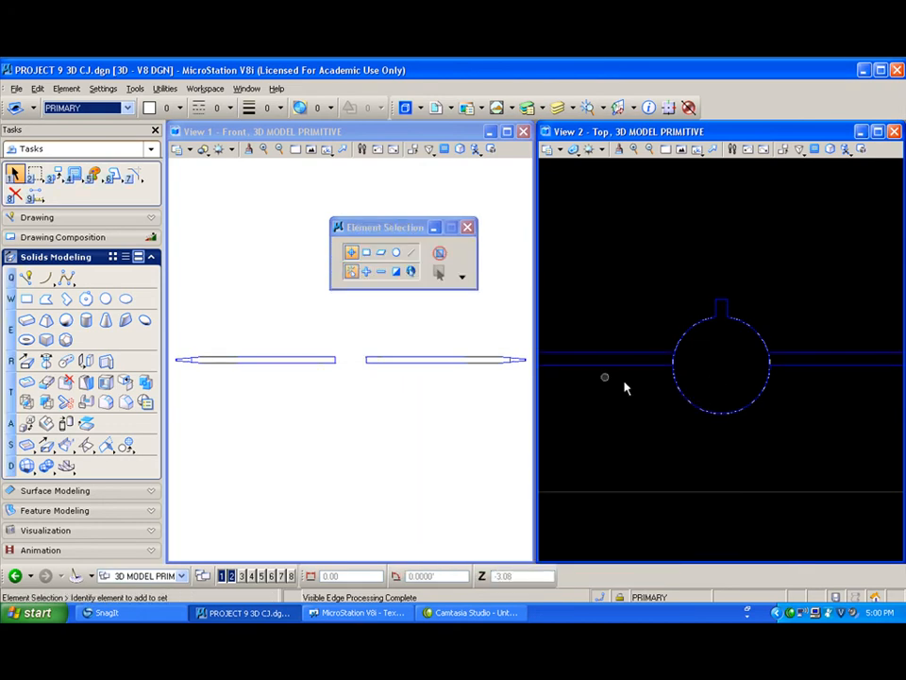
Step: Rotate View 1 to a tilted 3D view of the gear and make it the only open view, maximized and fitted
{"action": "left_click", "coordinate": [311, 152]}
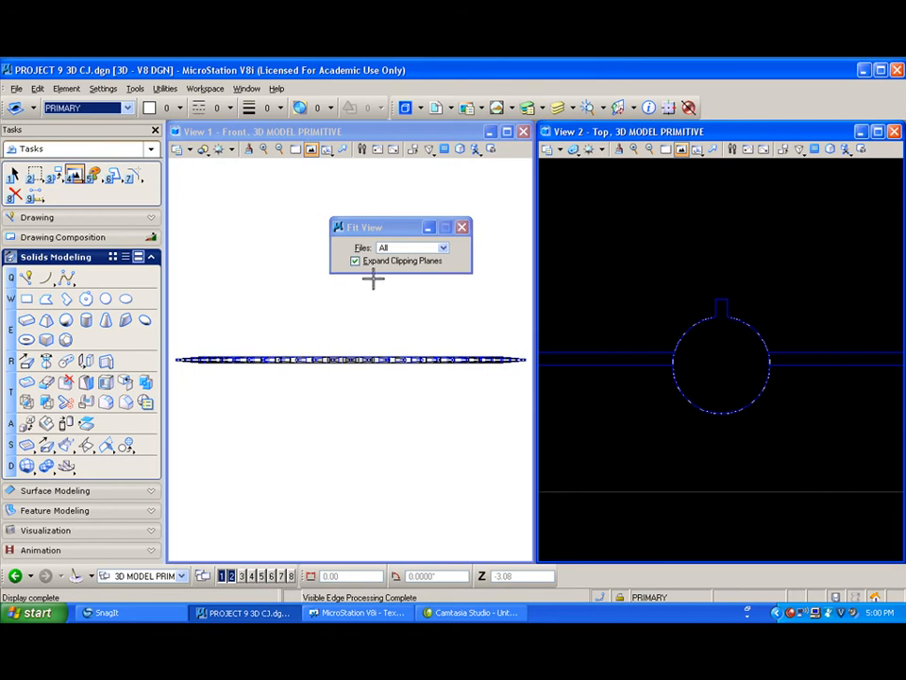
{"action": "left_click", "coordinate": [326, 150]}
{"action": "left_click", "coordinate": [335, 165]}
{"action": "left_click_drag", "start_coordinate": [314, 220], "coordinate": [338, 312]}
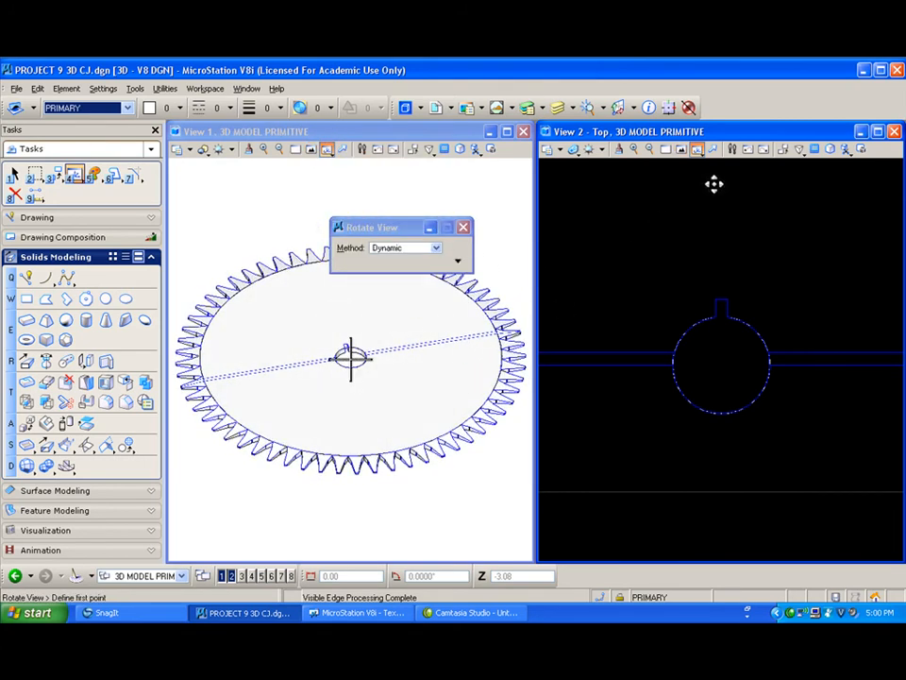
{"action": "left_click", "coordinate": [895, 132]}
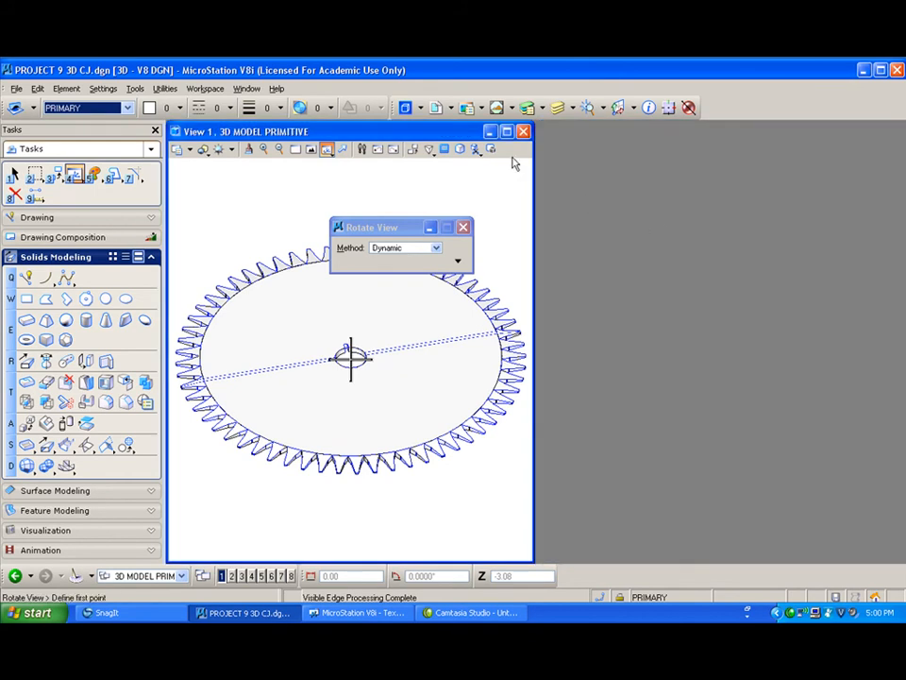
{"action": "double_click", "coordinate": [508, 133]}
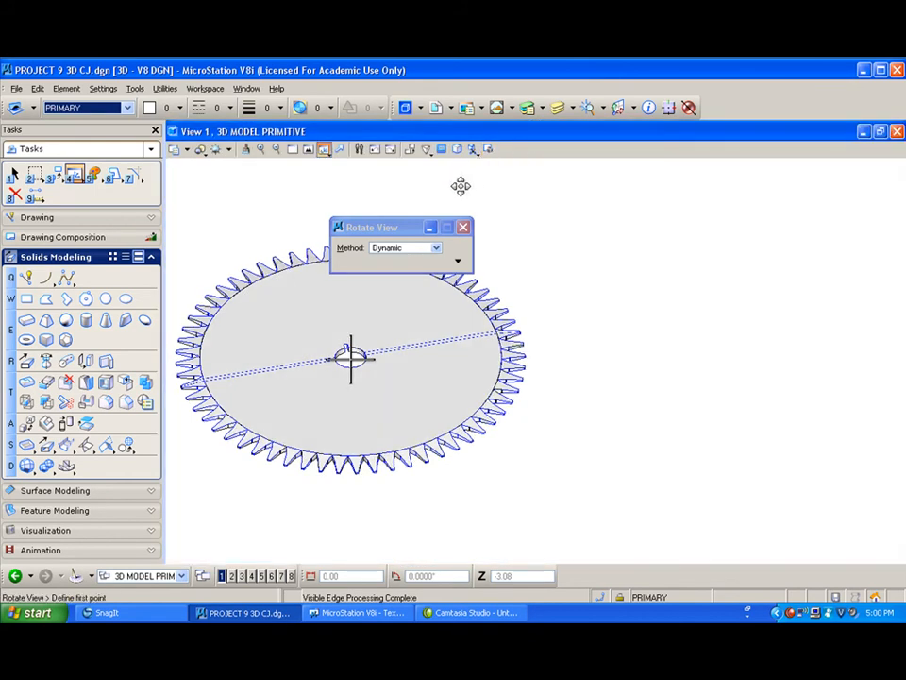
{"action": "left_click", "coordinate": [308, 150]}
{"action": "left_click", "coordinate": [13, 176]}
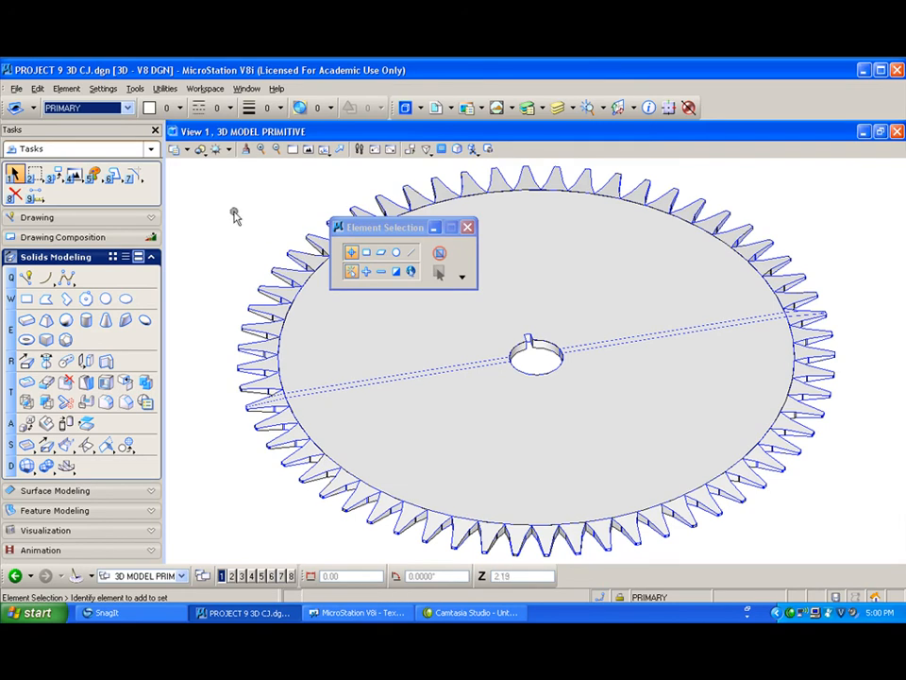
Step: Open the 8.5X11 sheet model and fit all of its contents in the view
{"action": "left_click", "coordinate": [181, 576]}
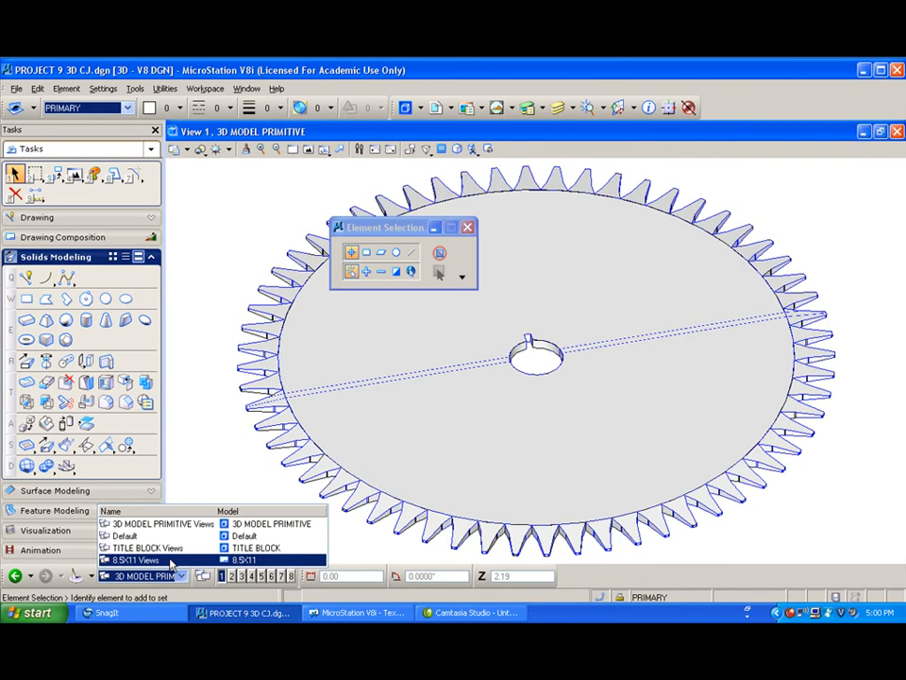
{"action": "left_click", "coordinate": [142, 560]}
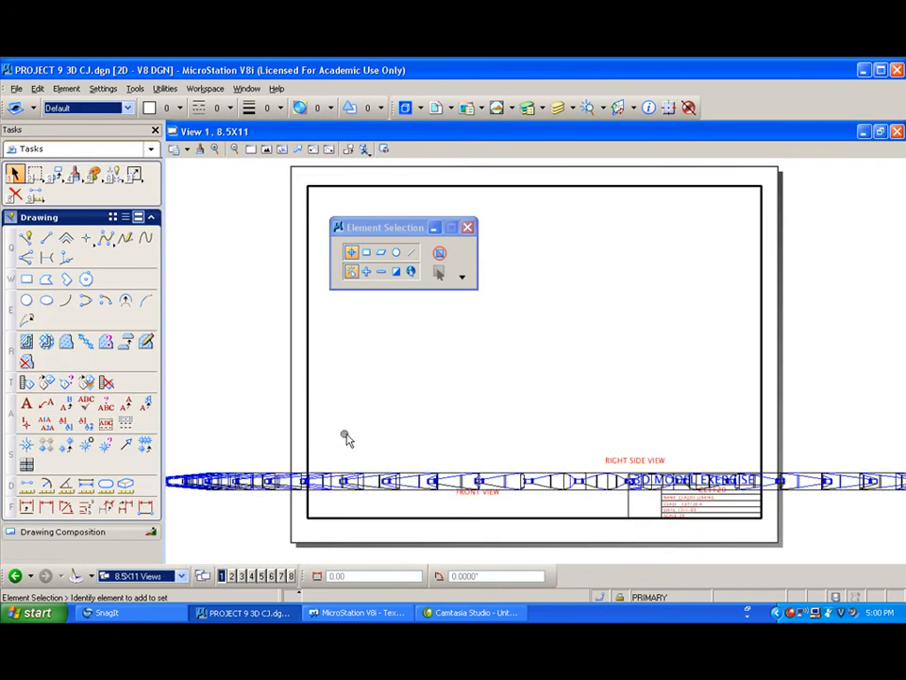
{"action": "left_click", "coordinate": [267, 149]}
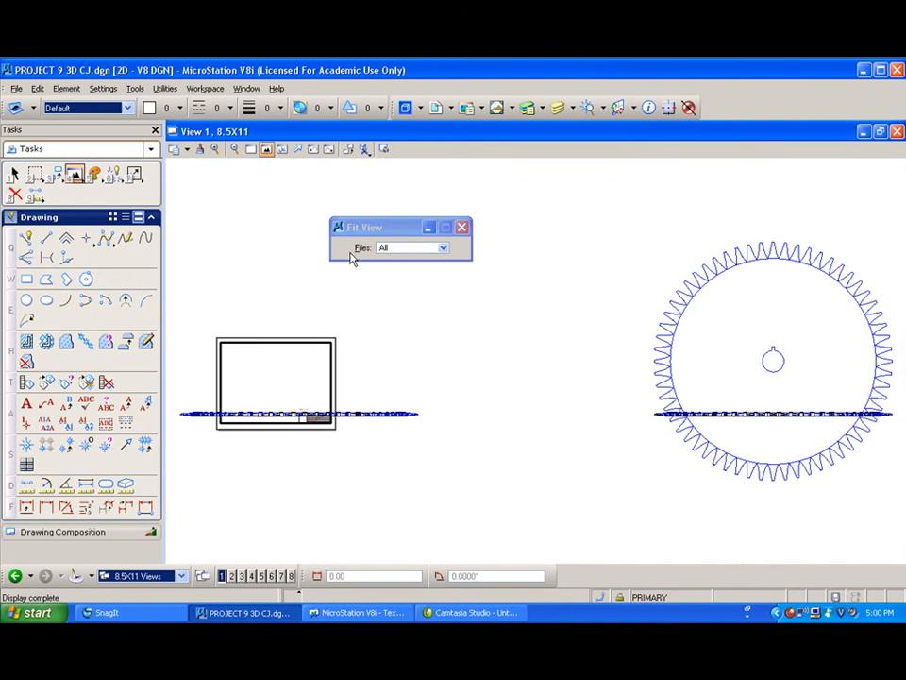
Step: Detach the Right reference of the 3D model from the 8.5X11 sheet
{"action": "left_click", "coordinate": [436, 108]}
{"action": "left_click_drag", "start_coordinate": [533, 556], "coordinate": [439, 320]}
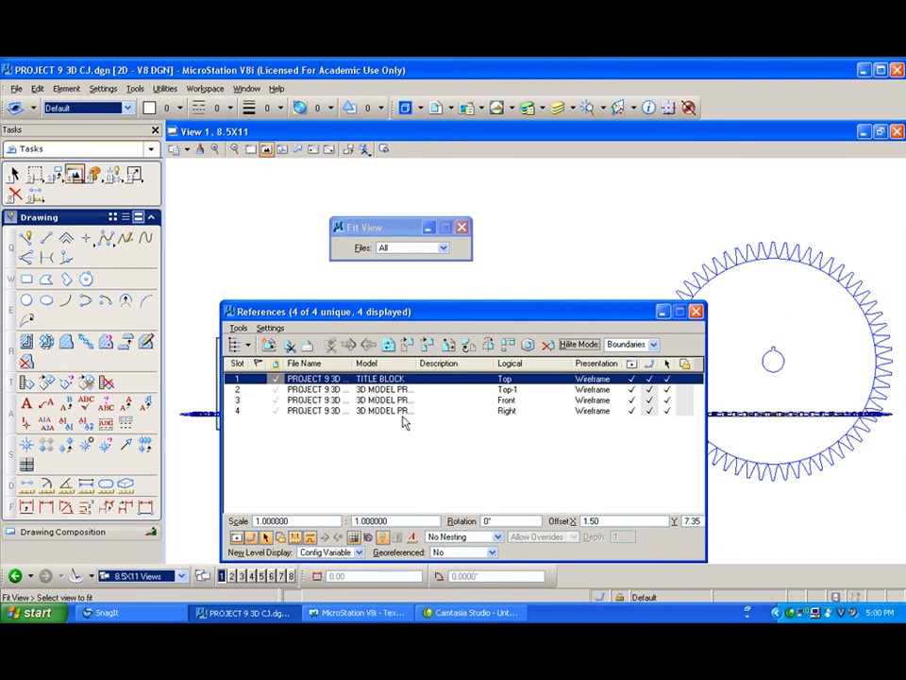
{"action": "left_click", "coordinate": [390, 414]}
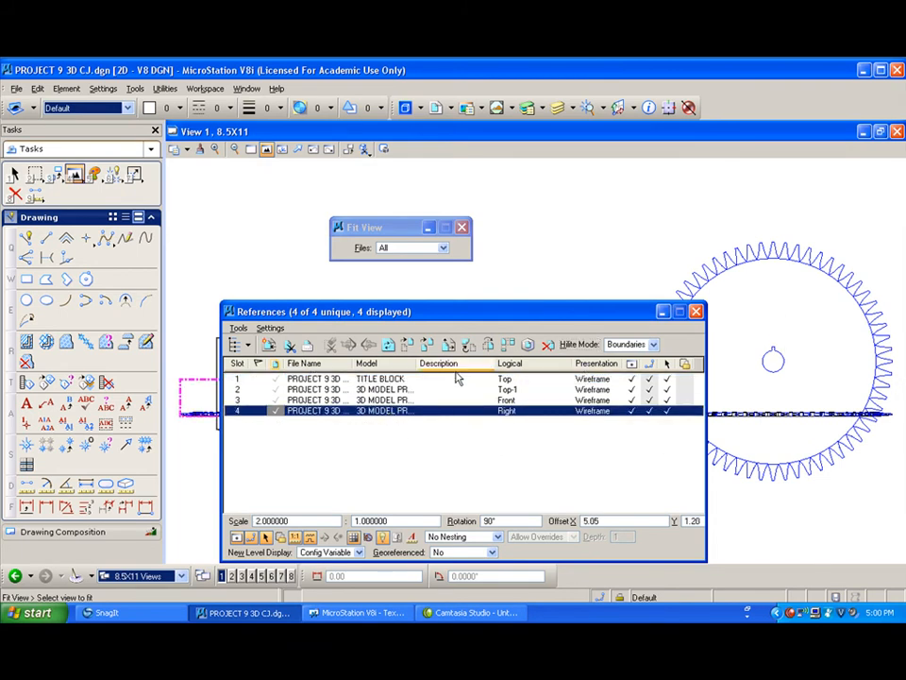
{"action": "left_click", "coordinate": [547, 344]}
{"action": "left_click", "coordinate": [399, 301]}
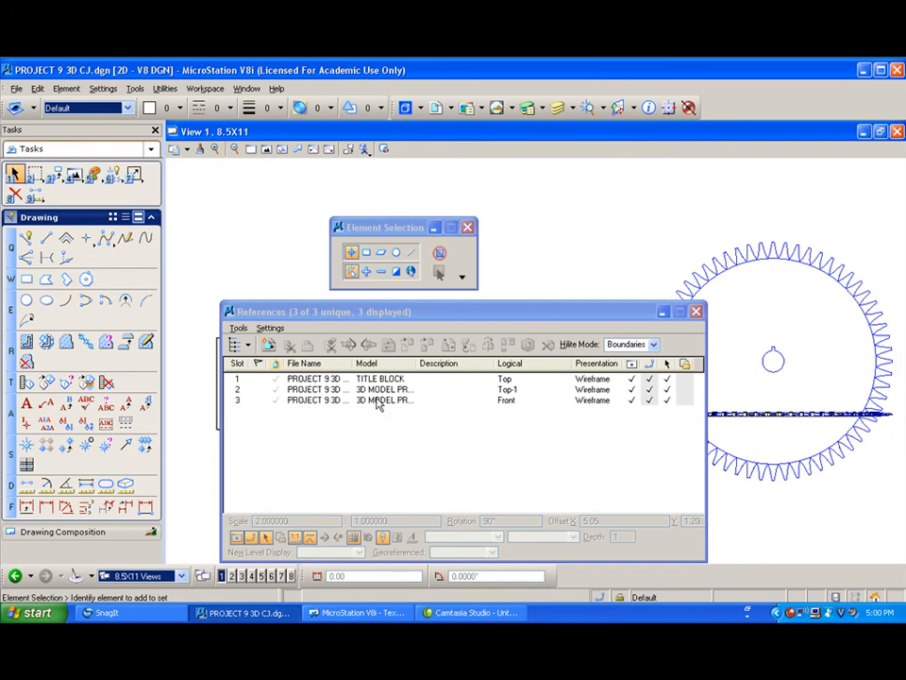
Step: Set the Front reference's scale to 1:2
{"action": "left_click", "coordinate": [381, 402]}
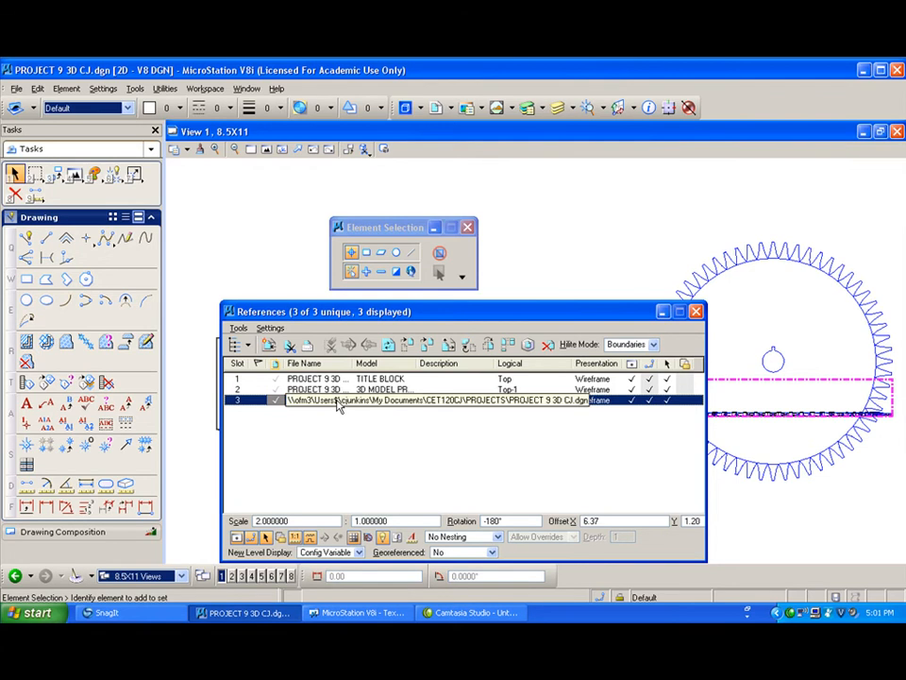
{"action": "left_click_drag", "start_coordinate": [444, 312], "coordinate": [465, 346]}
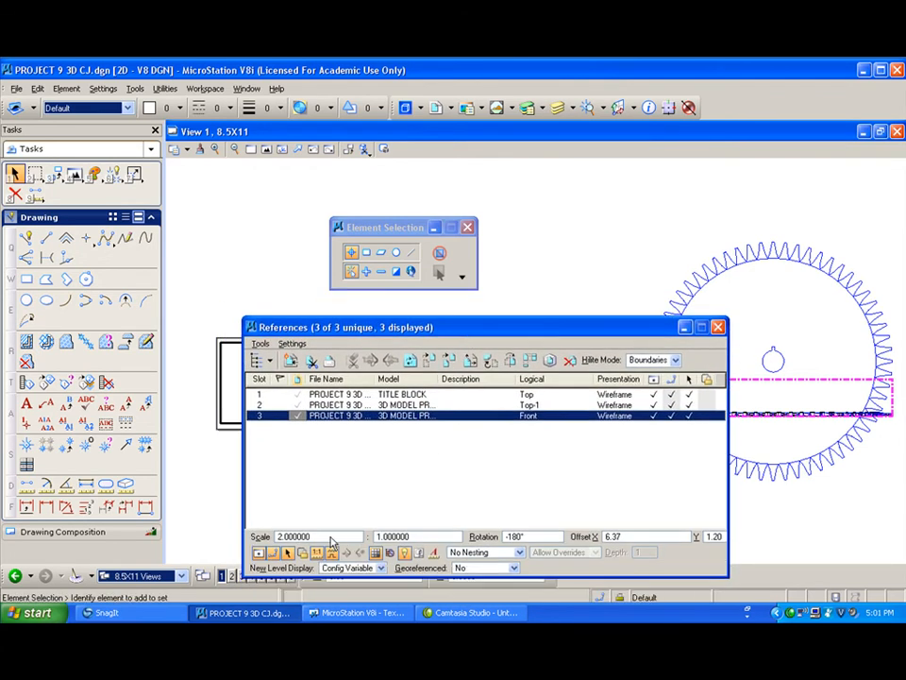
{"action": "double_click", "coordinate": [273, 538]}
{"action": "type", "text": "1"}
{"action": "key", "text": "Tab"}
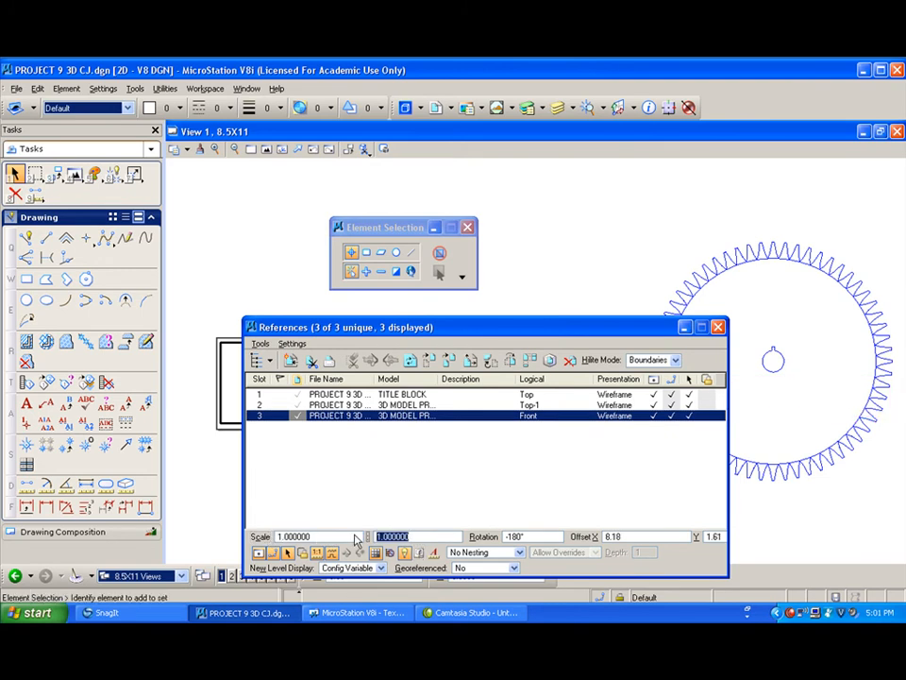
{"action": "type", "text": "2"}
{"action": "key", "text": "Tab"}
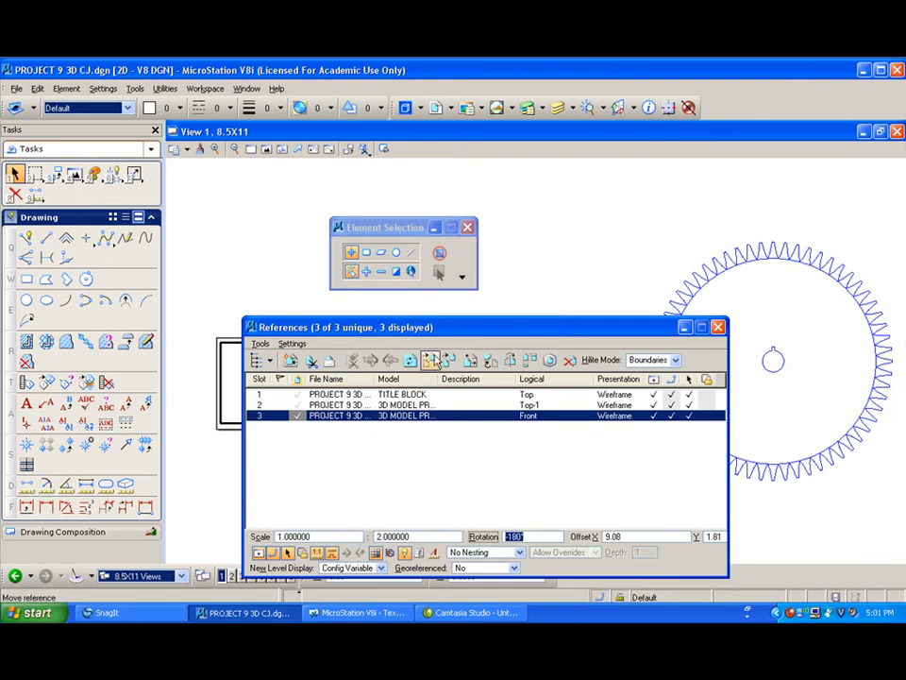
Step: Set the Top-1 reference's scale to 1:2
{"action": "left_click", "coordinate": [411, 406]}
{"action": "left_click_drag", "start_coordinate": [330, 538], "coordinate": [261, 538]}
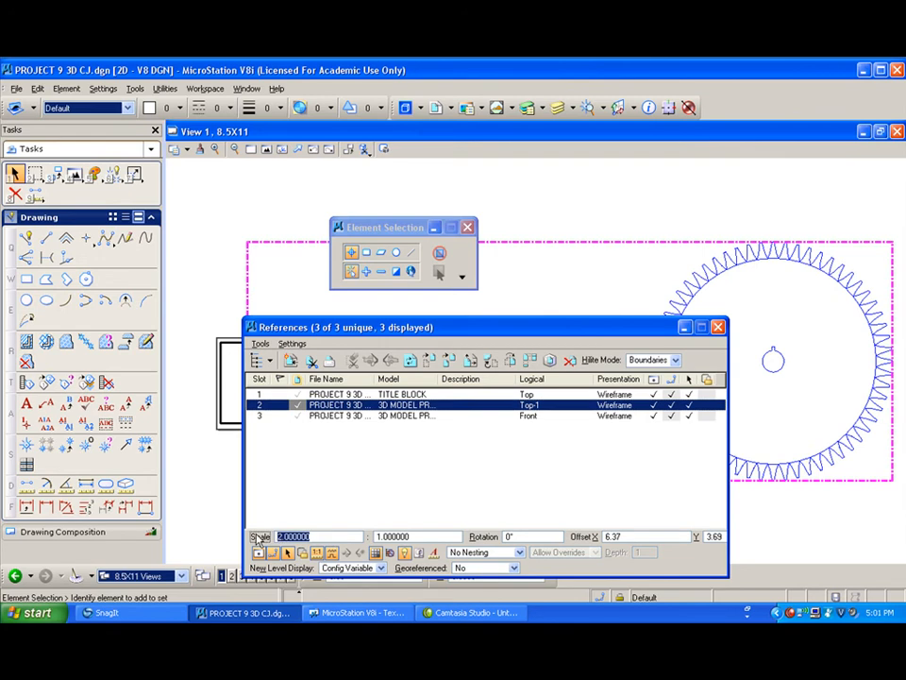
{"action": "type", "text": "1"}
{"action": "key", "text": "Tab"}
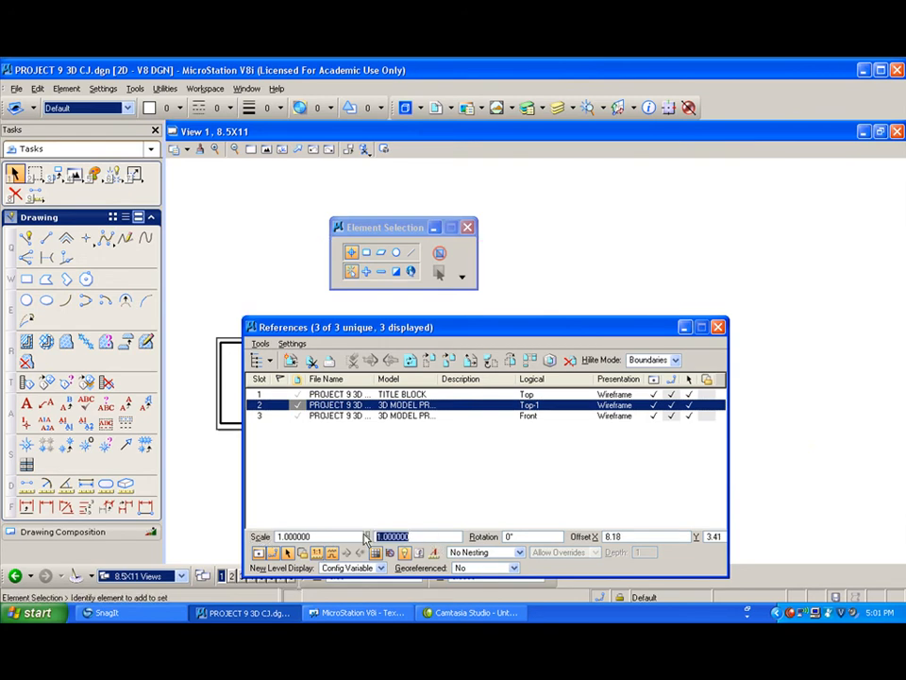
{"action": "type", "text": "2"}
{"action": "key", "text": "Tab"}
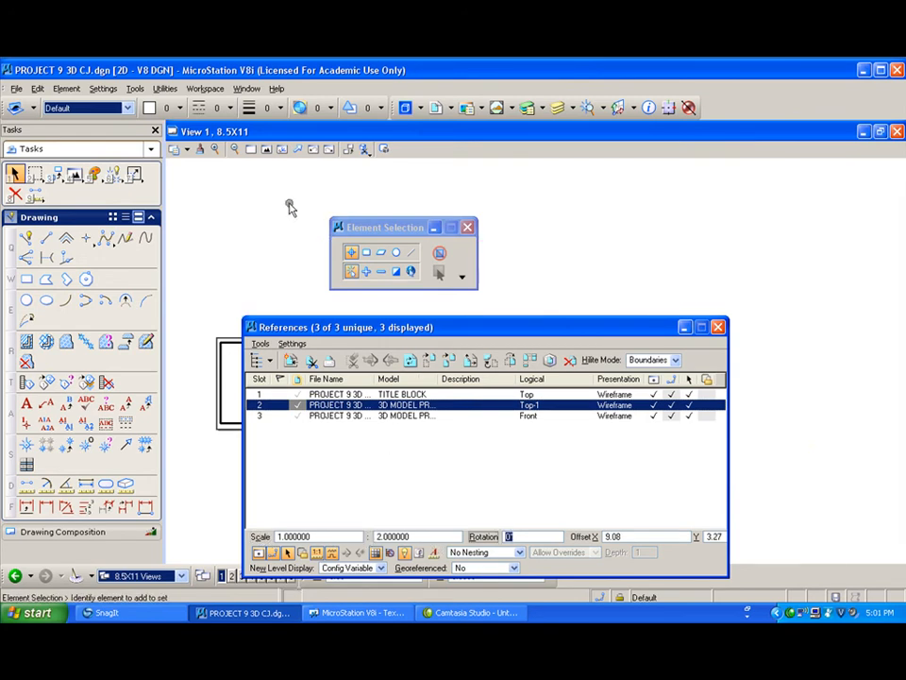
Step: Move the Top-1 reference so the round gear view sits in the upper part of the sheet border
{"action": "left_click", "coordinate": [266, 148]}
{"action": "left_click_drag", "start_coordinate": [429, 327], "coordinate": [483, 409]}
{"action": "left_click", "coordinate": [484, 442]}
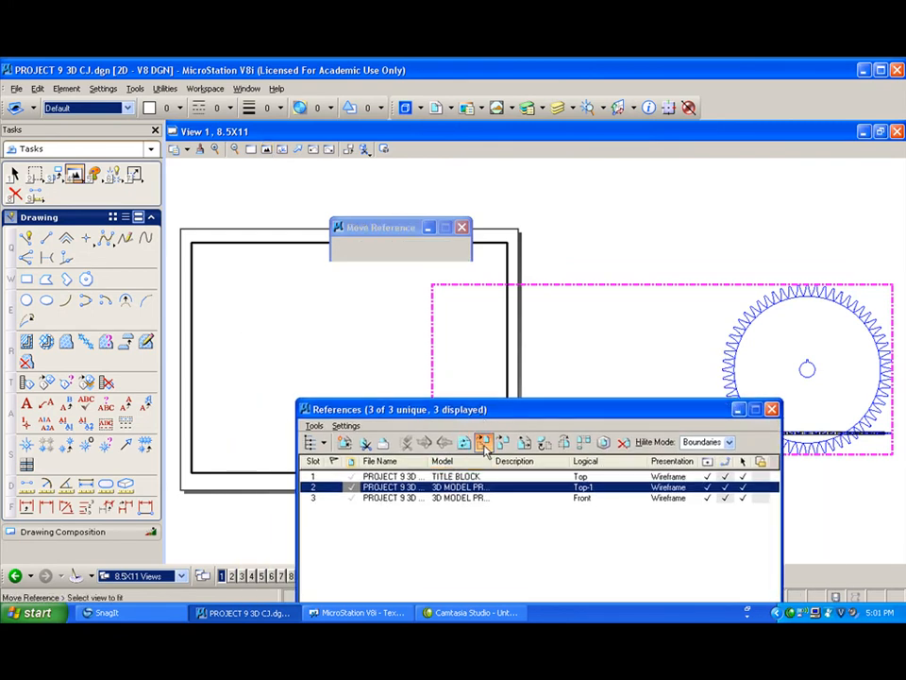
{"action": "left_click", "coordinate": [809, 368]}
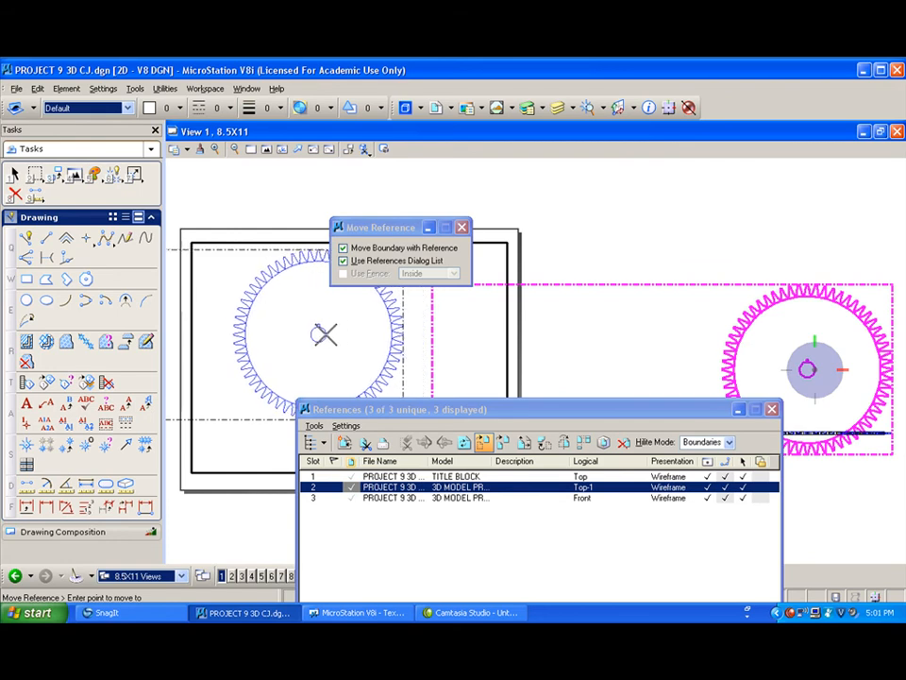
{"action": "left_click", "coordinate": [321, 336]}
Step: Move the Front reference into the border directly below the round gear view, above the FRONT VIEW label, and close the reference list
{"action": "left_click", "coordinate": [430, 497]}
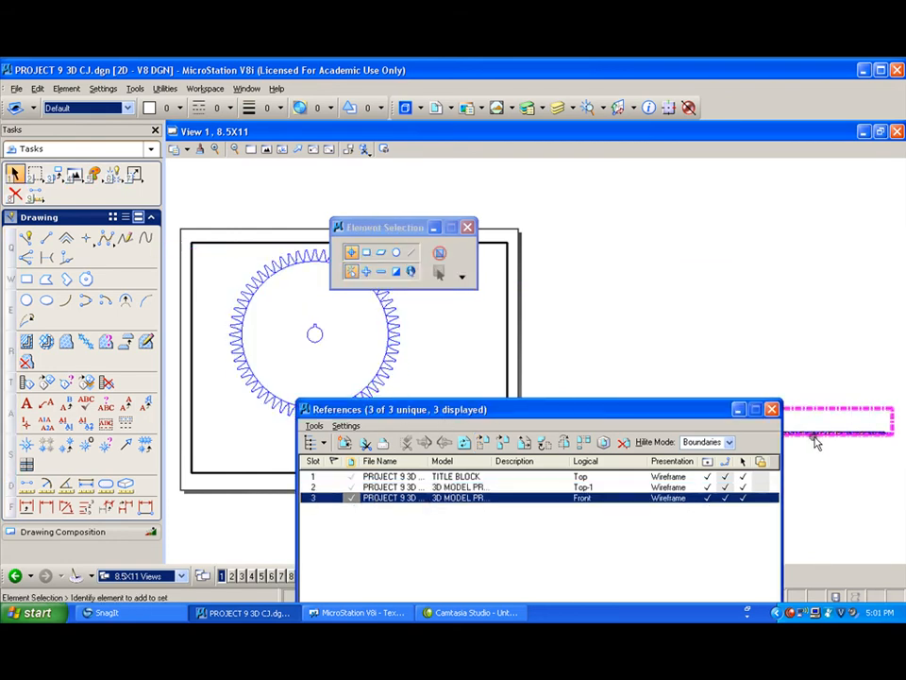
{"action": "left_click", "coordinate": [483, 442]}
{"action": "left_click_drag", "start_coordinate": [487, 409], "coordinate": [528, 501]}
{"action": "left_click", "coordinate": [795, 433]}
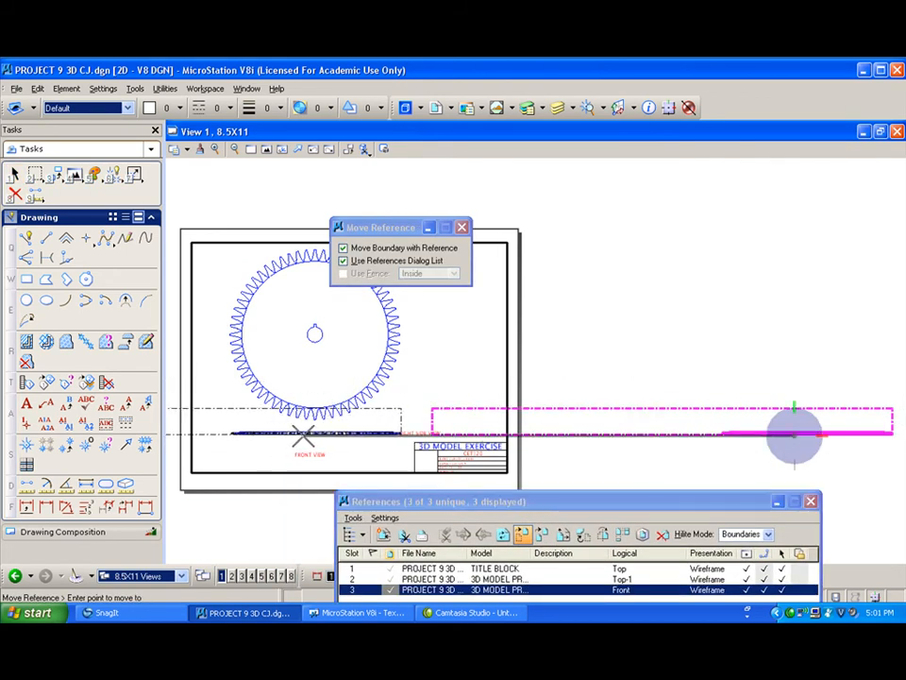
{"action": "left_click", "coordinate": [304, 434]}
{"action": "left_click_drag", "start_coordinate": [680, 507], "coordinate": [700, 324]}
{"action": "left_click", "coordinate": [833, 319]}
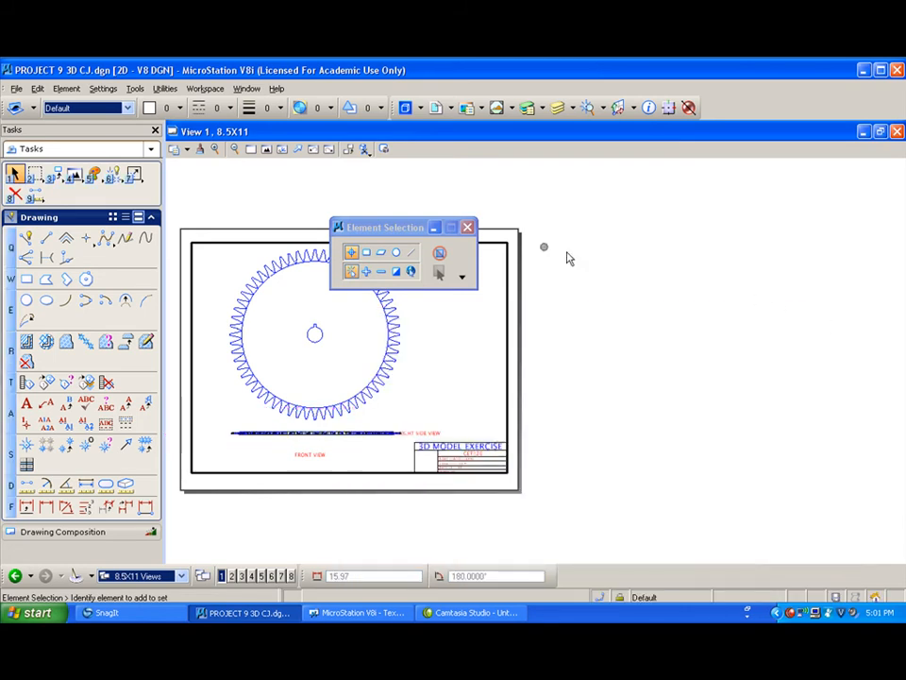
Step: Turn off every level except 2d front view for the Front reference in View 1
{"action": "left_click", "coordinate": [265, 148]}
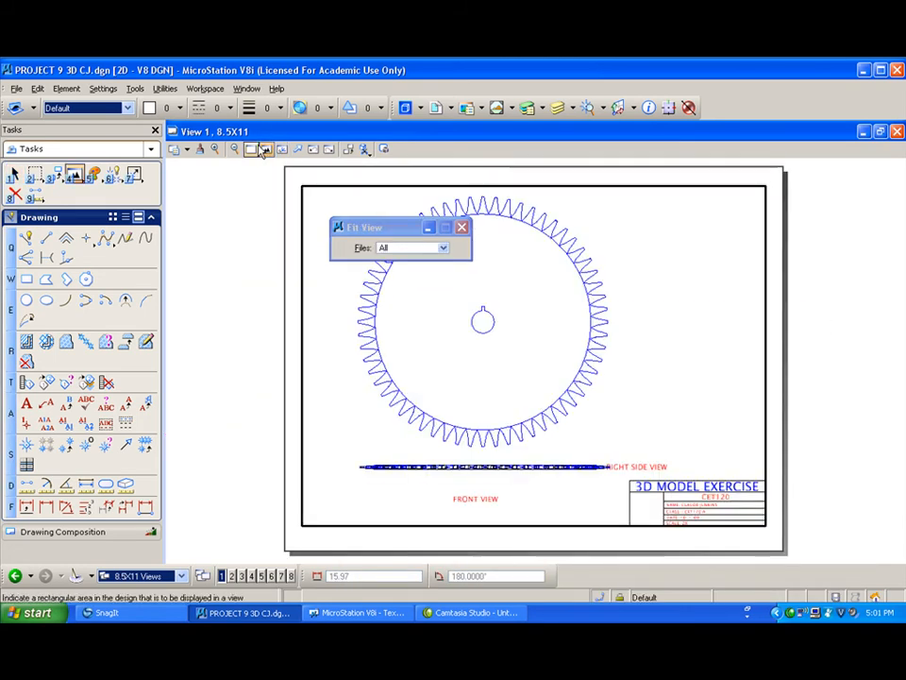
{"action": "left_click", "coordinate": [559, 109]}
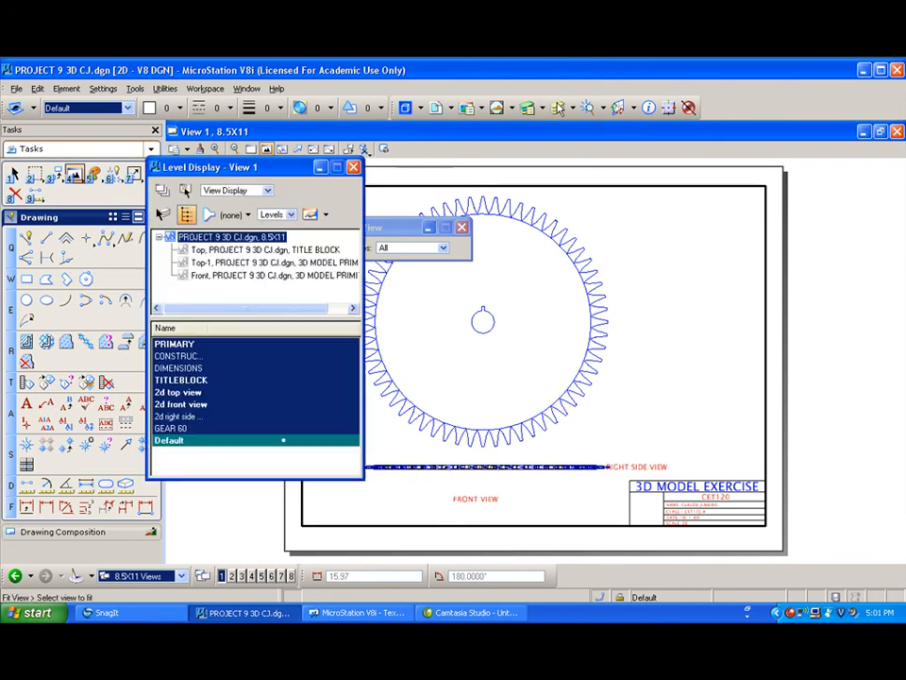
{"action": "left_click", "coordinate": [294, 275]}
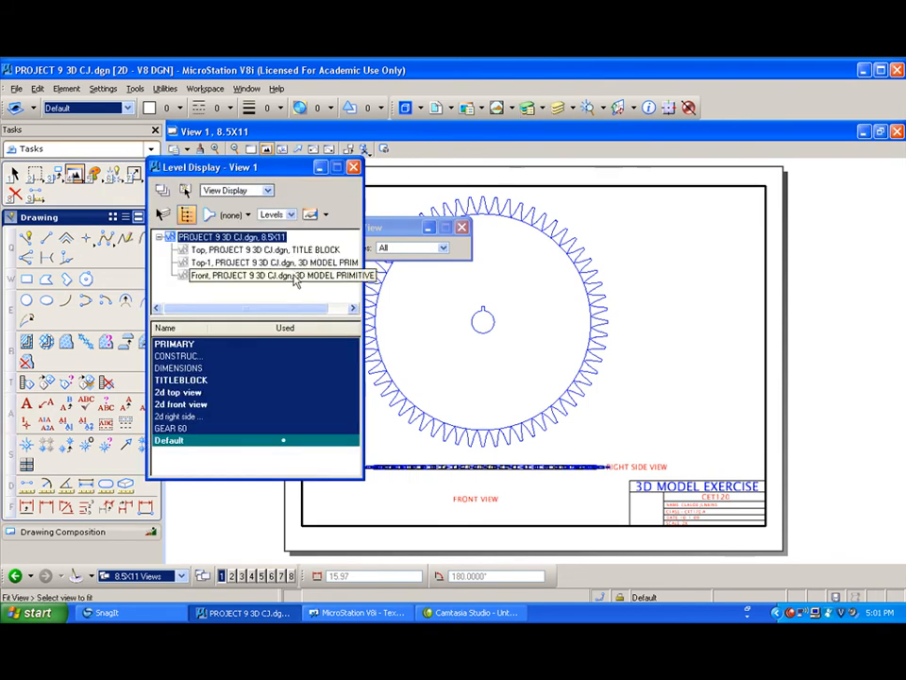
{"action": "left_click_drag", "start_coordinate": [188, 397], "coordinate": [190, 344]}
{"action": "left_click_drag", "start_coordinate": [195, 425], "coordinate": [198, 442]}
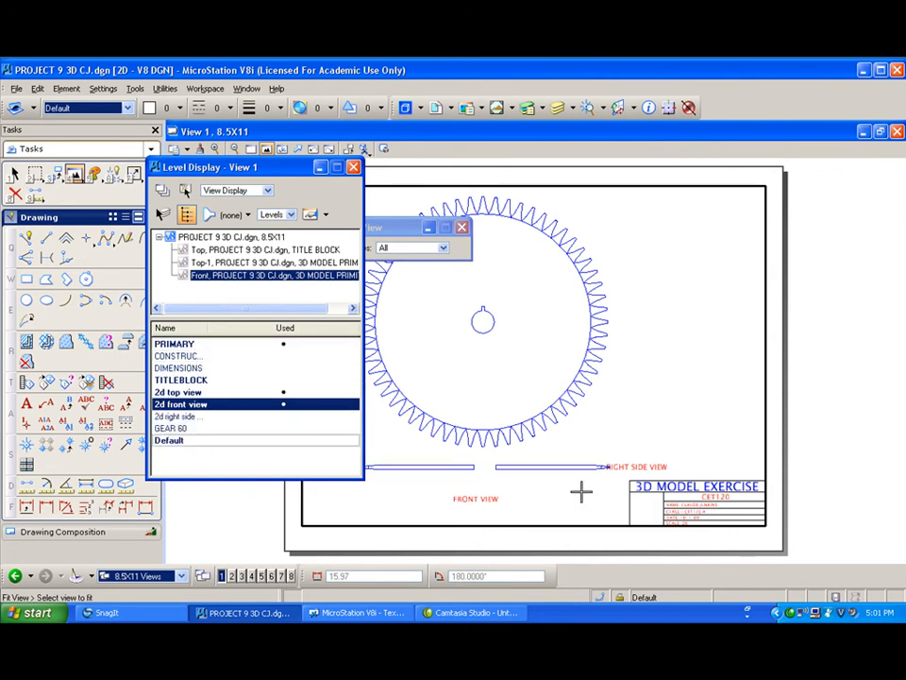
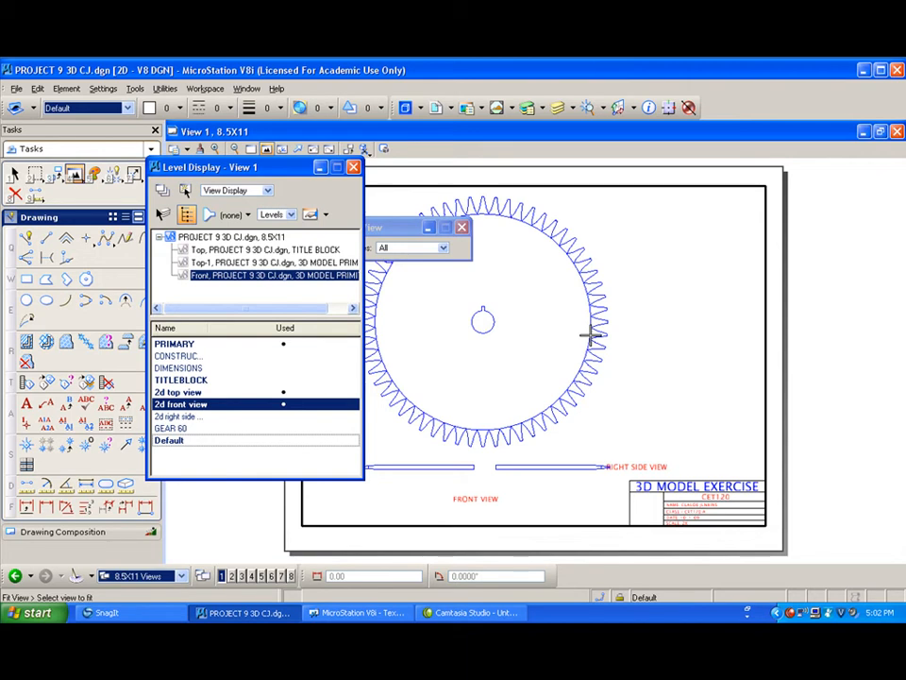
Step: Turn off the GEAR 60 level for the Top-1 reference, leaving only 2d top view on, and close the level display
{"action": "left_click", "coordinate": [238, 263]}
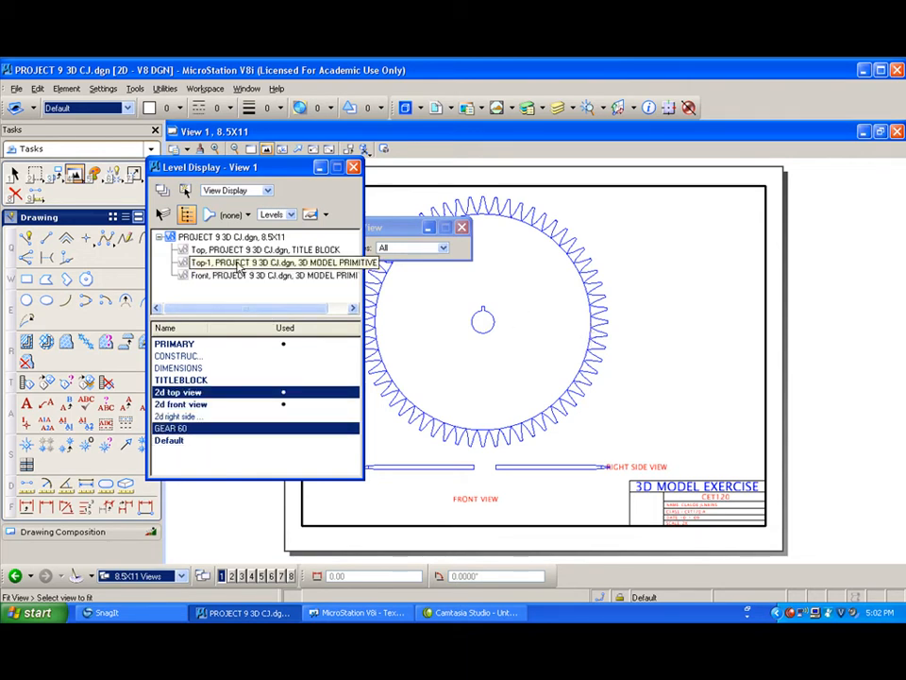
{"action": "left_click", "coordinate": [201, 429]}
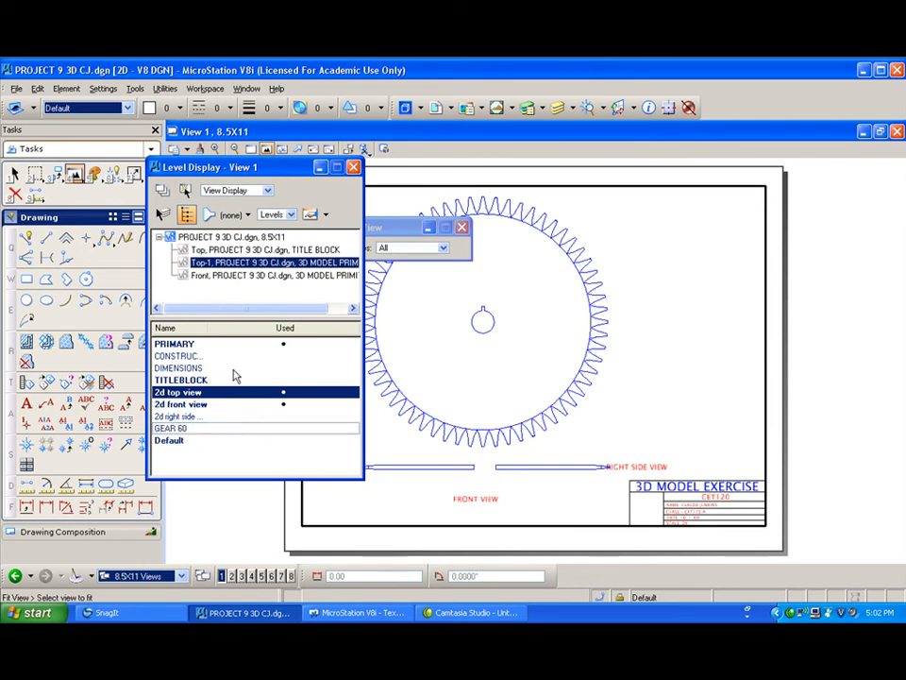
{"action": "left_click", "coordinate": [271, 276]}
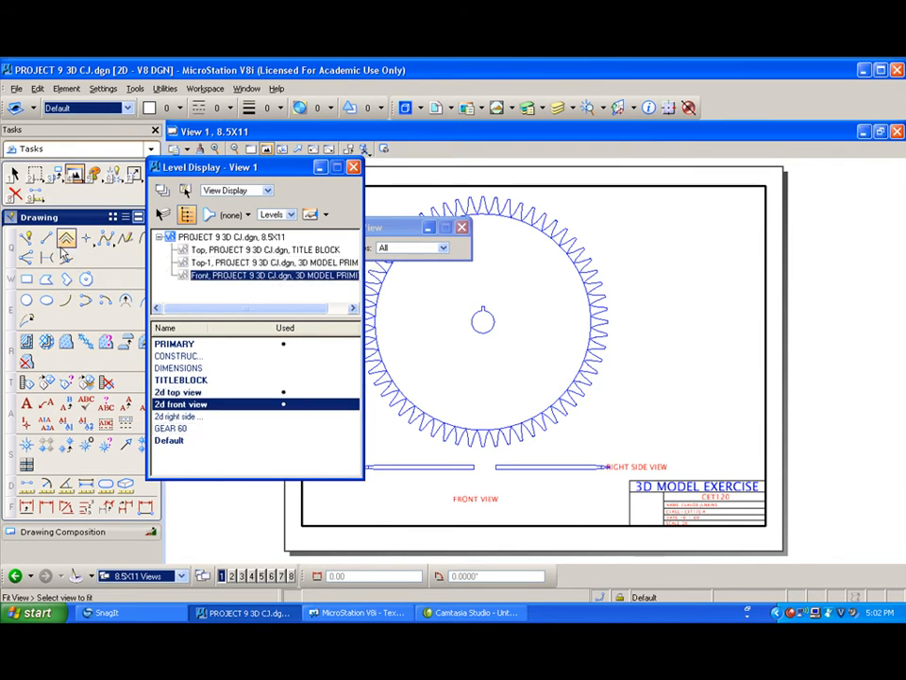
{"action": "left_click_drag", "start_coordinate": [283, 173], "coordinate": [779, 149]}
{"action": "left_click", "coordinate": [801, 145]}
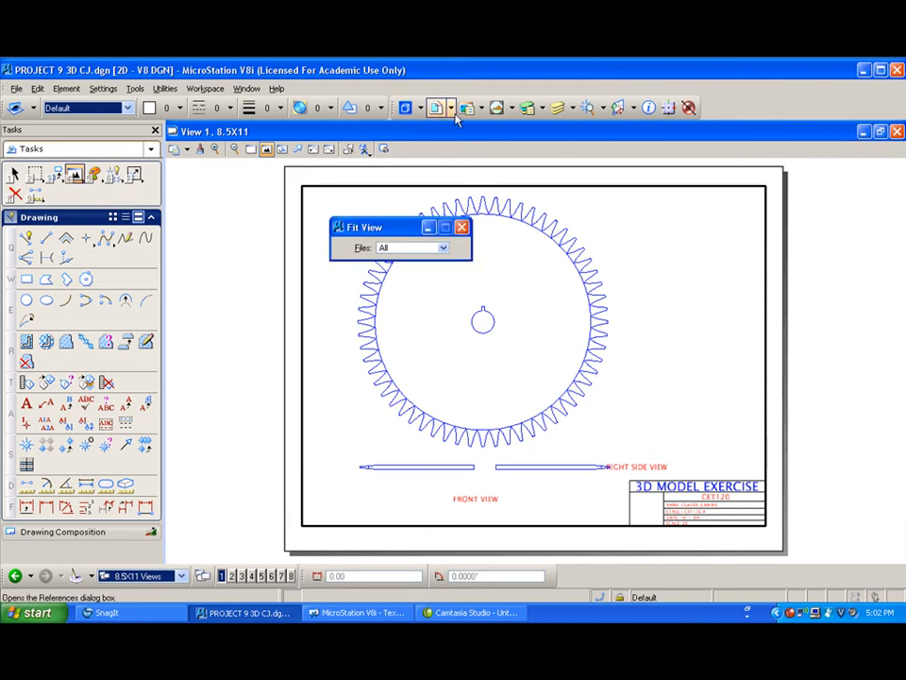
Step: Move the Front reference about 0.05 to the left so the section lines up under the round gear view
{"action": "left_click", "coordinate": [466, 108]}
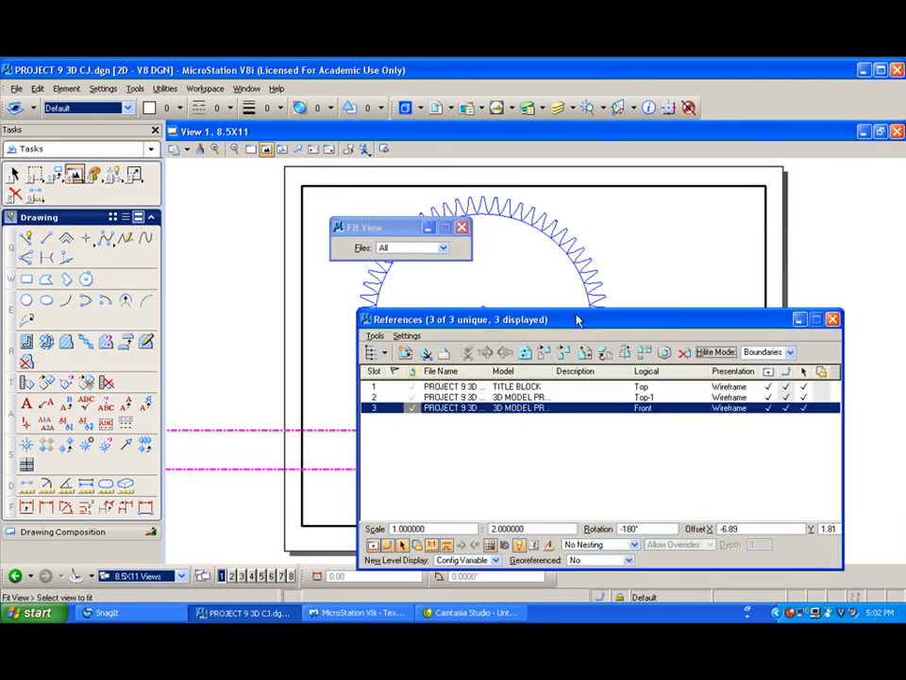
{"action": "left_click_drag", "start_coordinate": [578, 319], "coordinate": [779, 311]}
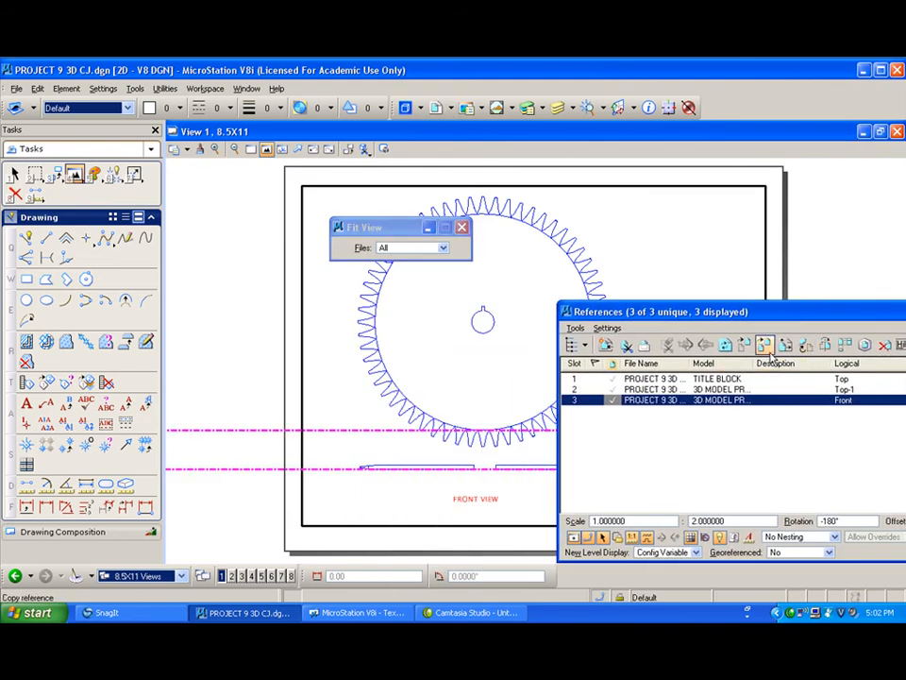
{"action": "left_click", "coordinate": [745, 344]}
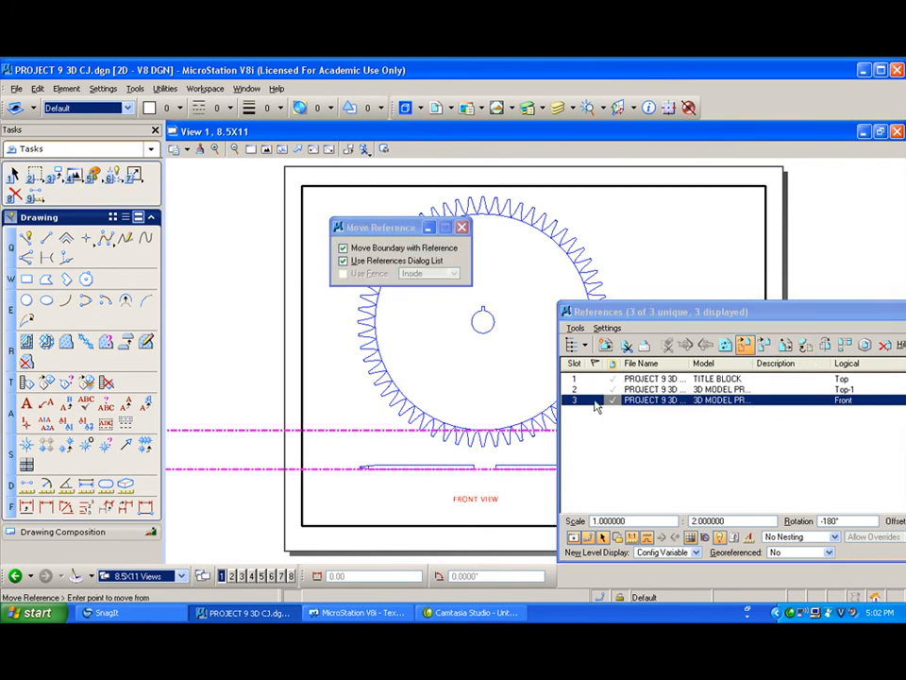
{"action": "left_click", "coordinate": [466, 463]}
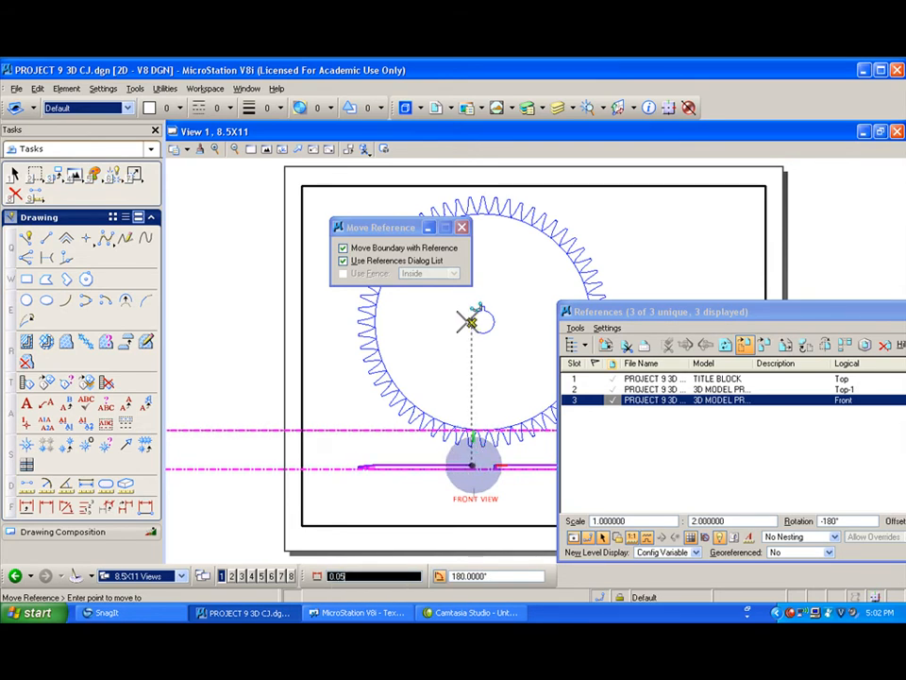
{"action": "left_click", "coordinate": [470, 322]}
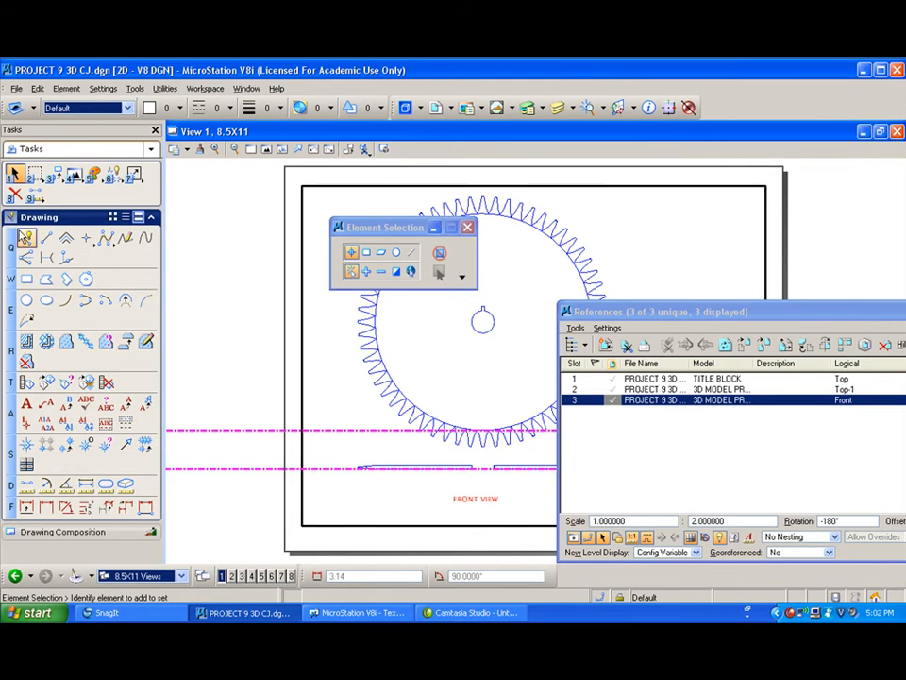
Step: Check the view alignment with a temporary vertical line from the front view's left tip to the gear's leftmost teeth, and delete it
{"action": "left_click", "coordinate": [25, 237]}
{"action": "scroll", "coordinate": [346, 459], "scroll_direction": "up", "scroll_amount": 5}
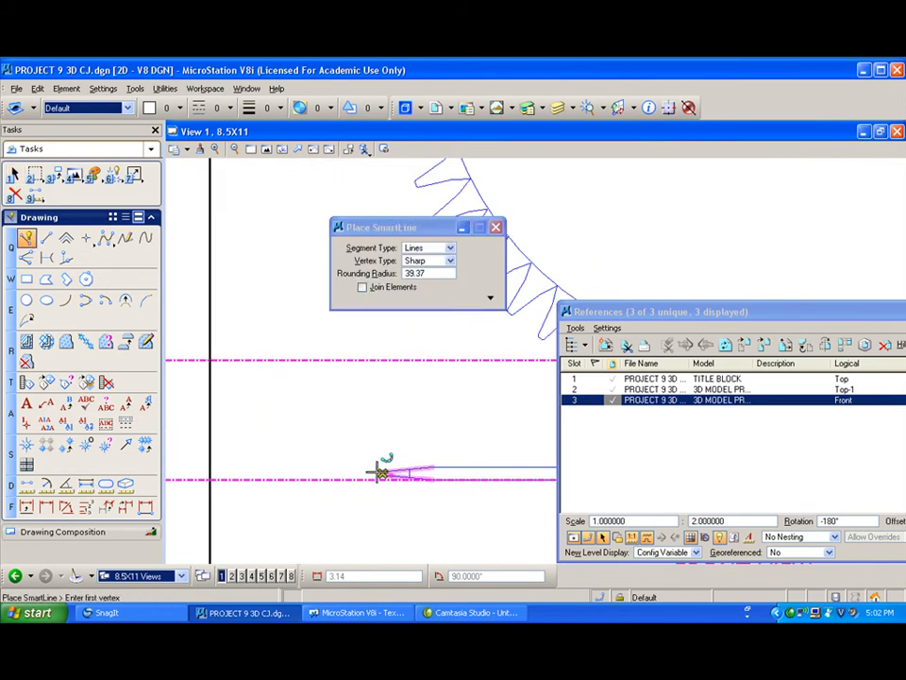
{"action": "left_click", "coordinate": [380, 472]}
{"action": "scroll", "coordinate": [359, 415], "scroll_direction": "down", "scroll_amount": 5}
{"action": "left_click_drag", "start_coordinate": [372, 228], "coordinate": [533, 226]}
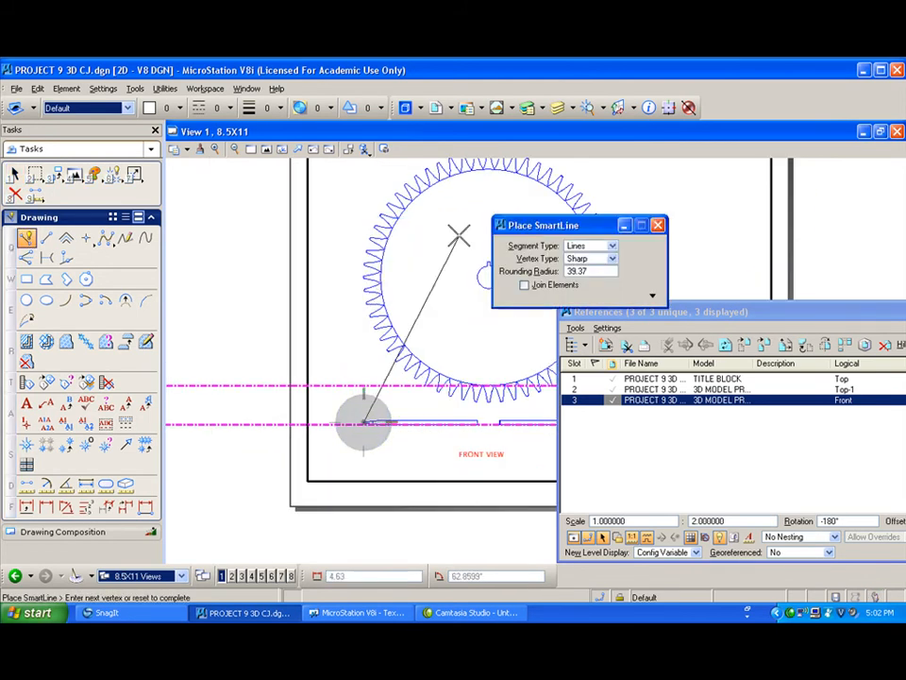
{"action": "scroll", "coordinate": [347, 266], "scroll_direction": "up", "scroll_amount": 5}
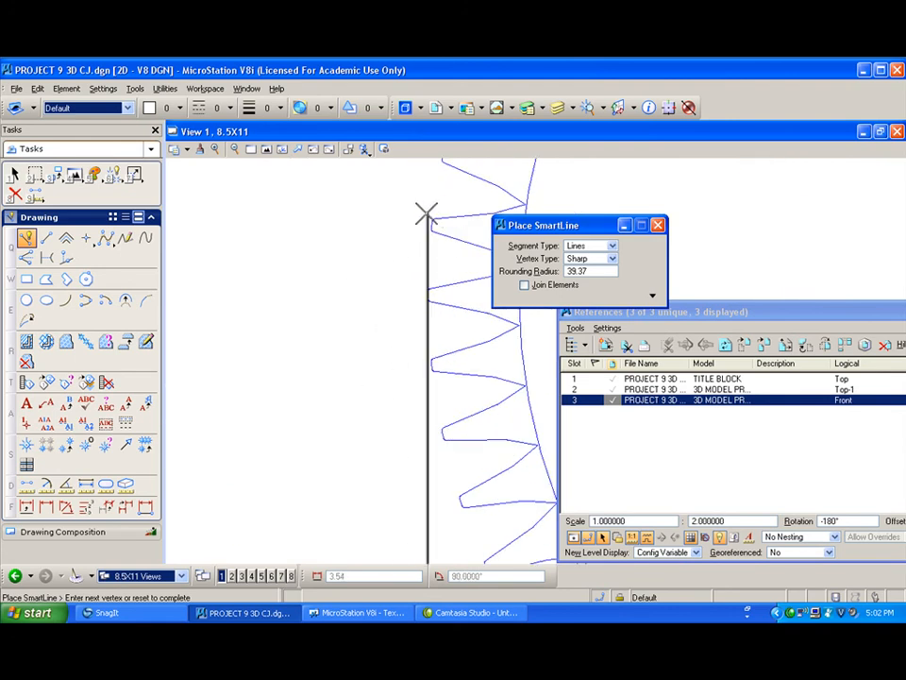
{"action": "left_click", "coordinate": [421, 207]}
{"action": "right_click", "coordinate": [421, 207]}
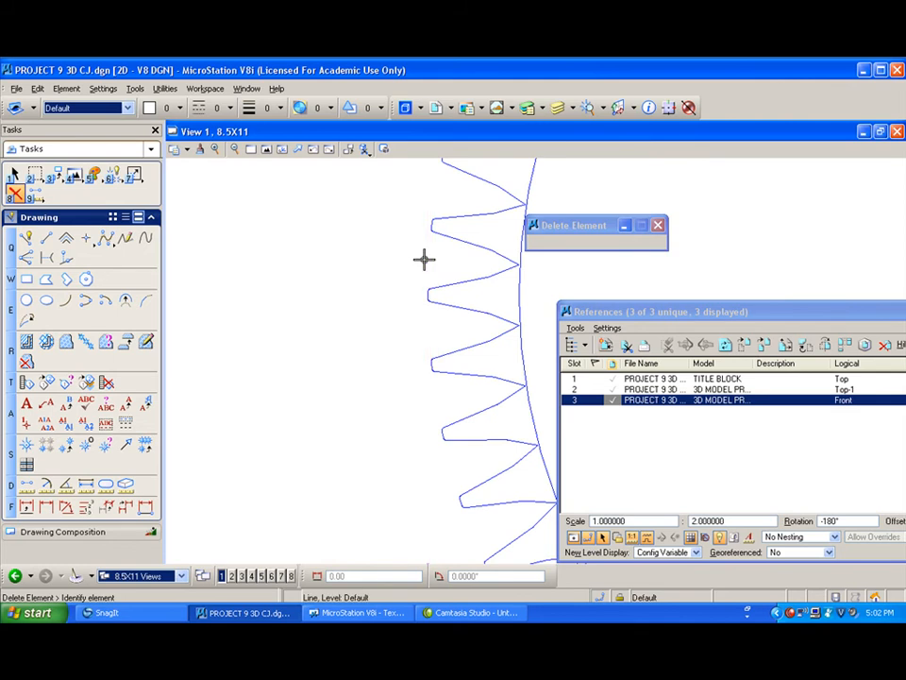
Step: Copy the Top-1 reference about 6.99 horizontally to the right of the round gear view
{"action": "left_click", "coordinate": [265, 148]}
{"action": "left_click_drag", "start_coordinate": [613, 311], "coordinate": [327, 306]}
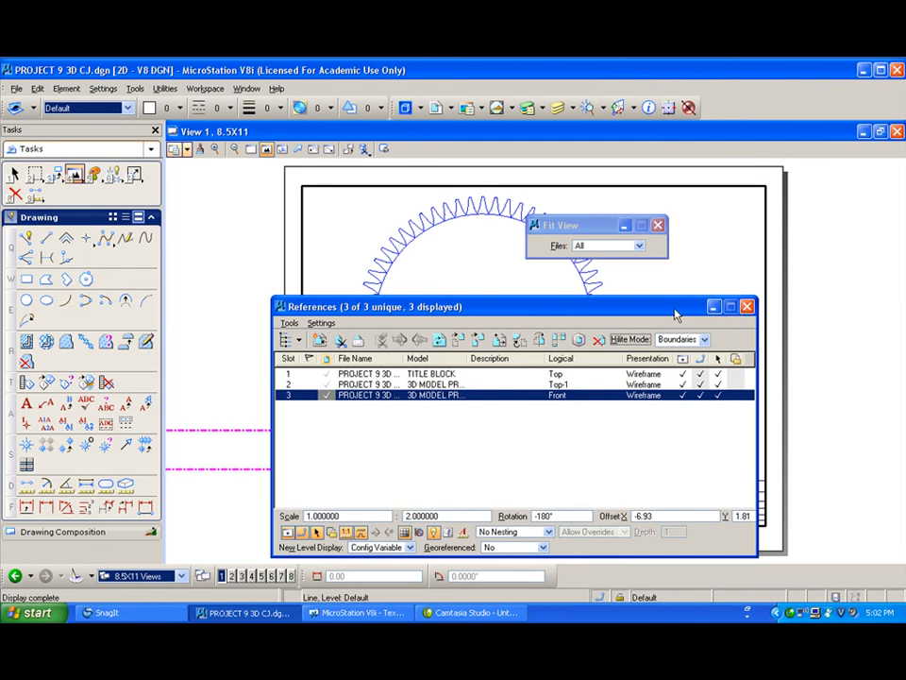
{"action": "mouse_move", "coordinate": [501, 309]}
{"action": "left_mouse_down"}
{"action": "mouse_move", "coordinate": [188, 483]}
{"action": "mouse_move", "coordinate": [263, 375]}
{"action": "mouse_move", "coordinate": [258, 252]}
{"action": "mouse_move", "coordinate": [275, 251]}
{"action": "mouse_move", "coordinate": [261, 259]}
{"action": "left_mouse_up"}
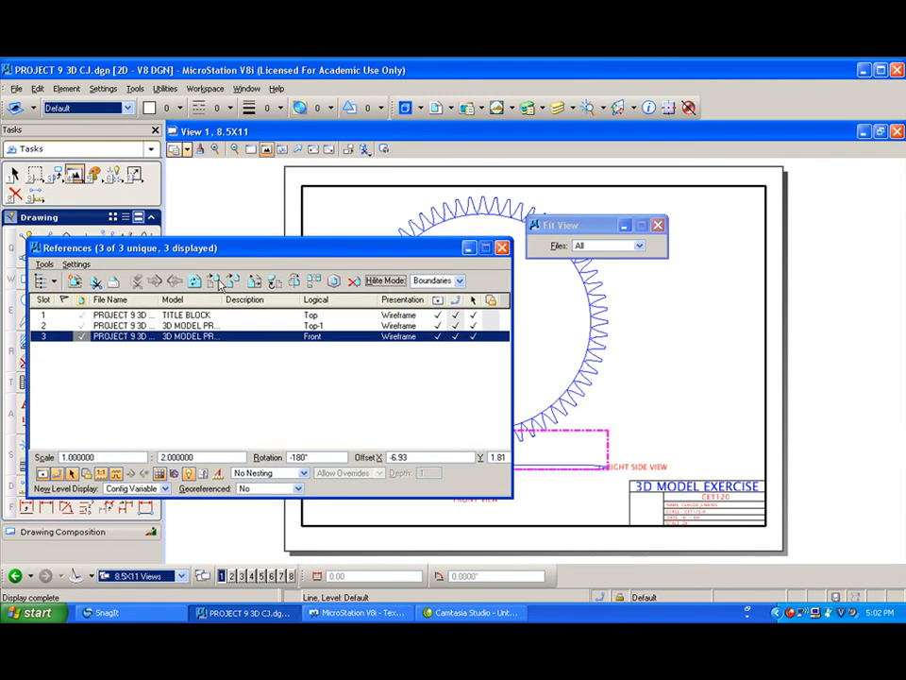
{"action": "left_click", "coordinate": [177, 326]}
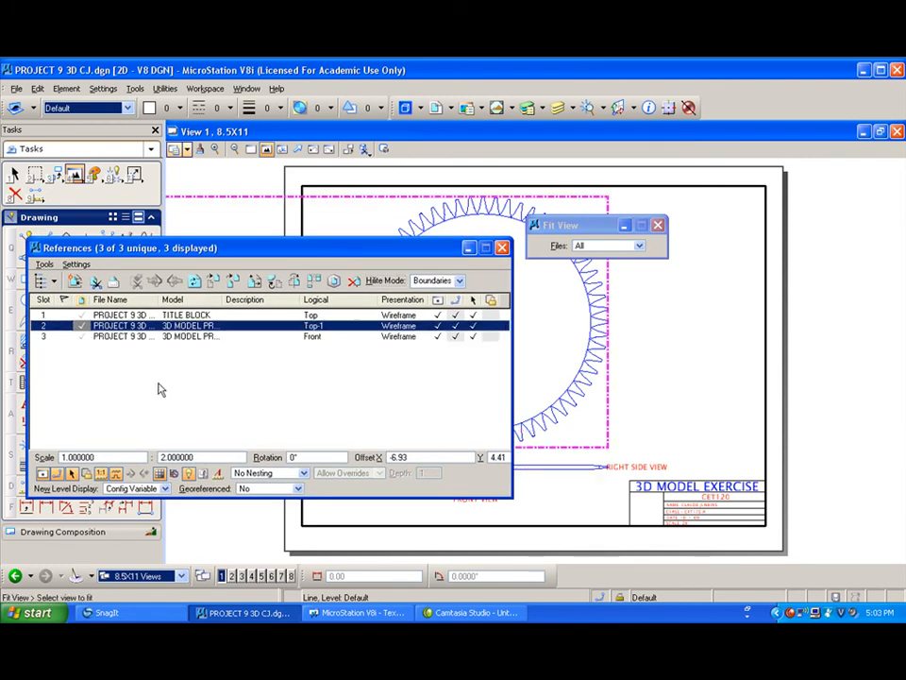
{"action": "left_click", "coordinate": [233, 281]}
{"action": "left_click", "coordinate": [546, 336]}
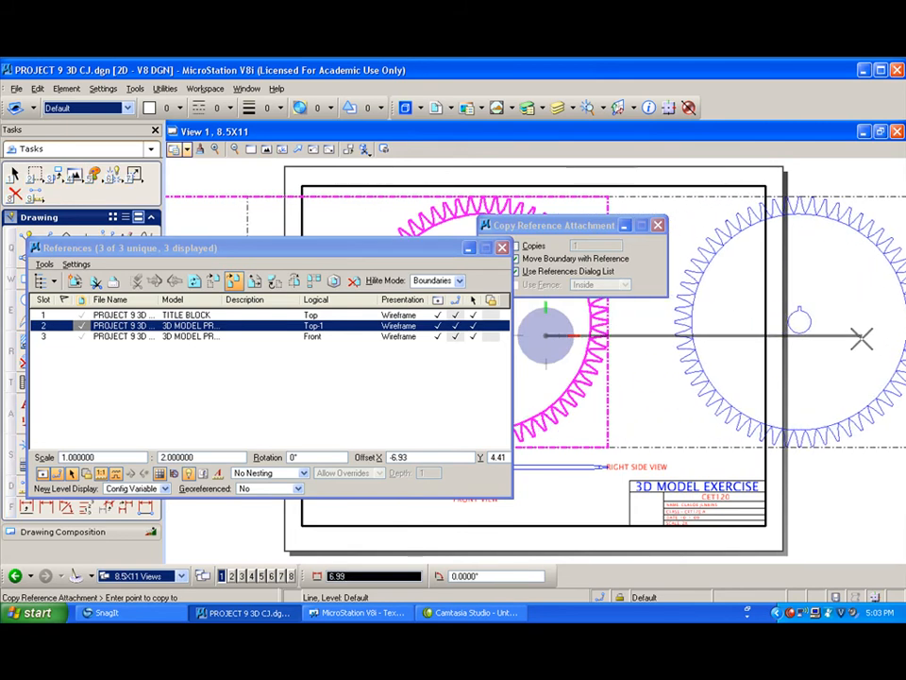
{"action": "left_click", "coordinate": [862, 339]}
{"action": "key", "text": "Escape"}
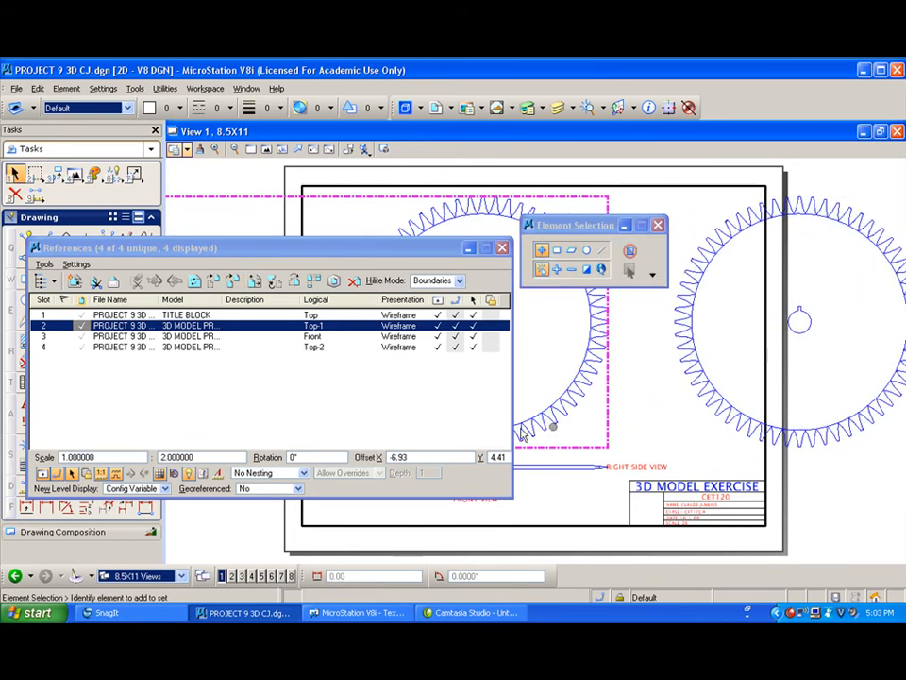
Step: Copy the Front reference horizontally to the right so the duplicate section lies below the copied gear
{"action": "left_click", "coordinate": [185, 338]}
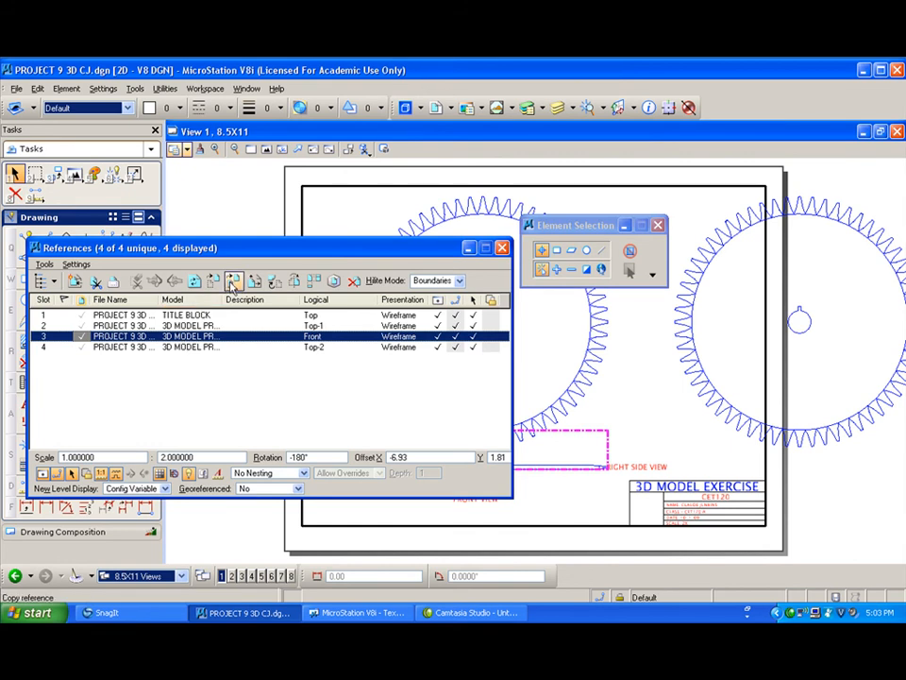
{"action": "left_click", "coordinate": [234, 283]}
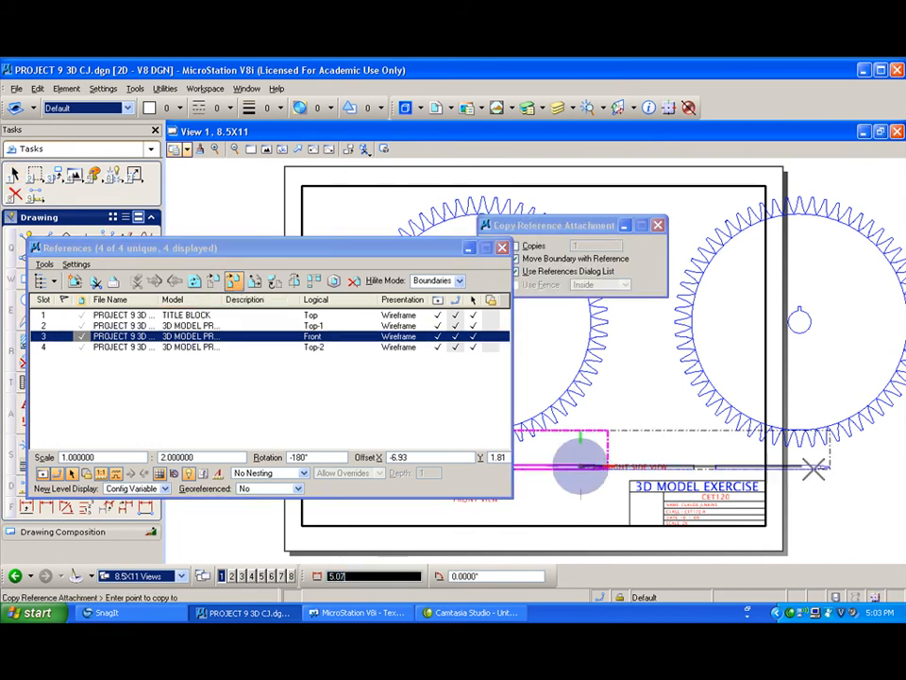
{"action": "left_click", "coordinate": [864, 470]}
{"action": "key", "text": "Escape"}
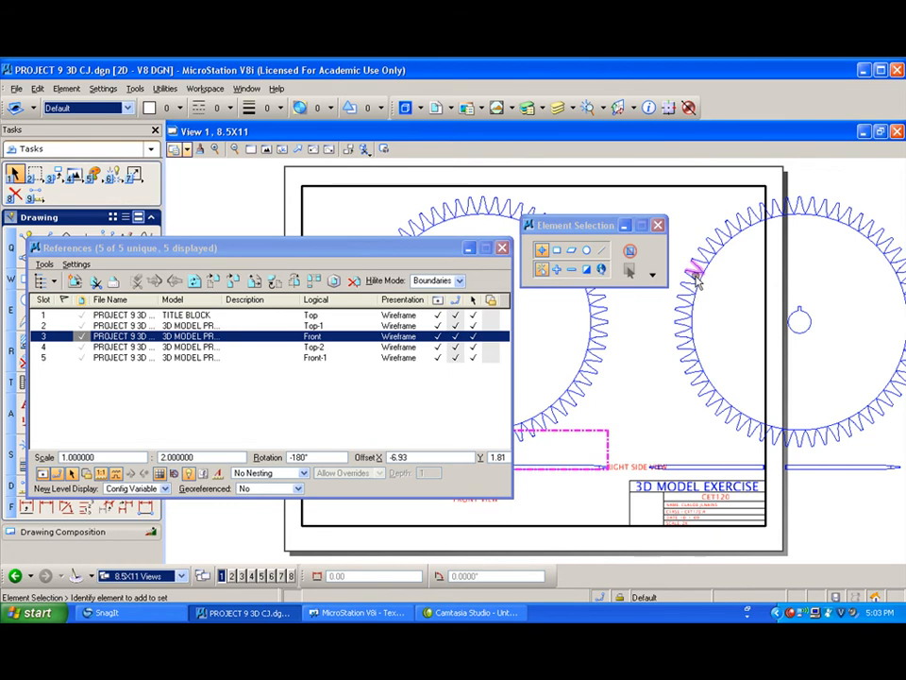
Step: Clip the Top-2 reference to a block fence around the rightmost tooth of the copied gear
{"action": "scroll", "coordinate": [689, 276], "scroll_direction": "down", "scroll_amount": 2}
{"action": "scroll", "coordinate": [838, 315], "scroll_direction": "up", "scroll_amount": 2}
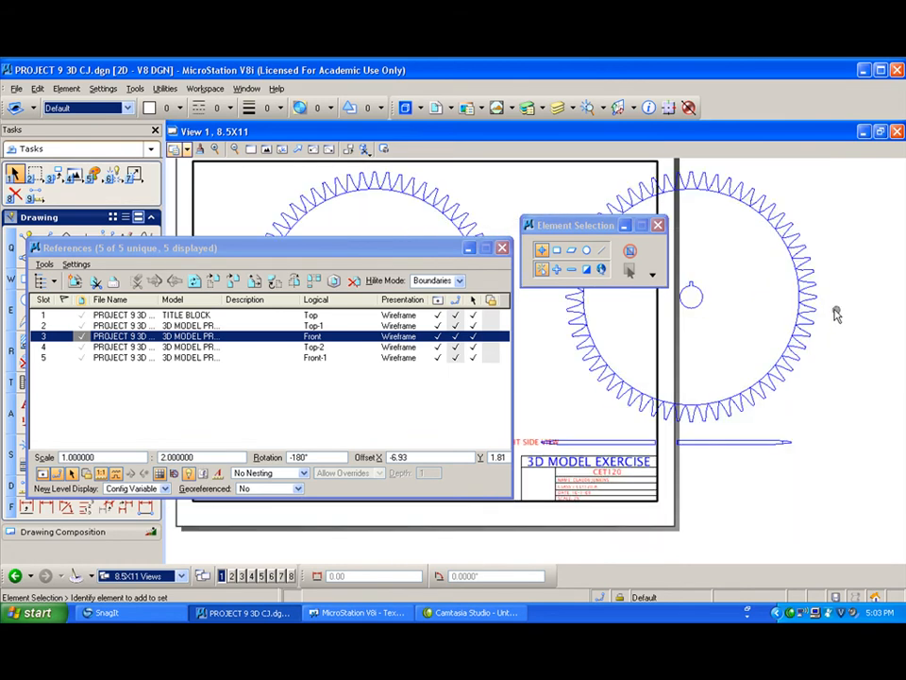
{"action": "left_click", "coordinate": [35, 174]}
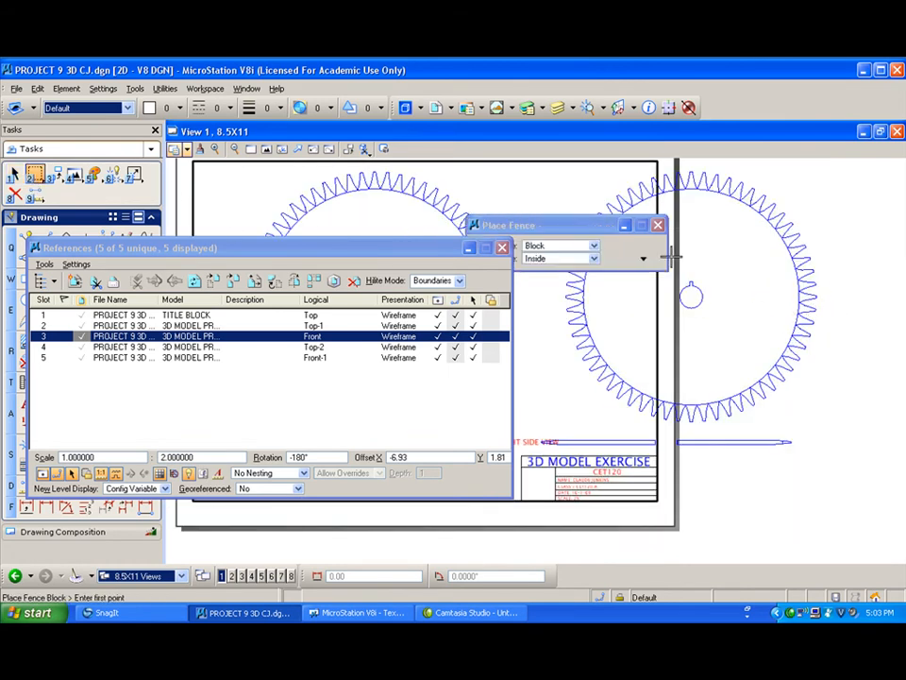
{"action": "left_click", "coordinate": [786, 307]}
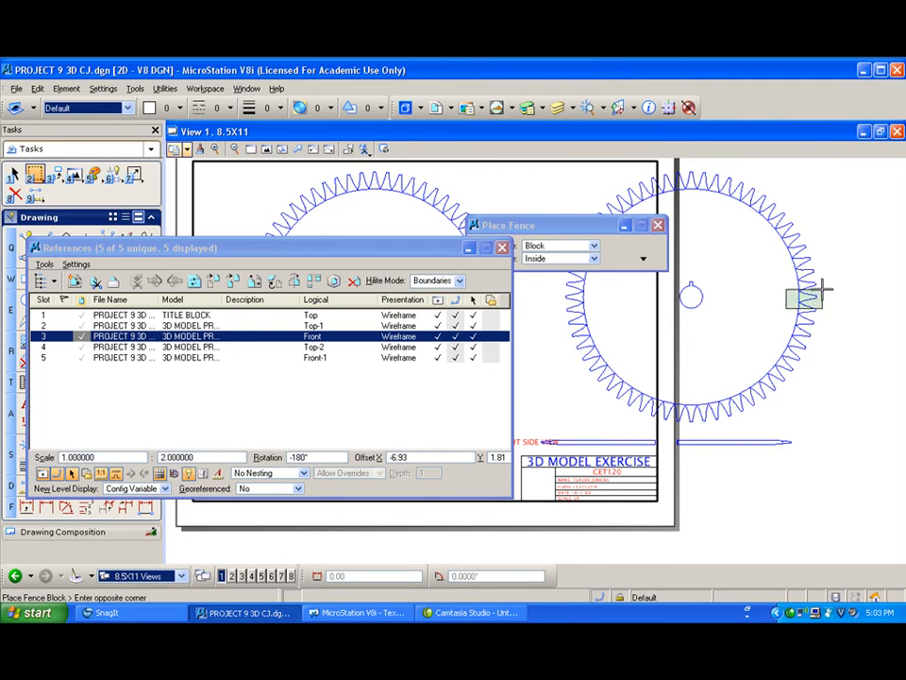
{"action": "left_click", "coordinate": [823, 290]}
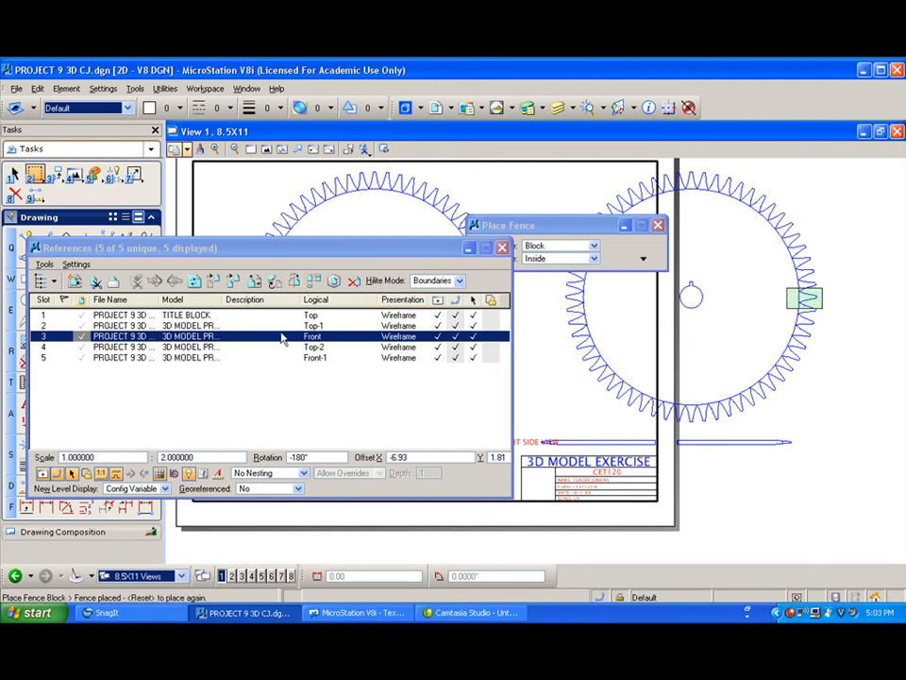
{"action": "left_click", "coordinate": [201, 347]}
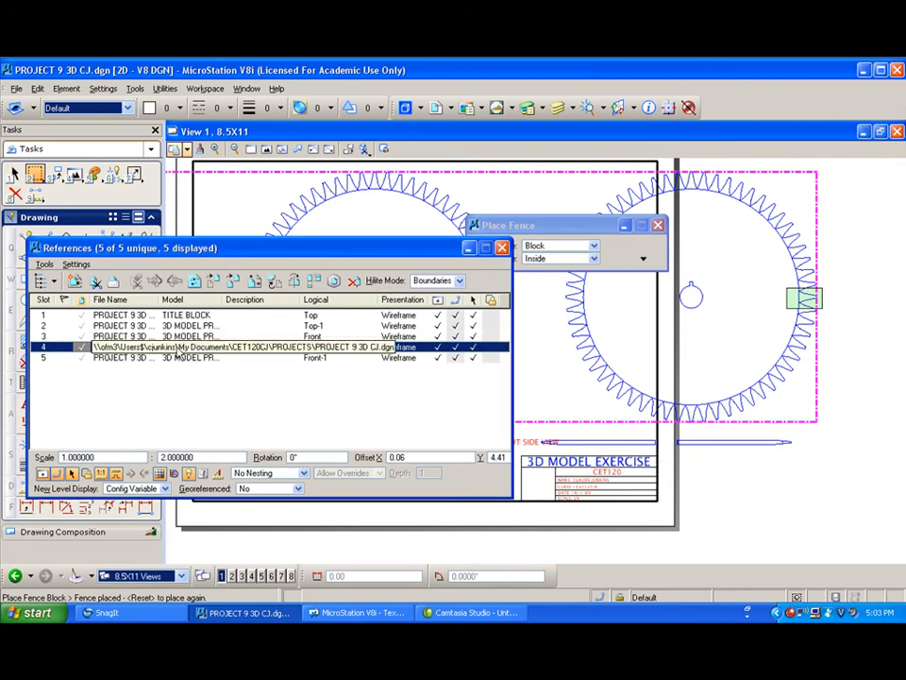
{"action": "left_click", "coordinate": [96, 282]}
{"action": "left_click", "coordinate": [862, 339]}
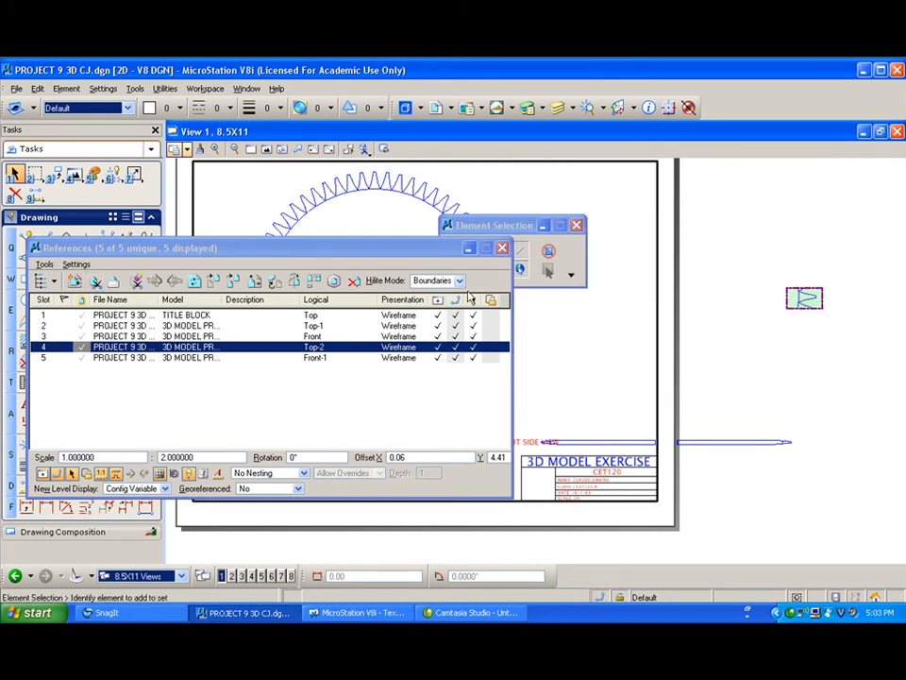
Step: Clip the Front-1 reference to a block fence around the right tip of the copied front section
{"action": "left_click", "coordinate": [35, 176]}
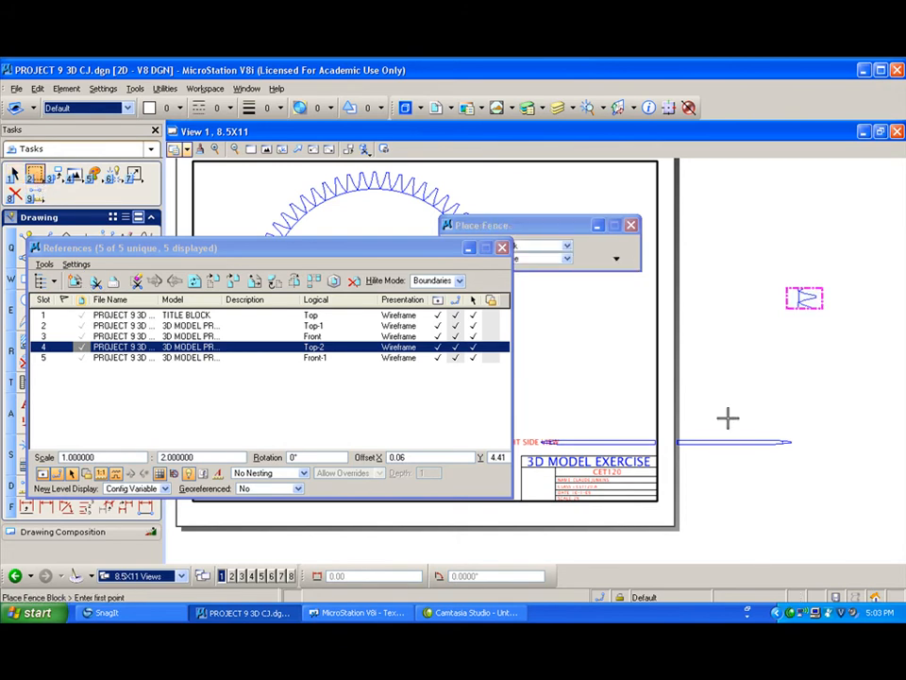
{"action": "left_click", "coordinate": [764, 452]}
{"action": "left_click", "coordinate": [797, 434]}
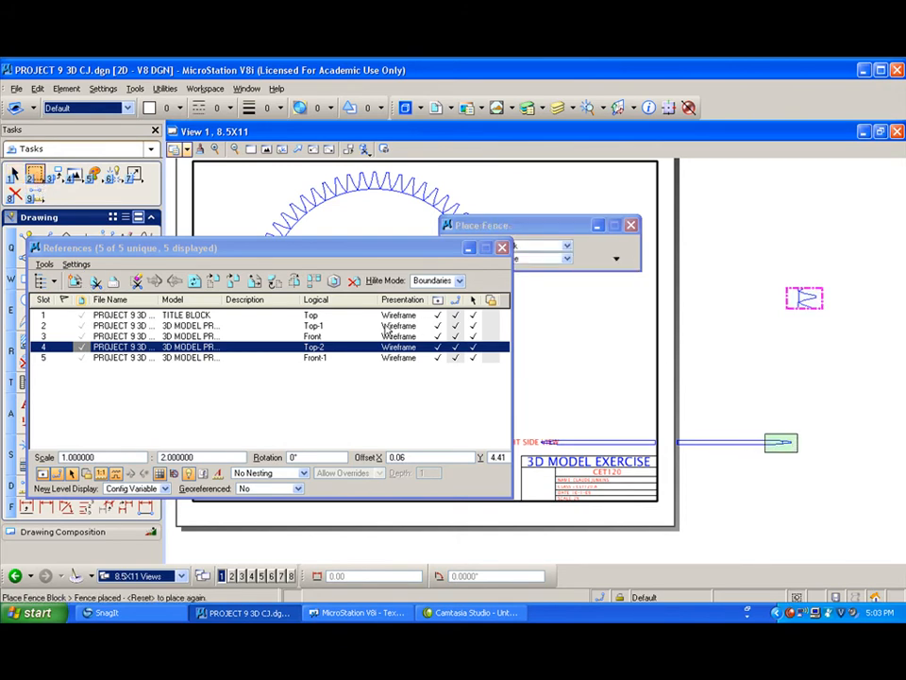
{"action": "left_click", "coordinate": [195, 359]}
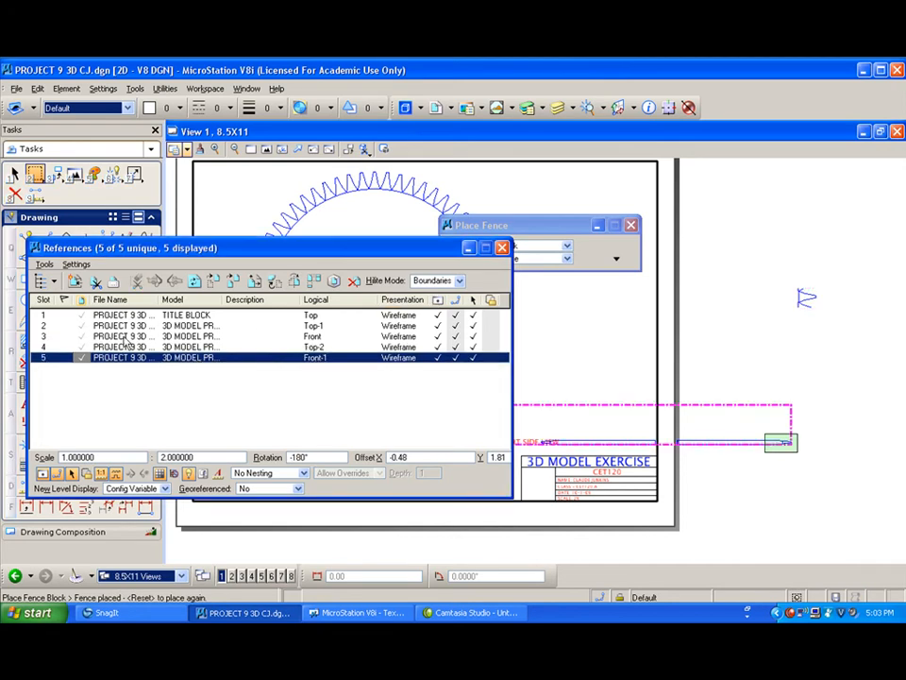
{"action": "left_click", "coordinate": [96, 285]}
{"action": "left_click", "coordinate": [749, 364]}
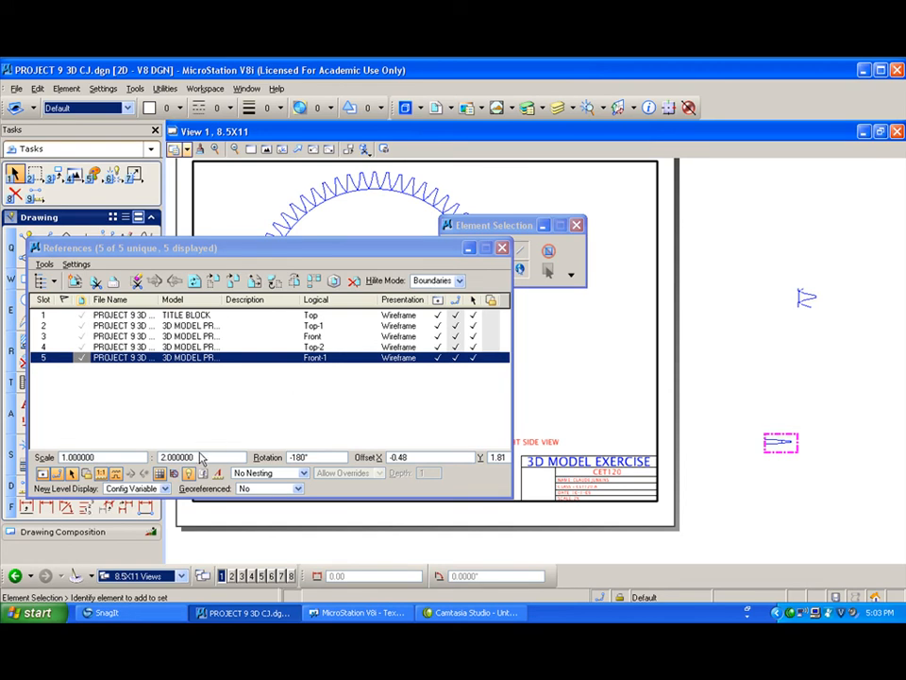
Step: Set the scale of the Front-1 reference to 2:1
{"action": "left_click_drag", "start_coordinate": [113, 462], "coordinate": [37, 460]}
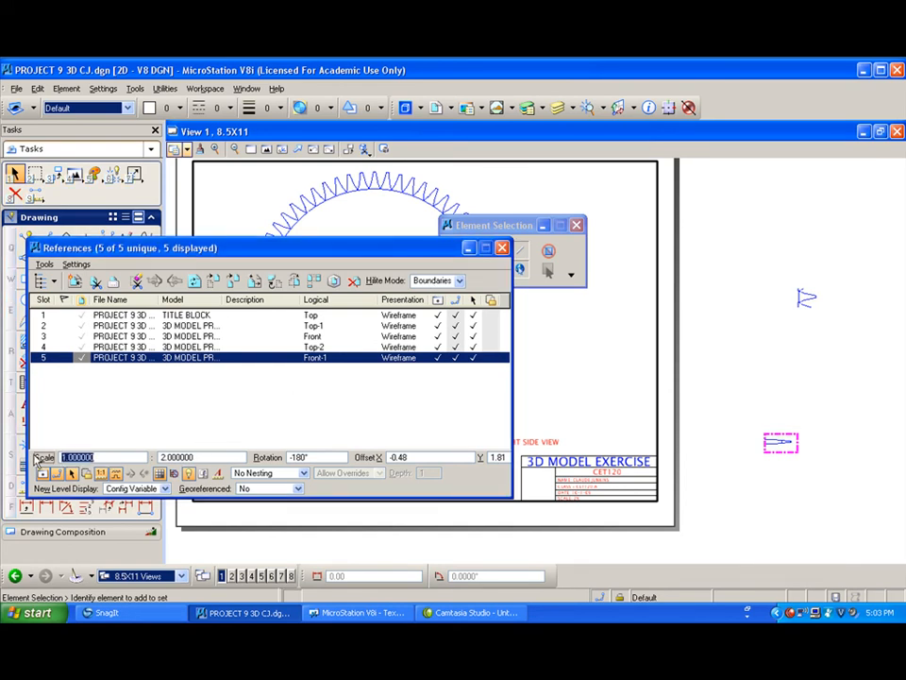
{"action": "type", "text": "2"}
{"action": "key", "text": "Tab"}
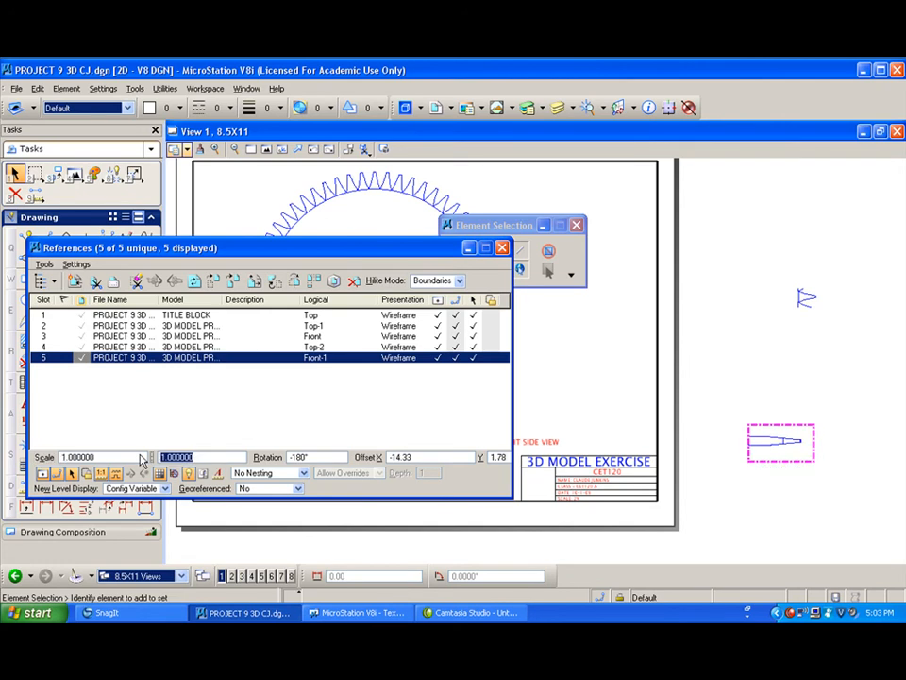
{"action": "left_click_drag", "start_coordinate": [121, 459], "coordinate": [52, 465]}
{"action": "type", "text": "2"}
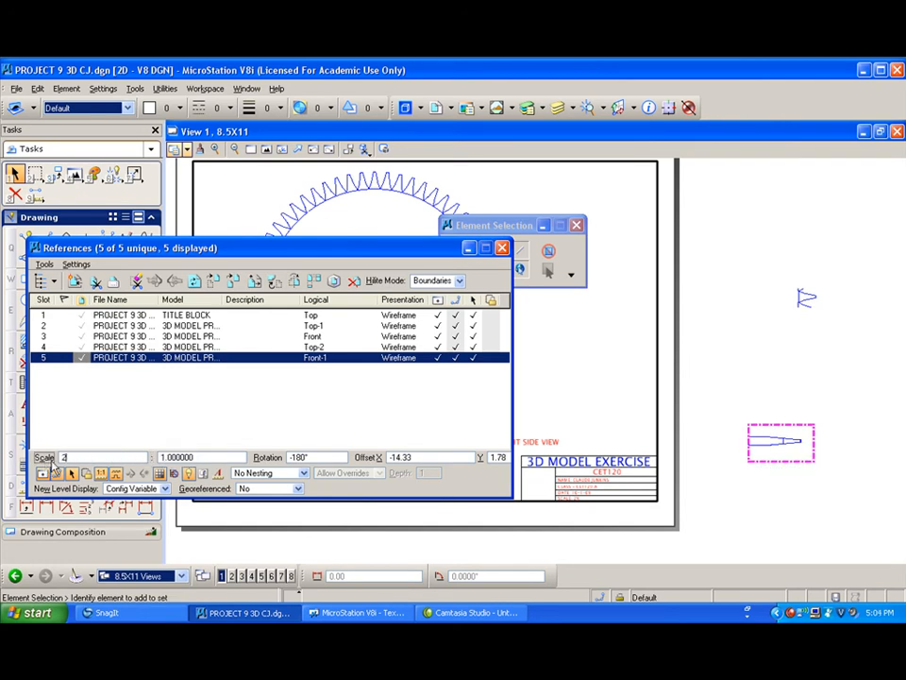
{"action": "key", "text": "Tab"}
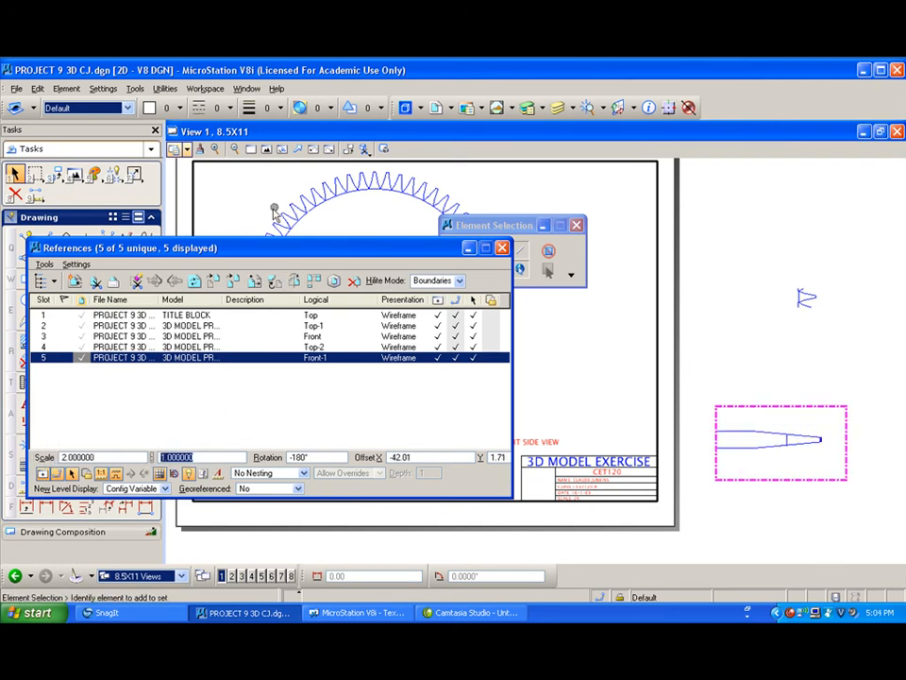
Step: Move the enlarged Front-1 tooth section inside the sheet border, above the RIGHT SIDE VIEW label and title block
{"action": "mouse_move", "coordinate": [323, 253]}
{"action": "left_mouse_down"}
{"action": "mouse_move", "coordinate": [316, 327]}
{"action": "mouse_move", "coordinate": [372, 327]}
{"action": "mouse_move", "coordinate": [333, 324]}
{"action": "left_mouse_up"}
{"action": "left_click", "coordinate": [222, 351]}
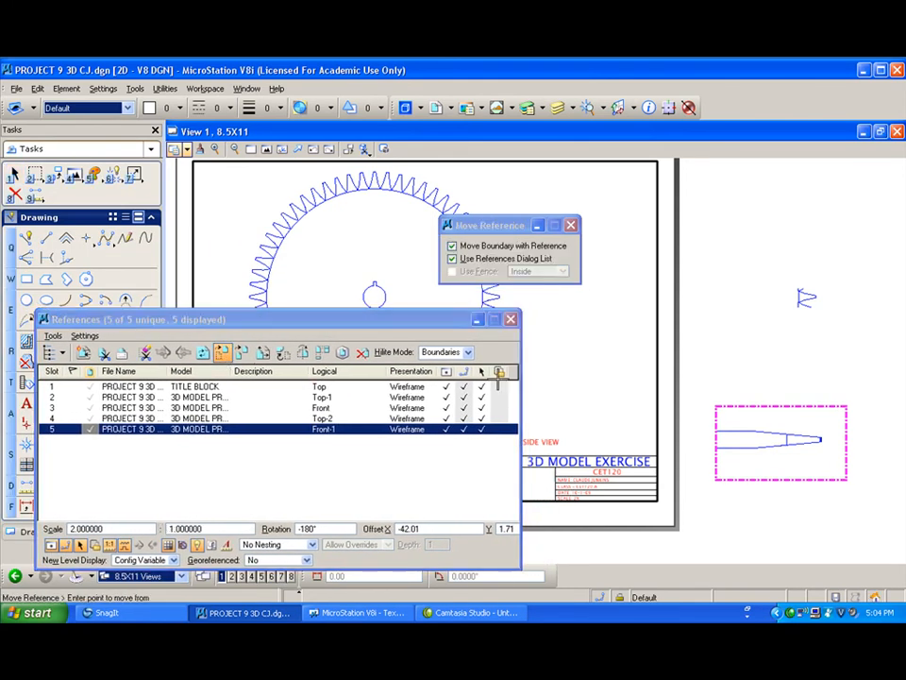
{"action": "left_click", "coordinate": [766, 433]}
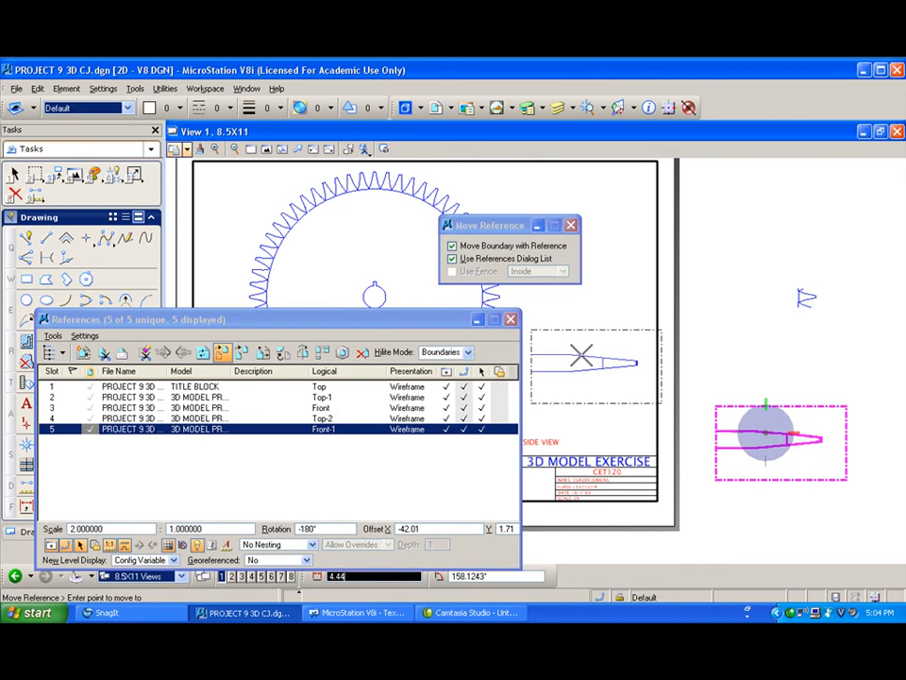
{"action": "left_click", "coordinate": [582, 354]}
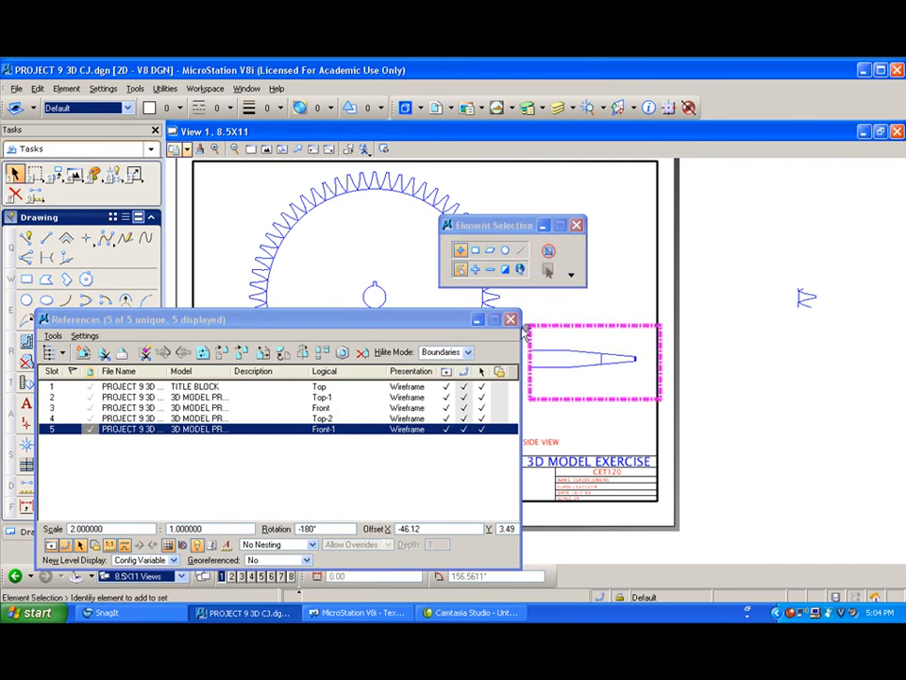
Step: Set the scale of the Top-2 reference to 2:1
{"action": "left_click", "coordinate": [224, 418]}
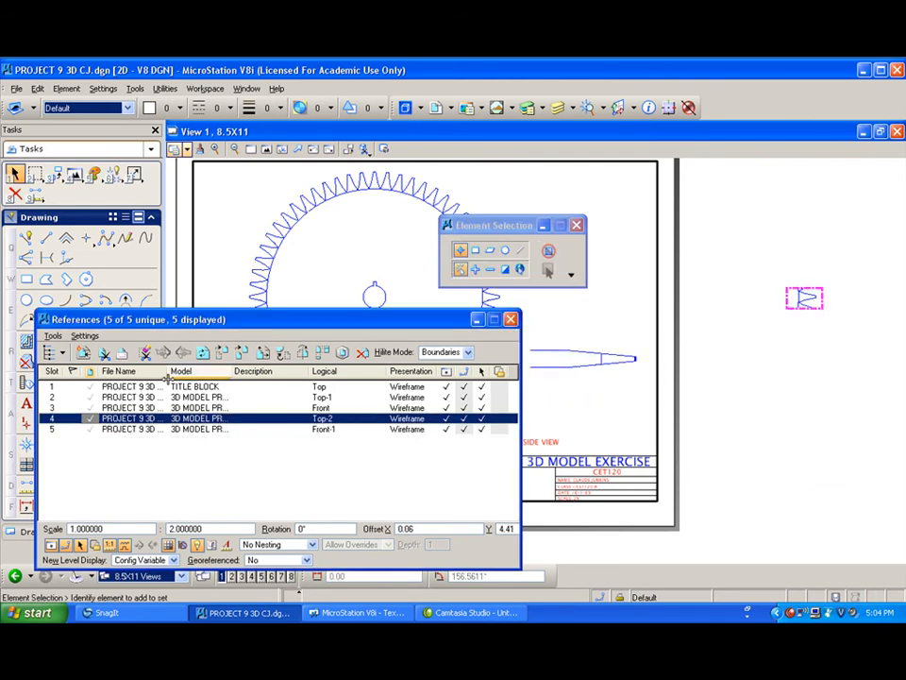
{"action": "double_click", "coordinate": [210, 529]}
{"action": "type", "text": "1"}
{"action": "double_click", "coordinate": [73, 528]}
{"action": "type", "text": "1"}
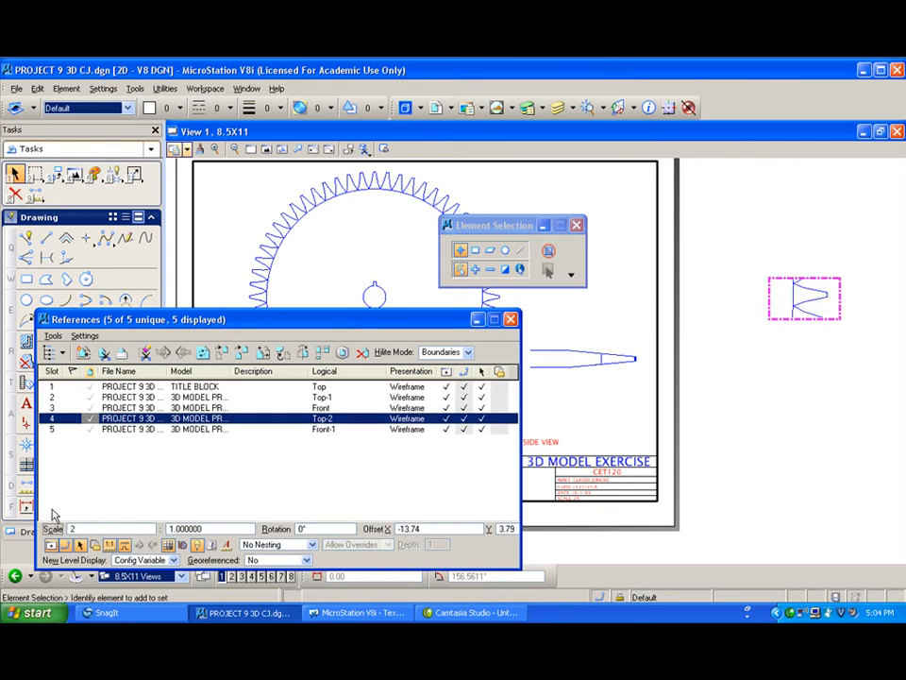
{"action": "key", "text": "Tab"}
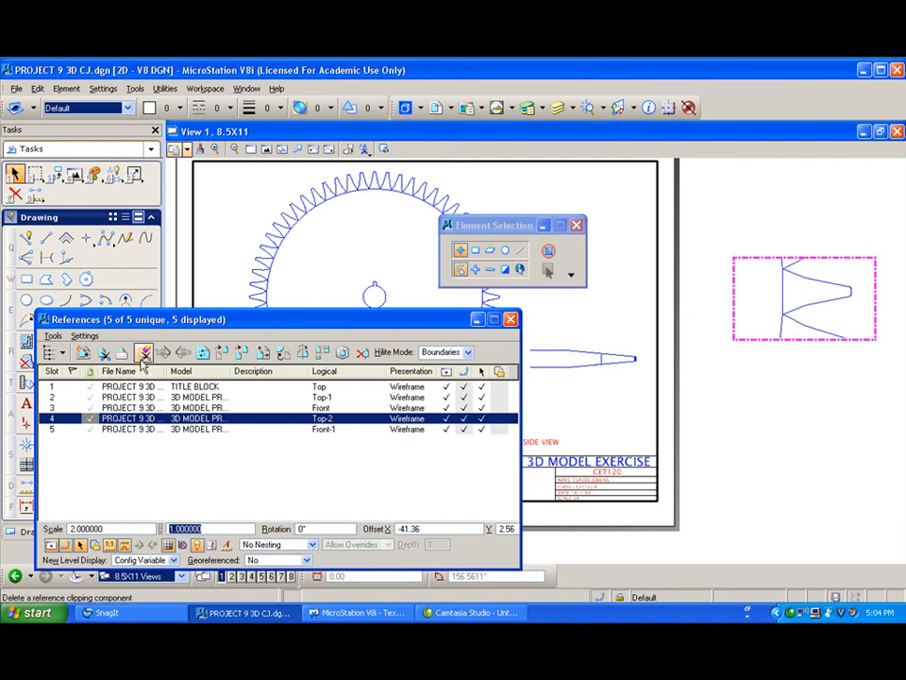
Step: Move the enlarged Top-2 tooth reference inside the sheet border, above the enlarged Front-1 tooth section
{"action": "left_click", "coordinate": [221, 351]}
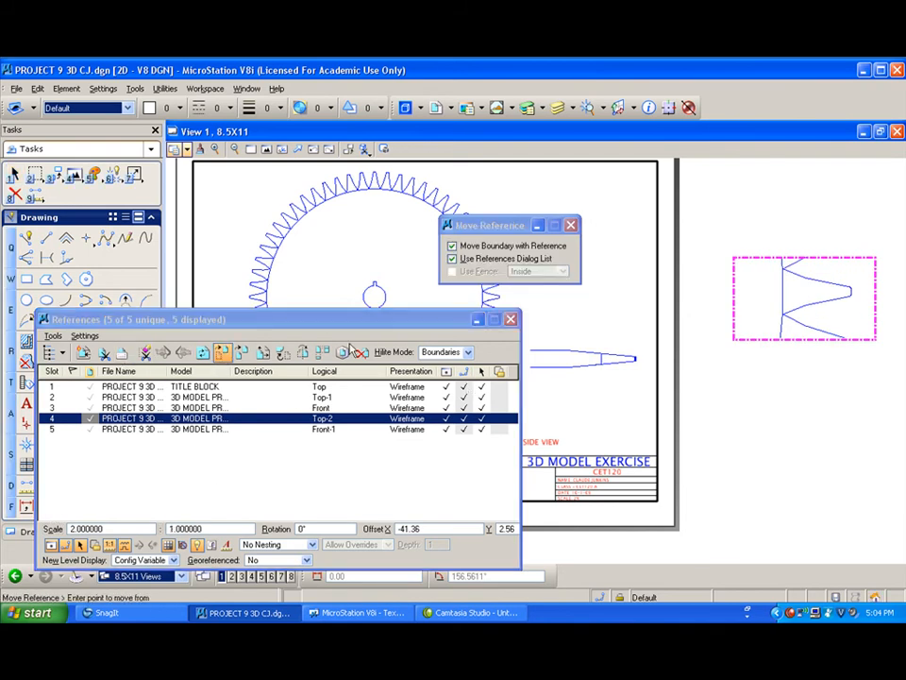
{"action": "left_click", "coordinate": [829, 300]}
{"action": "left_click_drag", "start_coordinate": [509, 225], "coordinate": [351, 202]}
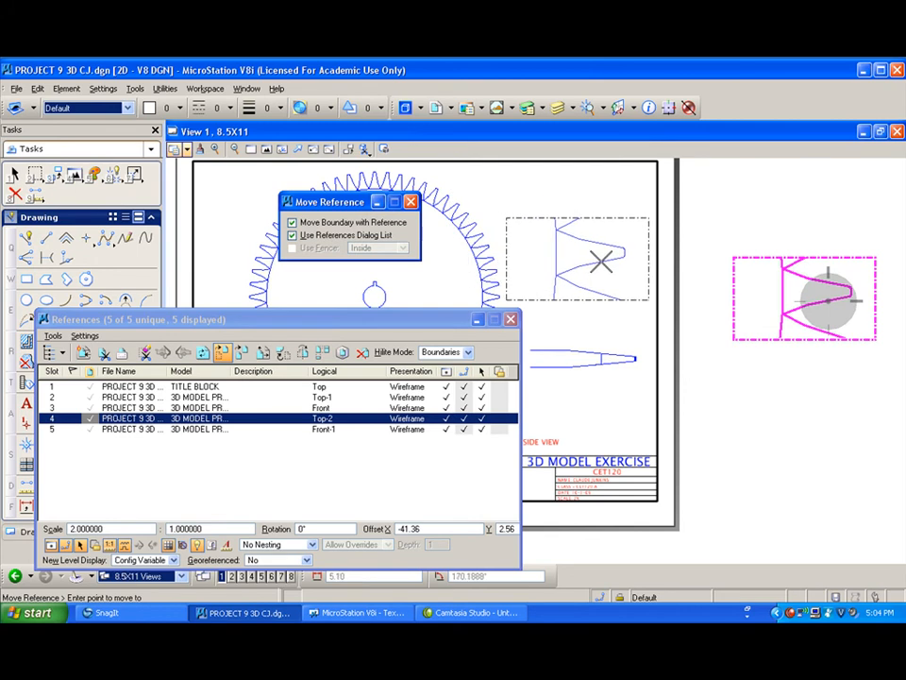
{"action": "left_click", "coordinate": [602, 262]}
{"action": "key", "text": "Escape"}
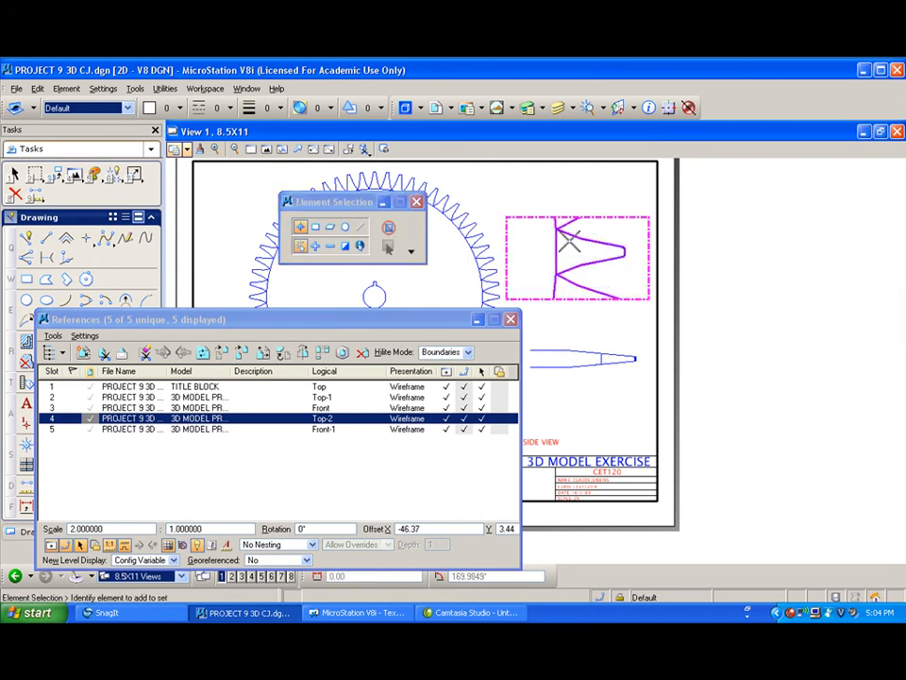
Step: Shift the Top-2 reference horizontally so its tooth tip lines up with the Front-1 section's tip, and close the references list
{"action": "left_click", "coordinate": [222, 352]}
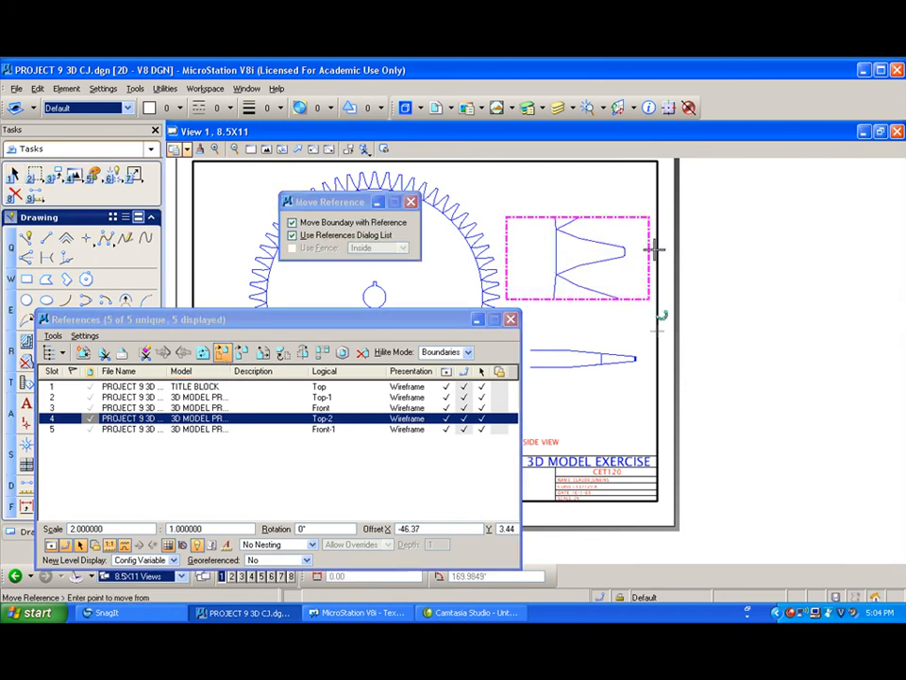
{"action": "left_click", "coordinate": [623, 250]}
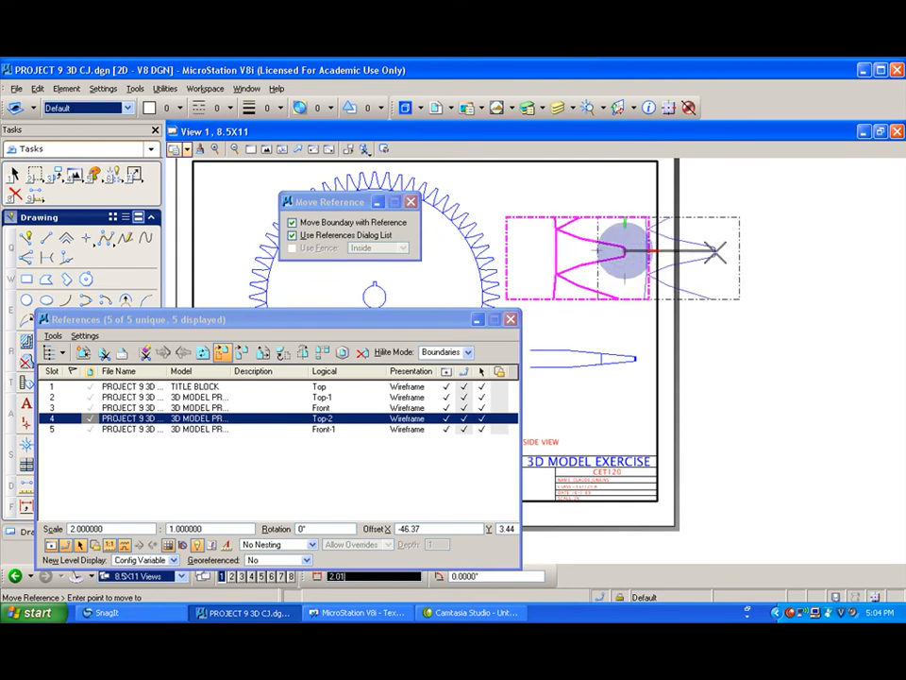
{"action": "left_click", "coordinate": [636, 358]}
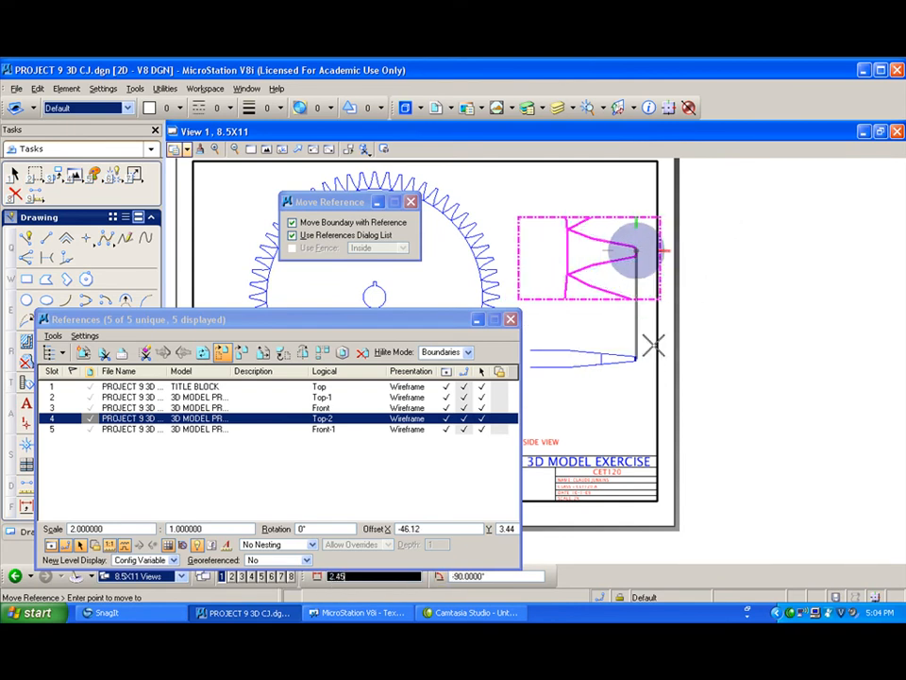
{"action": "key", "text": "Escape"}
{"action": "left_click", "coordinate": [511, 319]}
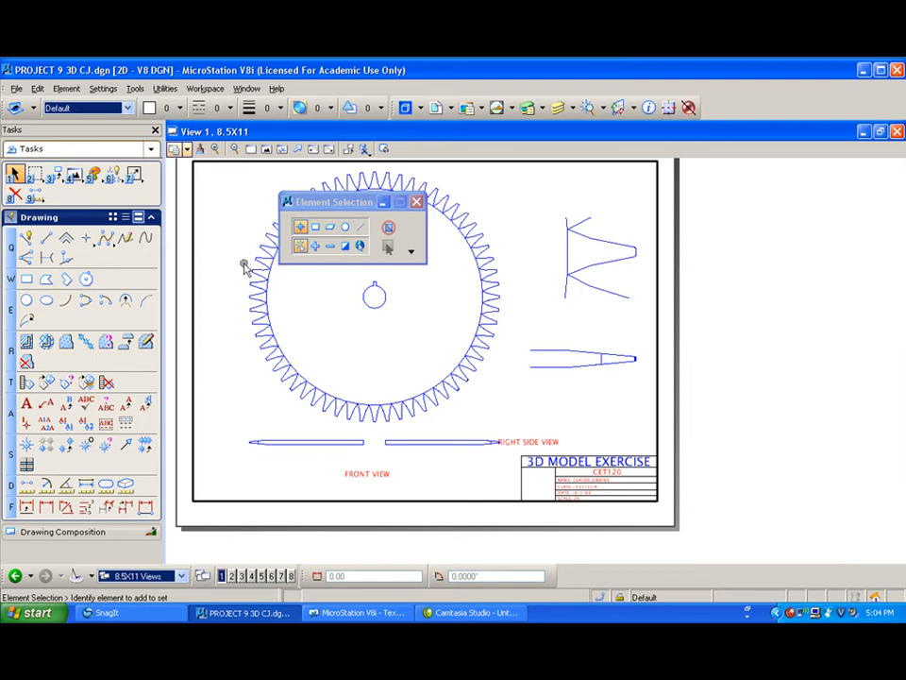
Step: Fit the sheet in the view and place a copy of the RIGHT SIDE VIEW label beneath each of the two enlarged tooth details
{"action": "left_click", "coordinate": [266, 151]}
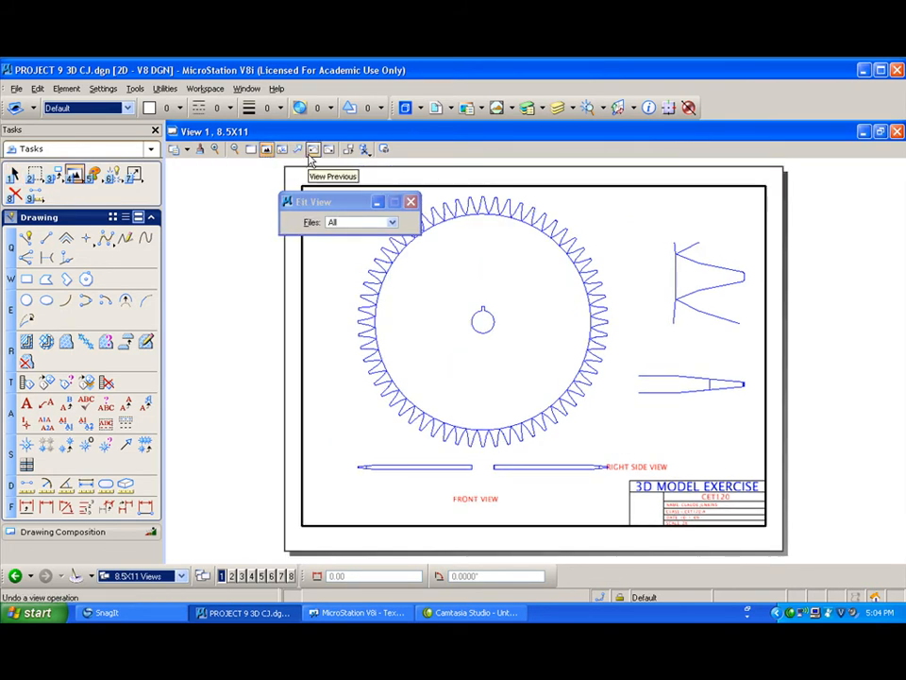
{"action": "left_click", "coordinate": [54, 175]}
{"action": "left_click", "coordinate": [82, 186]}
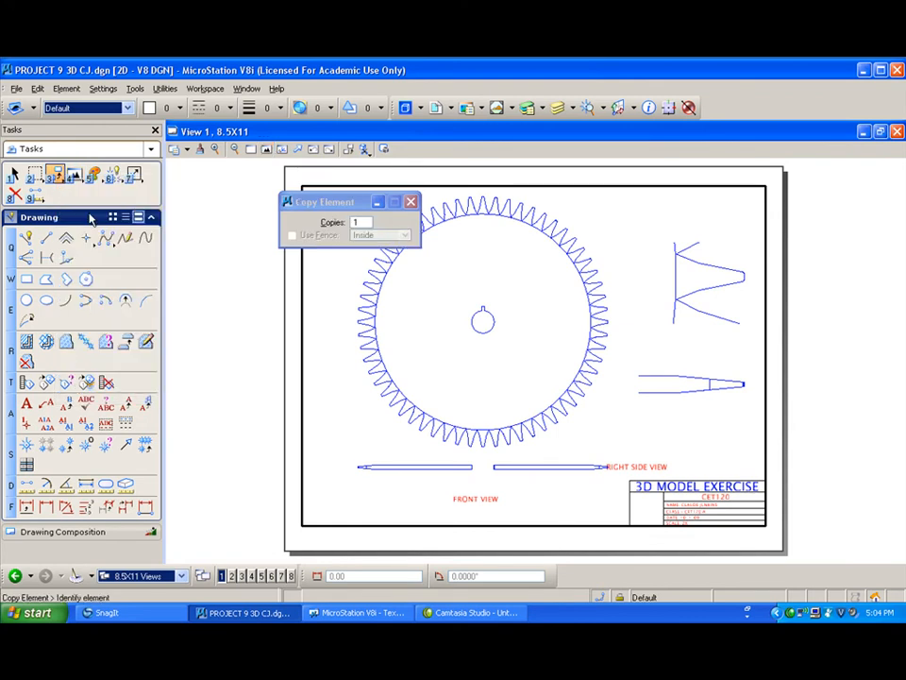
{"action": "left_click", "coordinate": [636, 466]}
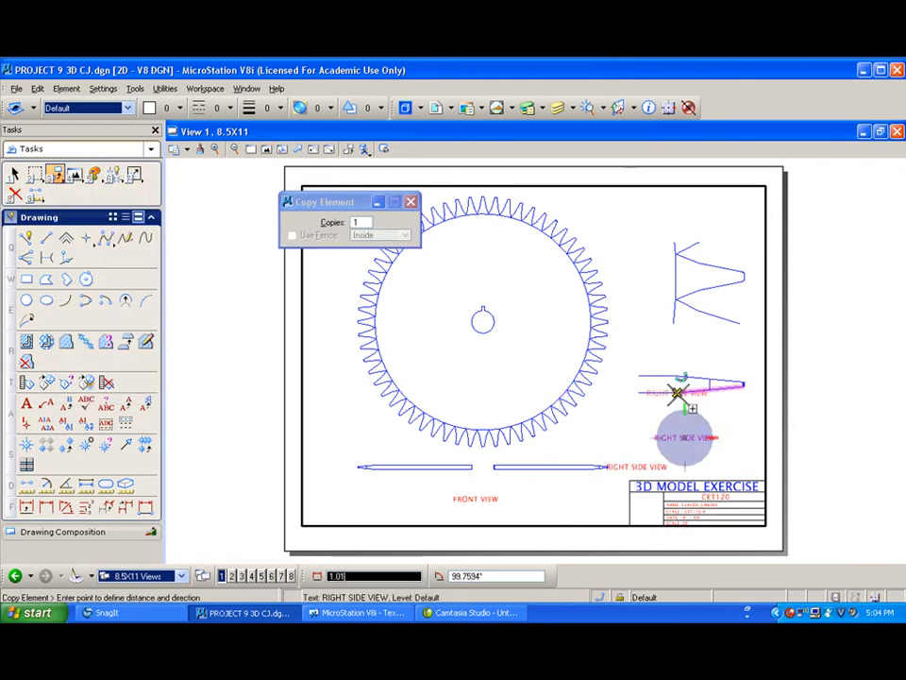
{"action": "left_click", "coordinate": [680, 349]}
{"action": "right_click", "coordinate": [624, 450]}
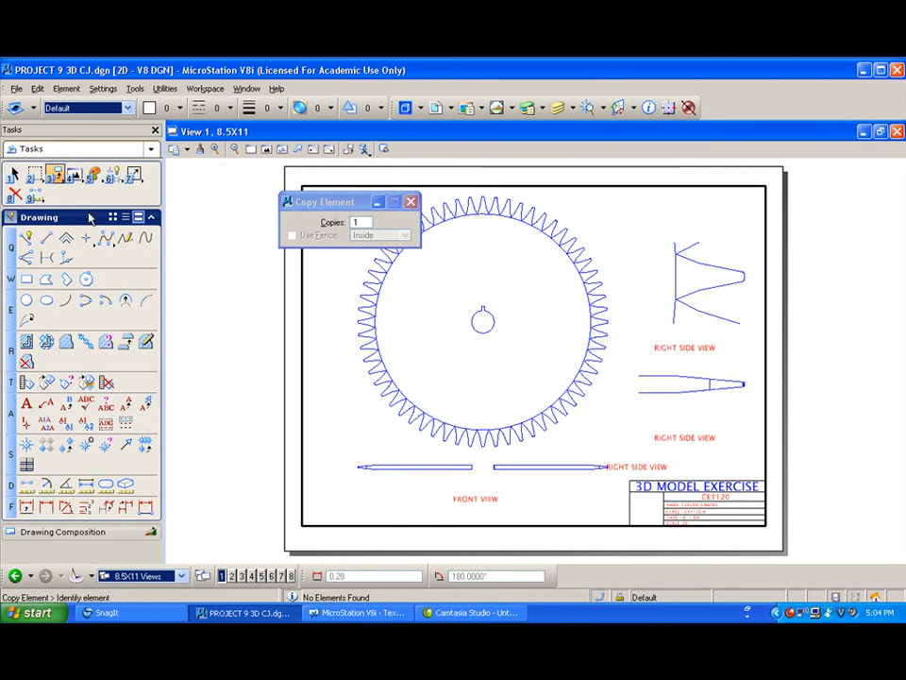
Step: Move the original RIGHT SIDE VIEW label to just below the full gear, above the front section
{"action": "left_click", "coordinate": [54, 174]}
{"action": "left_click", "coordinate": [81, 202]}
{"action": "left_click", "coordinate": [639, 463]}
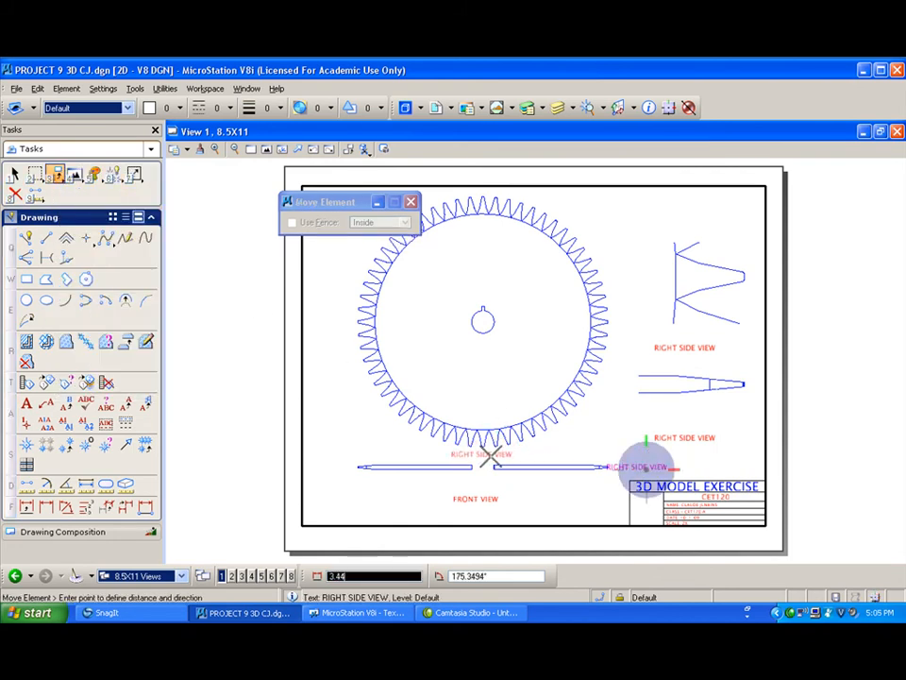
{"action": "left_click", "coordinate": [483, 453]}
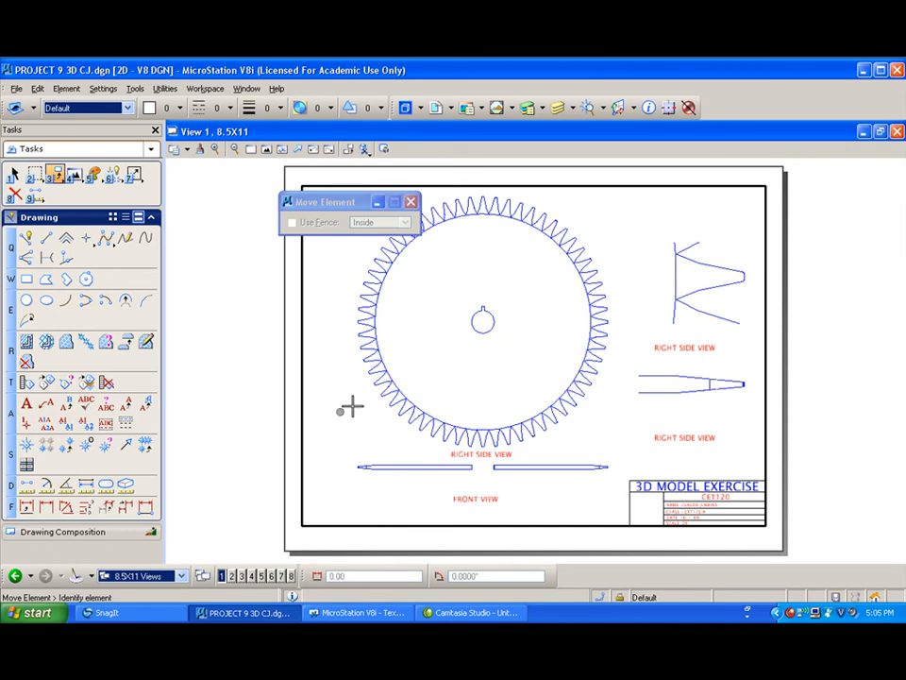
Step: Set the active level to DIMENSIONS and the active color to red (3) for drawing the detail outline
{"action": "left_click", "coordinate": [26, 301]}
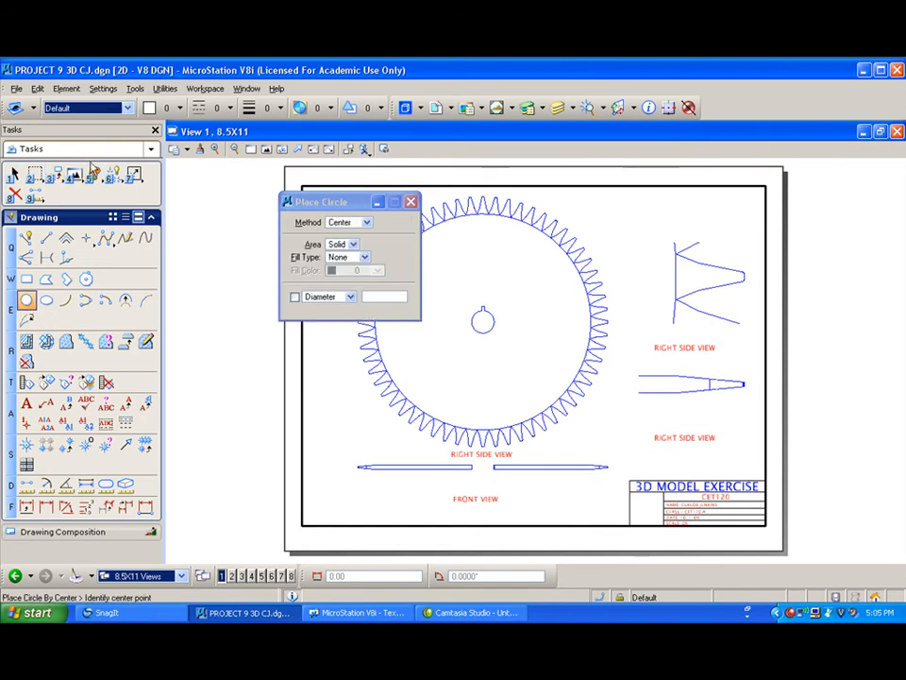
{"action": "left_click", "coordinate": [128, 107]}
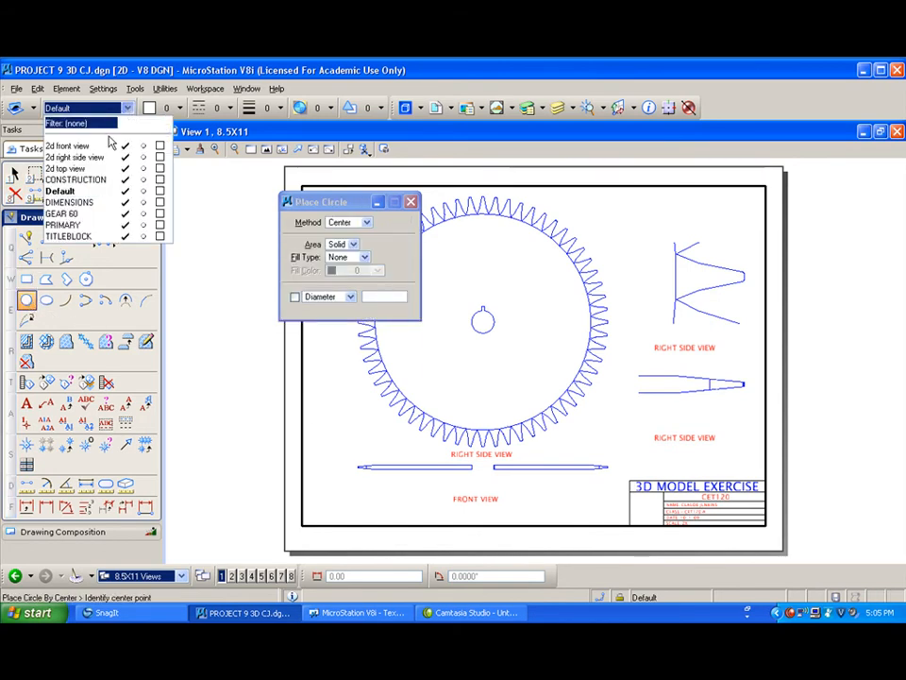
{"action": "left_click", "coordinate": [85, 203]}
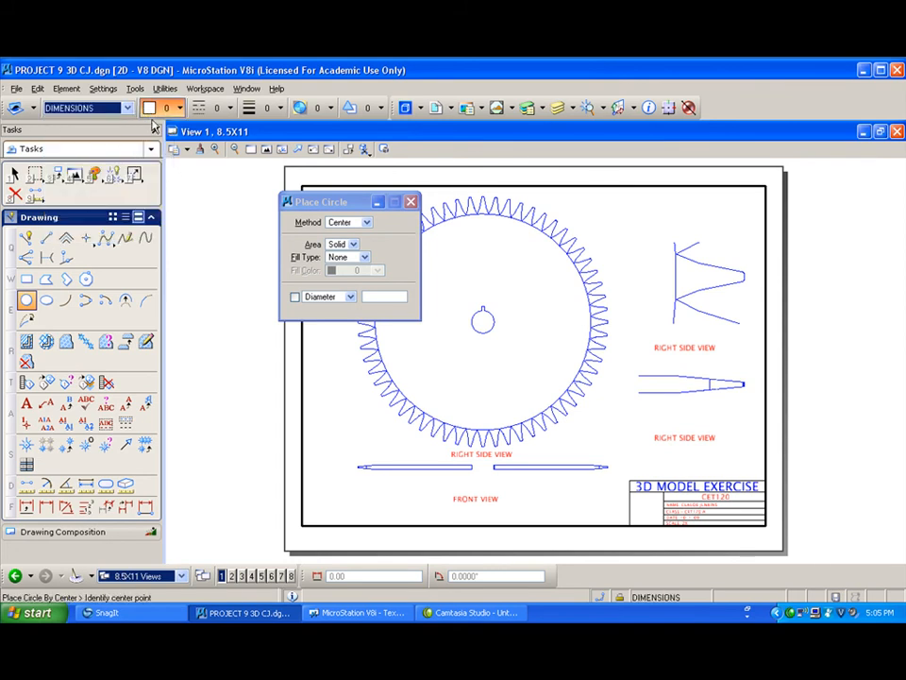
{"action": "left_click", "coordinate": [175, 108]}
{"action": "left_click", "coordinate": [188, 171]}
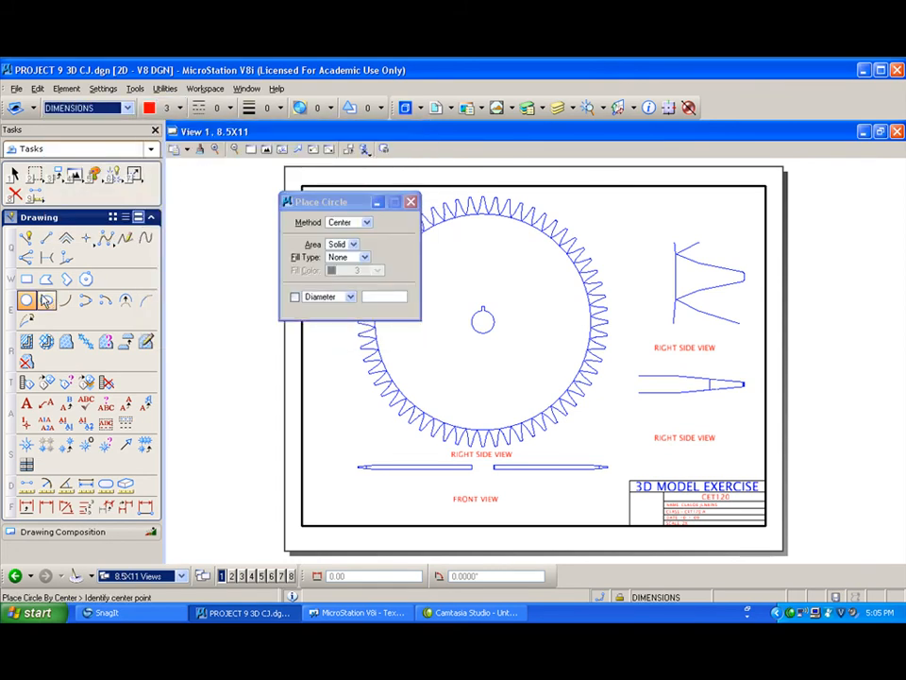
Step: Draw an ellipse around the enlarged Top-2 tooth, with radii of about 0.99 vertically and 1.52 horizontally
{"action": "left_click", "coordinate": [694, 279]}
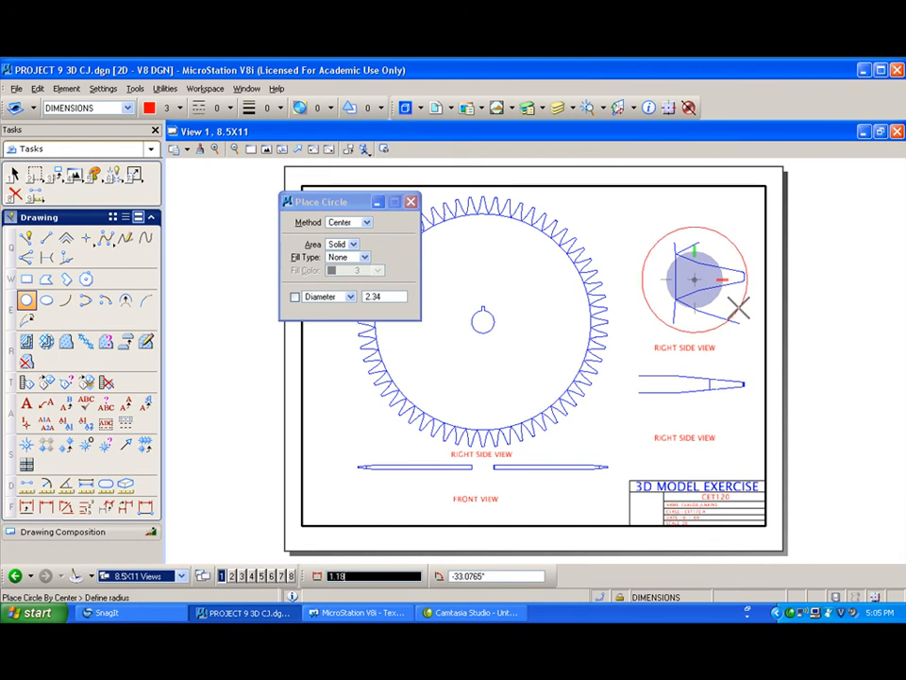
{"action": "right_click", "coordinate": [709, 304]}
{"action": "left_click", "coordinate": [47, 300]}
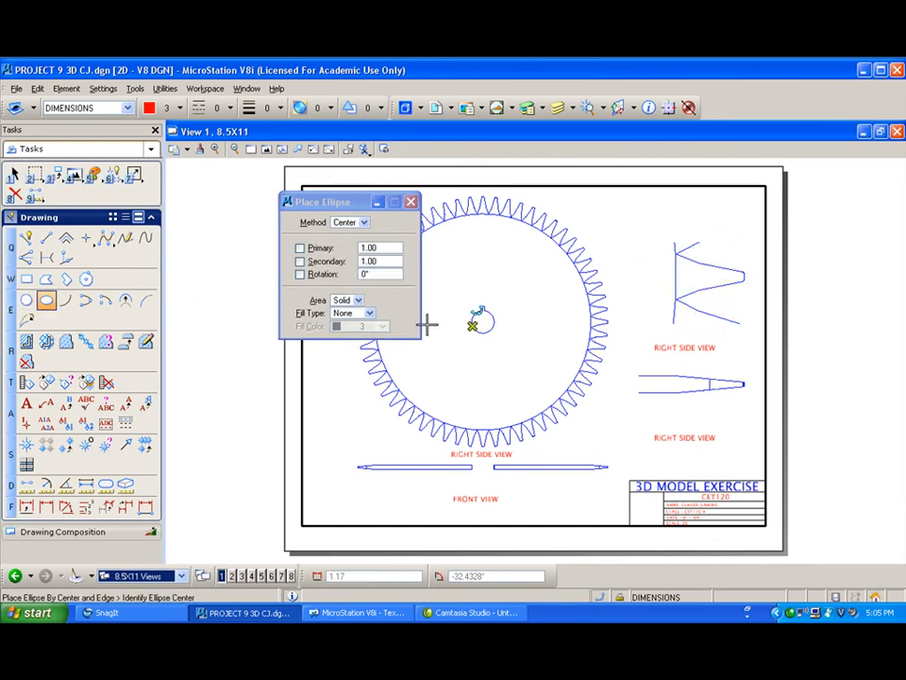
{"action": "left_click", "coordinate": [688, 282]}
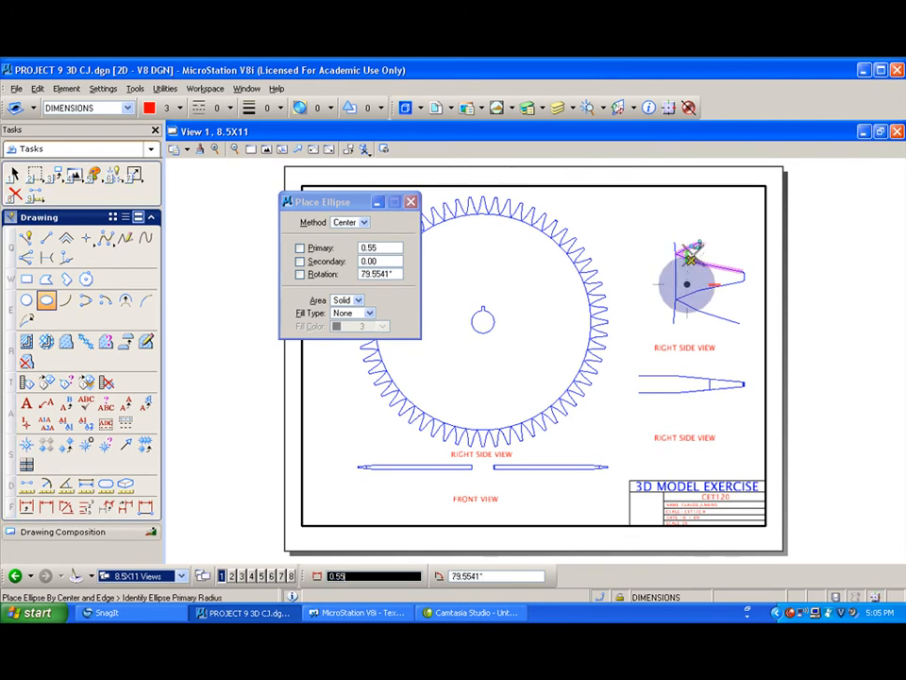
{"action": "left_click", "coordinate": [686, 240]}
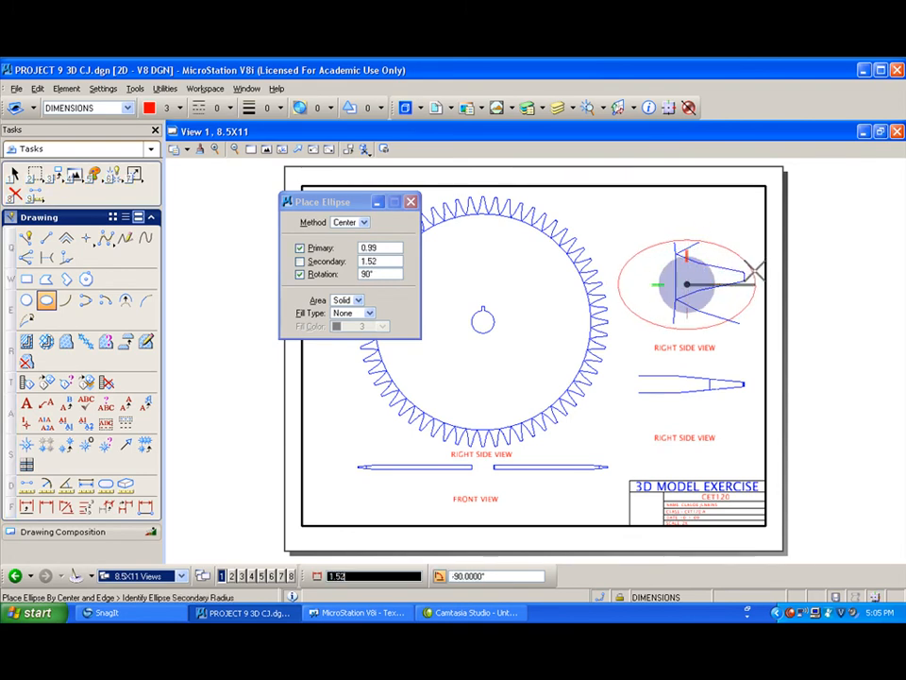
{"action": "left_click", "coordinate": [753, 268]}
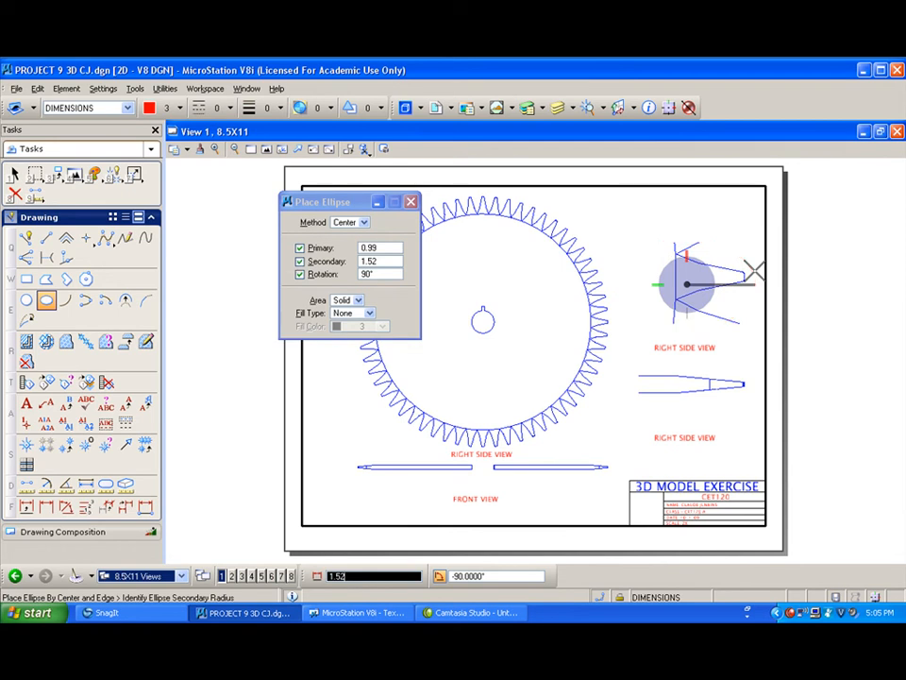
{"action": "left_click_drag", "start_coordinate": [44, 180], "coordinate": [76, 185]}
{"action": "left_click", "coordinate": [684, 244]}
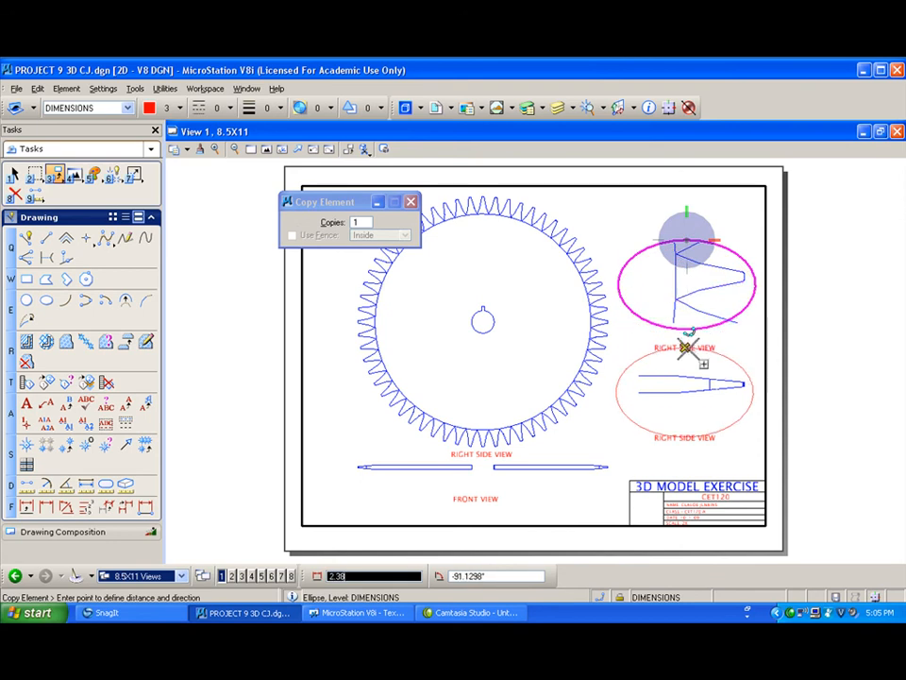
{"action": "right_click", "coordinate": [699, 378]}
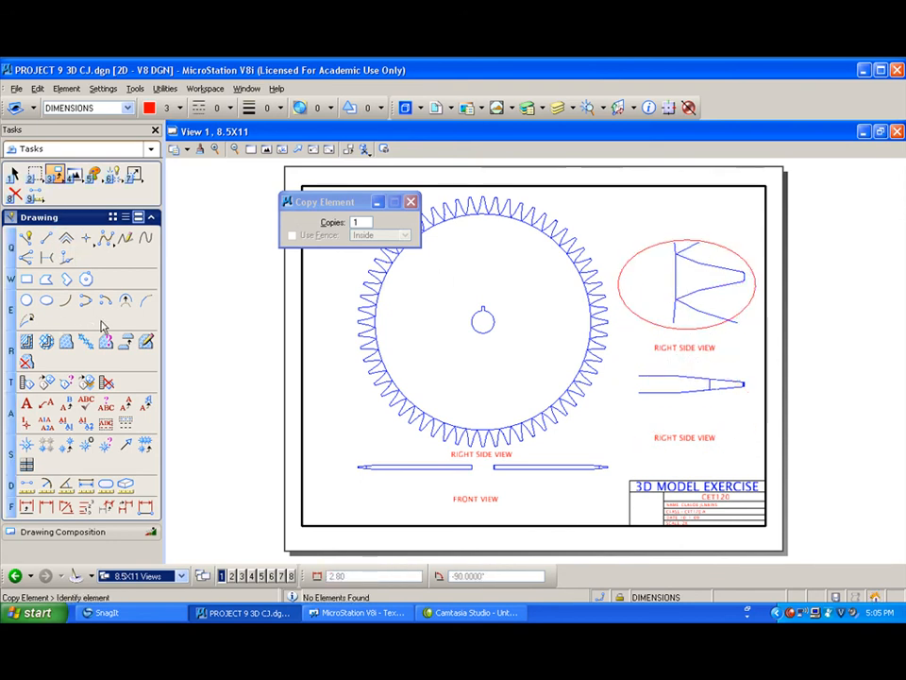
Step: Activate Place Fence with the Block fence type and bring up the available fence tools
{"action": "left_click", "coordinate": [34, 176]}
{"action": "left_click", "coordinate": [408, 224]}
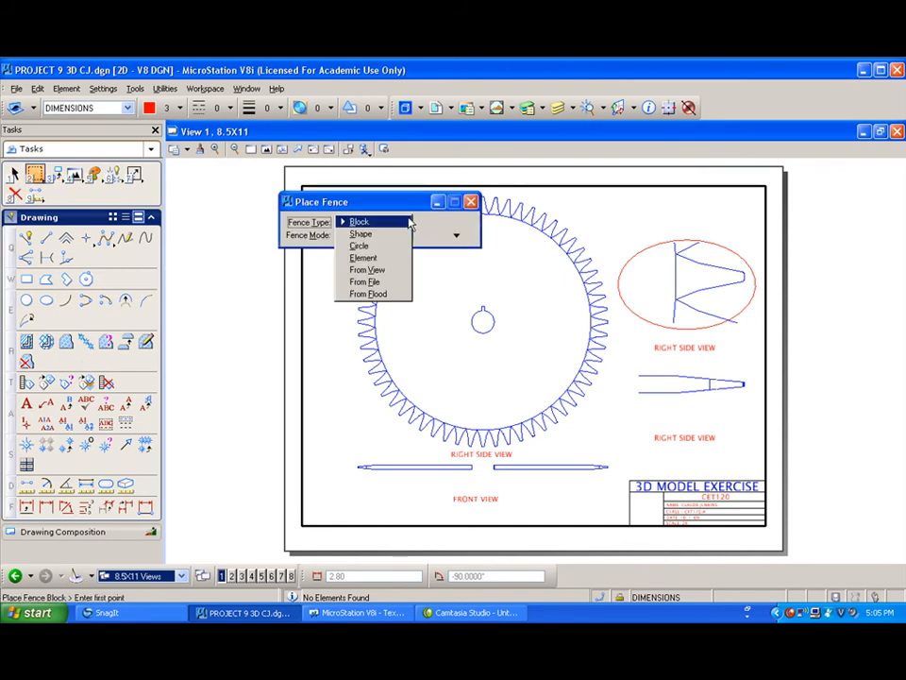
{"action": "left_click", "coordinate": [395, 205]}
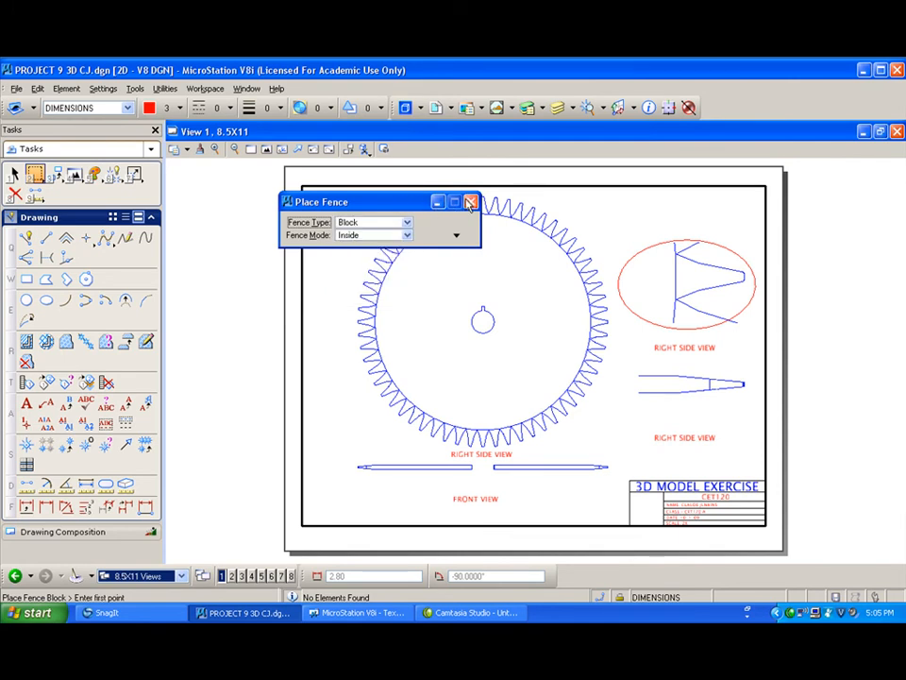
{"action": "left_click", "coordinate": [37, 171]}
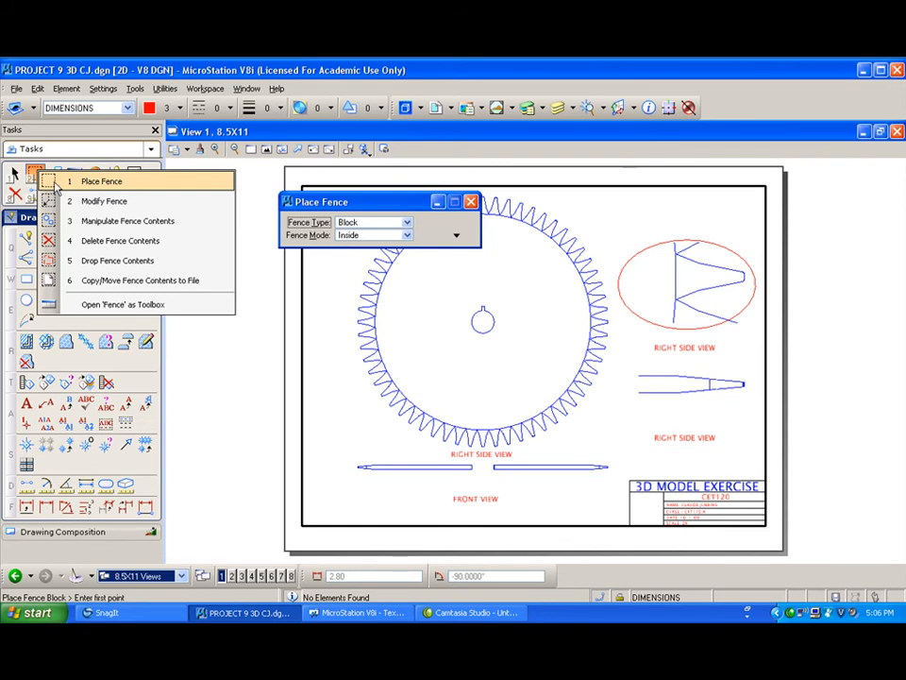
Step: Clip the Top-2 reference to a block fence placed around the single tooth in the upper enlarged view
{"action": "left_click", "coordinate": [58, 182]}
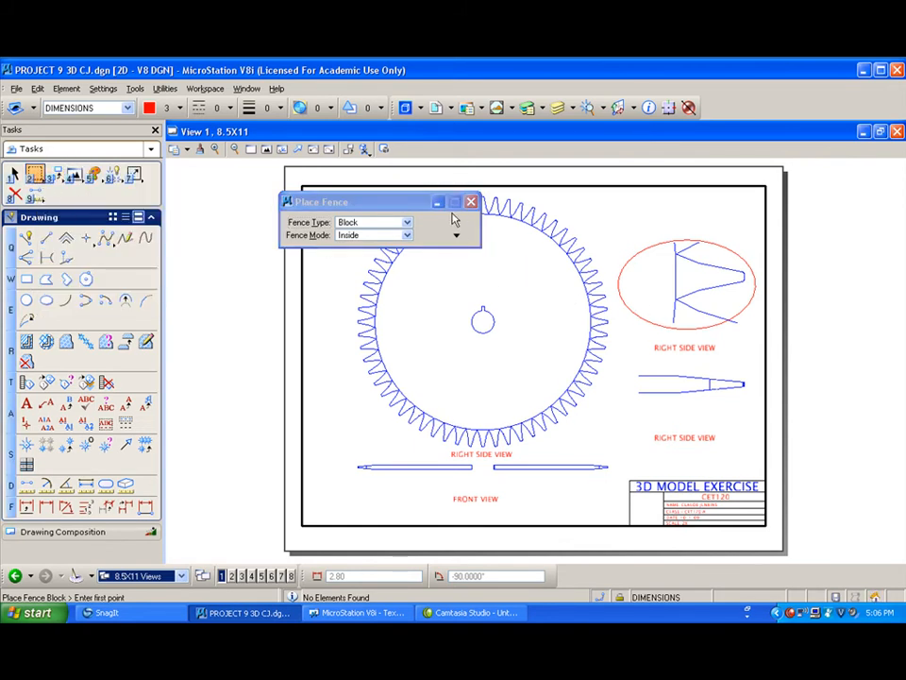
{"action": "left_click", "coordinate": [664, 304]}
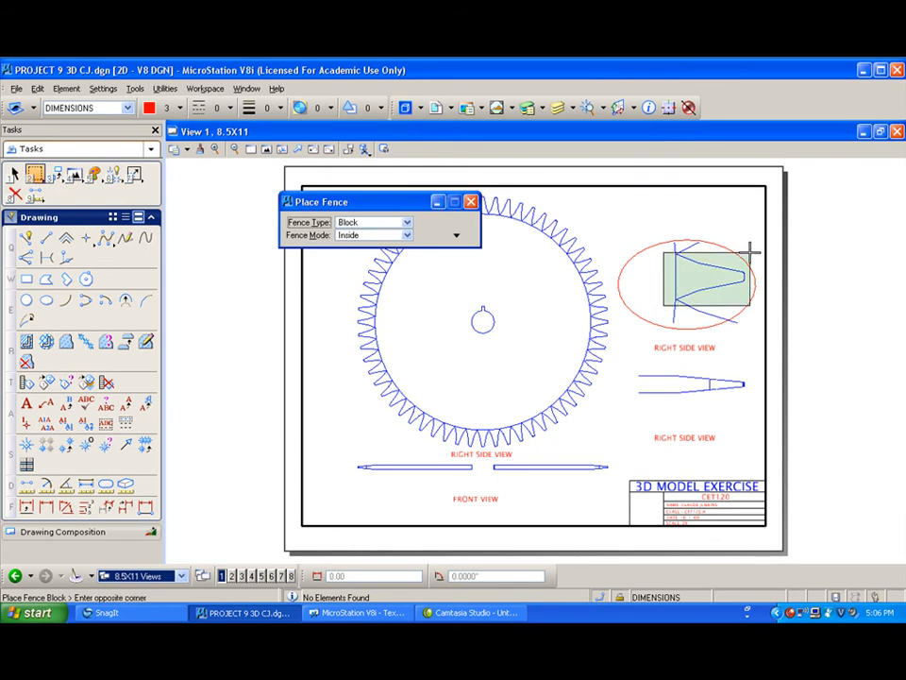
{"action": "left_click", "coordinate": [750, 251]}
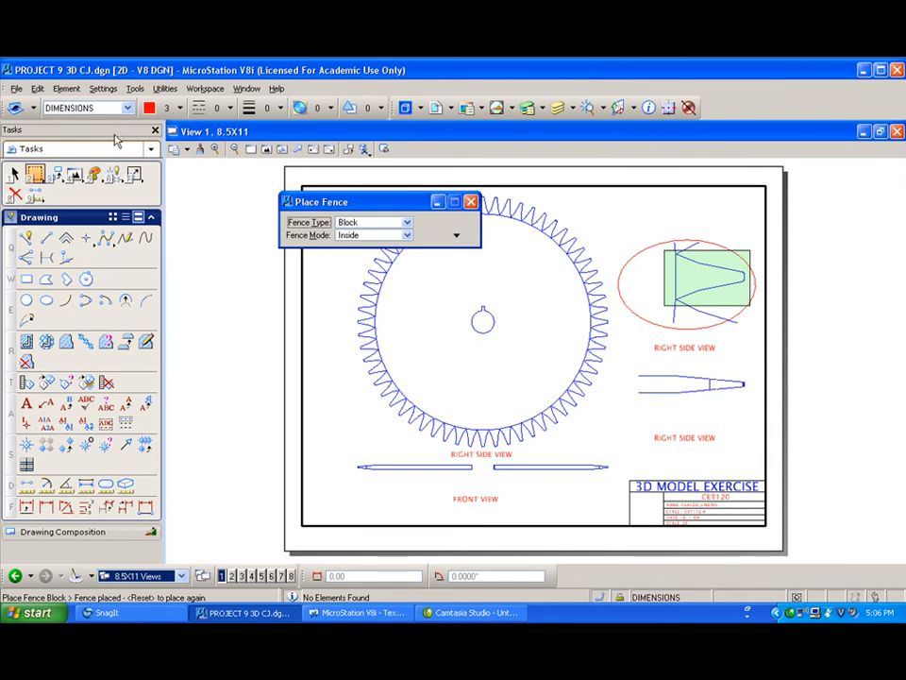
{"action": "left_click", "coordinate": [436, 107]}
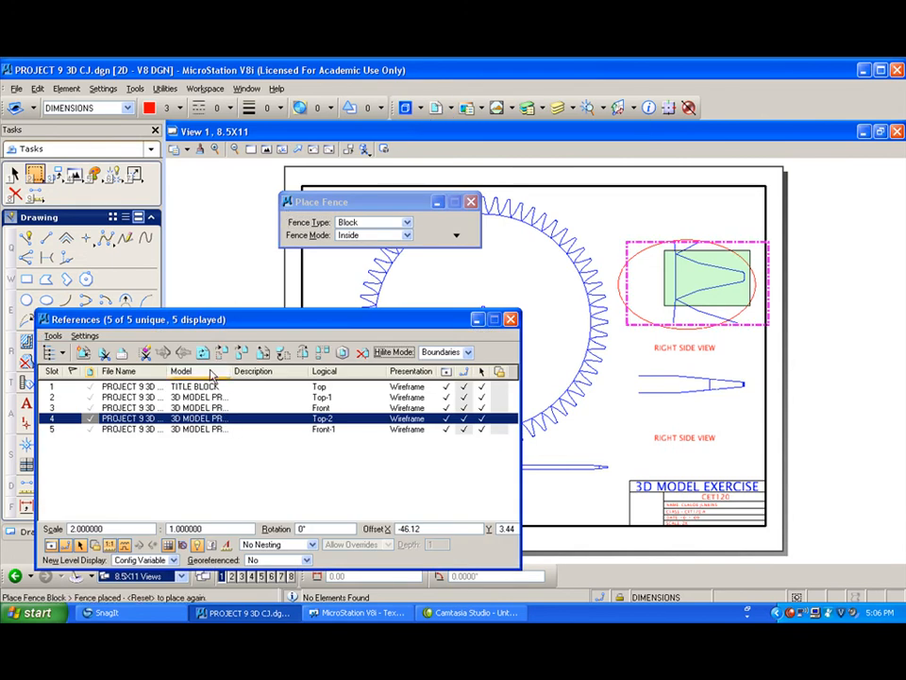
{"action": "left_click", "coordinate": [102, 352]}
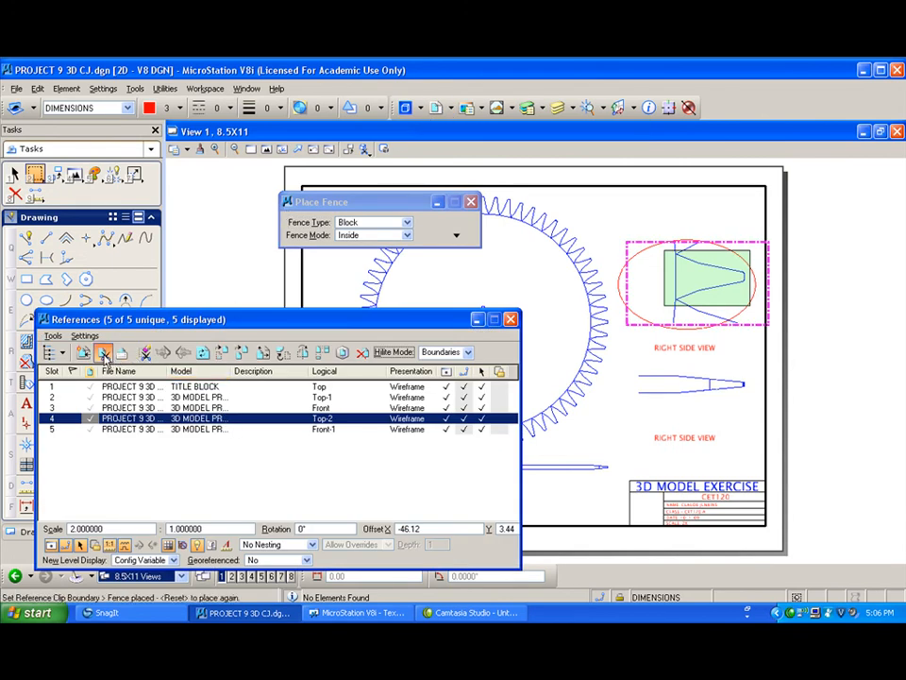
{"action": "left_click", "coordinate": [839, 326]}
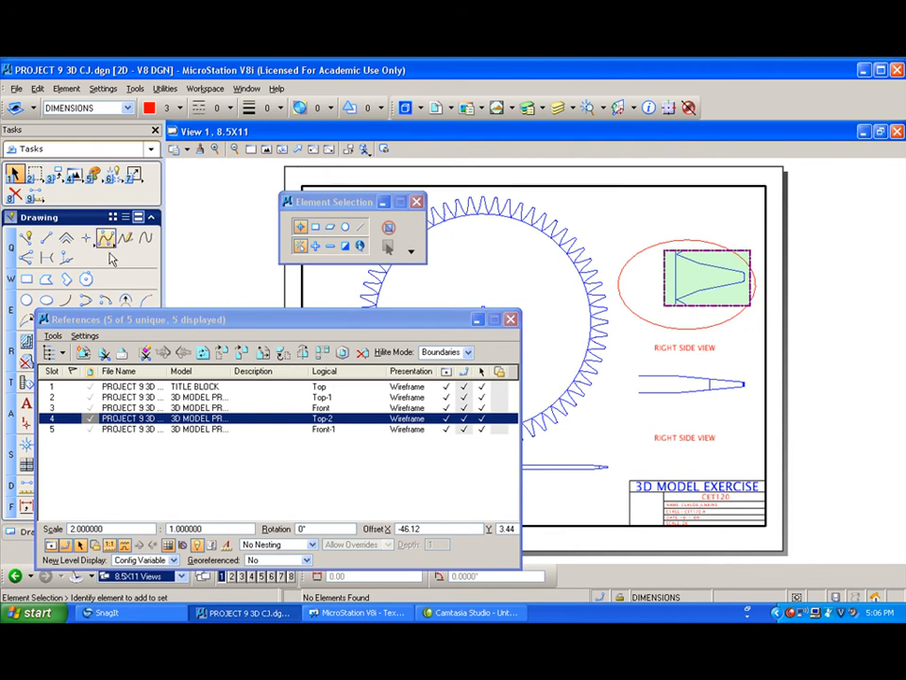
Step: Clip the Front-1 reference to a block fence around the tooth tip in the lower enlarged view
{"action": "left_click", "coordinate": [36, 179]}
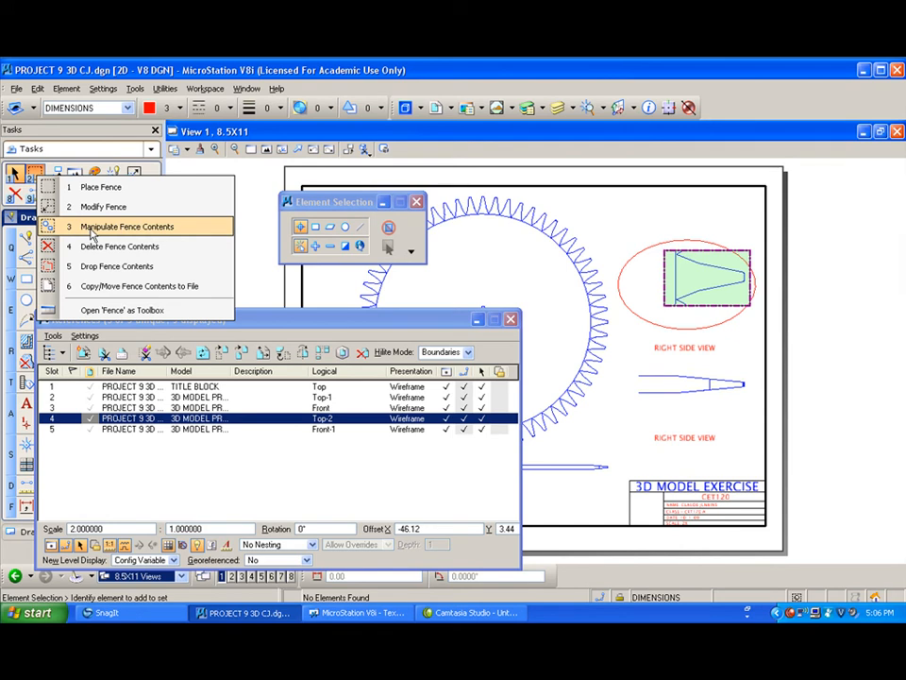
{"action": "left_click", "coordinate": [99, 188]}
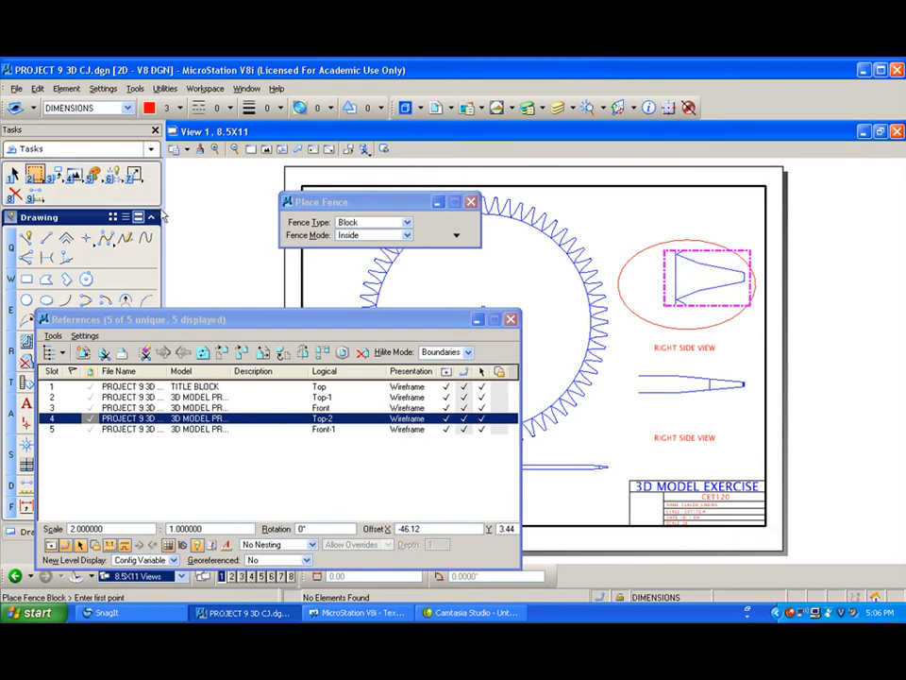
{"action": "left_click", "coordinate": [665, 362]}
{"action": "left_click", "coordinate": [750, 413]}
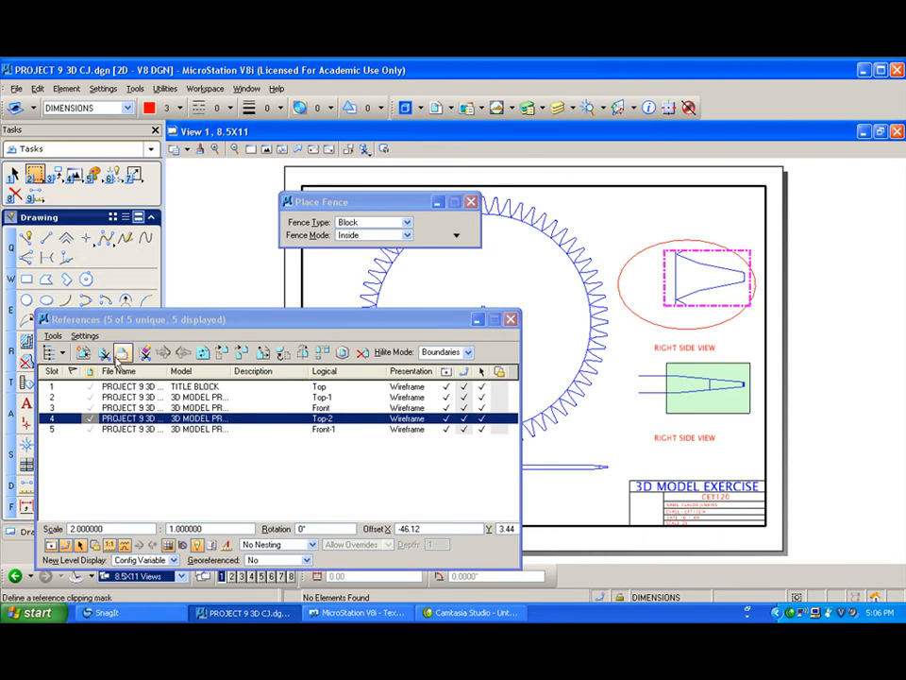
{"action": "left_click", "coordinate": [129, 430]}
{"action": "left_click", "coordinate": [104, 351]}
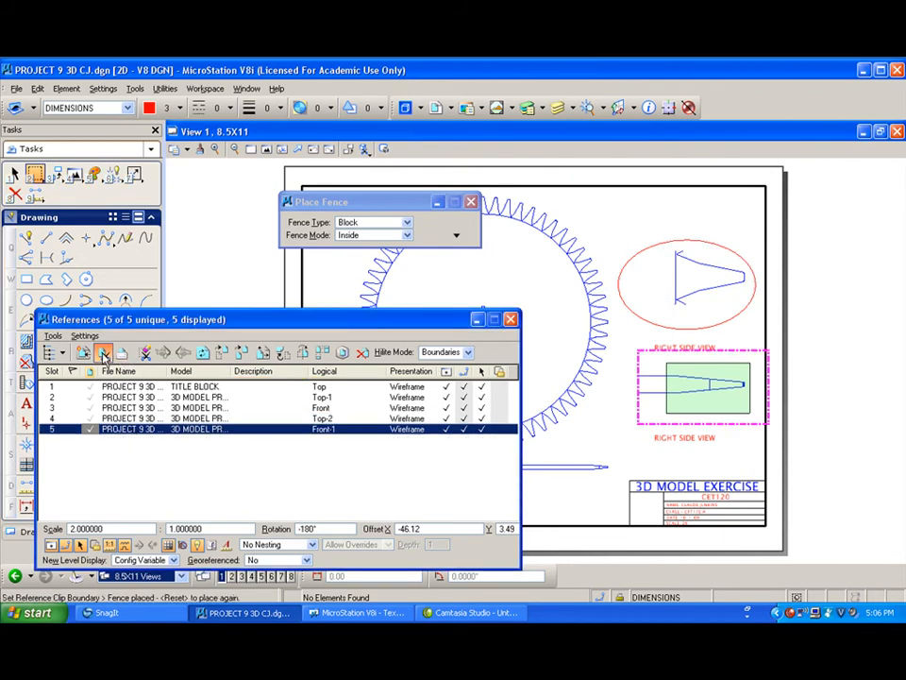
{"action": "left_click", "coordinate": [604, 220]}
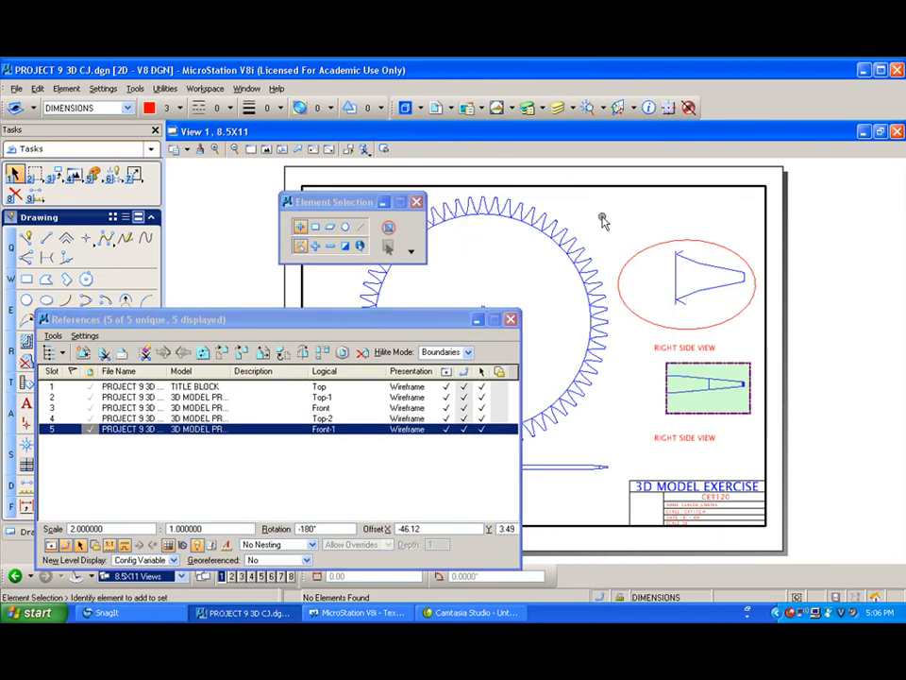
{"action": "left_click", "coordinate": [509, 320]}
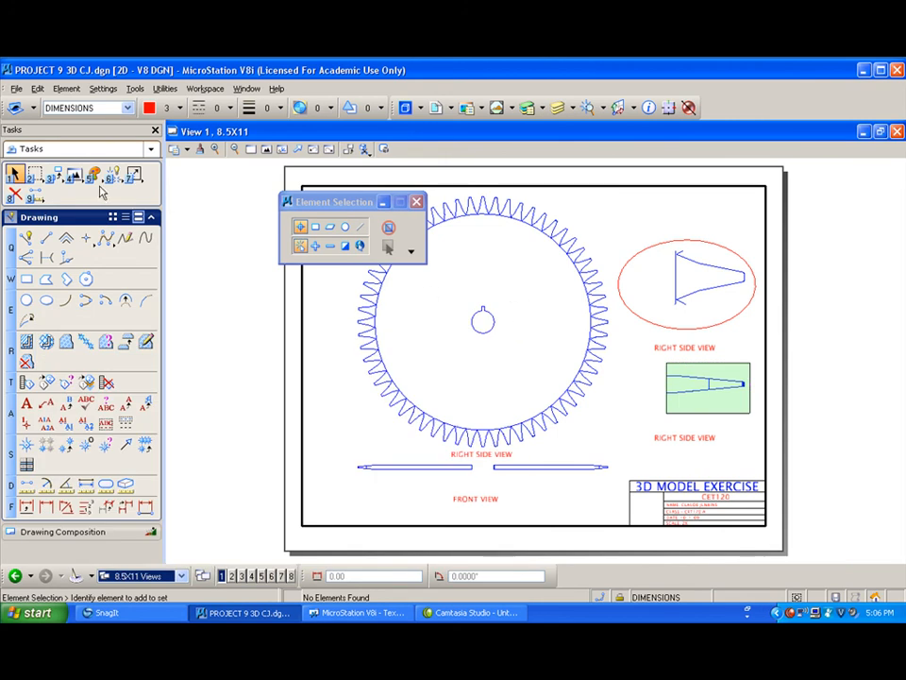
Step: Remove the fence and delete the red ellipse around the upper enlarged tooth view
{"action": "left_click", "coordinate": [35, 176]}
{"action": "left_click", "coordinate": [15, 194]}
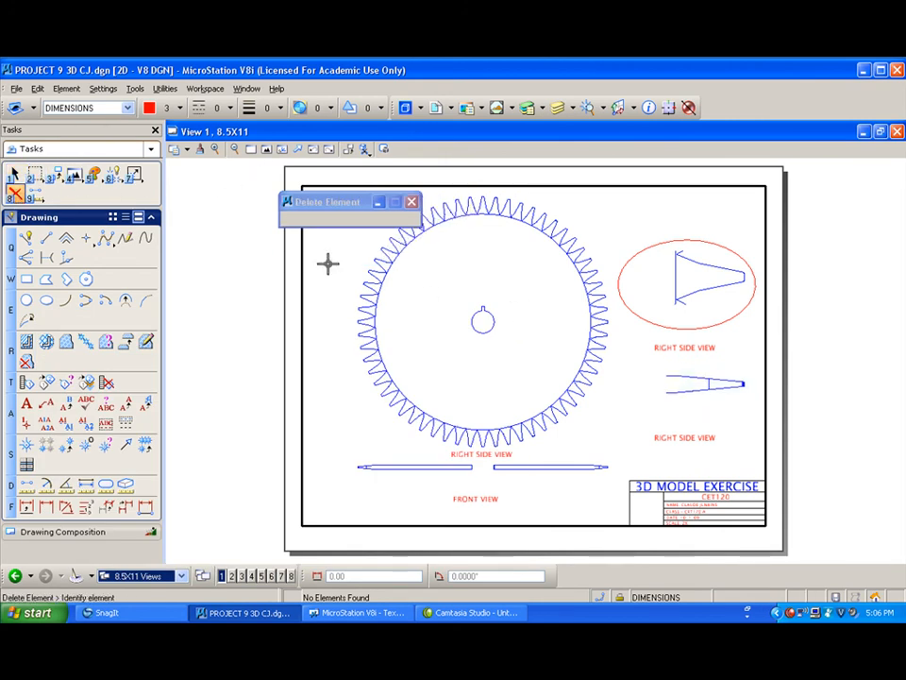
{"action": "left_click", "coordinate": [657, 320]}
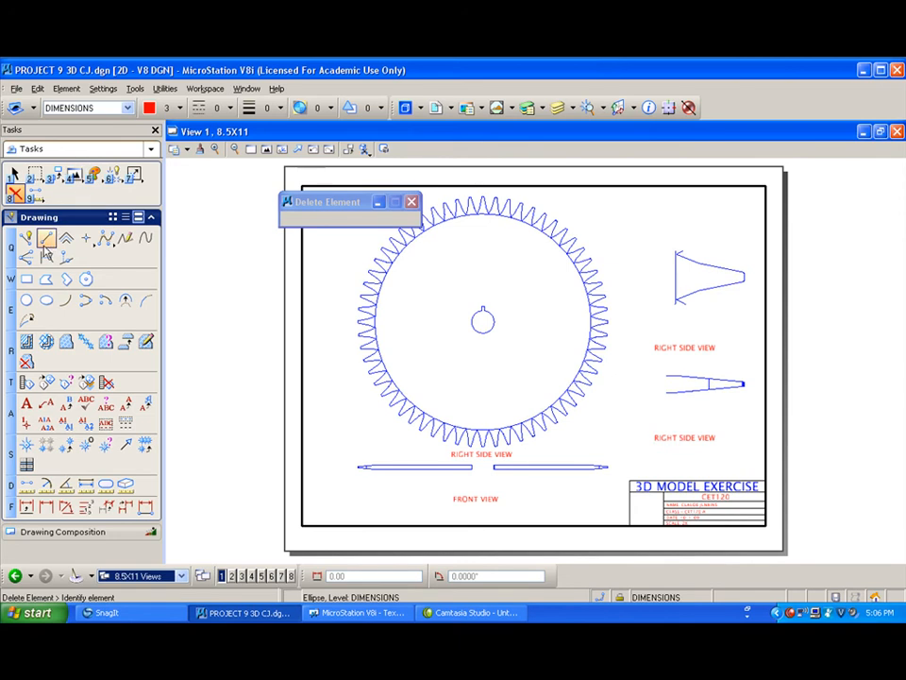
Step: Draw an orthogonal block about 2.10 by 1.28 around the upper enlarged tooth view
{"action": "left_click", "coordinate": [27, 279]}
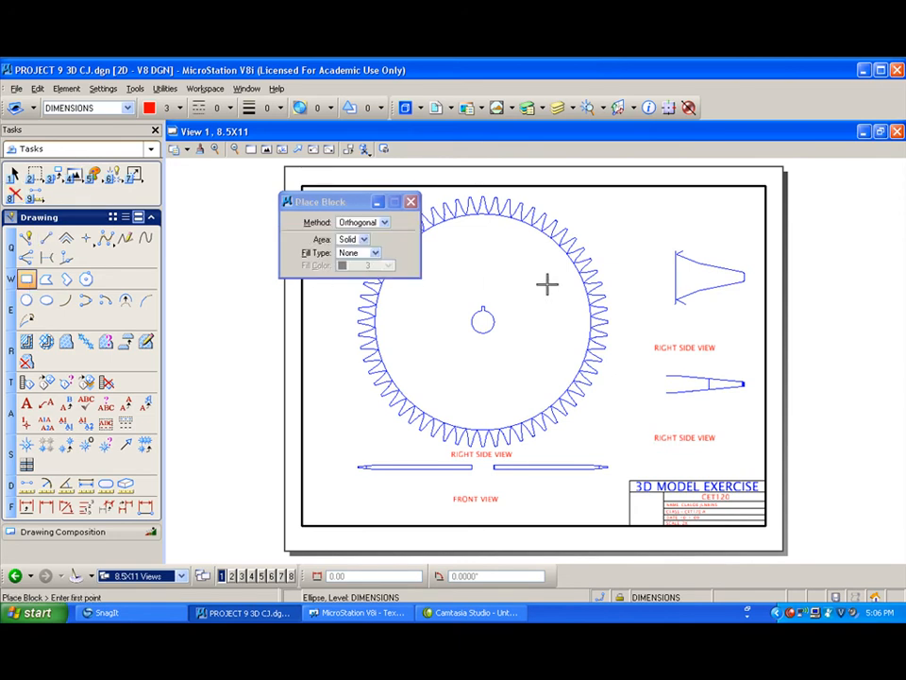
{"action": "left_click", "coordinate": [659, 305]}
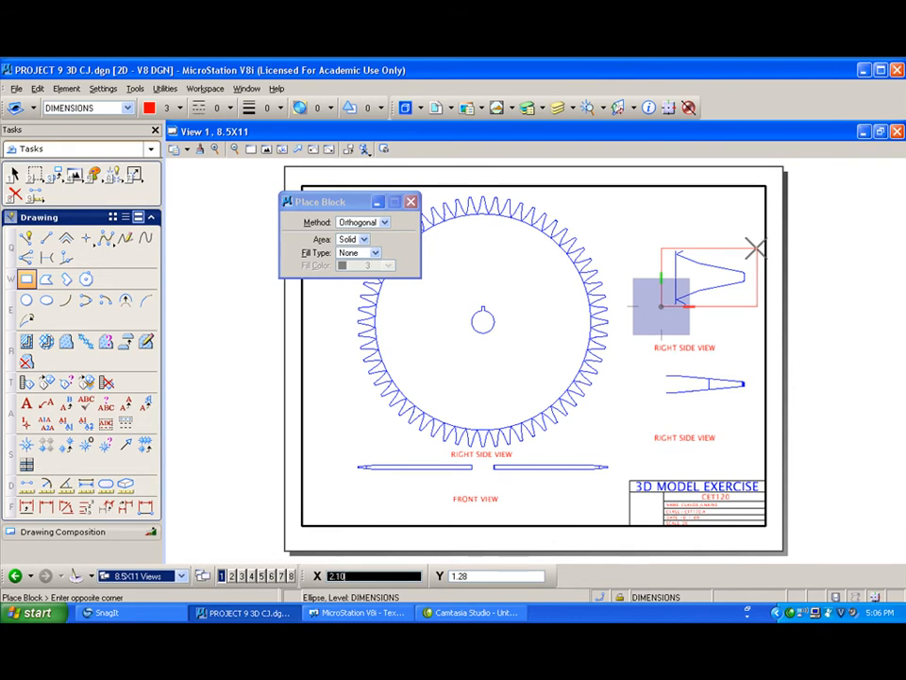
{"action": "left_click", "coordinate": [757, 248]}
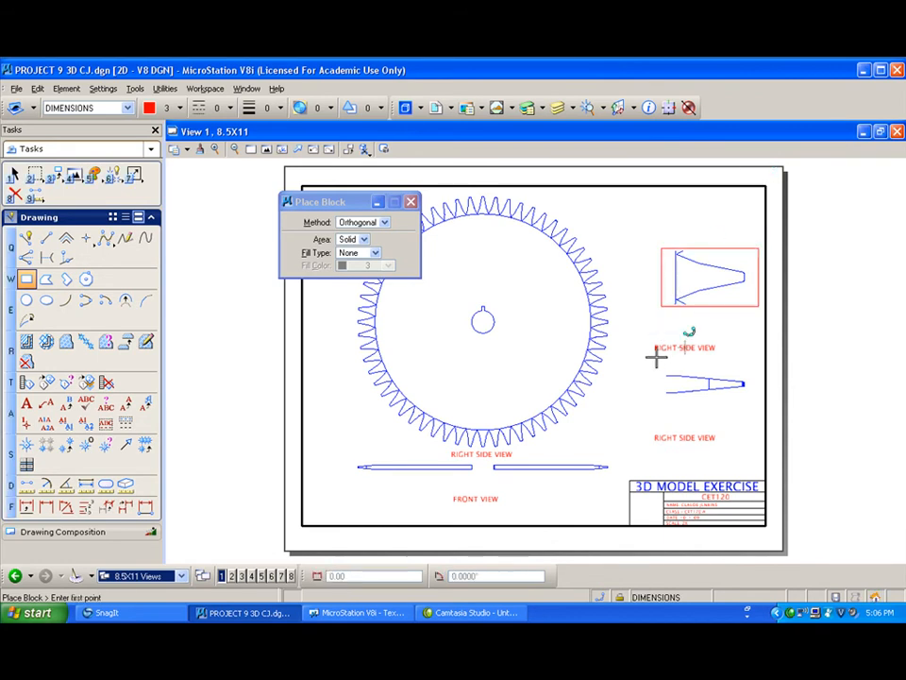
{"action": "left_click", "coordinate": [54, 176]}
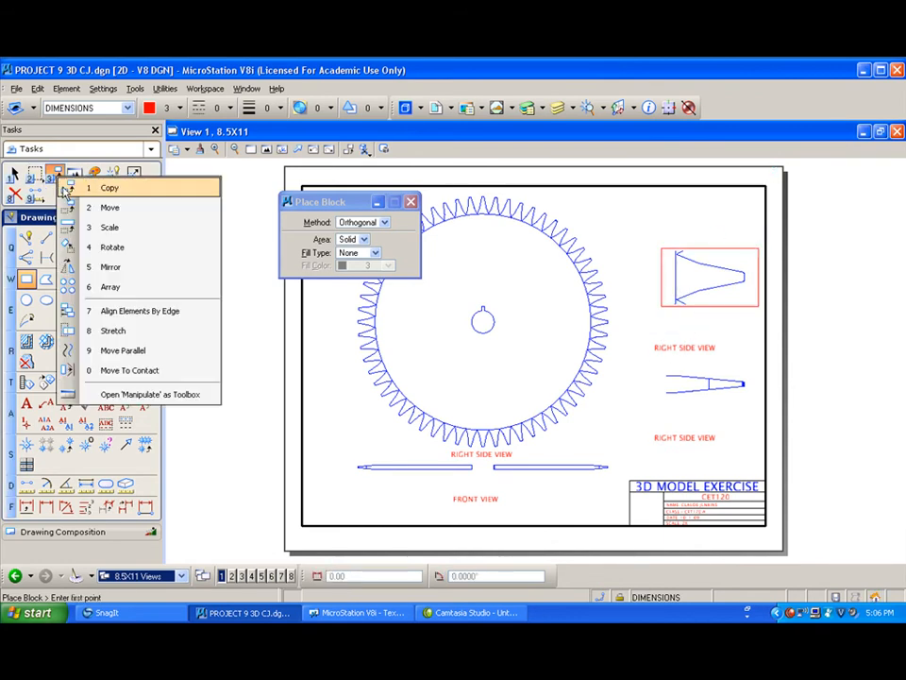
{"action": "left_click", "coordinate": [63, 189]}
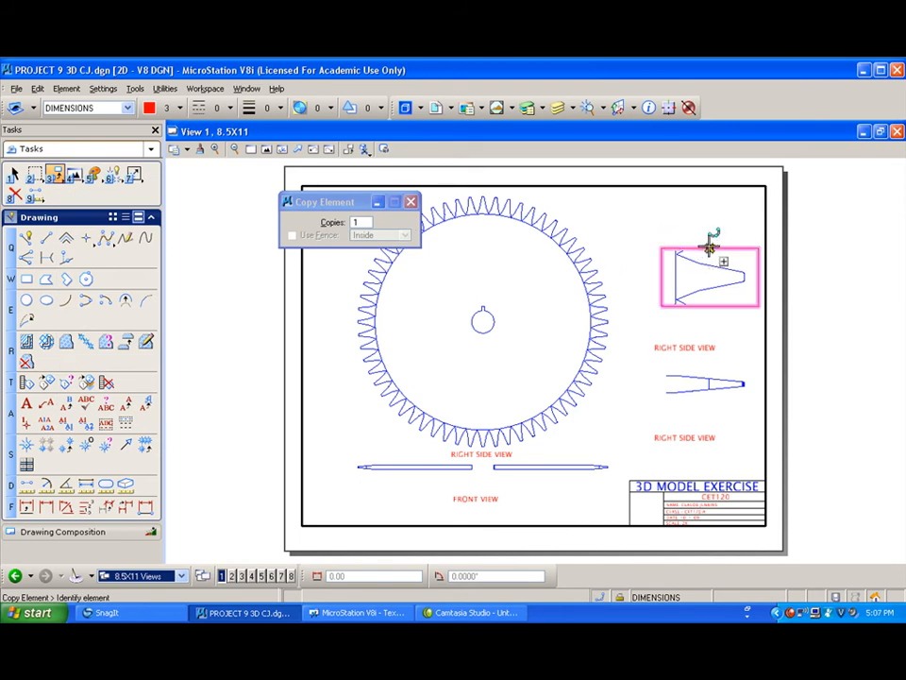
Step: Draw an orthogonal block about 0.86 by 0.34 around one tooth on the gear's right edge
{"action": "left_click", "coordinate": [26, 278]}
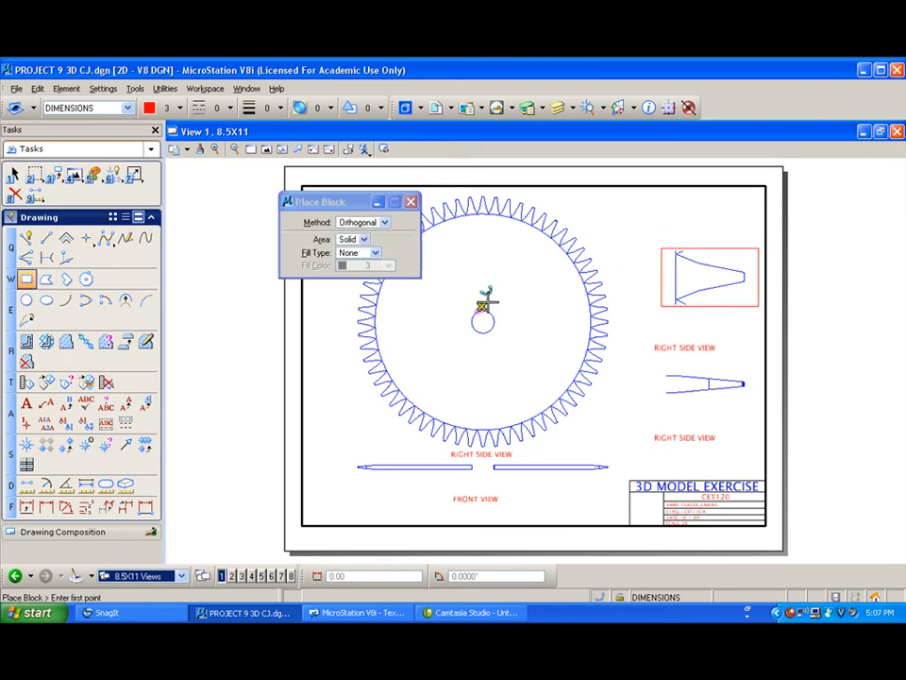
{"action": "left_click", "coordinate": [577, 342]}
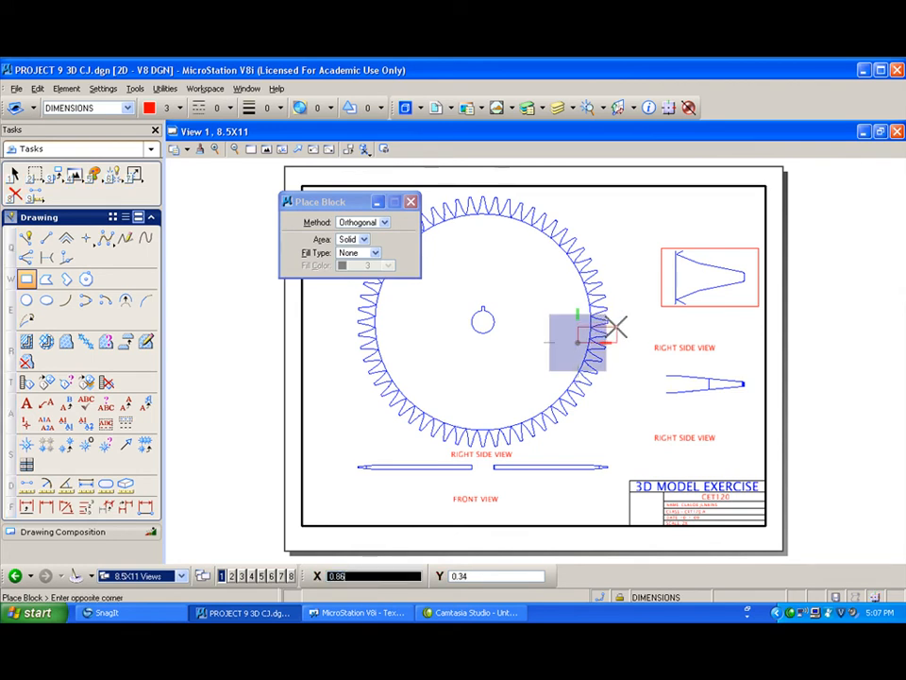
{"action": "left_click", "coordinate": [617, 327]}
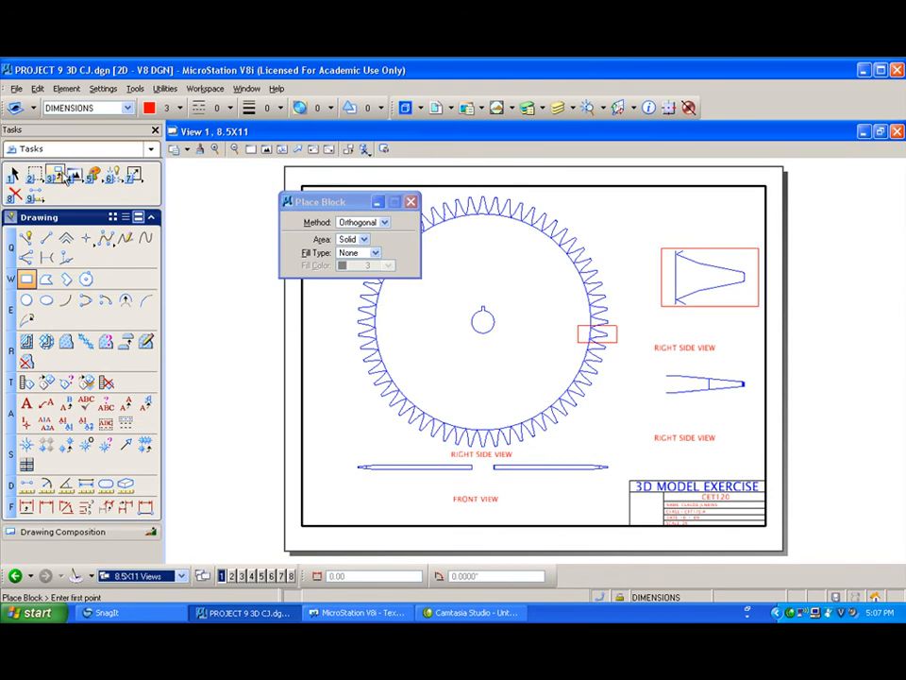
Step: Copy the small tooth rectangle straight down onto the right end of the front view
{"action": "left_click", "coordinate": [68, 179]}
{"action": "left_click", "coordinate": [85, 182]}
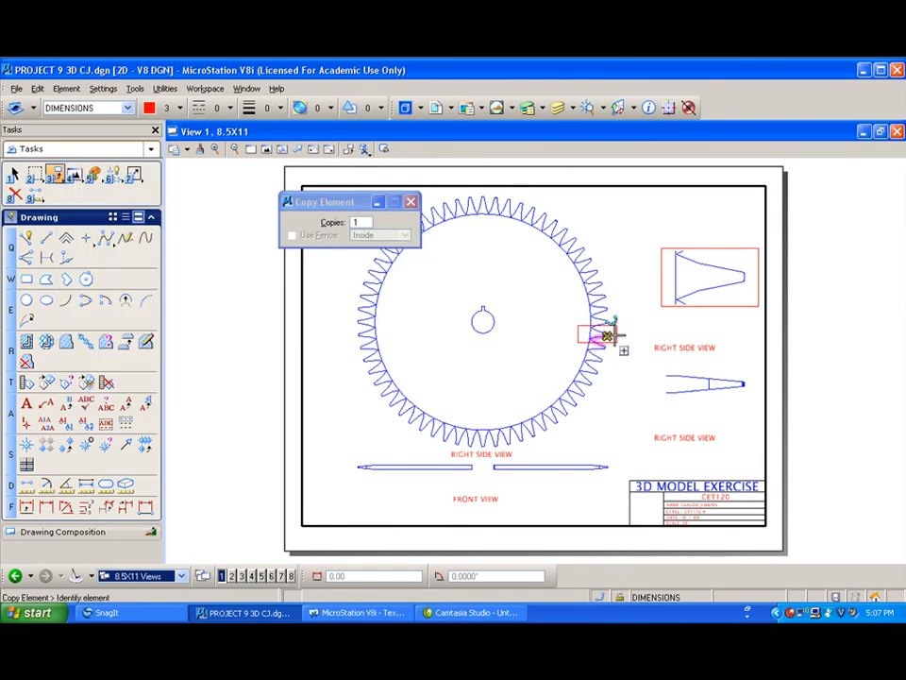
{"action": "left_click", "coordinate": [617, 333]}
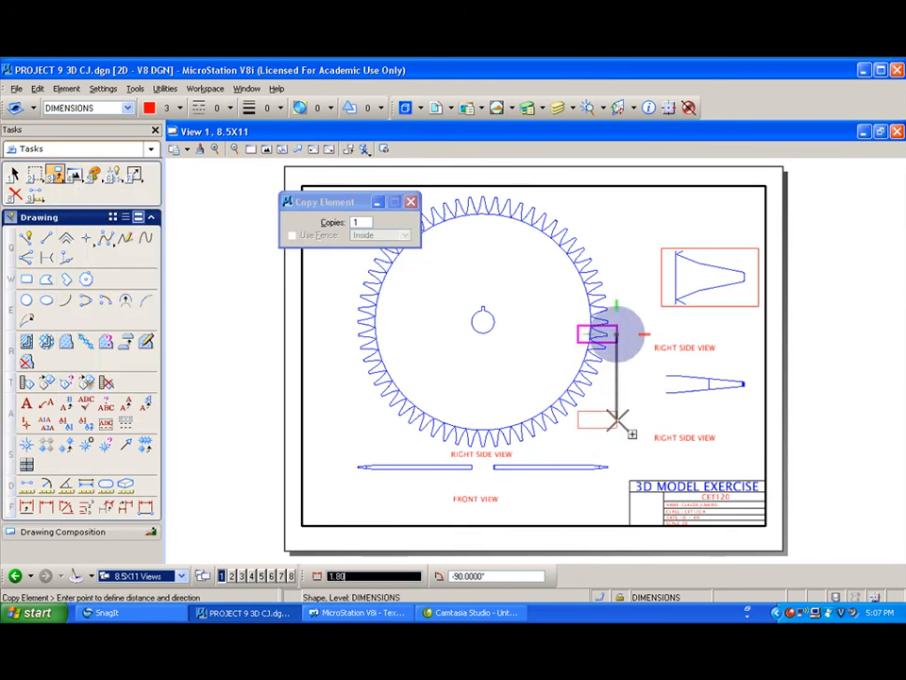
{"action": "left_click", "coordinate": [617, 467]}
{"action": "right_click", "coordinate": [617, 467]}
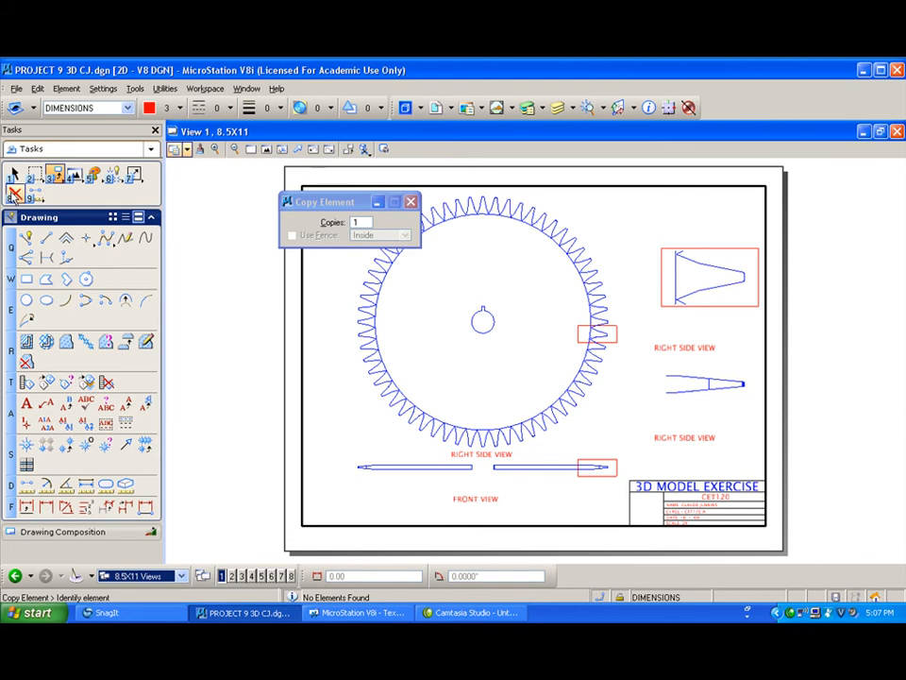
Step: Delete the rectangle around the upper enlarged tooth view
{"action": "left_click", "coordinate": [14, 194]}
{"action": "left_click", "coordinate": [700, 306]}
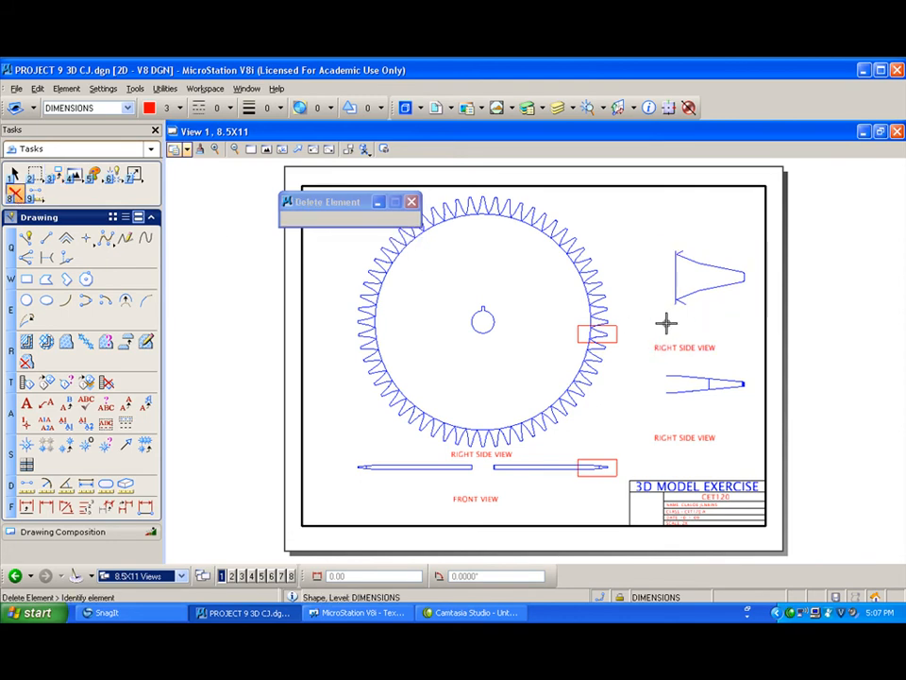
Step: Move the two RIGHT SIDE VIEW labels of the enlarged views so each sits centred beneath its view
{"action": "left_click_drag", "start_coordinate": [54, 175], "coordinate": [57, 206]}
{"action": "left_click", "coordinate": [668, 347]}
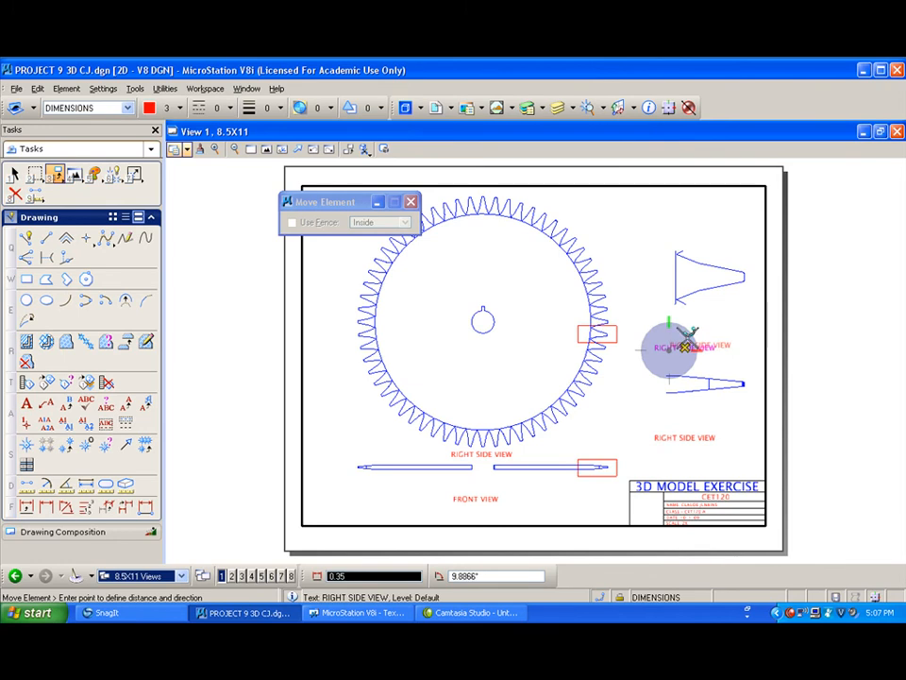
{"action": "left_click", "coordinate": [687, 332]}
{"action": "left_click", "coordinate": [684, 436]}
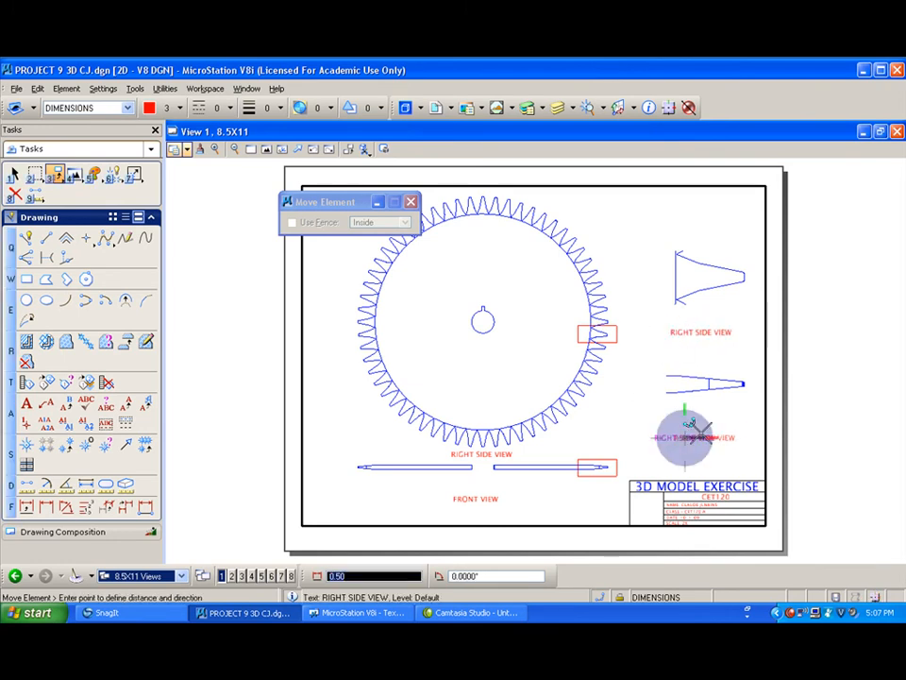
{"action": "left_click", "coordinate": [685, 431]}
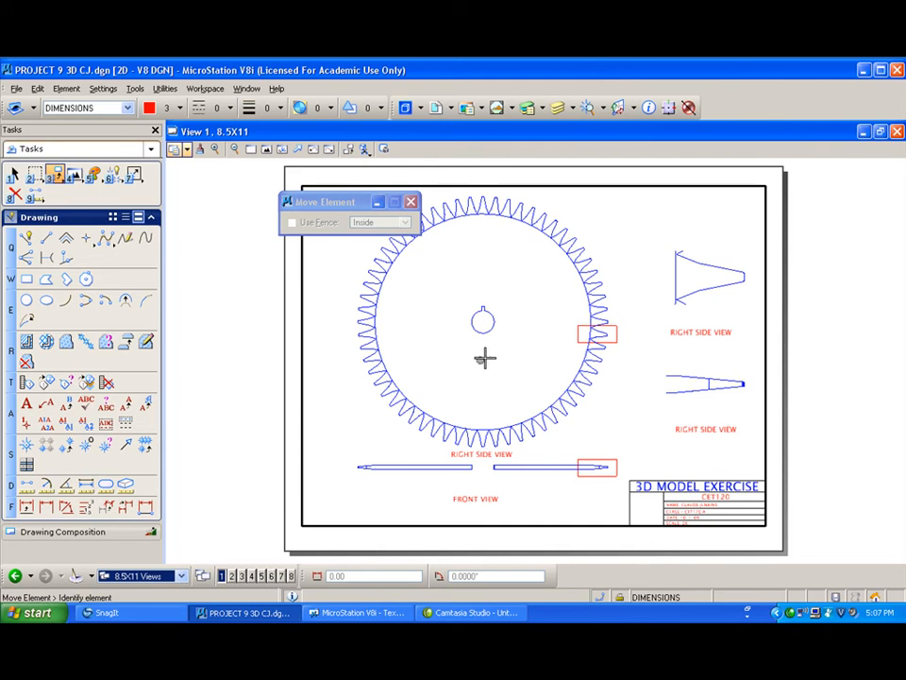
Step: Draw a SmartLine in colour 0 from the hub circle horizontally left past the gear, ending in an upward leg about 0.71 long
{"action": "left_click", "coordinate": [156, 107]}
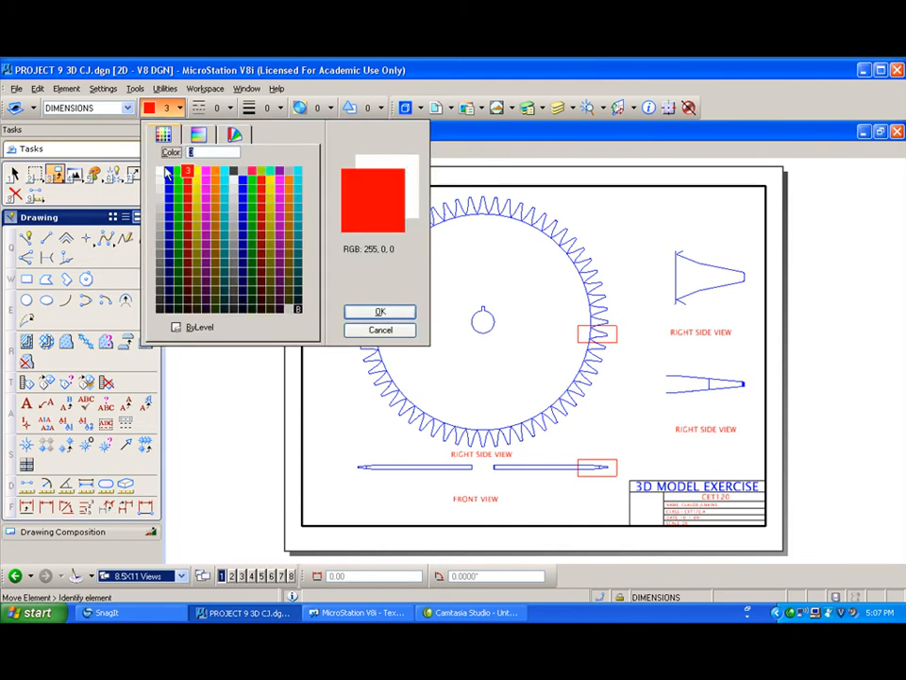
{"action": "left_click", "coordinate": [166, 171]}
{"action": "left_click", "coordinate": [26, 239]}
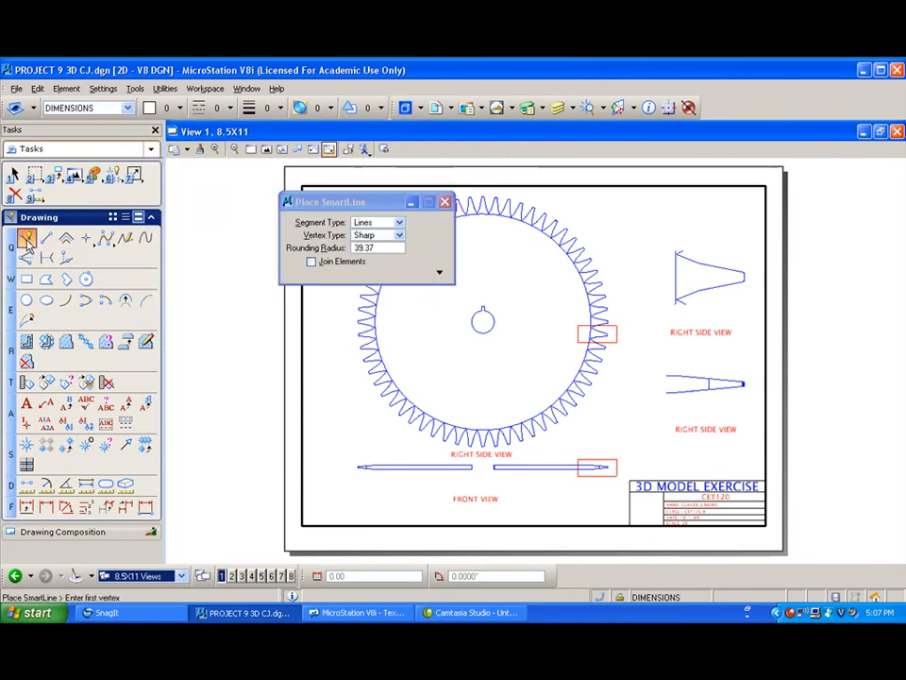
{"action": "middle_click", "coordinate": [482, 321]}
{"action": "right_click", "coordinate": [482, 320]}
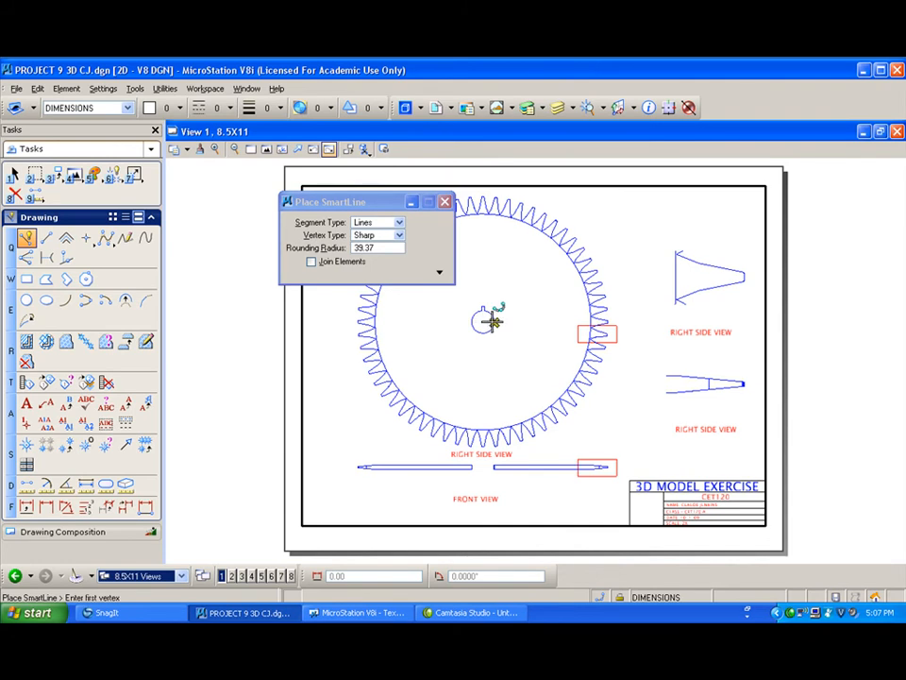
{"action": "left_click", "coordinate": [490, 321]}
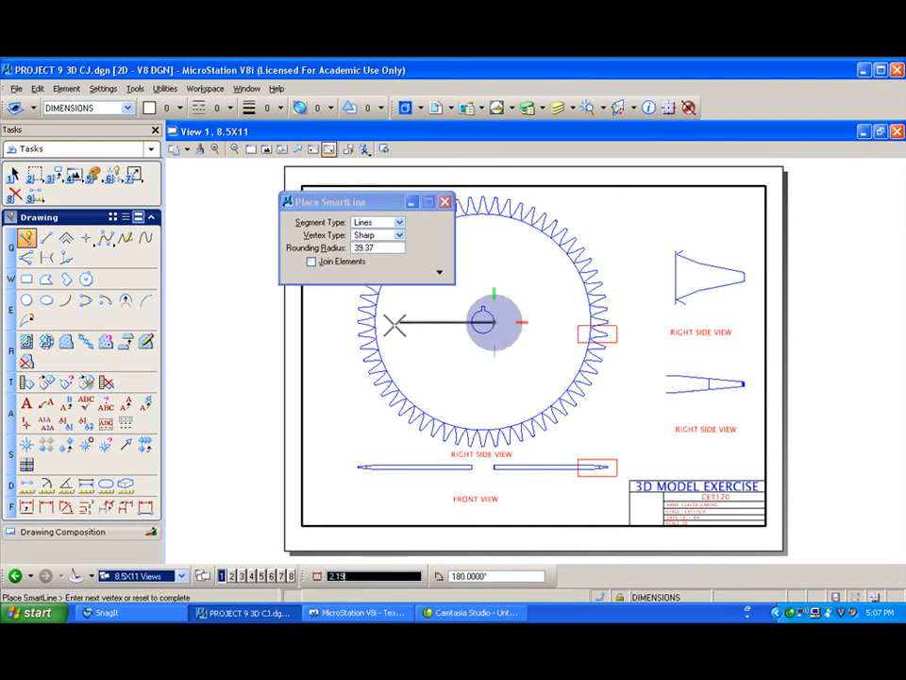
{"action": "left_click", "coordinate": [328, 323]}
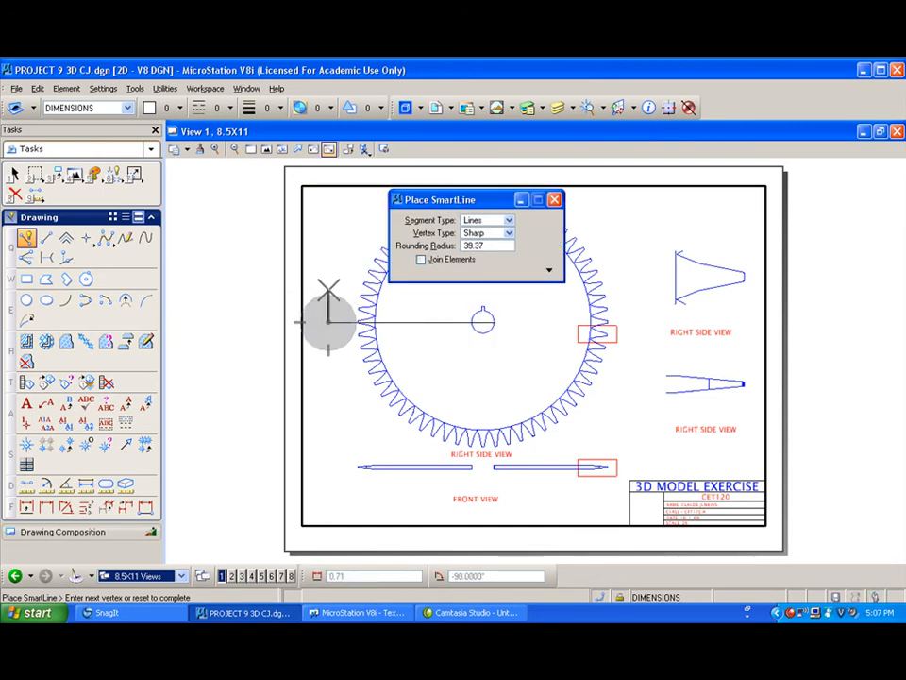
{"action": "left_click", "coordinate": [329, 292]}
{"action": "right_click", "coordinate": [321, 283]}
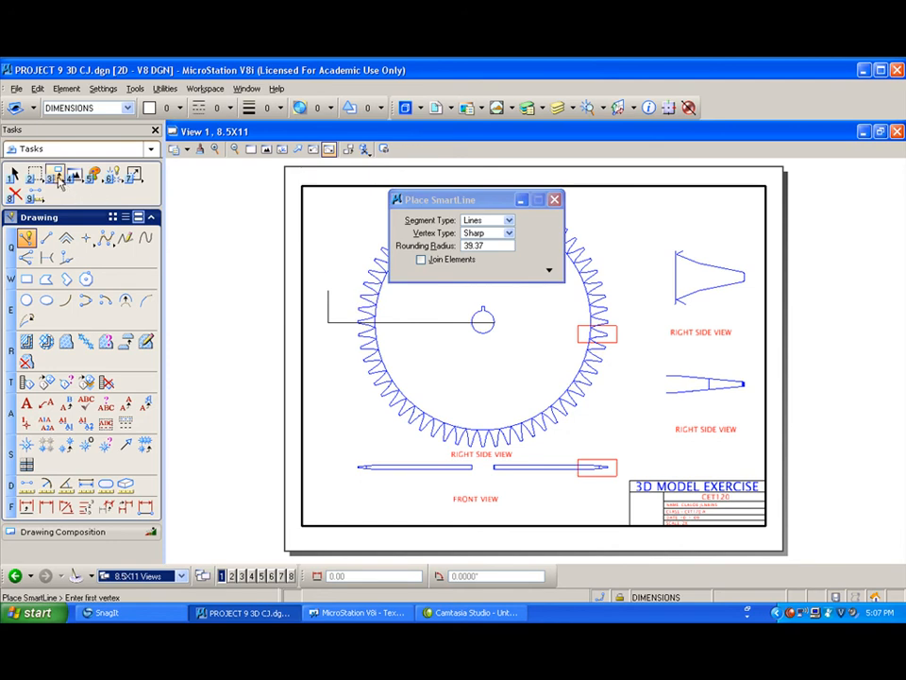
Step: Shorten the section line's horizontal segment with Extend Line to a stub about 0.50 long, ending before the gear teeth
{"action": "left_click", "coordinate": [134, 173]}
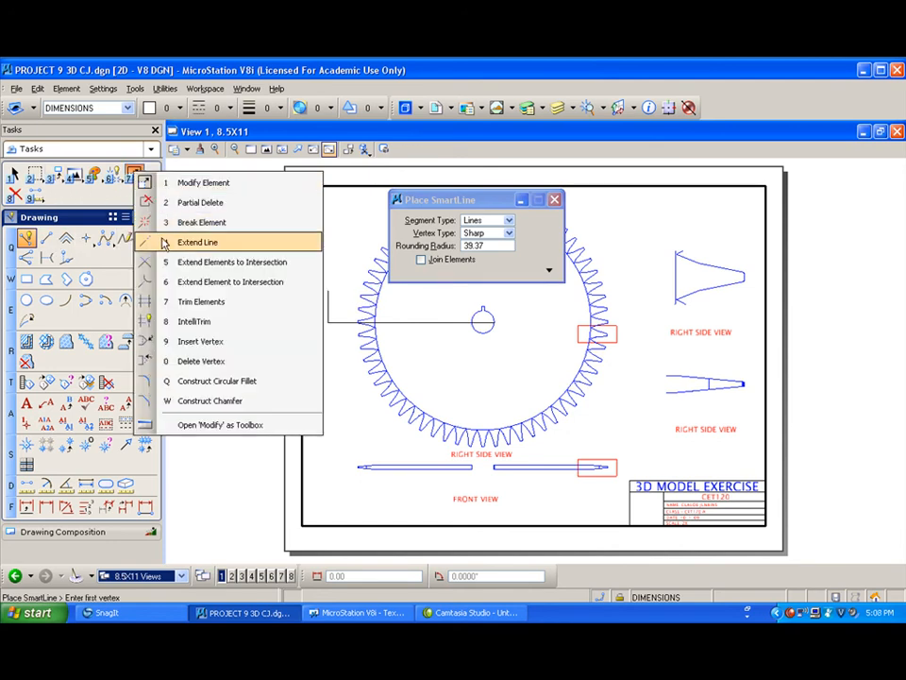
{"action": "left_click", "coordinate": [165, 243]}
{"action": "left_click", "coordinate": [463, 321]}
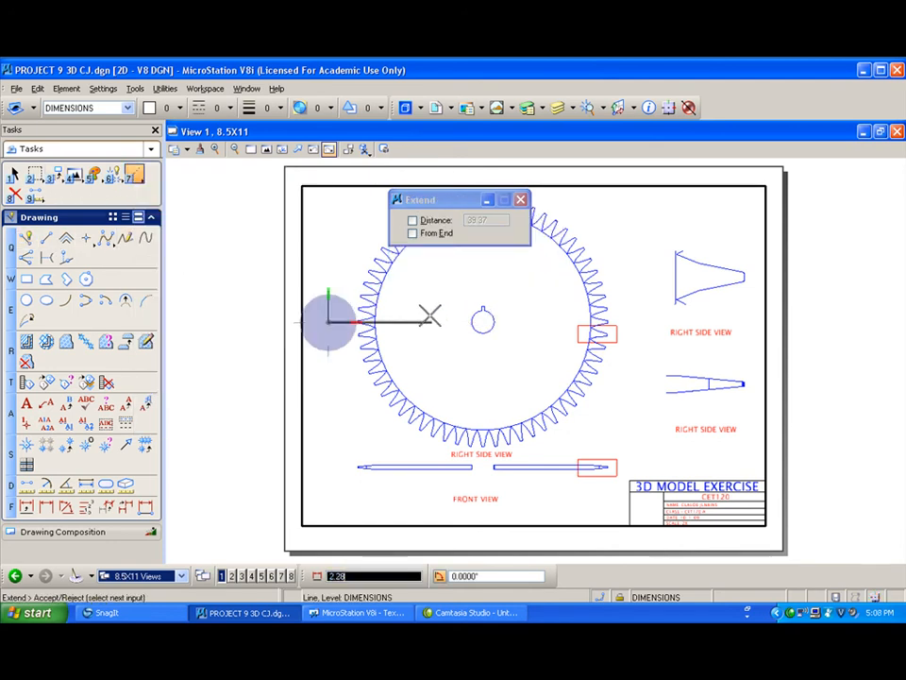
{"action": "left_click", "coordinate": [329, 321]}
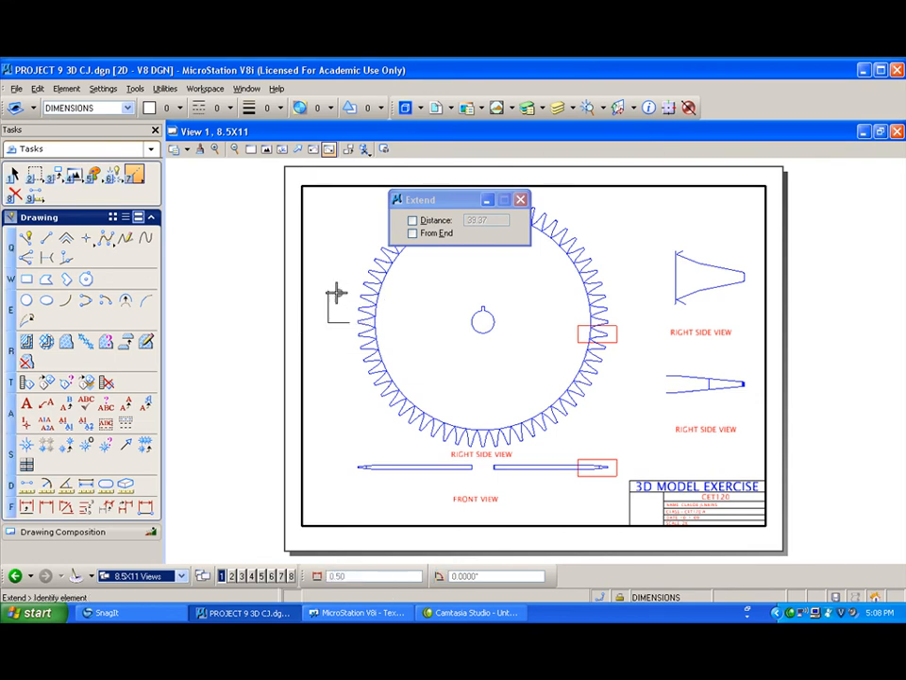
Step: Draw half an arrowhead at the upper end of the section line's vertical leg, sloped side about 0.33 long, with Join Elements on
{"action": "scroll", "coordinate": [332, 293], "scroll_direction": "up", "scroll_amount": 5}
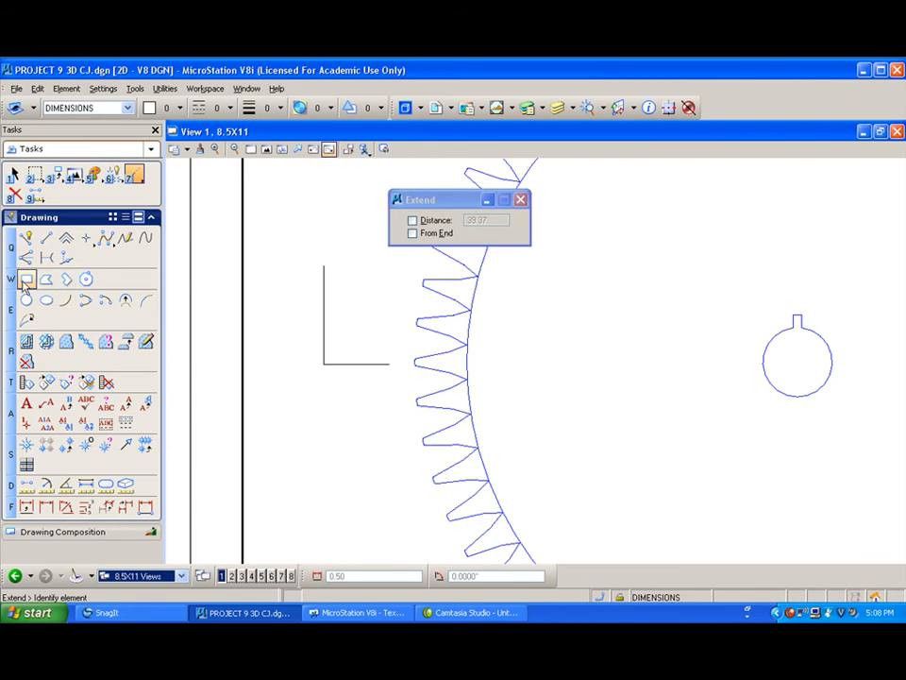
{"action": "left_click", "coordinate": [25, 238]}
{"action": "left_click", "coordinate": [324, 267]}
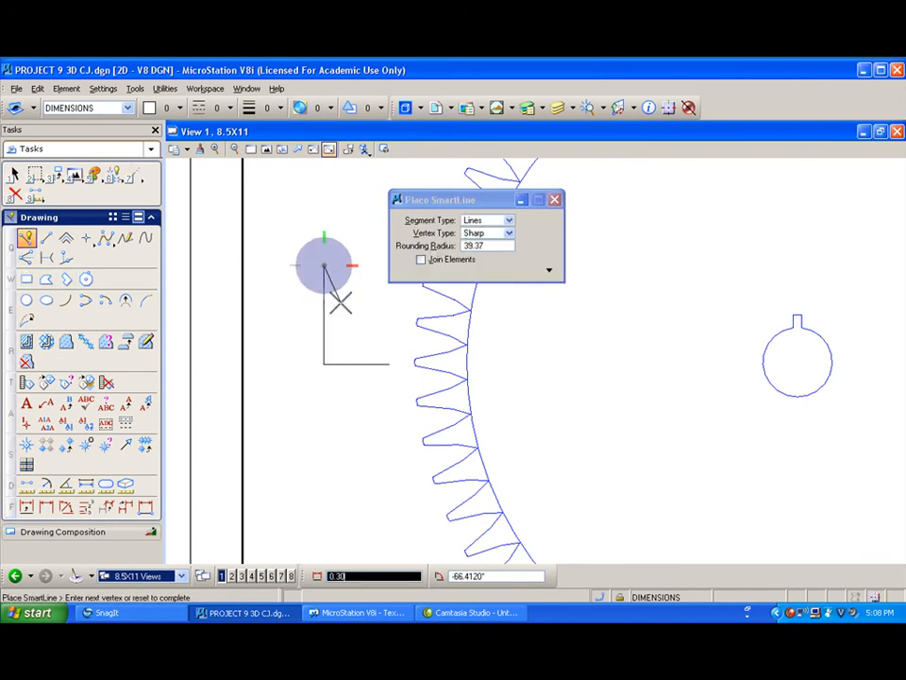
{"action": "left_click", "coordinate": [421, 259]}
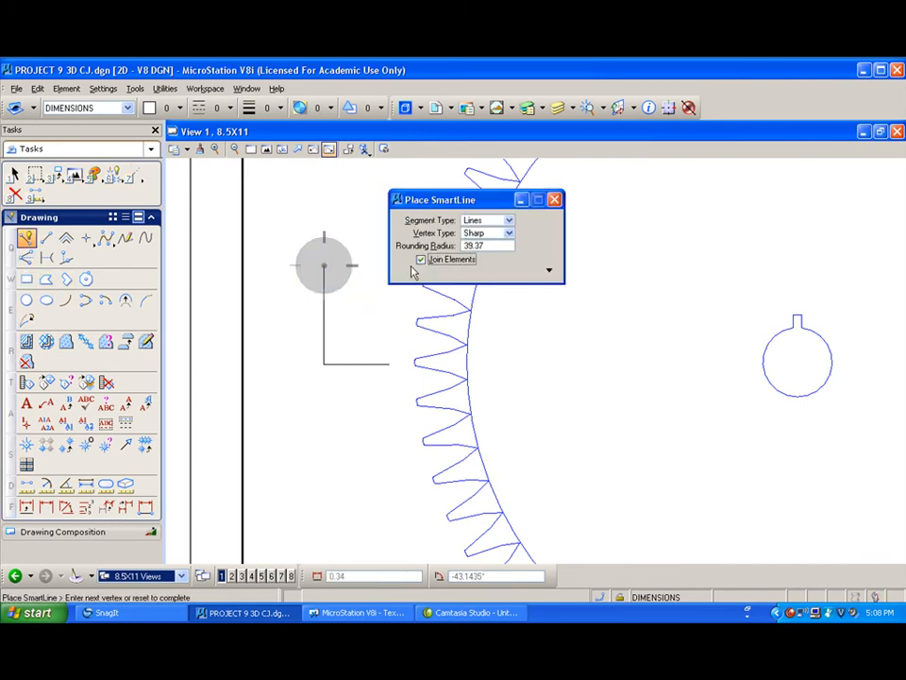
{"action": "left_click", "coordinate": [337, 309]}
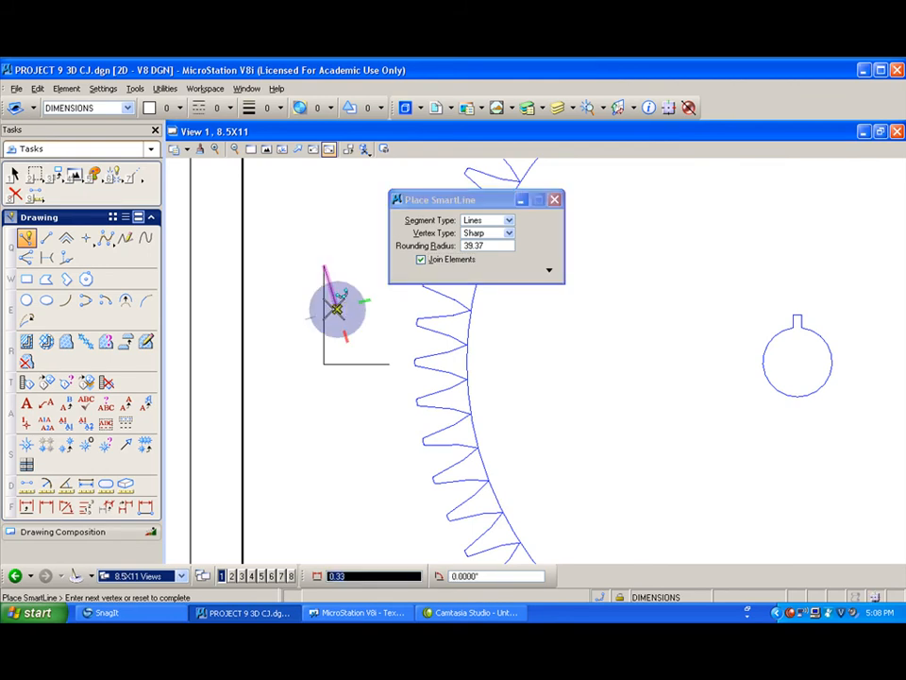
{"action": "key", "text": "v"}
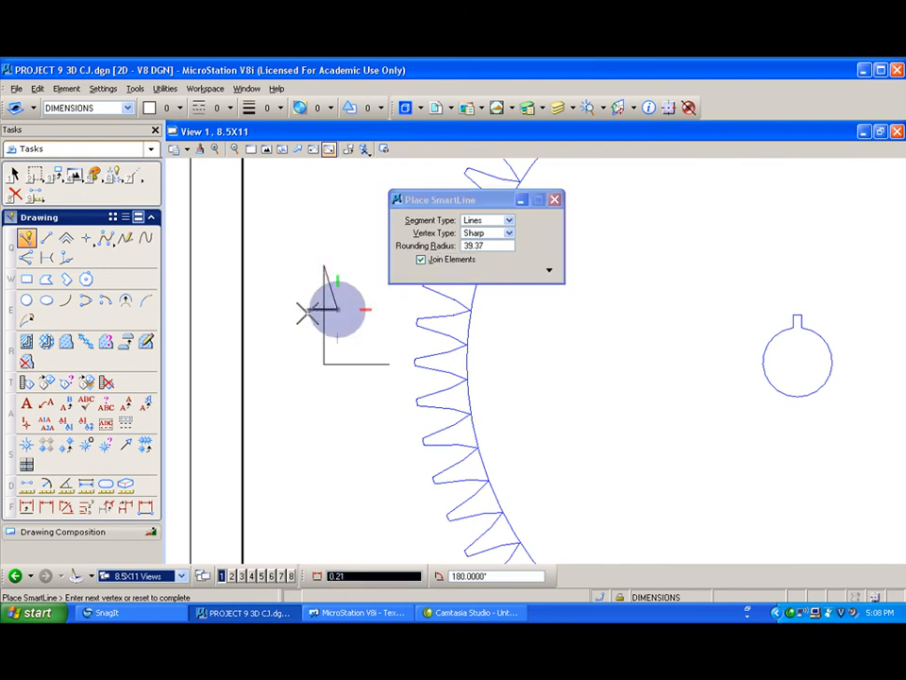
{"action": "right_click", "coordinate": [300, 259]}
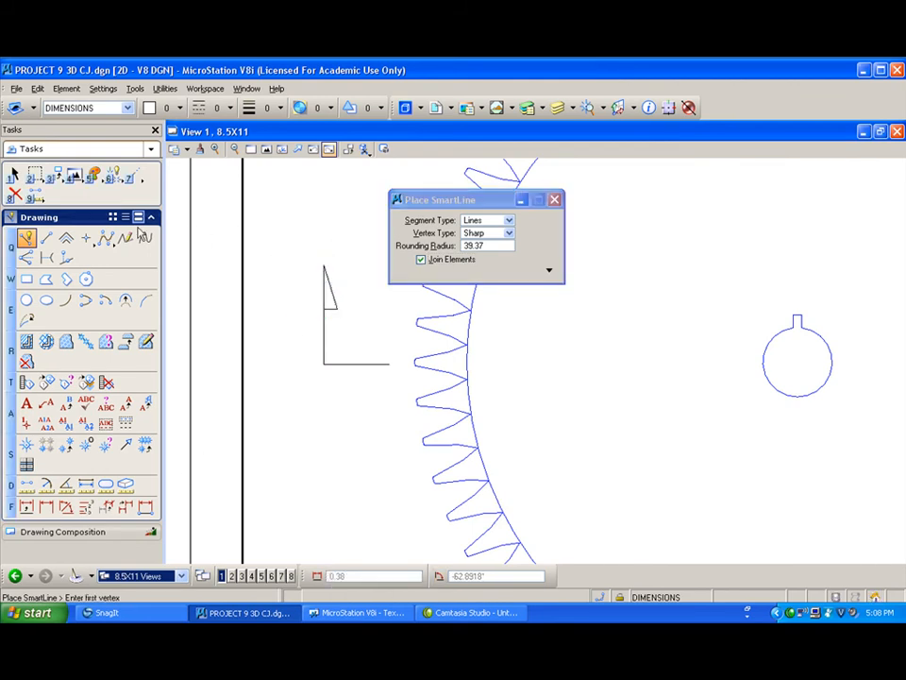
Step: Mirror a copy of the half arrowhead about the vertical leg to complete the arrowhead
{"action": "key", "text": "3"}
{"action": "left_click", "coordinate": [166, 262]}
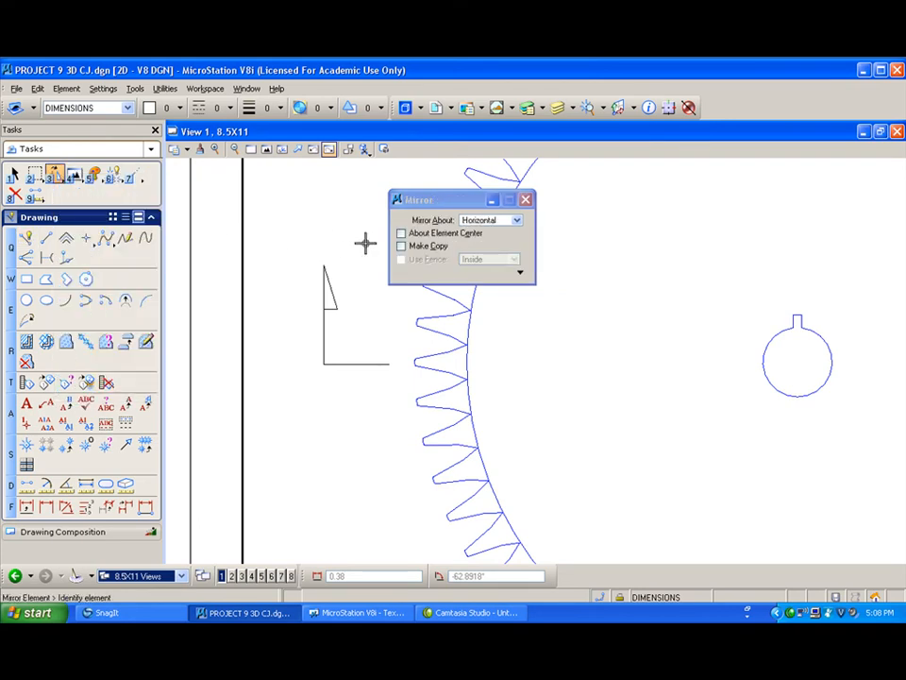
{"action": "left_click", "coordinate": [487, 220]}
{"action": "left_click", "coordinate": [482, 205]}
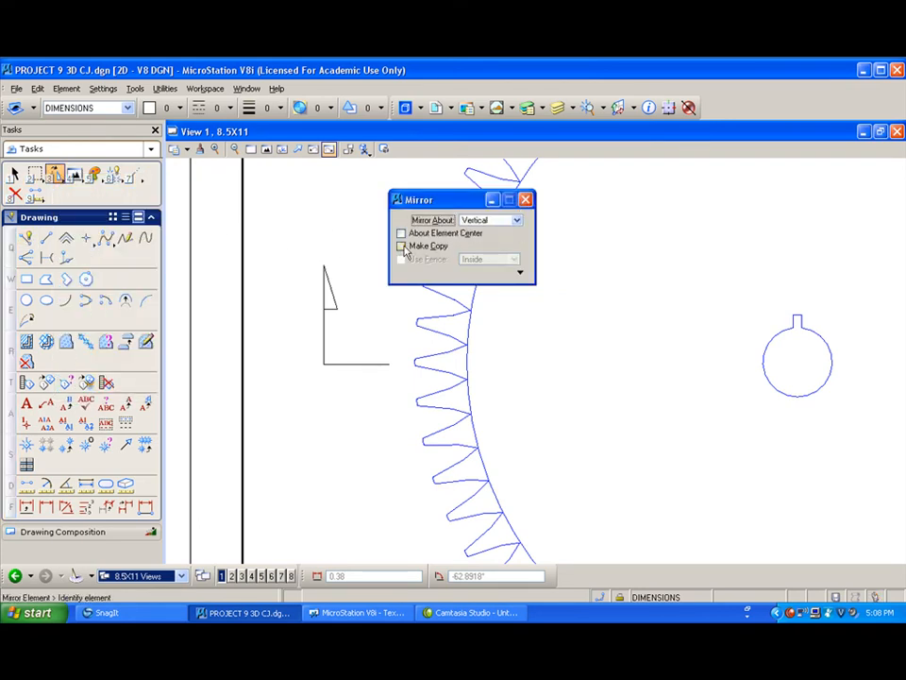
{"action": "left_click", "coordinate": [402, 246]}
{"action": "left_click", "coordinate": [323, 279]}
{"action": "left_click", "coordinate": [324, 263]}
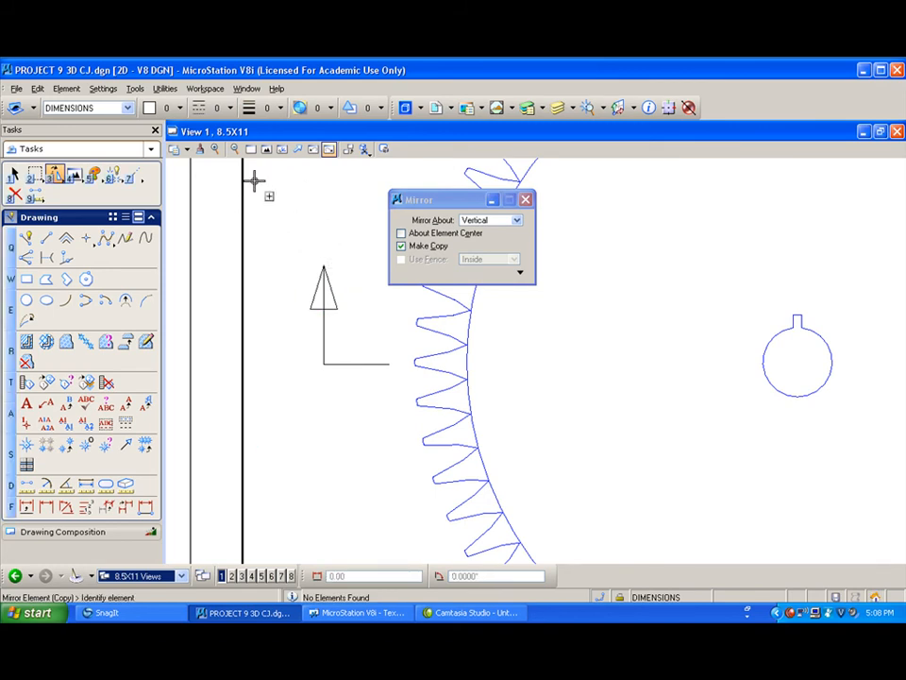
Step: Create a complex shape from the arrowhead outline with Opaque fill in colour 0
{"action": "left_click", "coordinate": [114, 176]}
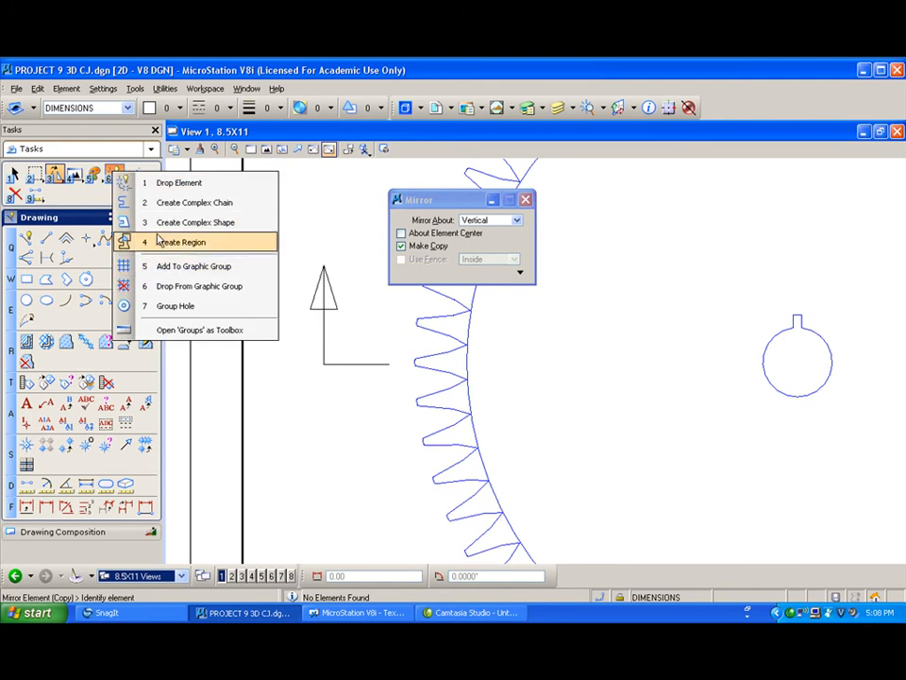
{"action": "left_click", "coordinate": [171, 222]}
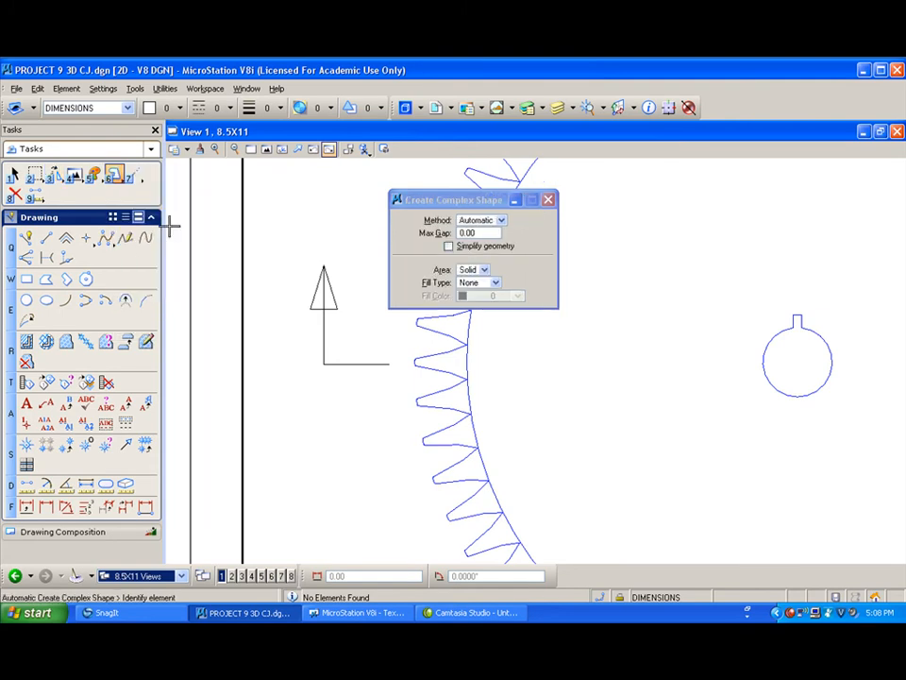
{"action": "left_click", "coordinate": [495, 282]}
{"action": "left_click", "coordinate": [485, 294]}
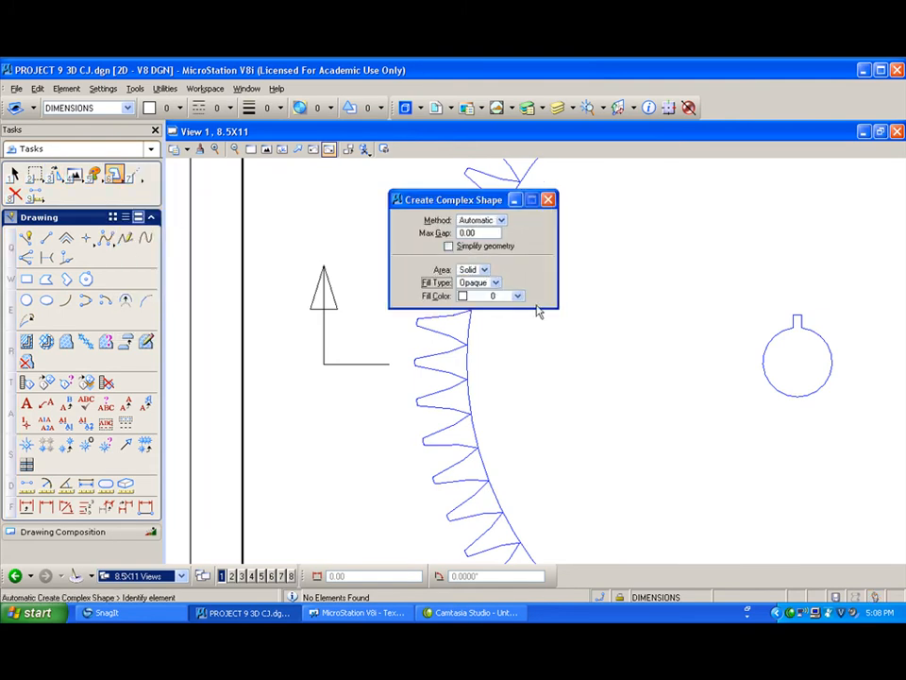
{"action": "left_click", "coordinate": [314, 293]}
{"action": "left_click", "coordinate": [281, 269]}
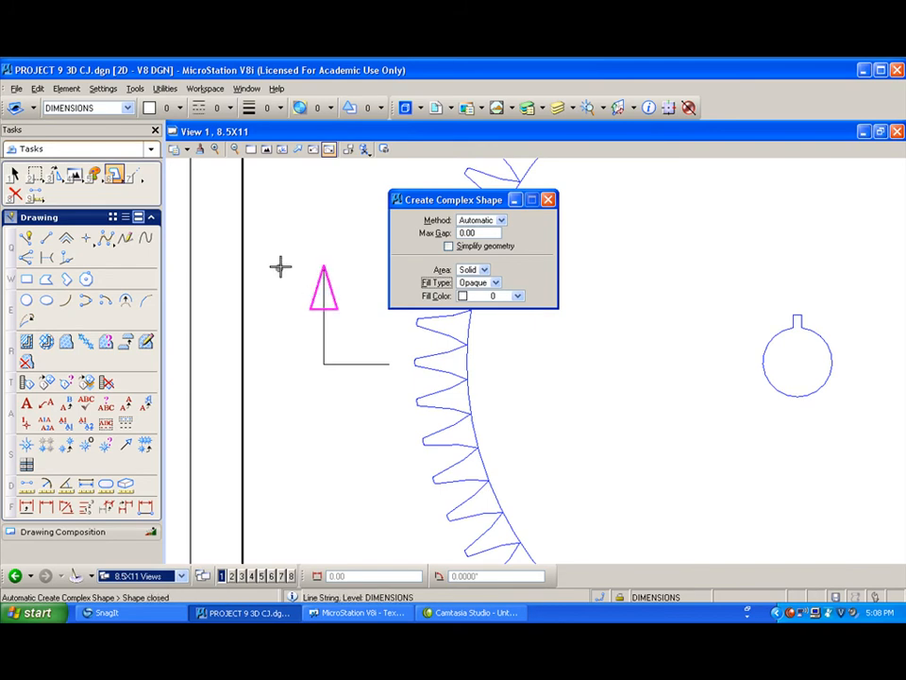
Step: Turn on the Fill display attribute for View 1
{"action": "left_click", "coordinate": [103, 89]}
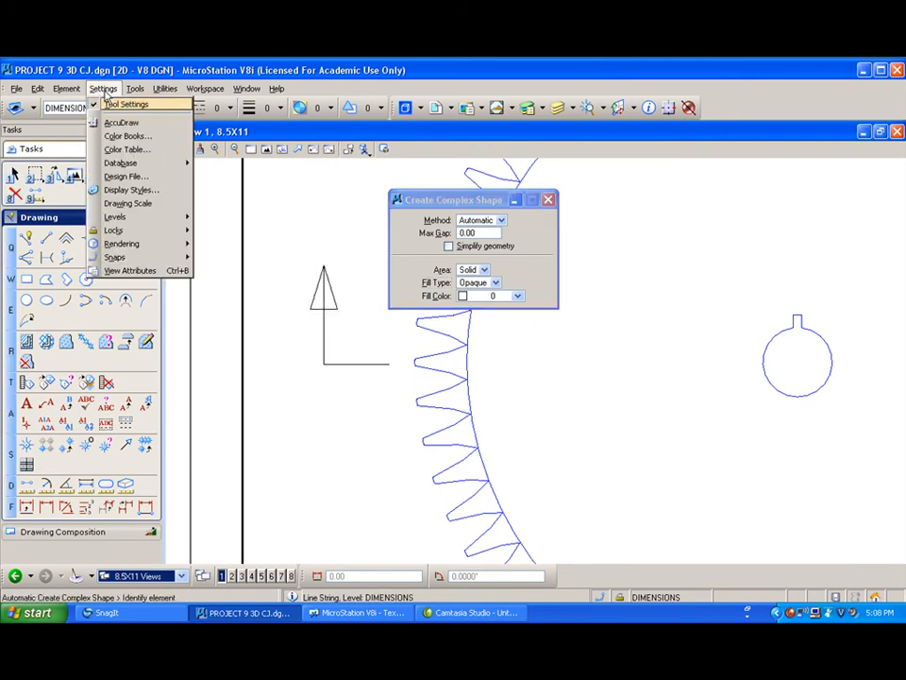
{"action": "left_click", "coordinate": [151, 271]}
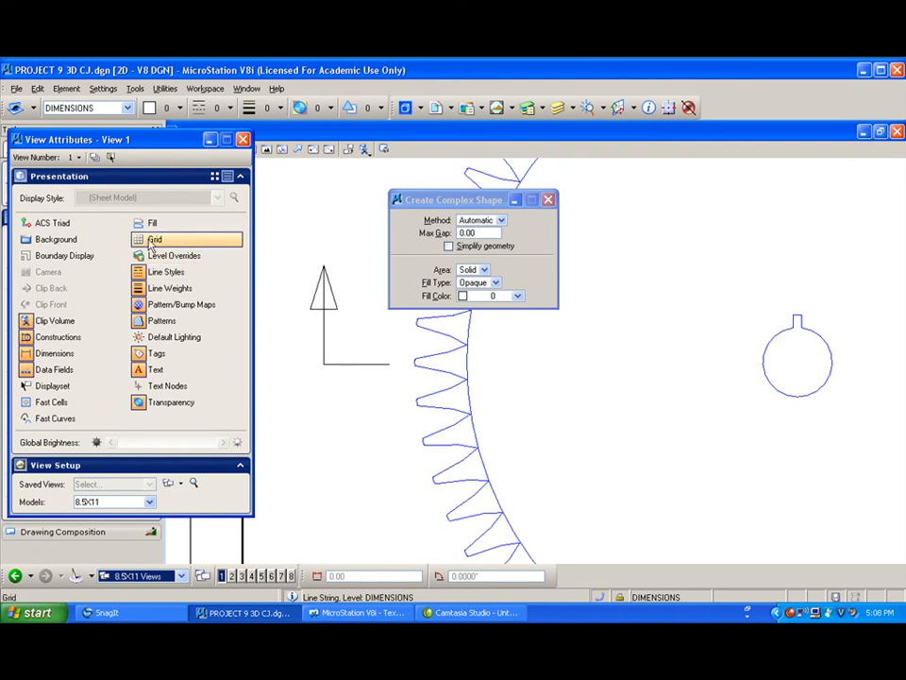
{"action": "left_click", "coordinate": [151, 224]}
{"action": "left_click", "coordinate": [242, 140]}
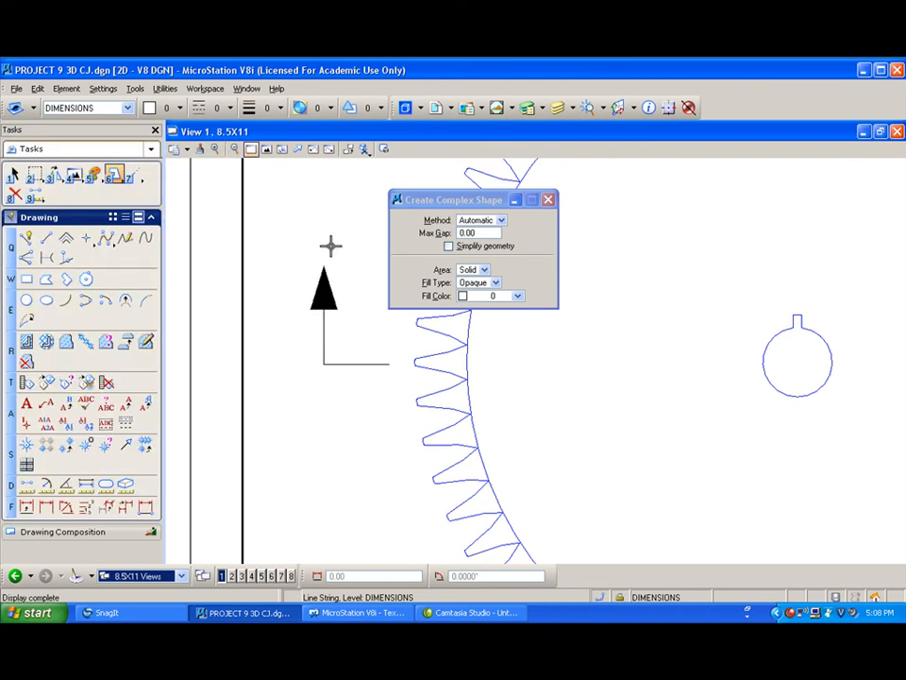
{"action": "left_click", "coordinate": [549, 202]}
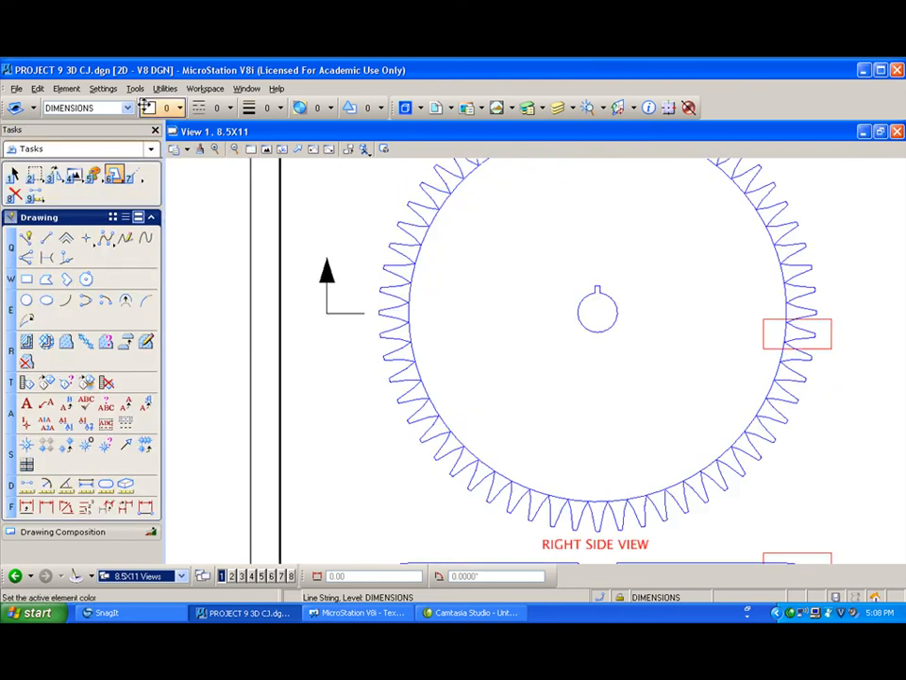
{"action": "left_click", "coordinate": [103, 88]}
{"action": "left_click", "coordinate": [132, 270]}
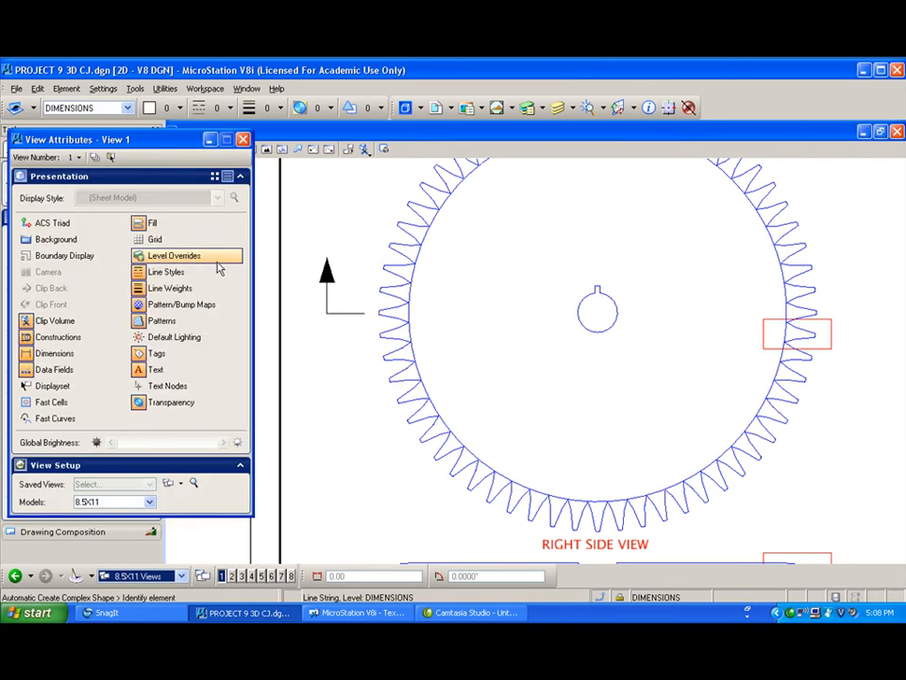
{"action": "right_click", "coordinate": [328, 206]}
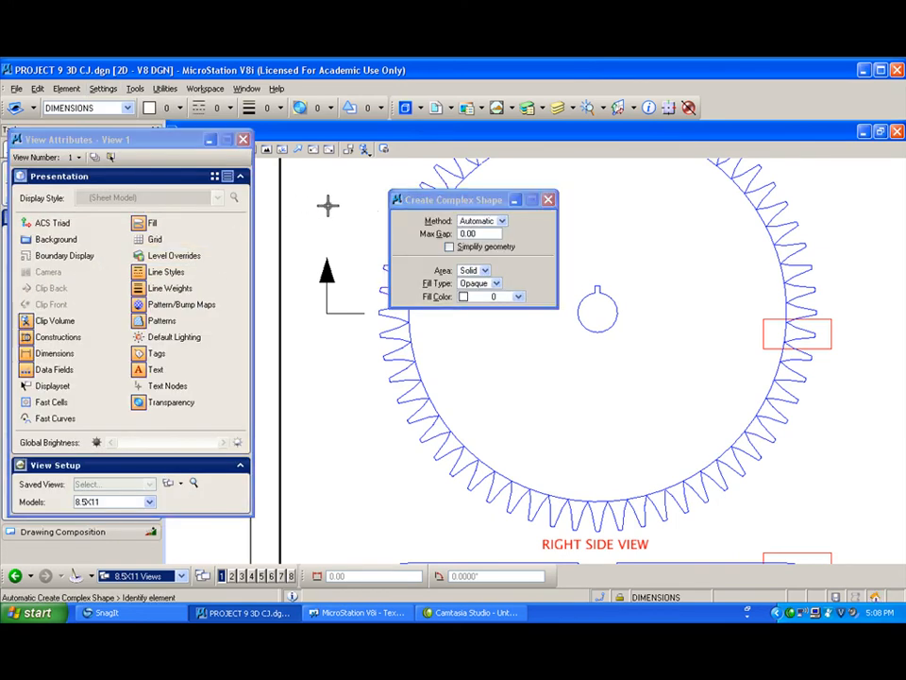
{"action": "left_click", "coordinate": [370, 205]}
{"action": "left_click", "coordinate": [548, 201]}
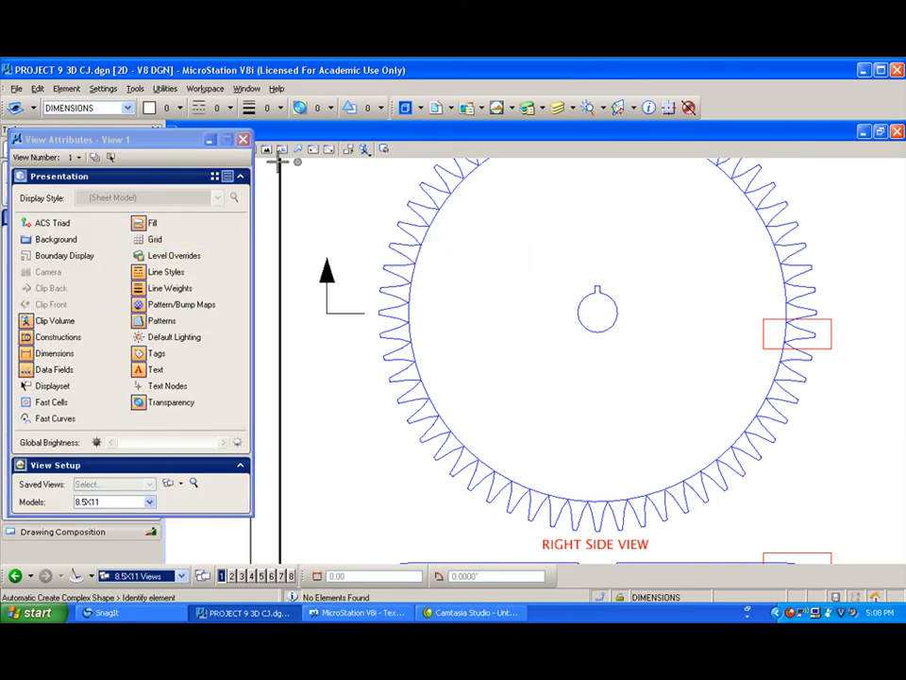
{"action": "left_click", "coordinate": [243, 140]}
Step: Mirror a copy of the whole section arrow about the vertical axis through the hub centre onto the gear's opposite side
{"action": "left_click", "coordinate": [14, 174]}
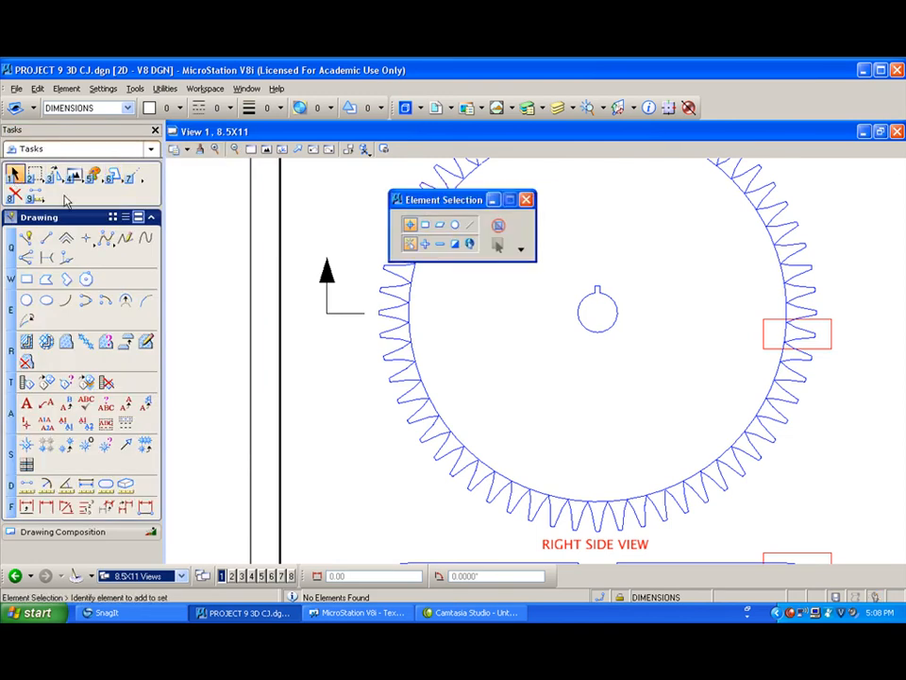
{"action": "left_click_drag", "start_coordinate": [309, 249], "coordinate": [364, 338]}
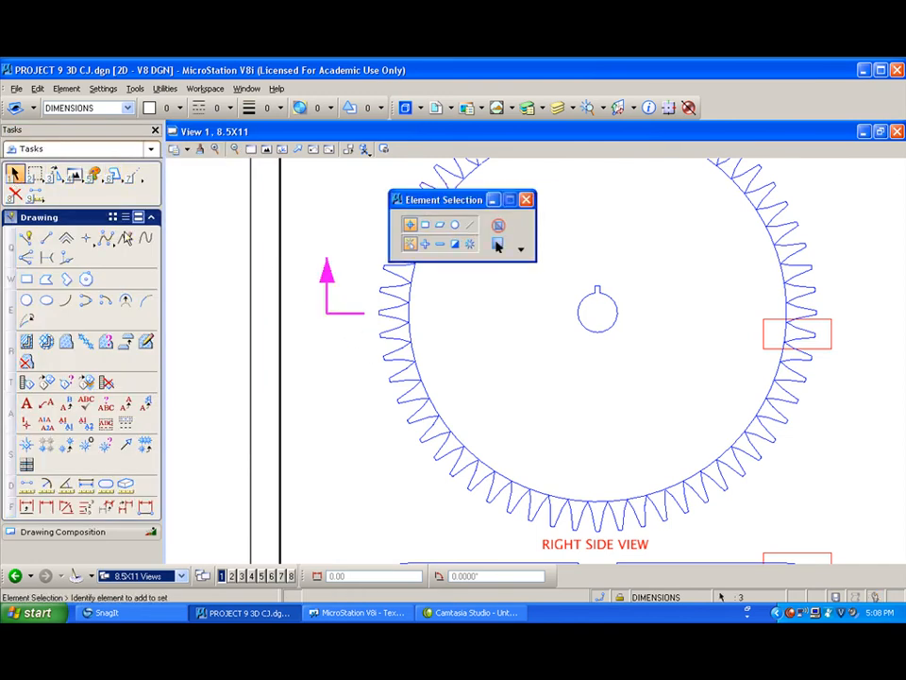
{"action": "left_click", "coordinate": [57, 176]}
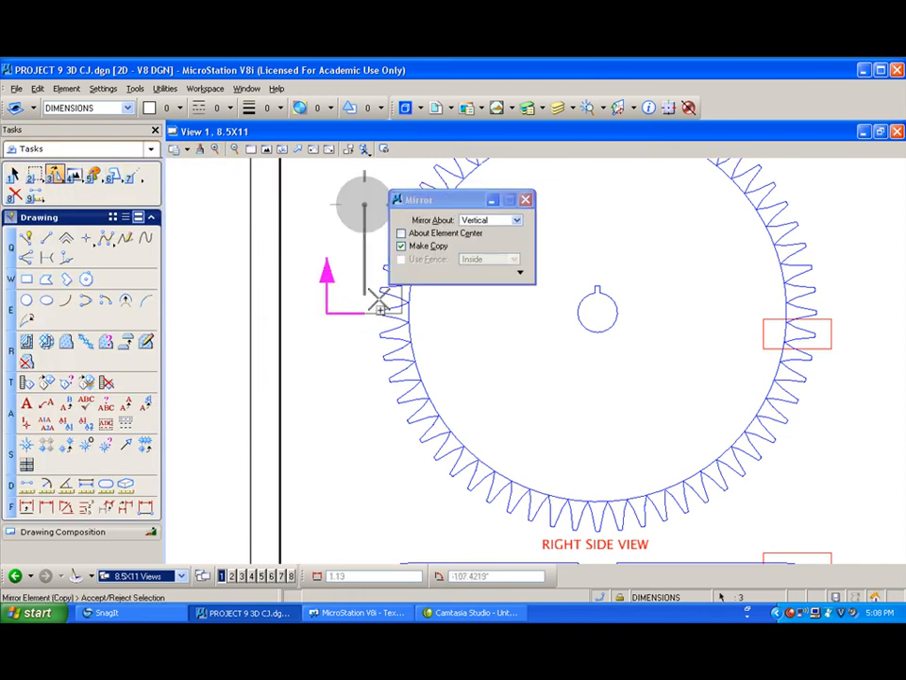
{"action": "left_click", "coordinate": [598, 283]}
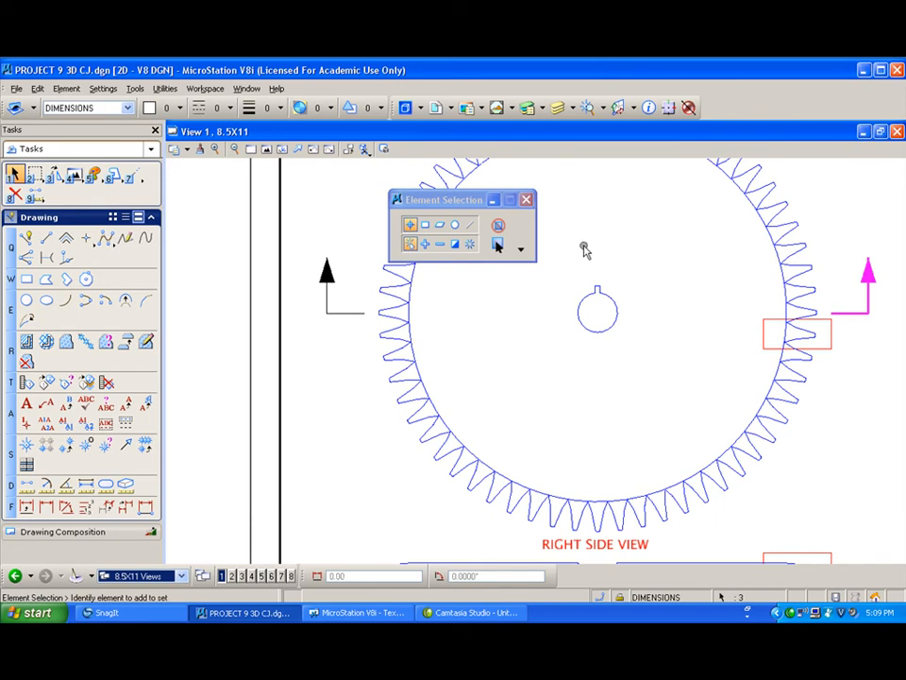
Step: Move the small tooth rectangle on the gear up and slightly left so it frames the tooth level with the hub
{"action": "left_click_drag", "start_coordinate": [57, 176], "coordinate": [84, 209]}
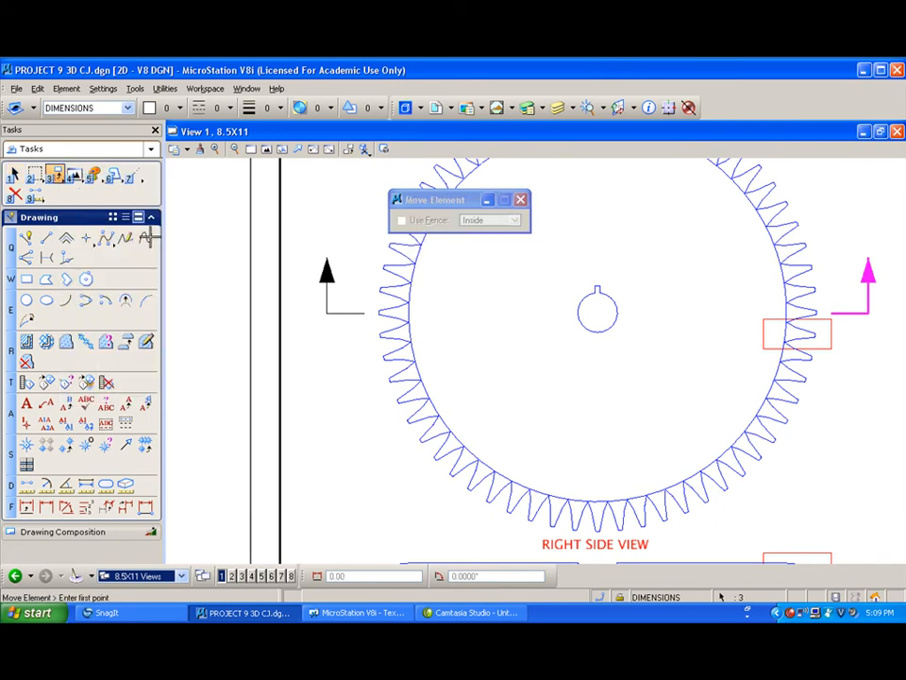
{"action": "left_click", "coordinate": [761, 328]}
{"action": "key", "text": "Escape"}
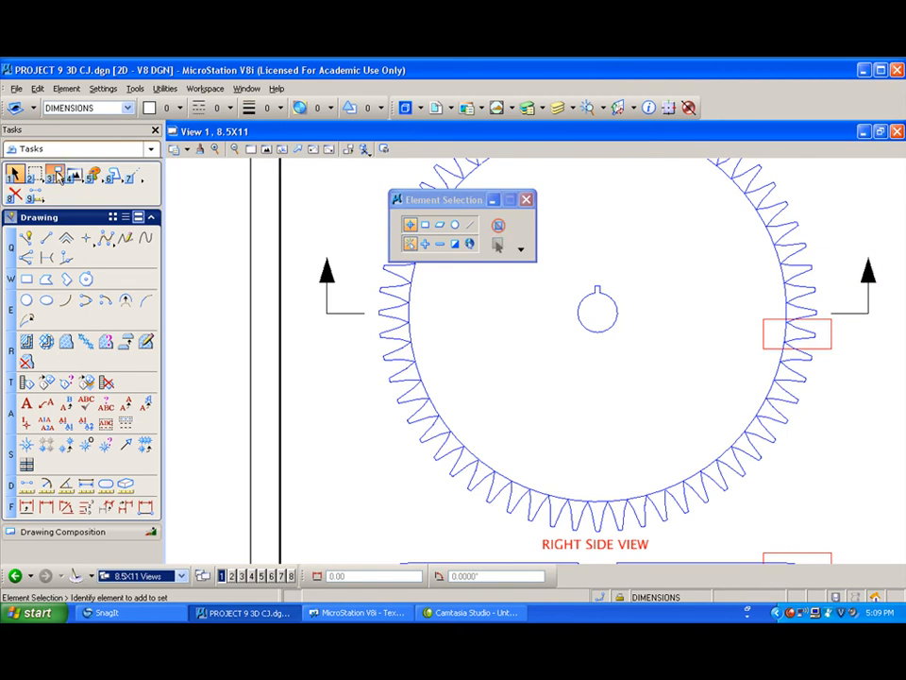
{"action": "left_click", "coordinate": [57, 176]}
{"action": "left_click", "coordinate": [761, 330]}
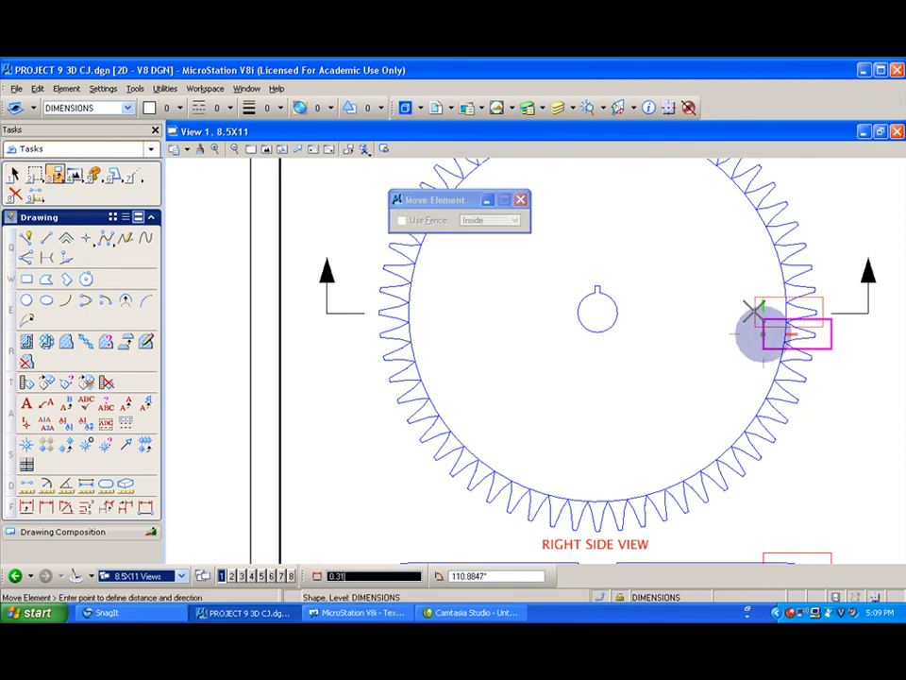
{"action": "right_click", "coordinate": [763, 332]}
{"action": "scroll", "coordinate": [685, 291], "scroll_direction": "down", "scroll_amount": 3}
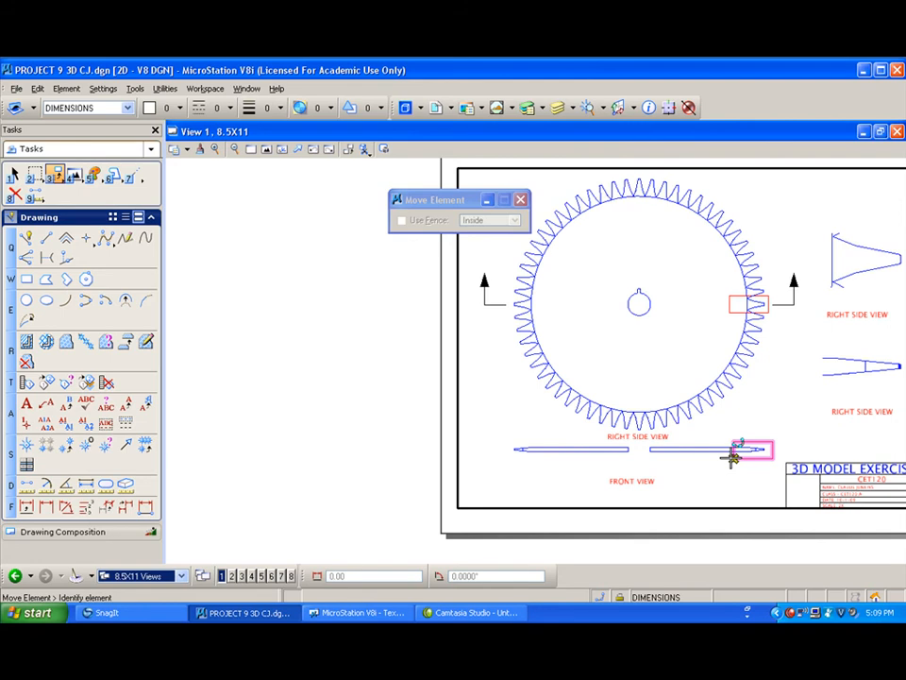
Step: Set up Hatch Area with the Flood method, .125 spacing and active colour 3 for the front view section
{"action": "scroll", "coordinate": [667, 470], "scroll_direction": "up", "scroll_amount": 5}
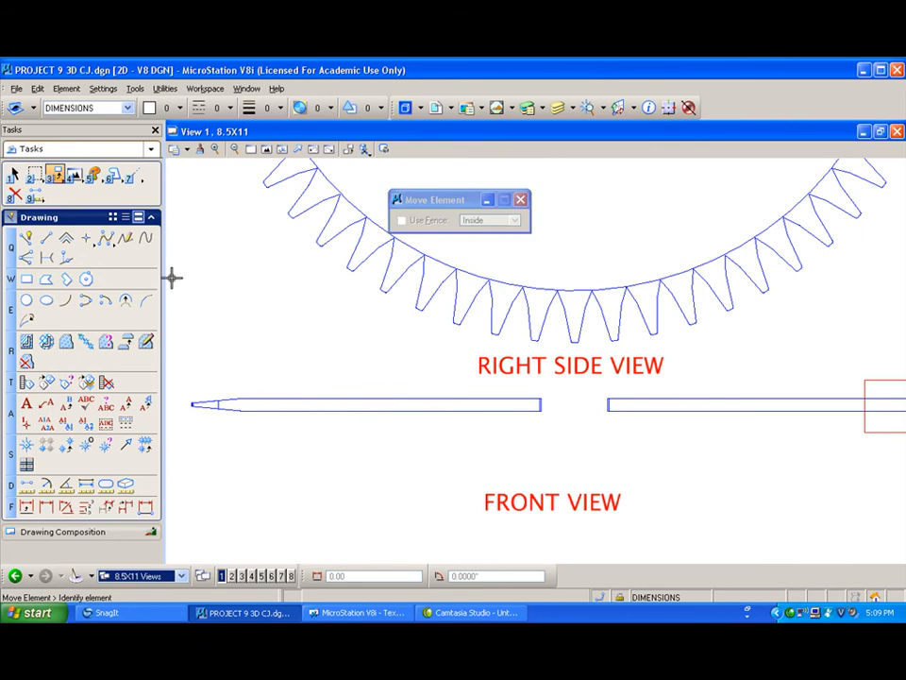
{"action": "left_click", "coordinate": [27, 343]}
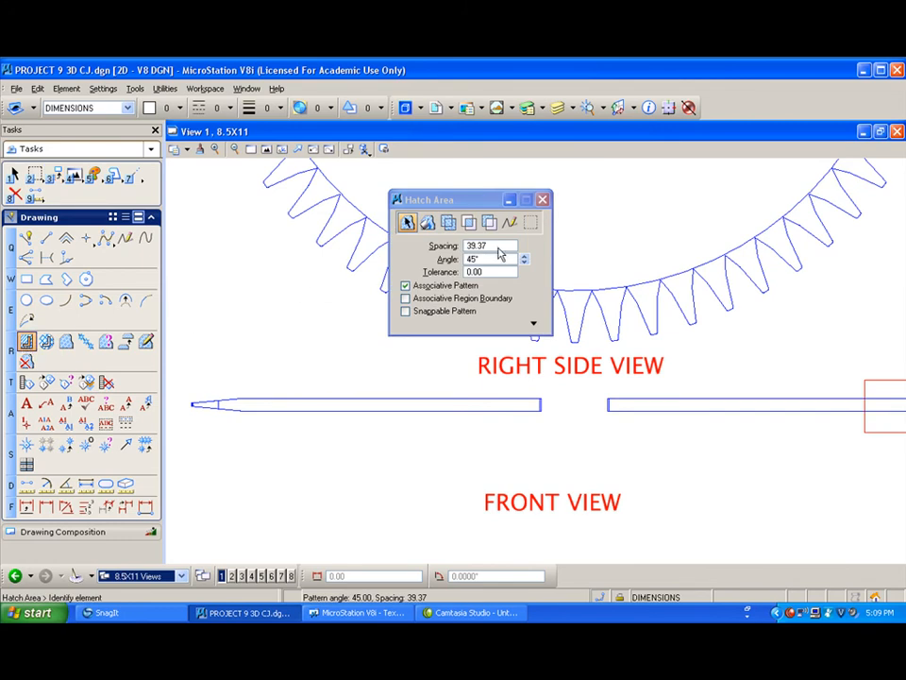
{"action": "double_click", "coordinate": [498, 246]}
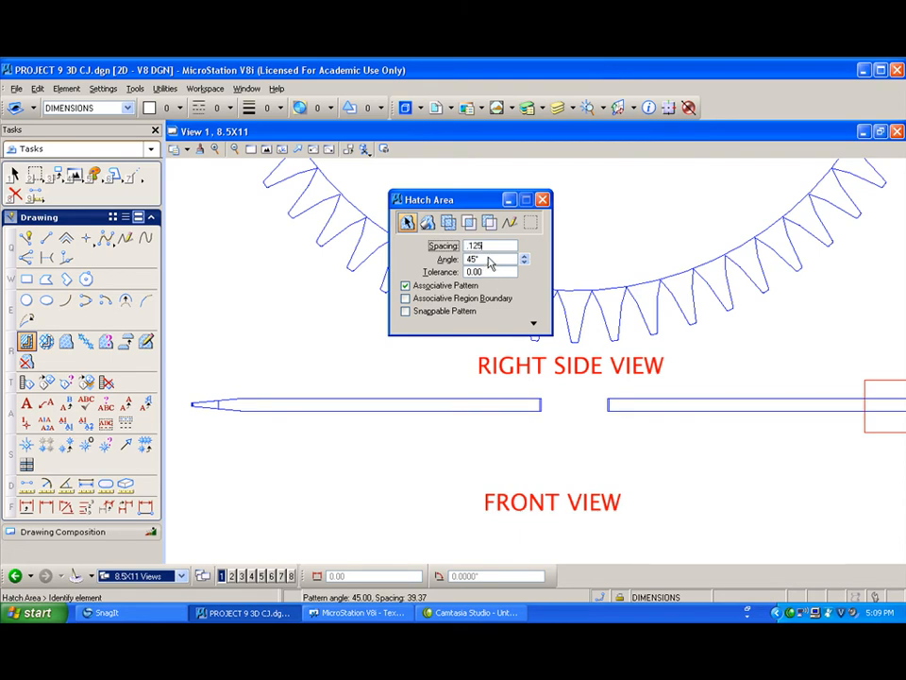
{"action": "left_click", "coordinate": [427, 222]}
{"action": "left_click", "coordinate": [151, 108]}
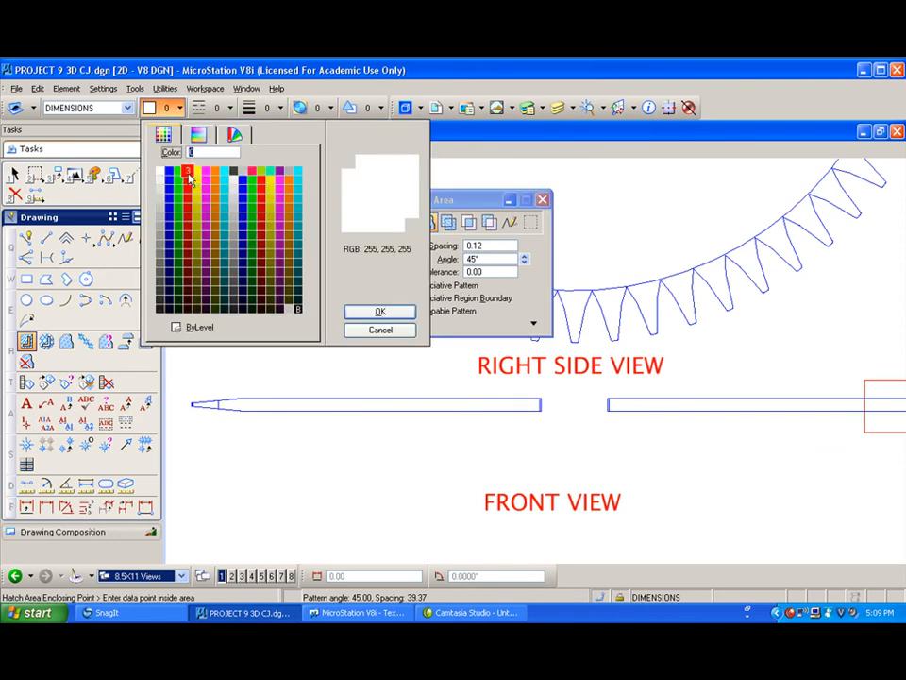
{"action": "left_click", "coordinate": [189, 173]}
Step: Create a new level named HATCHING and make it the active level
{"action": "left_click", "coordinate": [129, 108]}
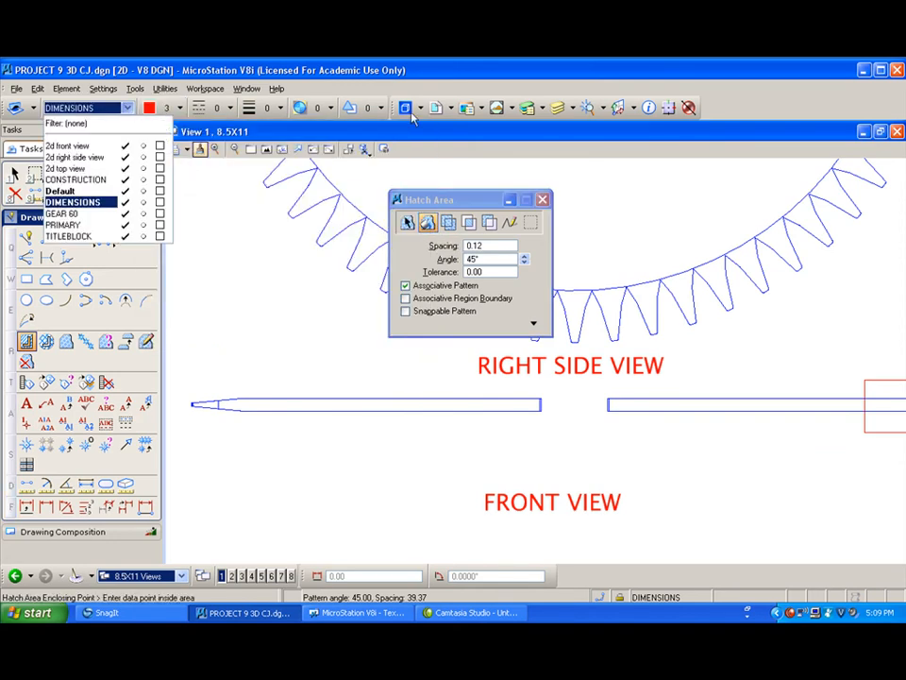
{"action": "left_click", "coordinate": [528, 108]}
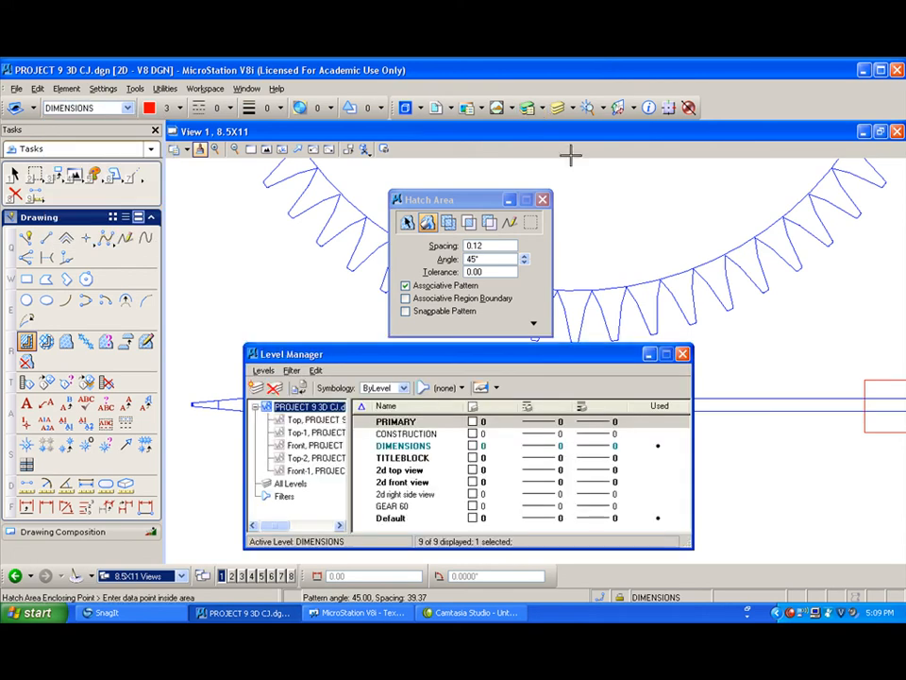
{"action": "right_click", "coordinate": [526, 474]}
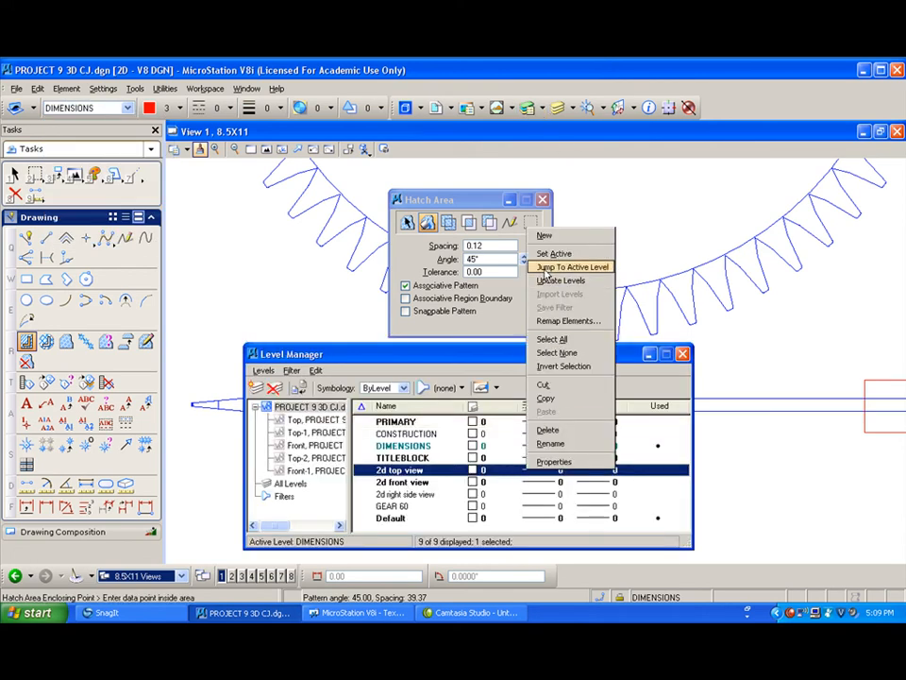
{"action": "left_click", "coordinate": [558, 238]}
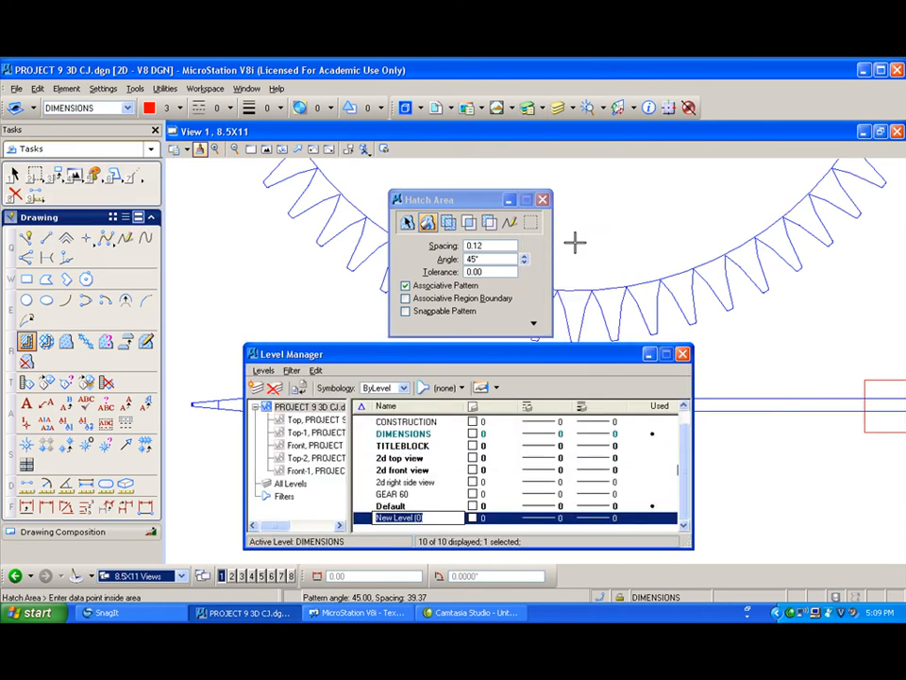
{"action": "type", "text": "HATCHING"}
{"action": "key", "text": "Return"}
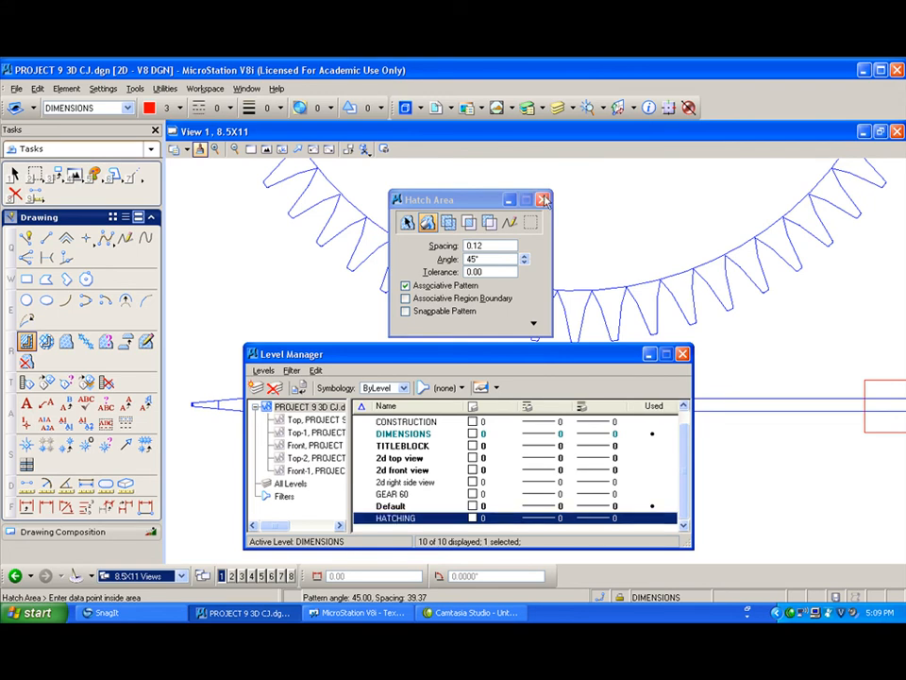
{"action": "double_click", "coordinate": [411, 518]}
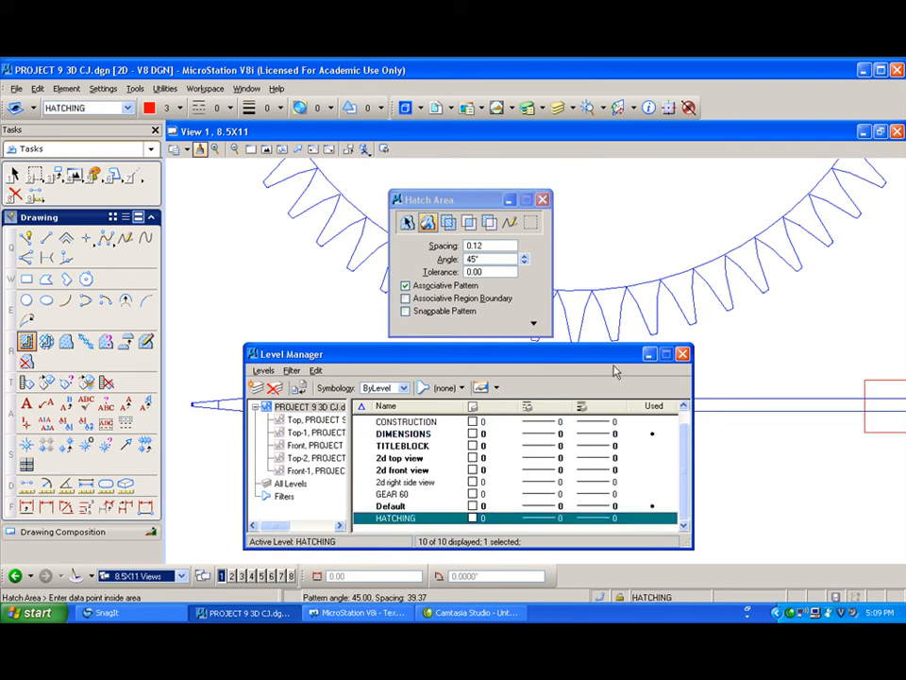
{"action": "left_click", "coordinate": [682, 354]}
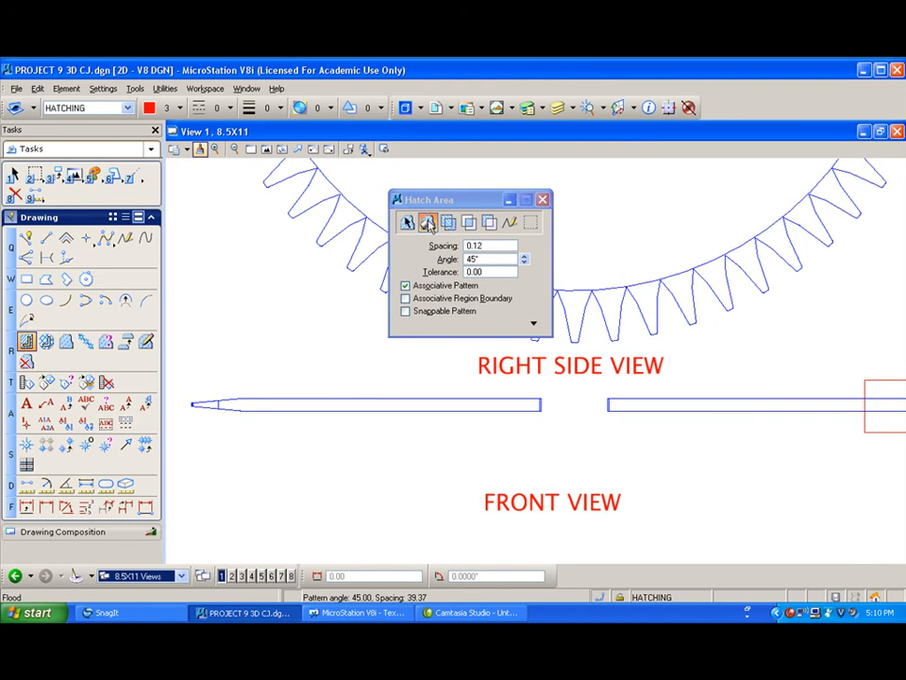
Step: Hatch the body and the tooth tip of the front view's left half
{"action": "left_click", "coordinate": [425, 404]}
{"action": "left_click", "coordinate": [335, 348]}
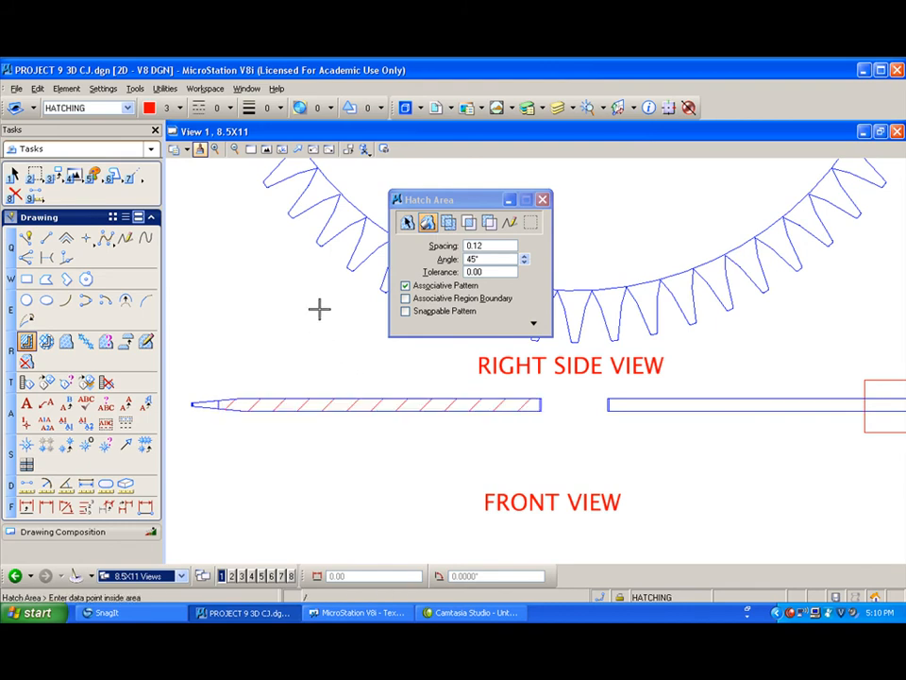
{"action": "left_click", "coordinate": [206, 404]}
{"action": "left_click", "coordinate": [200, 360]}
Step: Hatch the body and the tooth tip of the front view's right half, including the area inside the detail rectangle
{"action": "left_click", "coordinate": [630, 404]}
{"action": "left_click", "coordinate": [575, 399]}
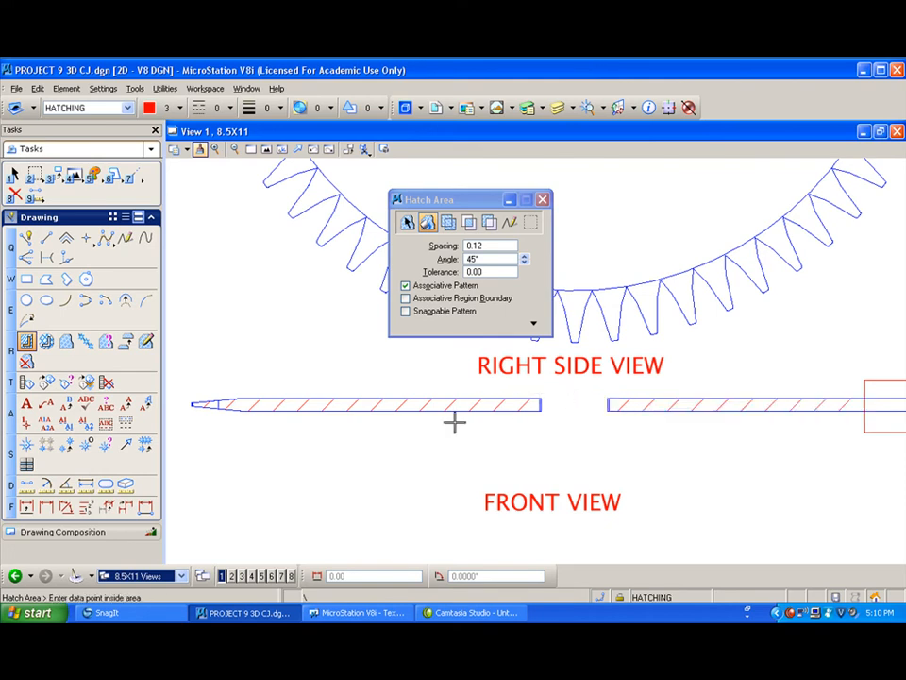
{"action": "left_click_drag", "start_coordinate": [399, 423], "coordinate": [613, 421], "text": "shift"}
{"action": "left_click", "coordinate": [625, 405]}
{"action": "left_click", "coordinate": [639, 420]}
{"action": "left_click", "coordinate": [625, 423]}
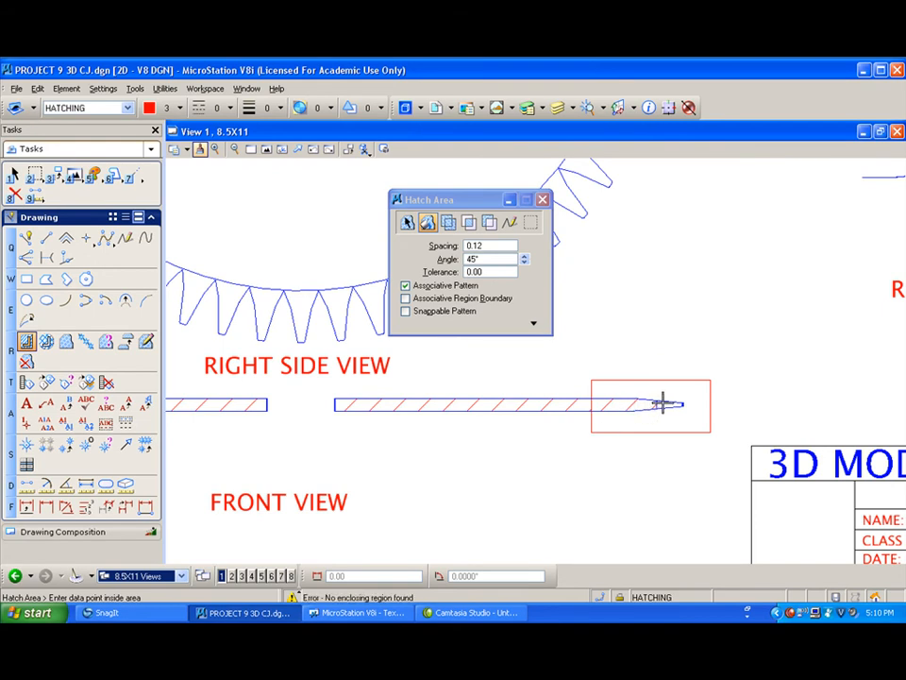
{"action": "scroll", "coordinate": [644, 299], "scroll_direction": "down", "scroll_amount": 5}
{"action": "scroll", "coordinate": [449, 350], "scroll_direction": "up", "scroll_amount": 5}
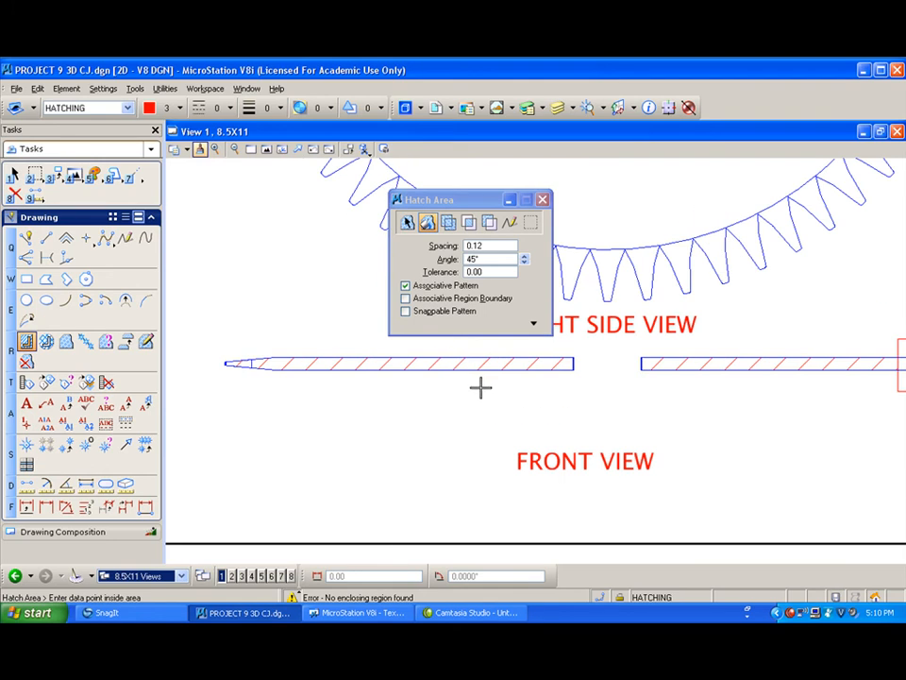
{"action": "scroll", "coordinate": [479, 386], "scroll_direction": "down", "scroll_amount": 2}
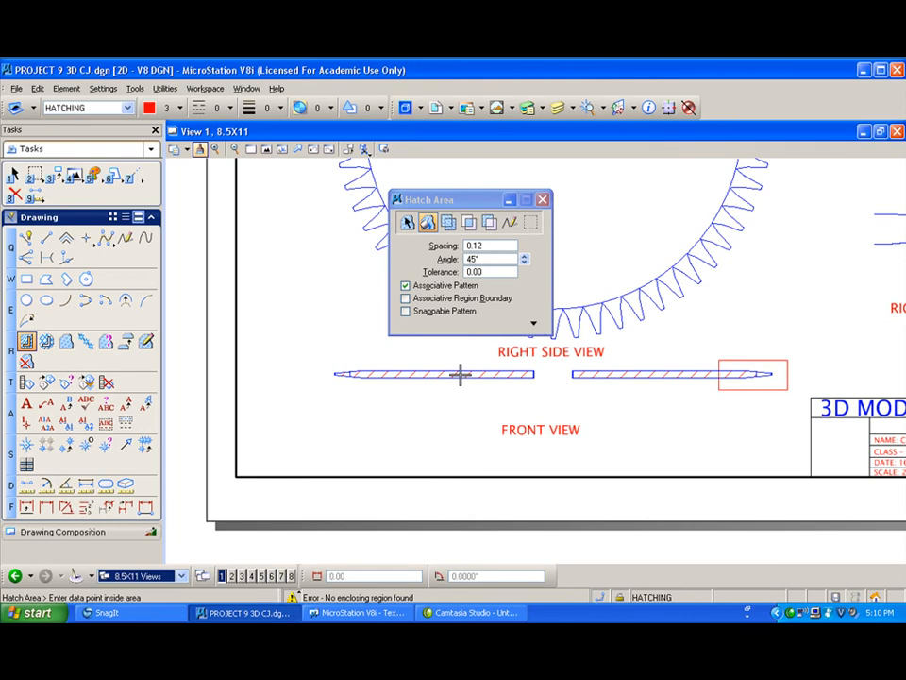
Step: Change the FRONT VIEW label under the hatched section to SECTION A-A
{"action": "left_click", "coordinate": [267, 148]}
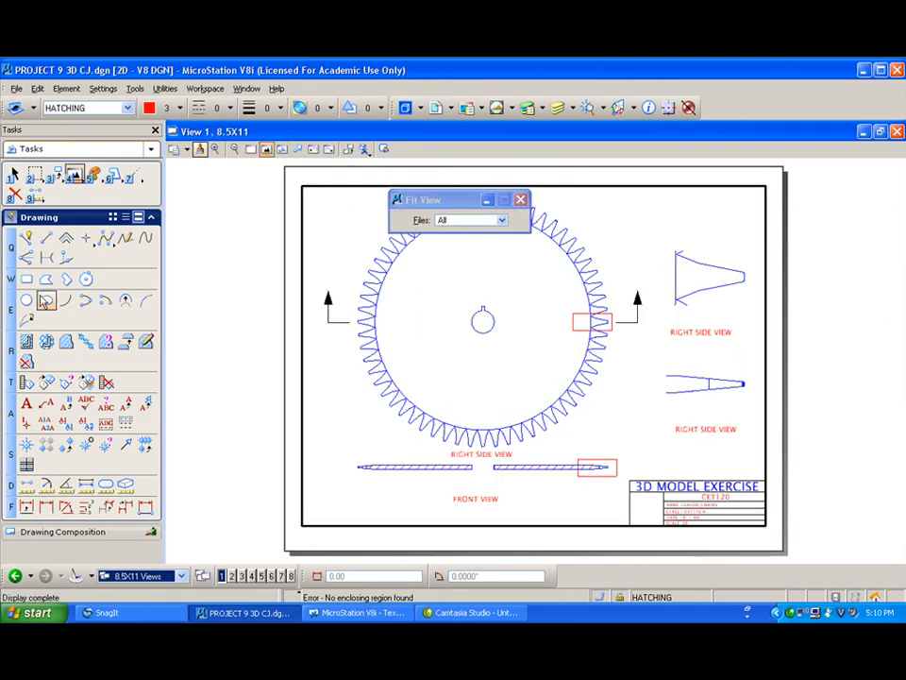
{"action": "left_click", "coordinate": [65, 403]}
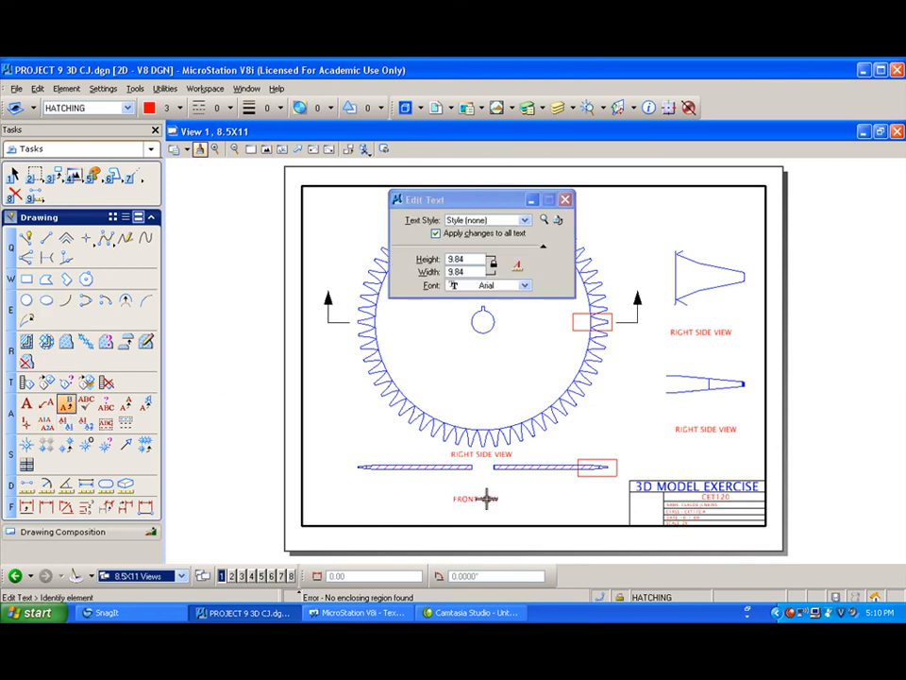
{"action": "left_click", "coordinate": [474, 498]}
{"action": "type", "text": "SECTION A"}
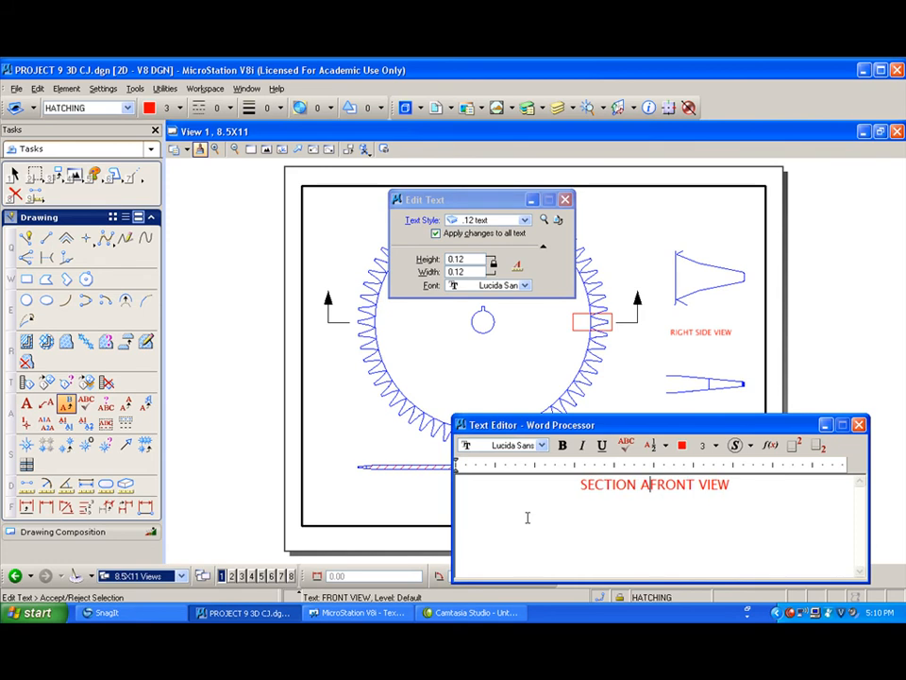
{"action": "type", "text": "-A"}
{"action": "type", "text": "="}
{"action": "key", "text": "Delete"}
{"action": "key", "text": "Delete"}
{"action": "key", "text": "Delete"}
{"action": "key", "text": "Delete"}
{"action": "key", "text": "Delete"}
{"action": "key", "text": "Delete"}
{"action": "key", "text": "BackSpace"}
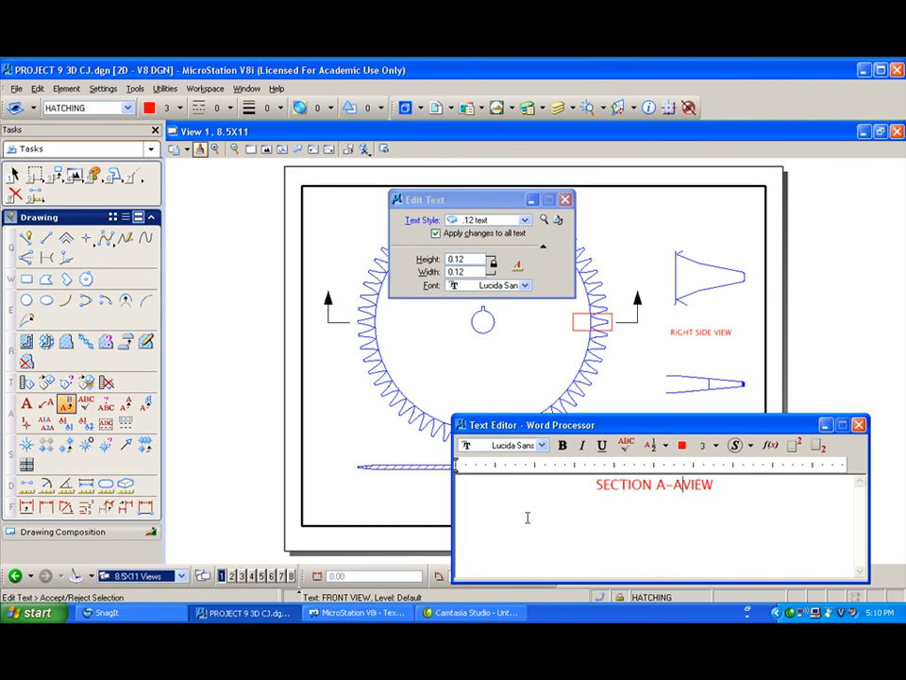
{"action": "key", "text": "Delete"}
{"action": "key", "text": "Delete"}
{"action": "key", "text": "Delete"}
{"action": "key", "text": "Delete"}
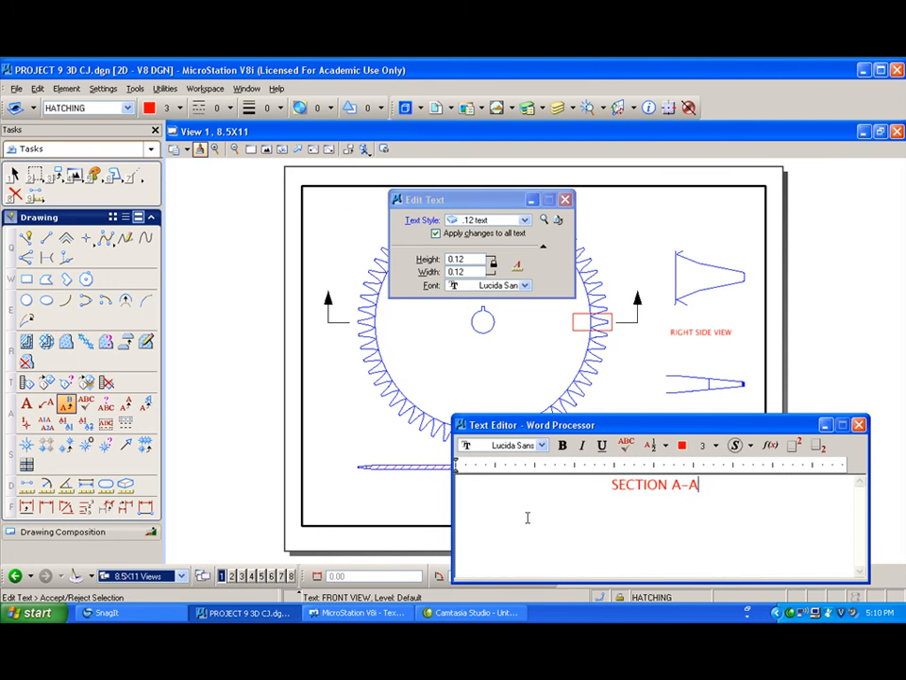
{"action": "left_click", "coordinate": [373, 477]}
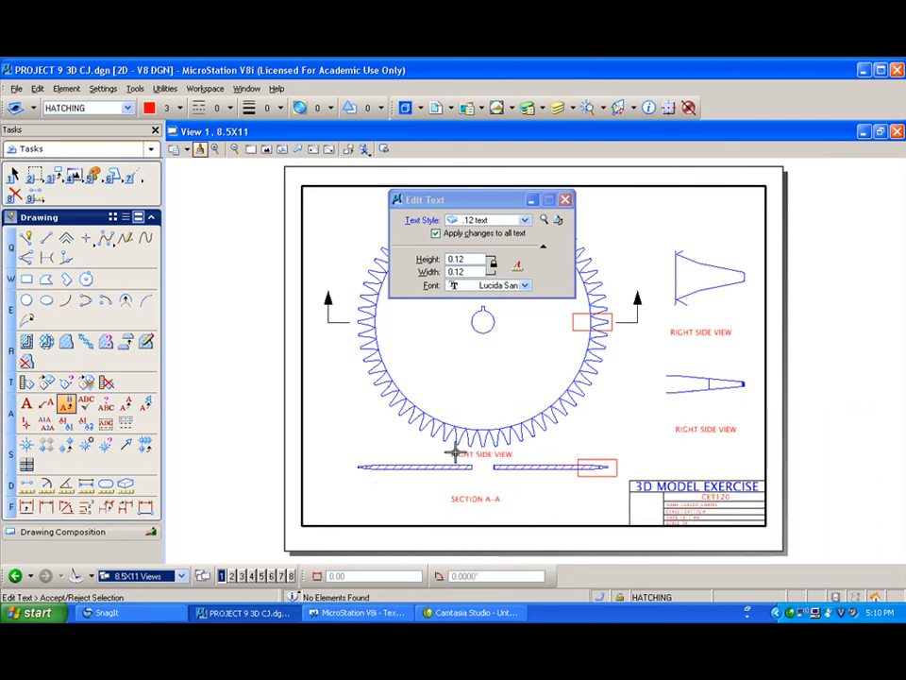
Step: Change the RIGHT SIDE VIEW label under the full gear to PLAN VIEW
{"action": "left_click", "coordinate": [449, 450]}
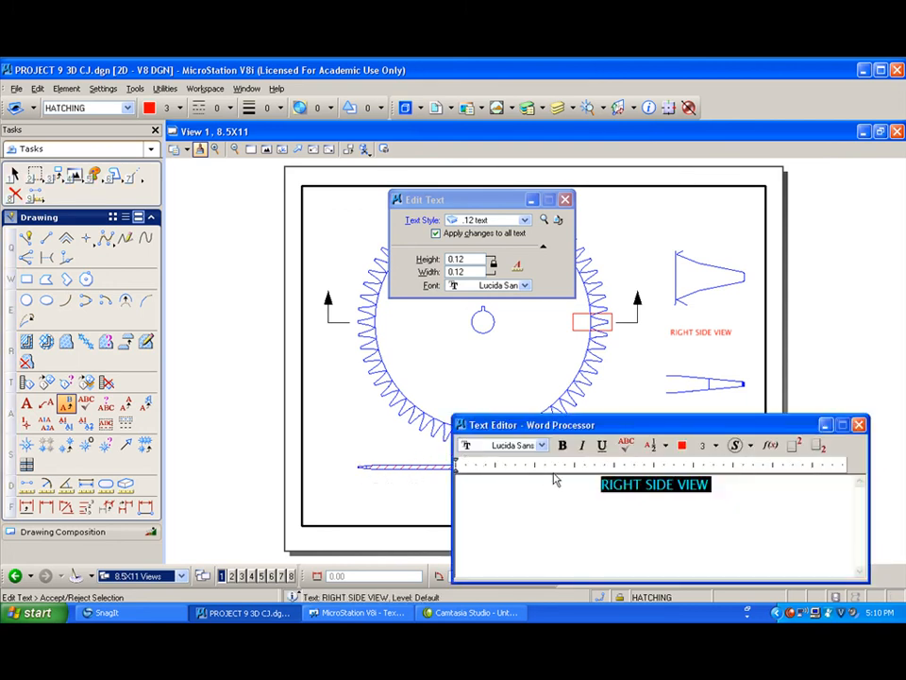
{"action": "type", "text": "PLAN VIEW"}
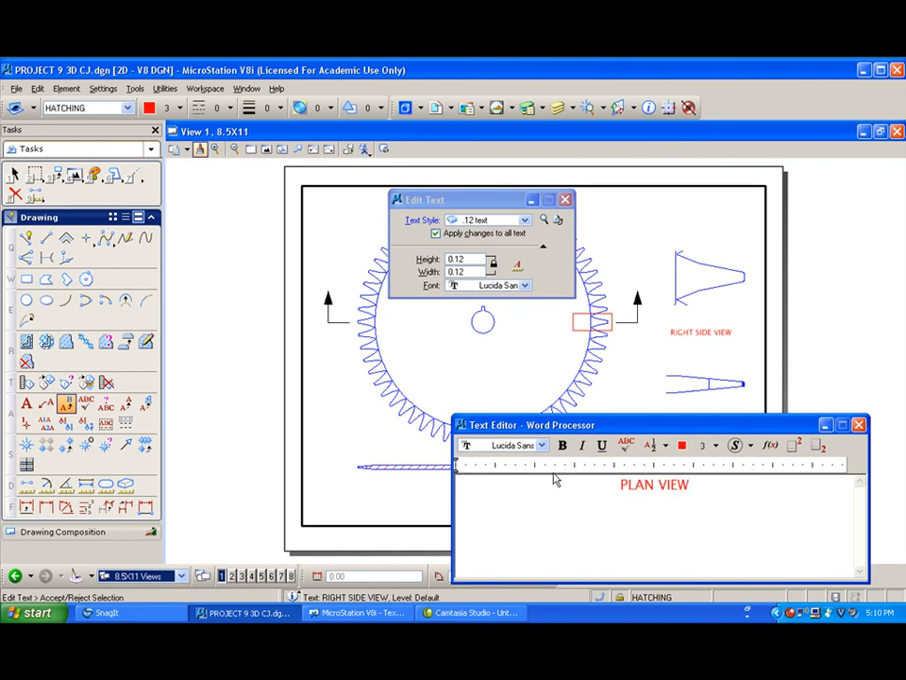
{"action": "left_click", "coordinate": [615, 382]}
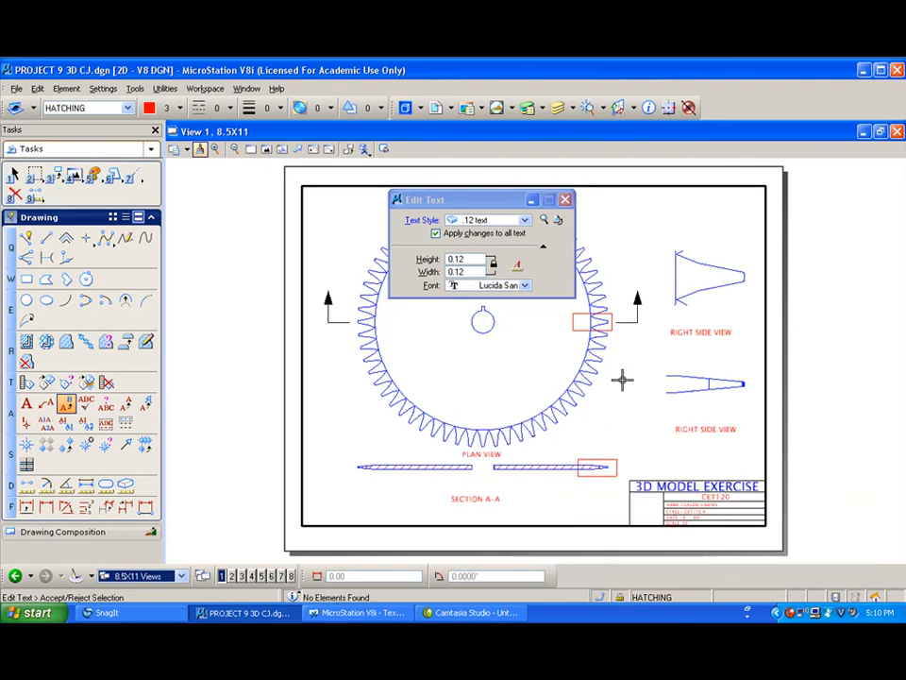
Step: Set the label directly below the full gear to TOP VIEW
{"action": "left_click", "coordinate": [481, 453]}
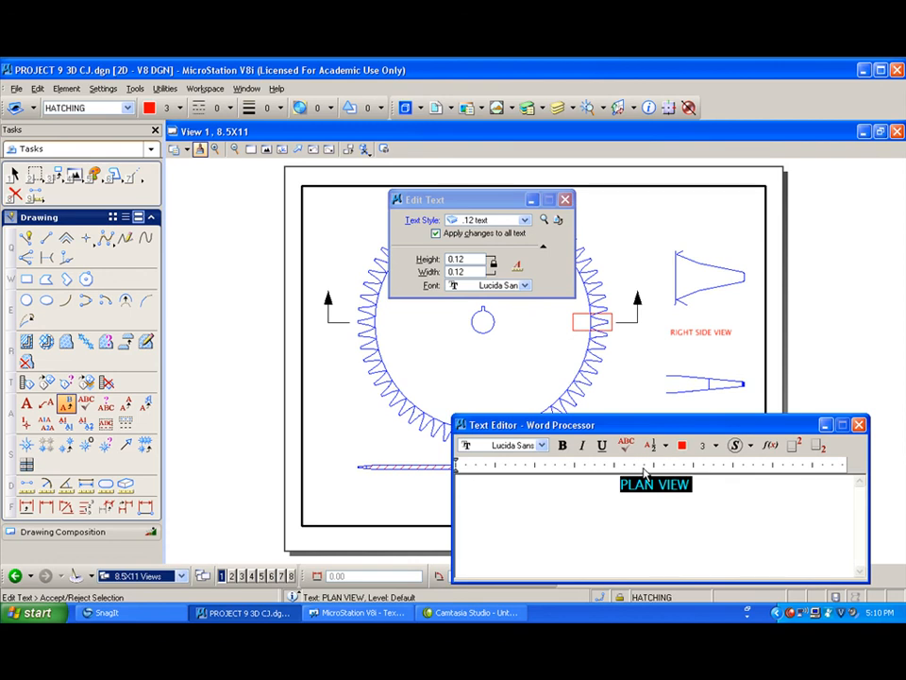
{"action": "type", "text": "TOP VIEW"}
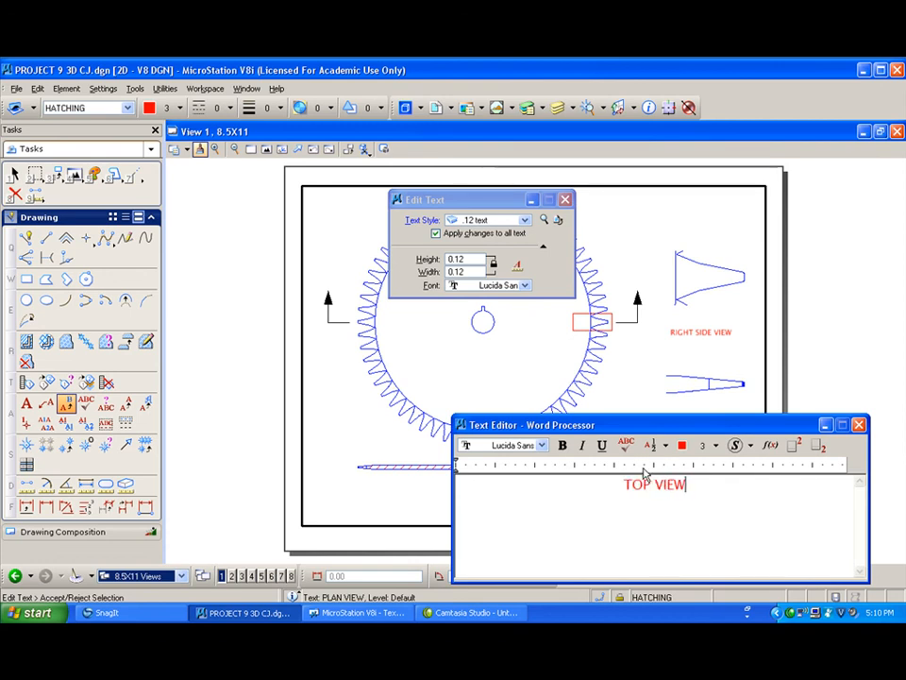
{"action": "left_click", "coordinate": [656, 378]}
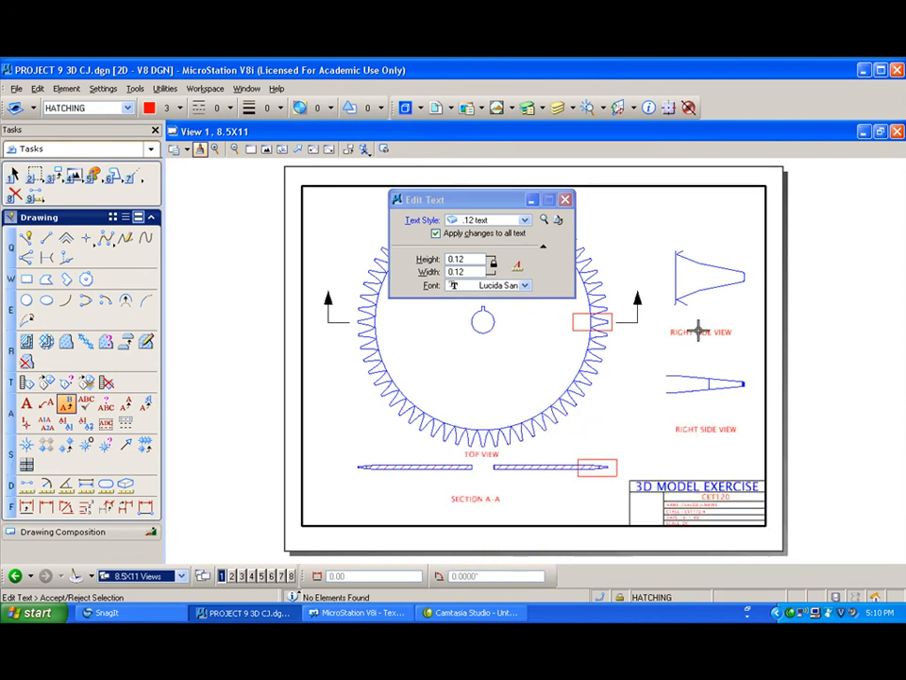
Step: Change the label under the upper enlarged tooth detail to ENLARGED TOOTH TOP
{"action": "left_click", "coordinate": [699, 330]}
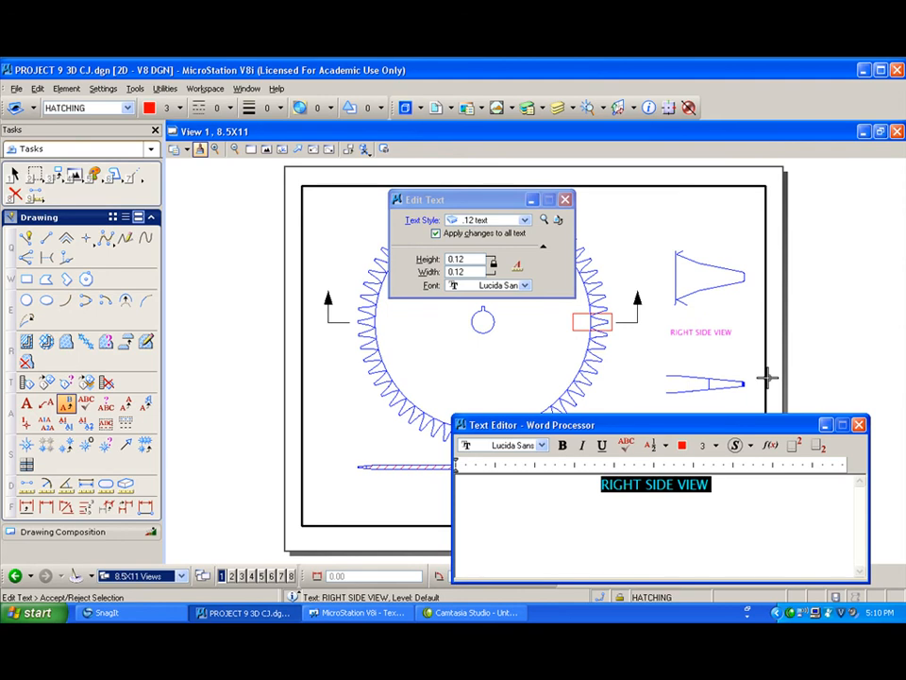
{"action": "type", "text": "EN"}
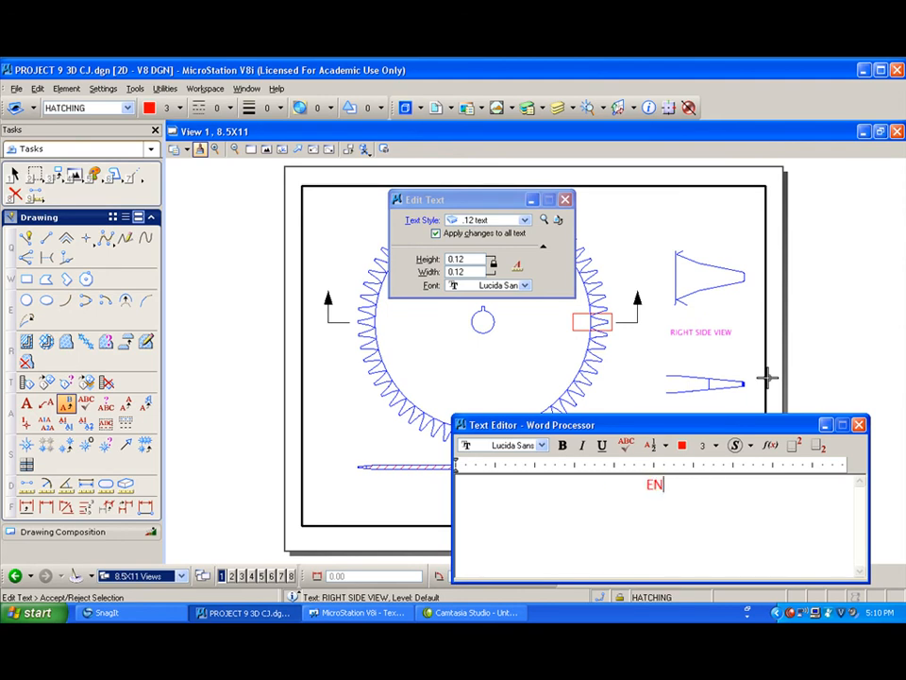
{"action": "type", "text": "LARGED TOOT"}
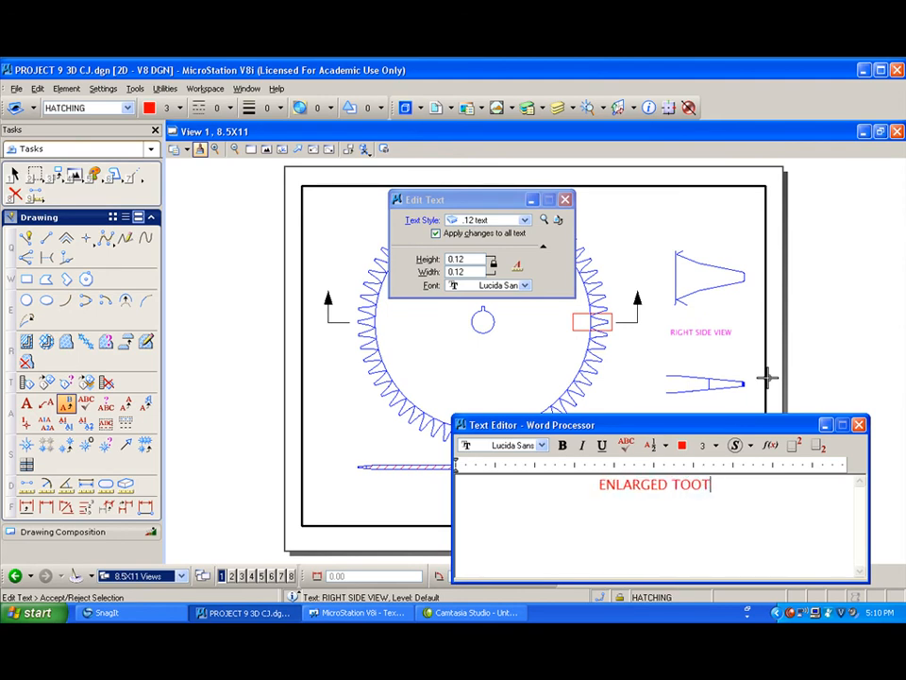
{"action": "type", "text": "H TOP"}
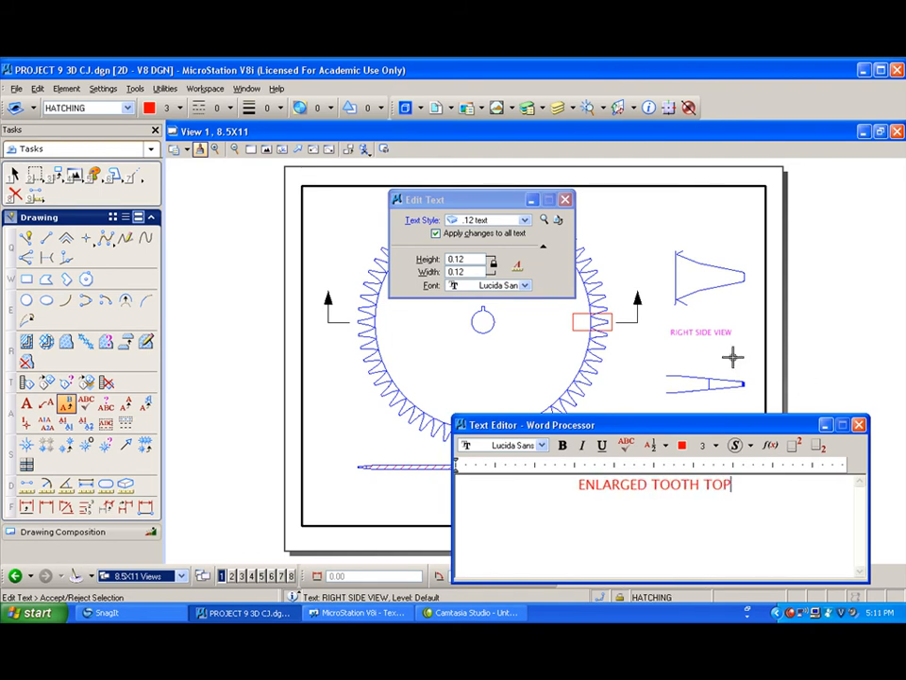
{"action": "left_click", "coordinate": [751, 365]}
Step: Change the label under the lower enlarged tooth detail to ENLARGED TOOTH SECTION
{"action": "left_click", "coordinate": [710, 429]}
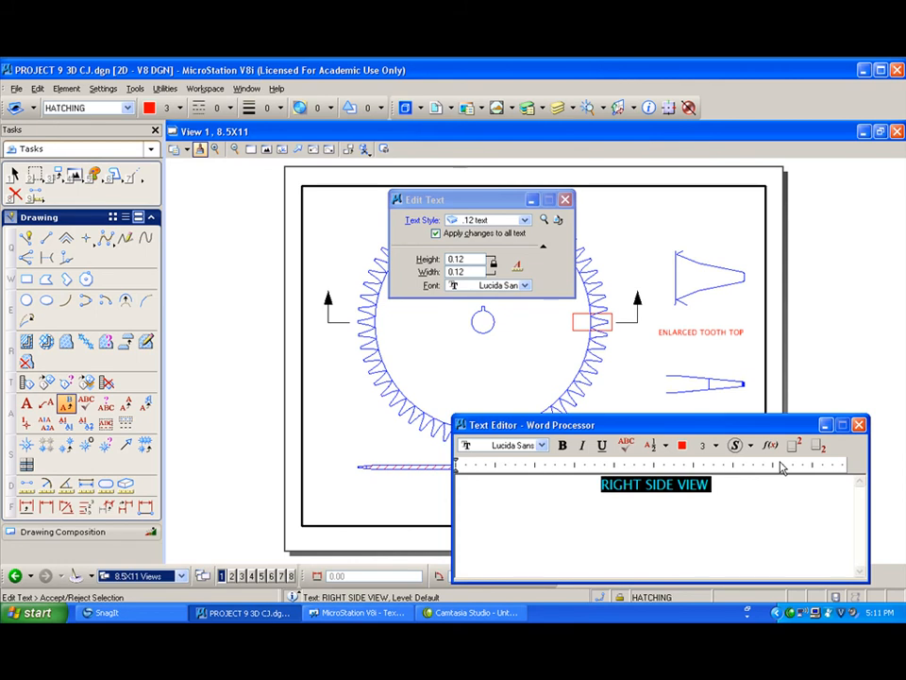
{"action": "type", "text": "ENLARGED TOOTH SECTION"}
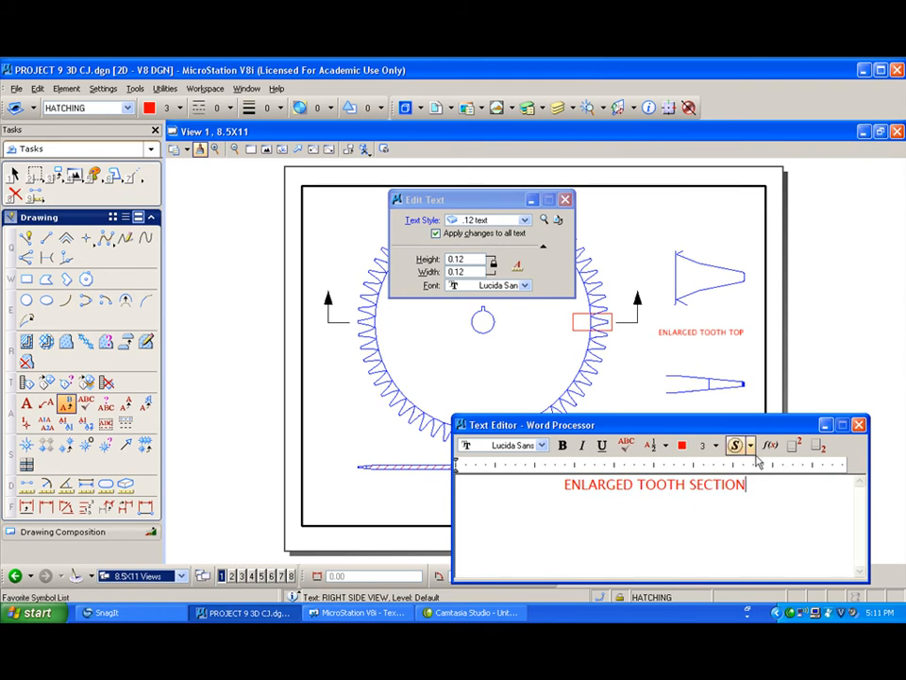
{"action": "left_click", "coordinate": [707, 428]}
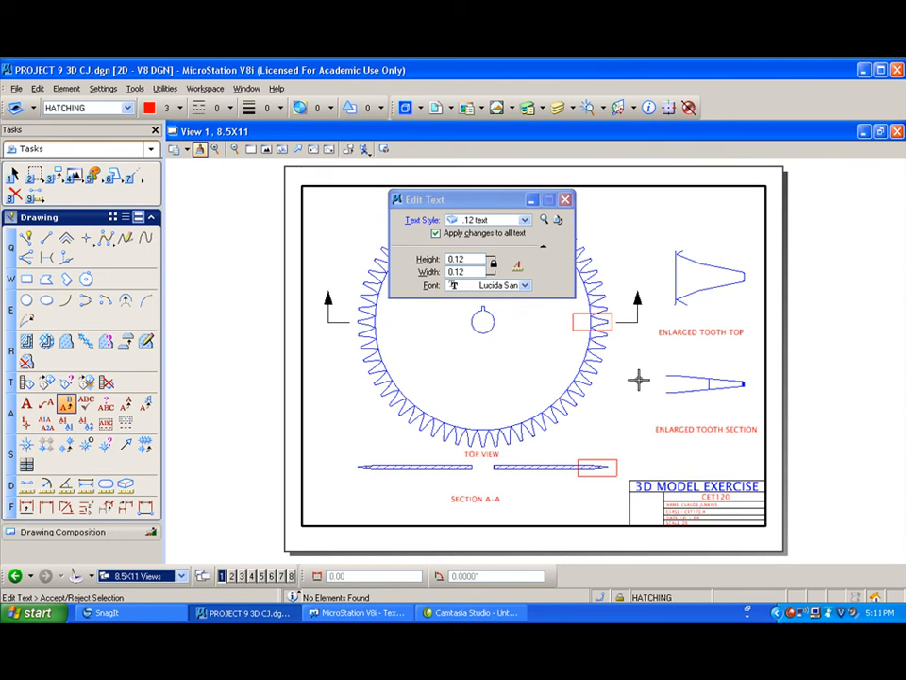
Step: Display the gear's Top-1 reference with the PRIMARY level on and the 2d top view level off
{"action": "left_click", "coordinate": [565, 199]}
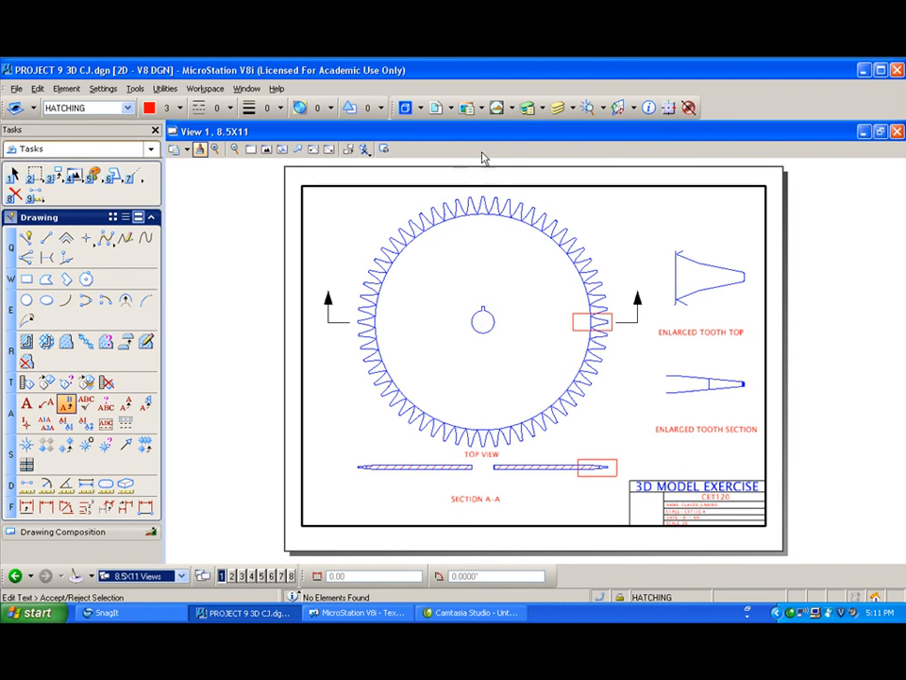
{"action": "left_click", "coordinate": [534, 109]}
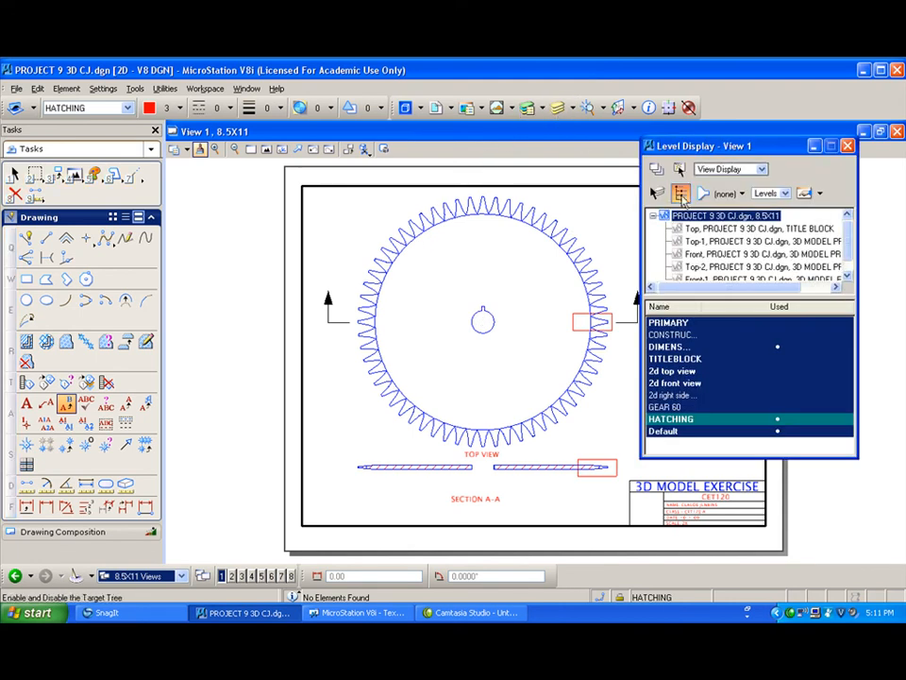
{"action": "left_click", "coordinate": [741, 243]}
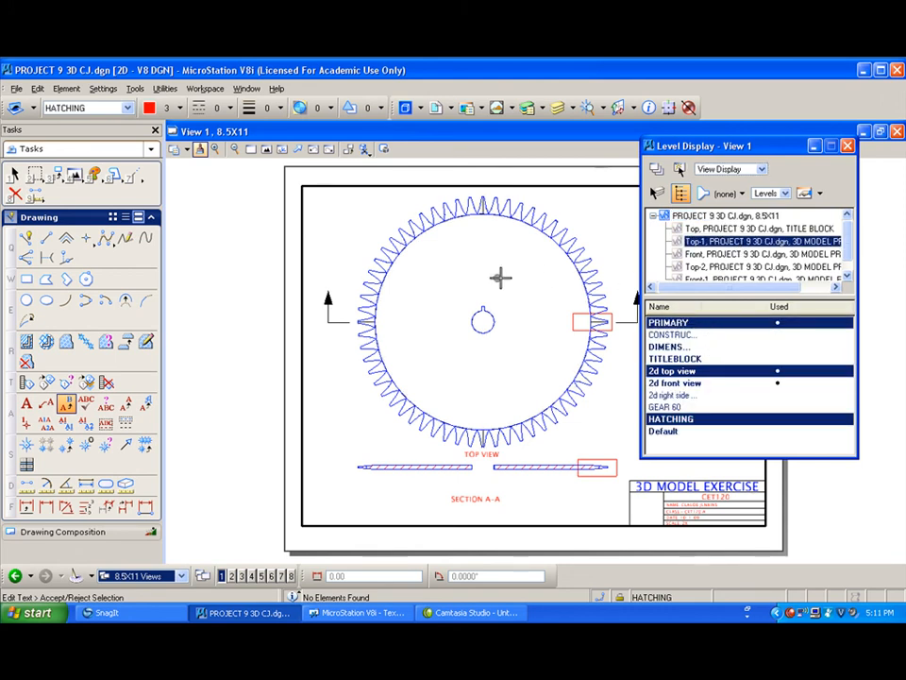
{"action": "left_click", "coordinate": [692, 371]}
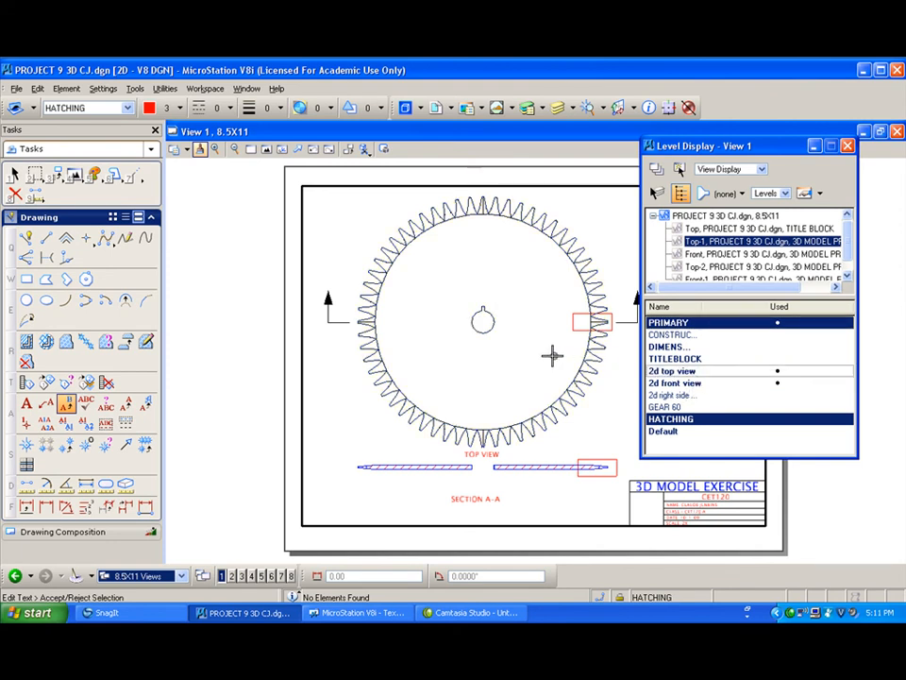
Step: Add a radius dimension with a center mark to the gear's center bore in the top view
{"action": "scroll", "coordinate": [499, 338], "scroll_direction": "up", "scroll_amount": 3}
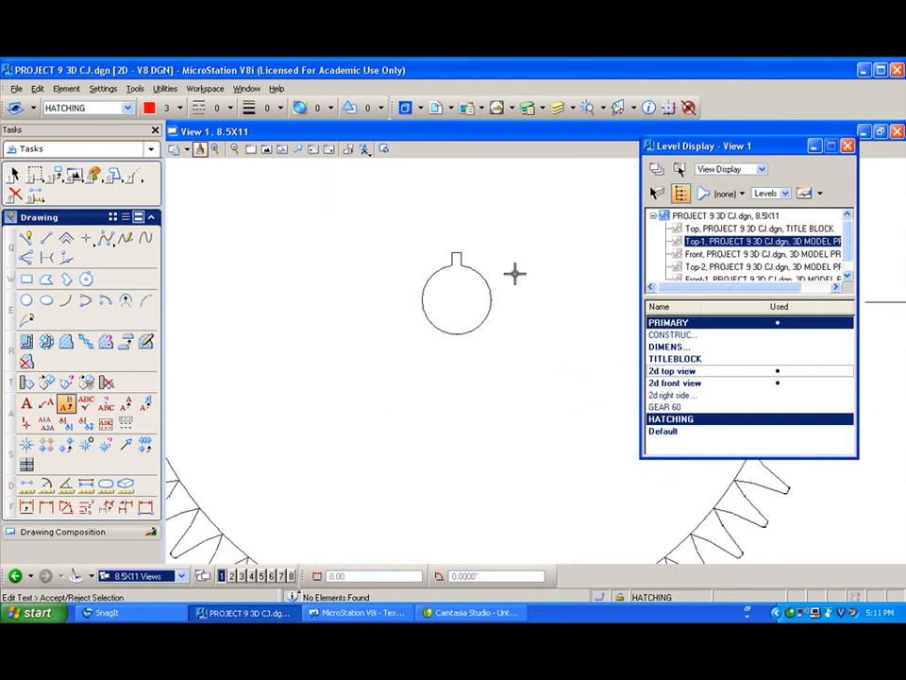
{"action": "left_click", "coordinate": [26, 507]}
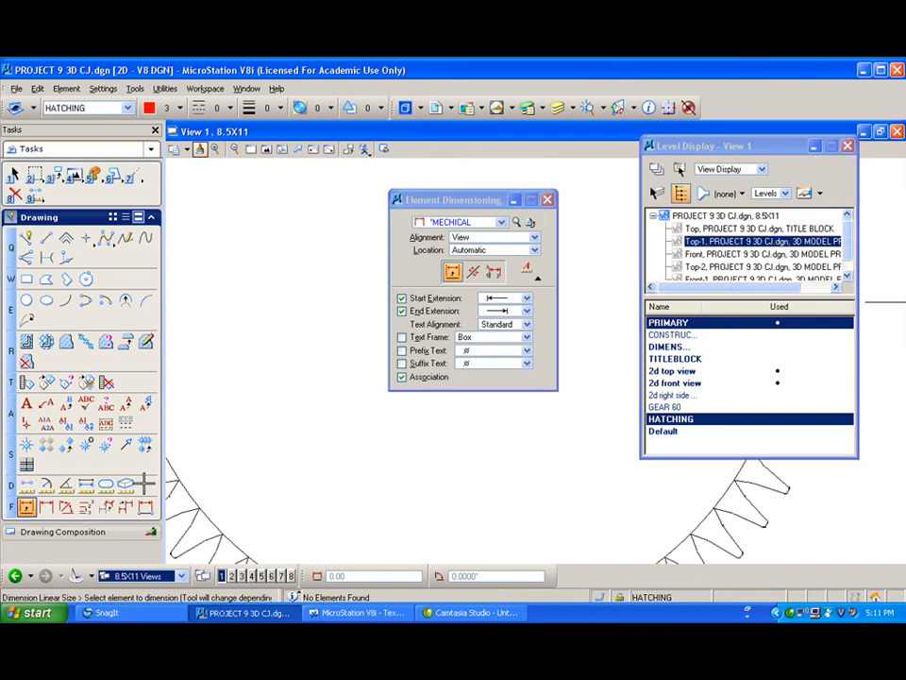
{"action": "left_click_drag", "start_coordinate": [455, 201], "coordinate": [257, 200]}
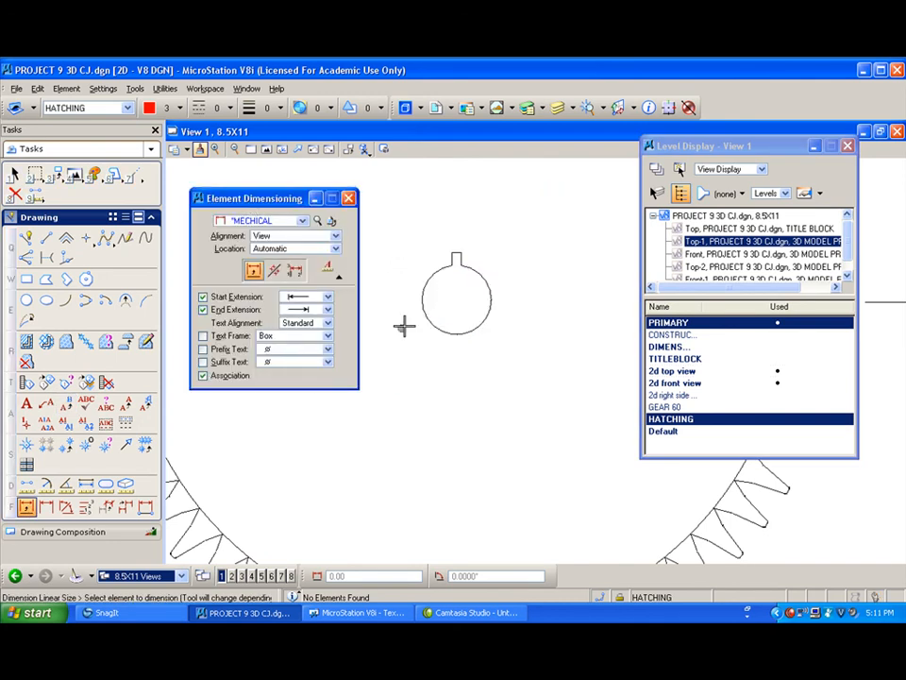
{"action": "left_click", "coordinate": [490, 289]}
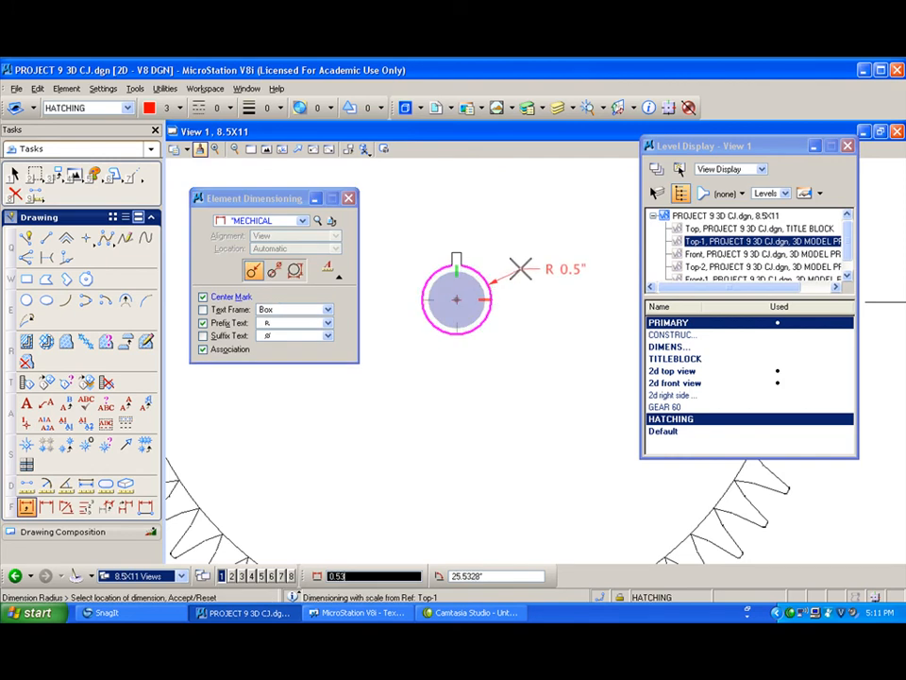
{"action": "left_click", "coordinate": [521, 269]}
Step: Add an extended-leader diameter dimension with a center mark to the circle at the base of the gear teeth
{"action": "scroll", "coordinate": [509, 287], "scroll_direction": "down", "scroll_amount": 5}
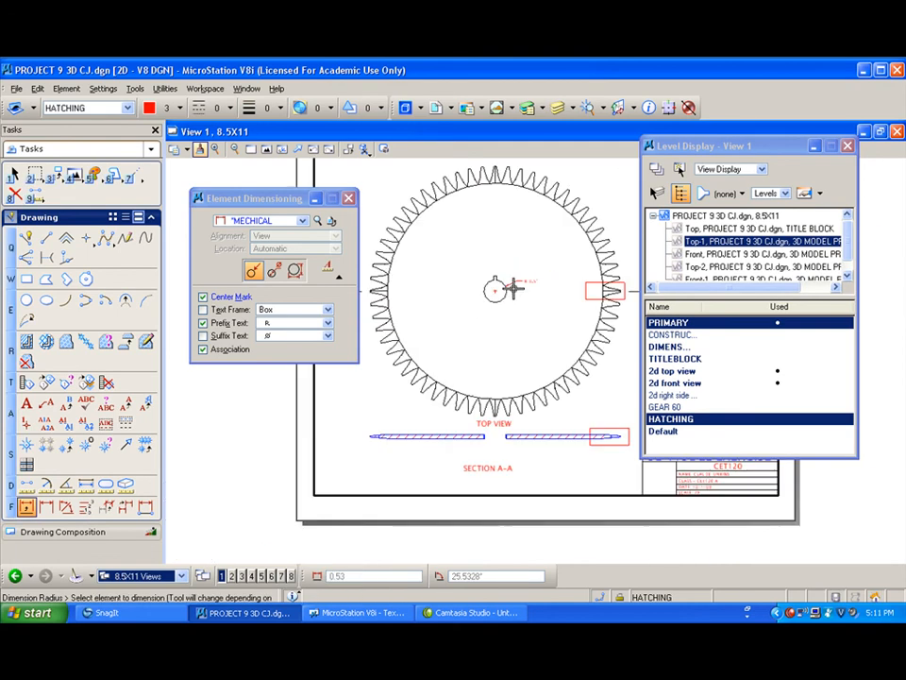
{"action": "left_click", "coordinate": [564, 202]}
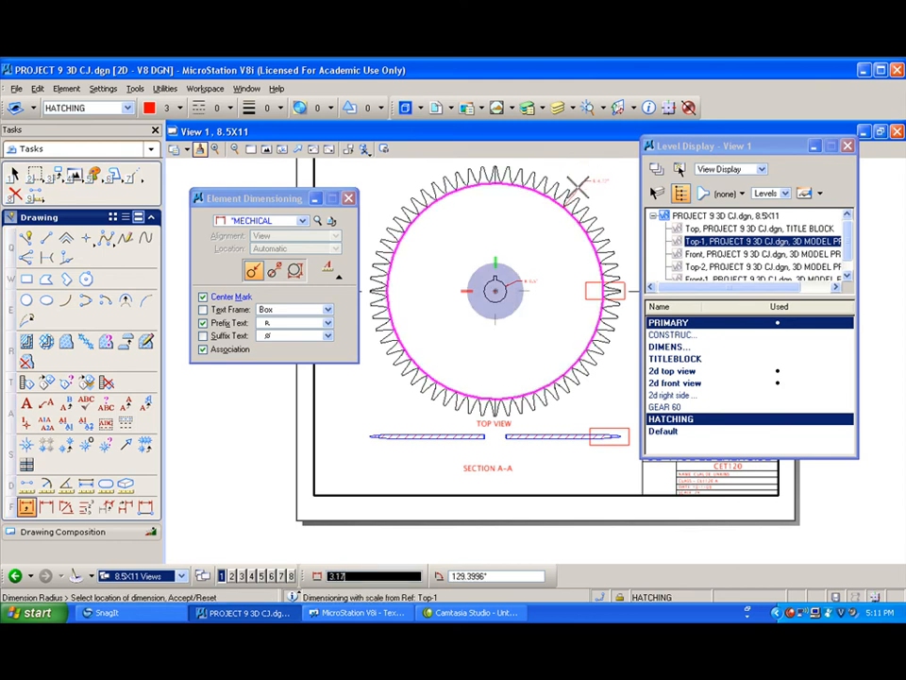
{"action": "left_click", "coordinate": [273, 270]}
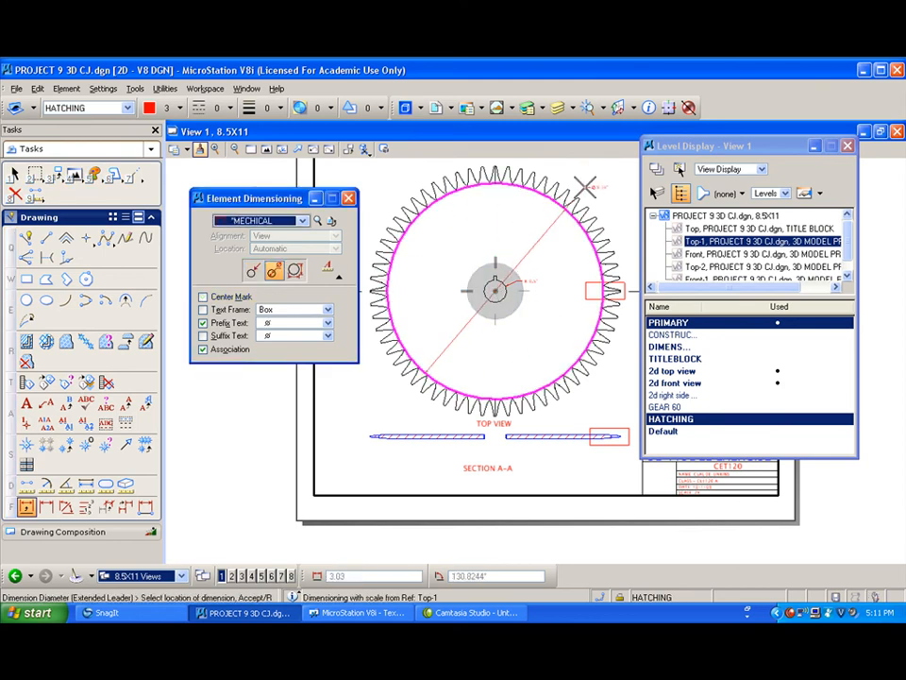
{"action": "left_click", "coordinate": [203, 297]}
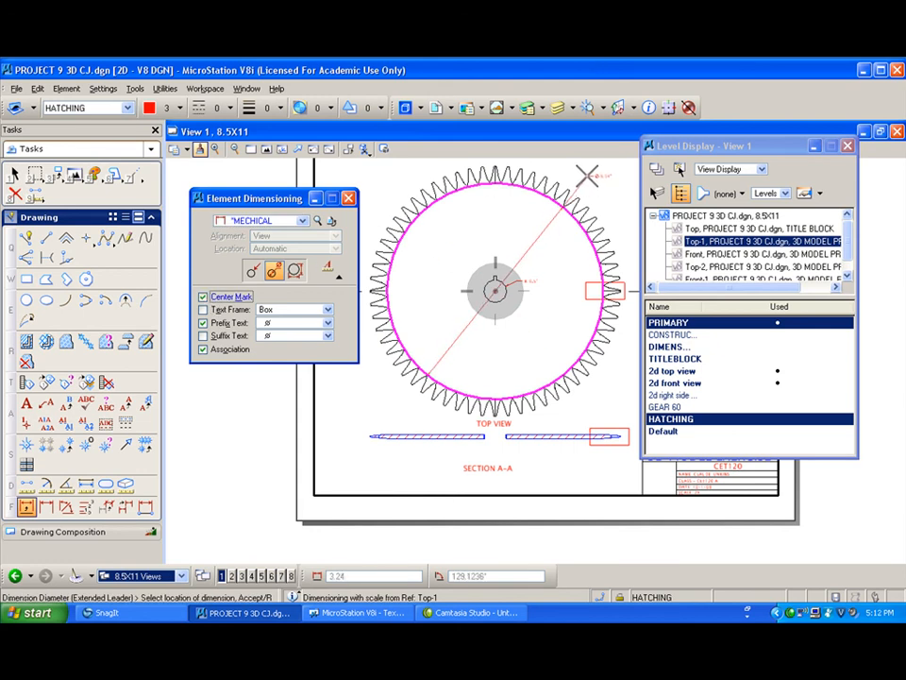
{"action": "left_click", "coordinate": [588, 176]}
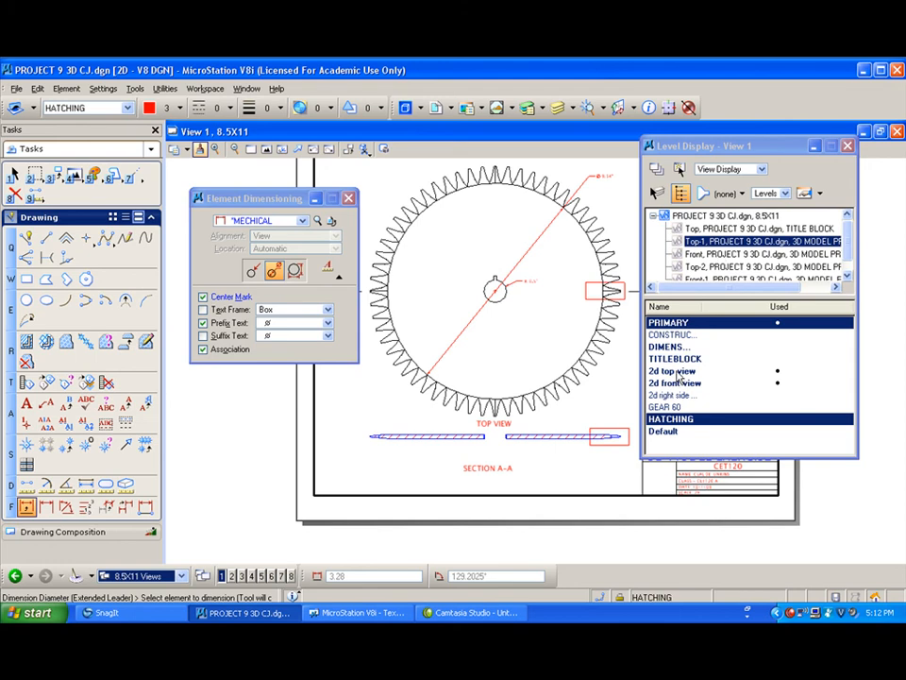
Step: Turn off the PRIMARY level and turn on the 2d top view level for the Top-1 reference
{"action": "left_click", "coordinate": [685, 324]}
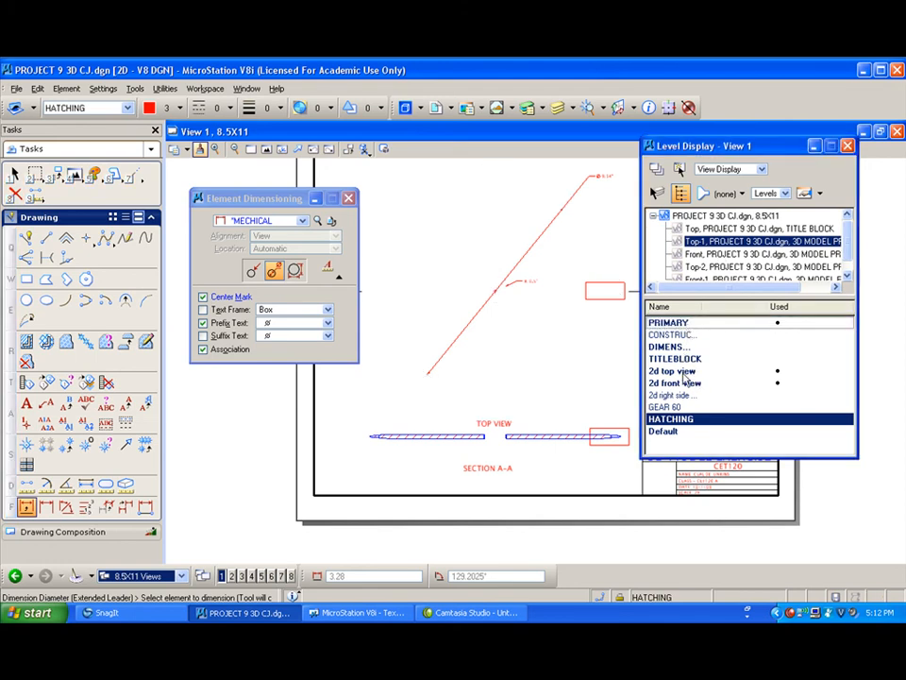
{"action": "left_click", "coordinate": [672, 371]}
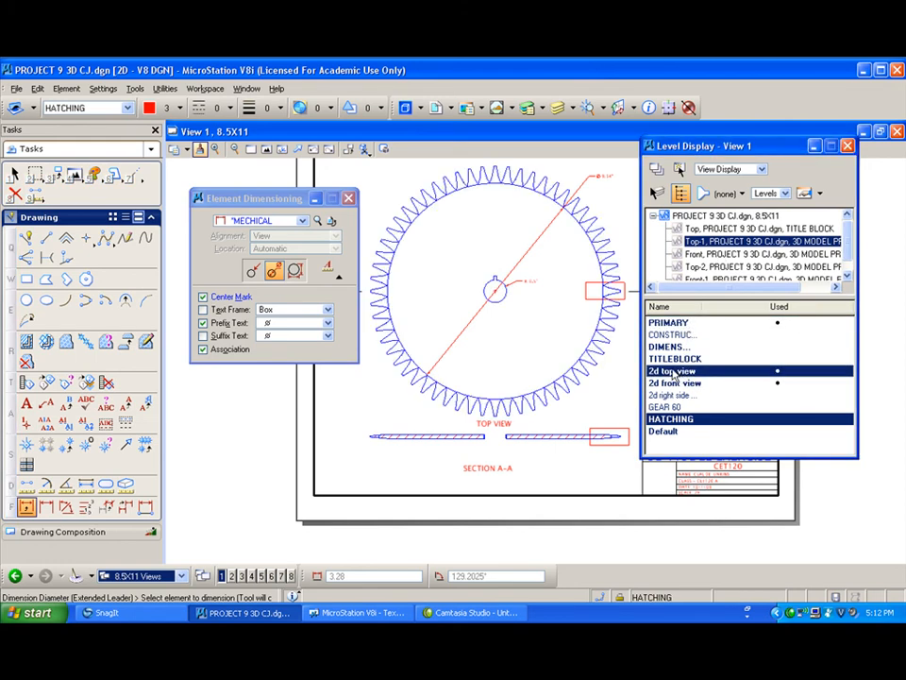
{"action": "left_click", "coordinate": [847, 146]}
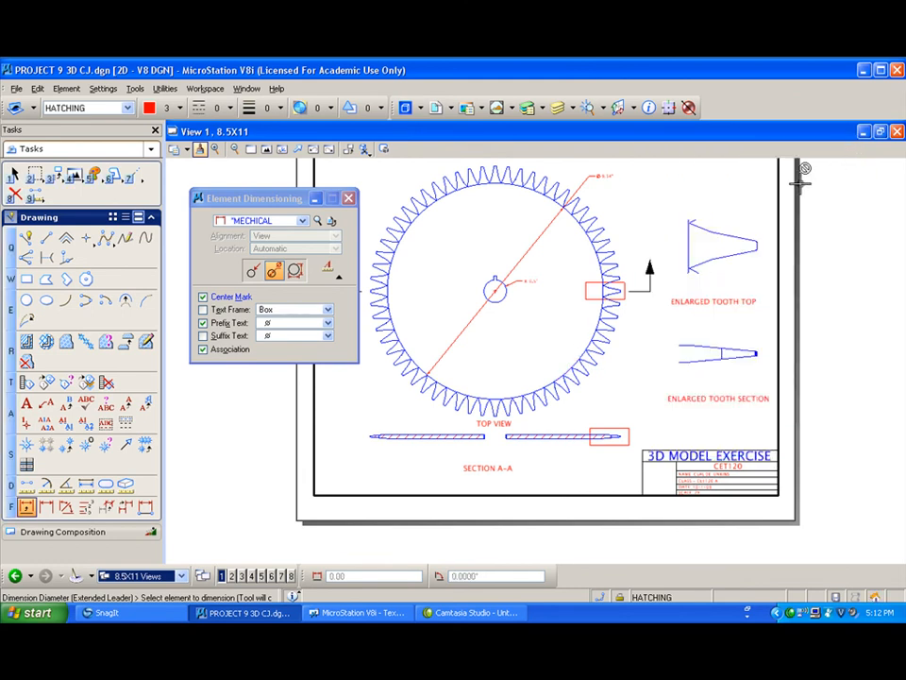
Step: Place a linear dimension above the top view for the gear's overall width between opposite outer tooth tips
{"action": "left_click", "coordinate": [605, 179]}
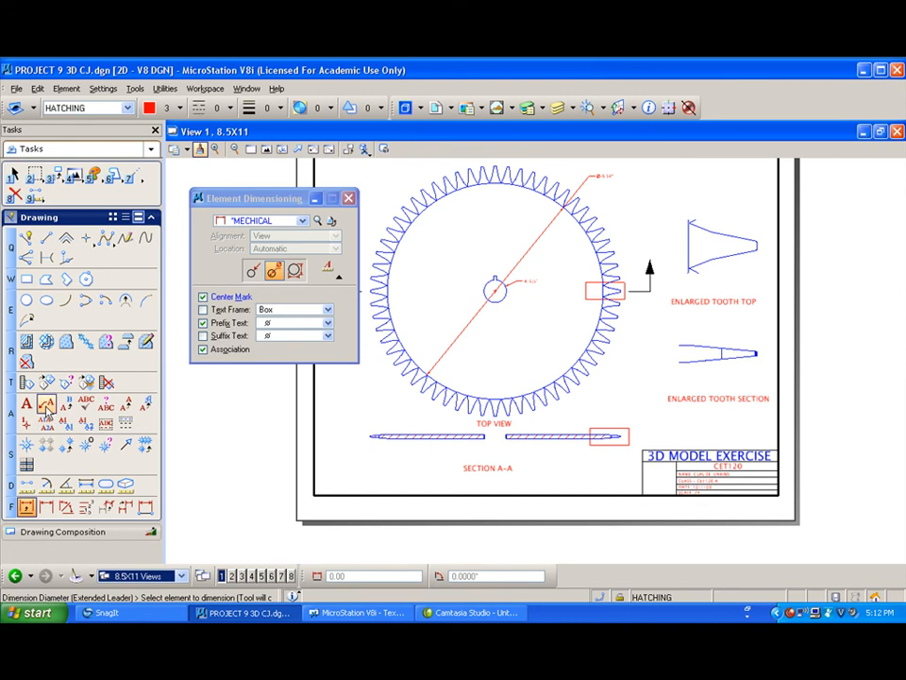
{"action": "left_click", "coordinate": [46, 507]}
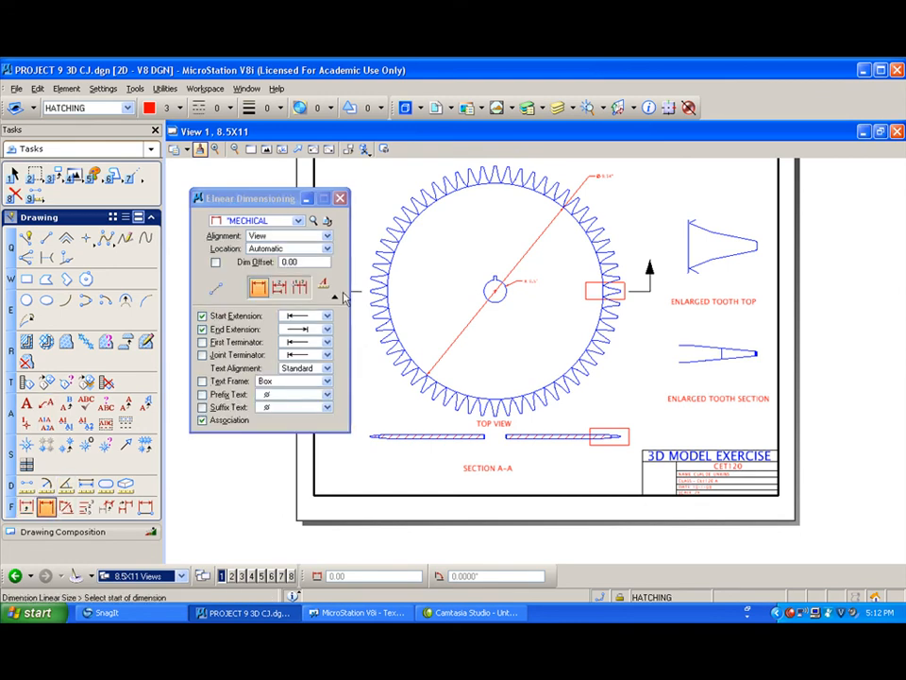
{"action": "scroll", "coordinate": [381, 279], "scroll_direction": "up", "scroll_amount": 4}
{"action": "left_click_drag", "start_coordinate": [289, 198], "coordinate": [253, 300]}
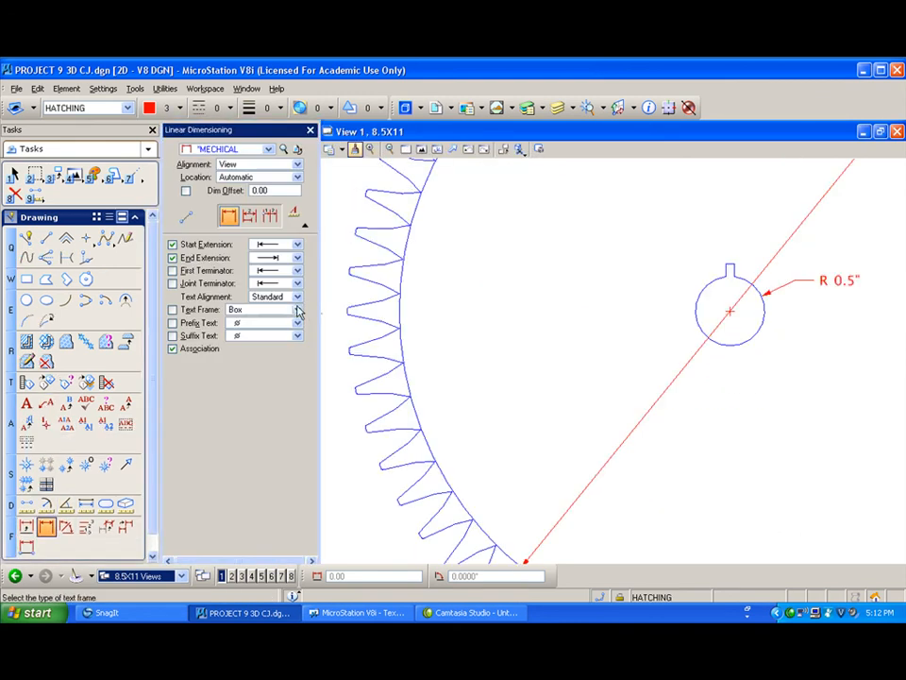
{"action": "left_click", "coordinate": [344, 308]}
{"action": "scroll", "coordinate": [402, 300], "scroll_direction": "down", "scroll_amount": 4}
{"action": "scroll", "coordinate": [648, 296], "scroll_direction": "up", "scroll_amount": 4}
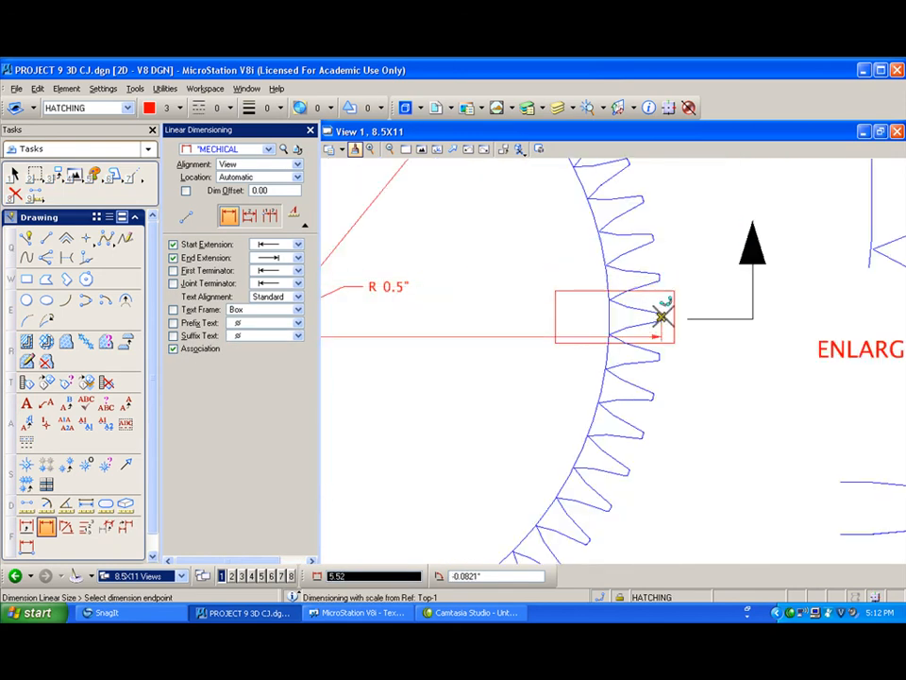
{"action": "left_click", "coordinate": [662, 317]}
{"action": "scroll", "coordinate": [625, 308], "scroll_direction": "down", "scroll_amount": 4}
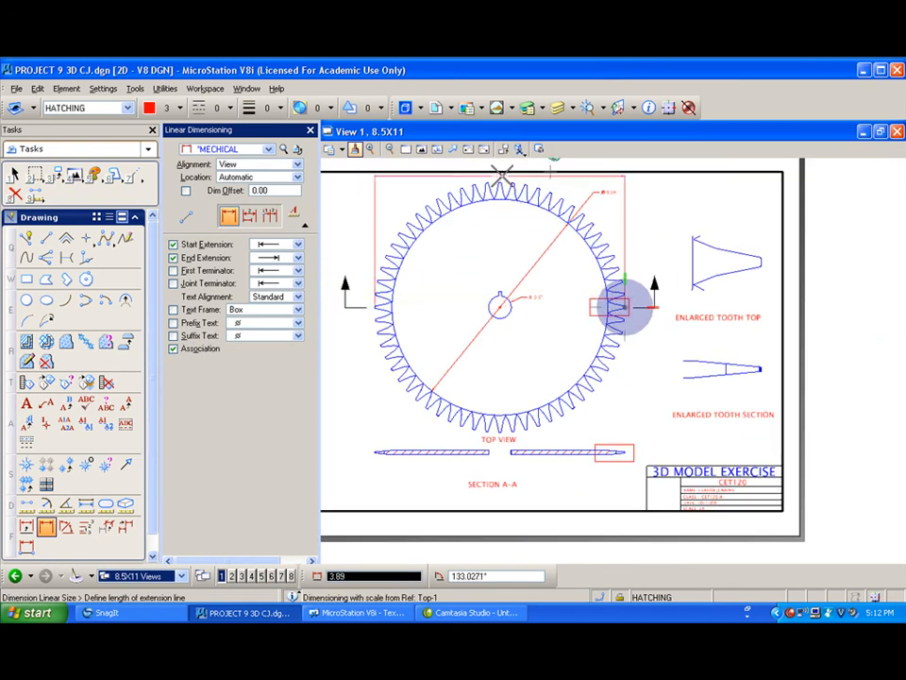
{"action": "scroll", "coordinate": [503, 175], "scroll_direction": "up", "scroll_amount": 4}
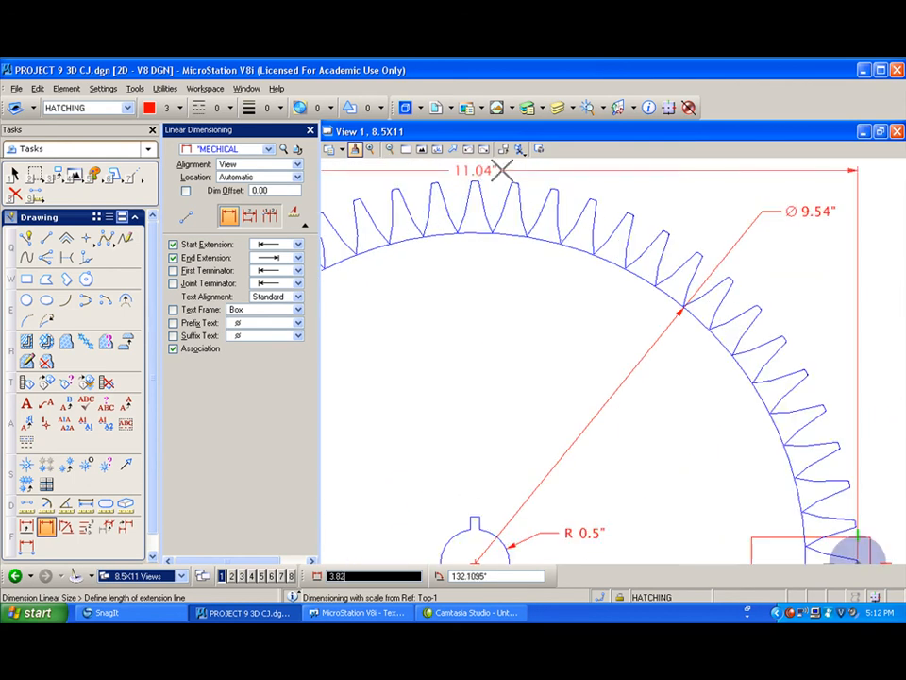
{"action": "left_click", "coordinate": [503, 169]}
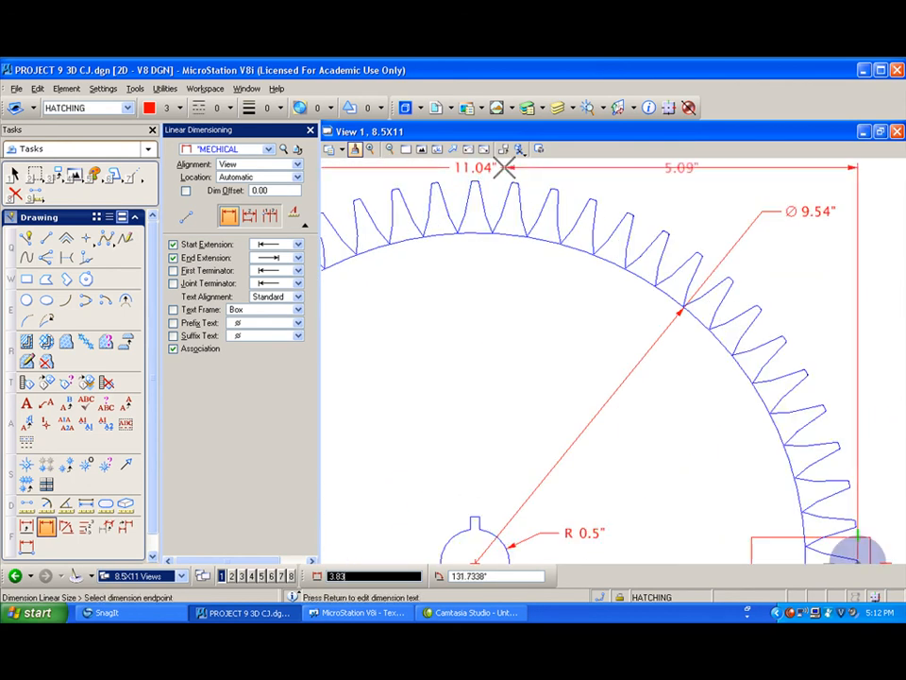
{"action": "right_click", "coordinate": [508, 242]}
Step: Dimension the thickness of the hatched gear body in Section A-A
{"action": "scroll", "coordinate": [508, 242], "scroll_direction": "down", "scroll_amount": 4}
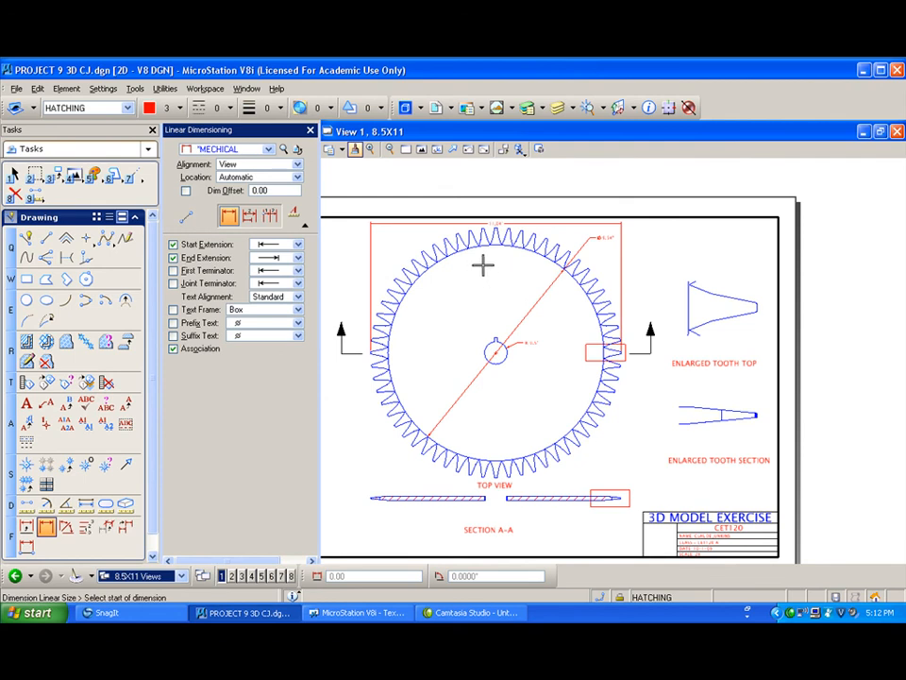
{"action": "scroll", "coordinate": [431, 534], "scroll_direction": "up", "scroll_amount": 4}
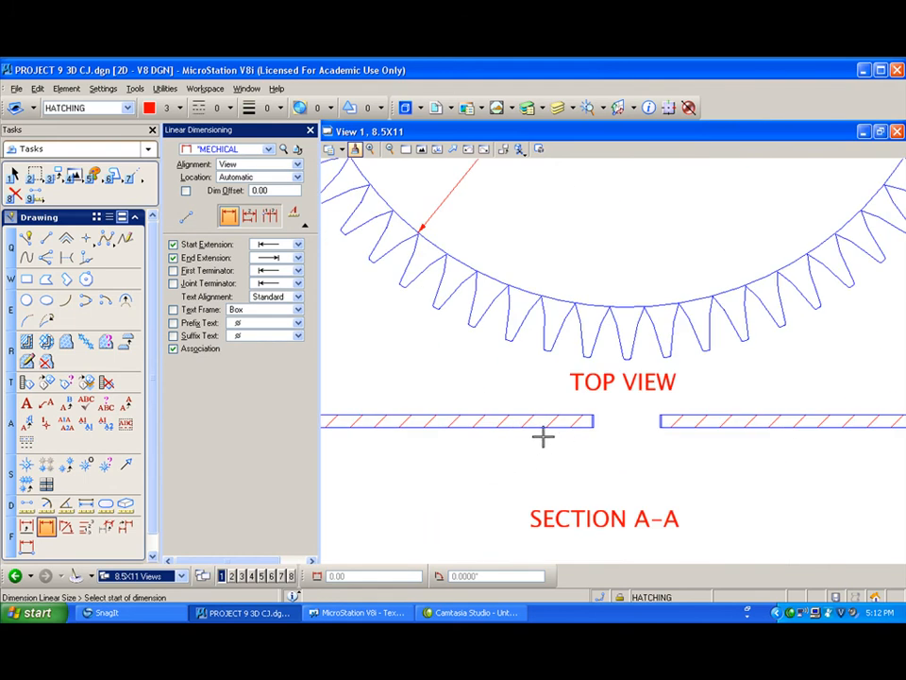
{"action": "scroll", "coordinate": [433, 411], "scroll_direction": "down", "scroll_amount": 2}
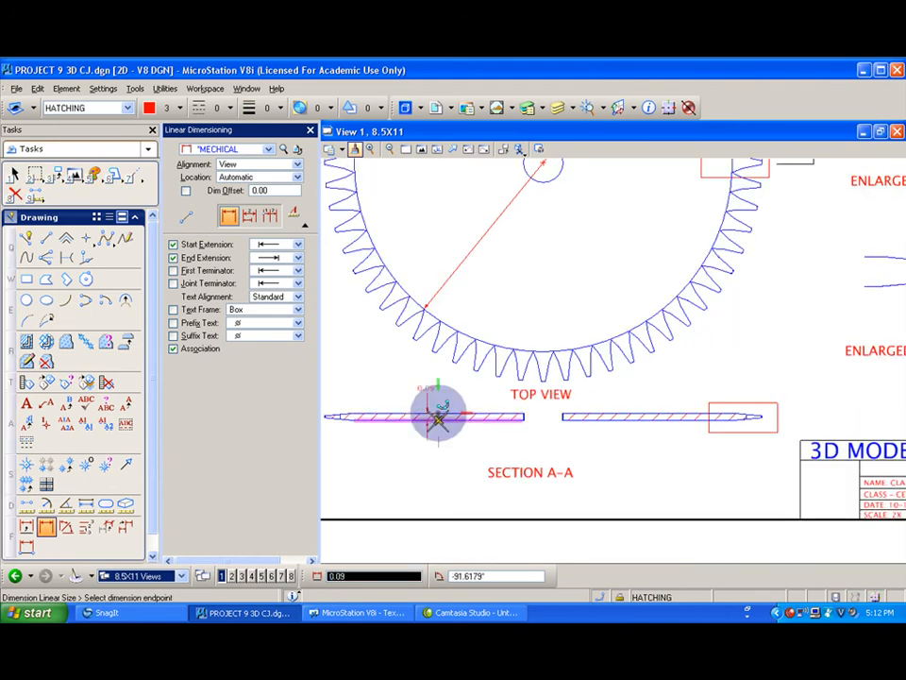
{"action": "left_click", "coordinate": [438, 419]}
{"action": "left_click", "coordinate": [438, 417]}
{"action": "right_click", "coordinate": [462, 394]}
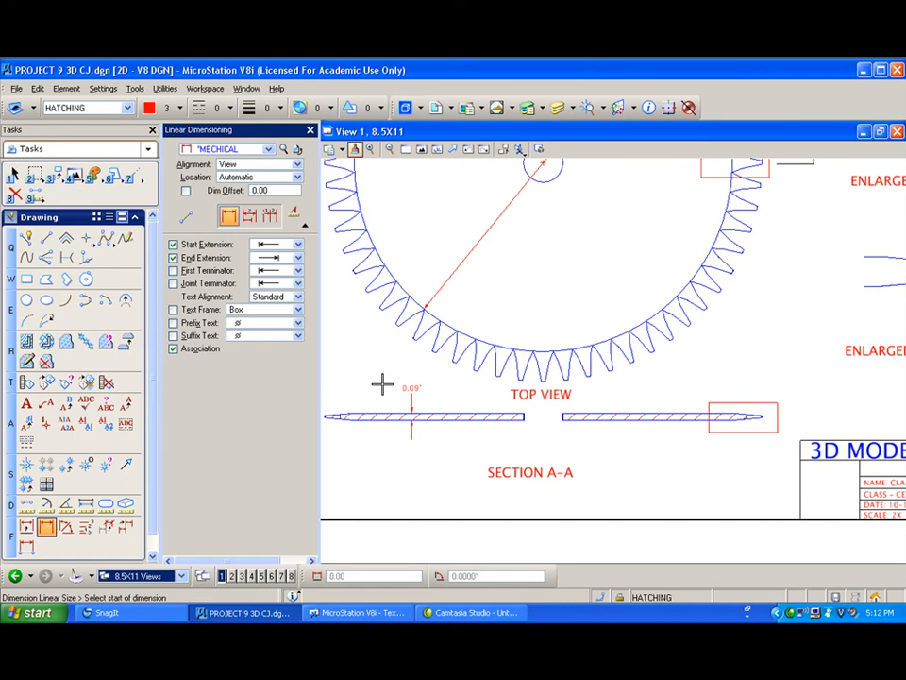
Step: Place a linear dimension below Section A-A for its overall length from tip to tip
{"action": "scroll", "coordinate": [382, 380], "scroll_direction": "down", "scroll_amount": 2}
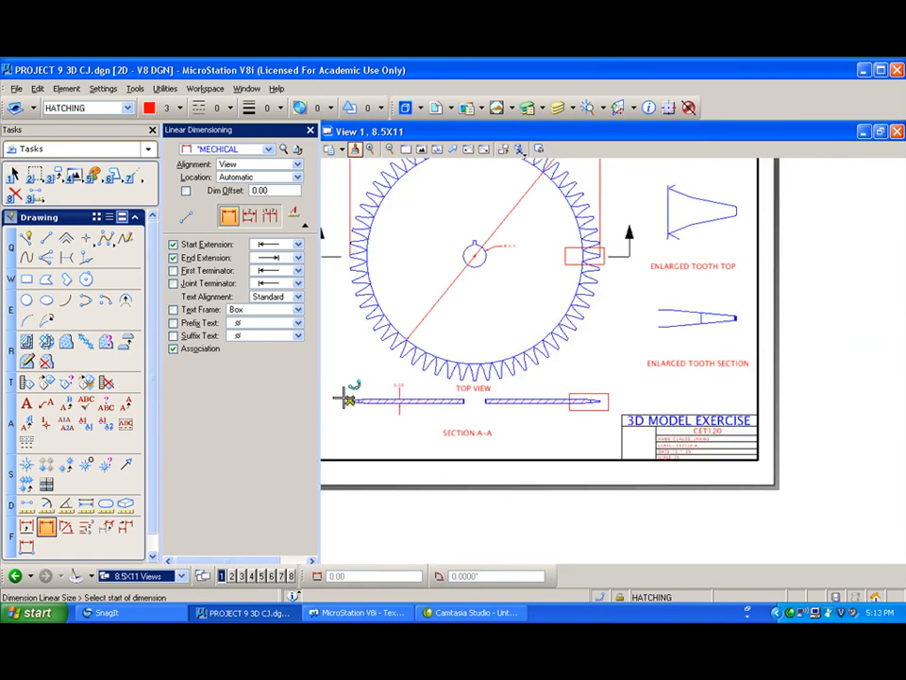
{"action": "scroll", "coordinate": [350, 398], "scroll_direction": "up", "scroll_amount": 3}
{"action": "scroll", "coordinate": [358, 392], "scroll_direction": "down", "scroll_amount": 3}
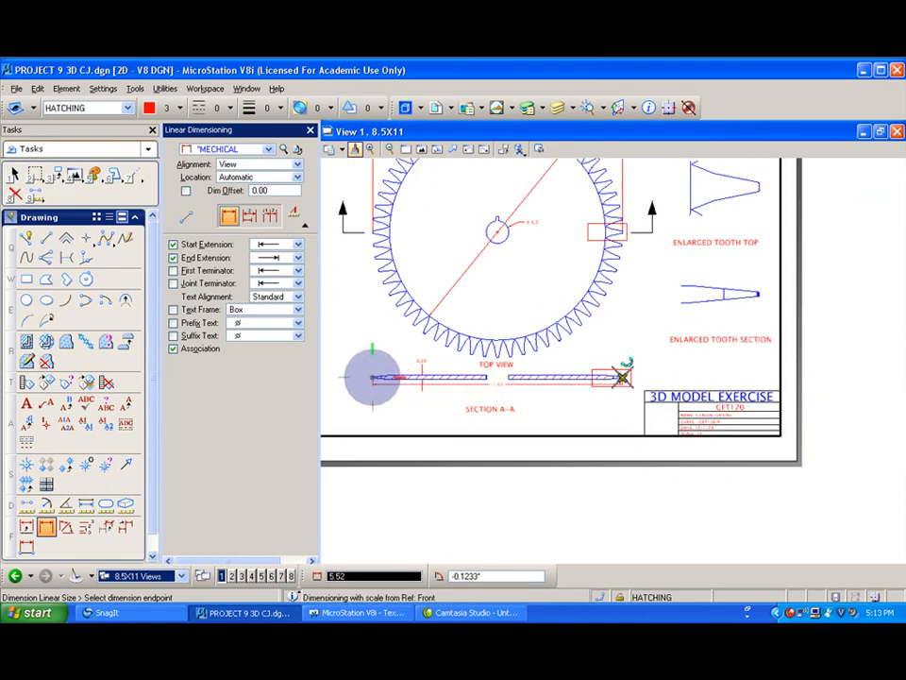
{"action": "left_click", "coordinate": [622, 378]}
{"action": "left_click", "coordinate": [515, 399]}
Step: Check the dimensions placed on the top view and Section A-A, and examine the enlarged tooth top detail
{"action": "scroll", "coordinate": [510, 398], "scroll_direction": "up", "scroll_amount": 2}
{"action": "scroll", "coordinate": [512, 398], "scroll_direction": "up", "scroll_amount": 2}
{"action": "scroll", "coordinate": [490, 348], "scroll_direction": "down", "scroll_amount": 3}
{"action": "scroll", "coordinate": [492, 197], "scroll_direction": "up", "scroll_amount": 4}
{"action": "scroll", "coordinate": [494, 198], "scroll_direction": "down", "scroll_amount": 2}
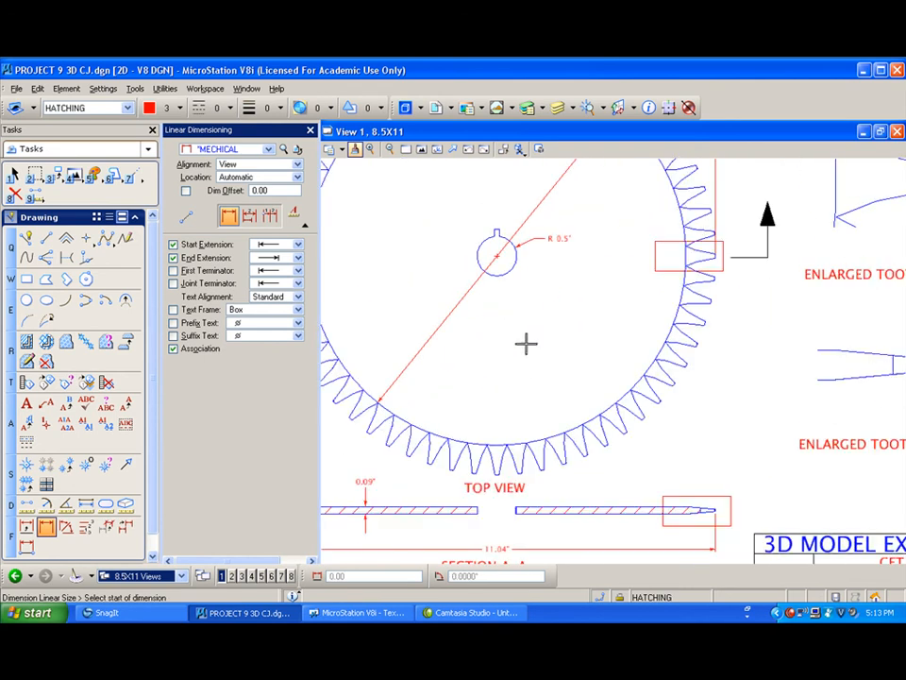
{"action": "left_click_drag", "start_coordinate": [535, 367], "coordinate": [510, 340], "text": "shift"}
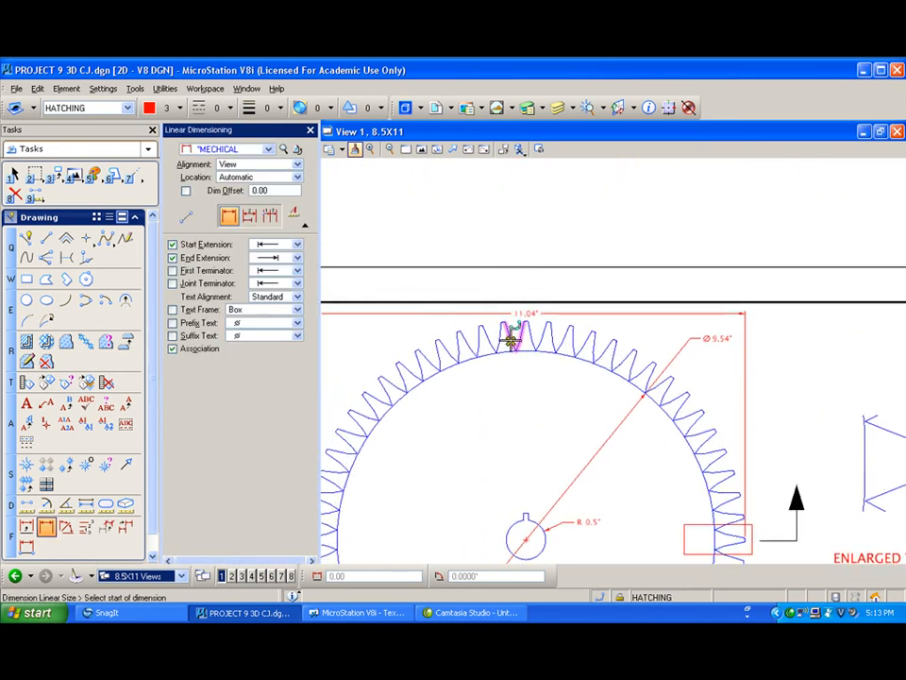
{"action": "scroll", "coordinate": [510, 340], "scroll_direction": "down", "scroll_amount": 3}
{"action": "scroll", "coordinate": [652, 397], "scroll_direction": "up", "scroll_amount": 4}
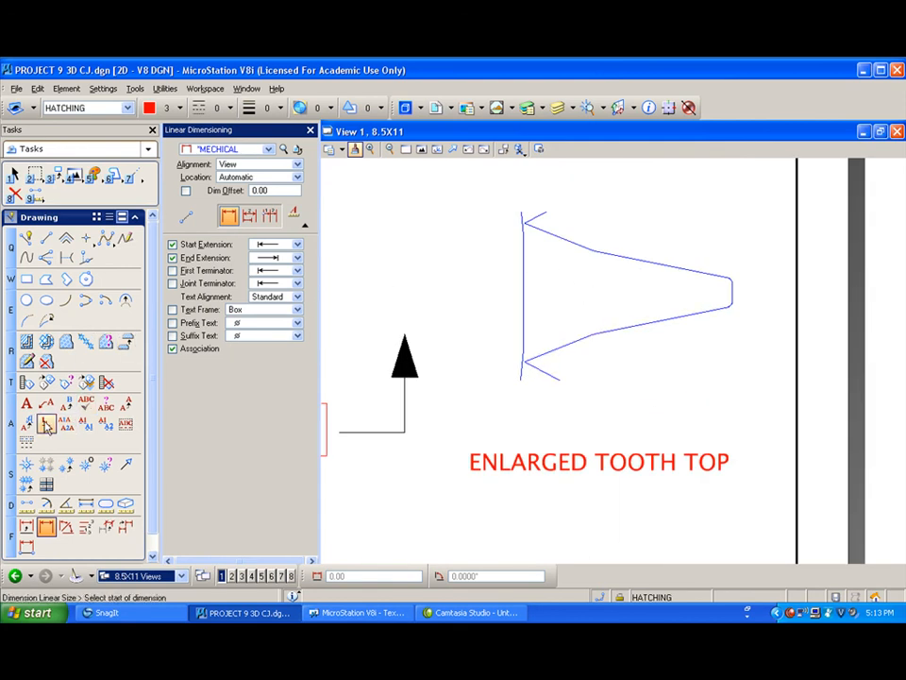
{"action": "left_click", "coordinate": [572, 108]}
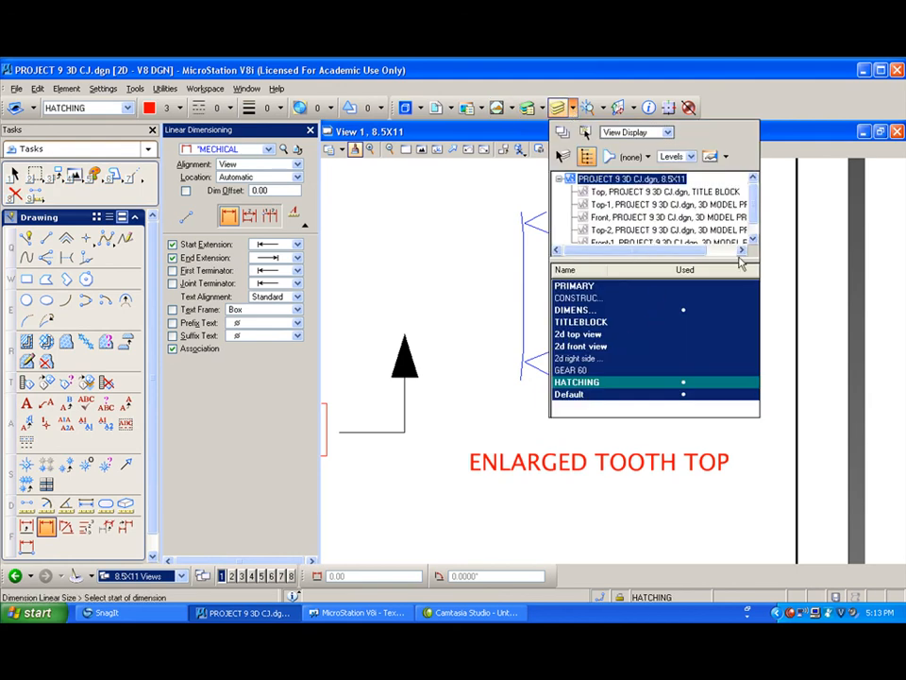
{"action": "left_click_drag", "start_coordinate": [719, 258], "coordinate": [721, 289]}
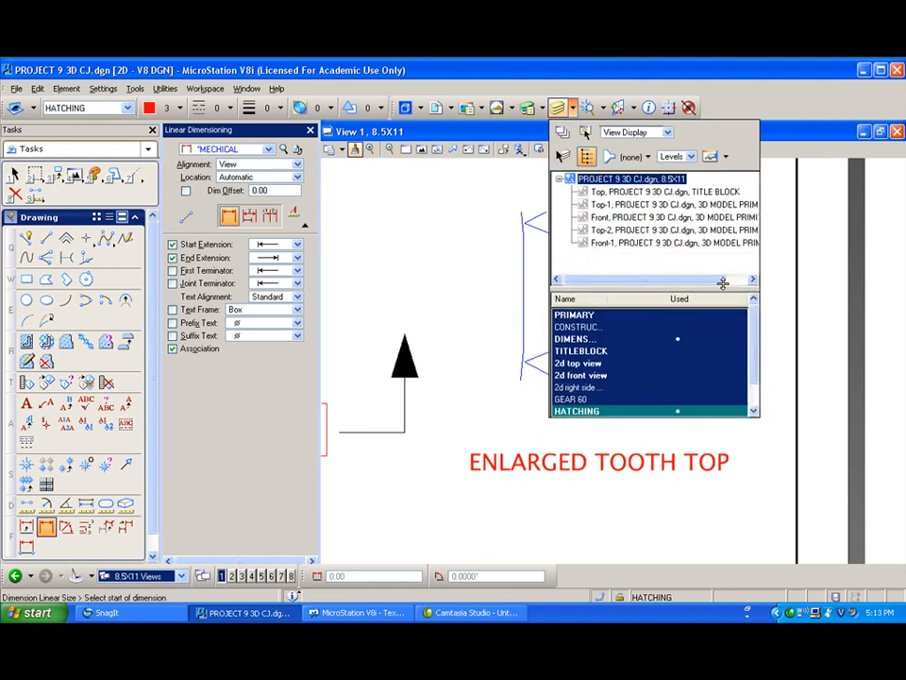
{"action": "left_click", "coordinate": [762, 249]}
{"action": "left_click", "coordinate": [799, 250]}
{"action": "right_click", "coordinate": [722, 237]}
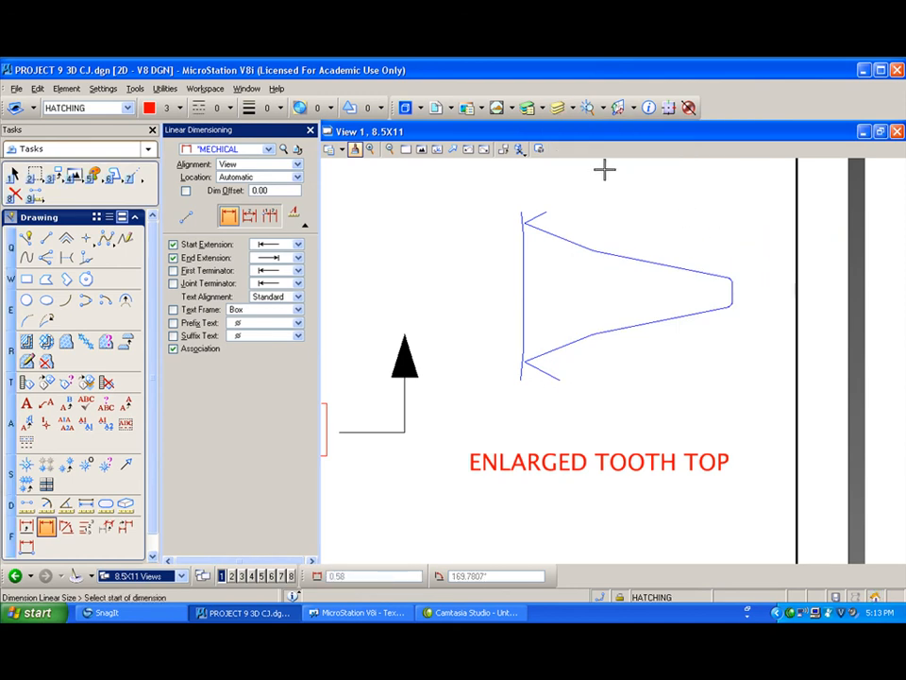
Step: For the Top-2 reference, display the PRIMARY level and hide the 2d top view level
{"action": "left_click", "coordinate": [558, 110]}
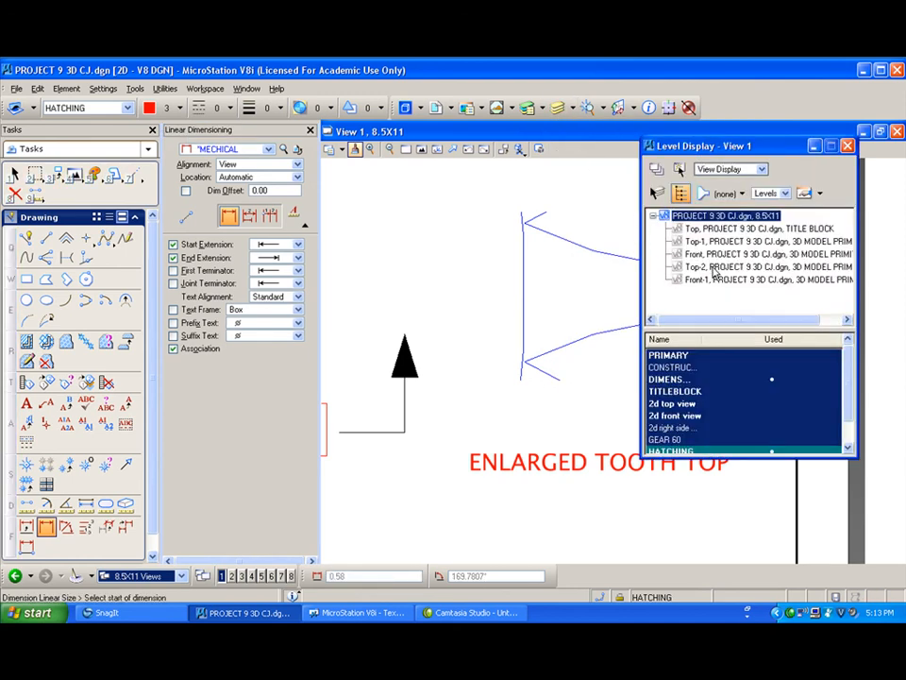
{"action": "left_click", "coordinate": [715, 268]}
{"action": "left_click", "coordinate": [698, 355]}
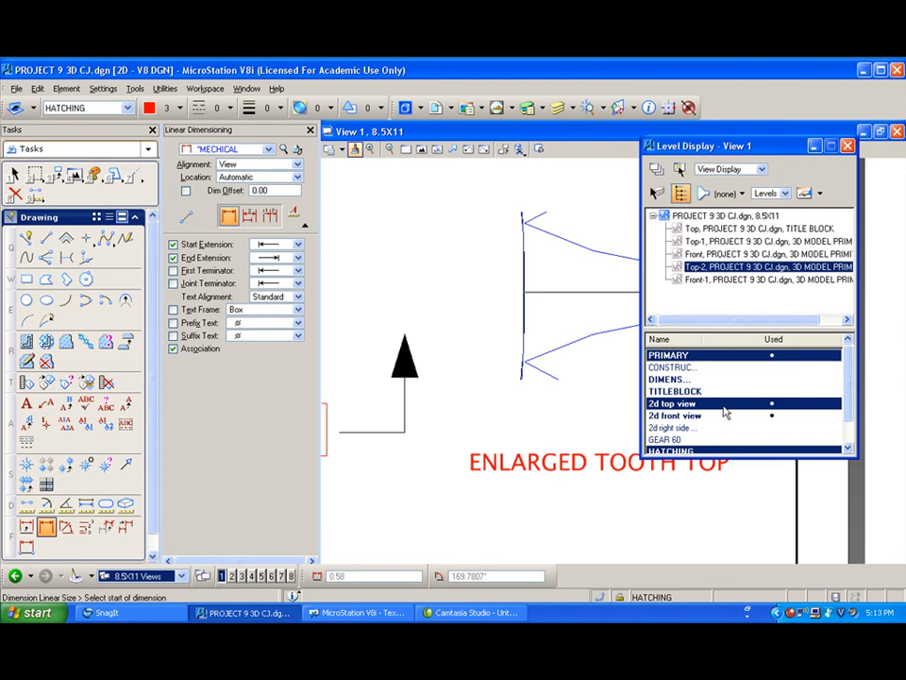
{"action": "left_click", "coordinate": [721, 406]}
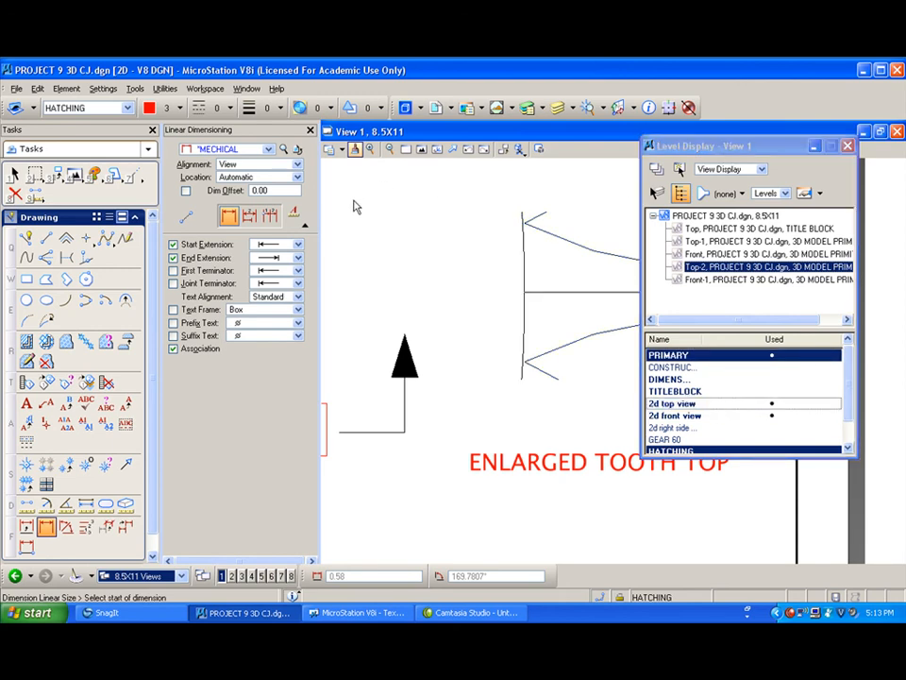
{"action": "left_click_drag", "start_coordinate": [346, 200], "coordinate": [405, 209]}
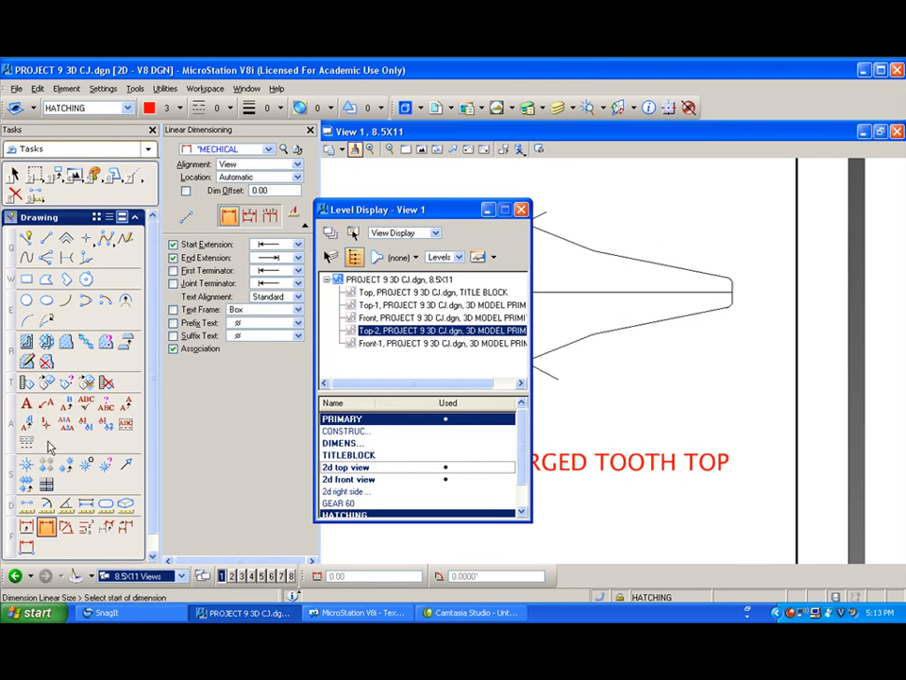
Step: Try to dimension the upper rounded corner at the tip of the enlarged tooth top with Dimension Element
{"action": "left_click", "coordinate": [26, 527]}
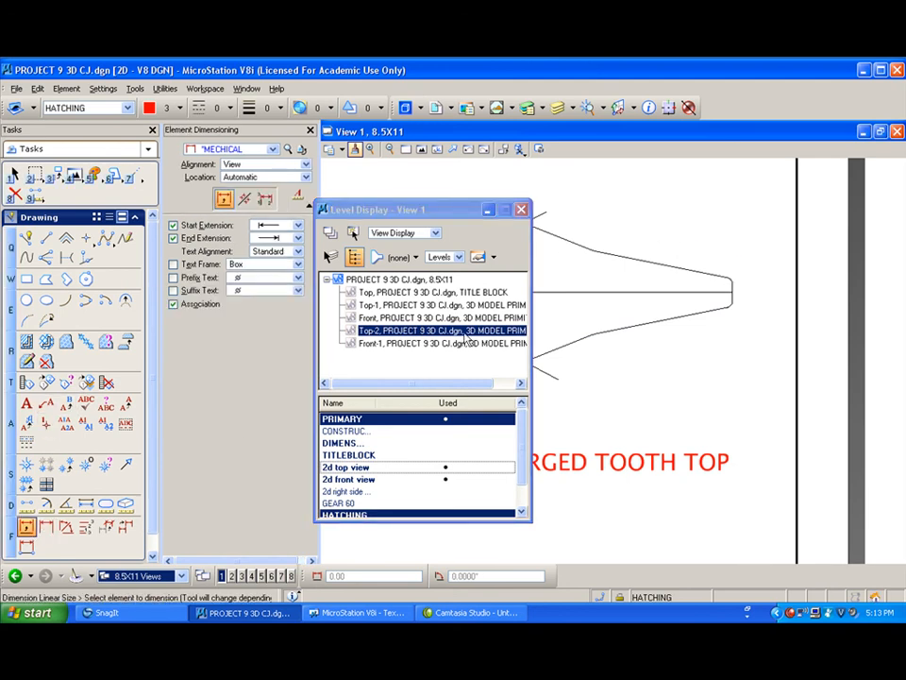
{"action": "left_click", "coordinate": [731, 277]}
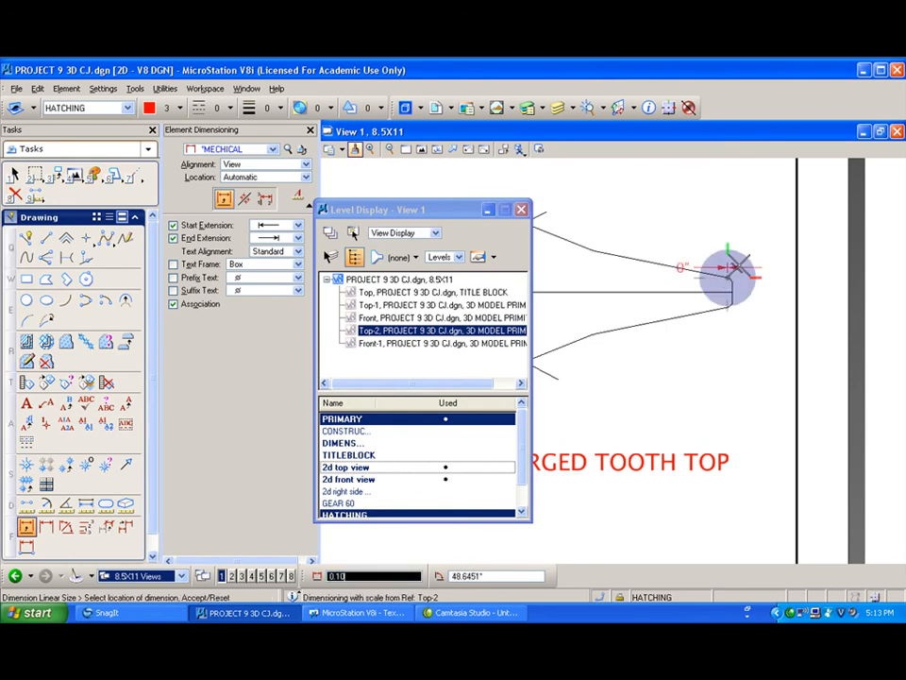
{"action": "right_click", "coordinate": [752, 261]}
{"action": "scroll", "coordinate": [737, 275], "scroll_direction": "up", "scroll_amount": 5}
{"action": "scroll", "coordinate": [720, 282], "scroll_direction": "up", "scroll_amount": 4}
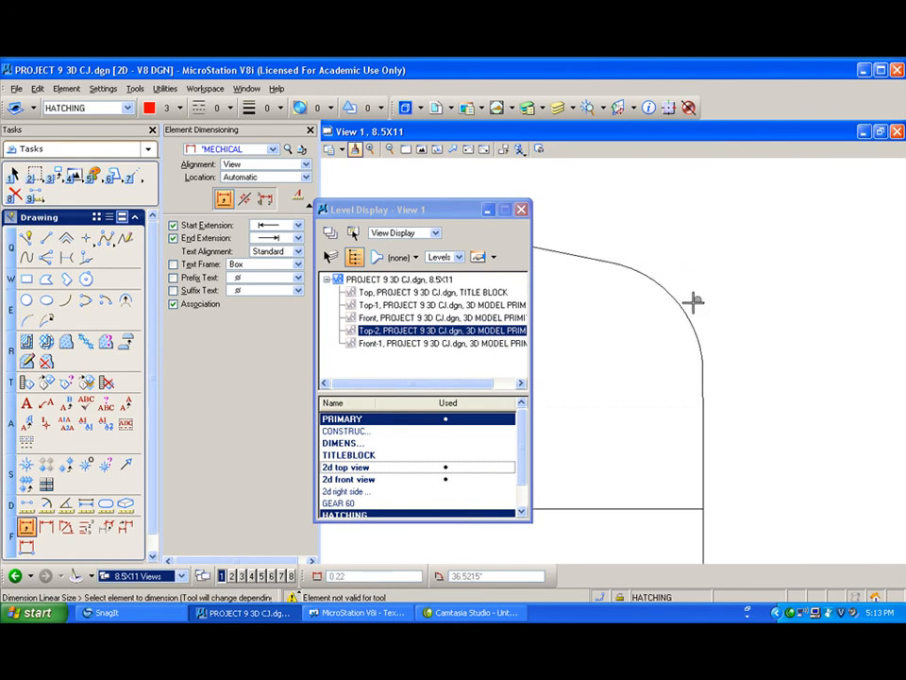
{"action": "scroll", "coordinate": [679, 307], "scroll_direction": "down", "scroll_amount": 2}
Step: Restart Dimension Element and try to pick the lower rounded corner of the enlarged tooth top
{"action": "left_click", "coordinate": [27, 526]}
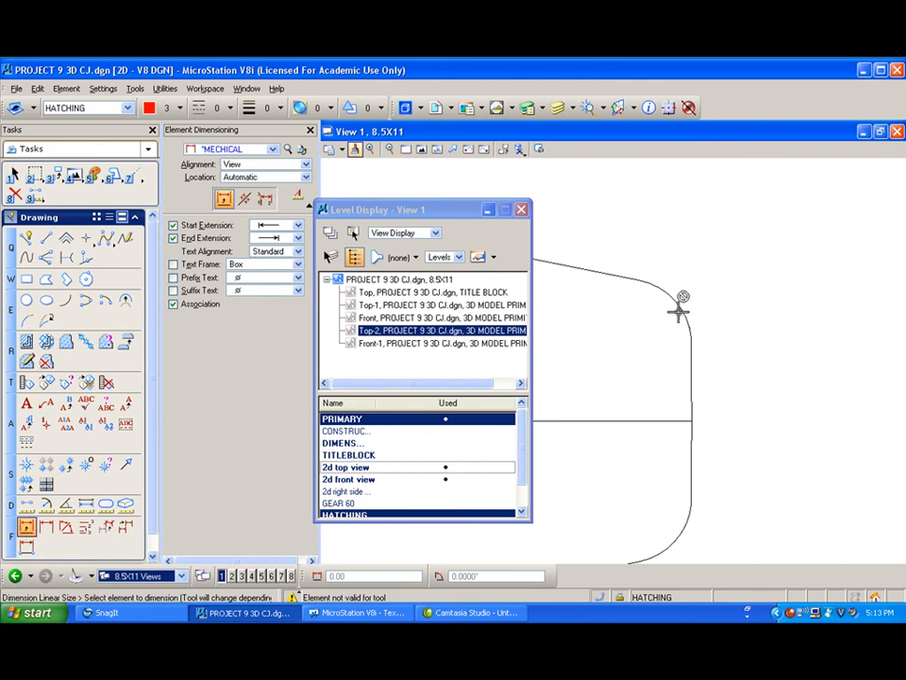
{"action": "scroll", "coordinate": [679, 309], "scroll_direction": "down", "scroll_amount": 2}
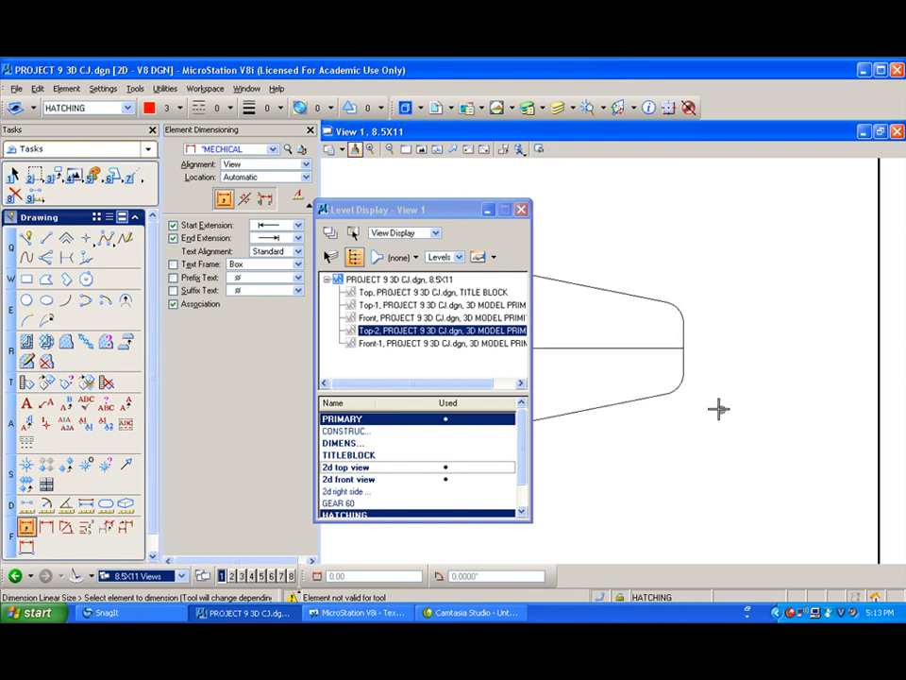
{"action": "scroll", "coordinate": [685, 392], "scroll_direction": "down", "scroll_amount": 1}
{"action": "scroll", "coordinate": [674, 386], "scroll_direction": "up", "scroll_amount": 3}
{"action": "scroll", "coordinate": [707, 397], "scroll_direction": "up", "scroll_amount": 2}
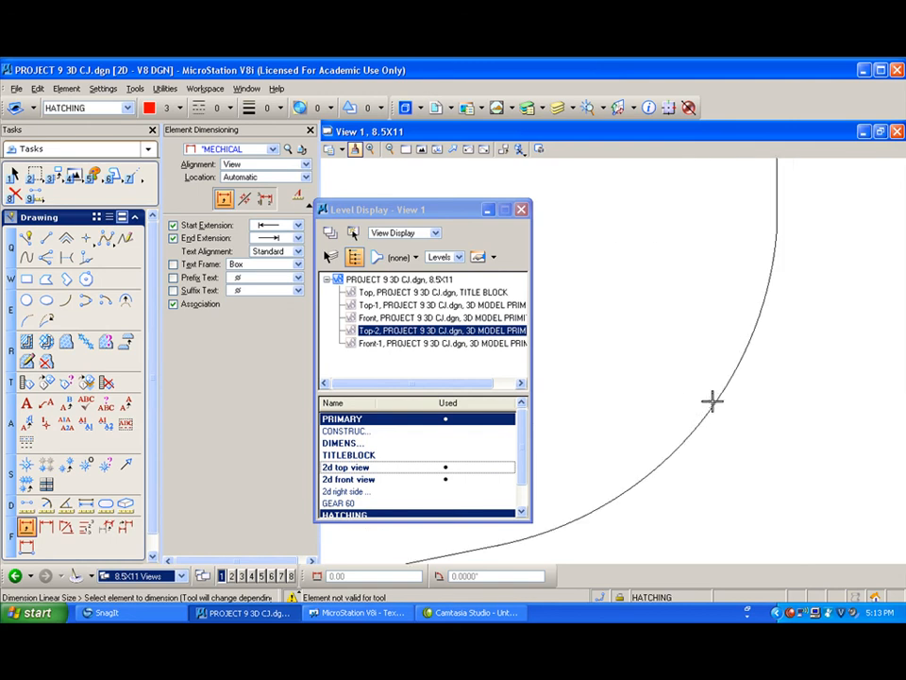
{"action": "scroll", "coordinate": [713, 382], "scroll_direction": "down", "scroll_amount": 1}
{"action": "scroll", "coordinate": [736, 303], "scroll_direction": "down", "scroll_amount": 1}
{"action": "scroll", "coordinate": [734, 312], "scroll_direction": "down", "scroll_amount": 1}
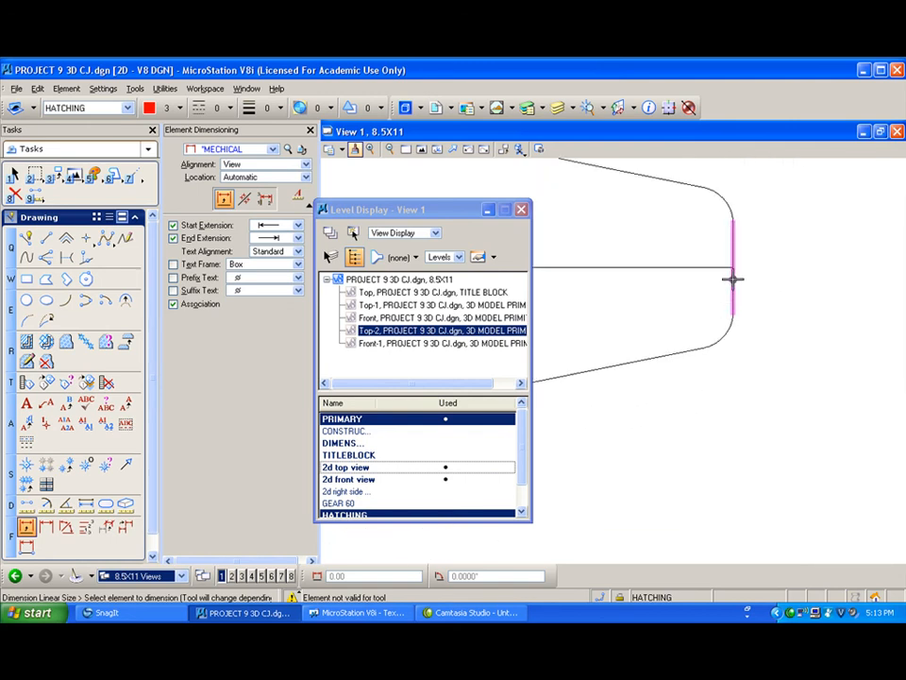
Step: Try to dimension the edge at the tip of the enlarged tooth top, and cancel the dimension
{"action": "left_click", "coordinate": [734, 280]}
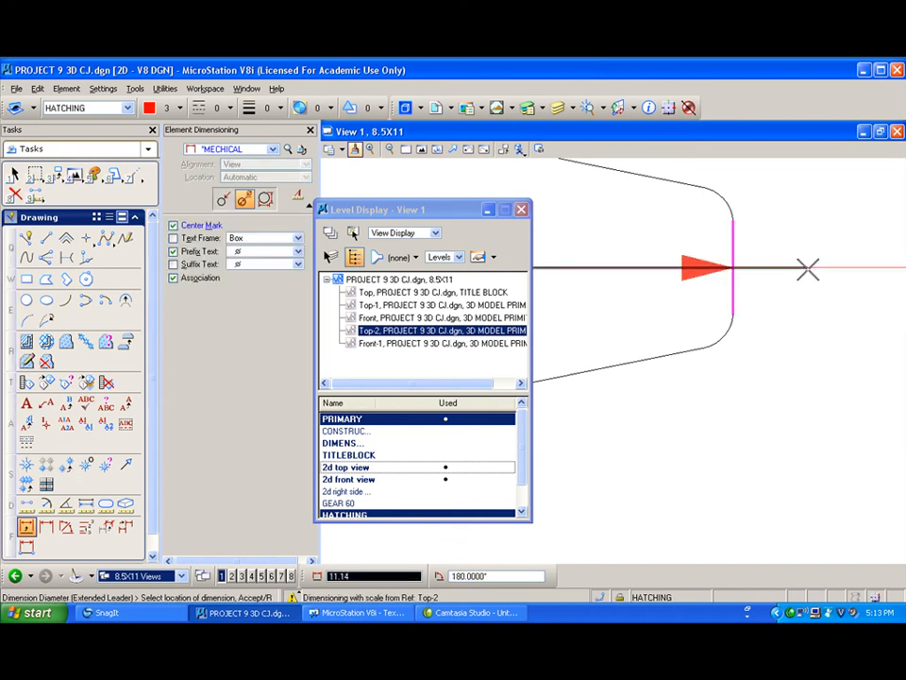
{"action": "scroll", "coordinate": [768, 283], "scroll_direction": "down", "scroll_amount": 2}
{"action": "scroll", "coordinate": [802, 234], "scroll_direction": "up", "scroll_amount": 1}
{"action": "scroll", "coordinate": [802, 234], "scroll_direction": "down", "scroll_amount": 2}
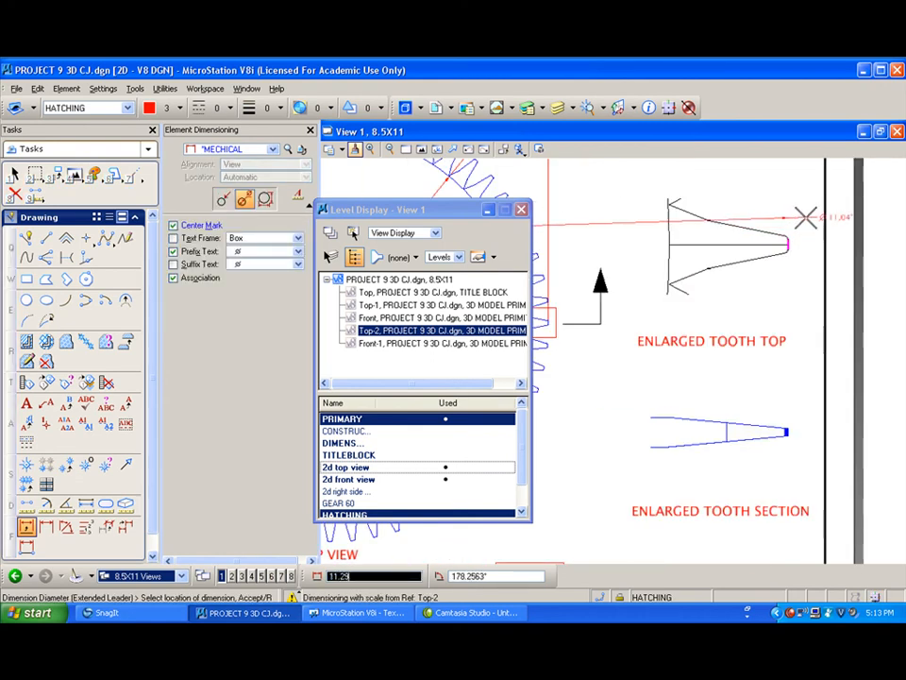
{"action": "right_click", "coordinate": [803, 222]}
Step: Display the 2d top view level of the Top-2 reference and try dimensioning the tooth tip's lower rounded corner again
{"action": "scroll", "coordinate": [802, 247], "scroll_direction": "up", "scroll_amount": 3}
{"action": "left_click", "coordinate": [728, 264]}
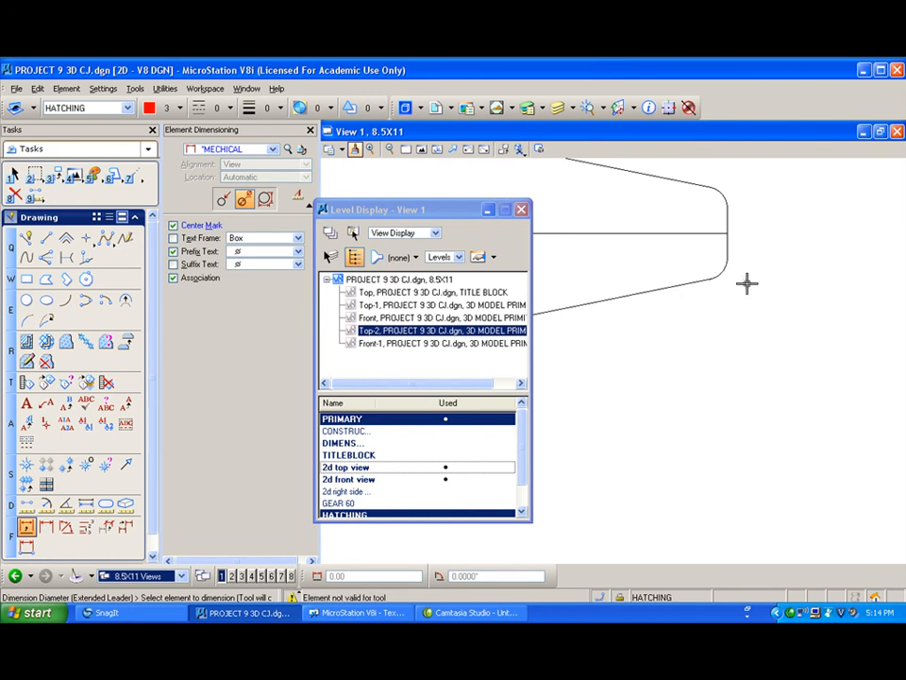
{"action": "left_click", "coordinate": [416, 468]}
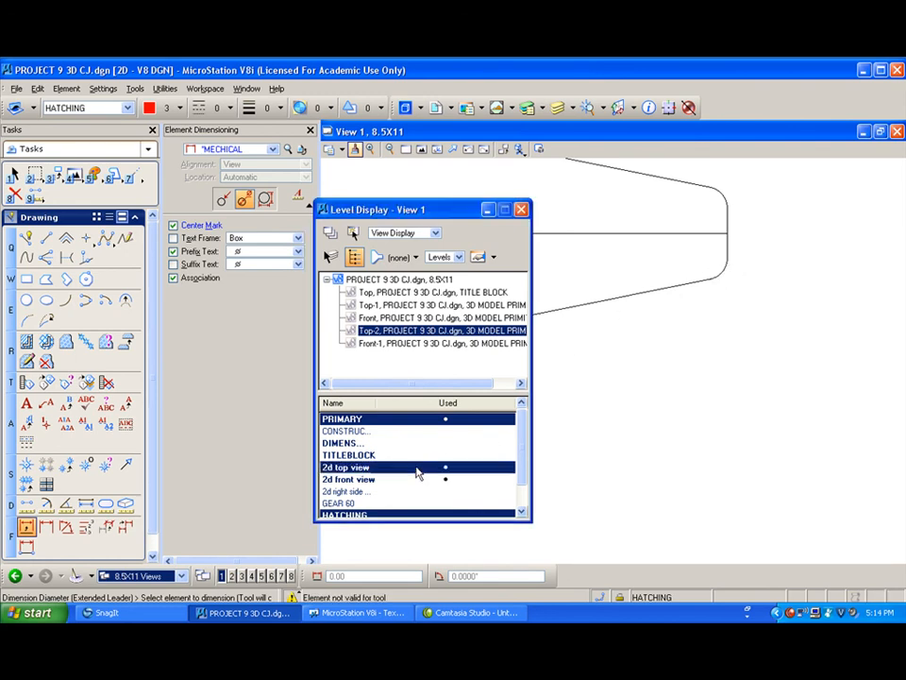
{"action": "left_click", "coordinate": [721, 272]}
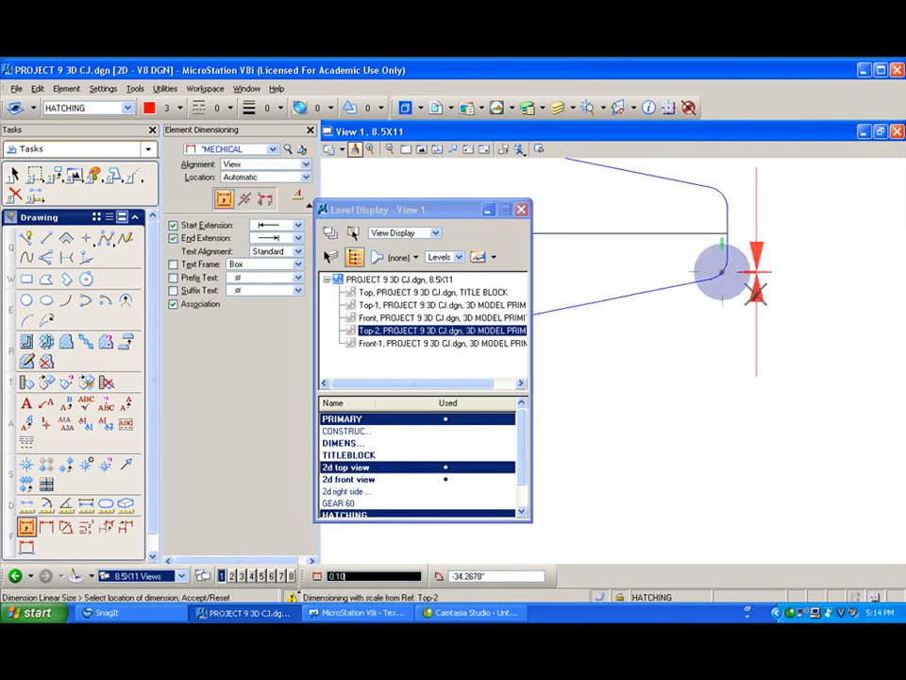
Step: Hide the 2d top view level of Top-2, toggle its PRIMARY and HATCHING levels off and on, and cancel the pending dimension
{"action": "left_click", "coordinate": [412, 463]}
{"action": "left_click", "coordinate": [406, 421]}
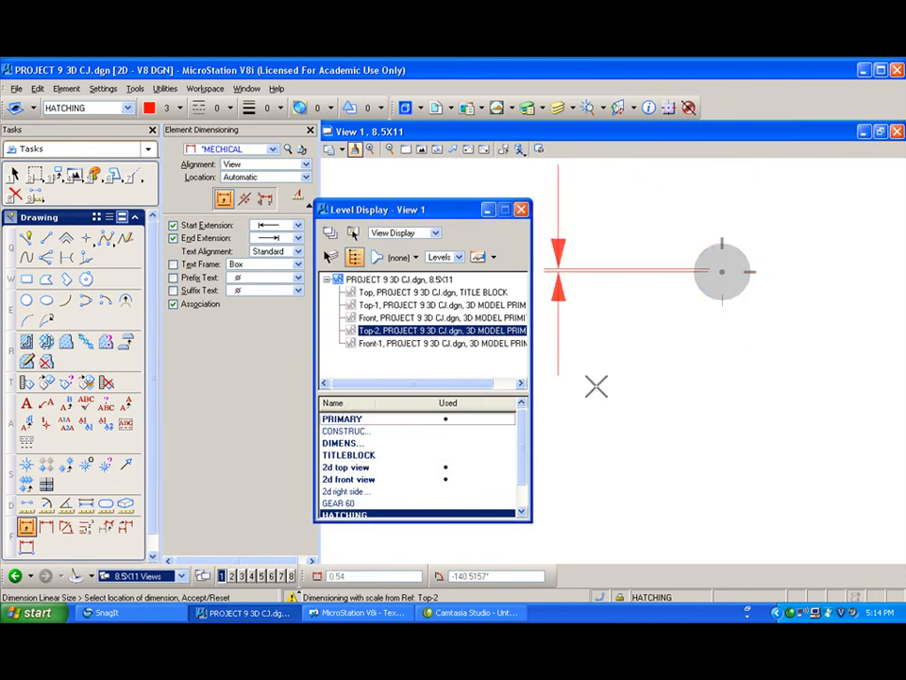
{"action": "left_click", "coordinate": [401, 421]}
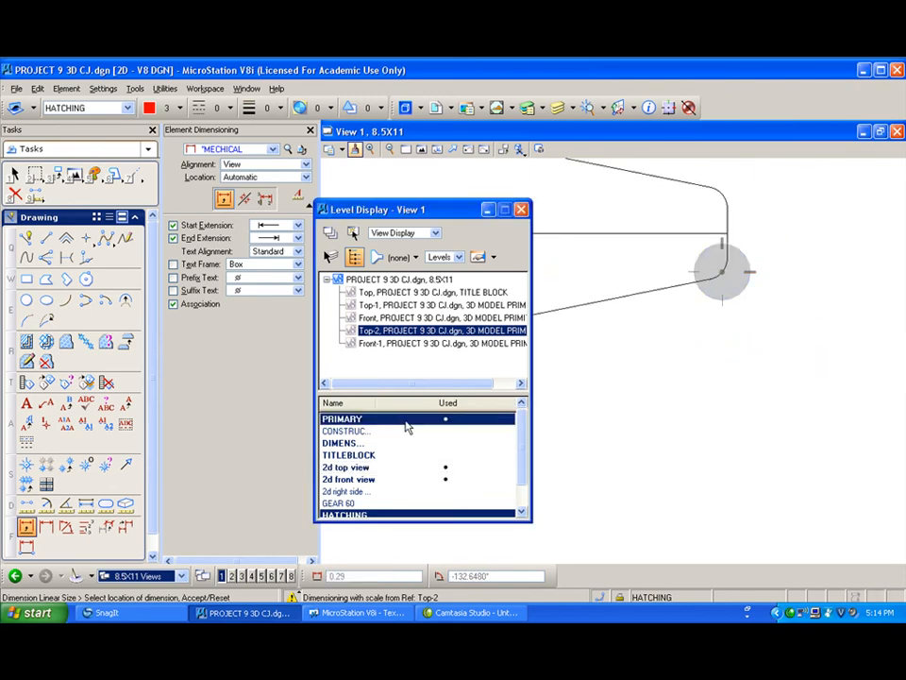
{"action": "left_click", "coordinate": [453, 515]}
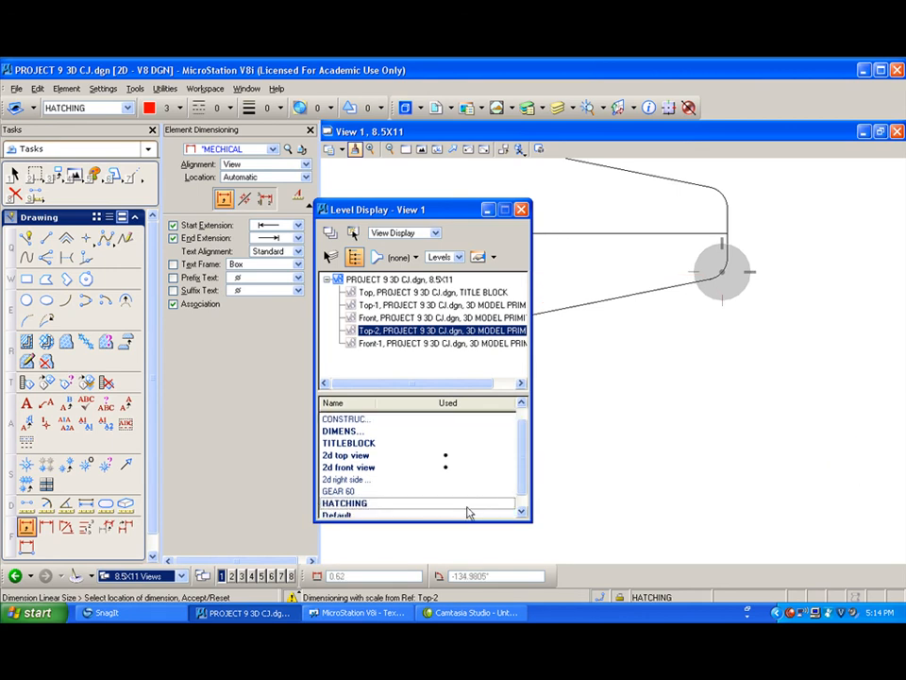
{"action": "left_click", "coordinate": [437, 506]}
{"action": "mouse_move", "coordinate": [523, 455]}
{"action": "left_mouse_down"}
{"action": "mouse_move", "coordinate": [522, 485]}
{"action": "mouse_move", "coordinate": [520, 415]}
{"action": "left_mouse_up"}
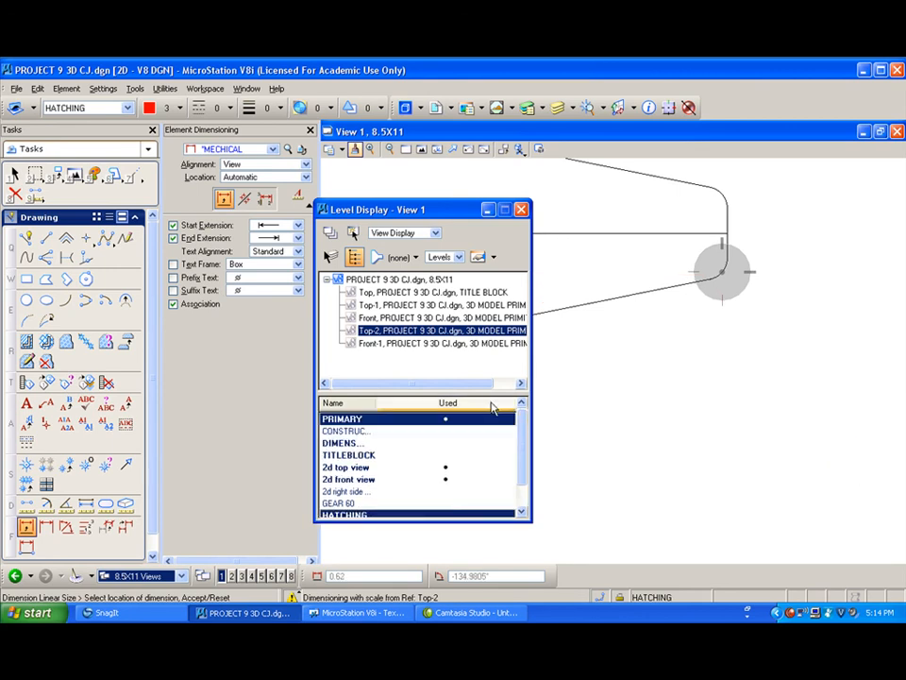
{"action": "right_click", "coordinate": [738, 241]}
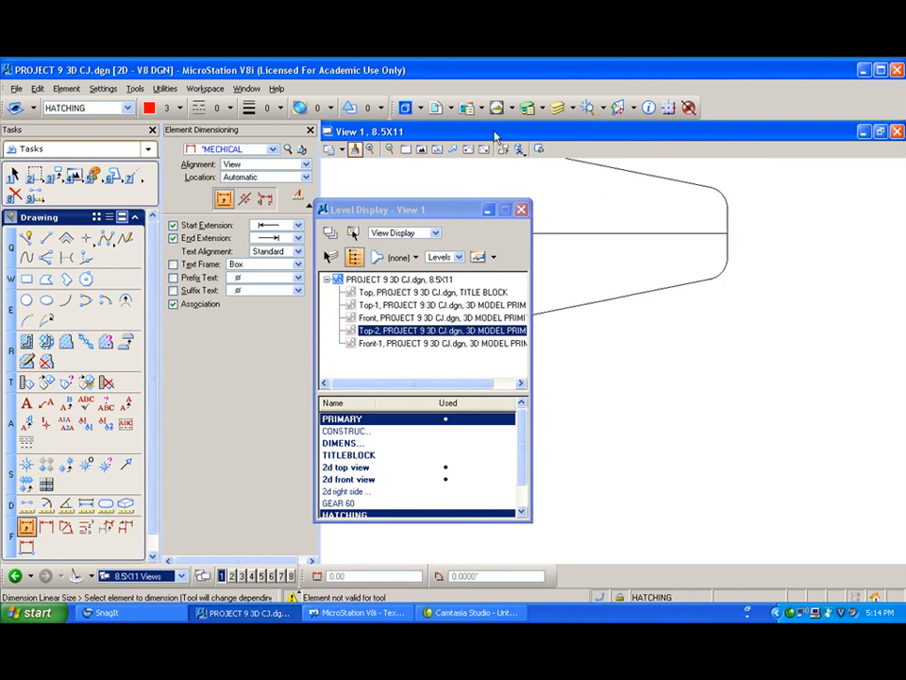
Step: Inspect the element type of the enlarged tooth top's outline in Element Information, and close it
{"action": "left_click", "coordinate": [648, 107]}
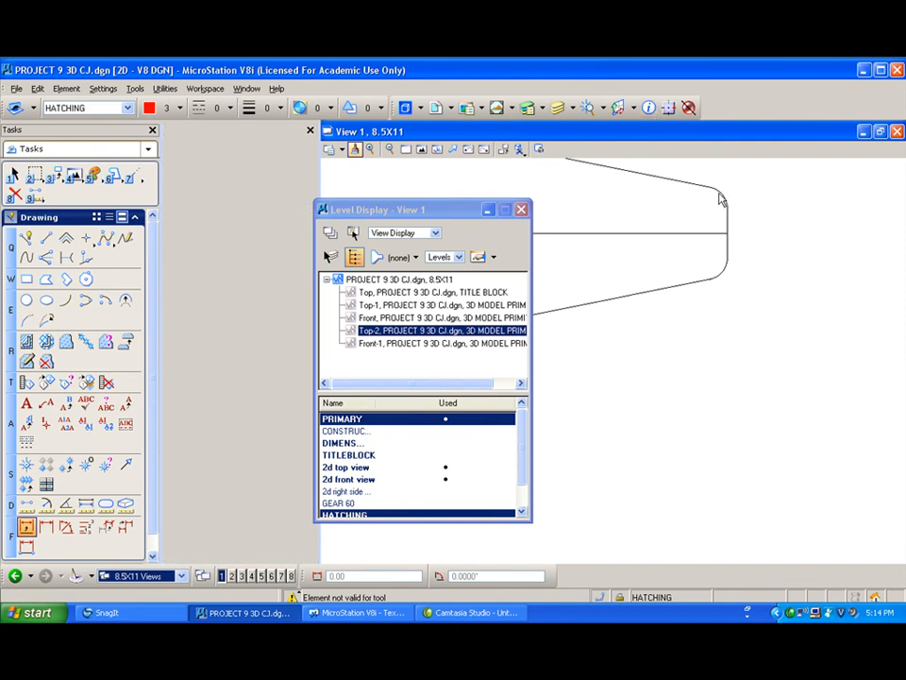
{"action": "right_click", "coordinate": [720, 197]}
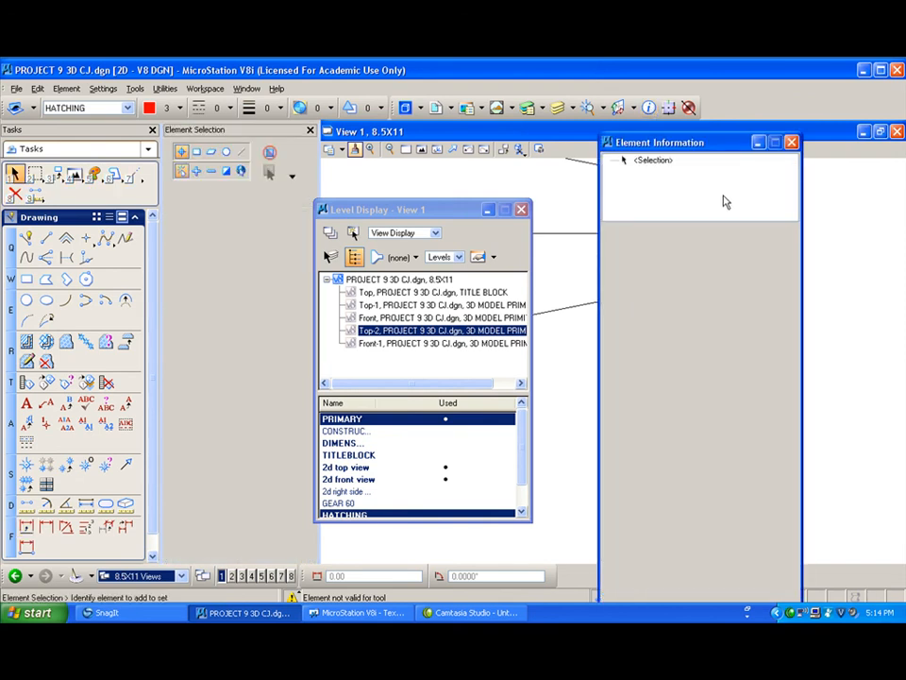
{"action": "left_click_drag", "start_coordinate": [710, 144], "coordinate": [545, 132]}
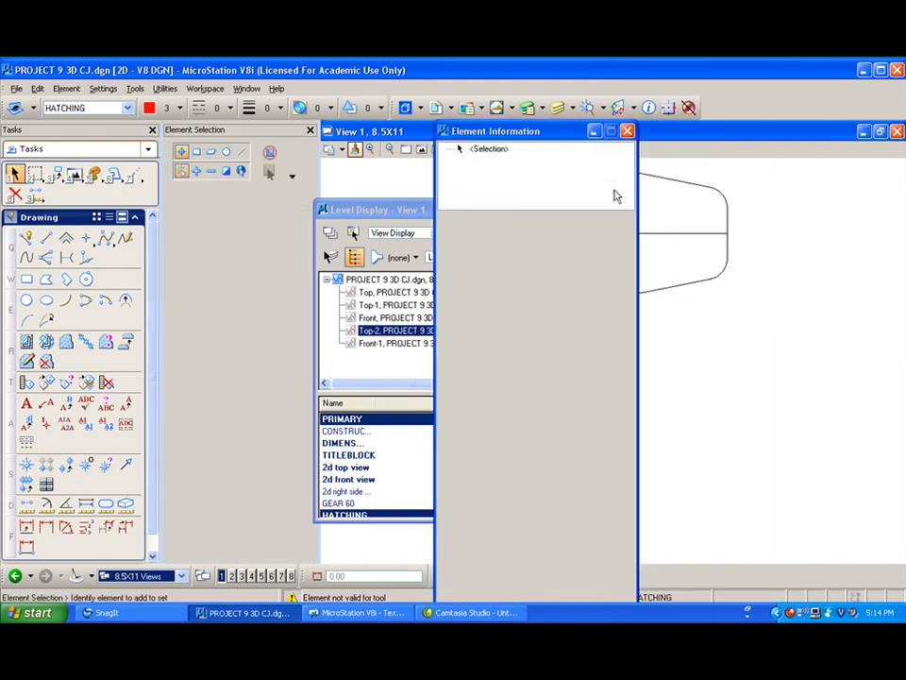
{"action": "left_click", "coordinate": [725, 199]}
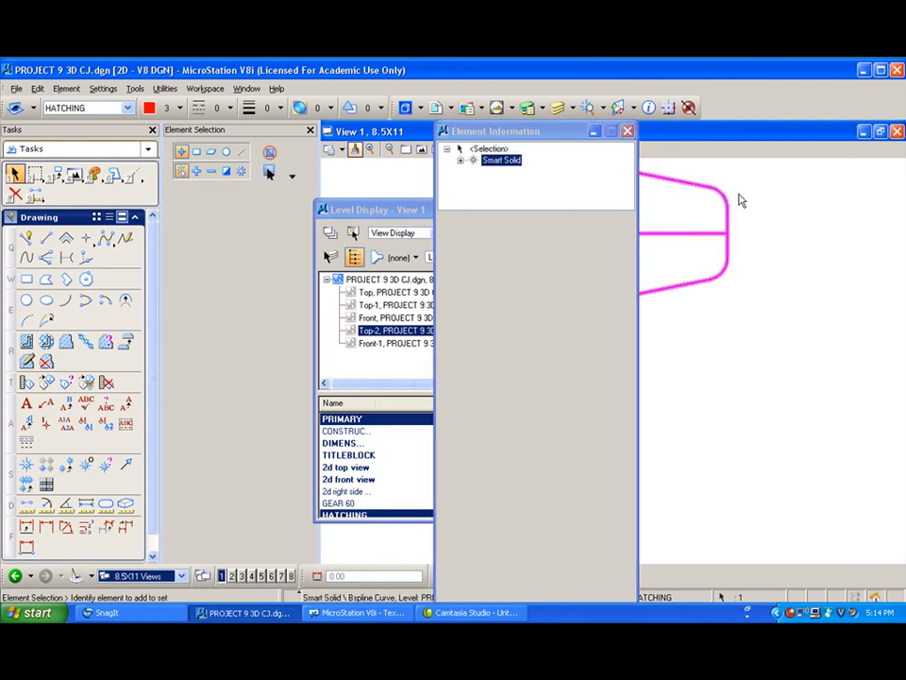
{"action": "left_click", "coordinate": [628, 132]}
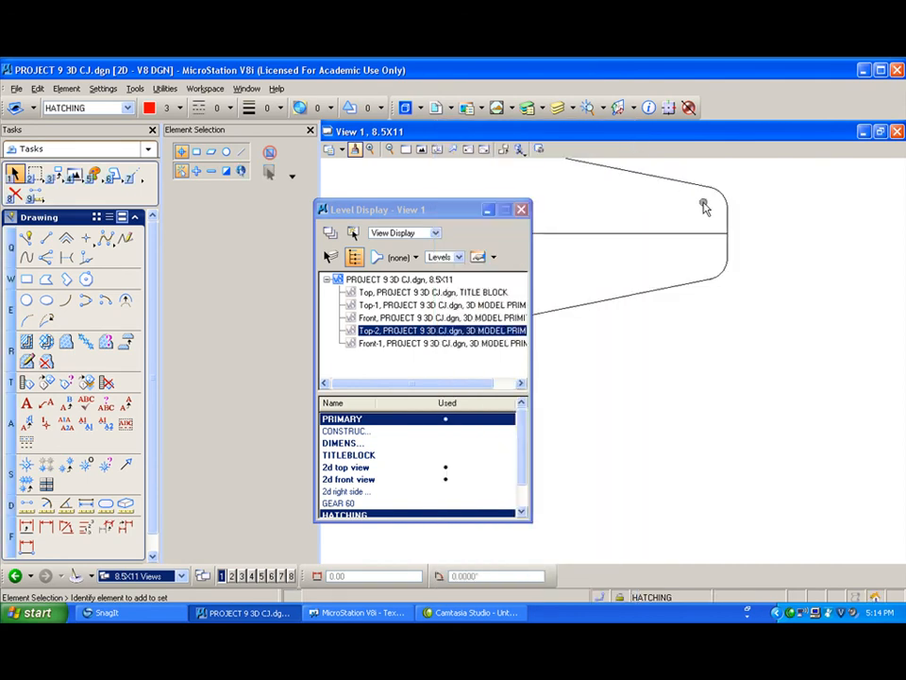
Step: Try to dimension the rounded tip corner of the enlarged tooth top with Dimension Radius (Extended Leader)
{"action": "scroll", "coordinate": [704, 207], "scroll_direction": "down", "scroll_amount": 3}
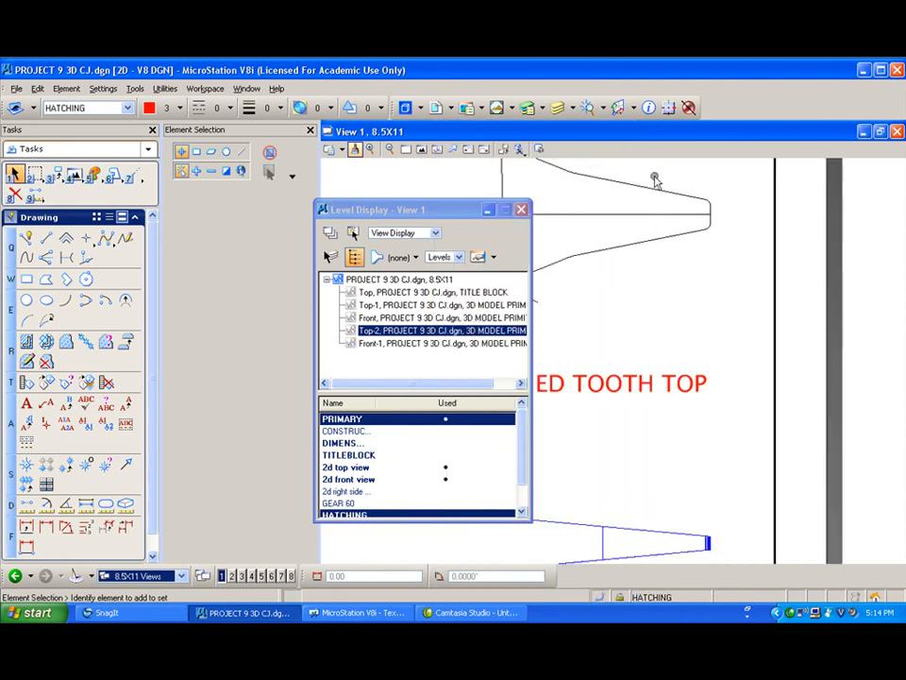
{"action": "scroll", "coordinate": [633, 187], "scroll_direction": "up", "scroll_amount": 2}
{"action": "left_click", "coordinate": [135, 89]}
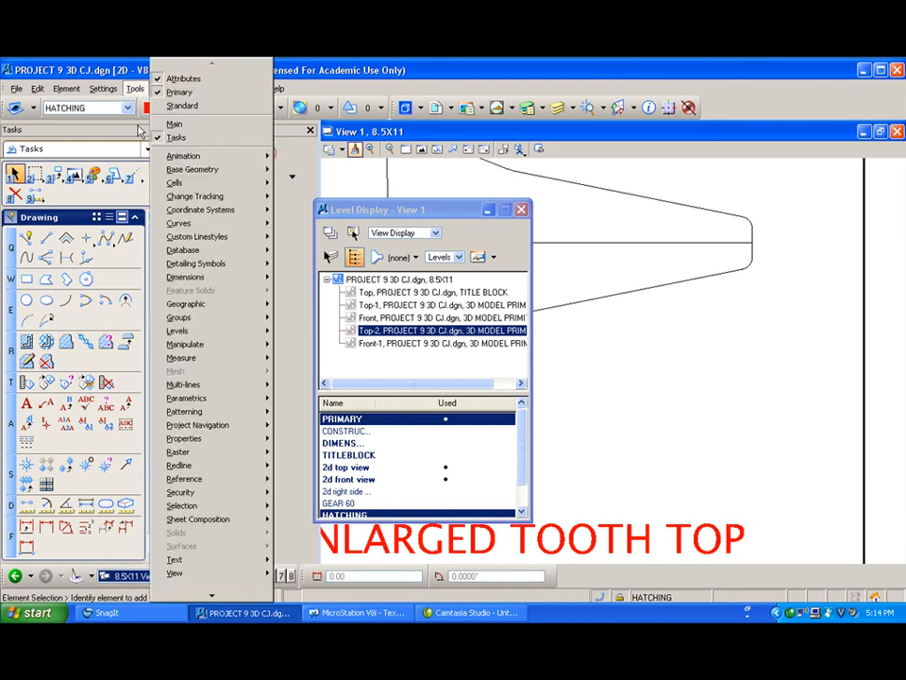
{"action": "mouse_move", "coordinate": [255, 276]}
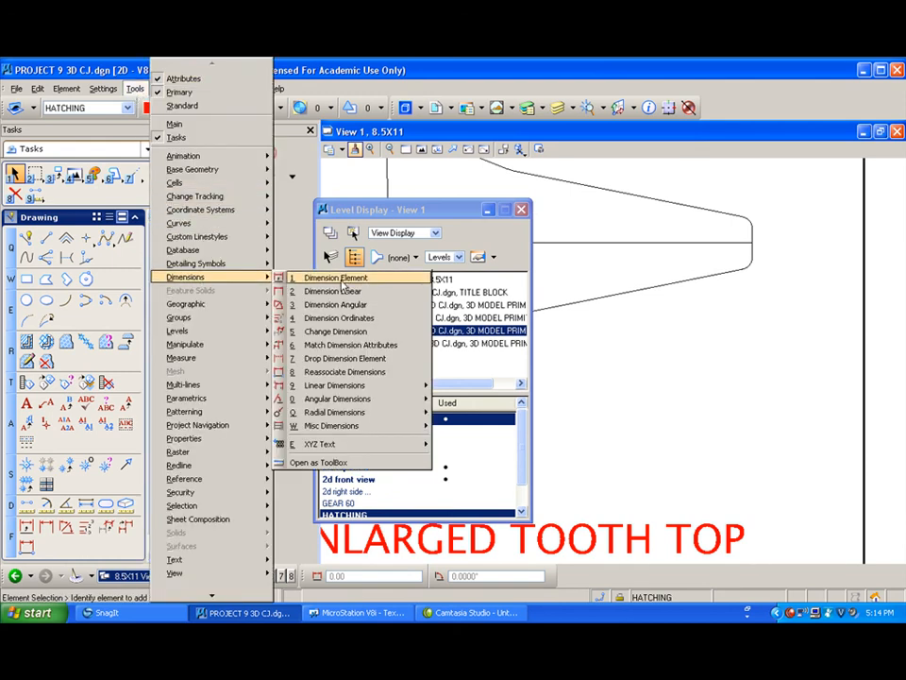
{"action": "mouse_move", "coordinate": [406, 411]}
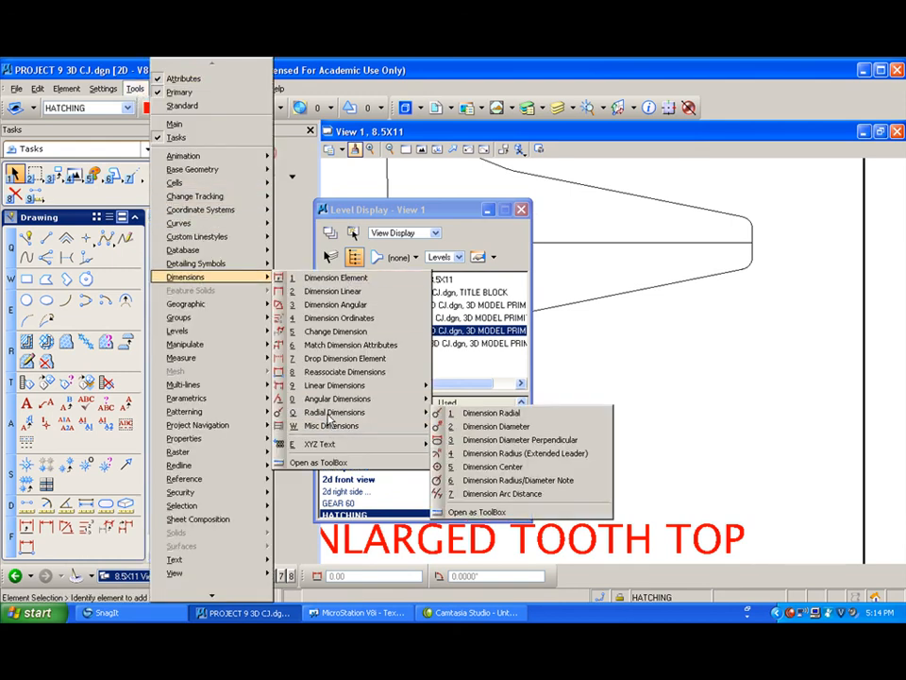
{"action": "left_click", "coordinate": [502, 454]}
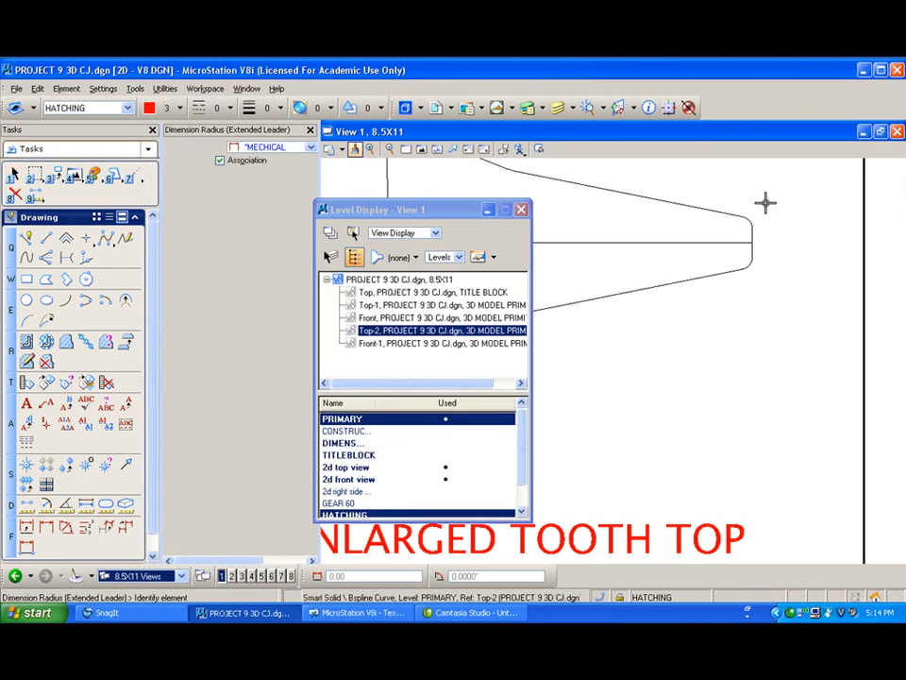
{"action": "scroll", "coordinate": [765, 204], "scroll_direction": "down", "scroll_amount": 5}
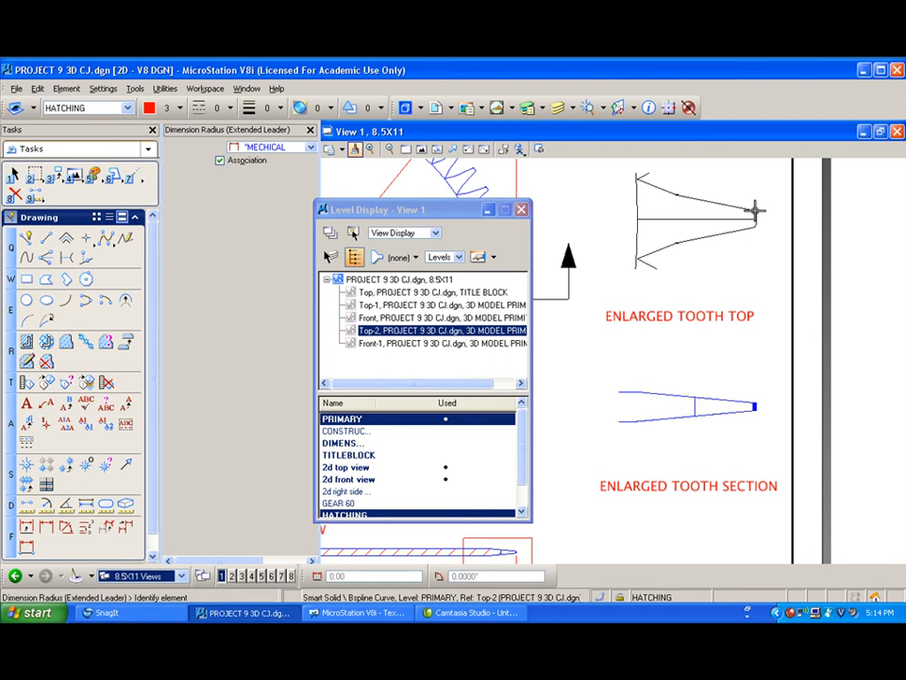
{"action": "scroll", "coordinate": [754, 213], "scroll_direction": "up", "scroll_amount": 4}
{"action": "scroll", "coordinate": [746, 213], "scroll_direction": "down", "scroll_amount": 4}
{"action": "scroll", "coordinate": [717, 214], "scroll_direction": "up", "scroll_amount": 2}
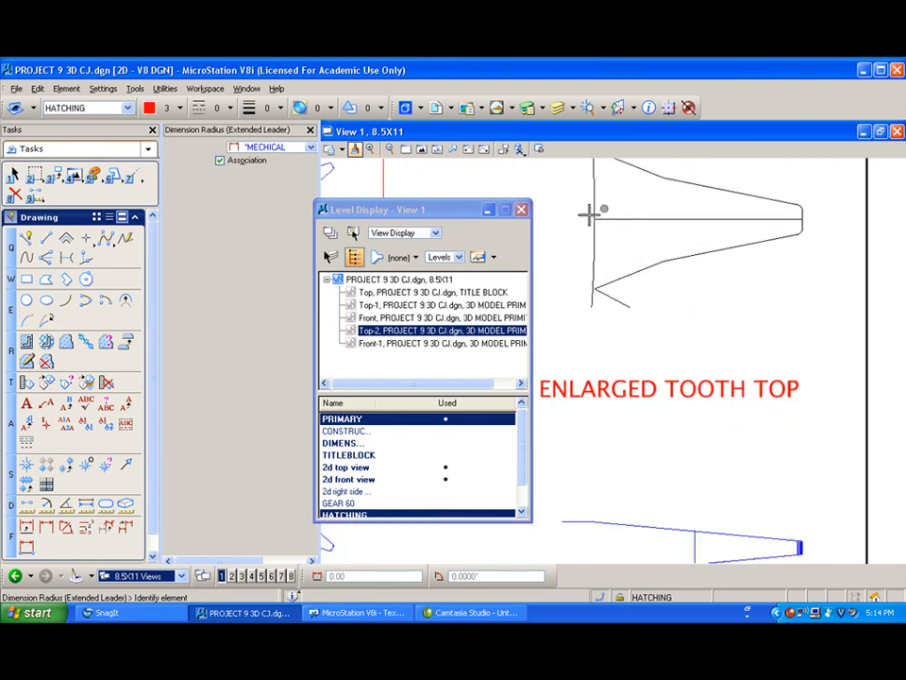
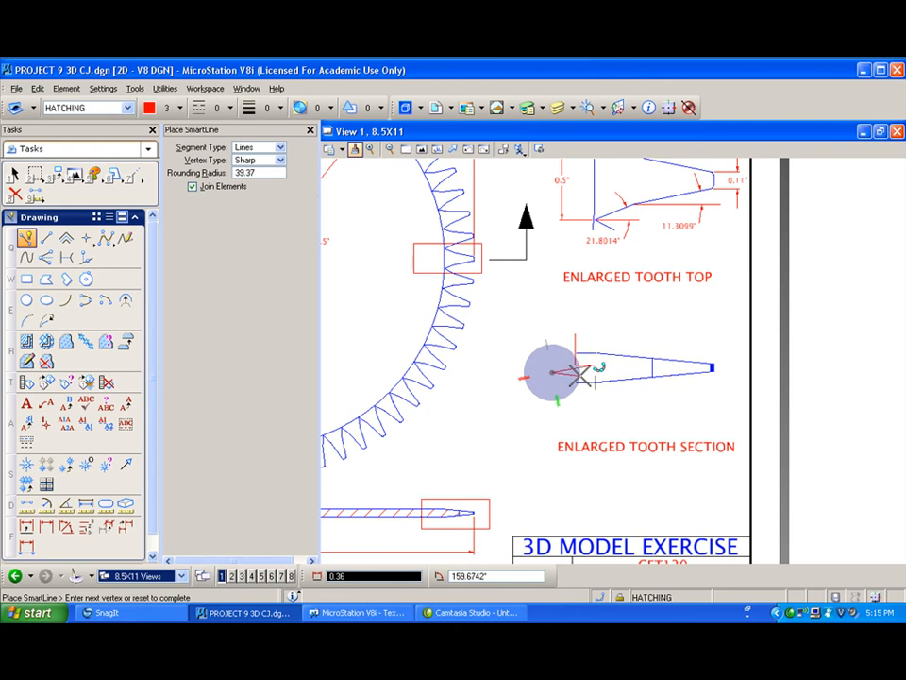
Step: Complete the zigzag break line across the cut end of the enlarged tooth section, ending below its lower edge
{"action": "scroll", "coordinate": [583, 373], "scroll_direction": "up", "scroll_amount": 3}
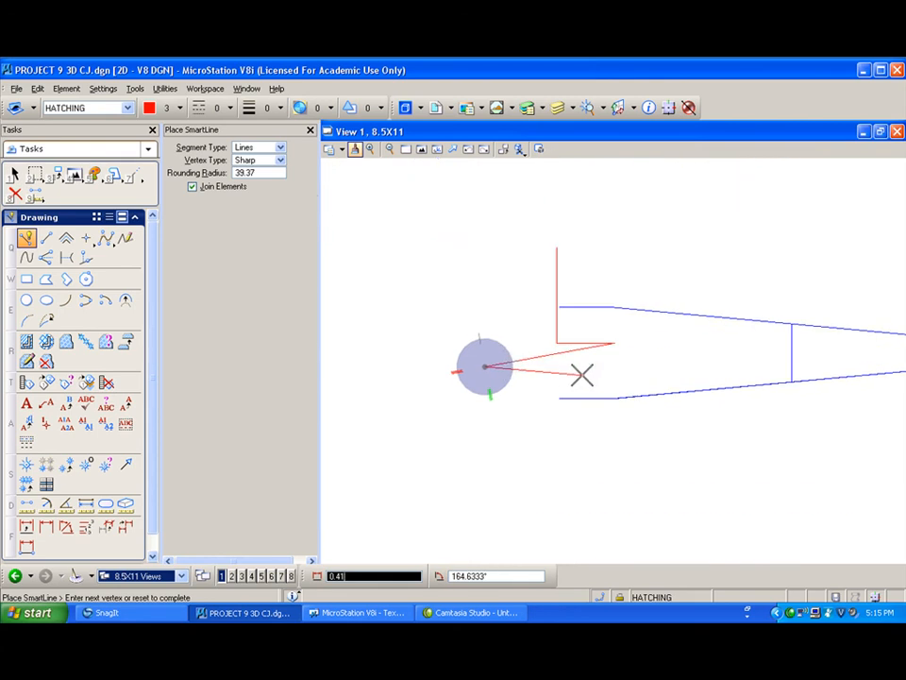
{"action": "left_click", "coordinate": [560, 370]}
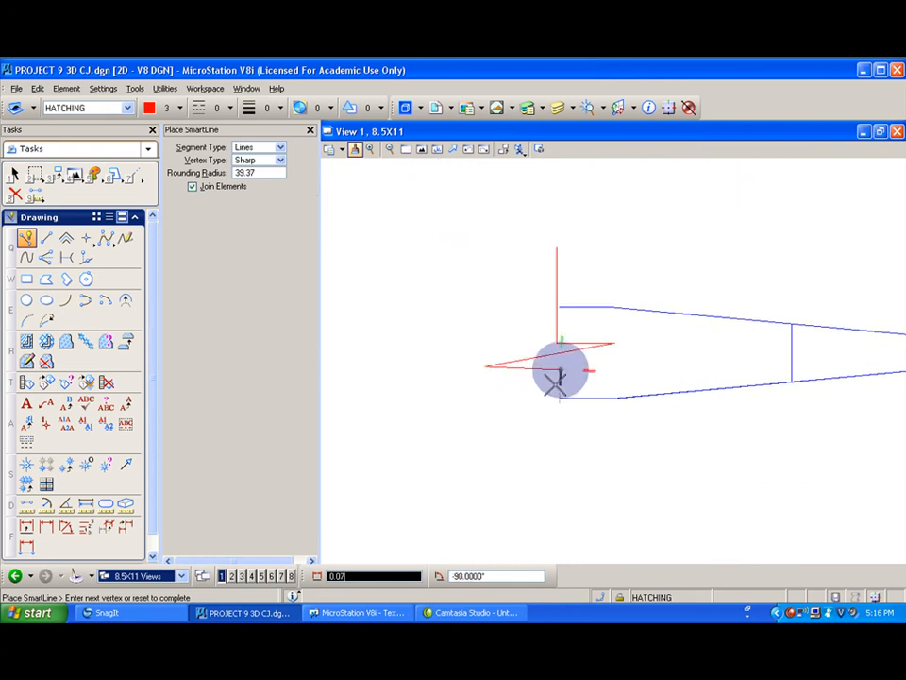
{"action": "left_click", "coordinate": [558, 443]}
{"action": "right_click", "coordinate": [558, 443]}
{"action": "scroll", "coordinate": [475, 332], "scroll_direction": "down", "scroll_amount": 5}
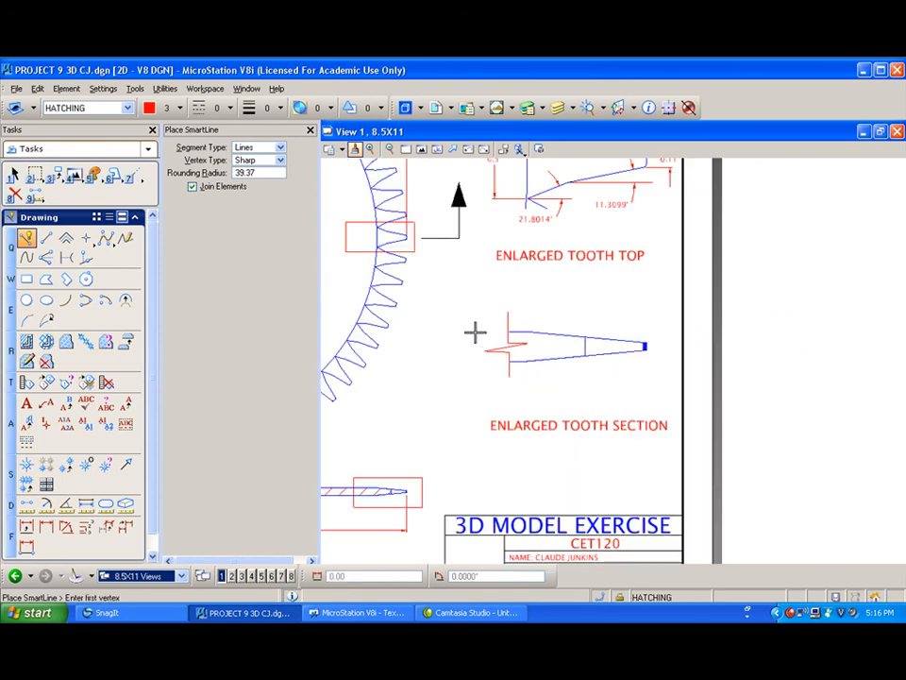
Step: Dimension the full thickness of the enlarged tooth section where the taper begins, placing the dimension outside the break line
{"action": "left_click", "coordinate": [46, 526]}
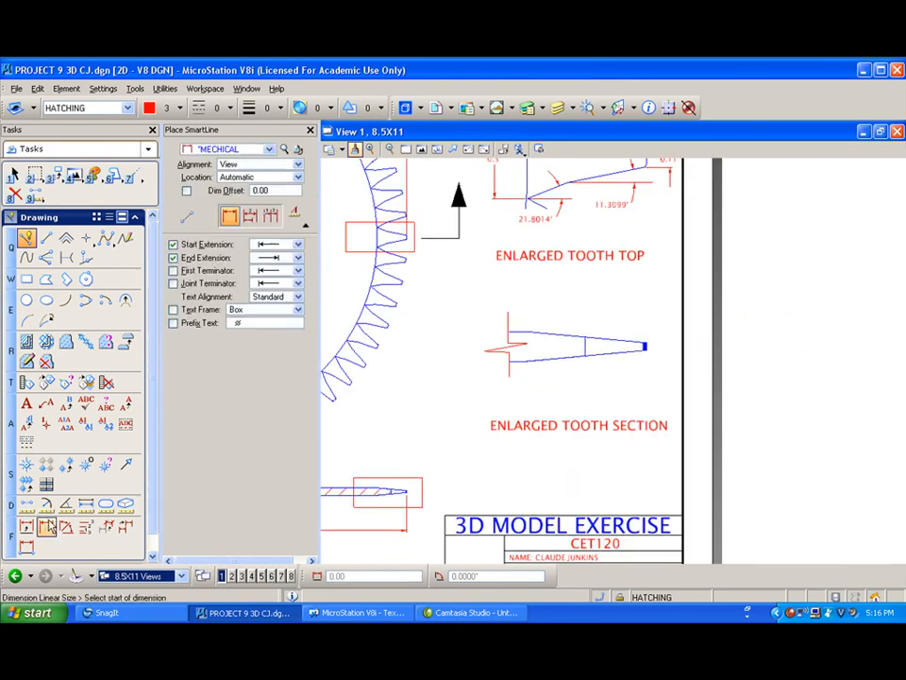
{"action": "left_click", "coordinate": [521, 326]}
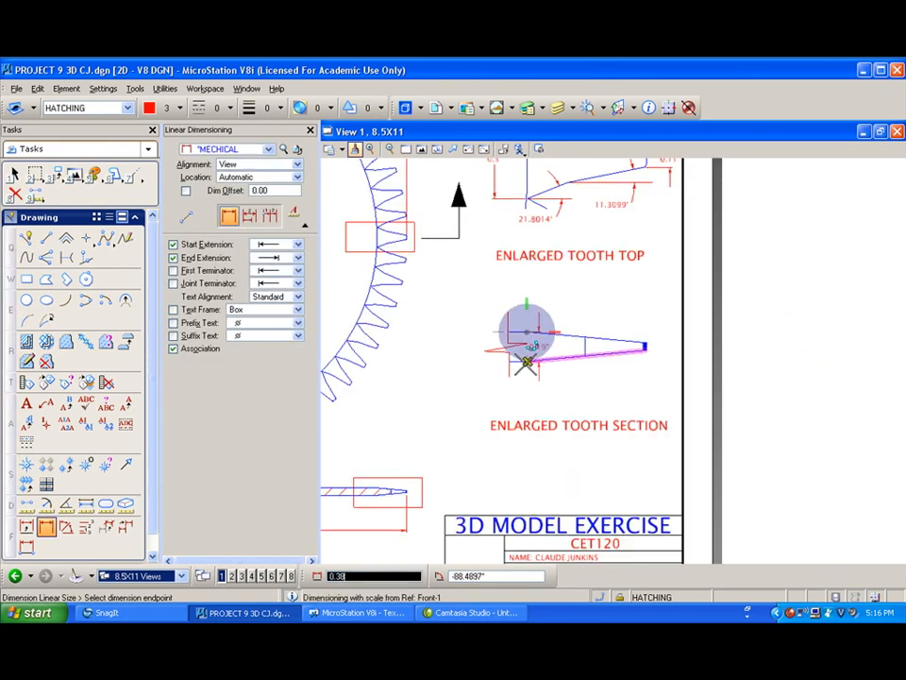
{"action": "left_click", "coordinate": [526, 362]}
{"action": "left_click", "coordinate": [453, 352]}
{"action": "right_click", "coordinate": [567, 395]}
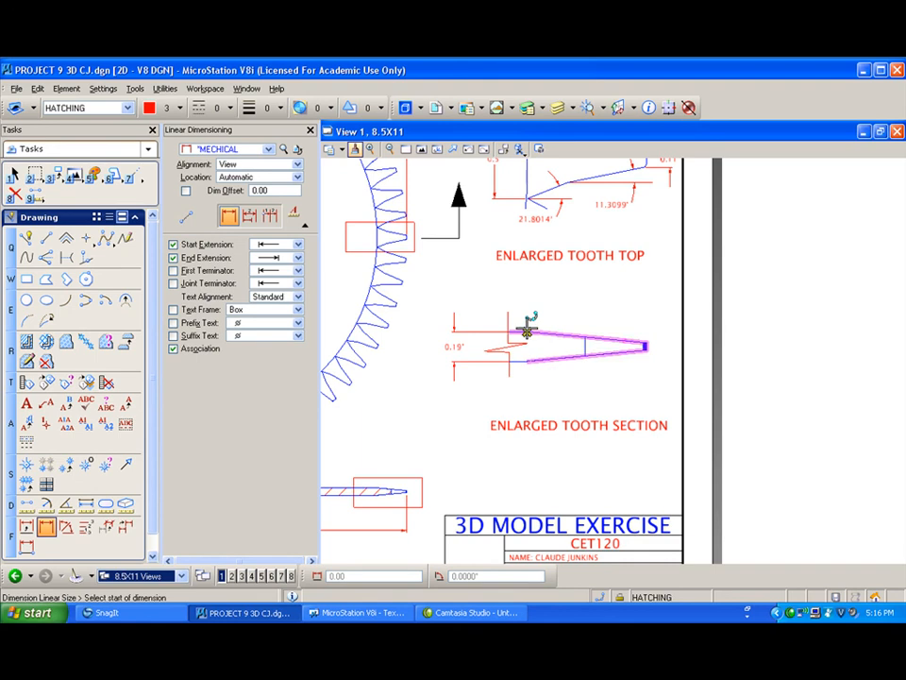
Step: Dimension the tapered length of the enlarged tooth section from the taper start to the tip, placing it above the view
{"action": "left_click", "coordinate": [526, 330]}
{"action": "left_click", "coordinate": [646, 345]}
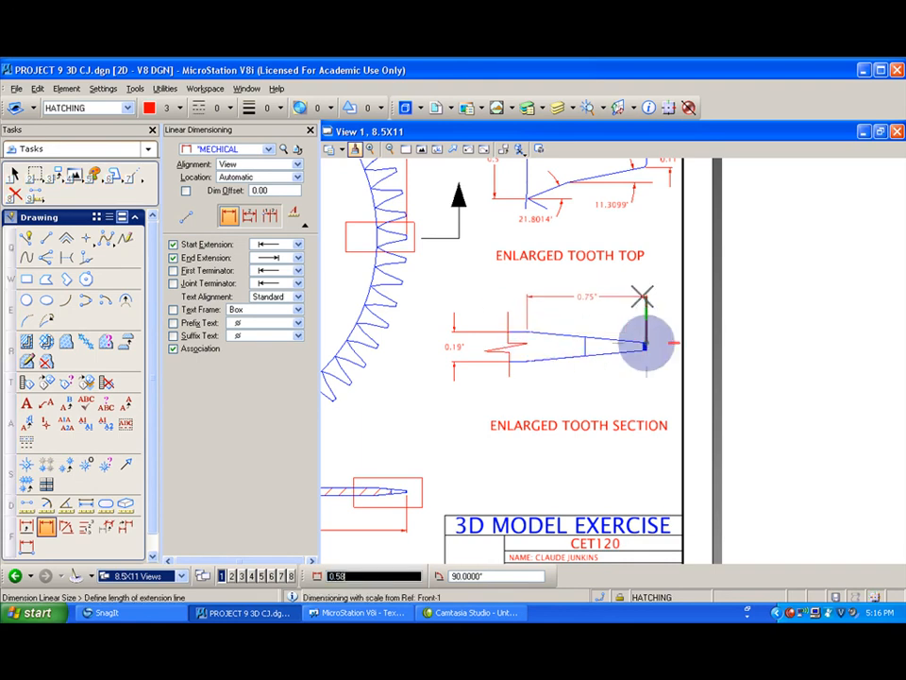
{"action": "left_click", "coordinate": [642, 293]}
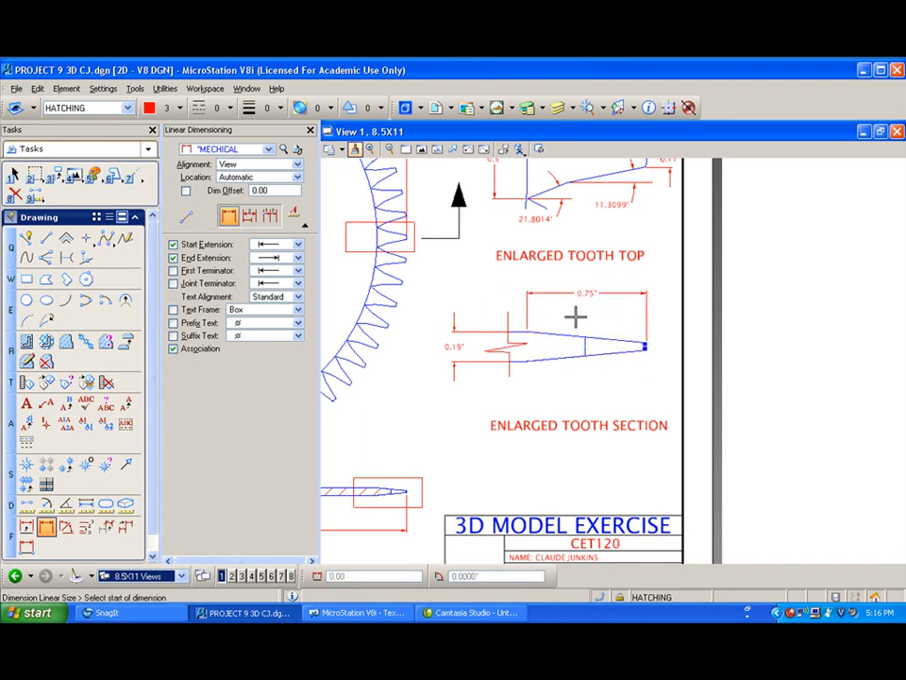
Step: Draw a horizontal SmartLine about 1.54 long from the lower taper start of the enlarged tooth section toward the tip
{"action": "left_click", "coordinate": [25, 237]}
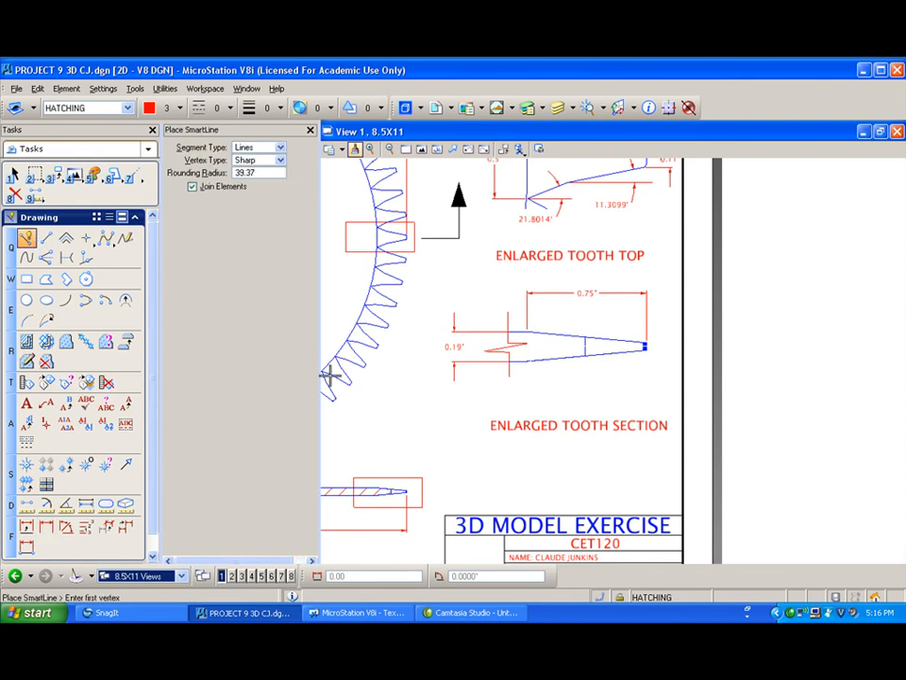
{"action": "left_click", "coordinate": [526, 364]}
{"action": "left_click", "coordinate": [647, 357]}
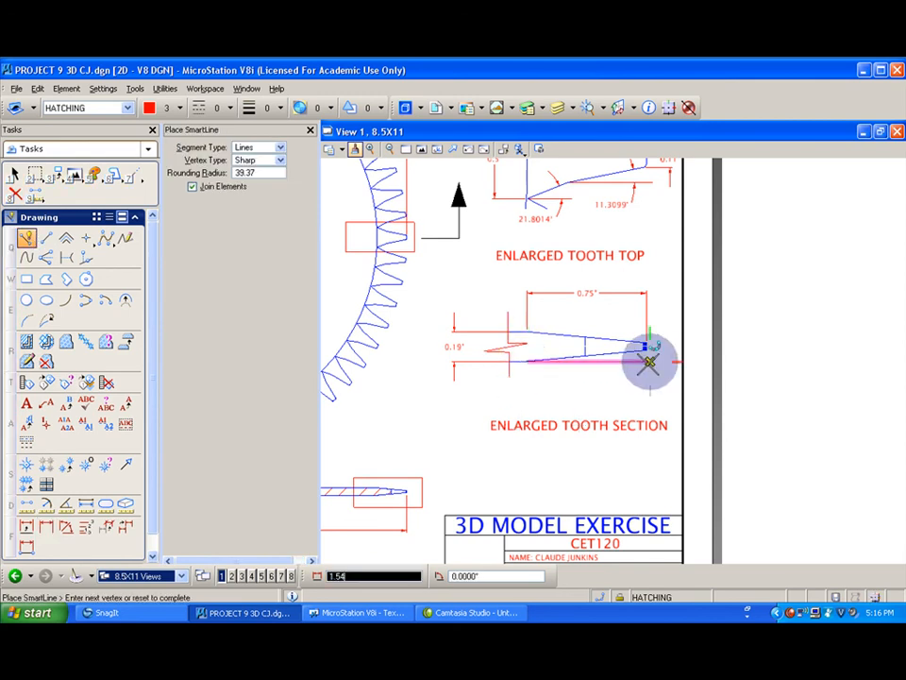
{"action": "right_click", "coordinate": [647, 357]}
Step: Dimension the angle between the lower tapered edge and the horizontal reference line with Dimension Angle Between Lines
{"action": "left_click", "coordinate": [65, 526]}
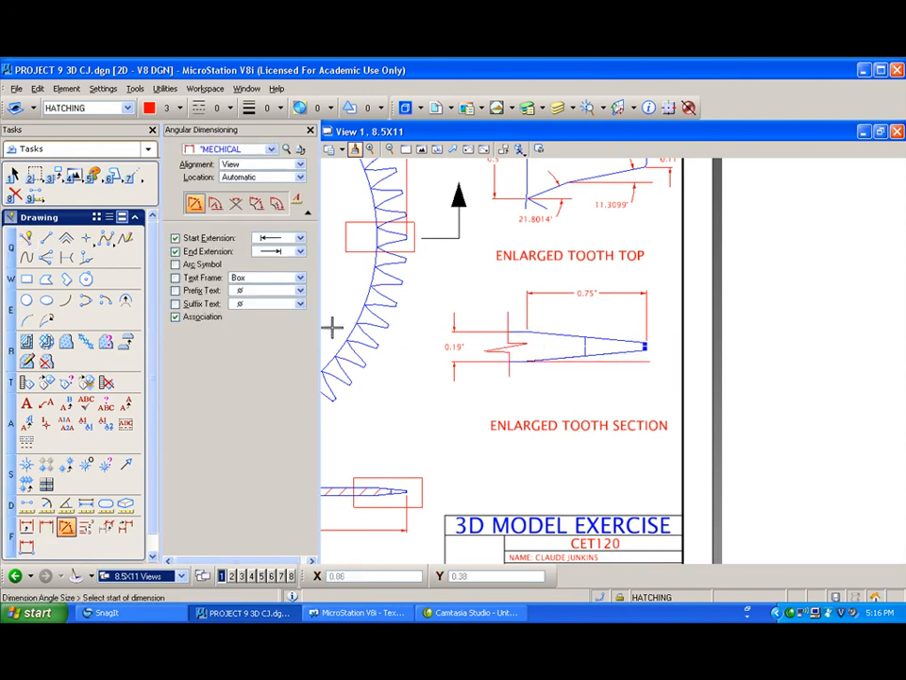
{"action": "left_click", "coordinate": [235, 208]}
{"action": "left_click", "coordinate": [582, 346]}
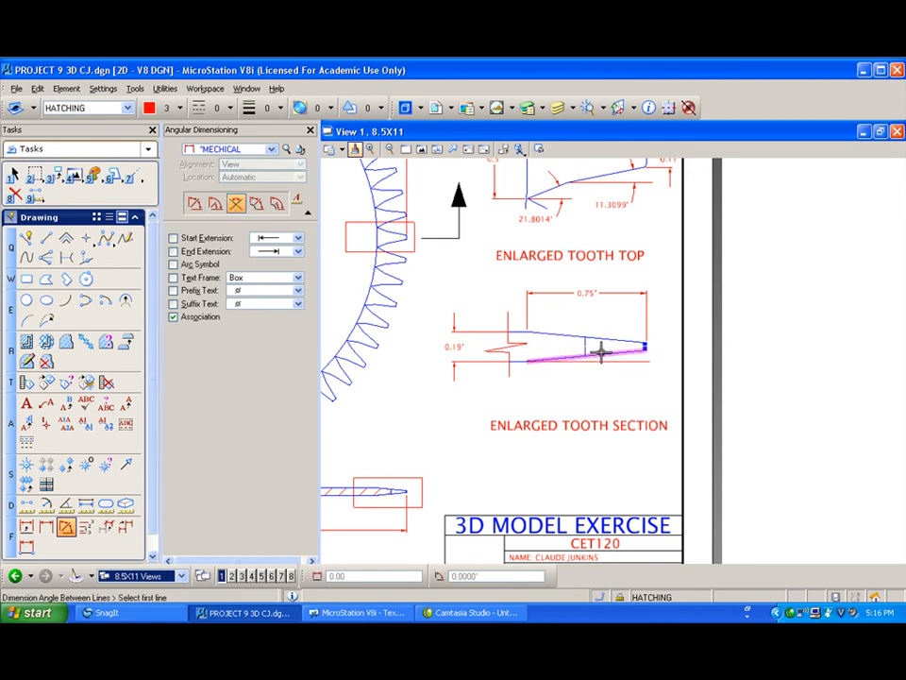
{"action": "left_click", "coordinate": [608, 359]}
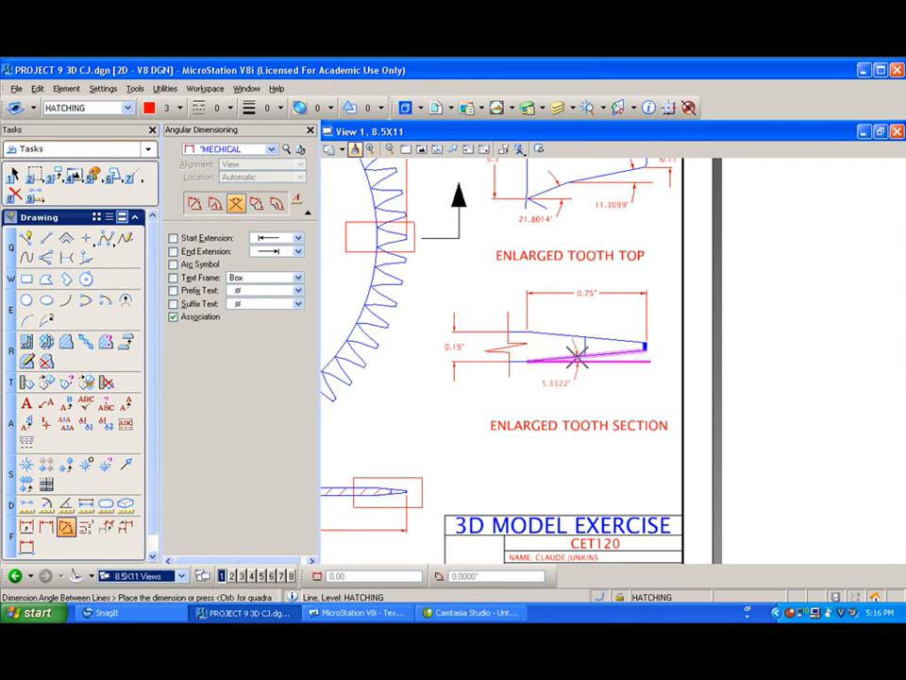
{"action": "left_click", "coordinate": [576, 357]}
Step: Shorten the horizontal reference line under the enlarged tooth section with Extend, ending it just past the angle dimension's arrows
{"action": "scroll", "coordinate": [579, 363], "scroll_direction": "up", "scroll_amount": 3}
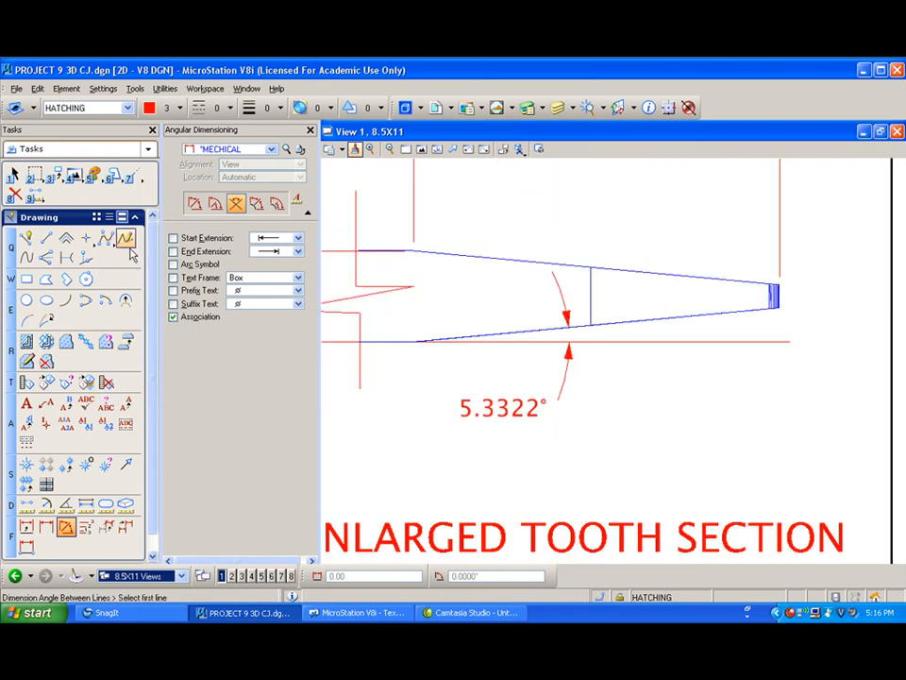
{"action": "left_click", "coordinate": [134, 174]}
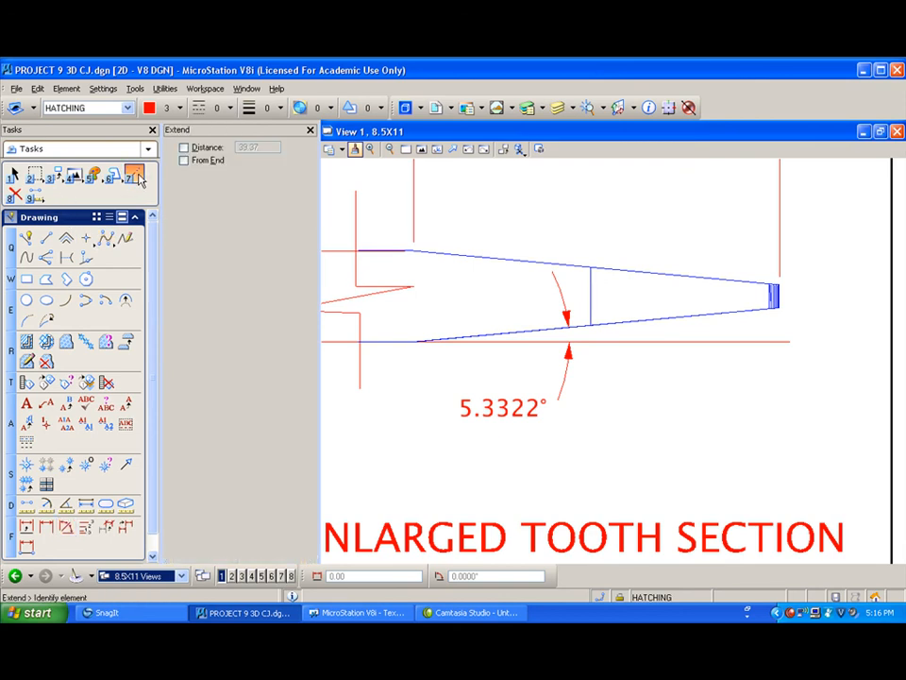
{"action": "left_click", "coordinate": [785, 344]}
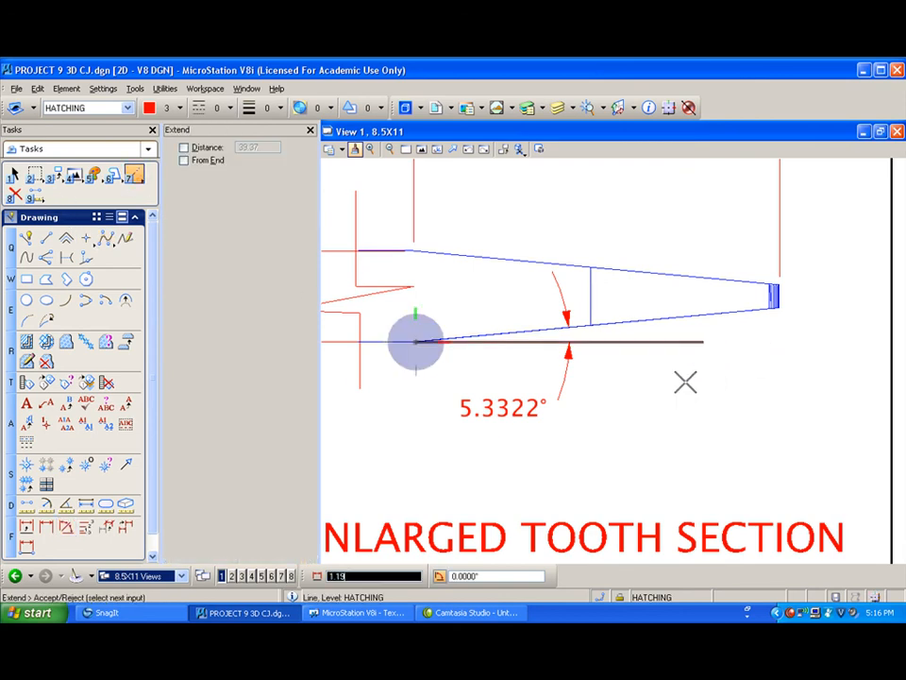
{"action": "left_click", "coordinate": [579, 385]}
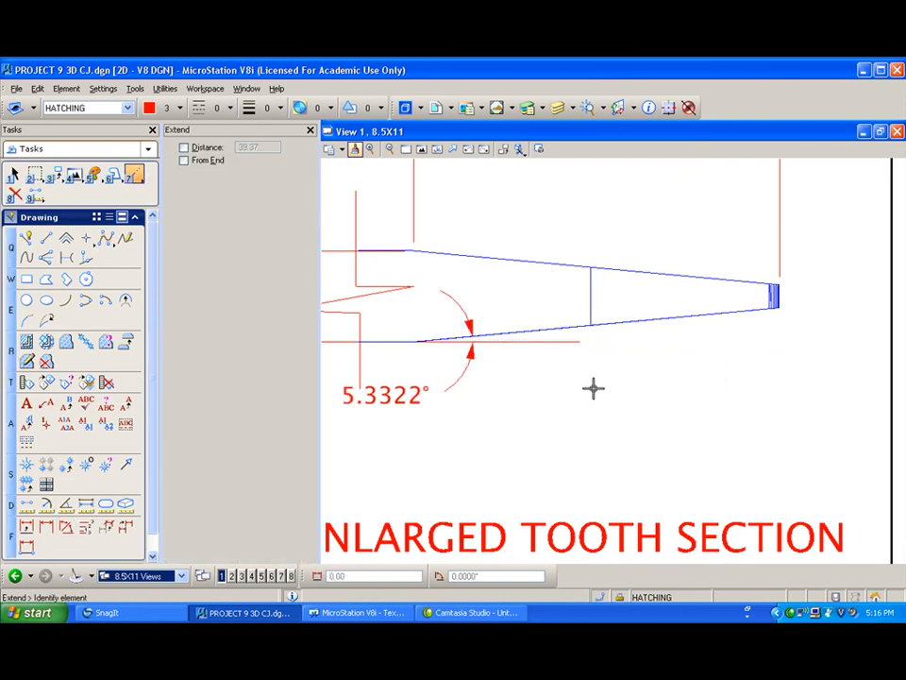
Step: Move the taper angle dimension with Modify Element toward the end of the shortened reference line
{"action": "left_click", "coordinate": [134, 173]}
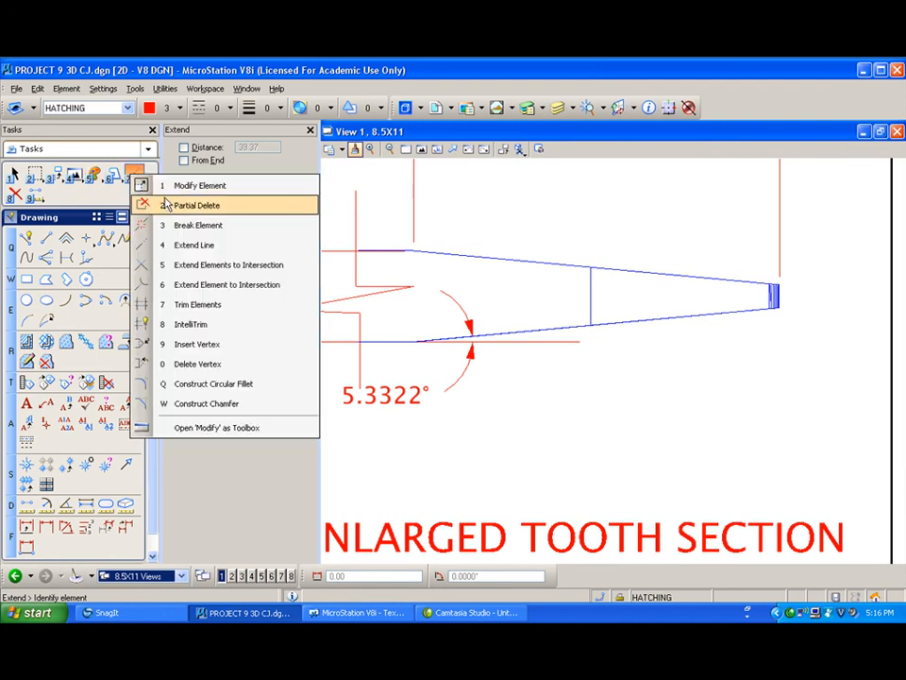
{"action": "left_click", "coordinate": [149, 184]}
{"action": "left_click", "coordinate": [481, 359]}
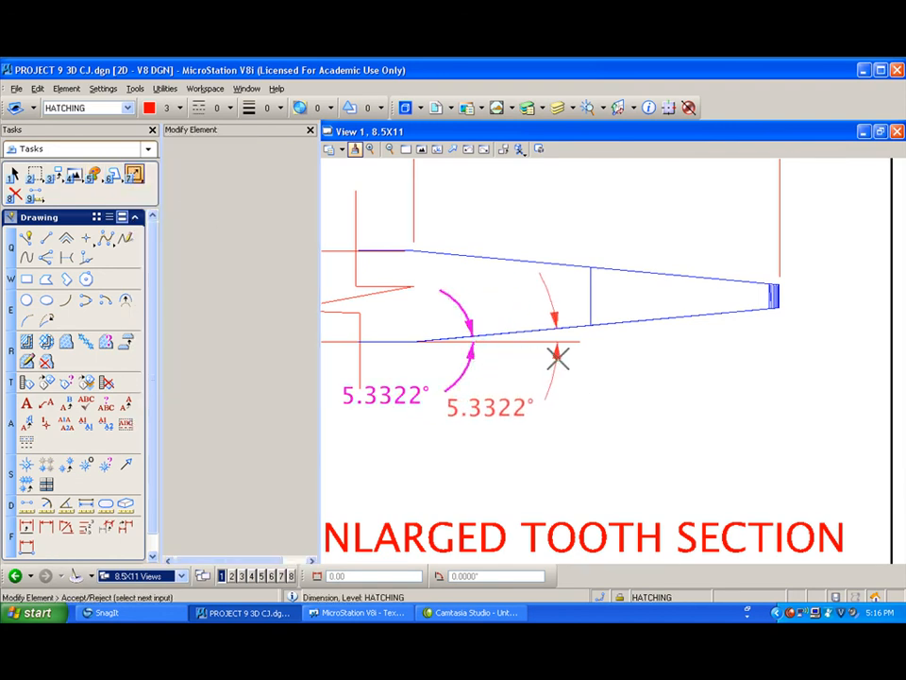
{"action": "left_click", "coordinate": [569, 356]}
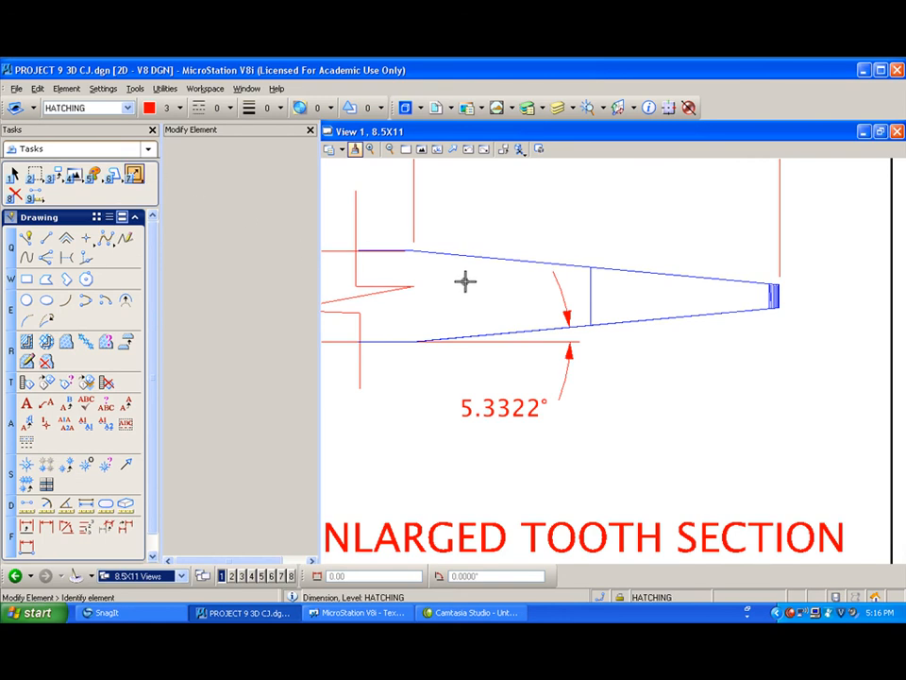
Step: Place the letter A above the left section arrow of the top view using the .12 text style
{"action": "scroll", "coordinate": [465, 279], "scroll_direction": "down", "scroll_amount": 6}
{"action": "left_click", "coordinate": [421, 151]}
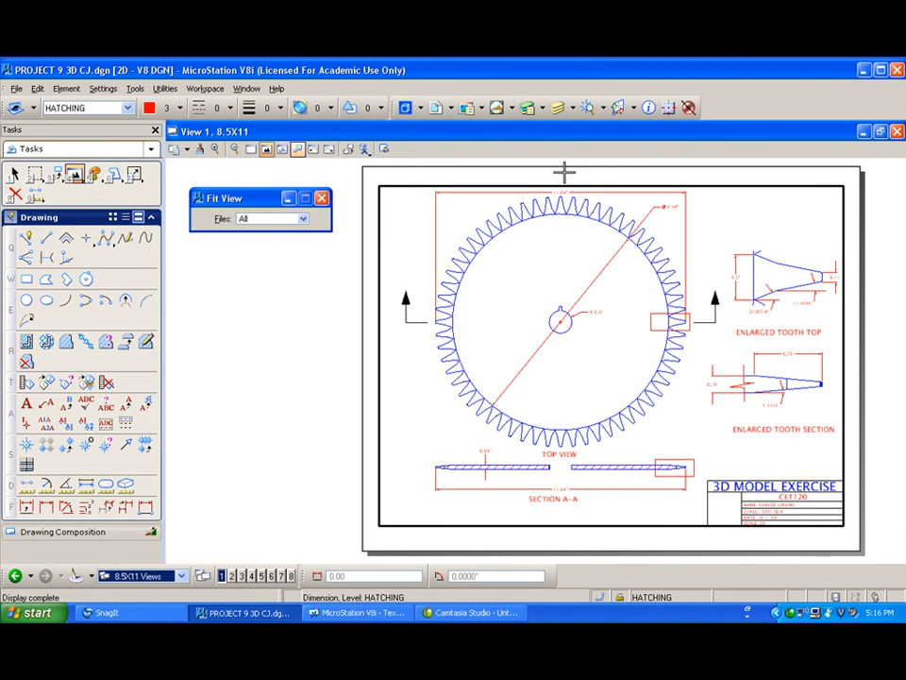
{"action": "left_click", "coordinate": [267, 150]}
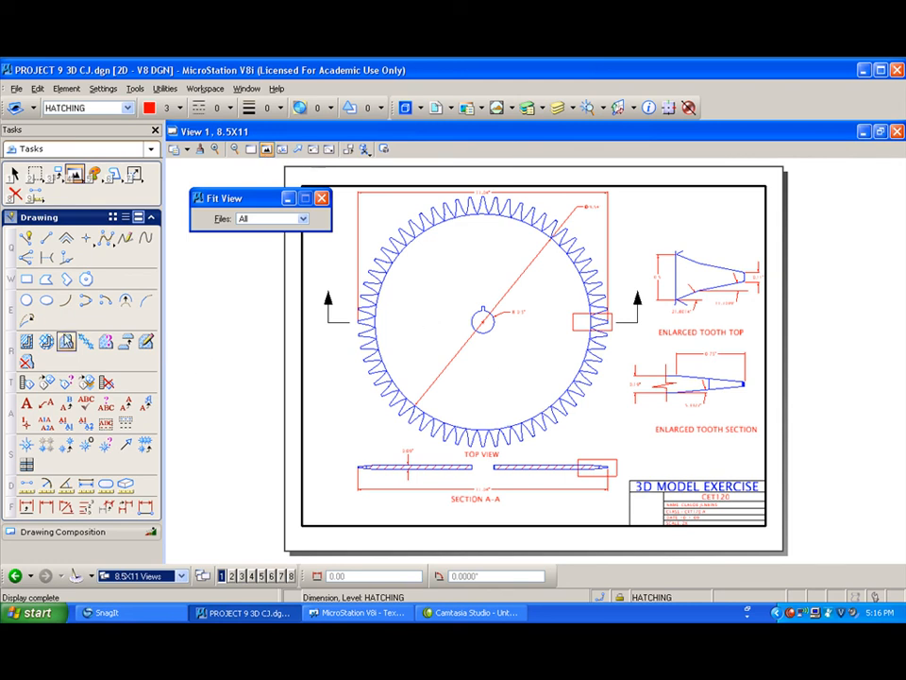
{"action": "left_click", "coordinate": [27, 404]}
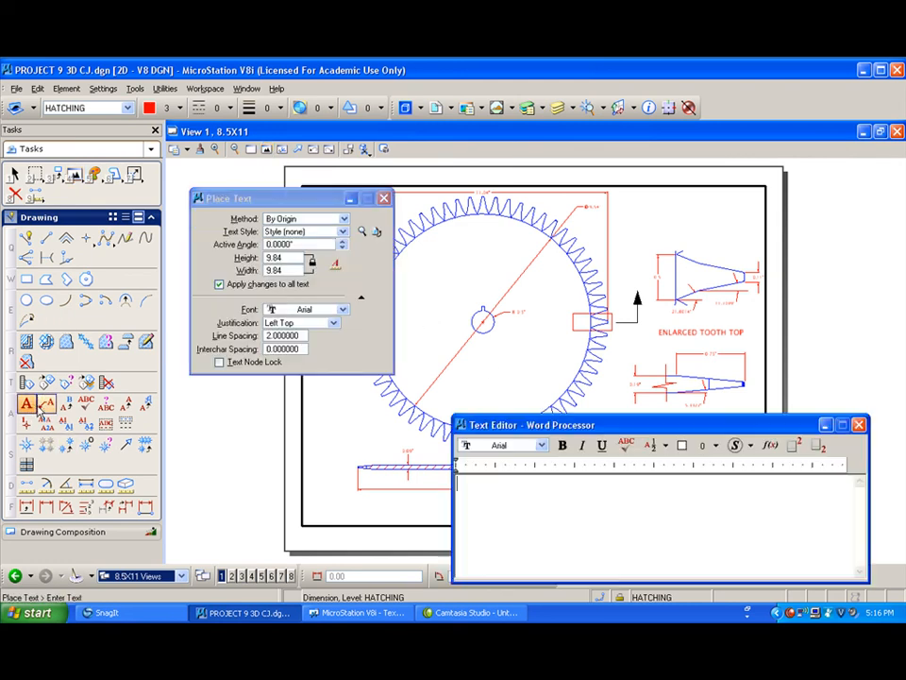
{"action": "type", "text": "A"}
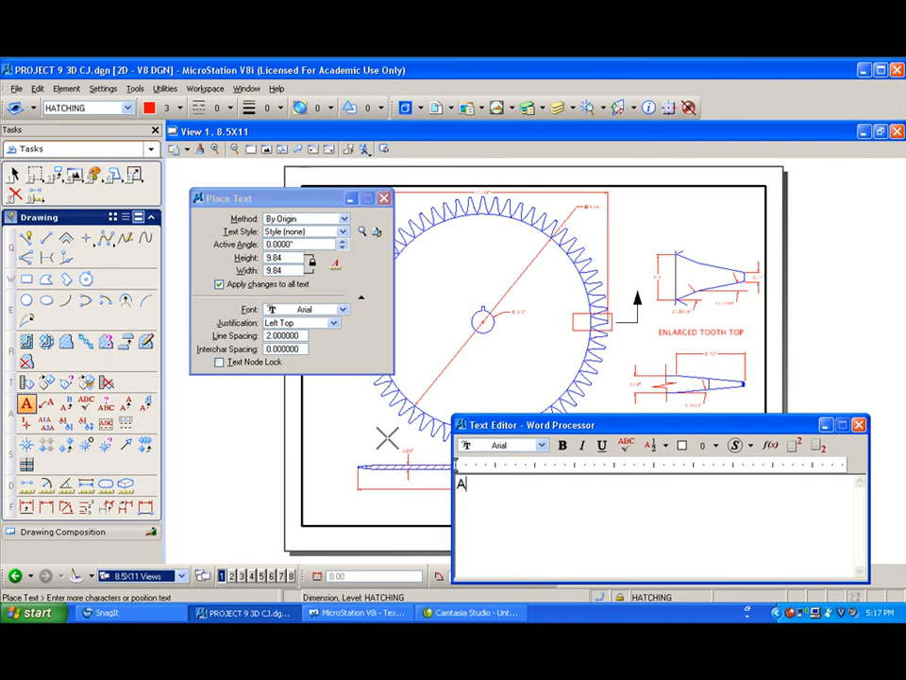
{"action": "left_click_drag", "start_coordinate": [317, 198], "coordinate": [340, 221]}
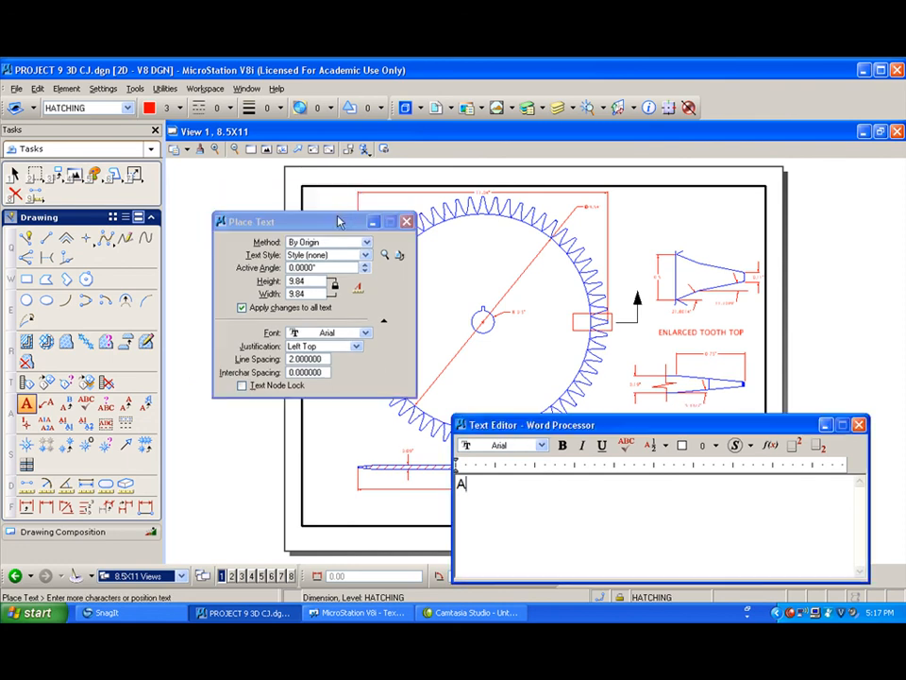
{"action": "left_click", "coordinate": [366, 256]}
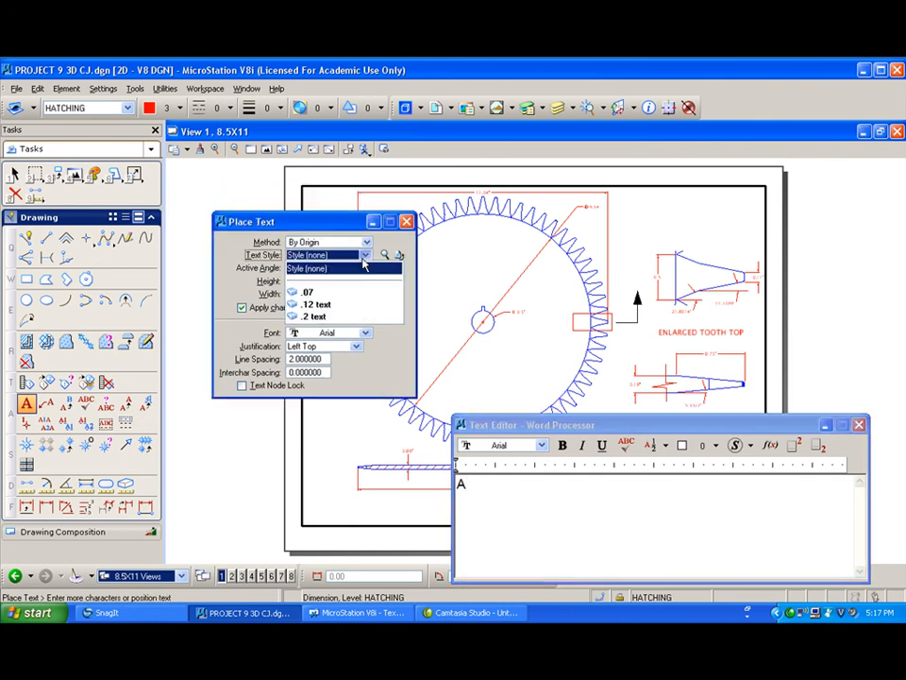
{"action": "left_click", "coordinate": [347, 304]}
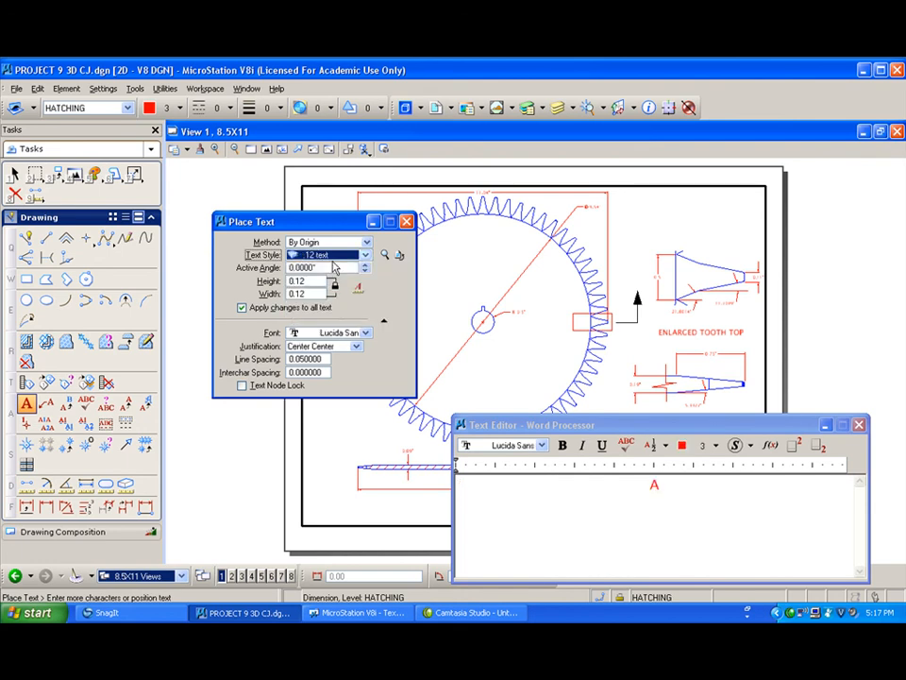
{"action": "left_click_drag", "start_coordinate": [311, 221], "coordinate": [191, 271]}
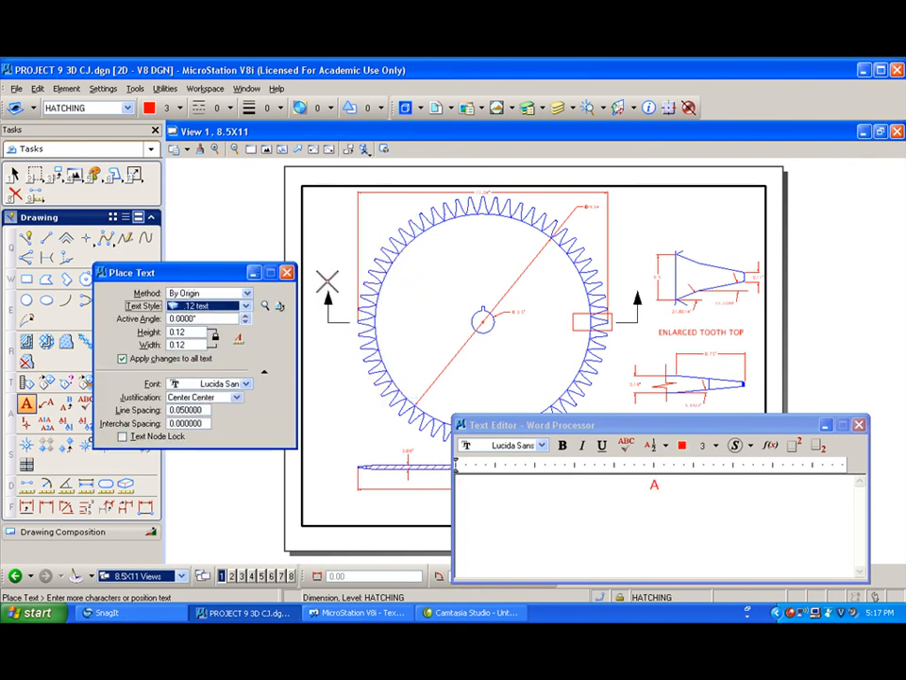
{"action": "left_click", "coordinate": [326, 280]}
{"action": "scroll", "coordinate": [339, 303], "scroll_direction": "up", "scroll_amount": 2}
{"action": "scroll", "coordinate": [329, 296], "scroll_direction": "down", "scroll_amount": 2}
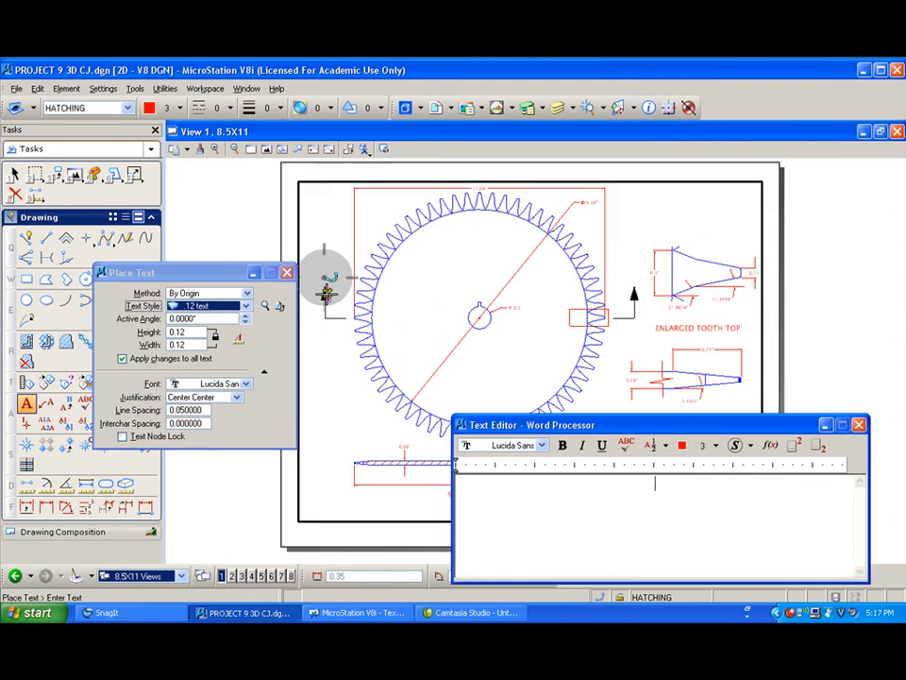
Step: Copy the section letter A above the right section arrow of the top view
{"action": "left_click", "coordinate": [54, 174]}
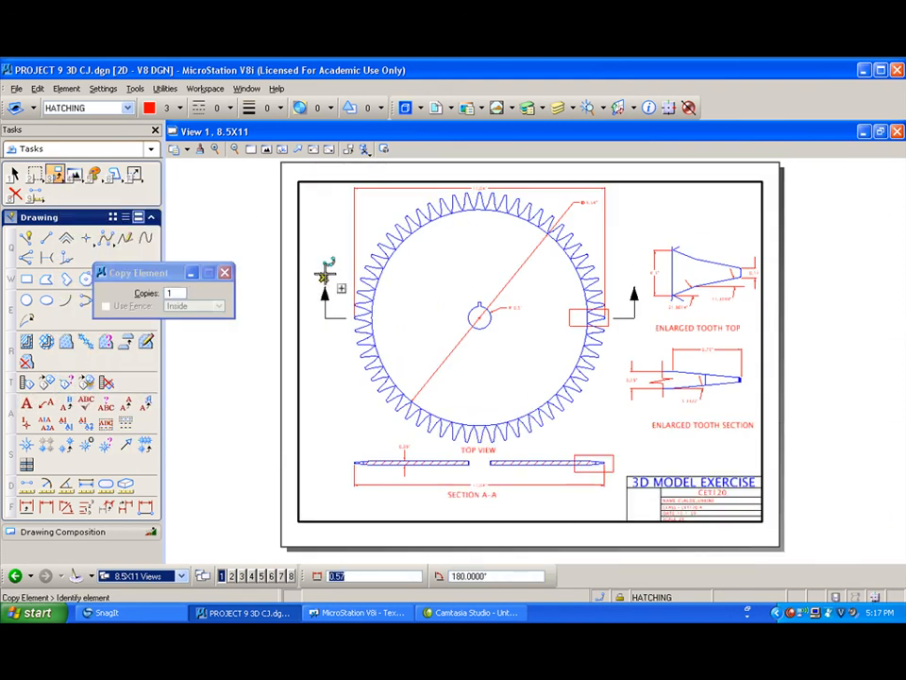
{"action": "left_click", "coordinate": [325, 276]}
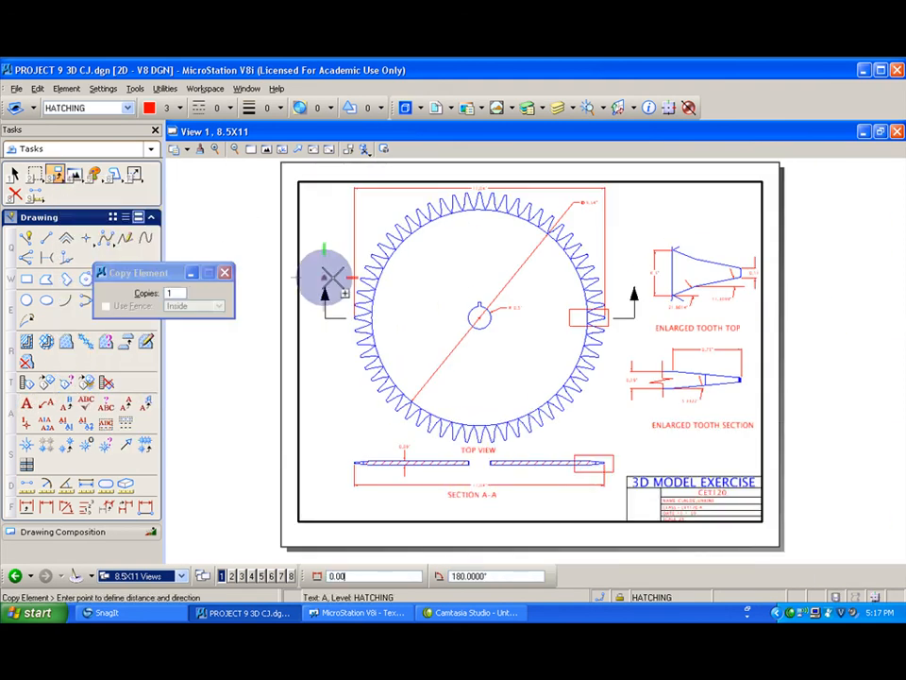
{"action": "left_click", "coordinate": [634, 275]}
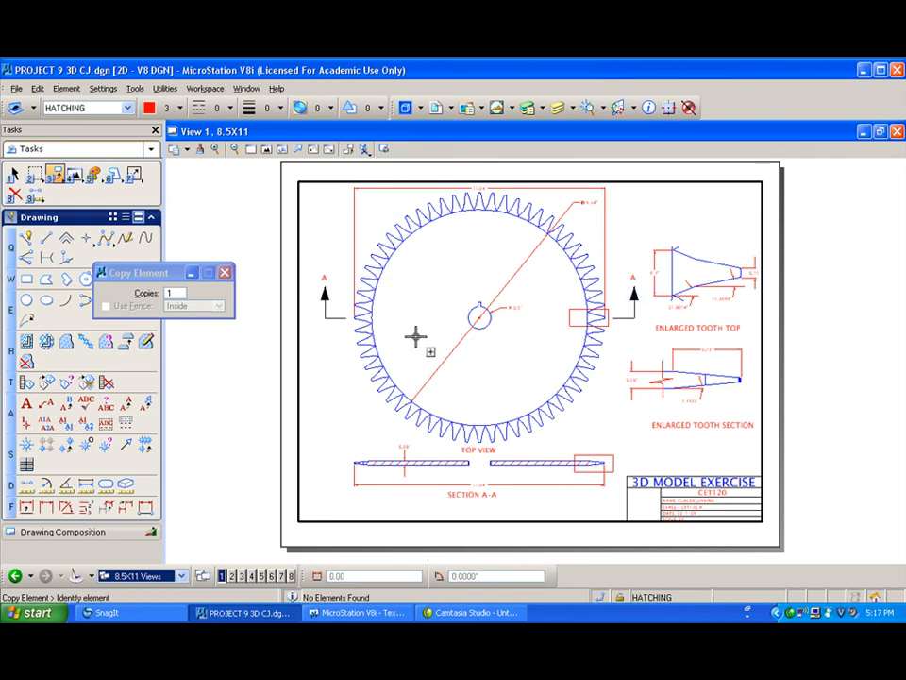
Step: Draw a SmartLine along the upper edge of SECTION A-A across the gap of the central bore
{"action": "scroll", "coordinate": [474, 489], "scroll_direction": "up", "scroll_amount": 3}
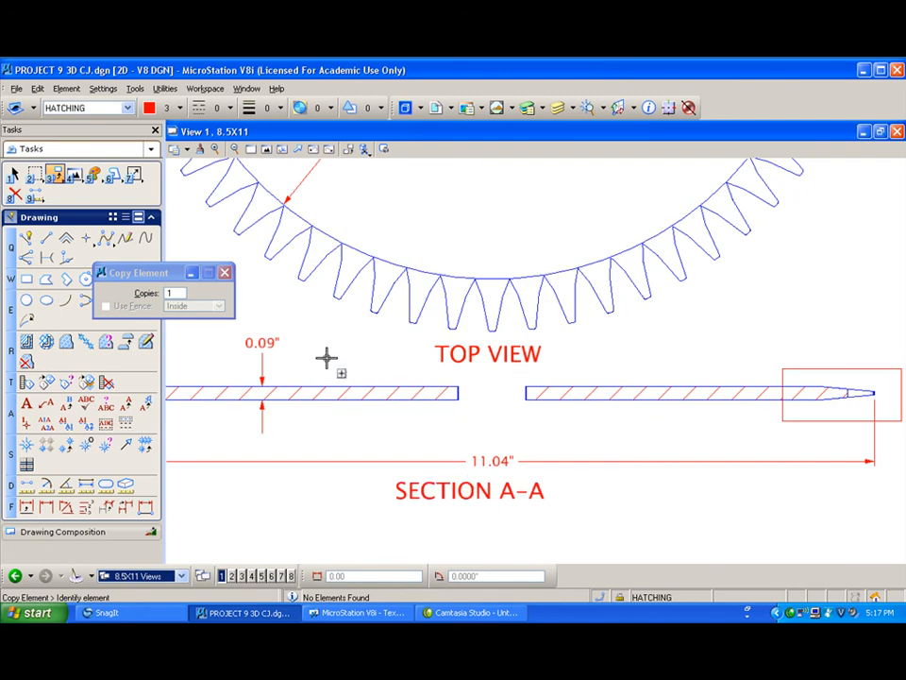
{"action": "left_click", "coordinate": [26, 238]}
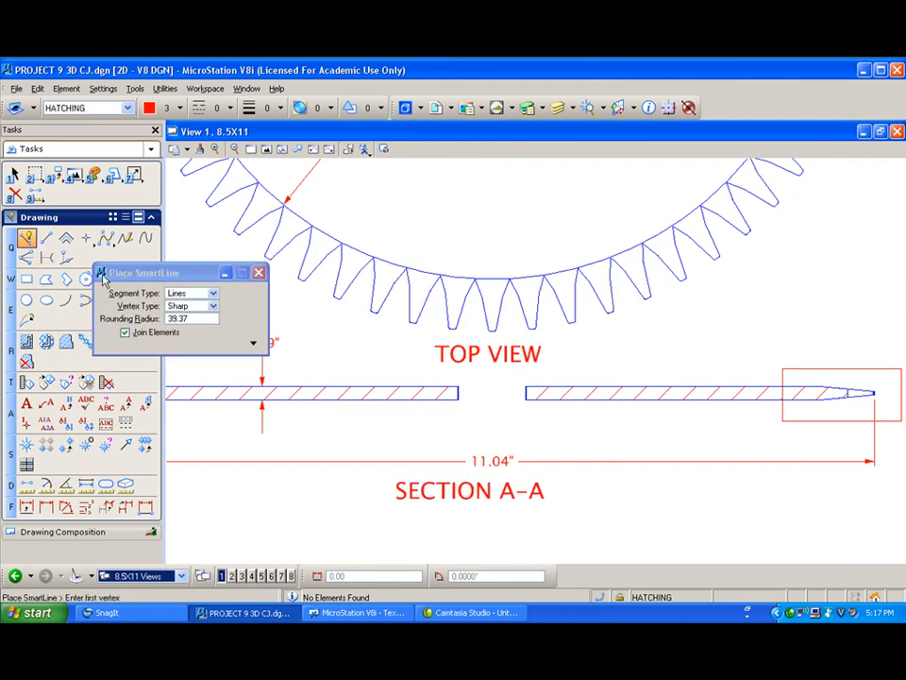
{"action": "left_click", "coordinate": [459, 385]}
{"action": "left_click", "coordinate": [526, 387]}
{"action": "right_click", "coordinate": [483, 406]}
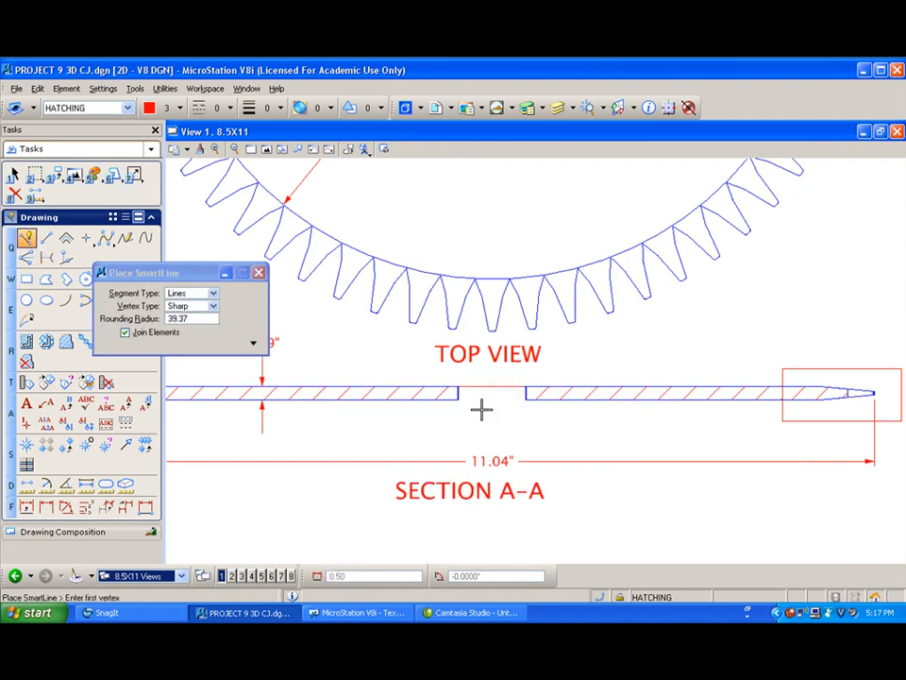
Step: Draw a SmartLine along the lower edge of SECTION A-A across the gap of the central bore
{"action": "left_click", "coordinate": [459, 399]}
{"action": "left_click", "coordinate": [524, 398]}
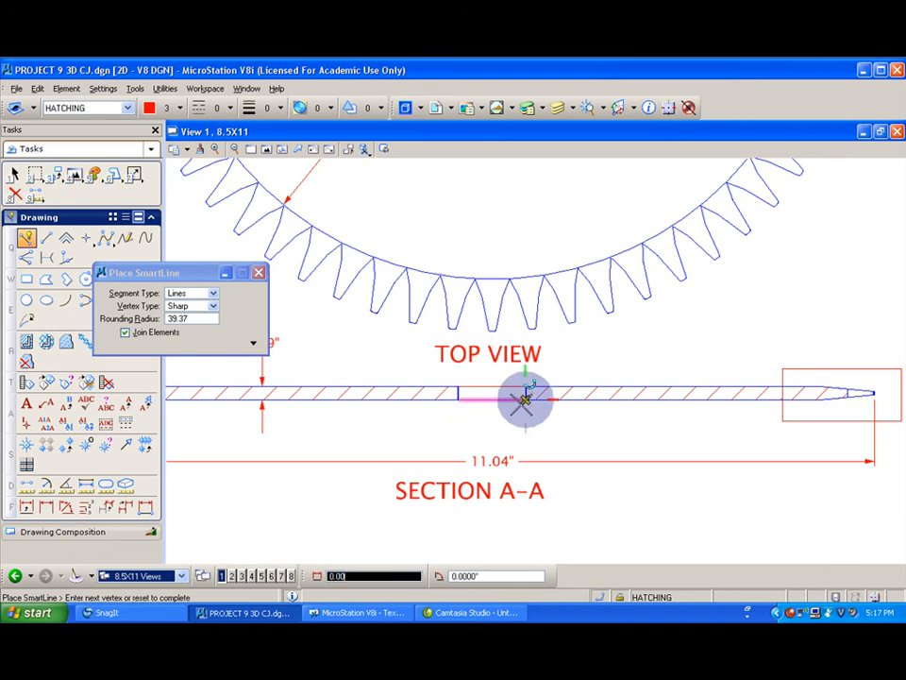
{"action": "right_click", "coordinate": [524, 406]}
Step: Project both sides of the top view's keyway down past SECTION A-A with two vertical SmartLines
{"action": "scroll", "coordinate": [524, 406], "scroll_direction": "down", "scroll_amount": 2}
{"action": "scroll", "coordinate": [512, 257], "scroll_direction": "down", "scroll_amount": 3}
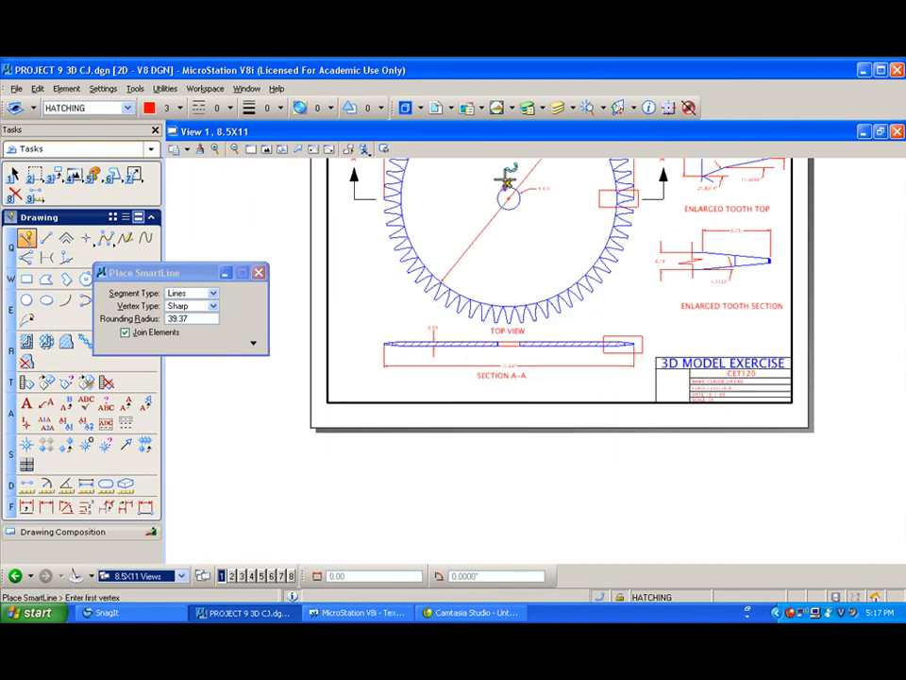
{"action": "left_click", "coordinate": [507, 195]}
{"action": "left_click", "coordinate": [507, 322]}
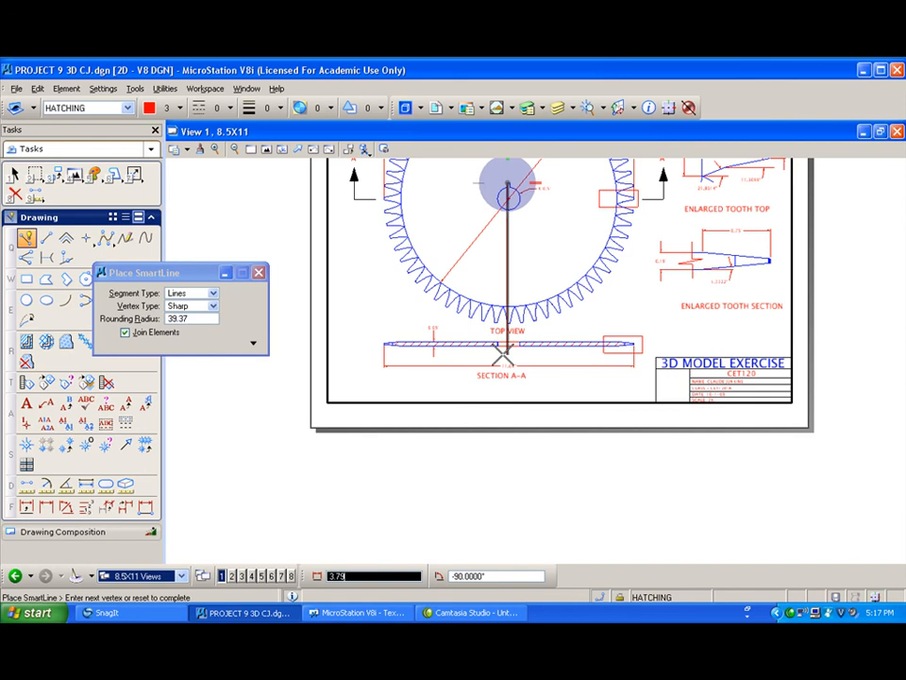
{"action": "right_click", "coordinate": [500, 312]}
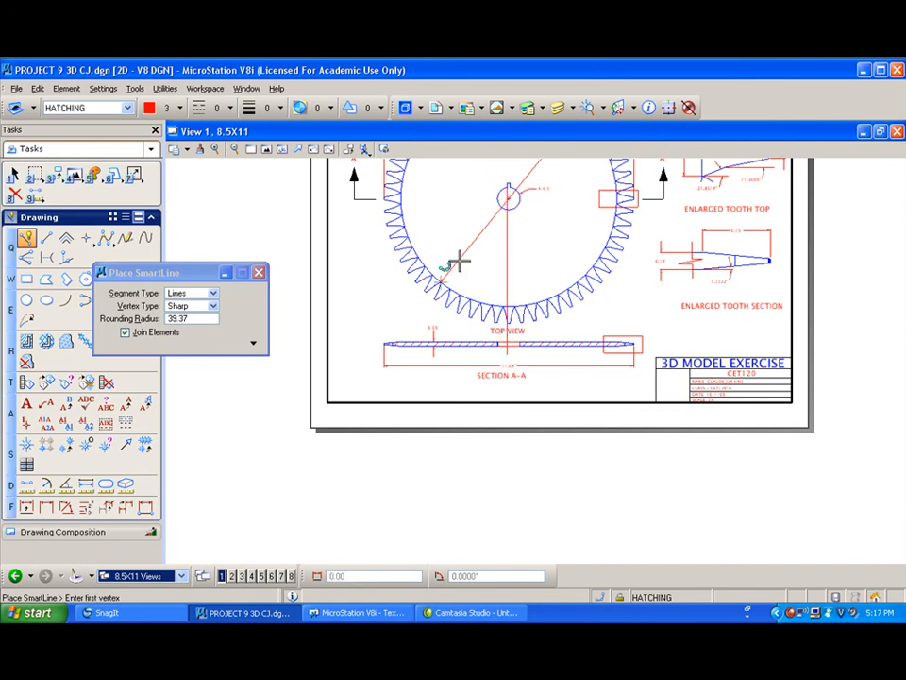
{"action": "left_click", "coordinate": [510, 184]}
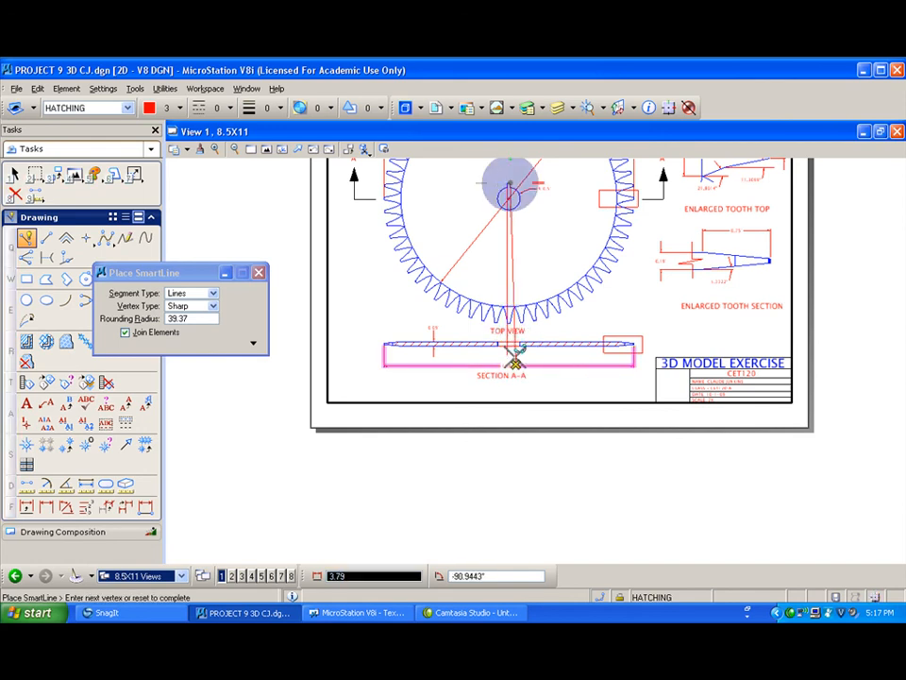
{"action": "scroll", "coordinate": [507, 354], "scroll_direction": "up", "scroll_amount": 3}
{"action": "right_click", "coordinate": [480, 330]}
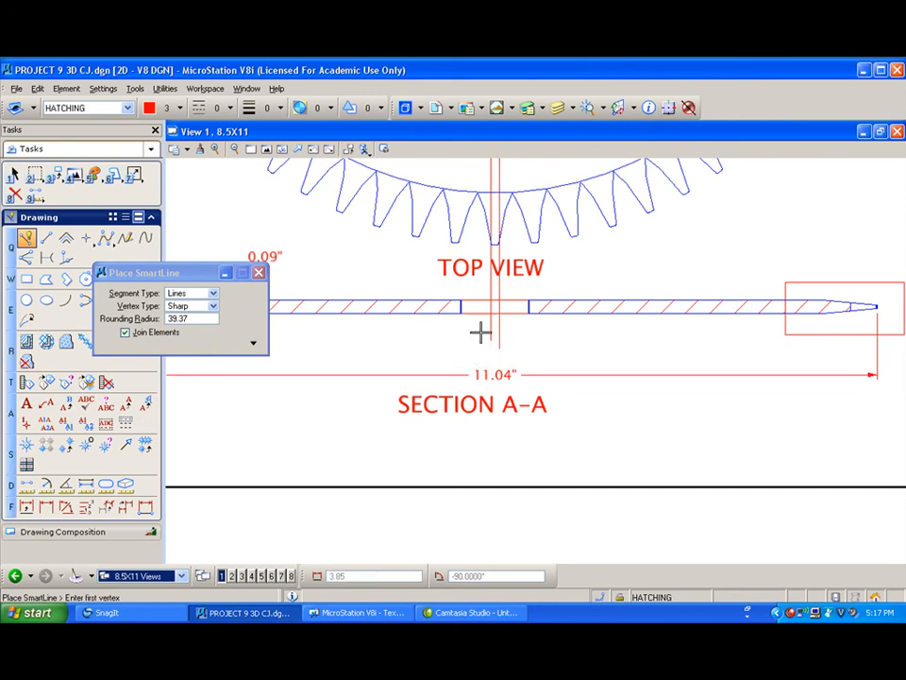
Step: Trim the two keyway projection lines with IntelliTrim to the upper and lower edges of SECTION A-A
{"action": "scroll", "coordinate": [480, 329], "scroll_direction": "up", "scroll_amount": 3}
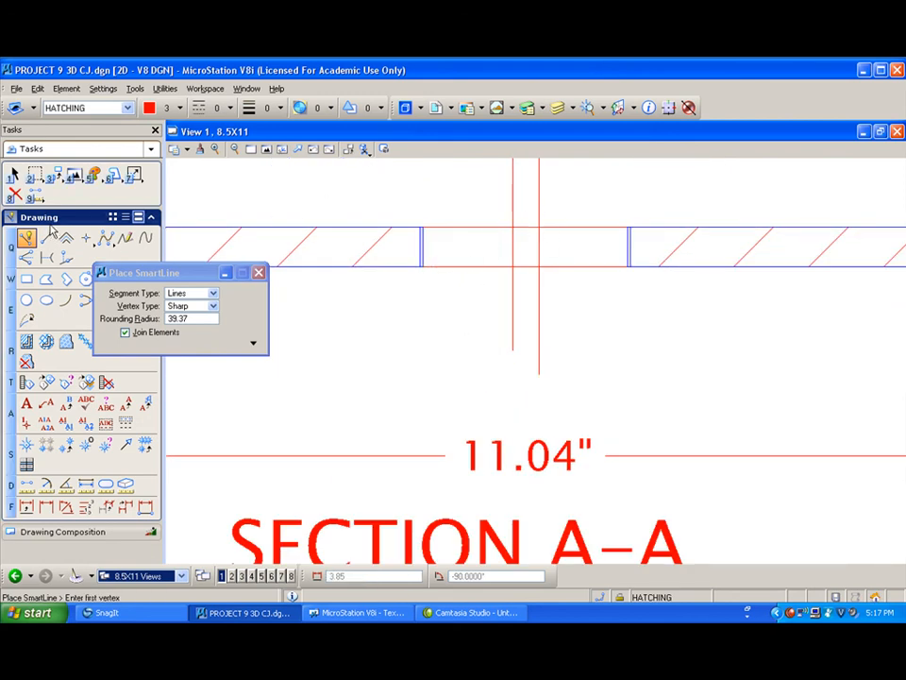
{"action": "left_click", "coordinate": [134, 174]}
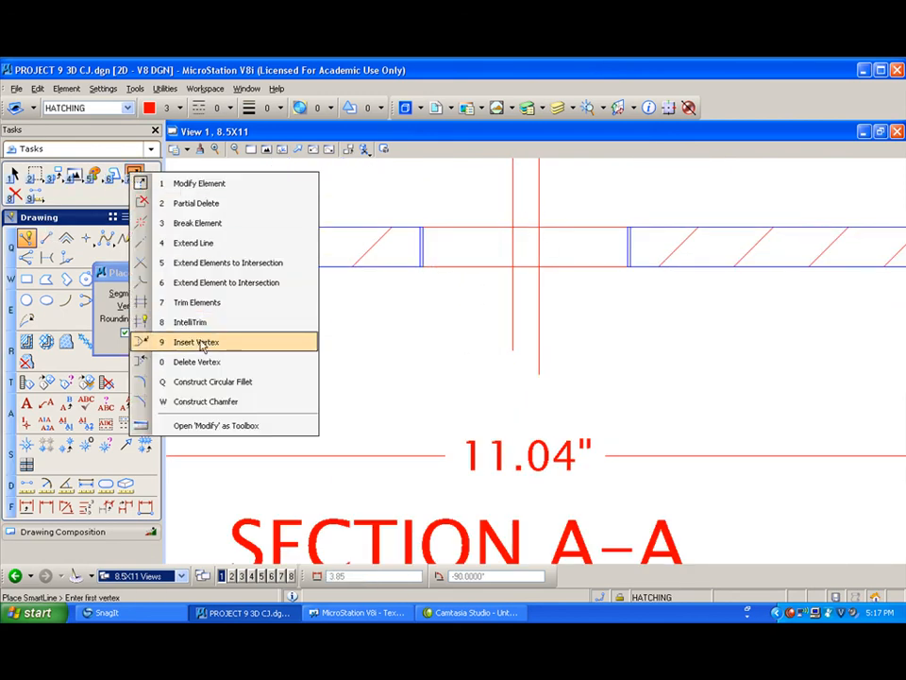
{"action": "left_click", "coordinate": [203, 342]}
{"action": "left_click", "coordinate": [456, 230]}
{"action": "left_click", "coordinate": [491, 204]}
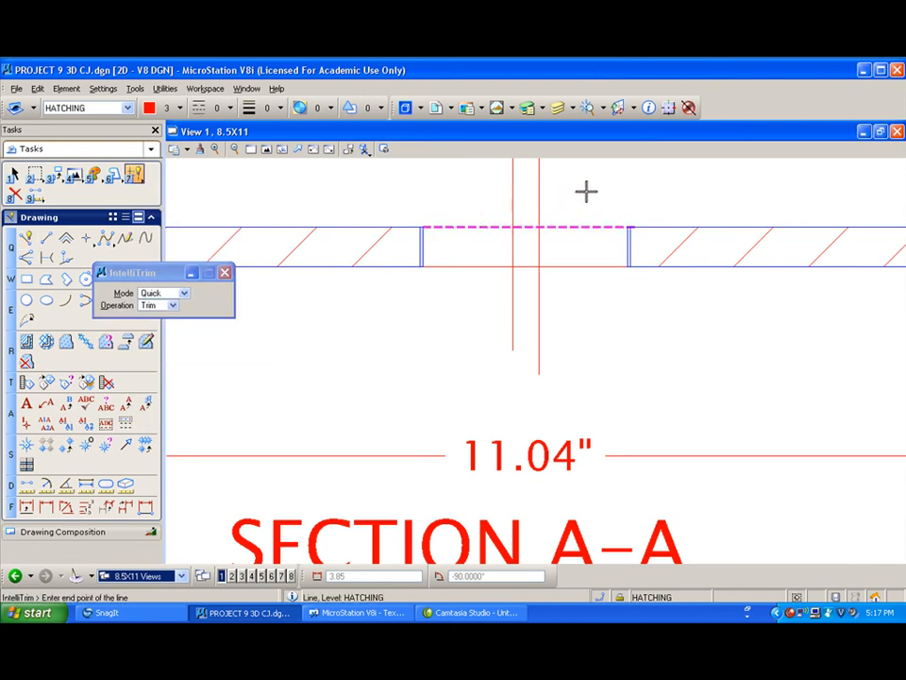
{"action": "left_click", "coordinate": [592, 187]}
{"action": "right_click", "coordinate": [486, 265]}
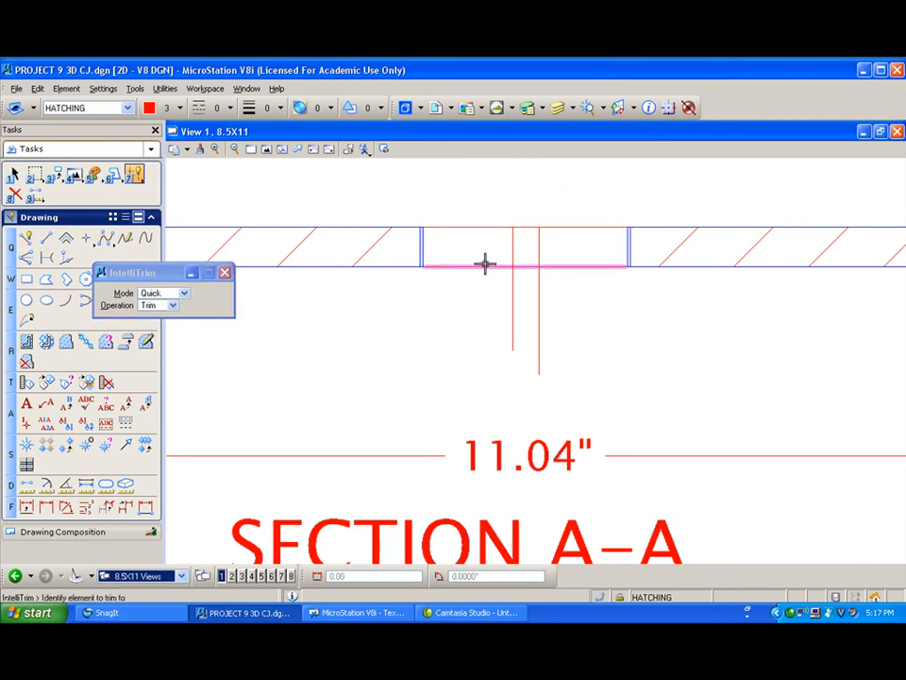
{"action": "left_click", "coordinate": [486, 266]}
{"action": "left_click", "coordinate": [498, 279]}
{"action": "left_click", "coordinate": [550, 306]}
{"action": "scroll", "coordinate": [533, 326], "scroll_direction": "down", "scroll_amount": 5}
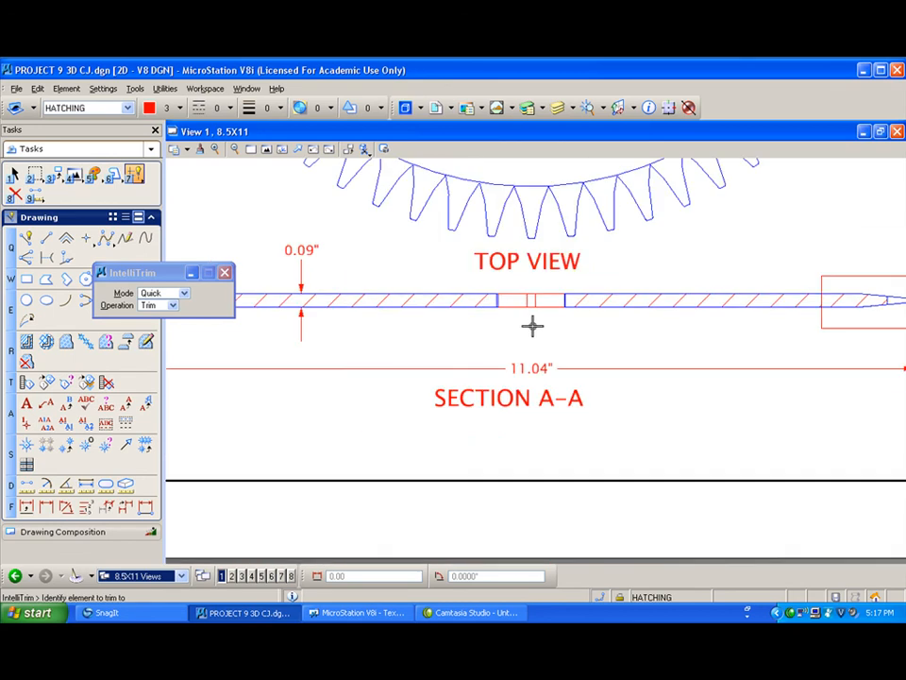
Step: Change the title block's main title to 3D GEAR MODEL
{"action": "left_click", "coordinate": [267, 150]}
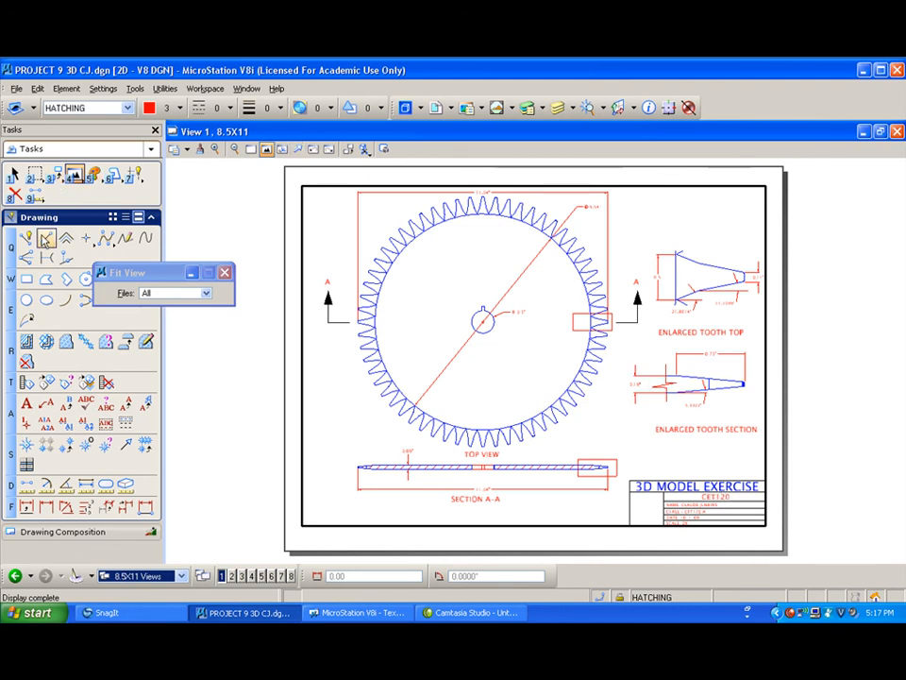
{"action": "left_click", "coordinate": [66, 404]}
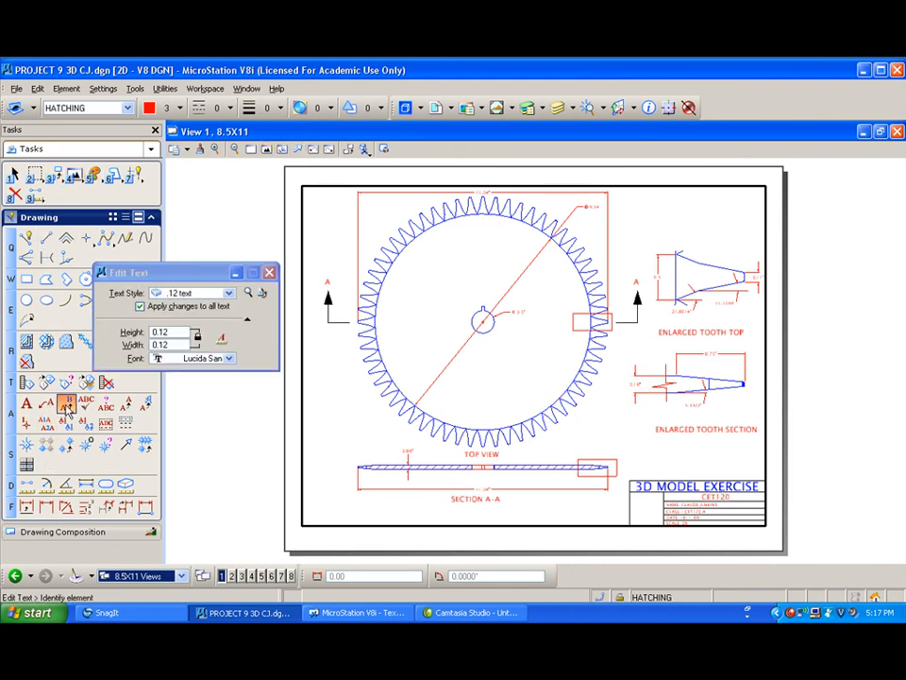
{"action": "left_click", "coordinate": [707, 486]}
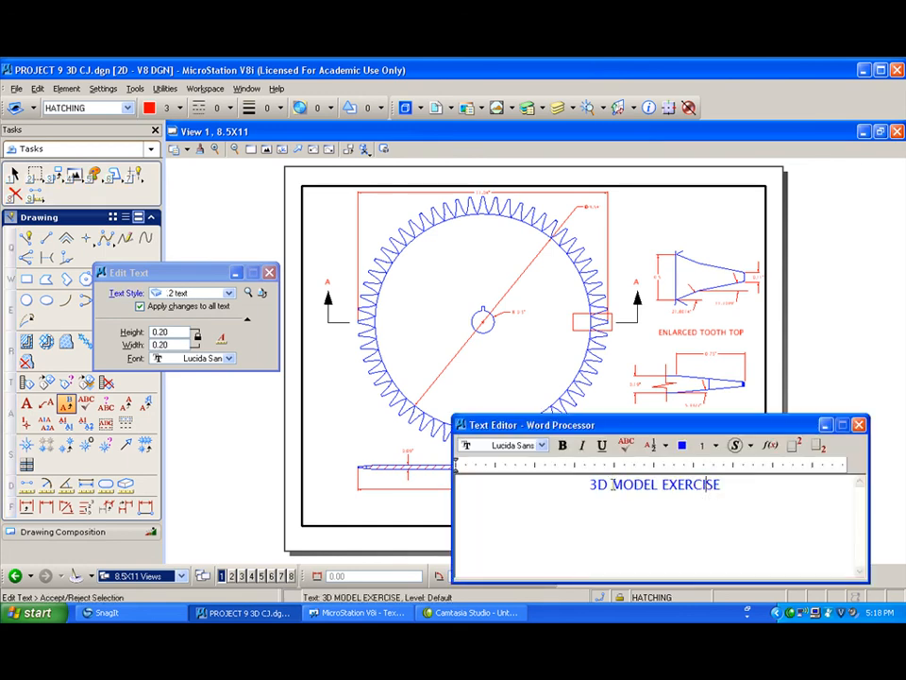
{"action": "left_click_drag", "start_coordinate": [612, 485], "coordinate": [748, 489]}
{"action": "type", "text": "GEAR MODEL"}
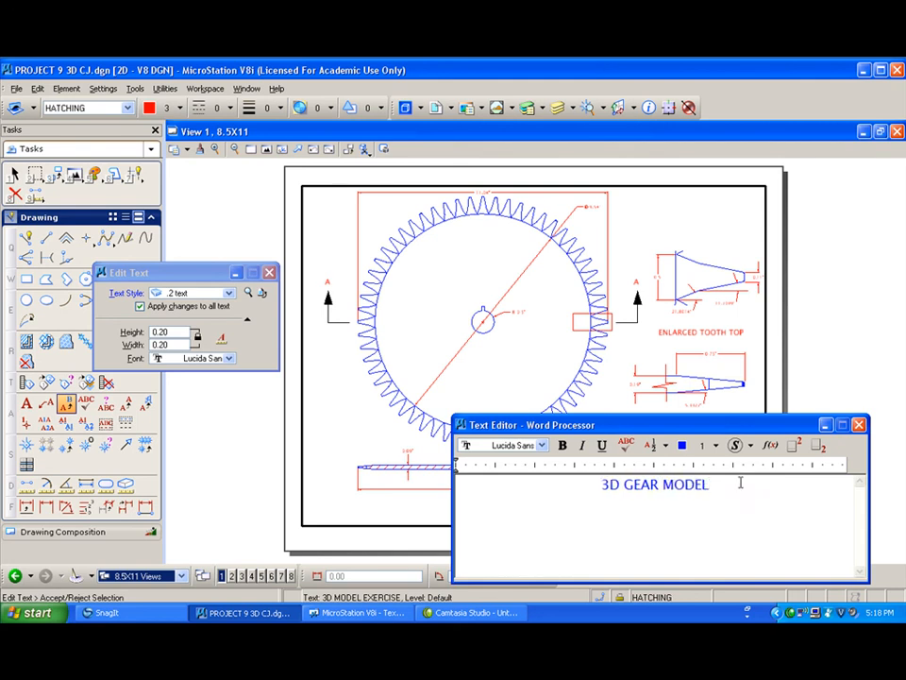
{"action": "left_click", "coordinate": [825, 385]}
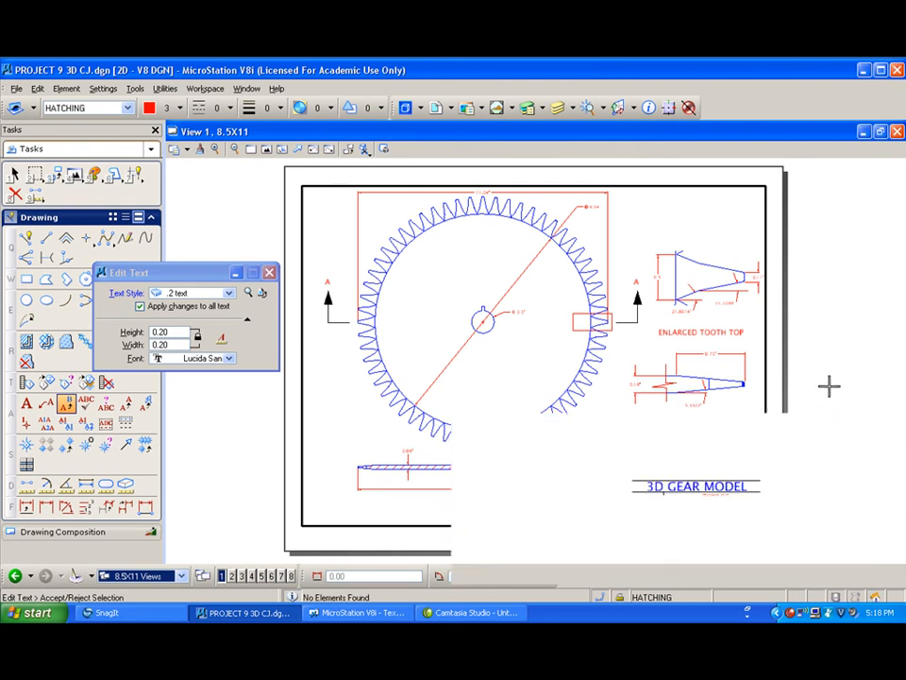
Step: Change the title block's subtitle to 60 TOOTH GEAR
{"action": "left_click", "coordinate": [716, 497]}
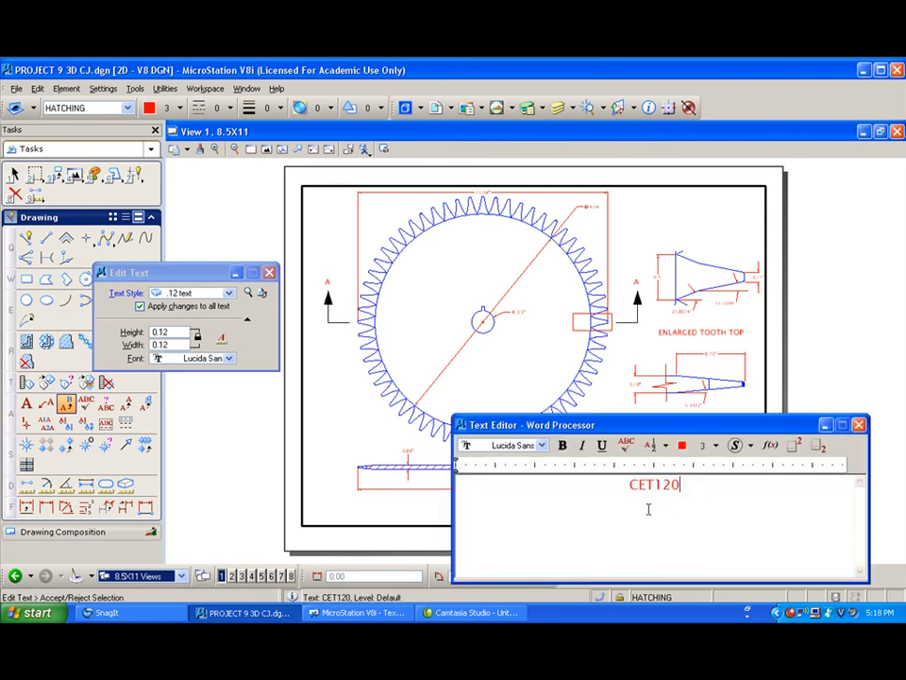
{"action": "type", "text": "60 T"}
{"action": "key", "text": "BackSpace"}
{"action": "key", "text": "BackSpace"}
{"action": "key", "text": "BackSpace"}
{"action": "key", "text": "BackSpace"}
{"action": "key", "text": "BackSpace"}
{"action": "type", "text": "TOOTH GEAR"}
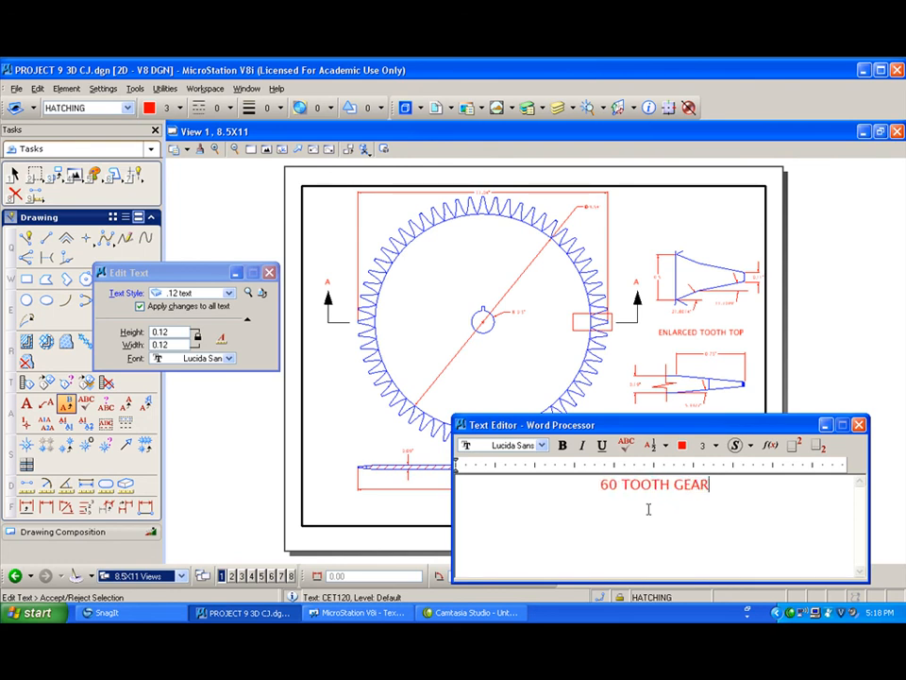
{"action": "left_click", "coordinate": [852, 321]}
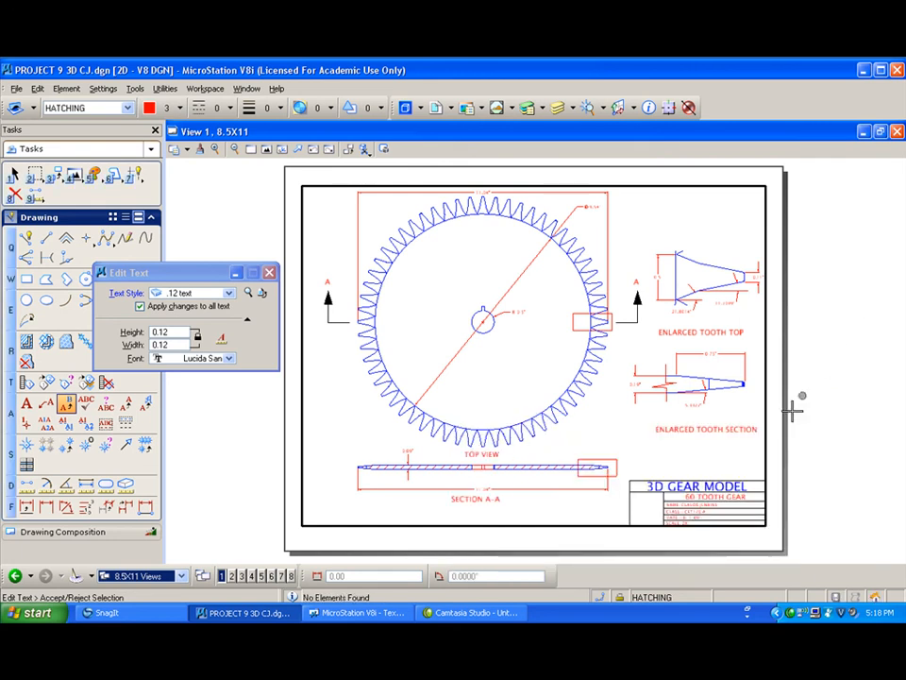
Step: Change the title block's scale line to read SCALE: AS NOTED
{"action": "scroll", "coordinate": [698, 547], "scroll_direction": "up", "scroll_amount": 5}
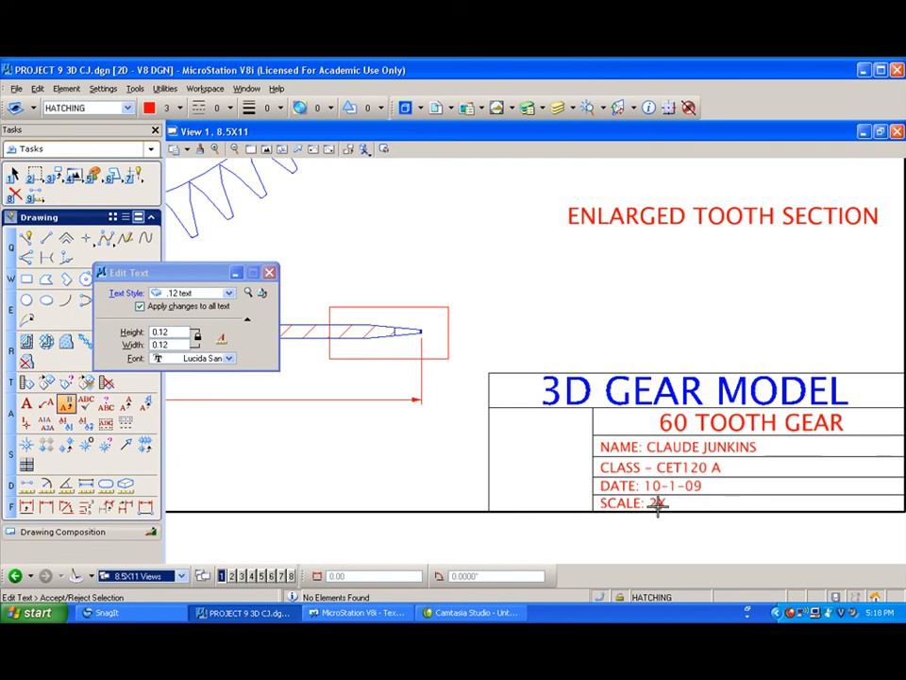
{"action": "left_click", "coordinate": [658, 503]}
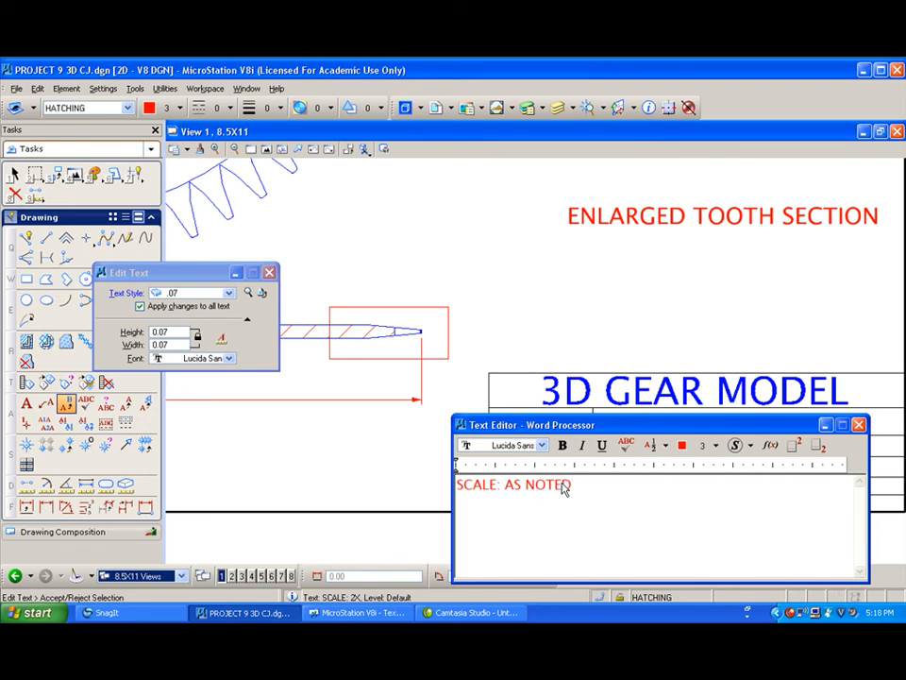
{"action": "left_click", "coordinate": [612, 342]}
{"action": "scroll", "coordinate": [599, 336], "scroll_direction": "down", "scroll_amount": 5}
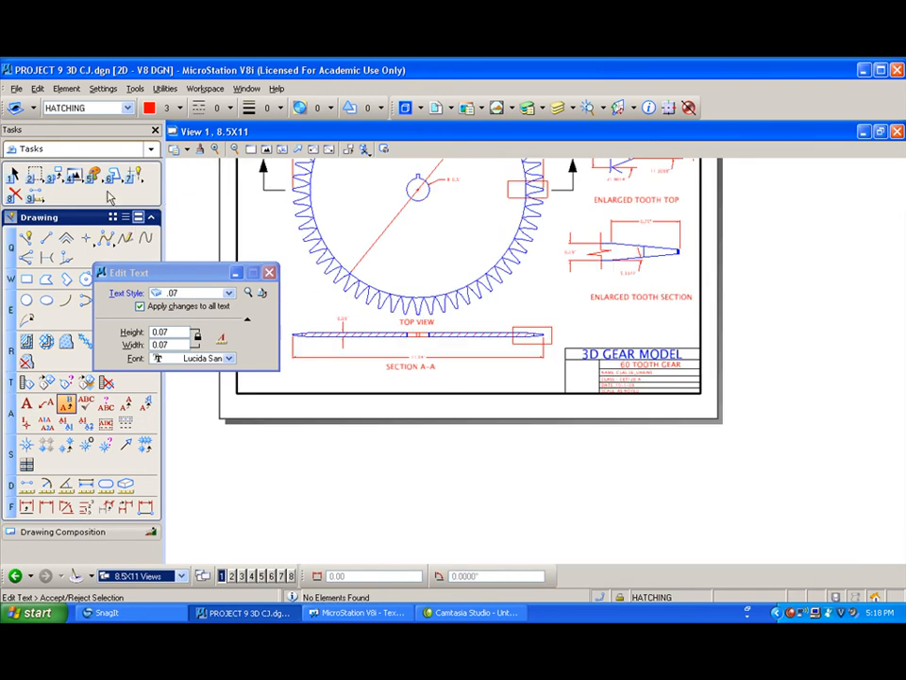
Step: Copy the title block's DATE text to below the SECTION A-A label and below the ENLARGED TOOTH SECTION label
{"action": "left_click", "coordinate": [54, 175]}
{"action": "left_click", "coordinate": [87, 179]}
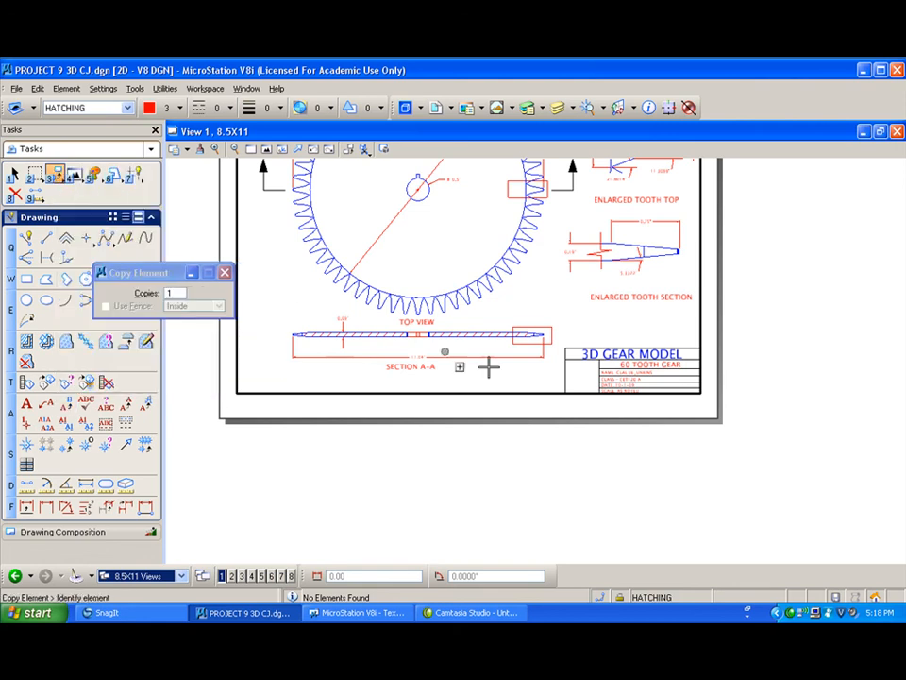
{"action": "left_click", "coordinate": [623, 390]}
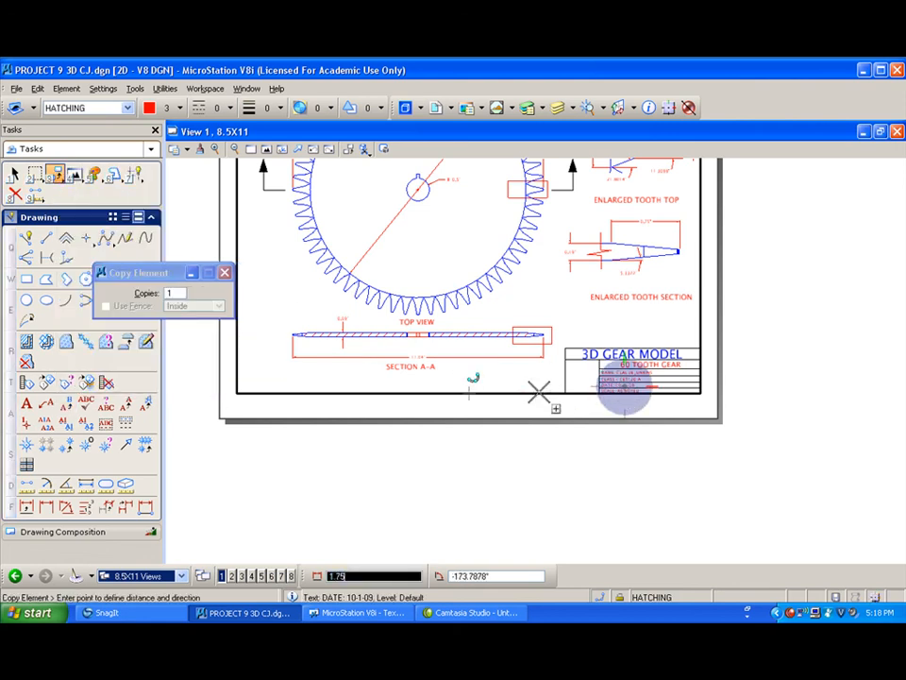
{"action": "left_click", "coordinate": [465, 377]}
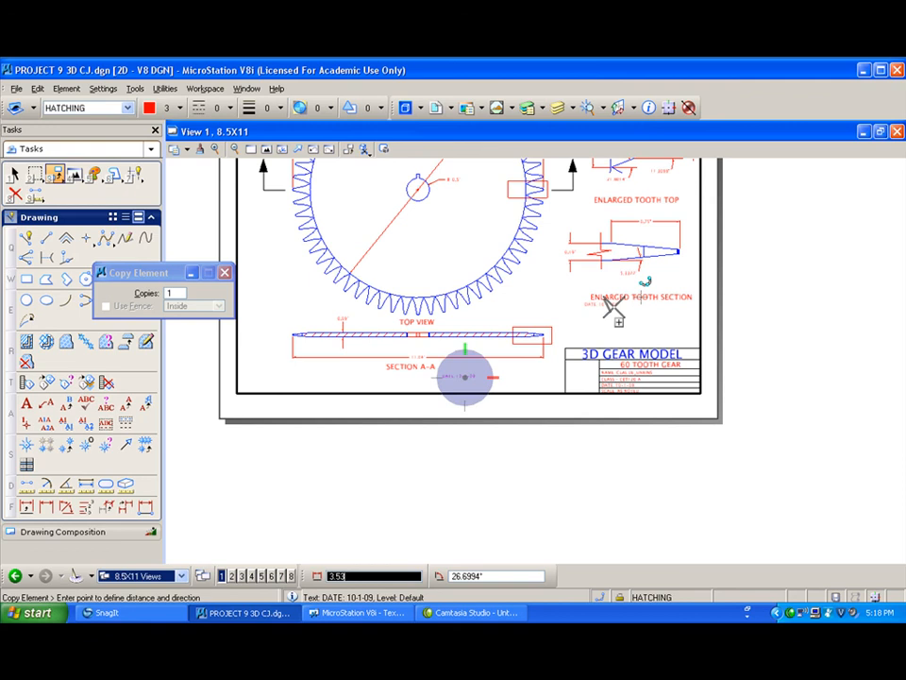
{"action": "left_click", "coordinate": [664, 310]}
{"action": "right_click", "coordinate": [664, 309]}
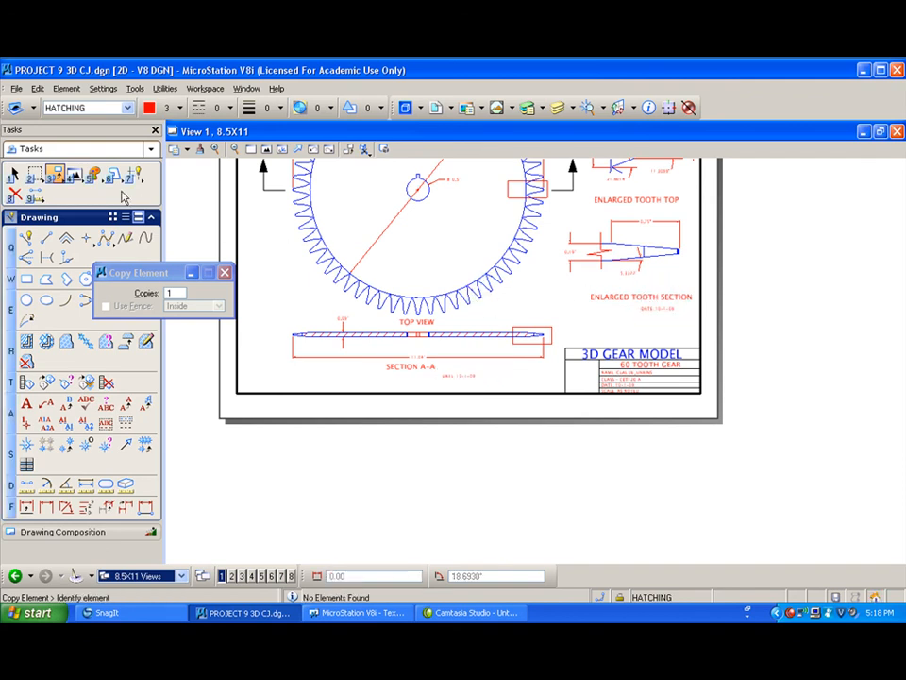
Step: Edit the copied note below SECTION A-A, replacing its date value with HALF
{"action": "left_click", "coordinate": [66, 403]}
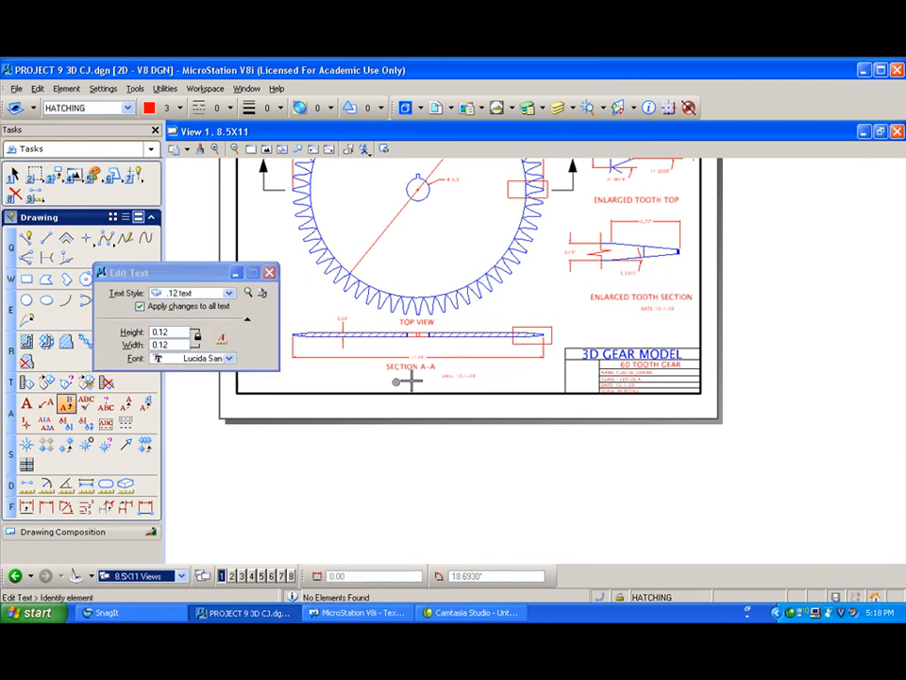
{"action": "left_click", "coordinate": [462, 376]}
{"action": "left_click_drag", "start_coordinate": [501, 484], "coordinate": [606, 492]}
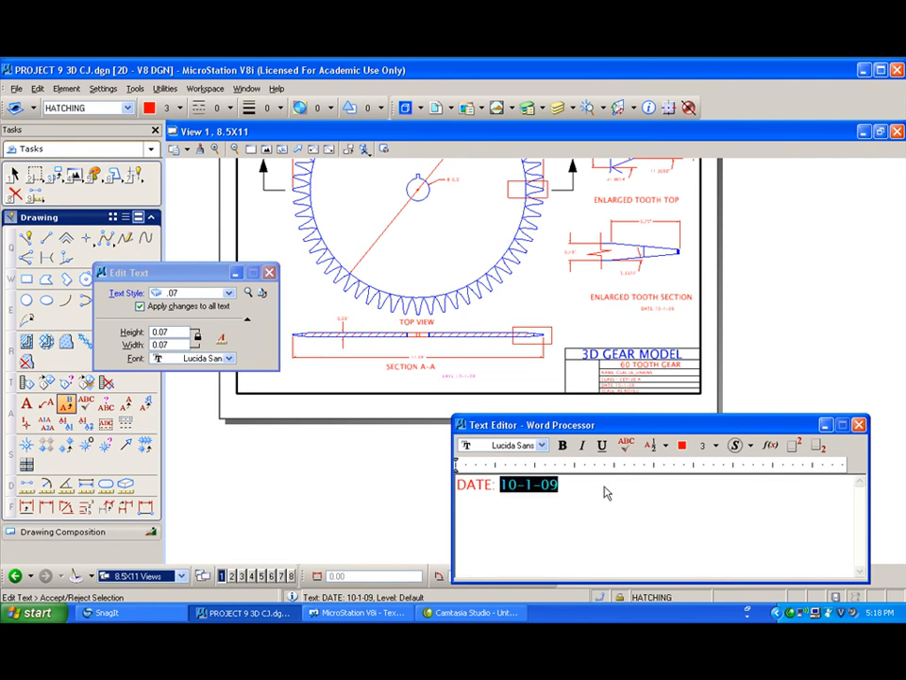
{"action": "type", "text": "HALF"}
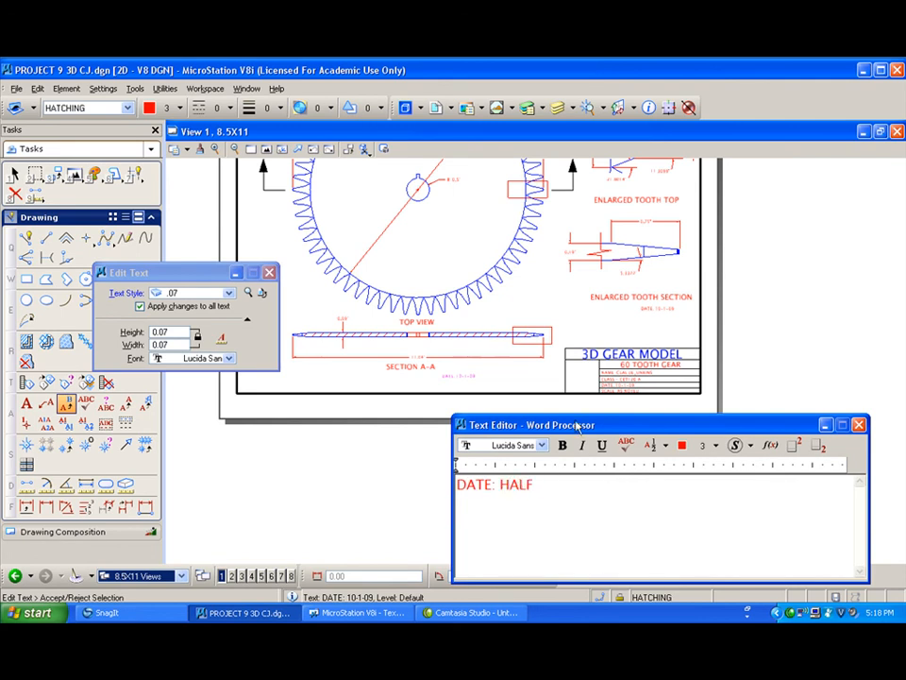
{"action": "left_click", "coordinate": [603, 334]}
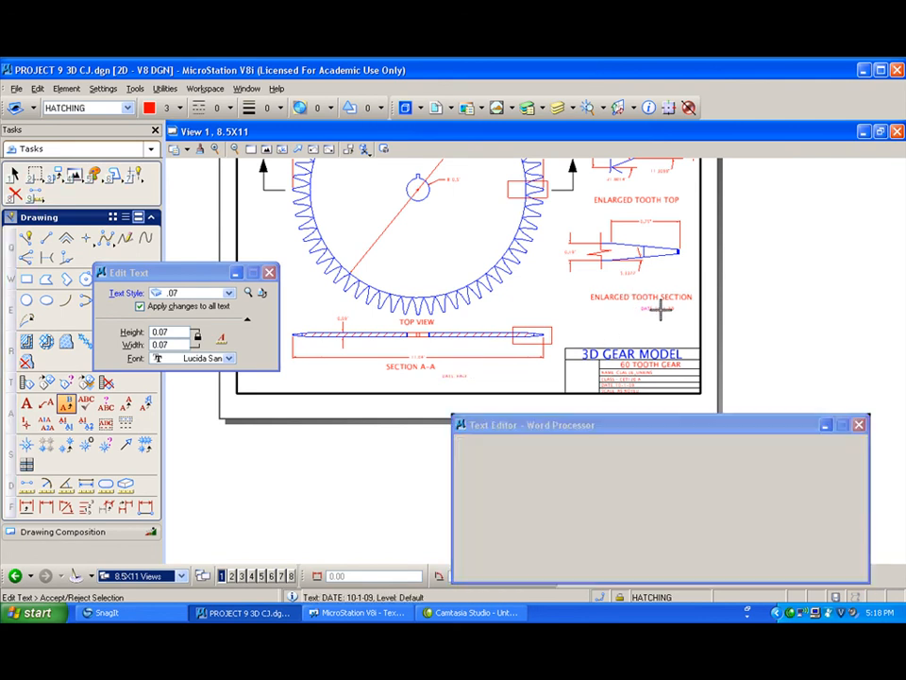
Step: Edit the copied note below ENLARGED TOOTH SECTION, replacing its date value with 2X
{"action": "left_click", "coordinate": [661, 309]}
{"action": "left_click", "coordinate": [541, 485]}
{"action": "left_click_drag", "start_coordinate": [502, 484], "coordinate": [616, 485]}
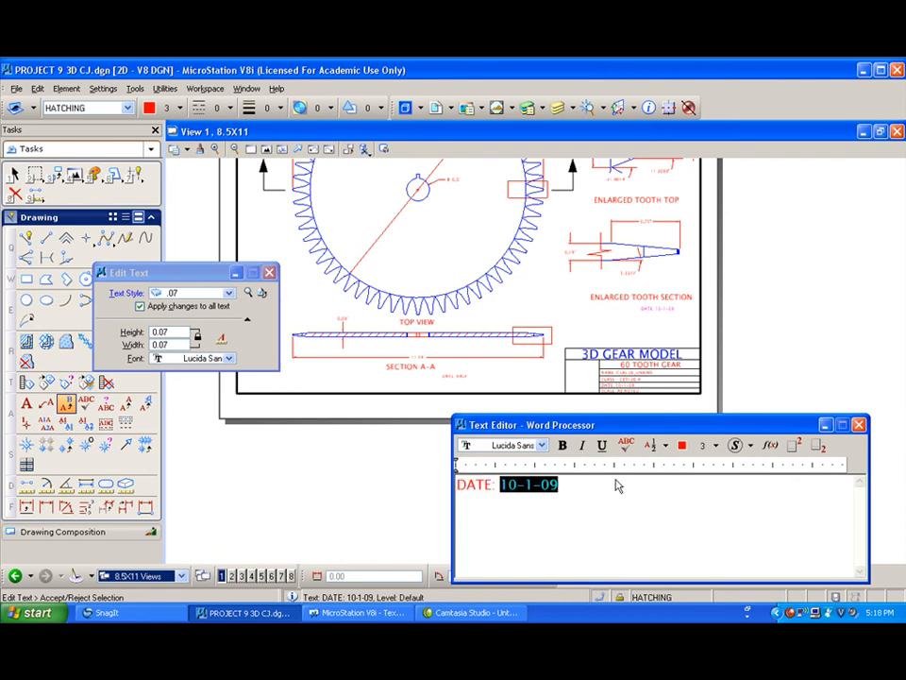
{"action": "type", "text": "2X"}
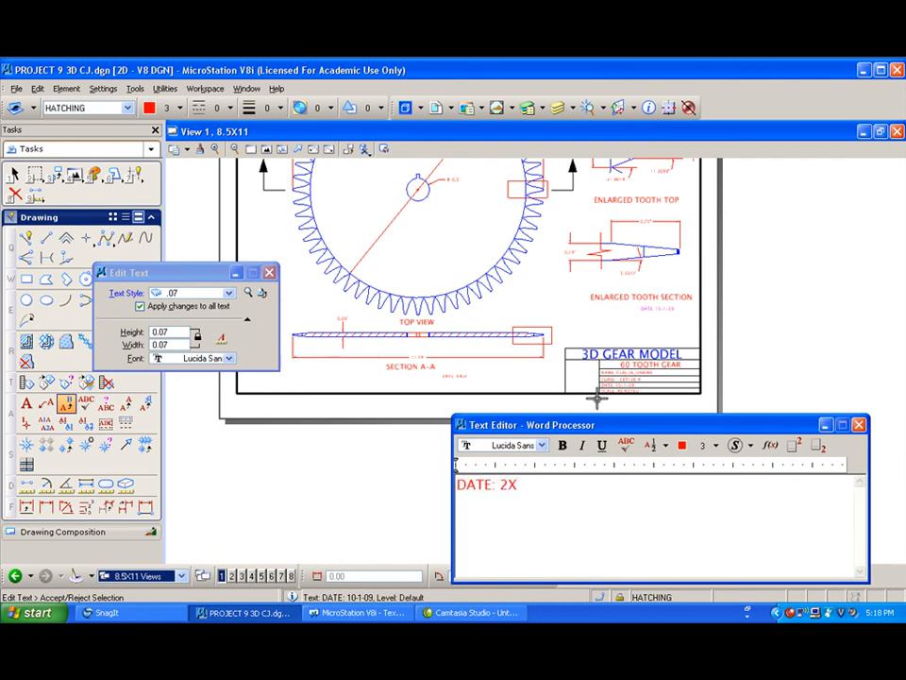
{"action": "left_click", "coordinate": [638, 325]}
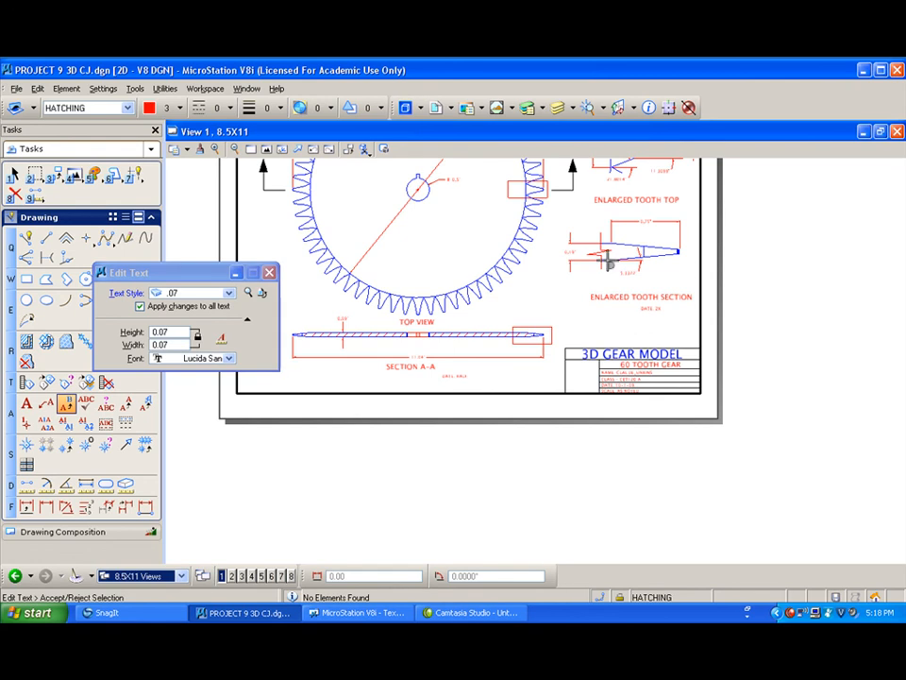
{"action": "scroll", "coordinate": [618, 224], "scroll_direction": "up", "scroll_amount": 2}
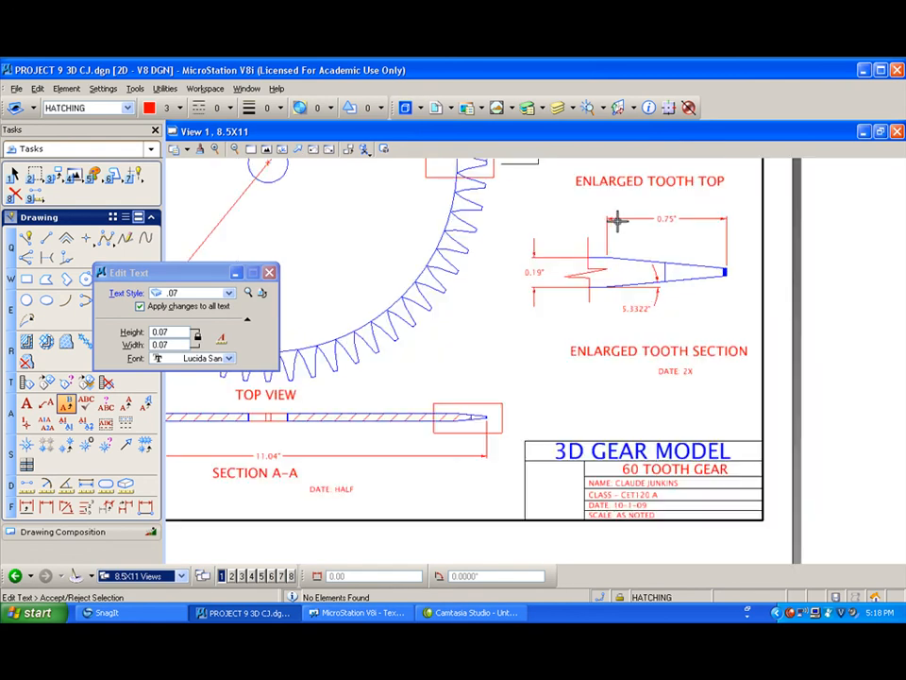
{"action": "scroll", "coordinate": [618, 222], "scroll_direction": "up", "scroll_amount": 2}
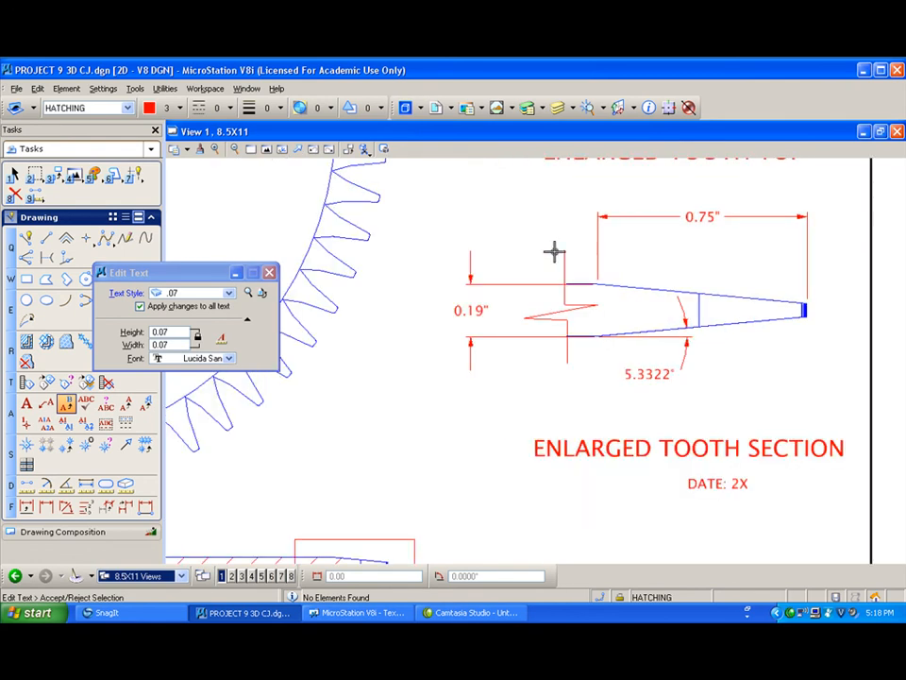
Step: Hatch both areas of the enlarged tooth section at 45° with 0.12 spacing, filling the main profile and the tapered tip
{"action": "left_click", "coordinate": [26, 342]}
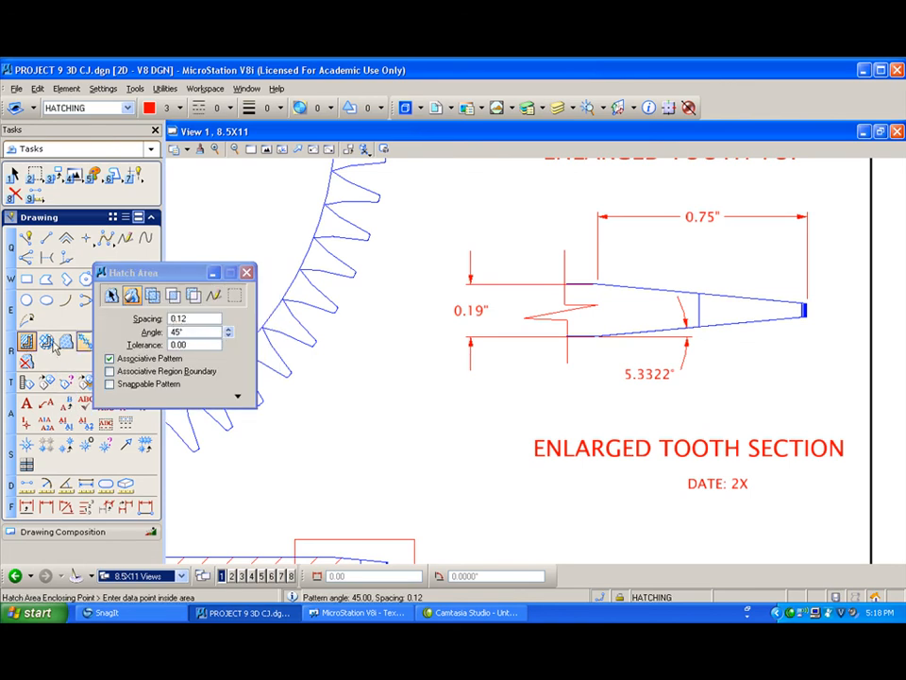
{"action": "left_click", "coordinate": [671, 319]}
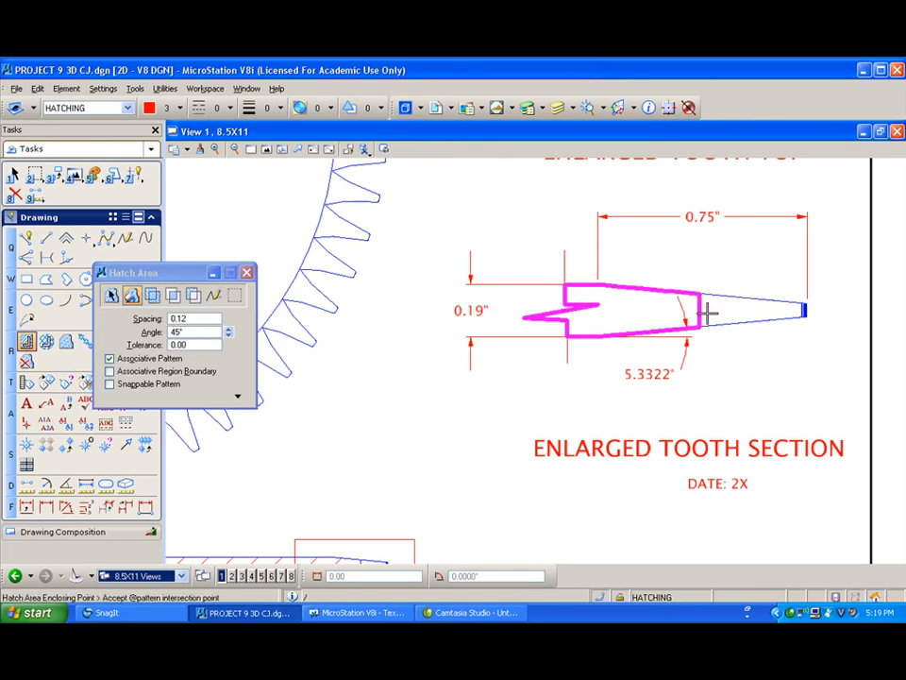
{"action": "left_click", "coordinate": [756, 332]}
{"action": "left_click", "coordinate": [745, 320]}
{"action": "left_click", "coordinate": [775, 350]}
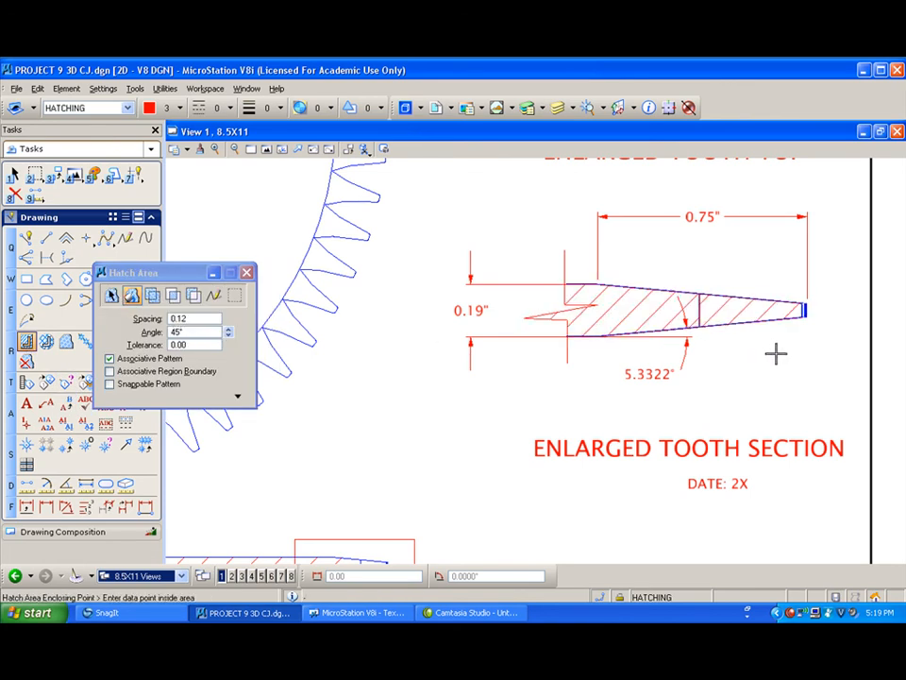
Step: Add linear dimensions for the depth and the width of the keyway above the gear's bore in the top view
{"action": "scroll", "coordinate": [654, 391], "scroll_direction": "down", "scroll_amount": 5}
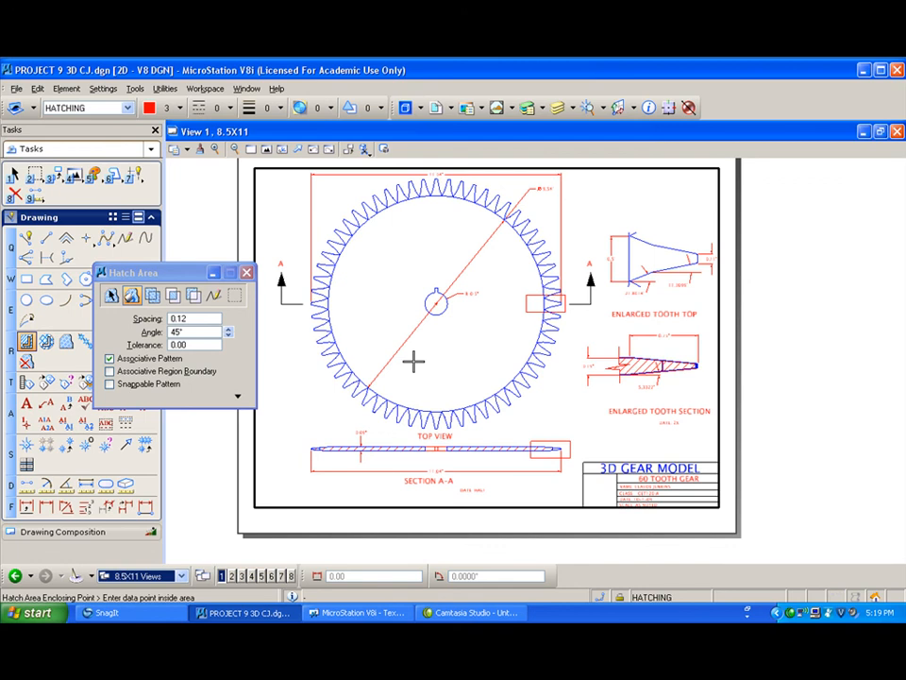
{"action": "scroll", "coordinate": [406, 278], "scroll_direction": "up", "scroll_amount": 3}
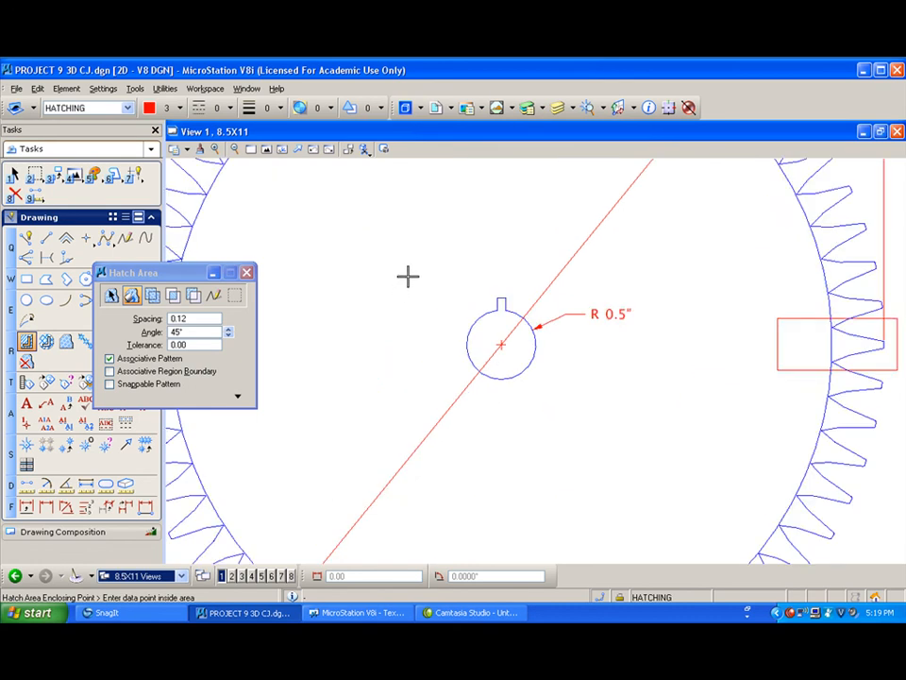
{"action": "scroll", "coordinate": [472, 269], "scroll_direction": "up", "scroll_amount": 1}
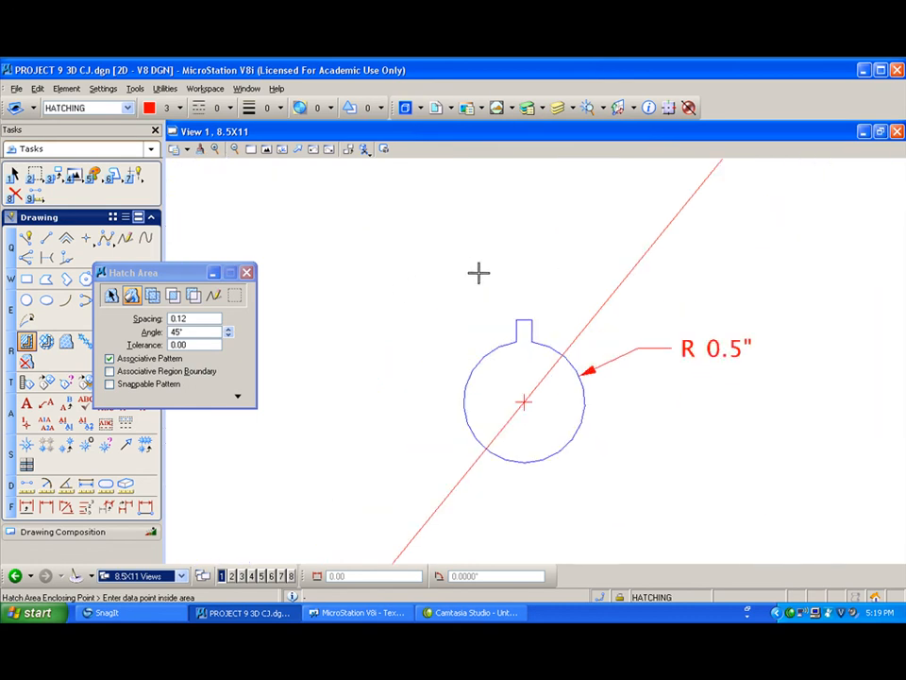
{"action": "left_click", "coordinate": [46, 507]}
{"action": "left_click", "coordinate": [516, 326]}
{"action": "left_click", "coordinate": [523, 324]}
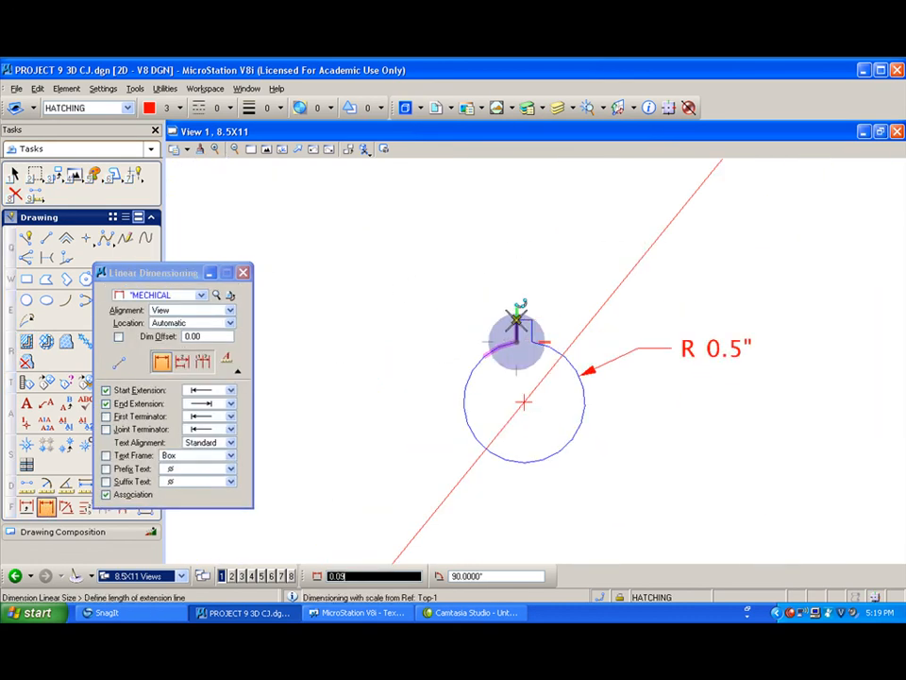
{"action": "left_click", "coordinate": [341, 316]}
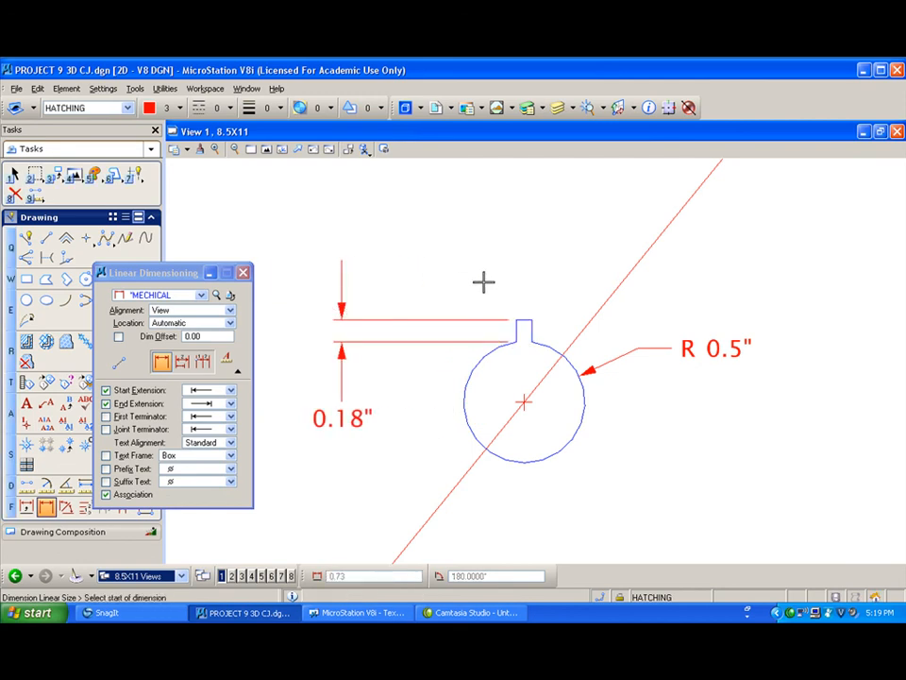
{"action": "left_click", "coordinate": [517, 318]}
{"action": "left_click", "coordinate": [531, 321]}
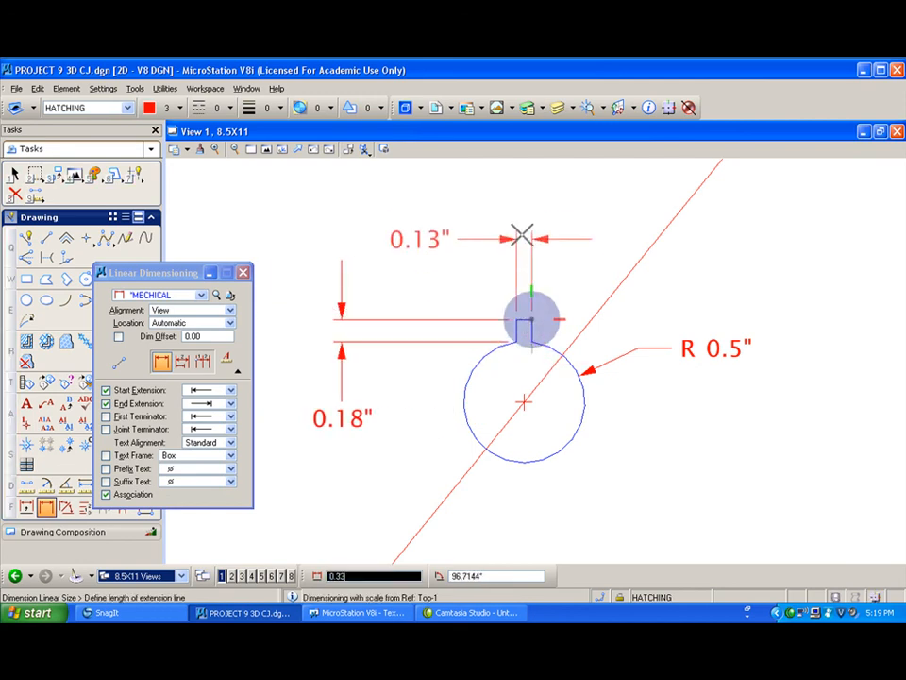
{"action": "left_click", "coordinate": [524, 216]}
Step: Fit the whole sheet in the view and load the pdfmyprinter.pltcfg printer driver from CET120CJ\UTILITIES for printing
{"action": "scroll", "coordinate": [469, 272], "scroll_direction": "down", "scroll_amount": 5}
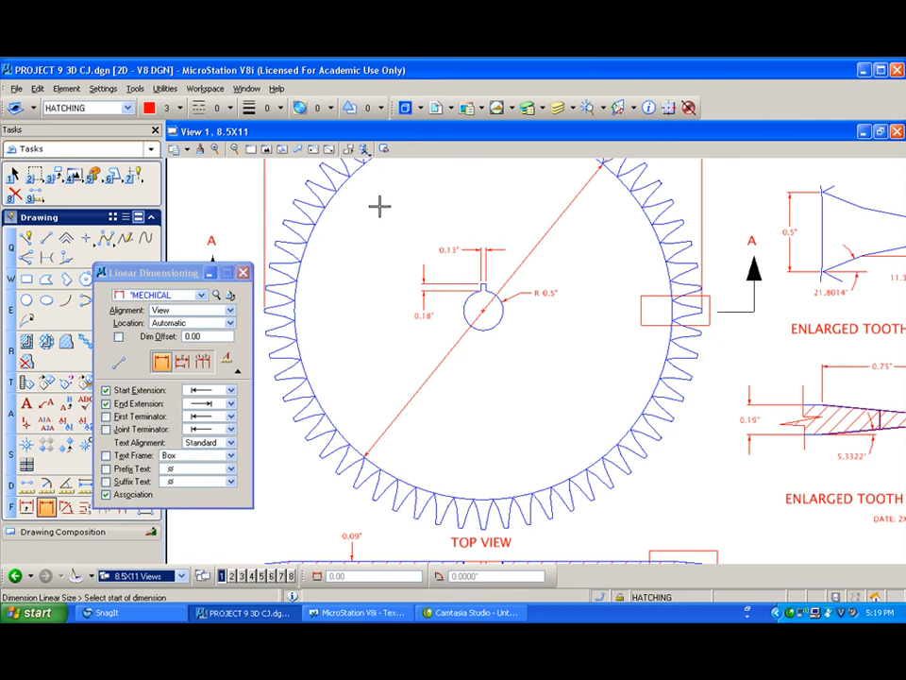
{"action": "scroll", "coordinate": [425, 244], "scroll_direction": "down", "scroll_amount": 4}
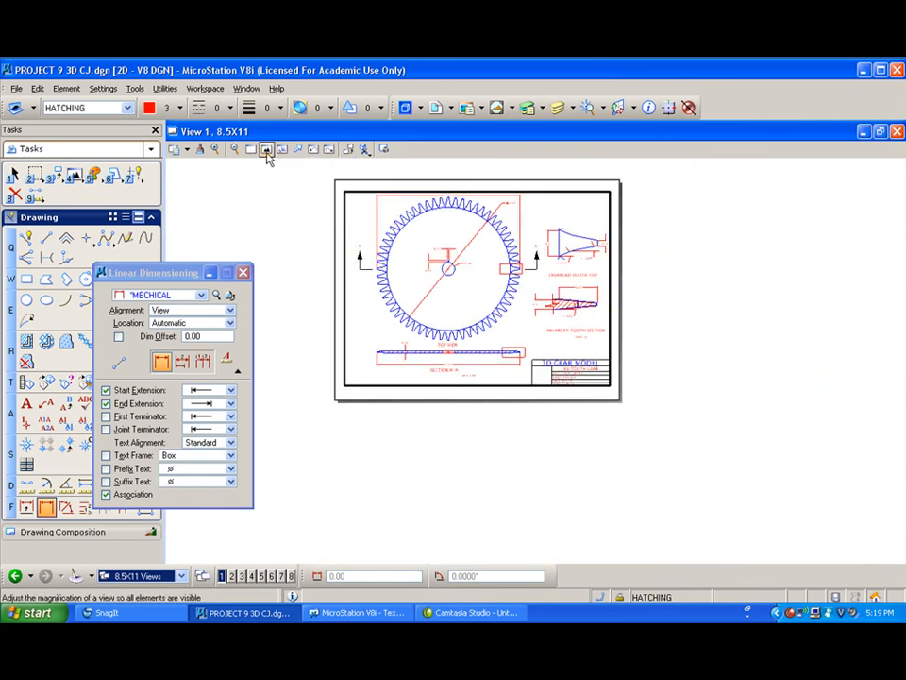
{"action": "left_click", "coordinate": [266, 151]}
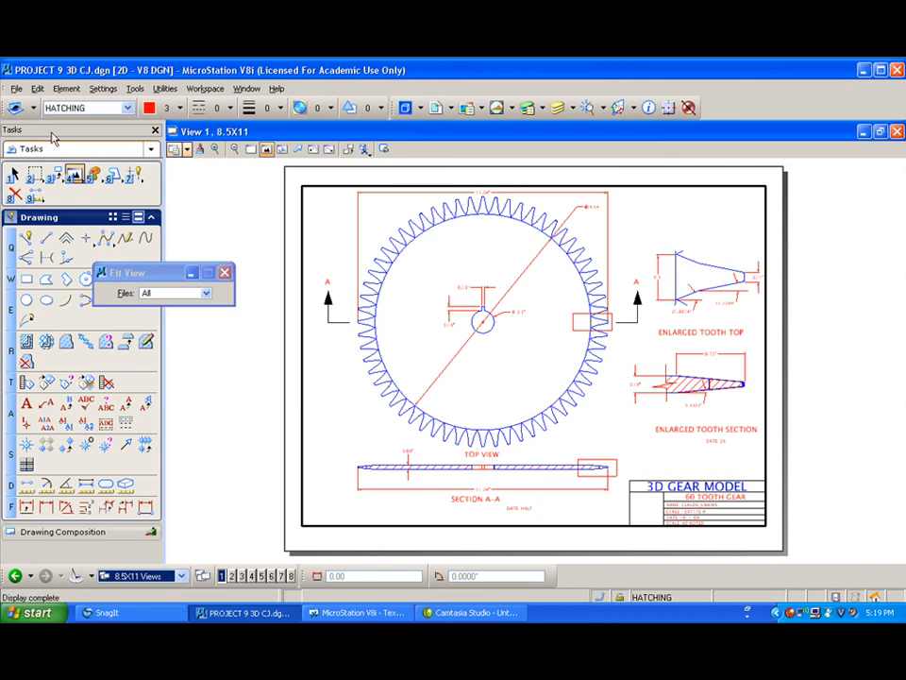
{"action": "key", "text": "ctrl+p"}
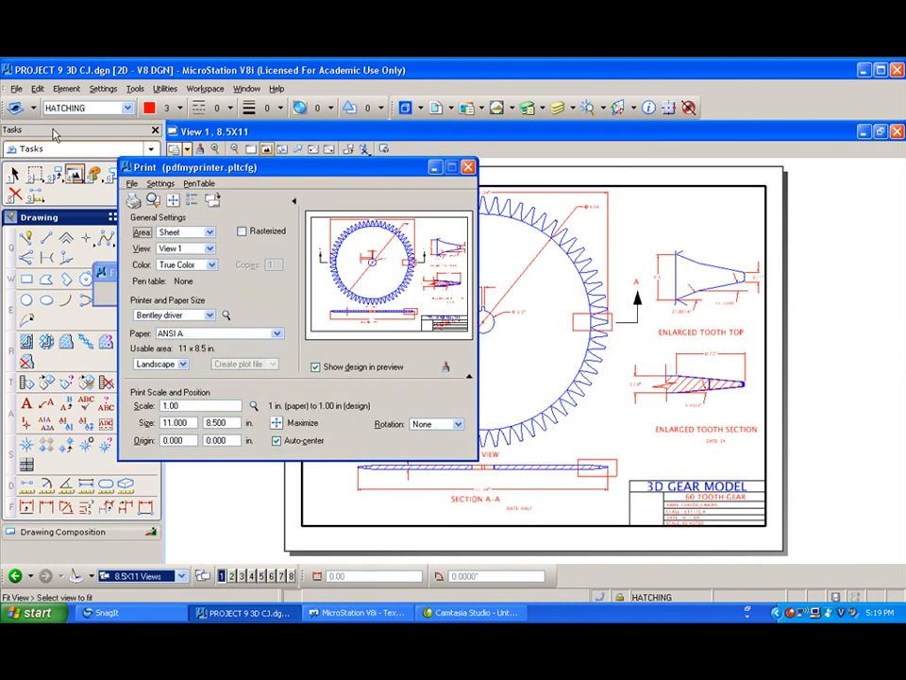
{"action": "left_click", "coordinate": [132, 183]}
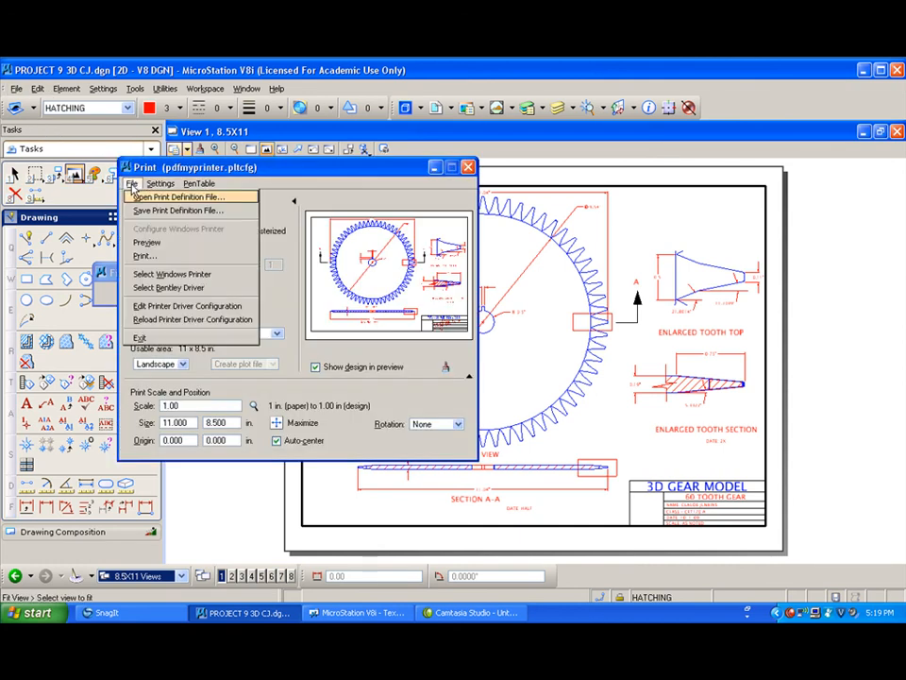
{"action": "left_click", "coordinate": [163, 287]}
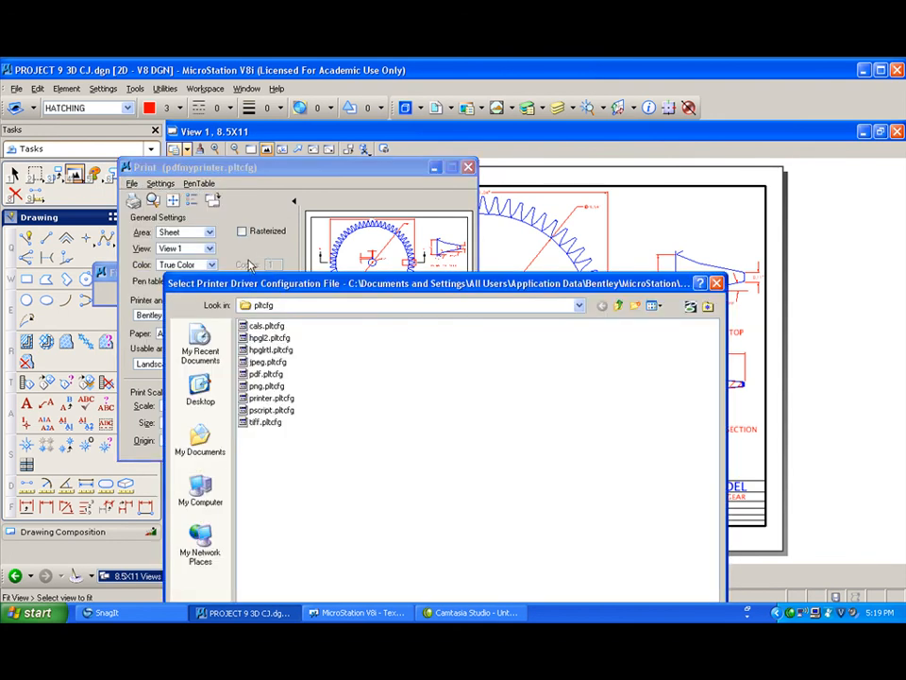
{"action": "left_click", "coordinate": [578, 307]}
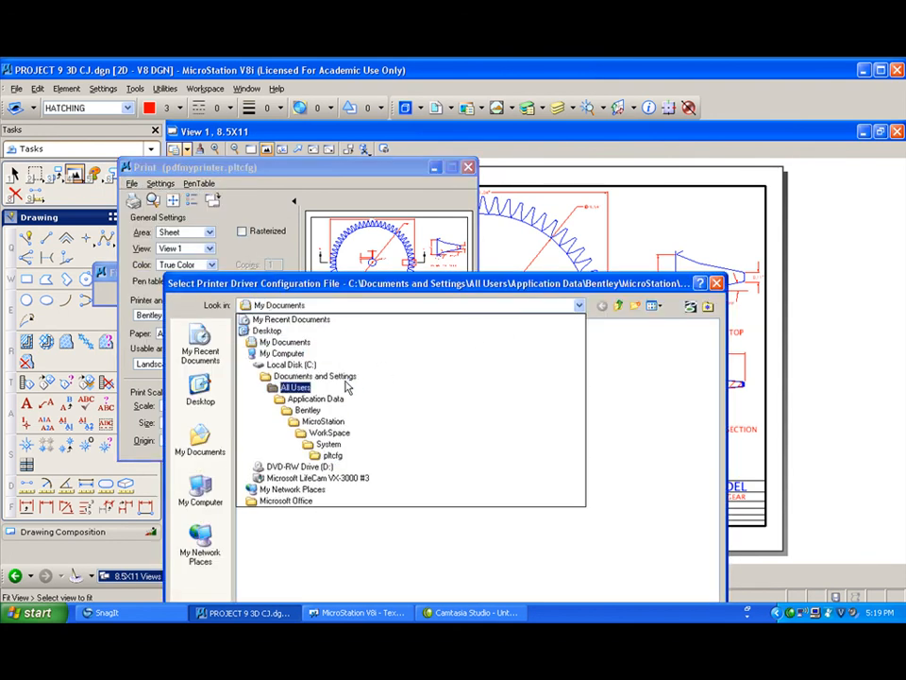
{"action": "left_click", "coordinate": [324, 349]}
{"action": "double_click", "coordinate": [270, 410]}
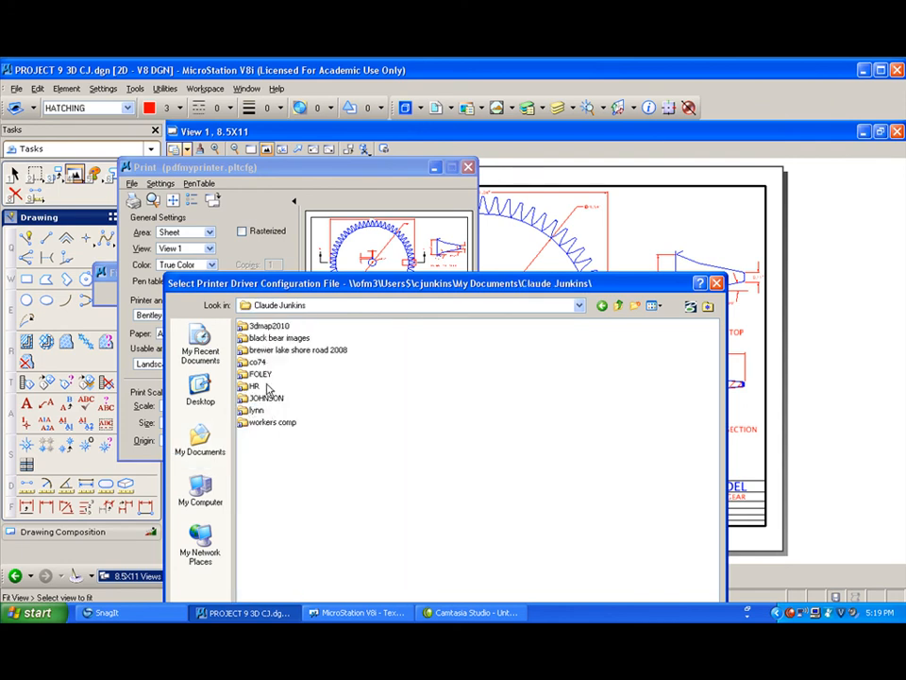
{"action": "left_click", "coordinate": [619, 307]}
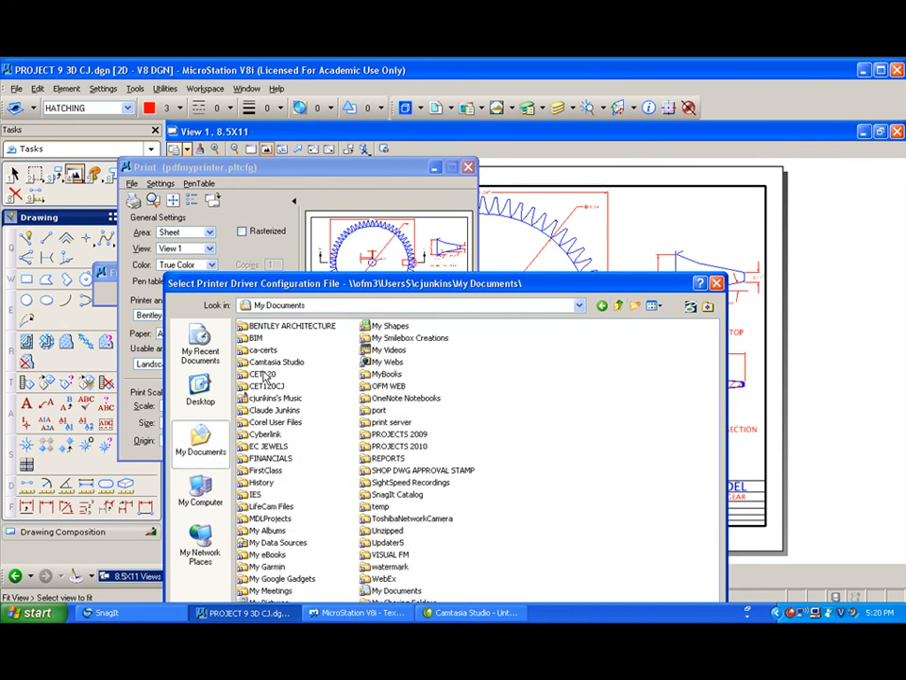
{"action": "double_click", "coordinate": [265, 385]}
{"action": "double_click", "coordinate": [256, 373]}
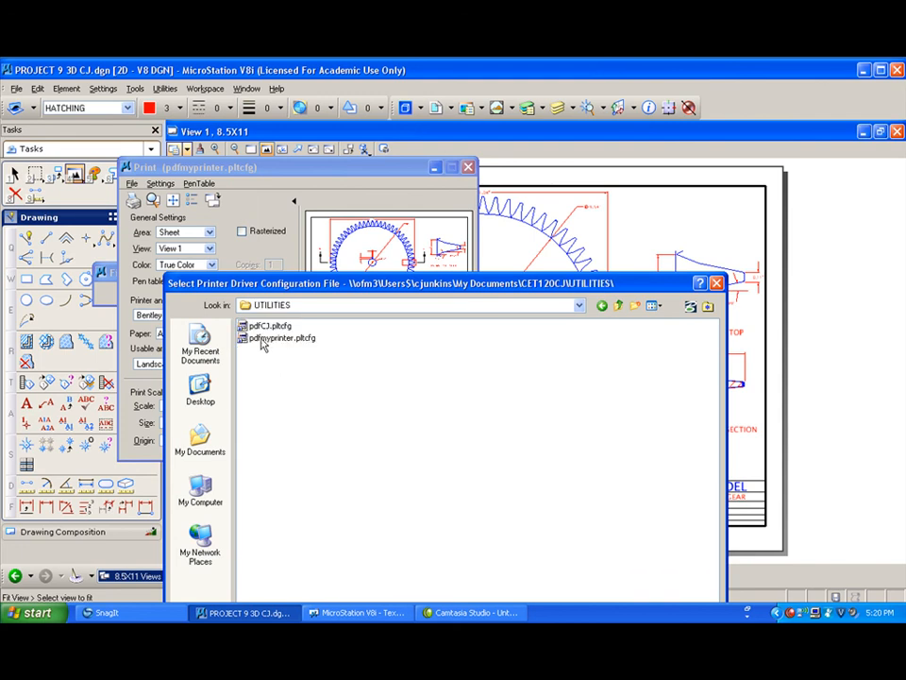
{"action": "double_click", "coordinate": [262, 340]}
Step: Load the mypenv2.tbl pen table for the print and preview the sheet
{"action": "left_click", "coordinate": [198, 183]}
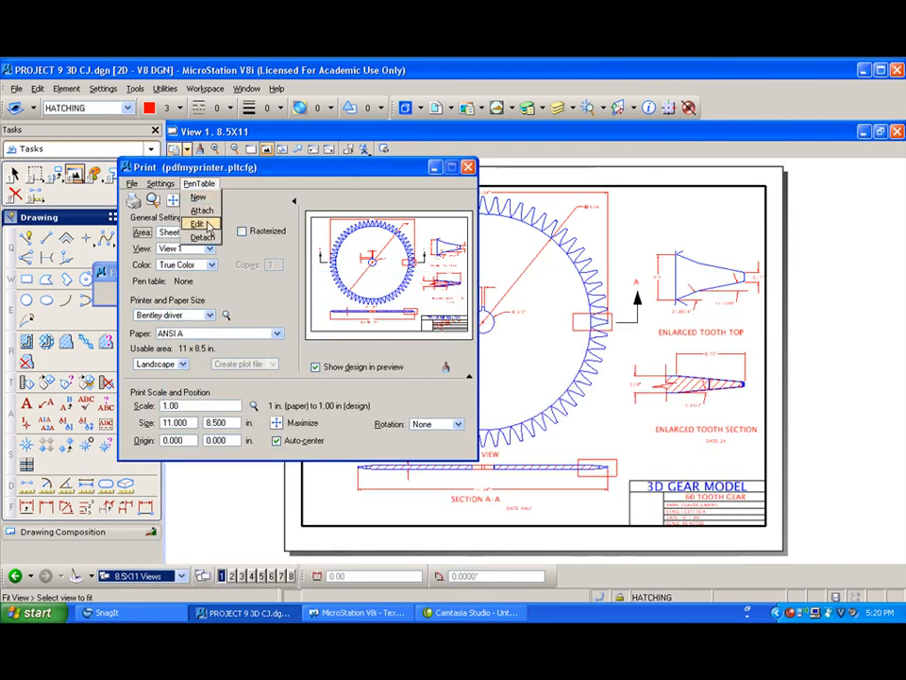
{"action": "left_click", "coordinate": [206, 225]}
{"action": "double_click", "coordinate": [274, 344]}
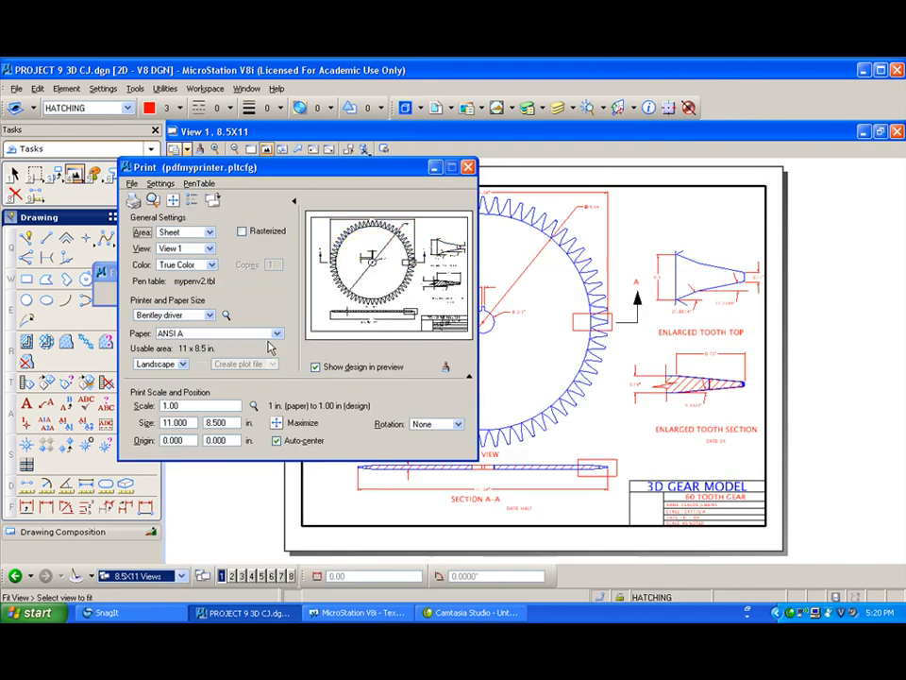
{"action": "left_click", "coordinate": [153, 200]}
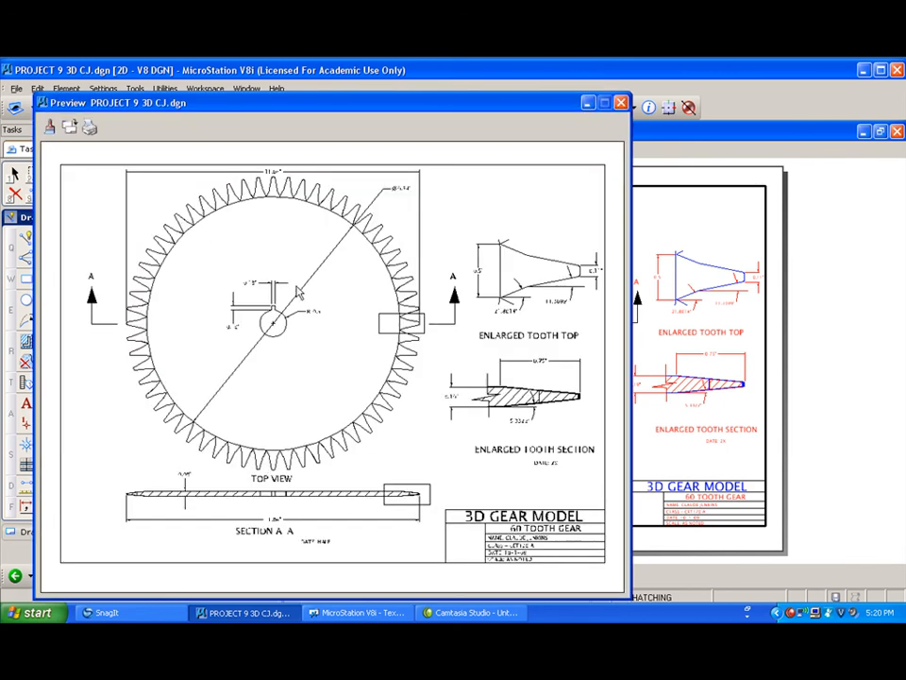
{"action": "left_click", "coordinate": [622, 102]}
Step: Start printing the sheet to file and choose the HOMEWORK folder in CET120CJ as the save location
{"action": "left_click", "coordinate": [137, 202]}
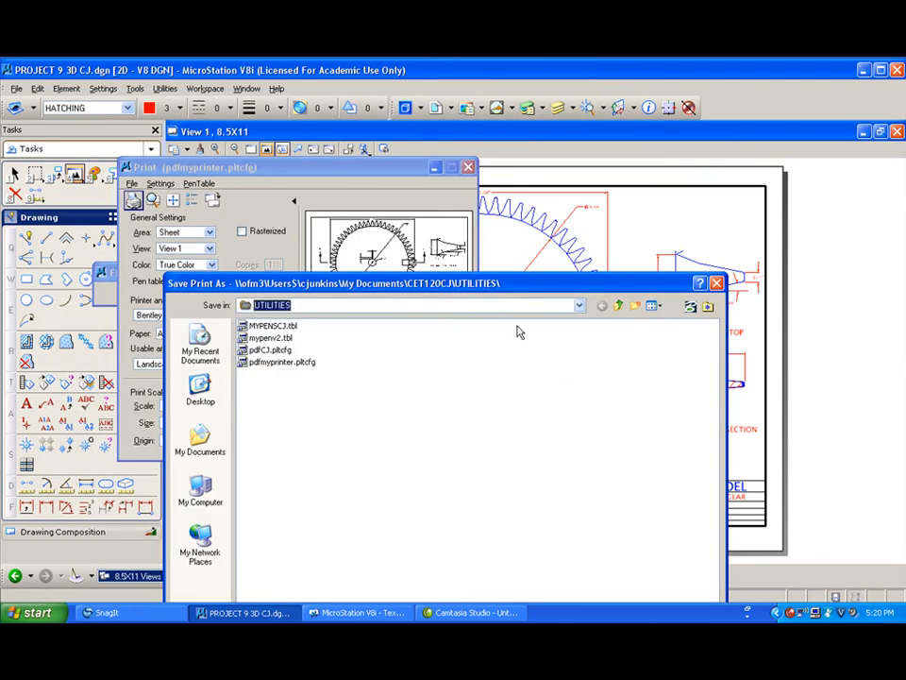
{"action": "left_click", "coordinate": [620, 307]}
{"action": "left_click", "coordinate": [581, 307]}
{"action": "left_click", "coordinate": [581, 307]}
{"action": "left_click", "coordinate": [581, 307]}
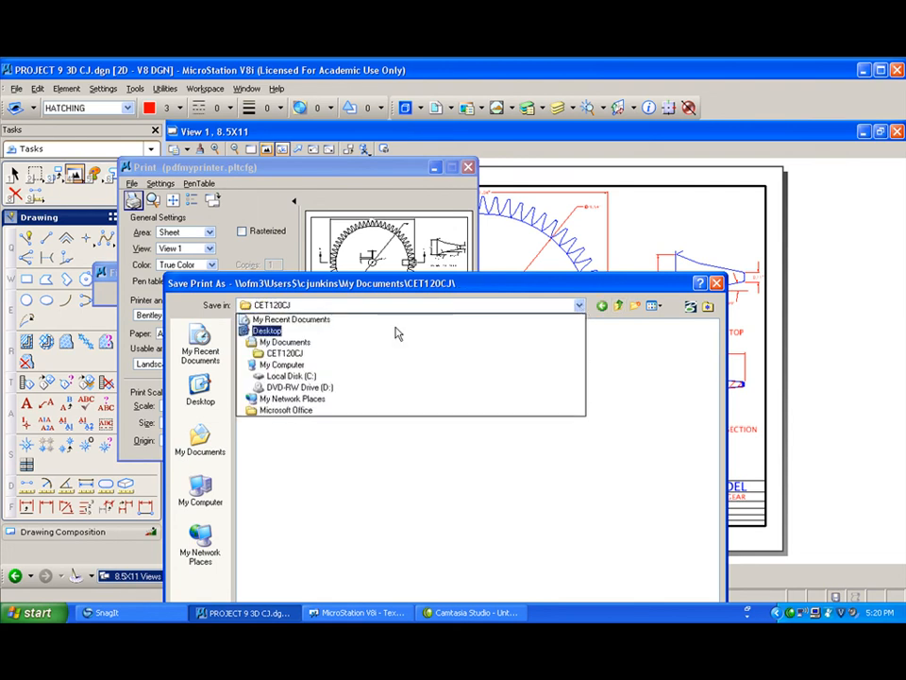
{"action": "left_click", "coordinate": [326, 357]}
{"action": "double_click", "coordinate": [268, 326]}
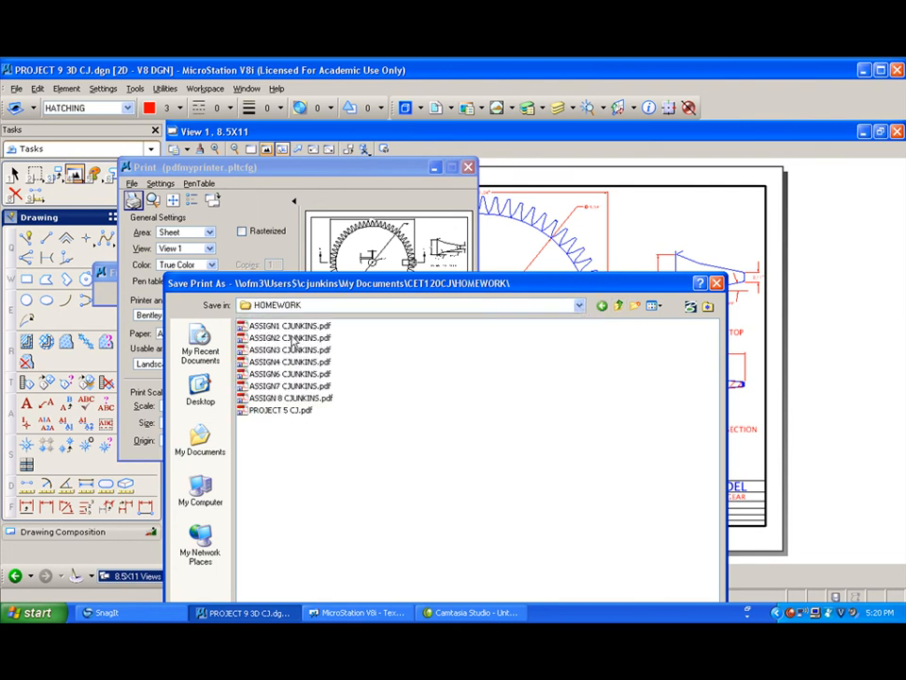
Step: Save the print as a PDF named after the existing ASSIGN 8 file with the number changed to 9, and close the print settings
{"action": "left_click", "coordinate": [275, 401]}
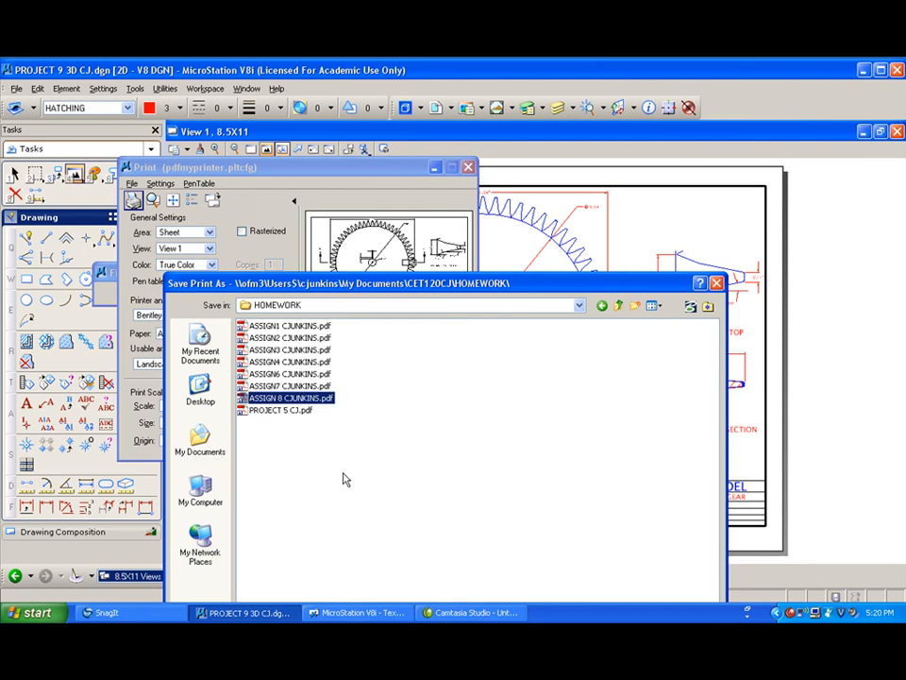
{"action": "left_click_drag", "start_coordinate": [467, 286], "coordinate": [449, 153]}
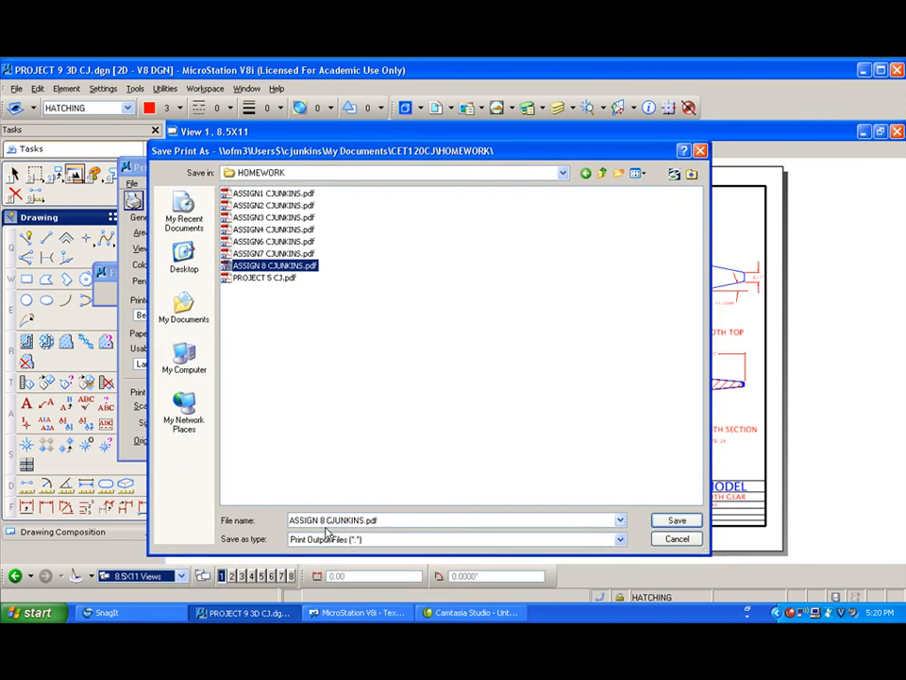
{"action": "left_click", "coordinate": [321, 520]}
{"action": "left_click", "coordinate": [321, 520]}
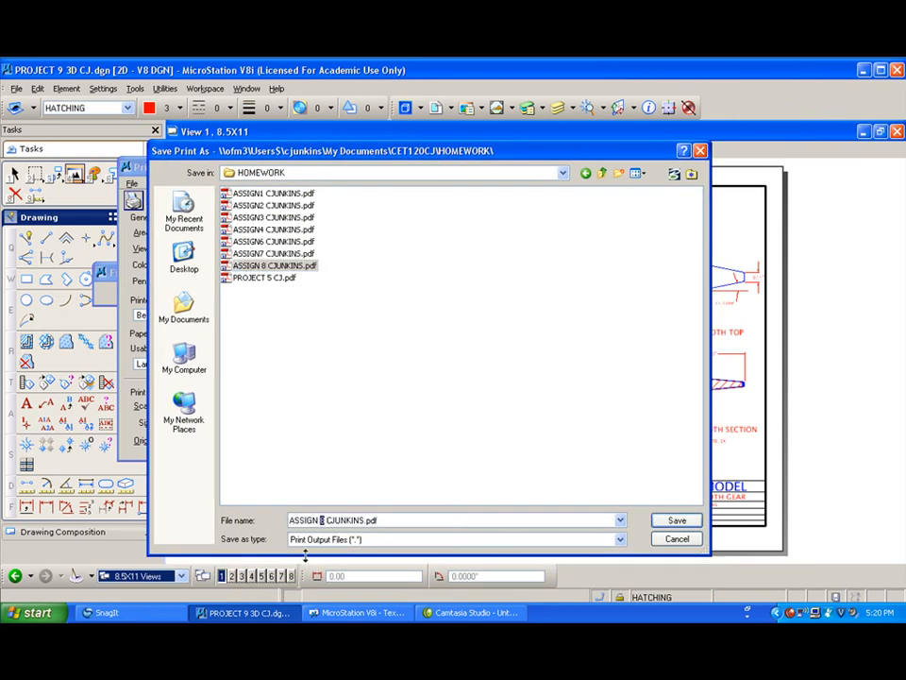
{"action": "key", "text": "BackSpace"}
{"action": "type", "text": "9"}
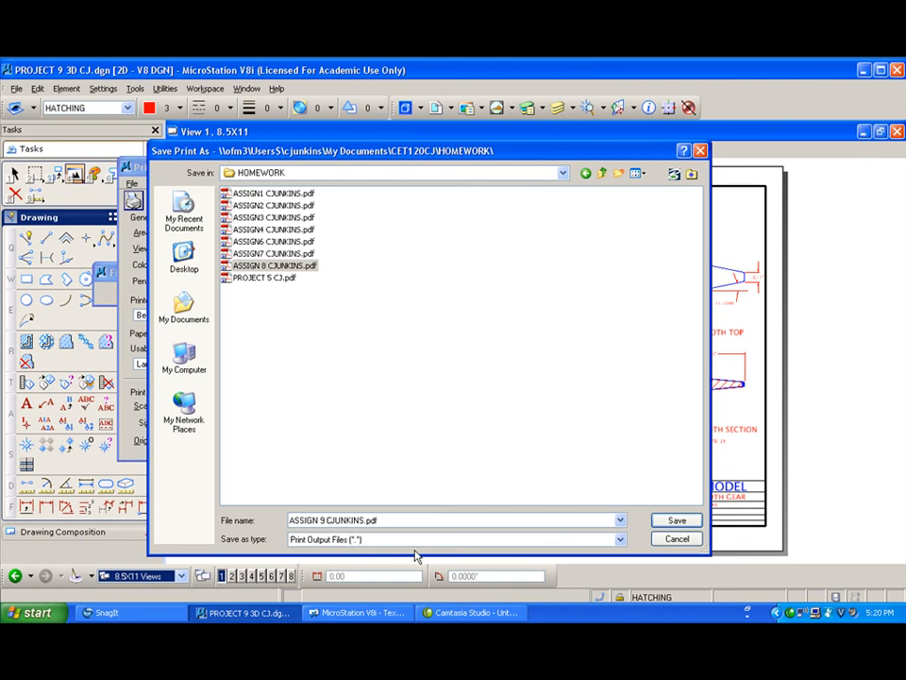
{"action": "left_click", "coordinate": [669, 522]}
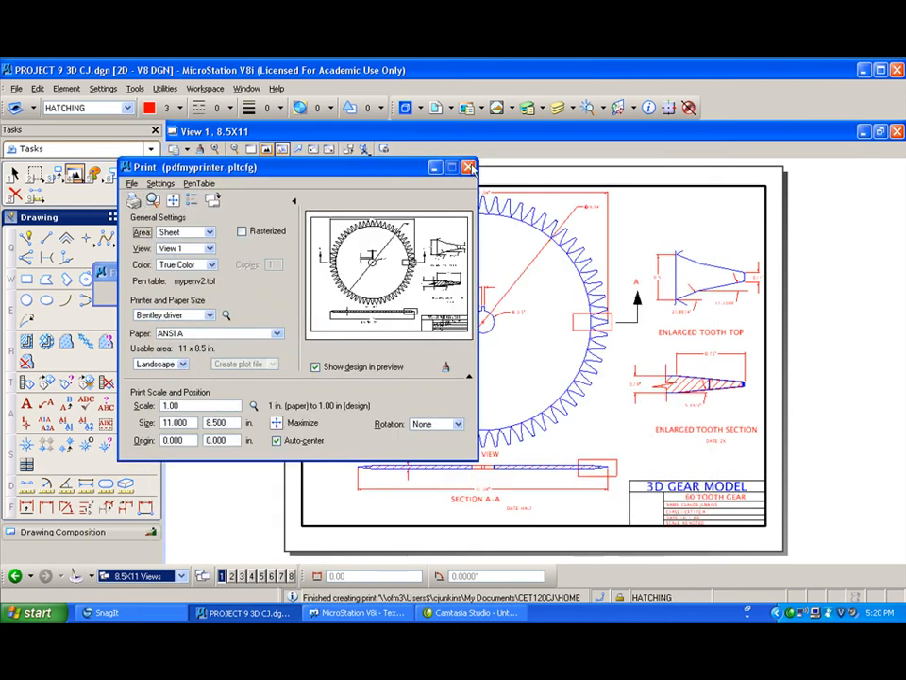
{"action": "left_click", "coordinate": [468, 168]}
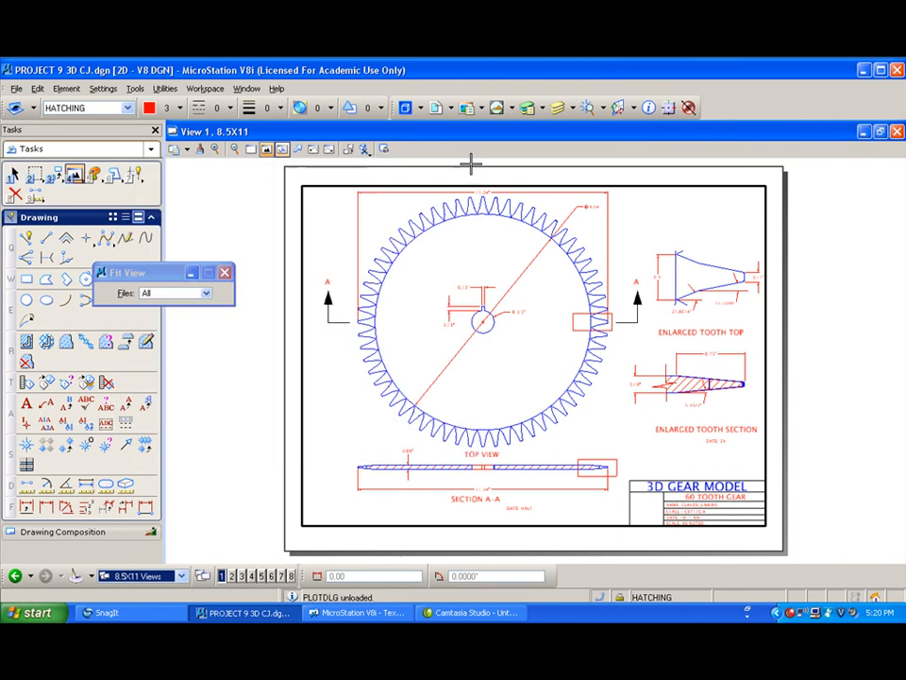
Step: Switch to Windows Explorer, browse to the HOMEWORK folder in My Documents\CET120CJ and open the ASSIGN 9 PDF
{"action": "left_click", "coordinate": [863, 71]}
{"action": "left_click", "coordinate": [36, 613]}
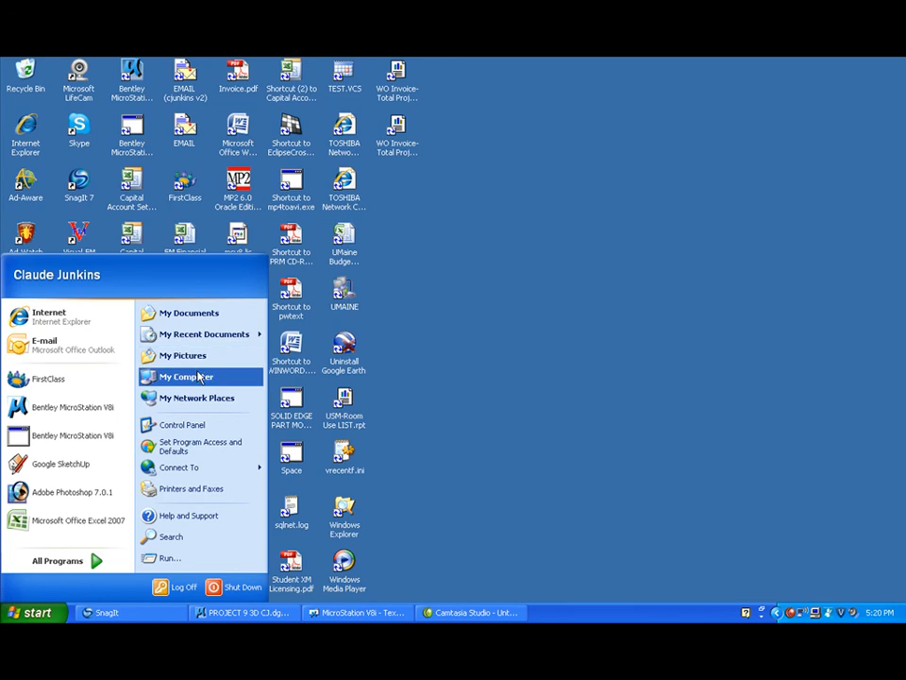
{"action": "left_click", "coordinate": [241, 376]}
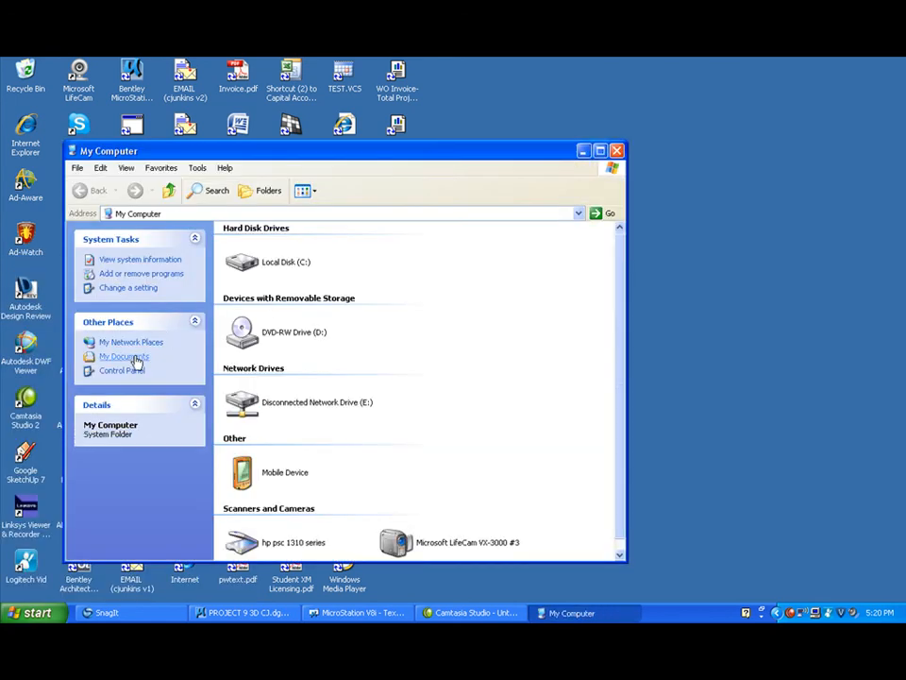
{"action": "left_click", "coordinate": [130, 357]}
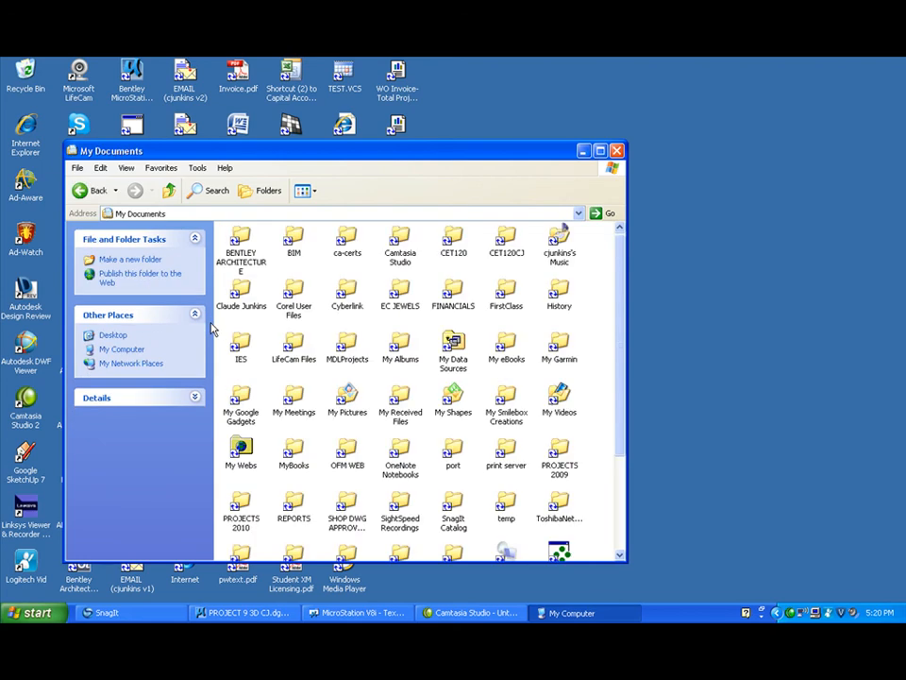
{"action": "double_click", "coordinate": [510, 247]}
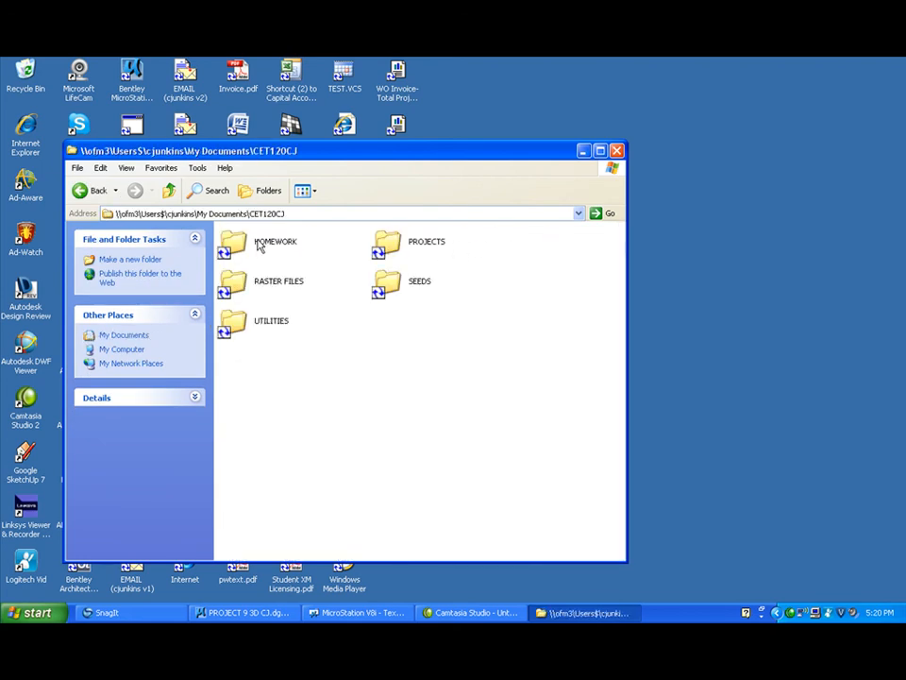
{"action": "double_click", "coordinate": [274, 298]}
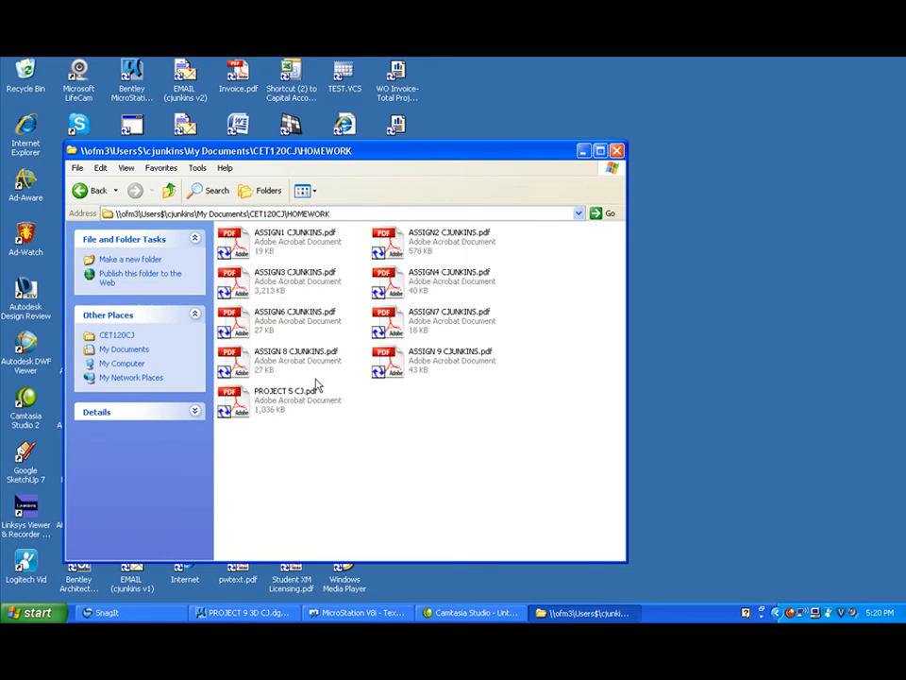
{"action": "double_click", "coordinate": [431, 366]}
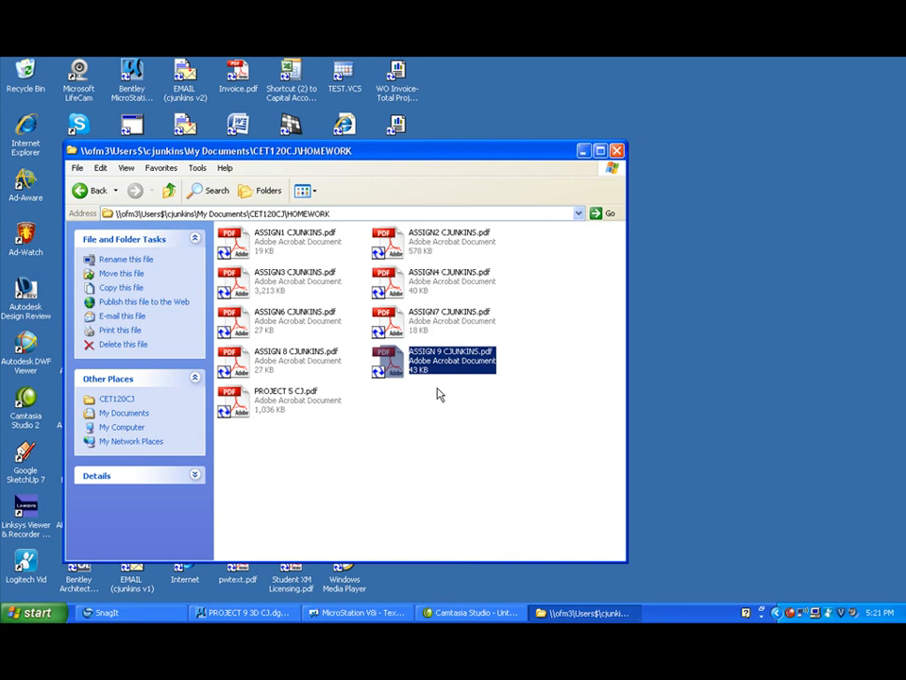
{"action": "key", "text": "Return"}
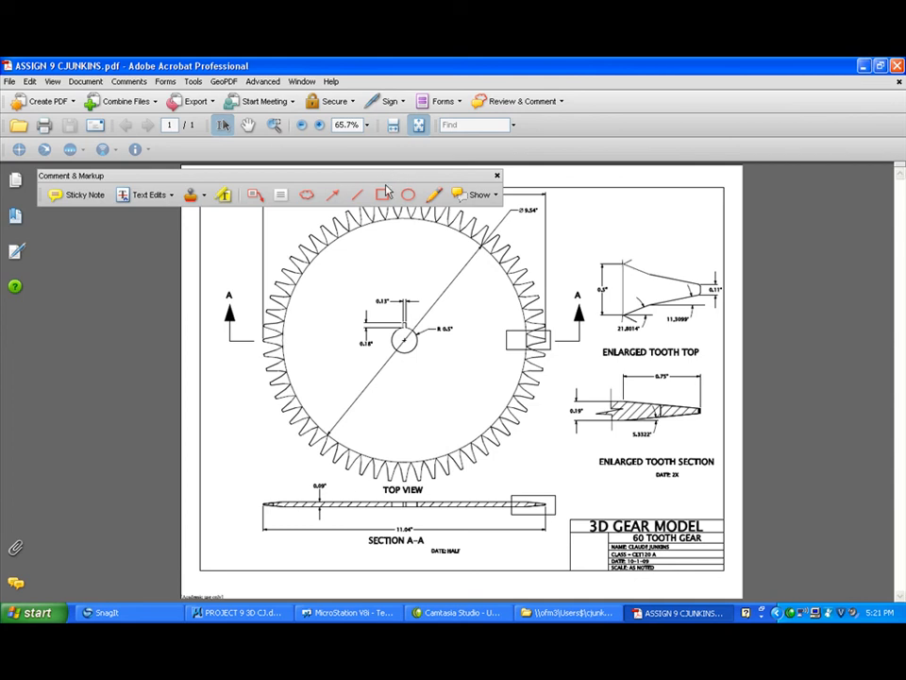
Step: Examine the printed PDF up close around the gear teeth, enlarged tooth view and keyway dimensions, and return to the full page
{"action": "left_click", "coordinate": [274, 127]}
{"action": "left_click_drag", "start_coordinate": [465, 383], "coordinate": [604, 236]}
{"action": "left_click_drag", "start_coordinate": [356, 507], "coordinate": [718, 230]}
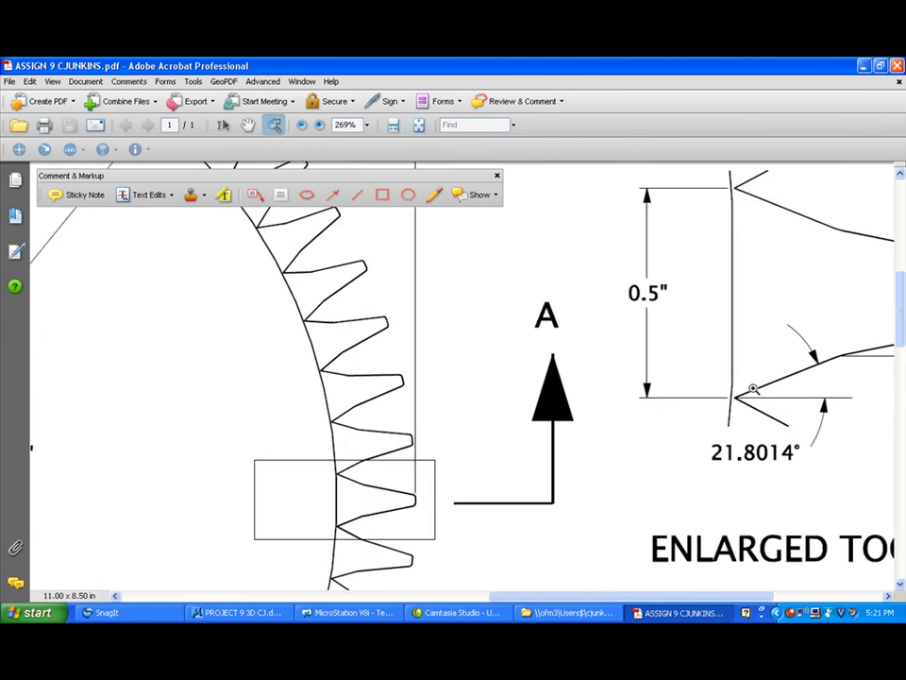
{"action": "scroll", "coordinate": [661, 361], "scroll_direction": "down", "scroll_amount": 2}
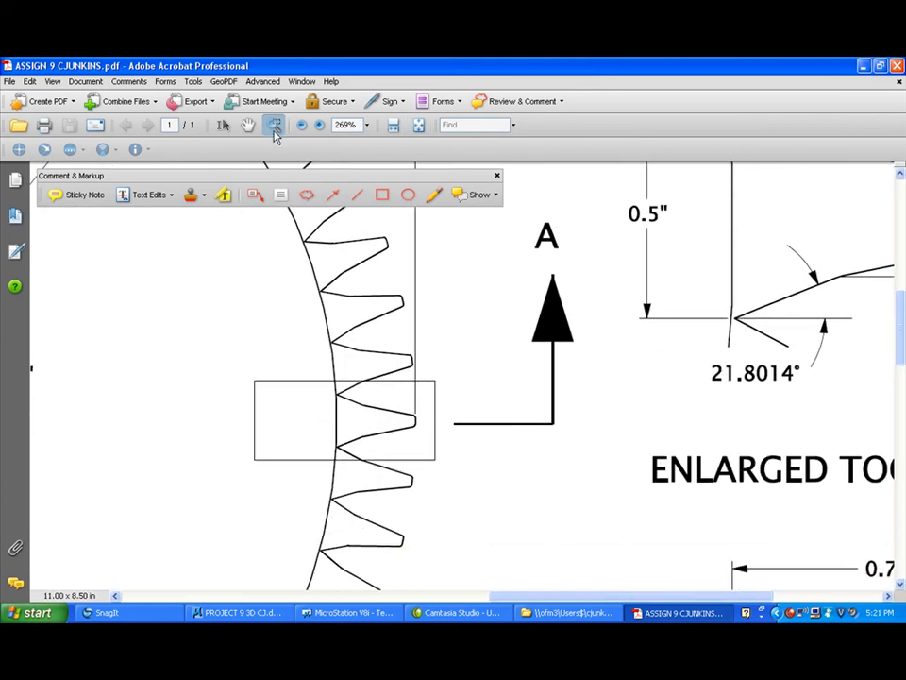
{"action": "key", "text": "ctrl+0"}
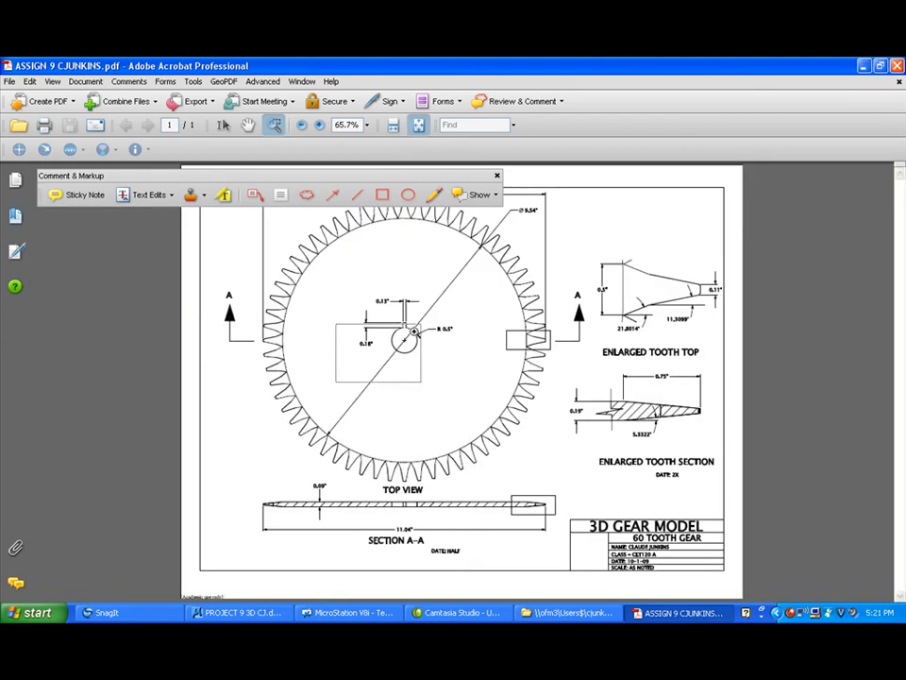
{"action": "left_click_drag", "start_coordinate": [413, 331], "coordinate": [462, 275]}
{"action": "scroll", "coordinate": [463, 275], "scroll_direction": "down", "scroll_amount": 3}
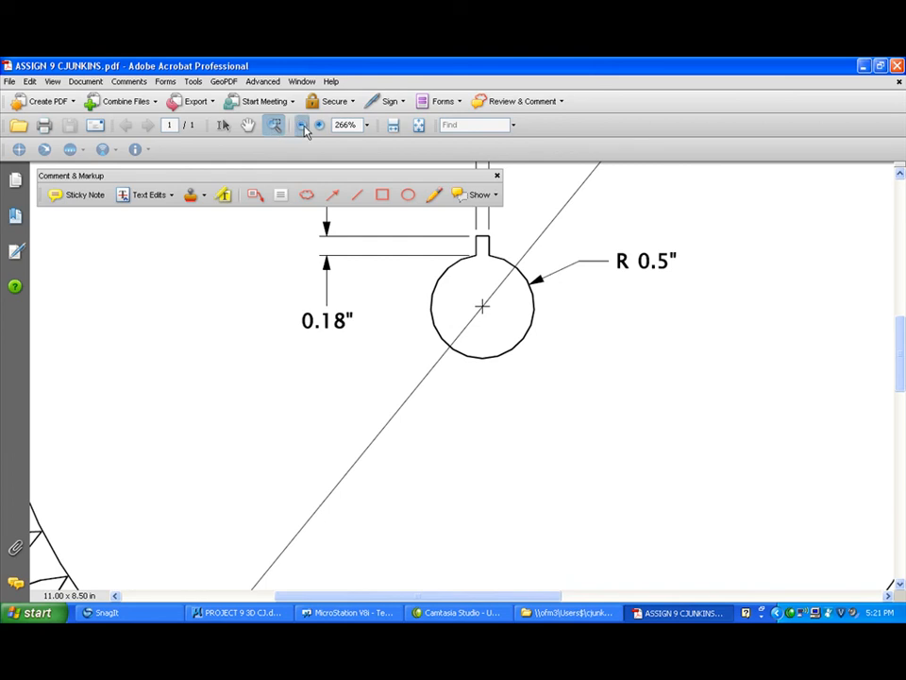
{"action": "left_click", "coordinate": [418, 124]}
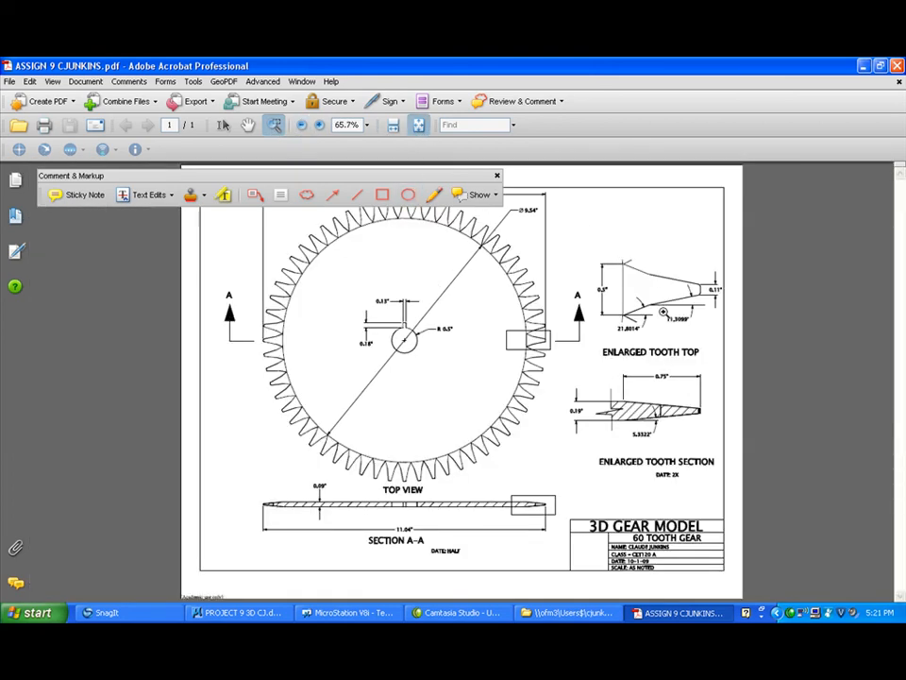
Step: Close the PDF and the HOMEWORK folder window, and switch back to MicroStation to exit it
{"action": "left_click", "coordinate": [8, 81]}
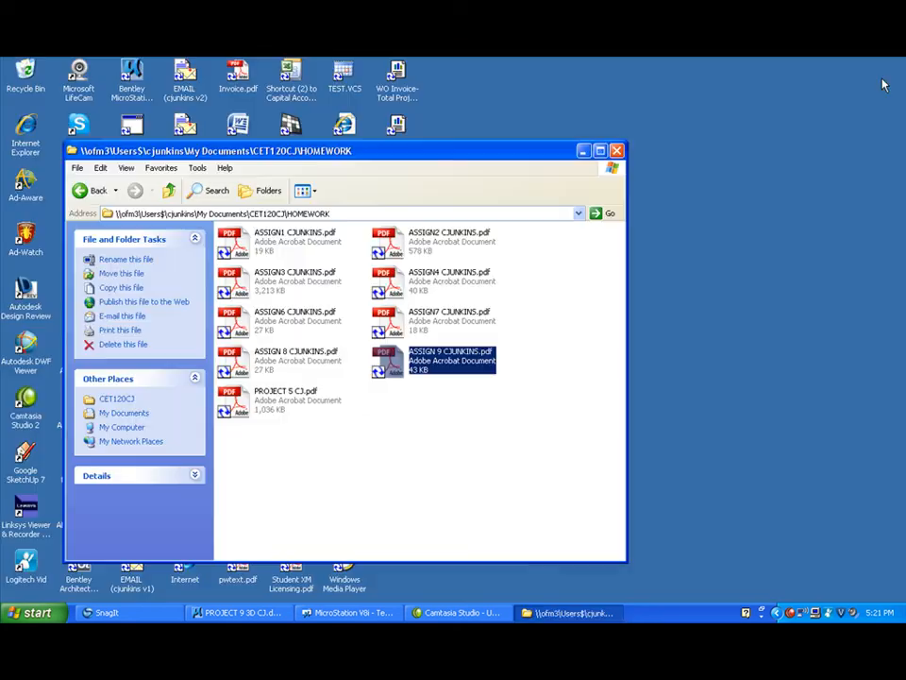
{"action": "left_click", "coordinate": [615, 151]}
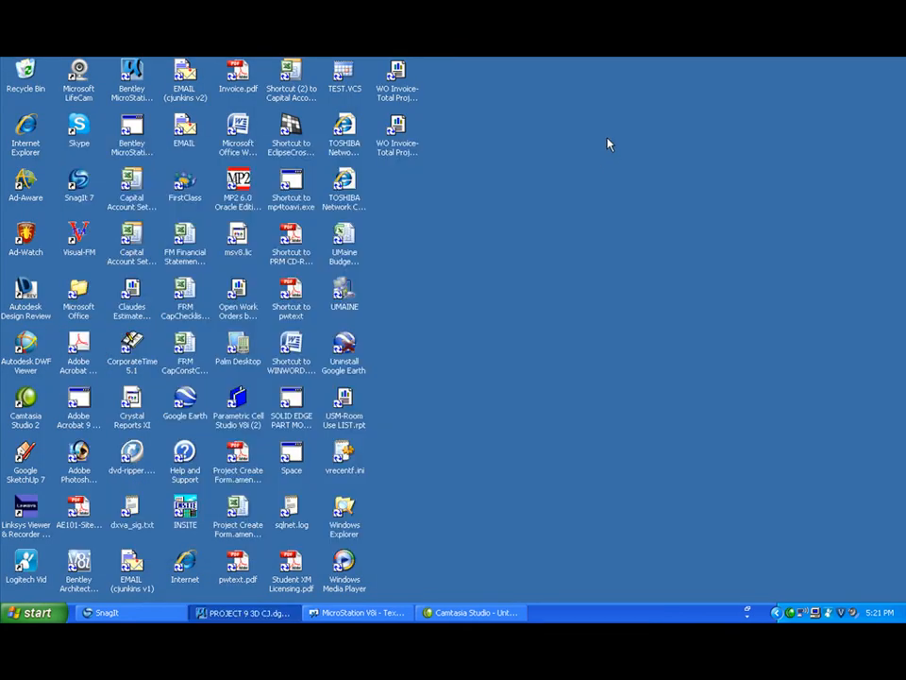
{"action": "left_click", "coordinate": [282, 613]}
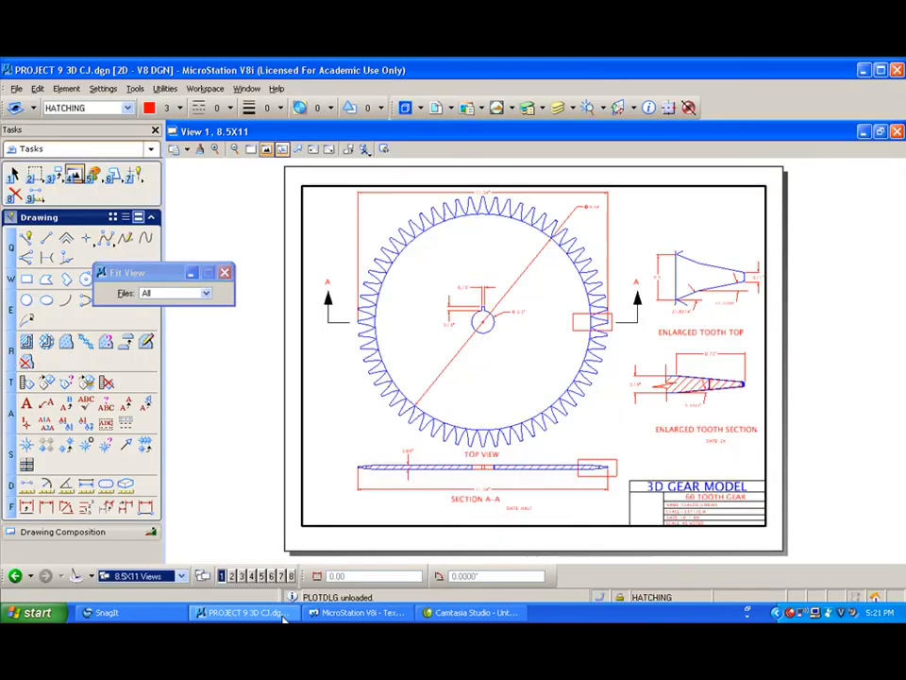
{"action": "left_click", "coordinate": [897, 70]}
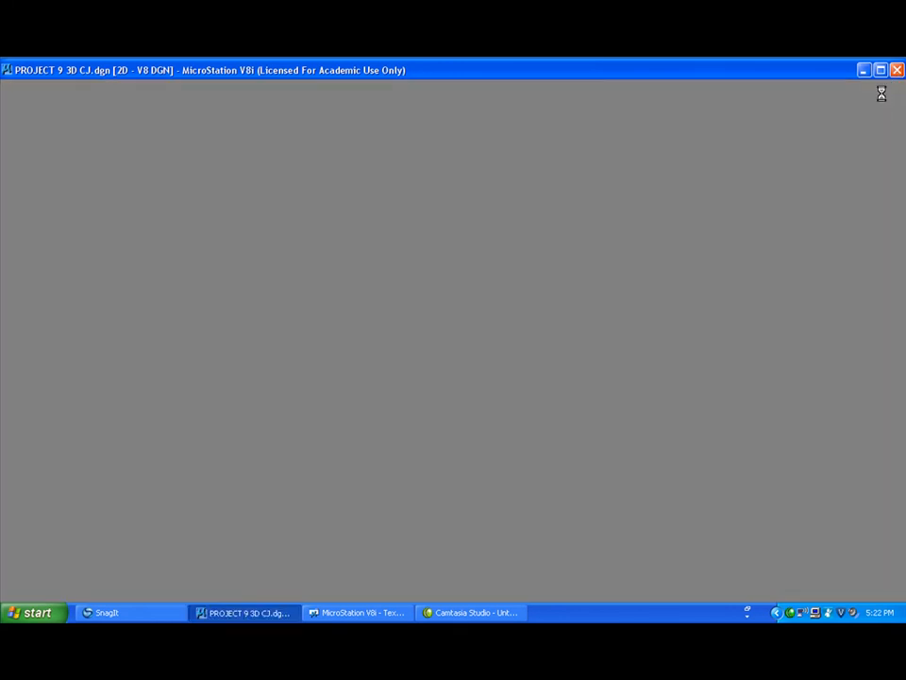